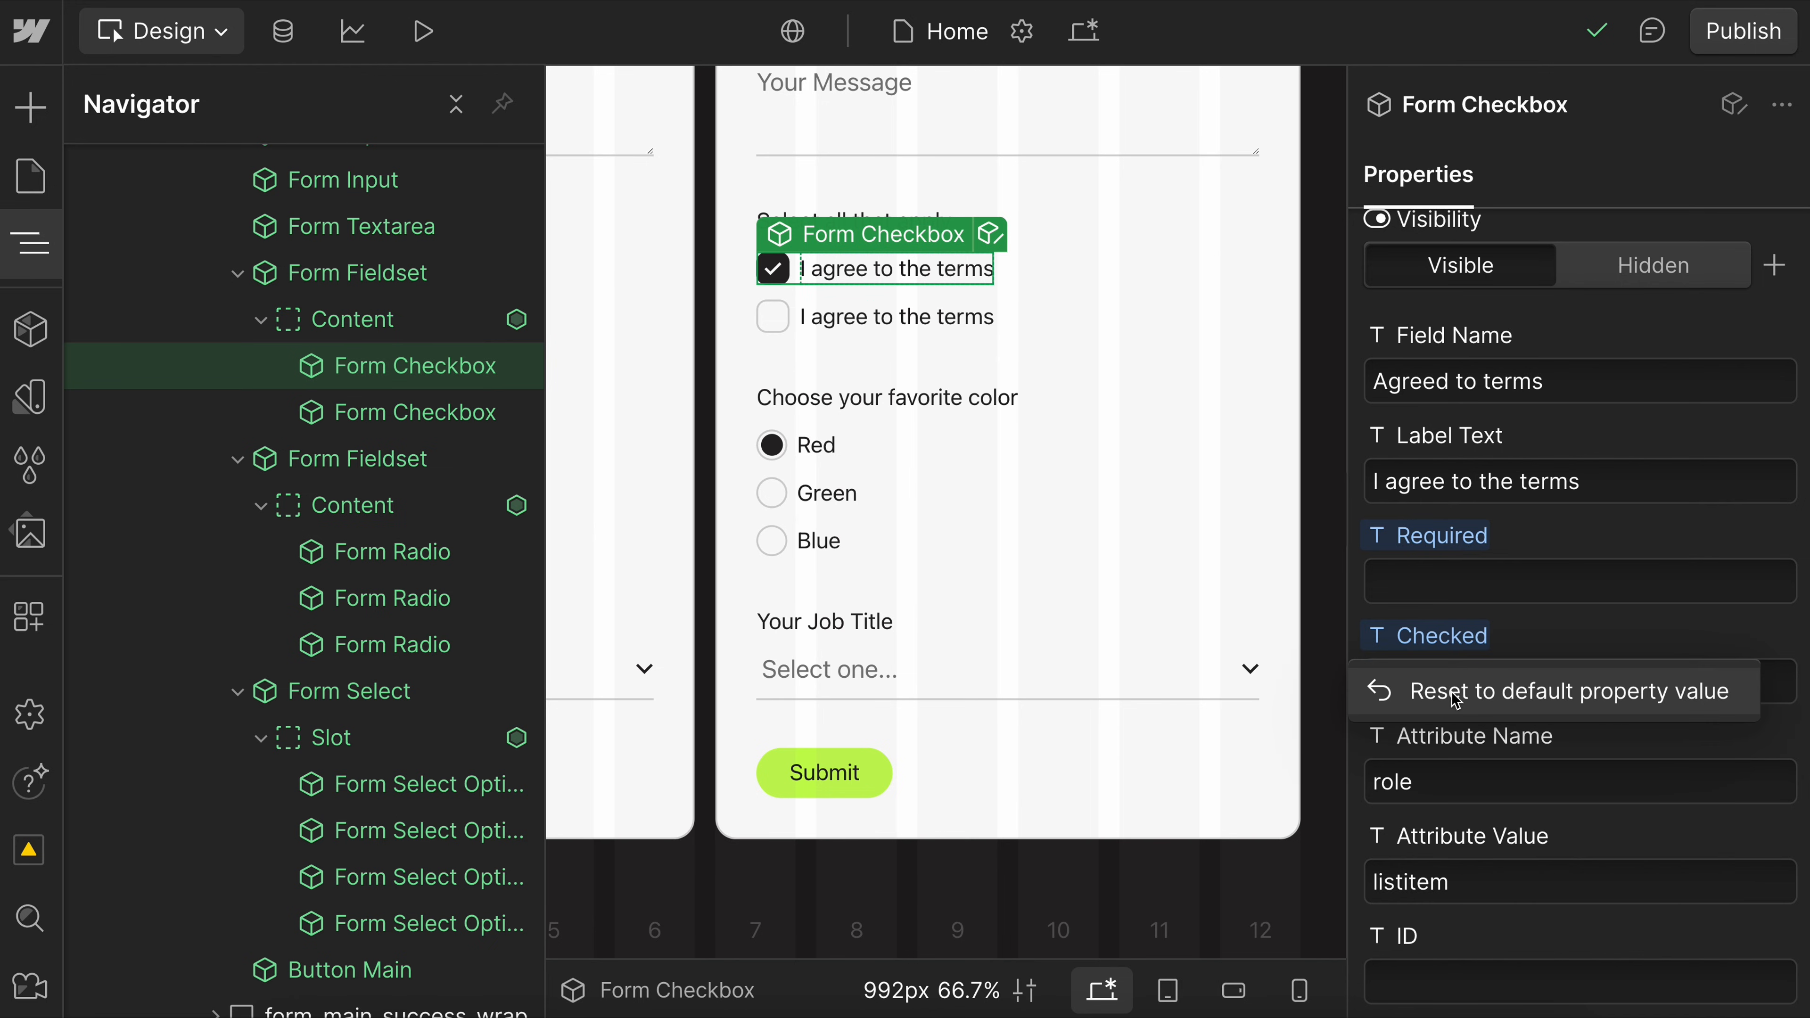
Enter "Value" as a property of the first option in the Your Job Title select.
click(474, 778)
click(1510, 502)
text(Value)
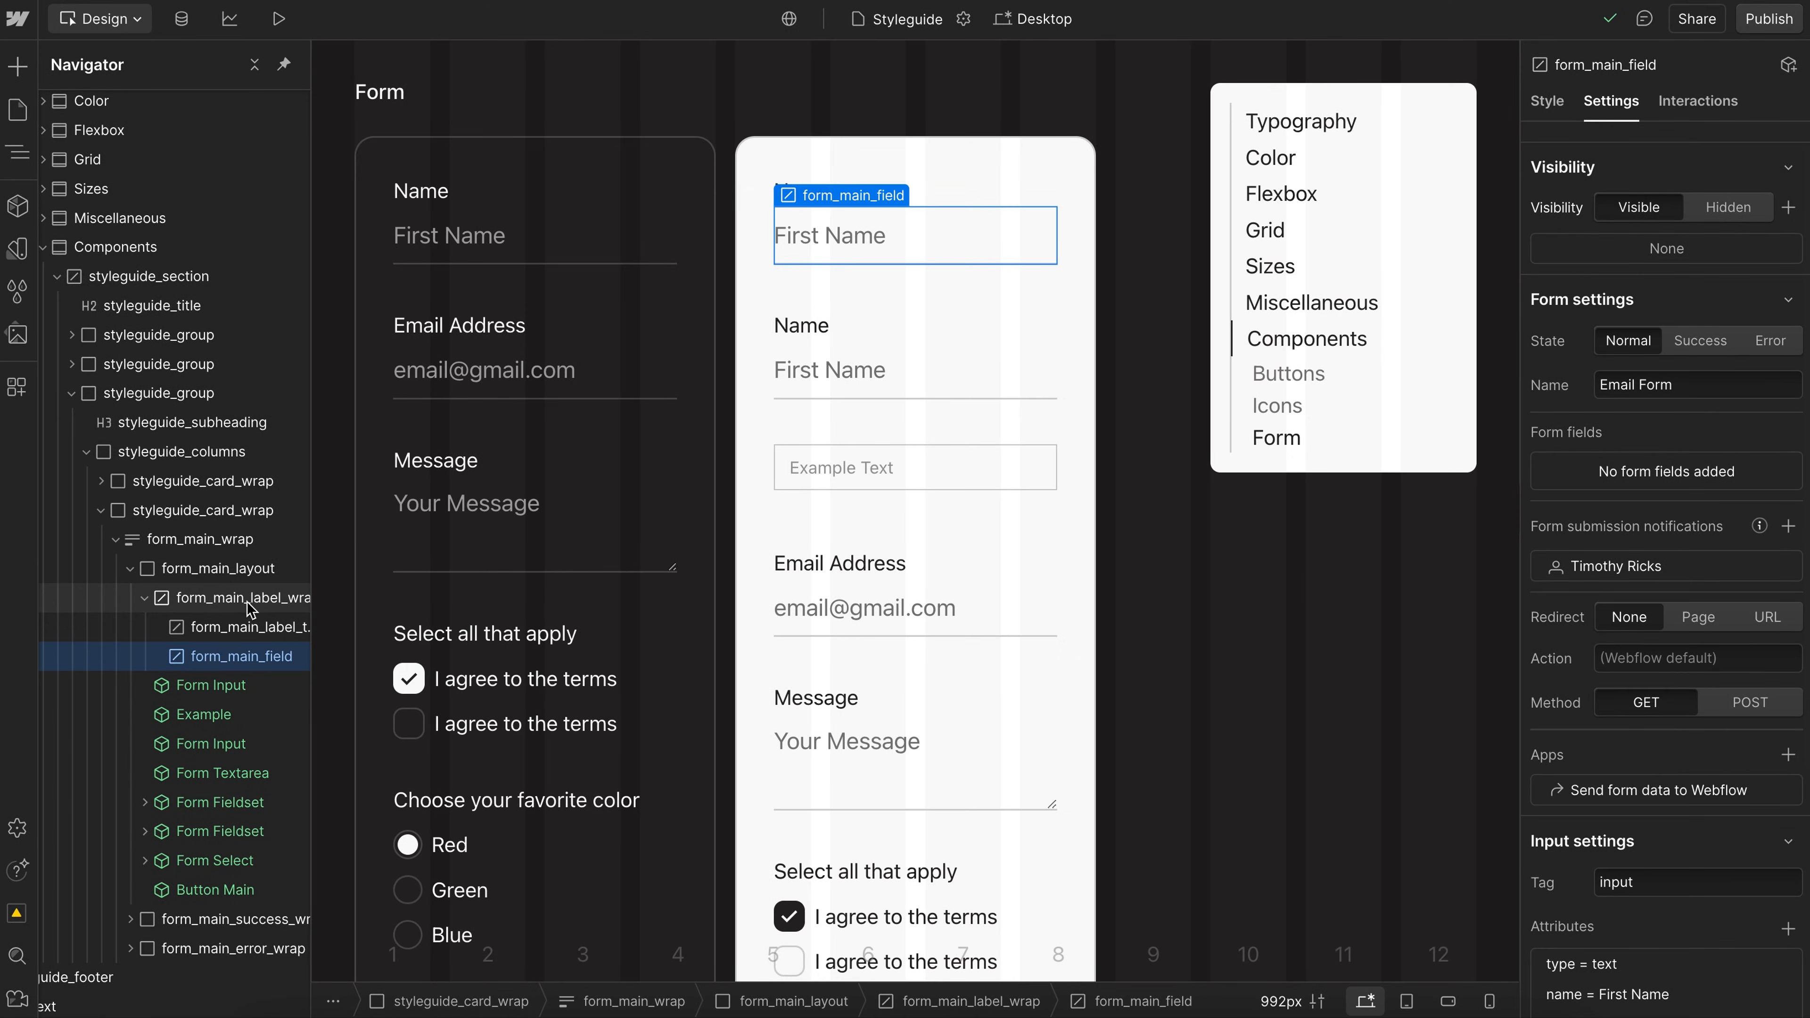
Delete the unlinked form_main_label_wrap block, including its label text and field, from the top of the light form.
click(248, 597)
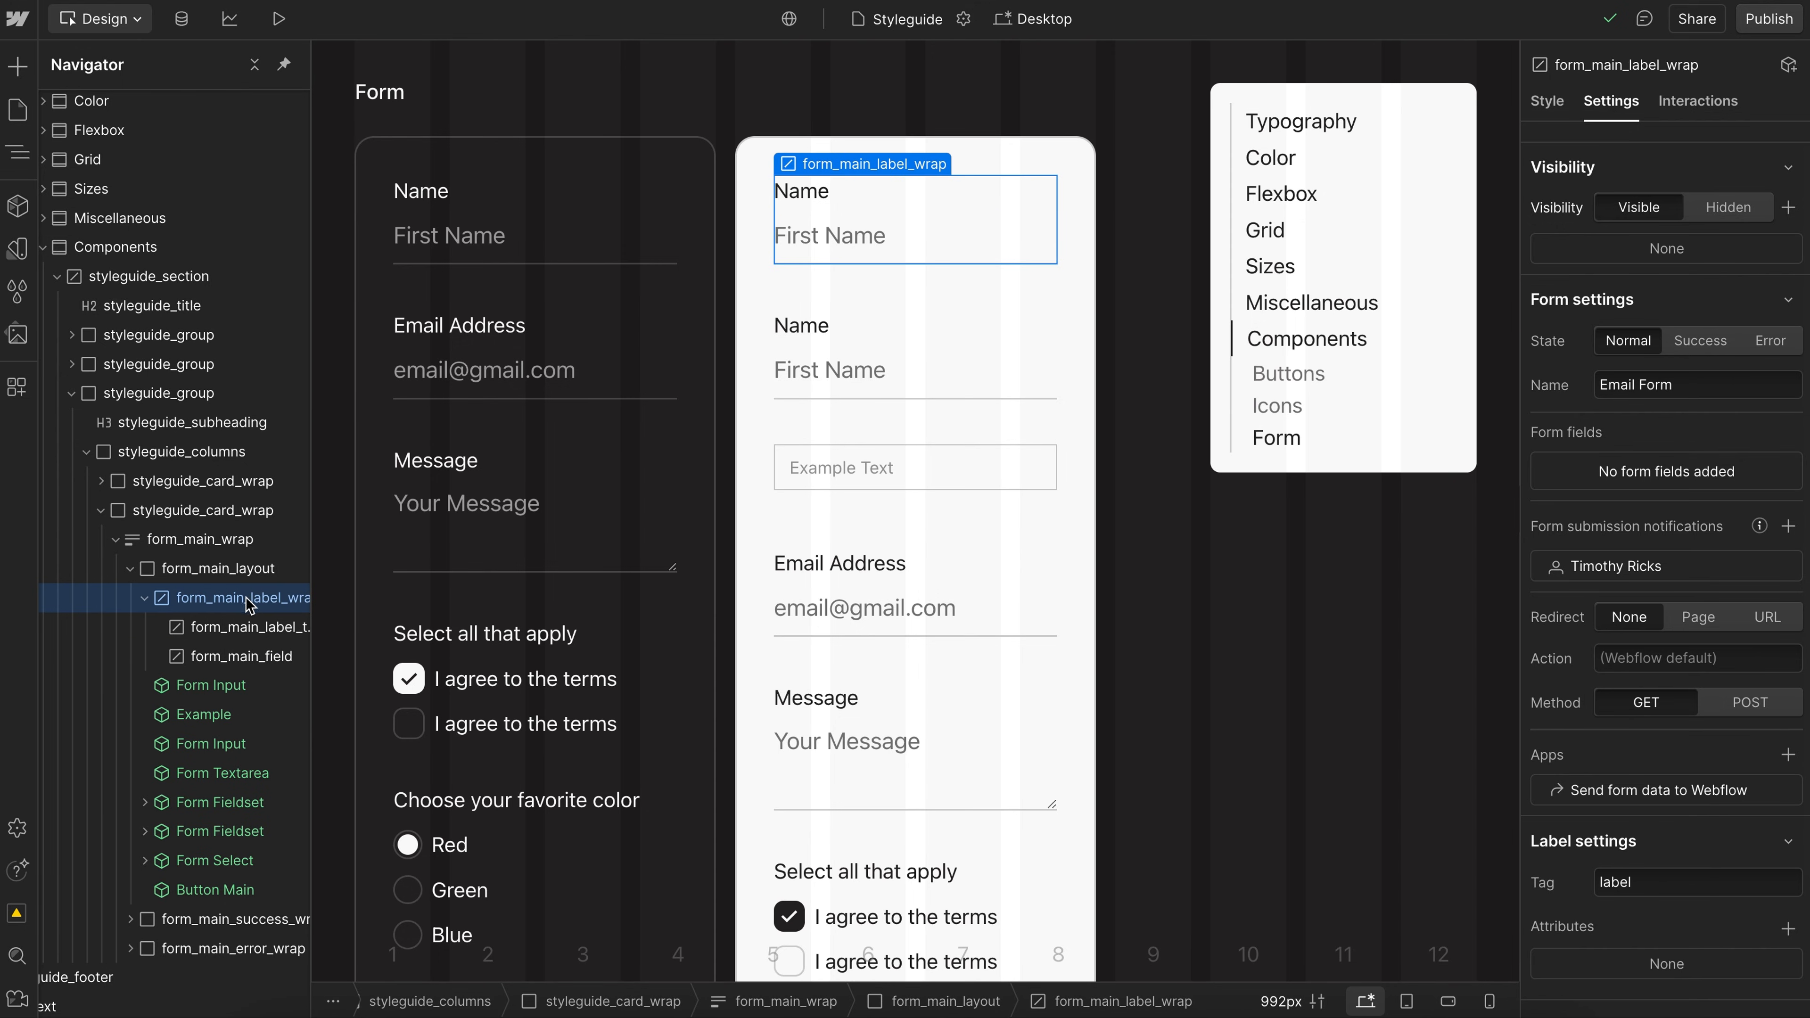
click(232, 659)
drag(235, 665, 235, 601)
click(232, 602)
key(Delete)
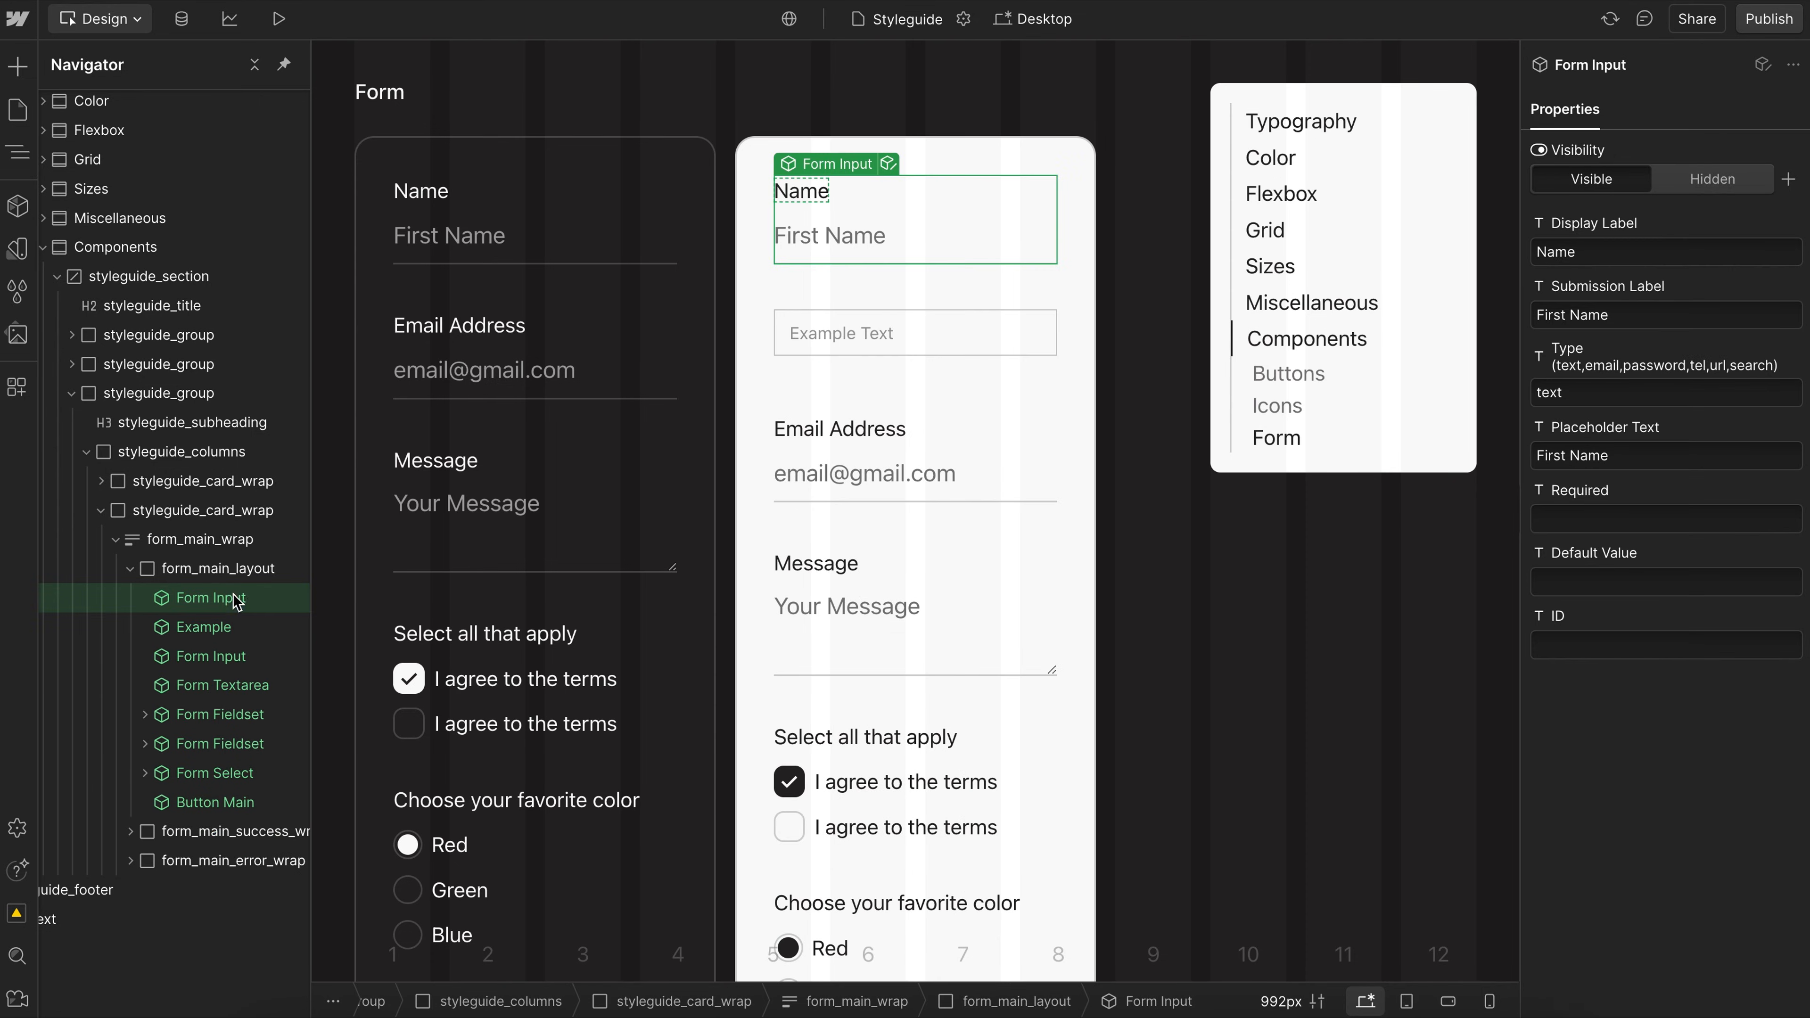
Check the text field settings inside the Example component and delete its instance from the light form.
click(882, 328)
click(876, 300)
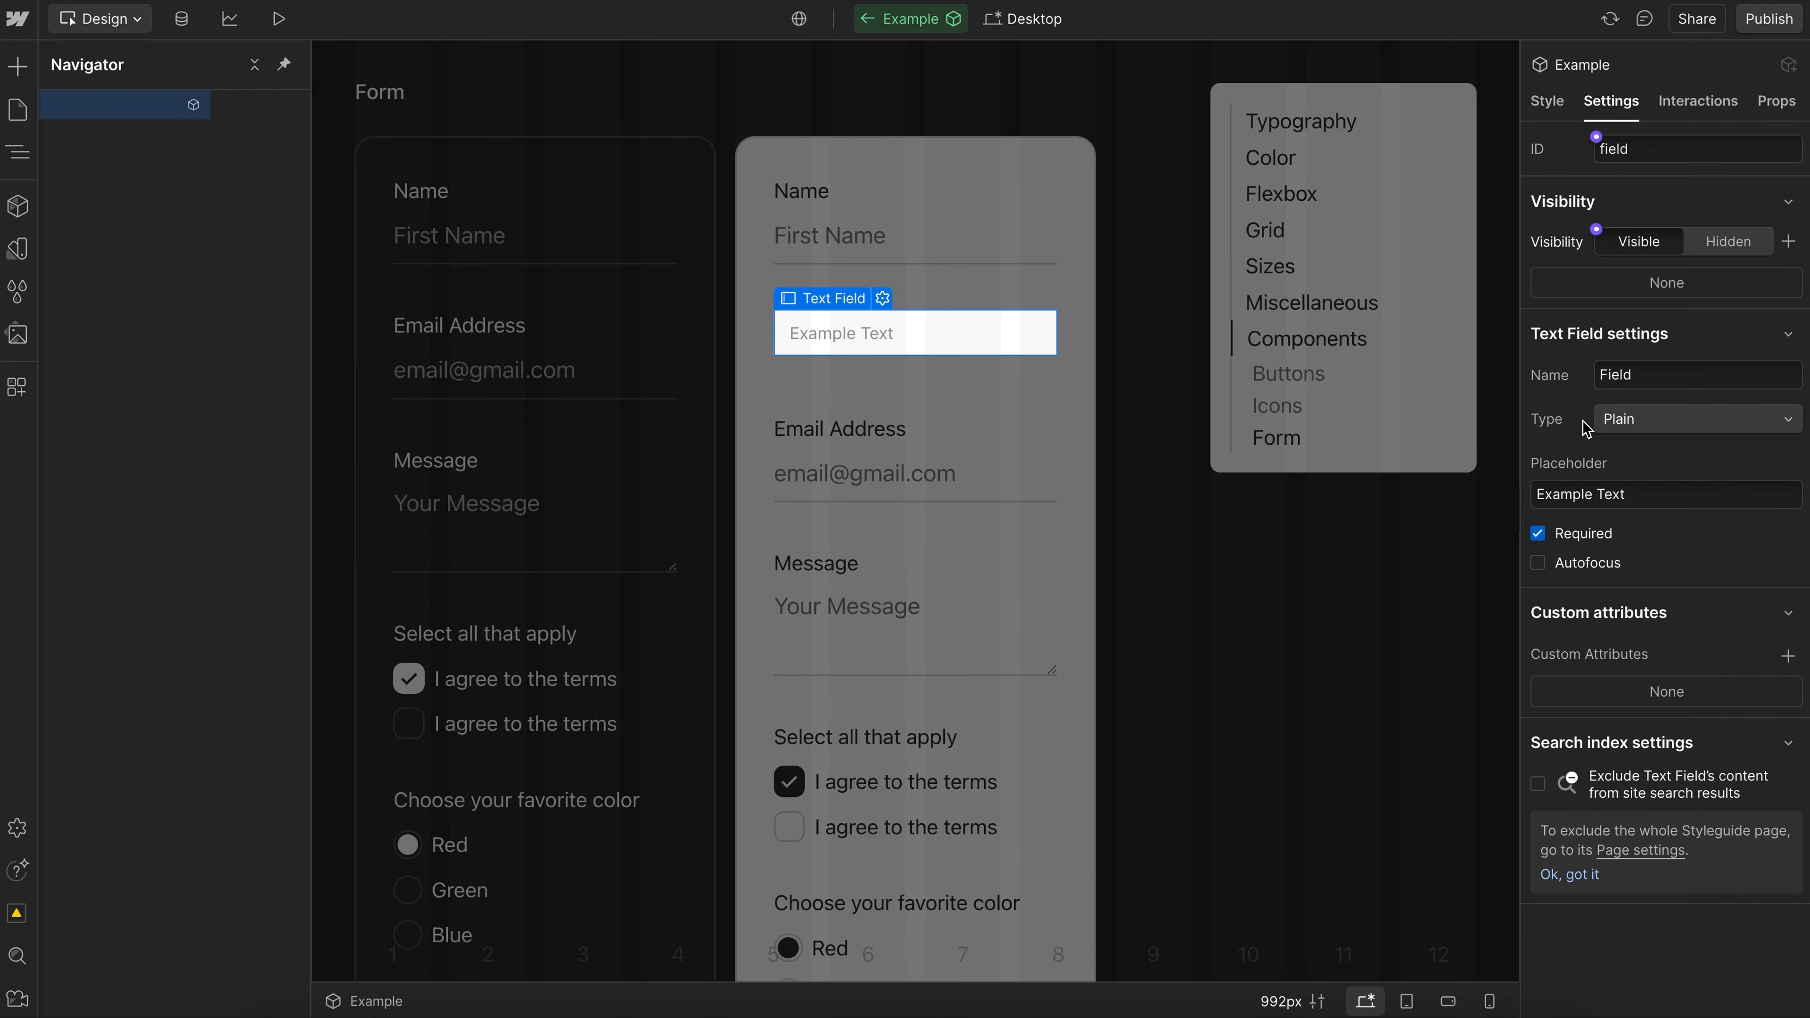
click(1286, 584)
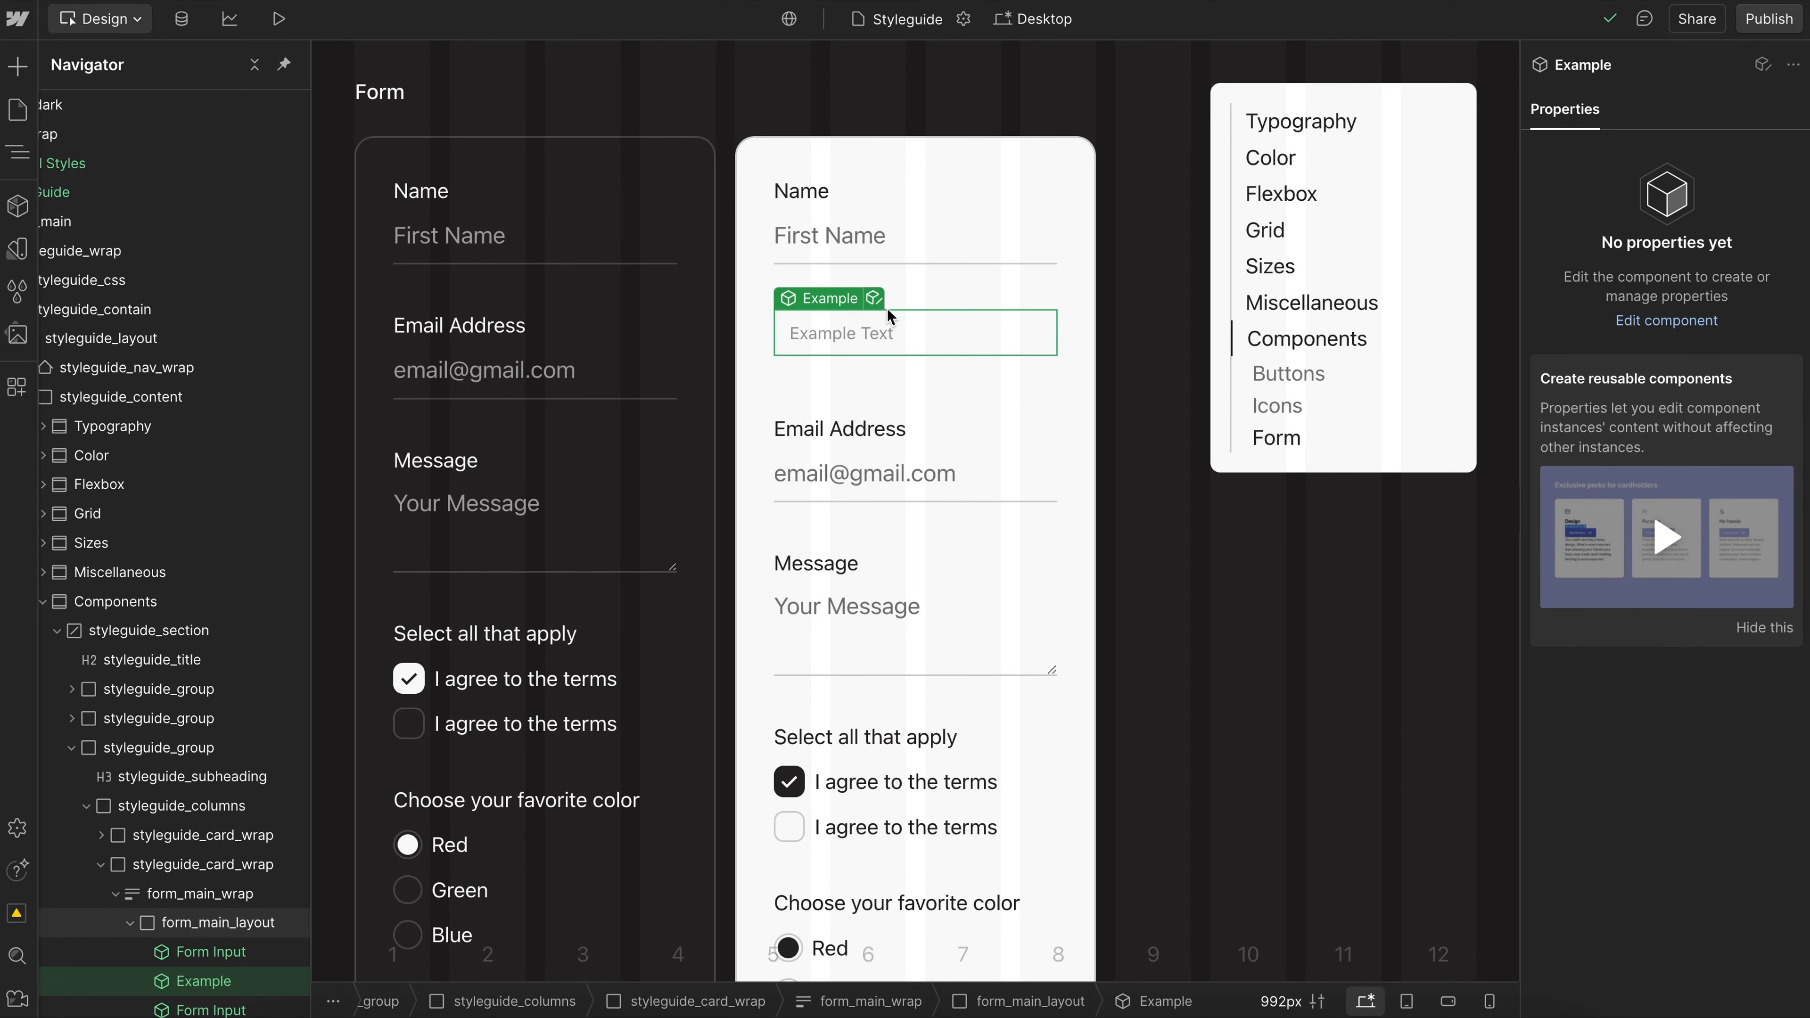
key(Delete)
Examine the structure of the Form Input component and the attributes of its form_main_field element.
click(864, 221)
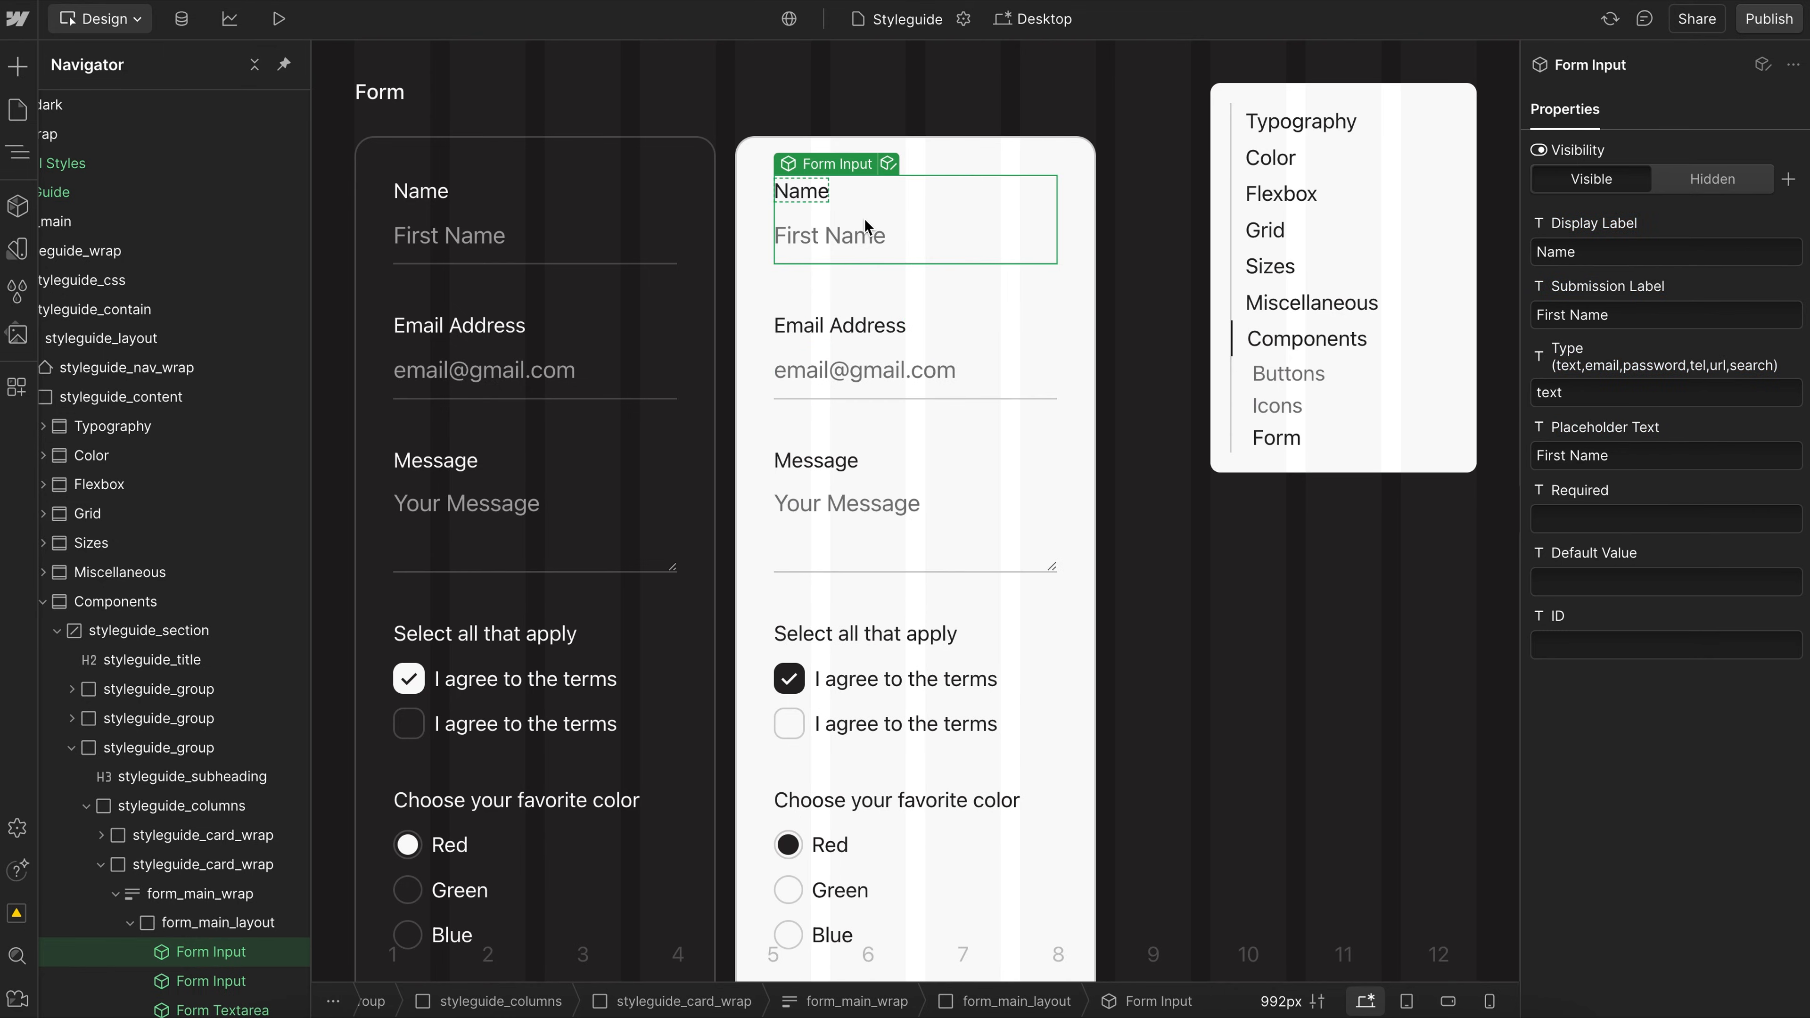
click(889, 164)
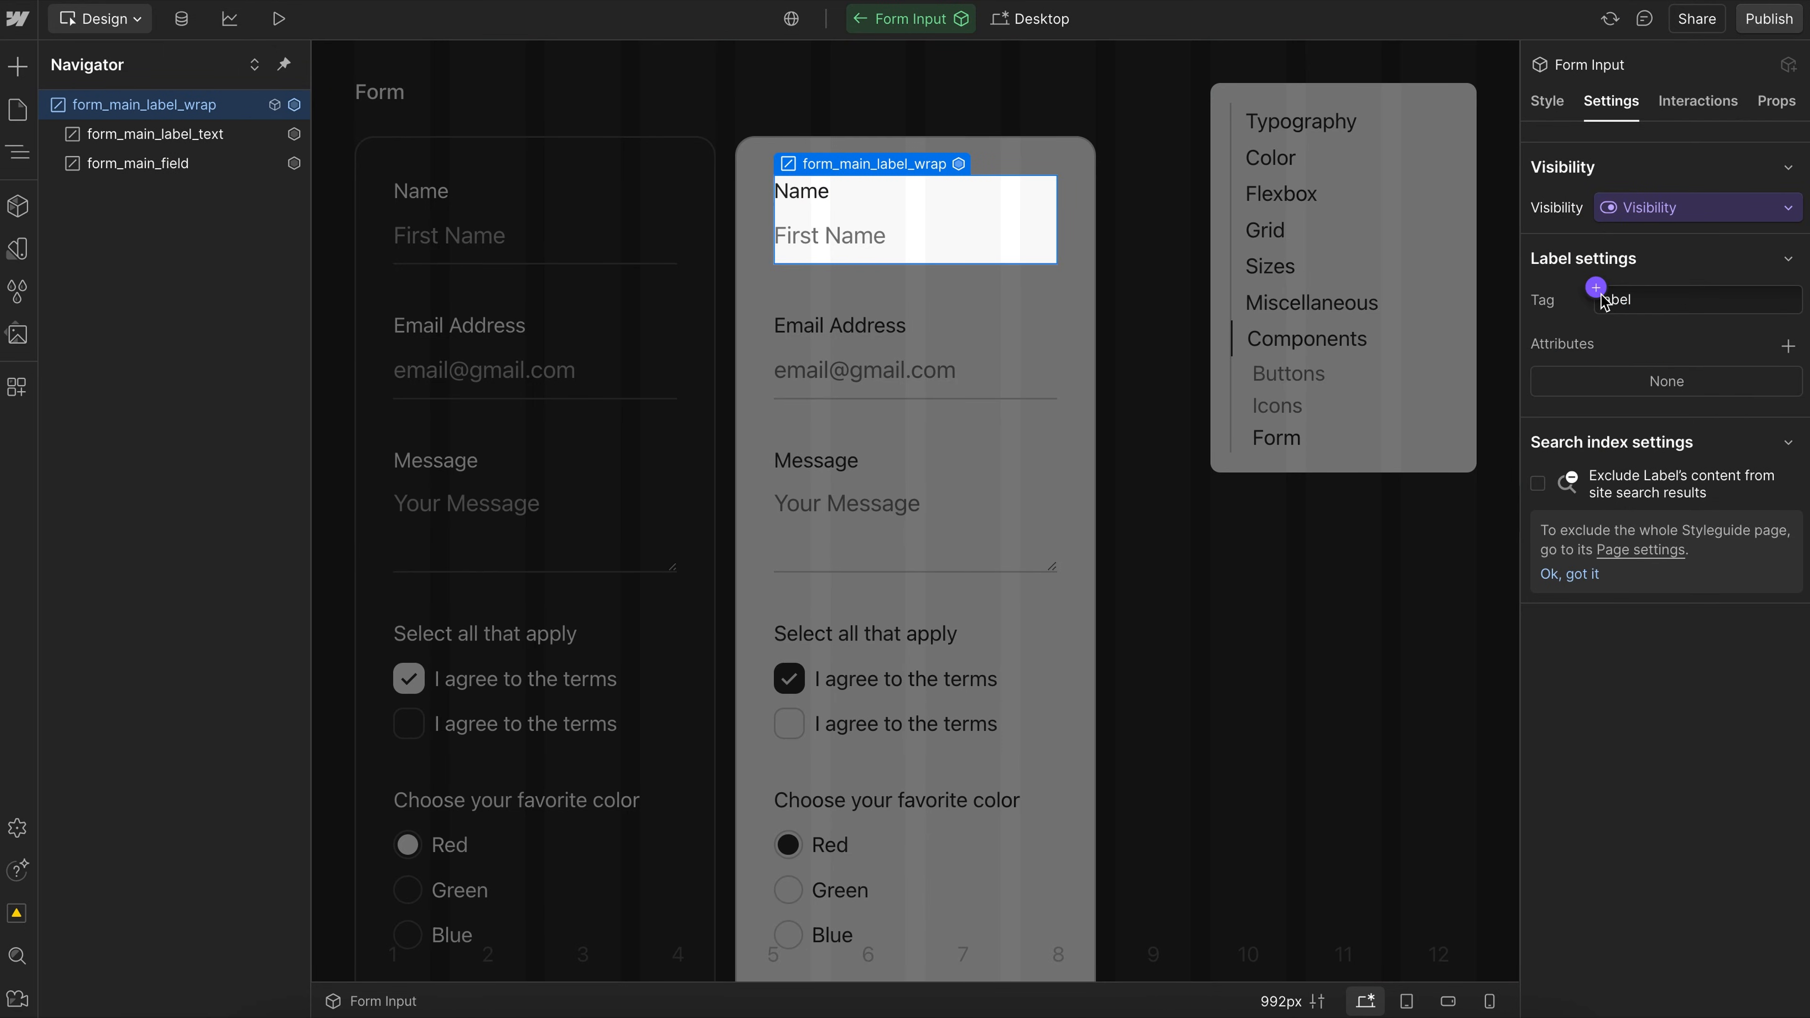
click(181, 146)
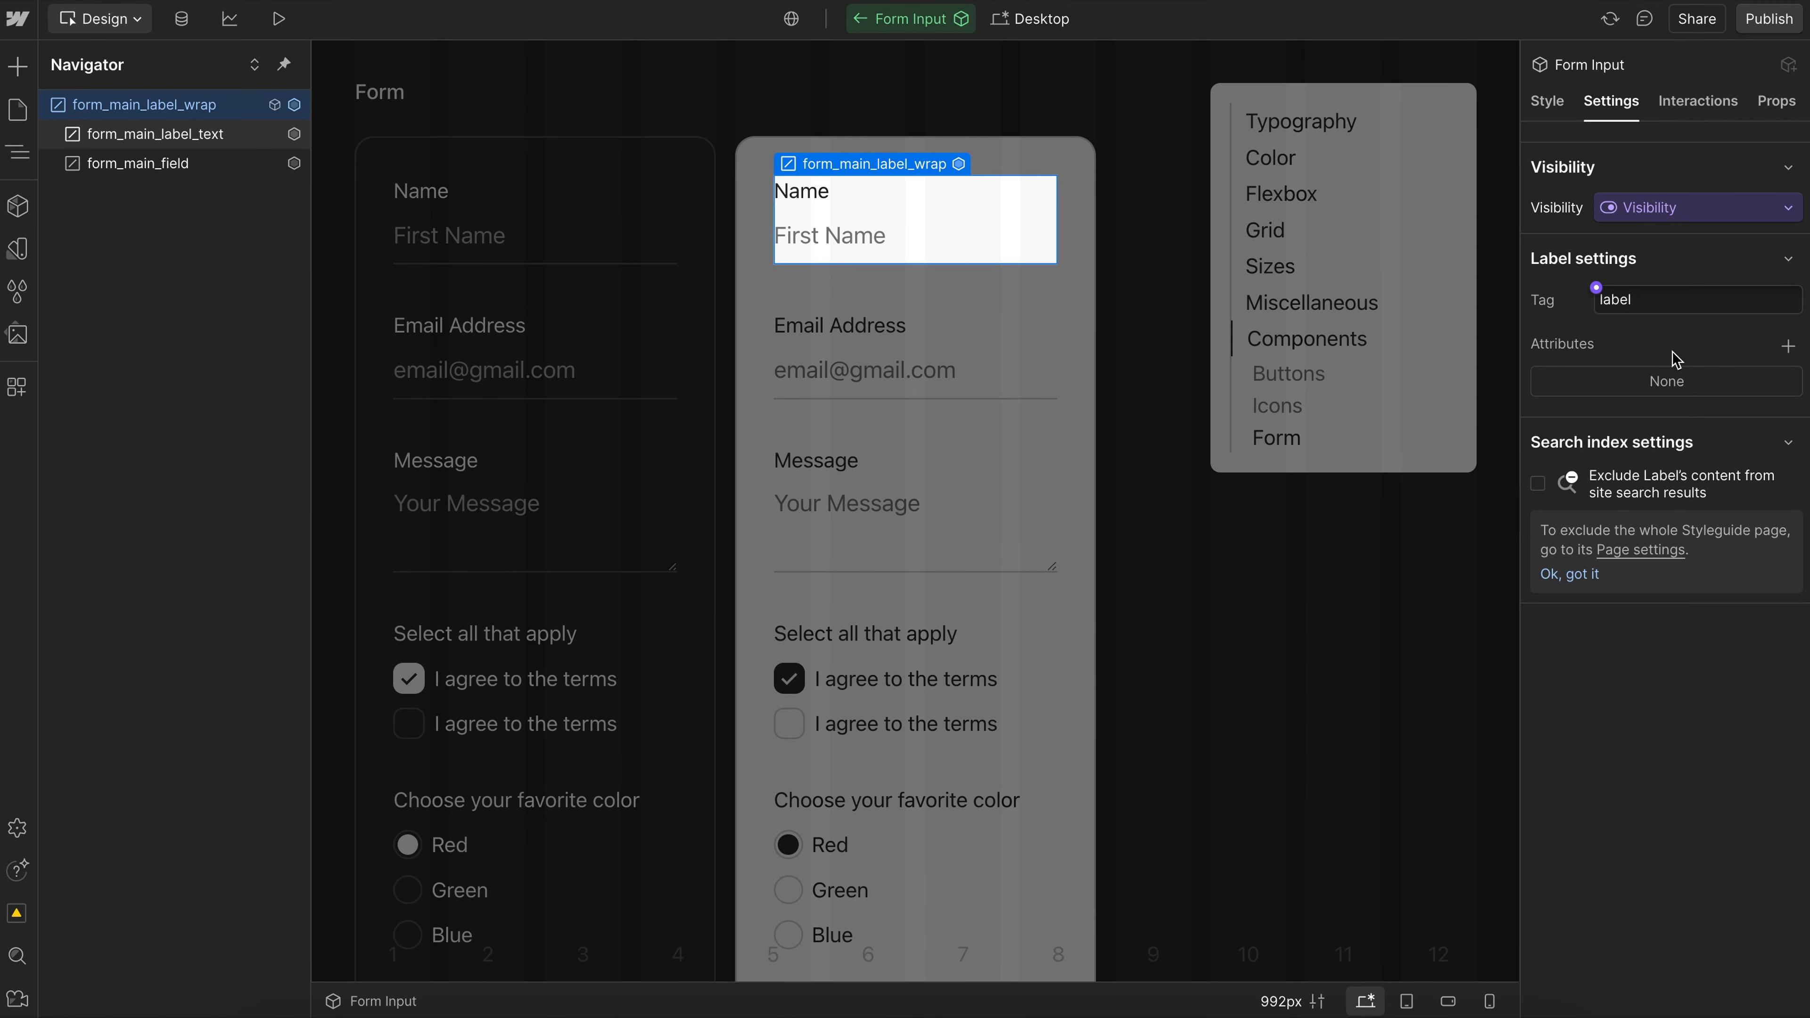
click(184, 166)
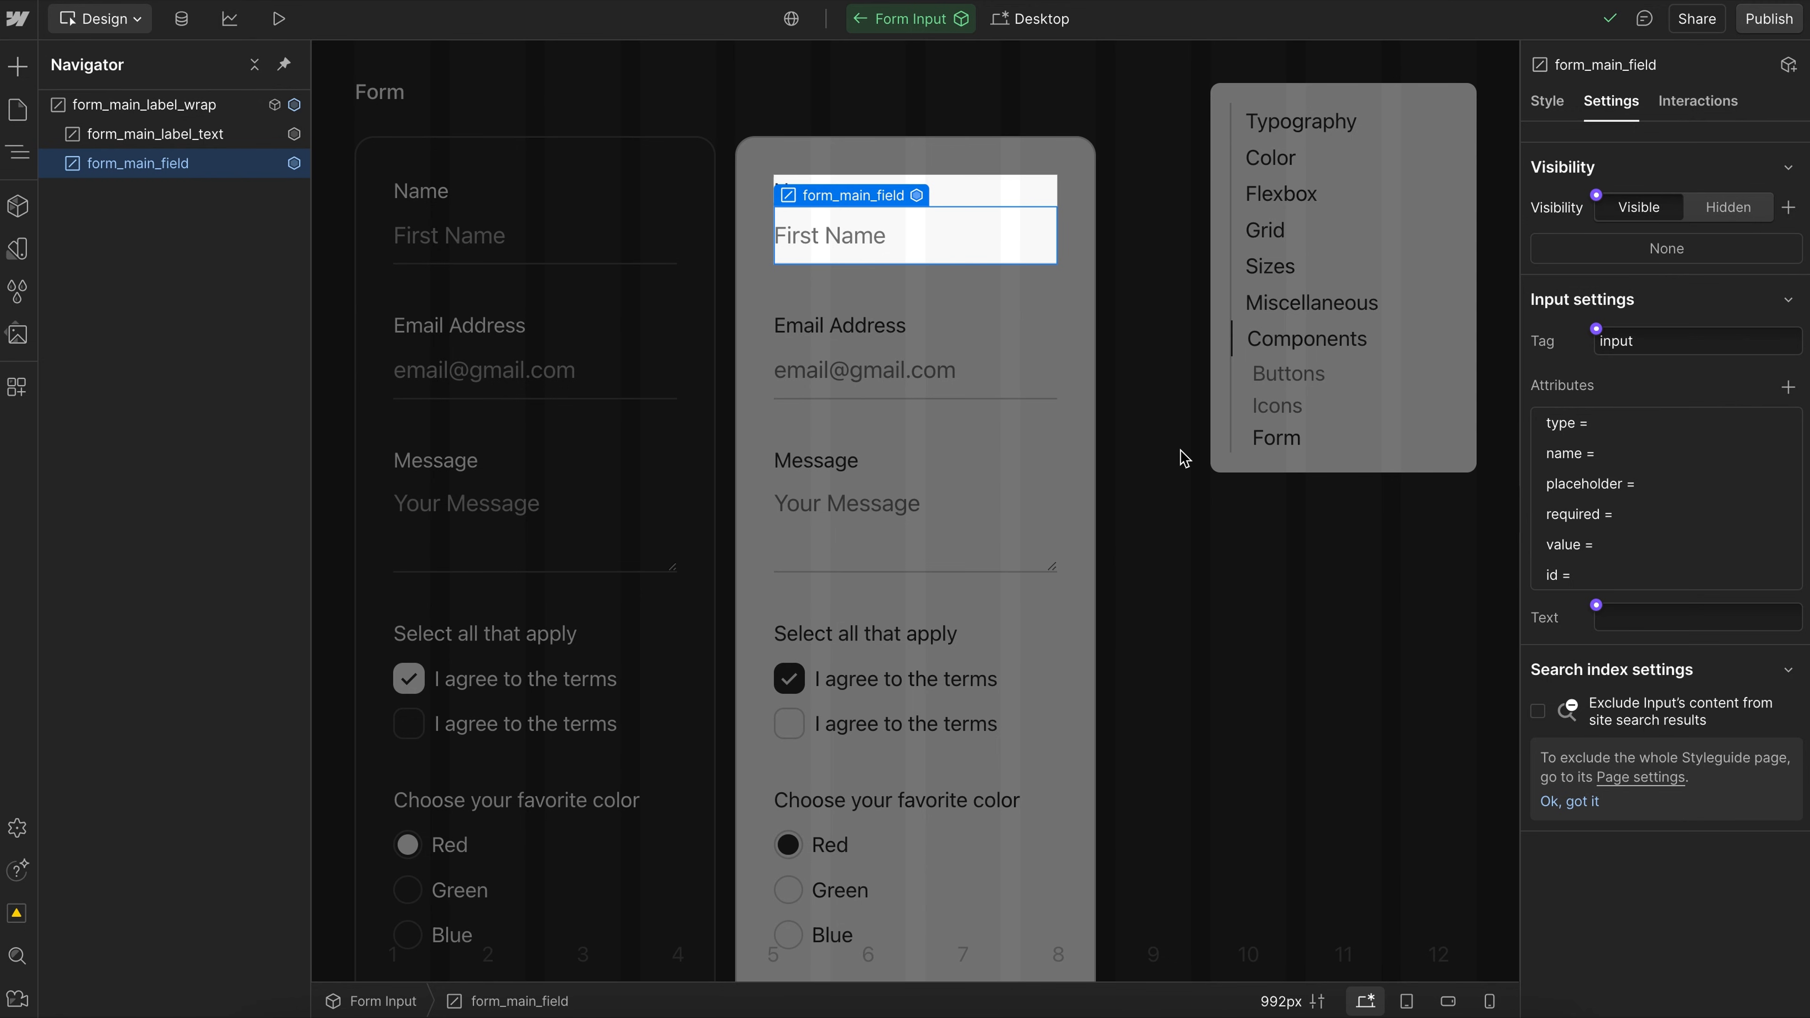
key(Escape)
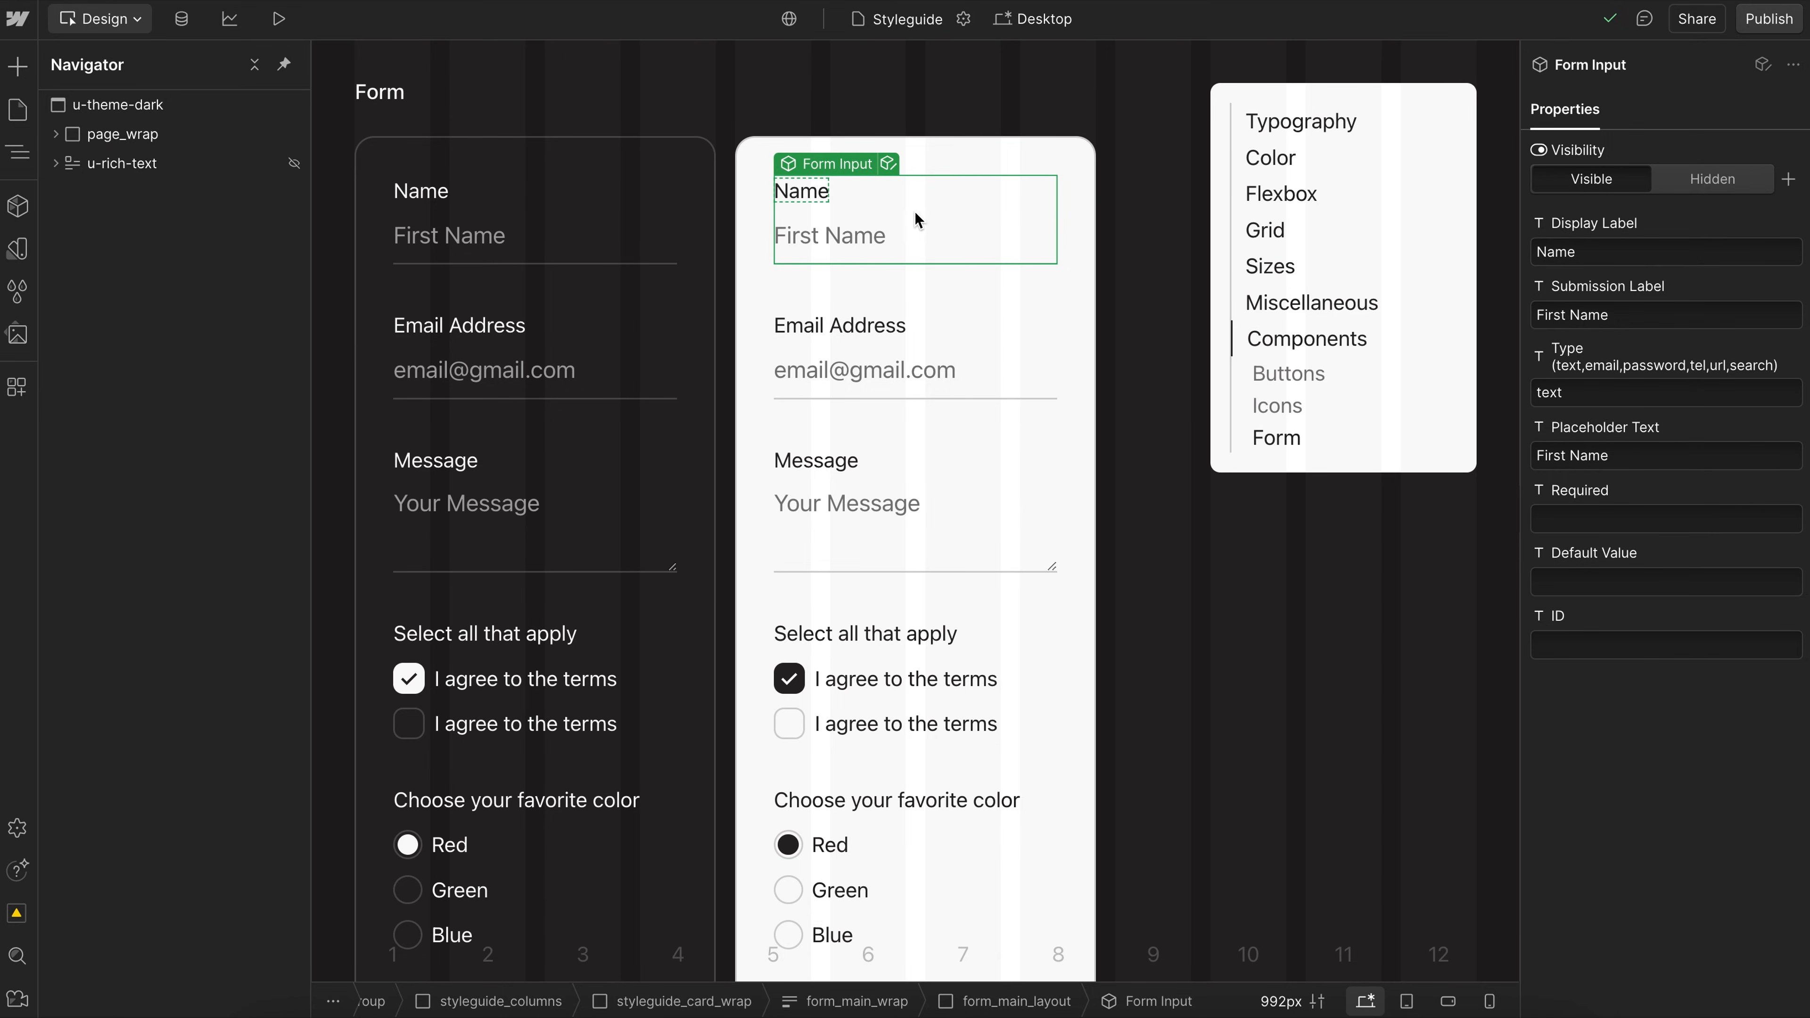
Duplicate the Name form input in the light form and set the copy's display label to Phone Number.
key(super+d)
click(807, 310)
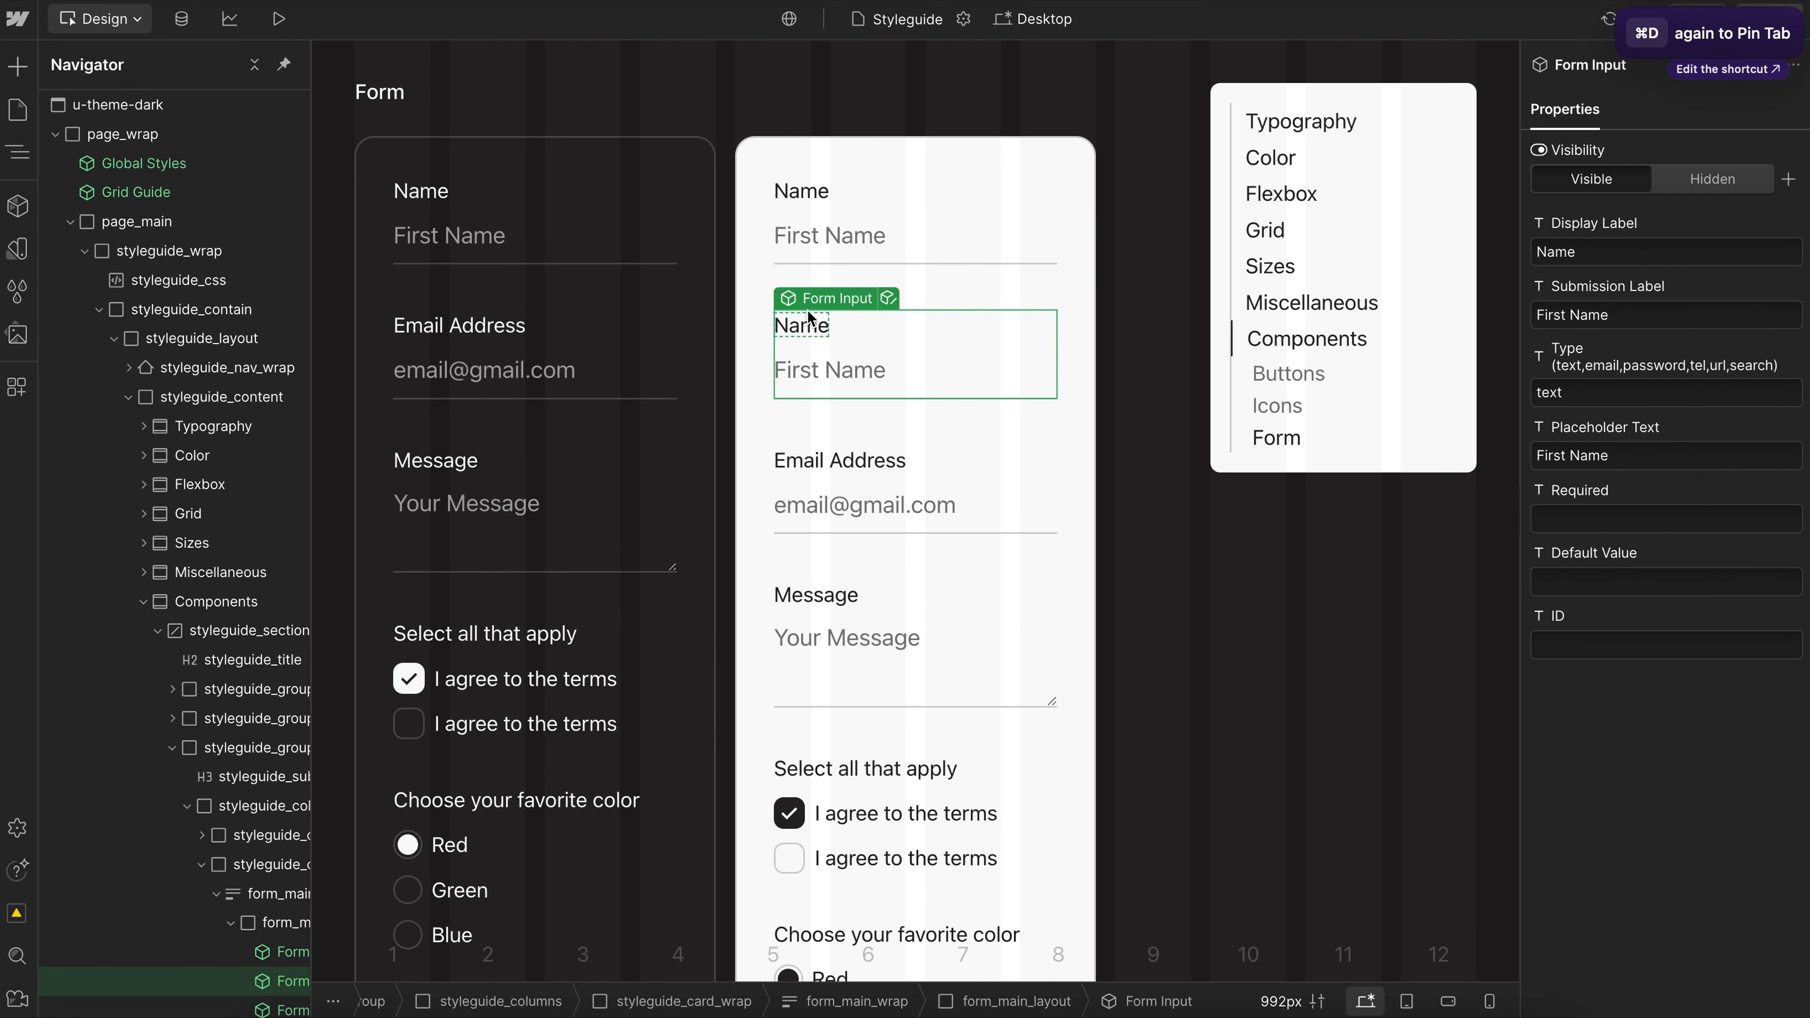
click(1628, 259)
key(super+a)
text(Phone Number)
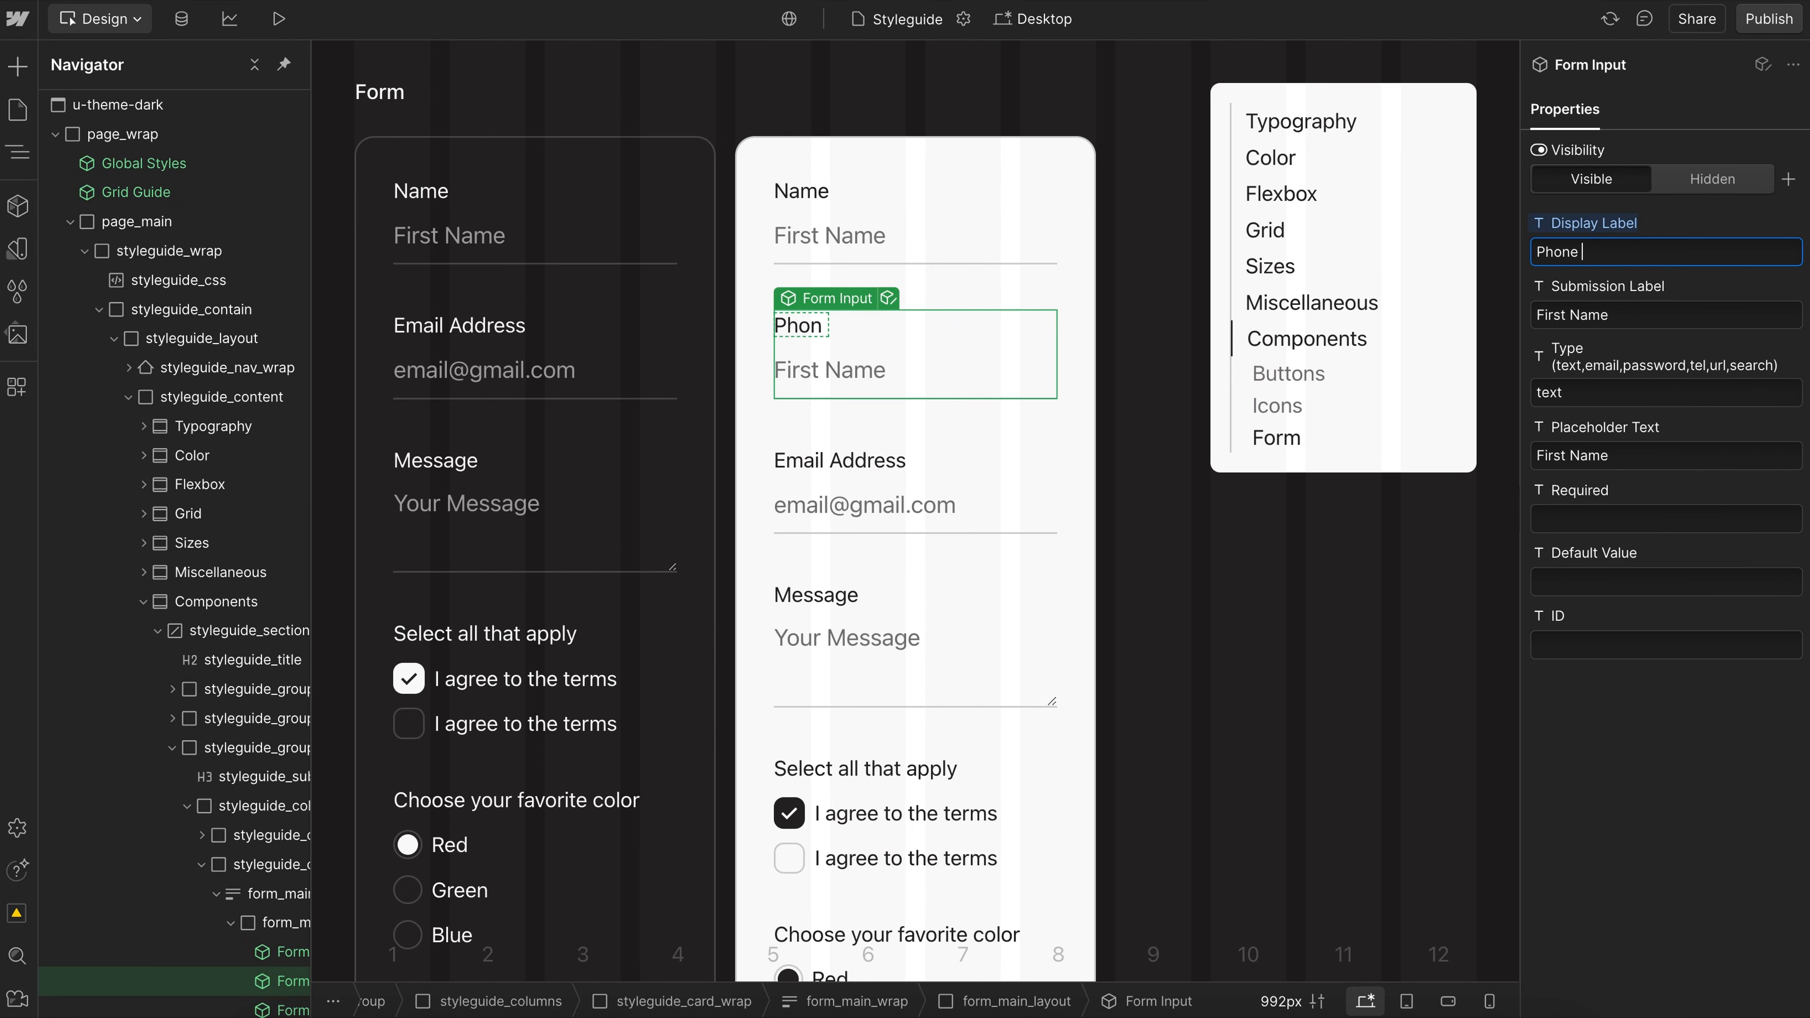
Set the Phone Number input's submission label to Phone and its type to tel.
click(1638, 316)
key(super+a)
text(Phone)
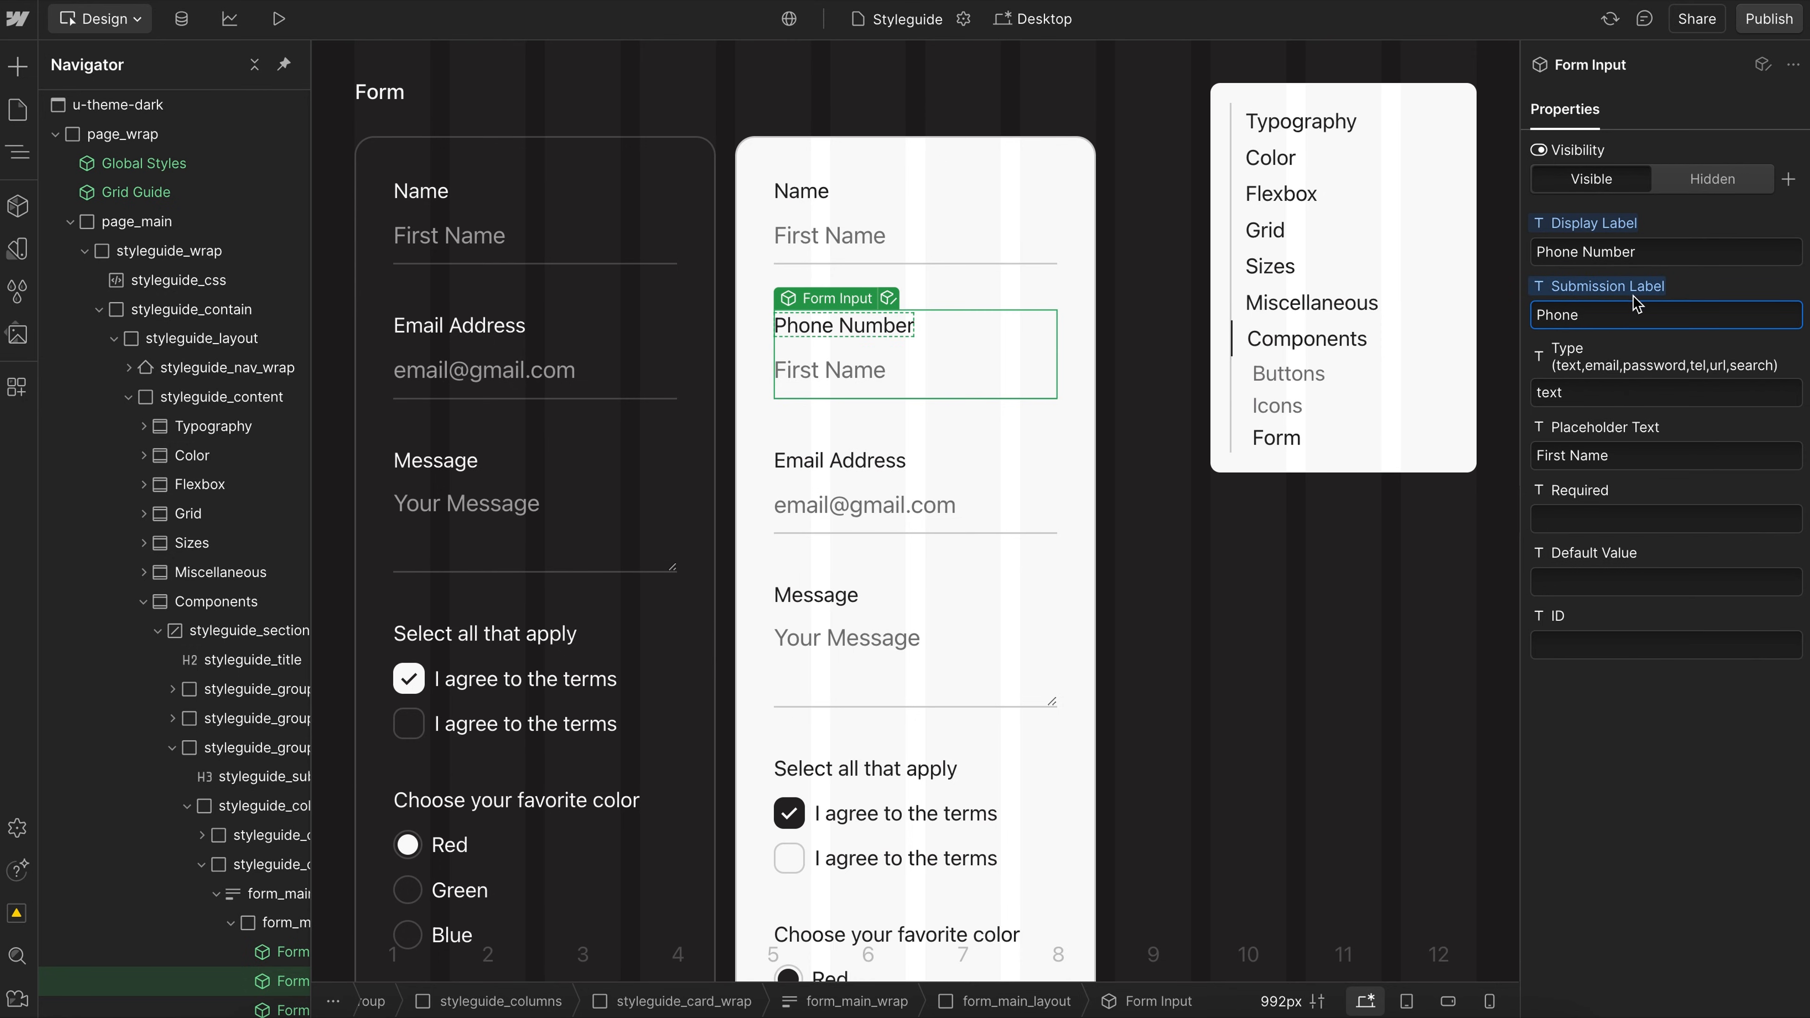
click(1717, 366)
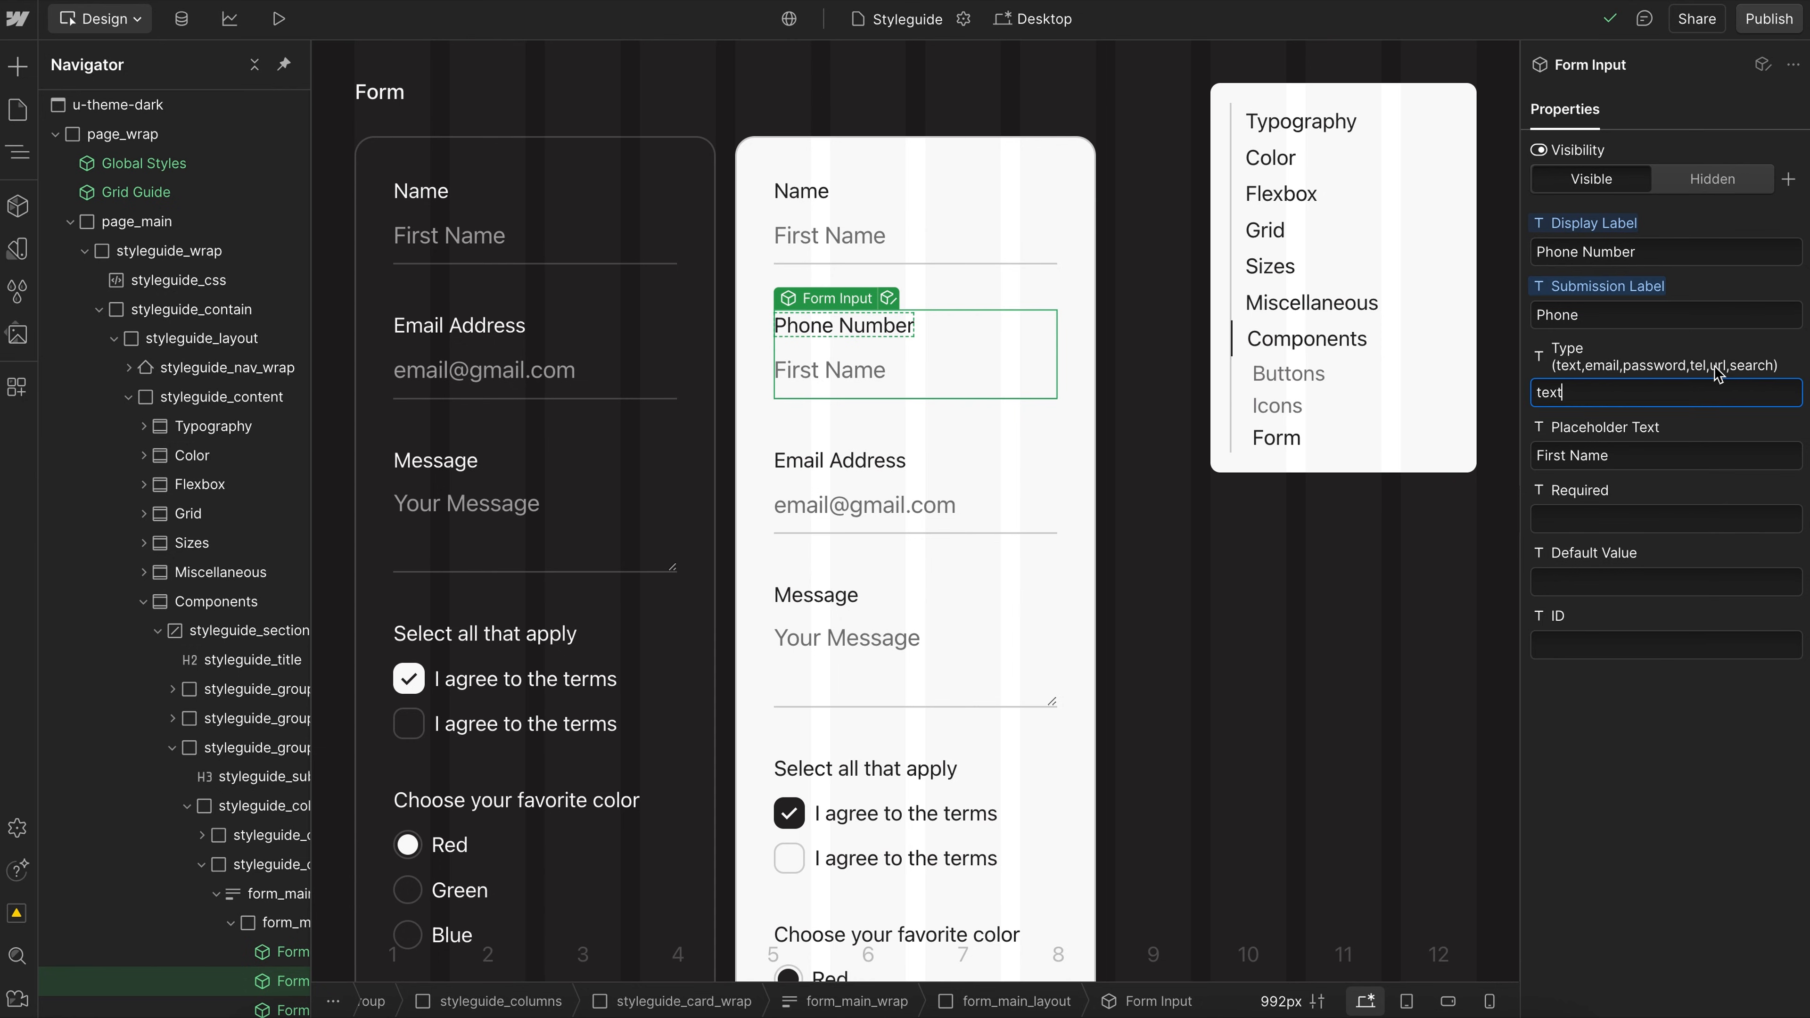
key(ctrl+a)
text(tel)
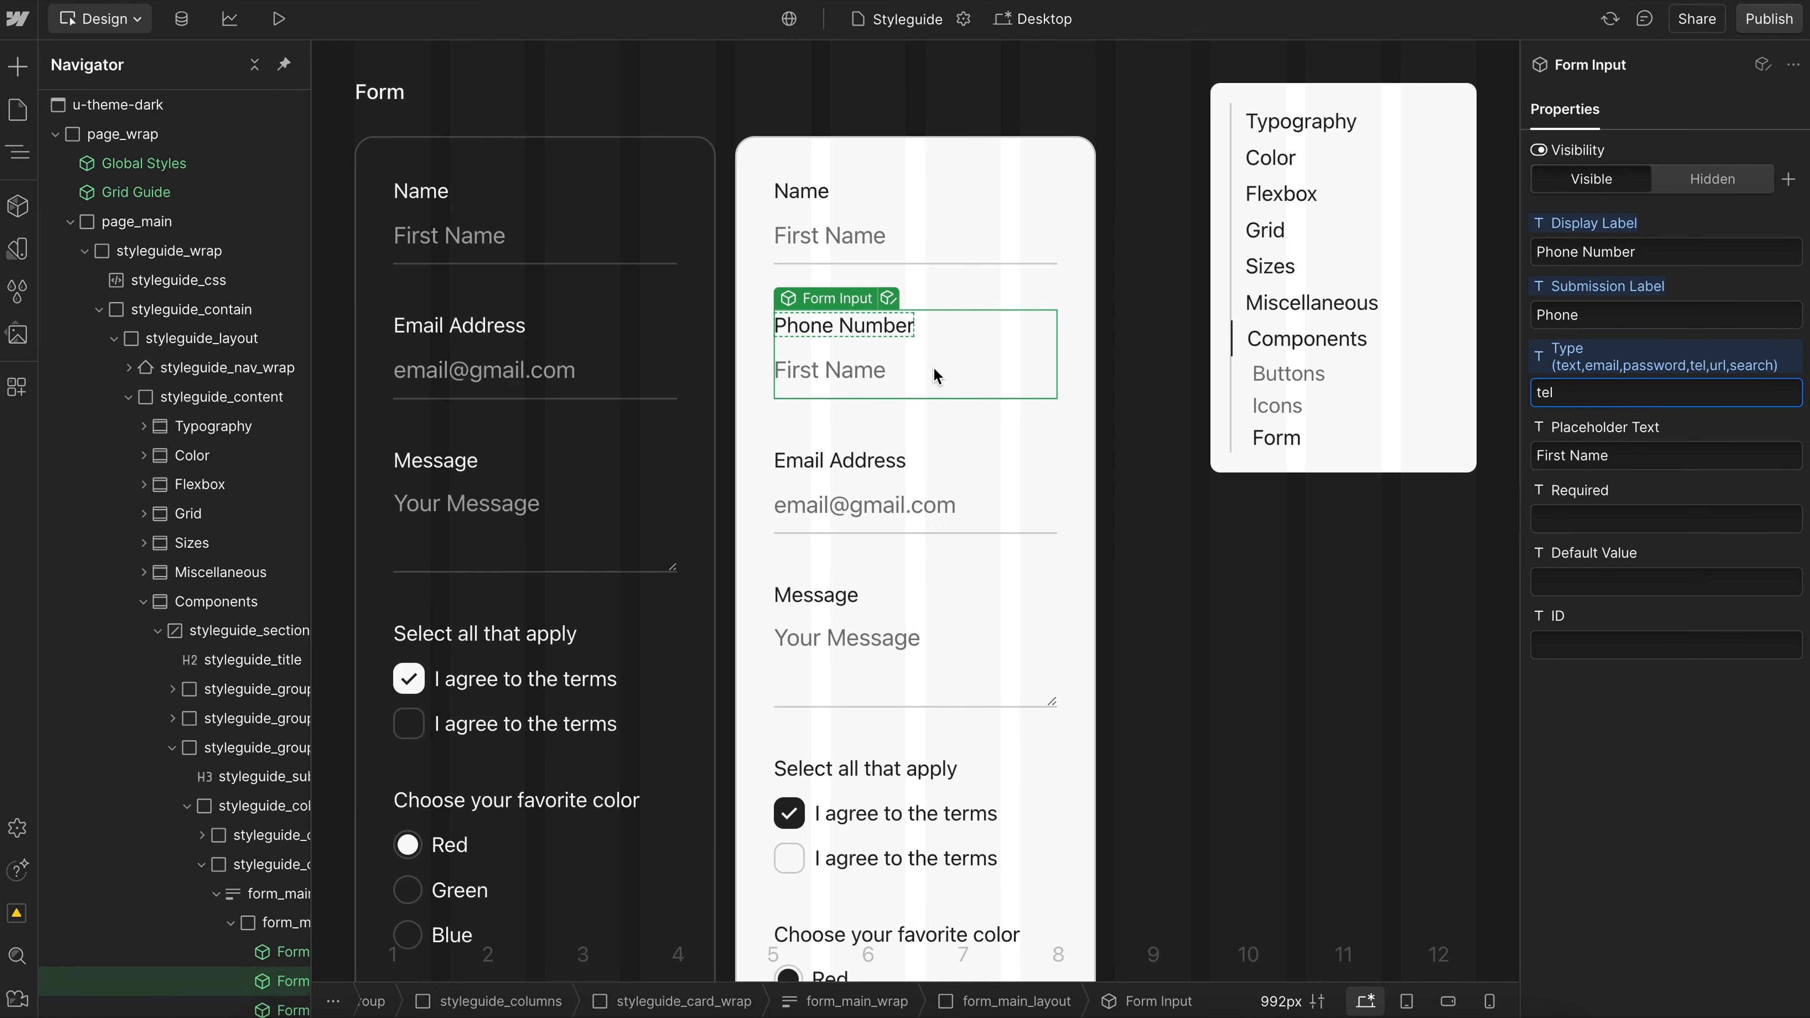
click(1642, 463)
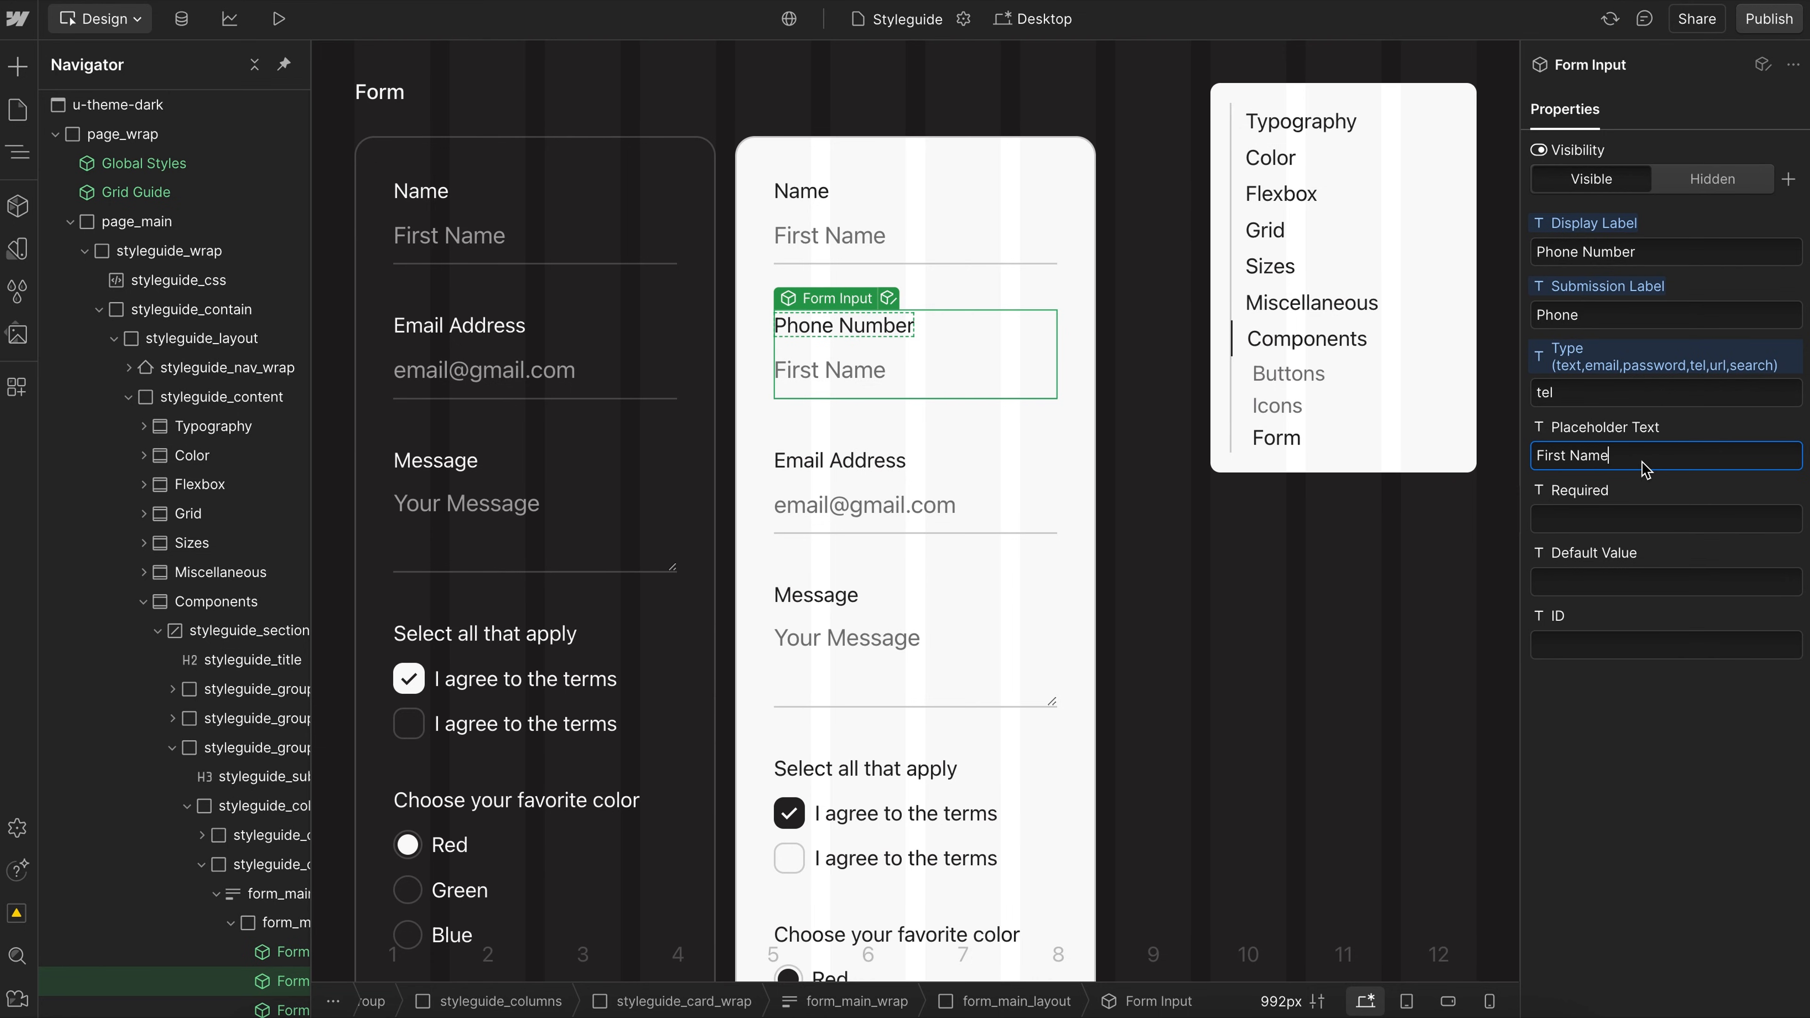
key(ctrl+a)
key(BackSpace)
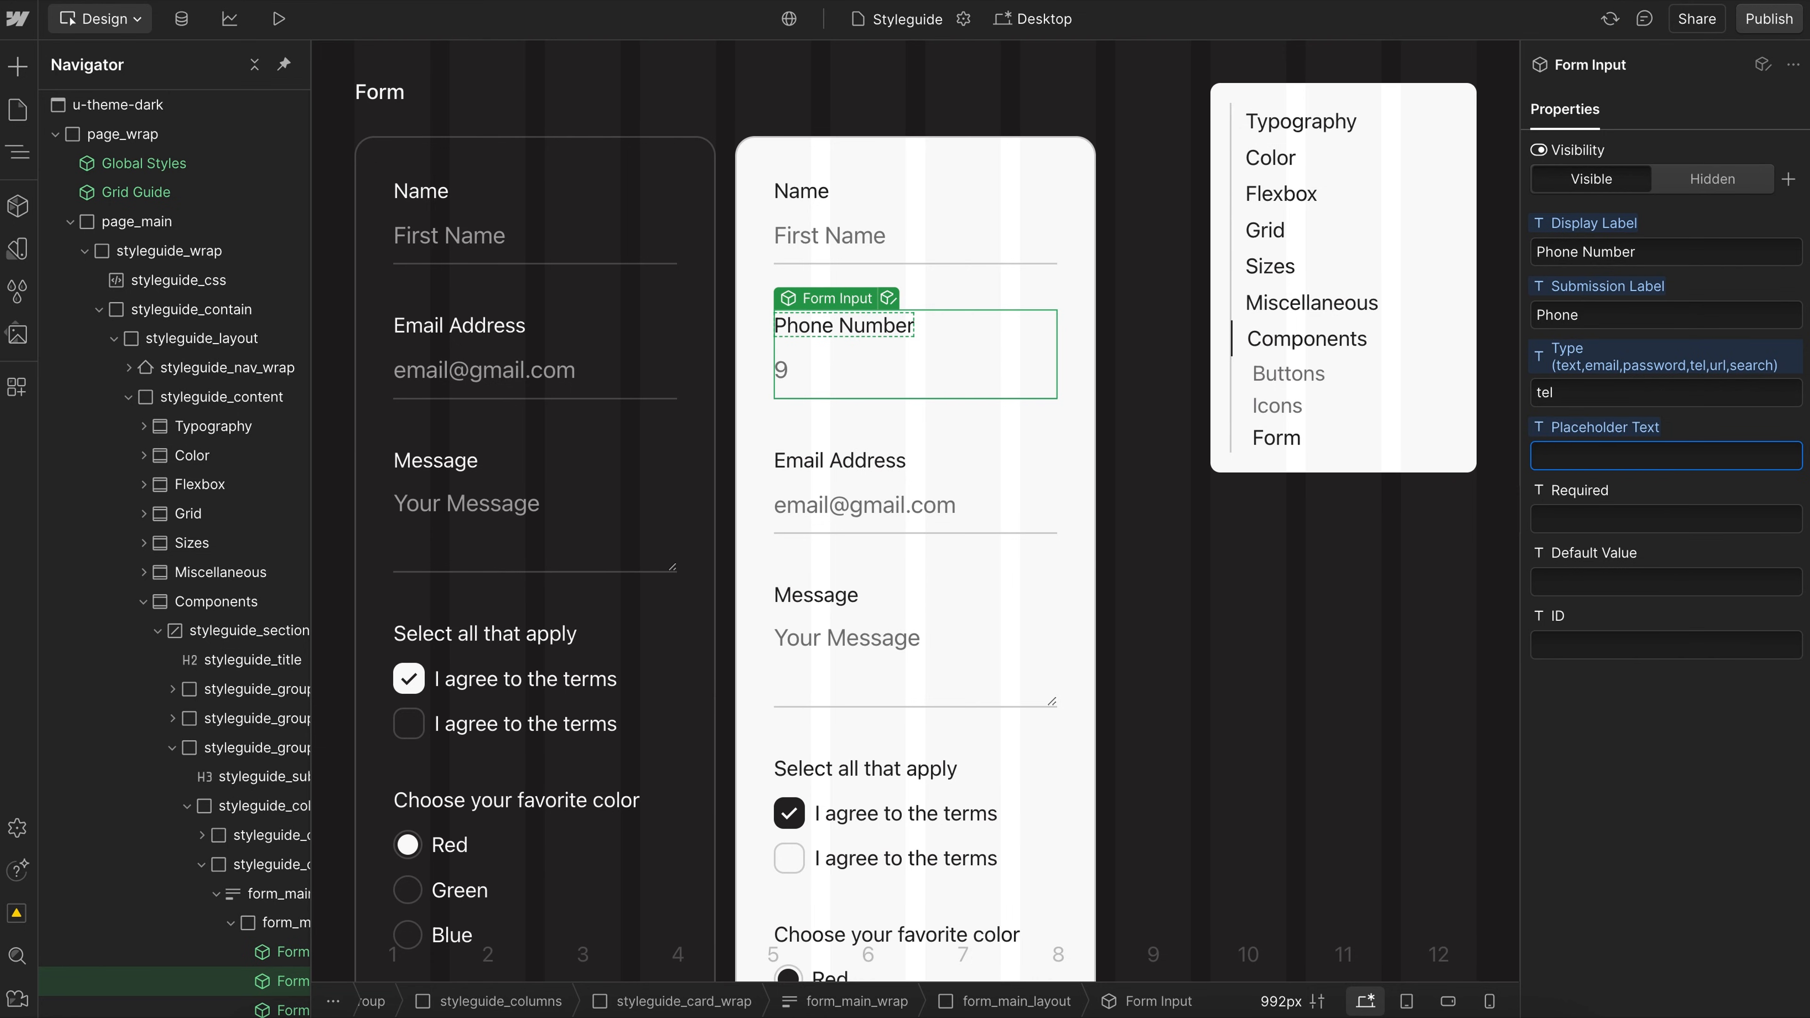
text(00-00)
key(ctrl+a)
text(000-000-0)
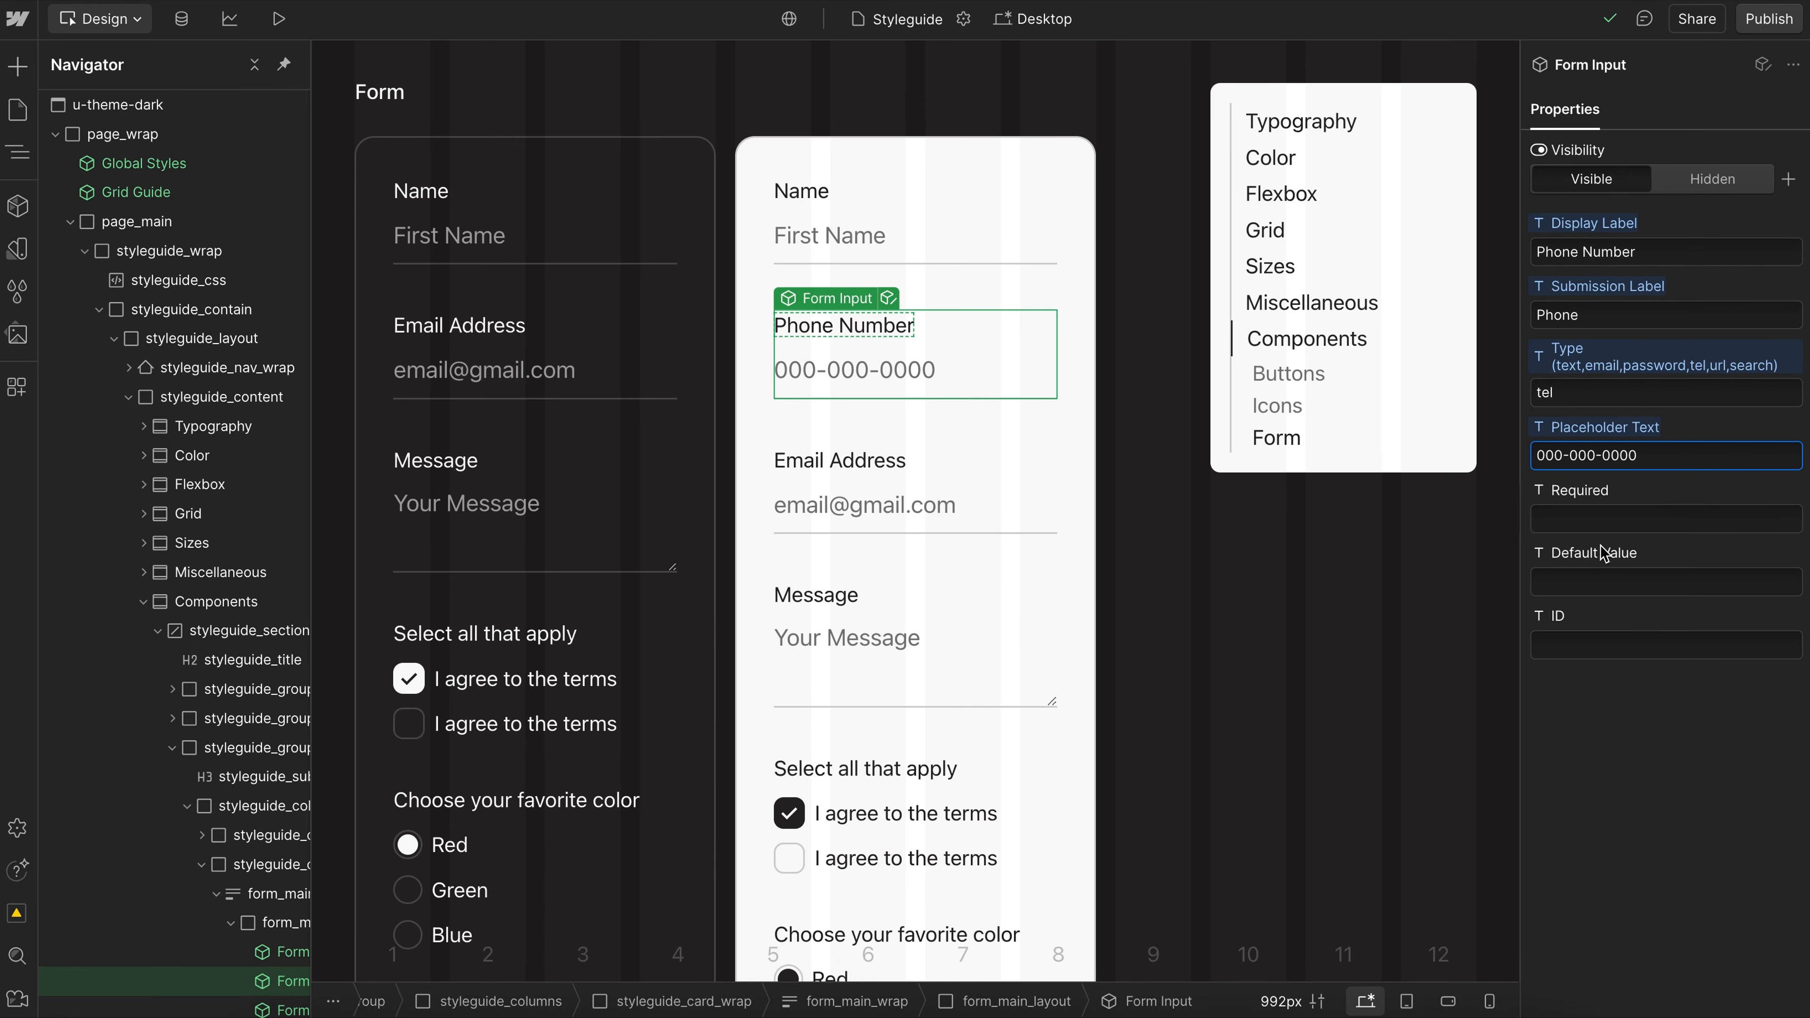
Try 6537 as the Phone Number input's default value and reset its Required and Default Value properties.
click(1615, 516)
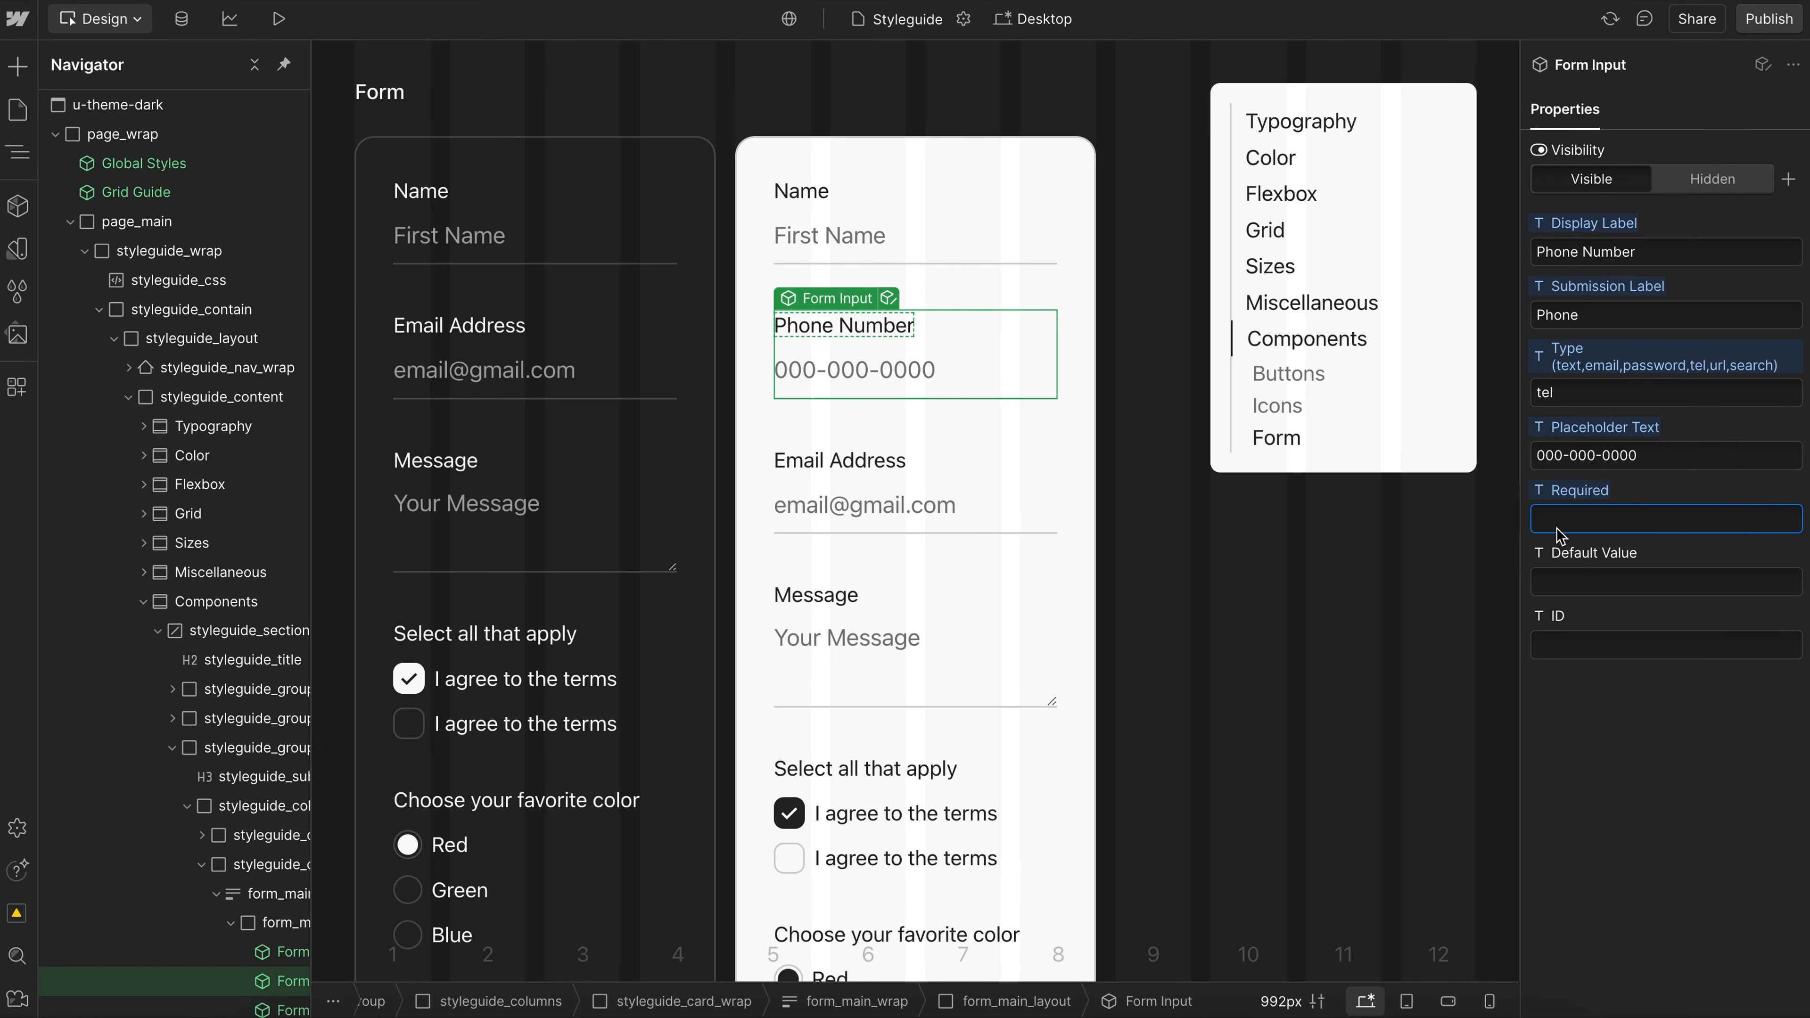
click(1577, 485)
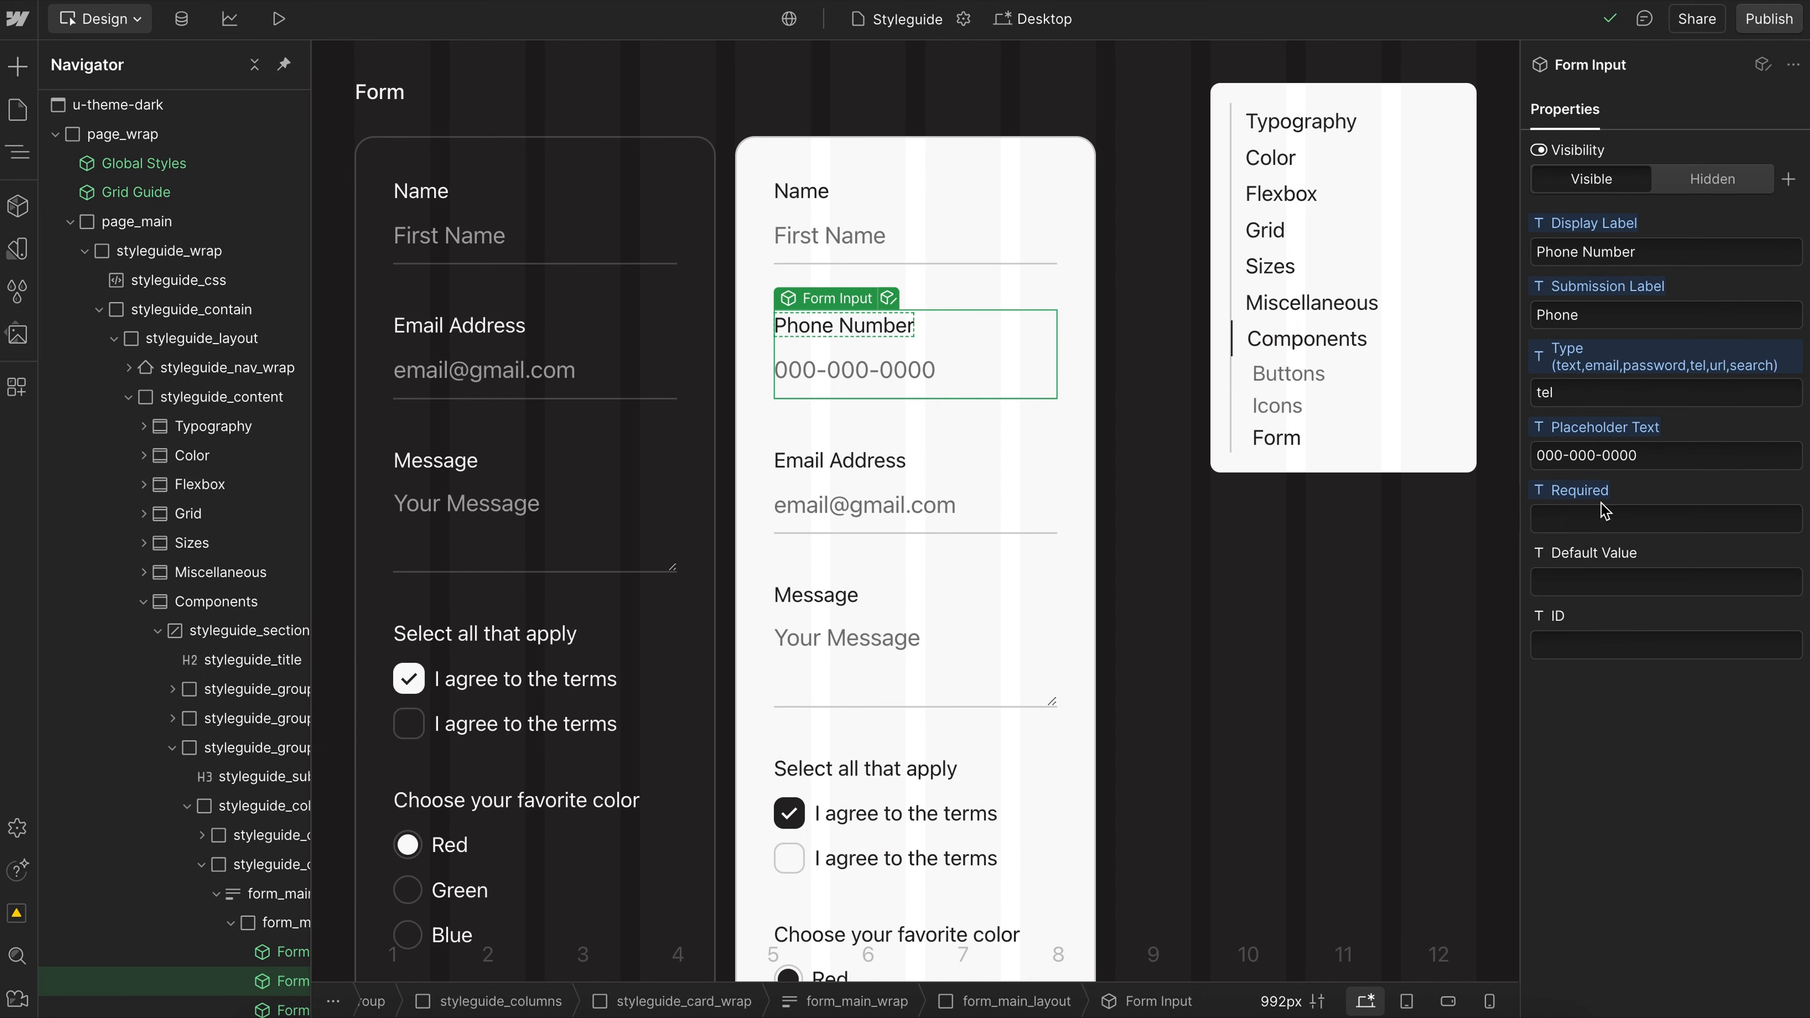
click(1605, 592)
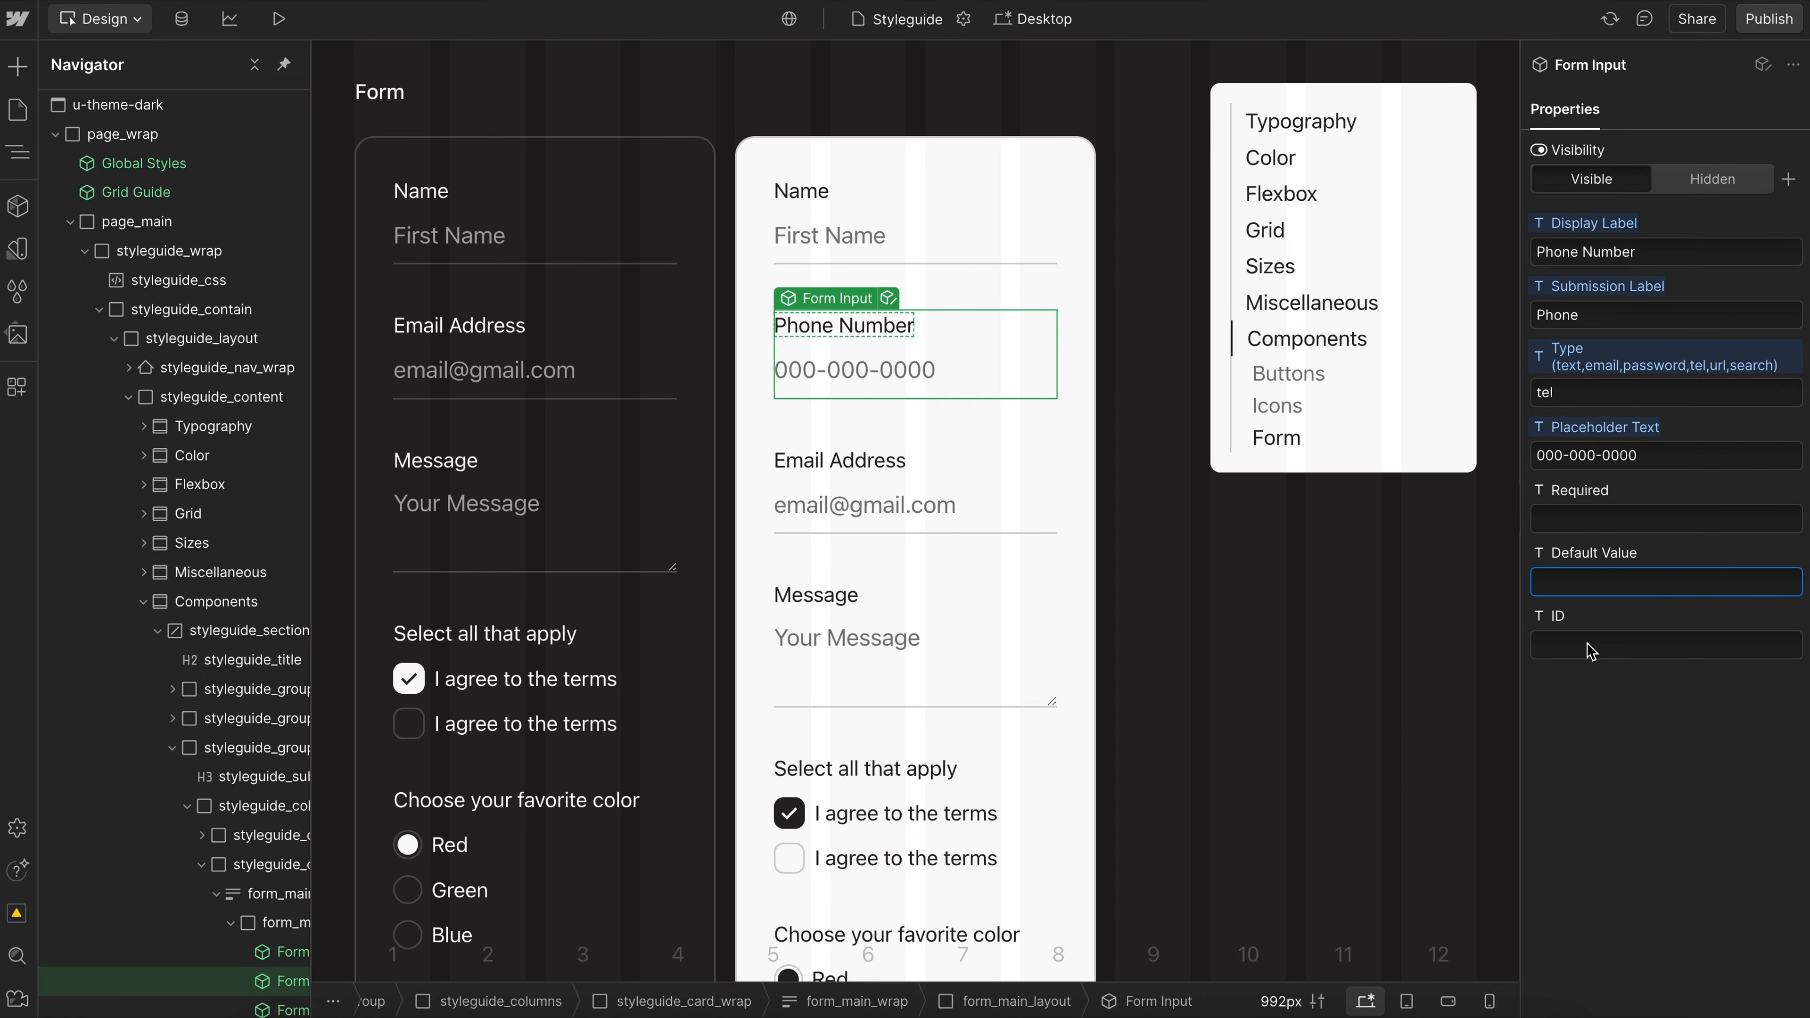
text(6537)
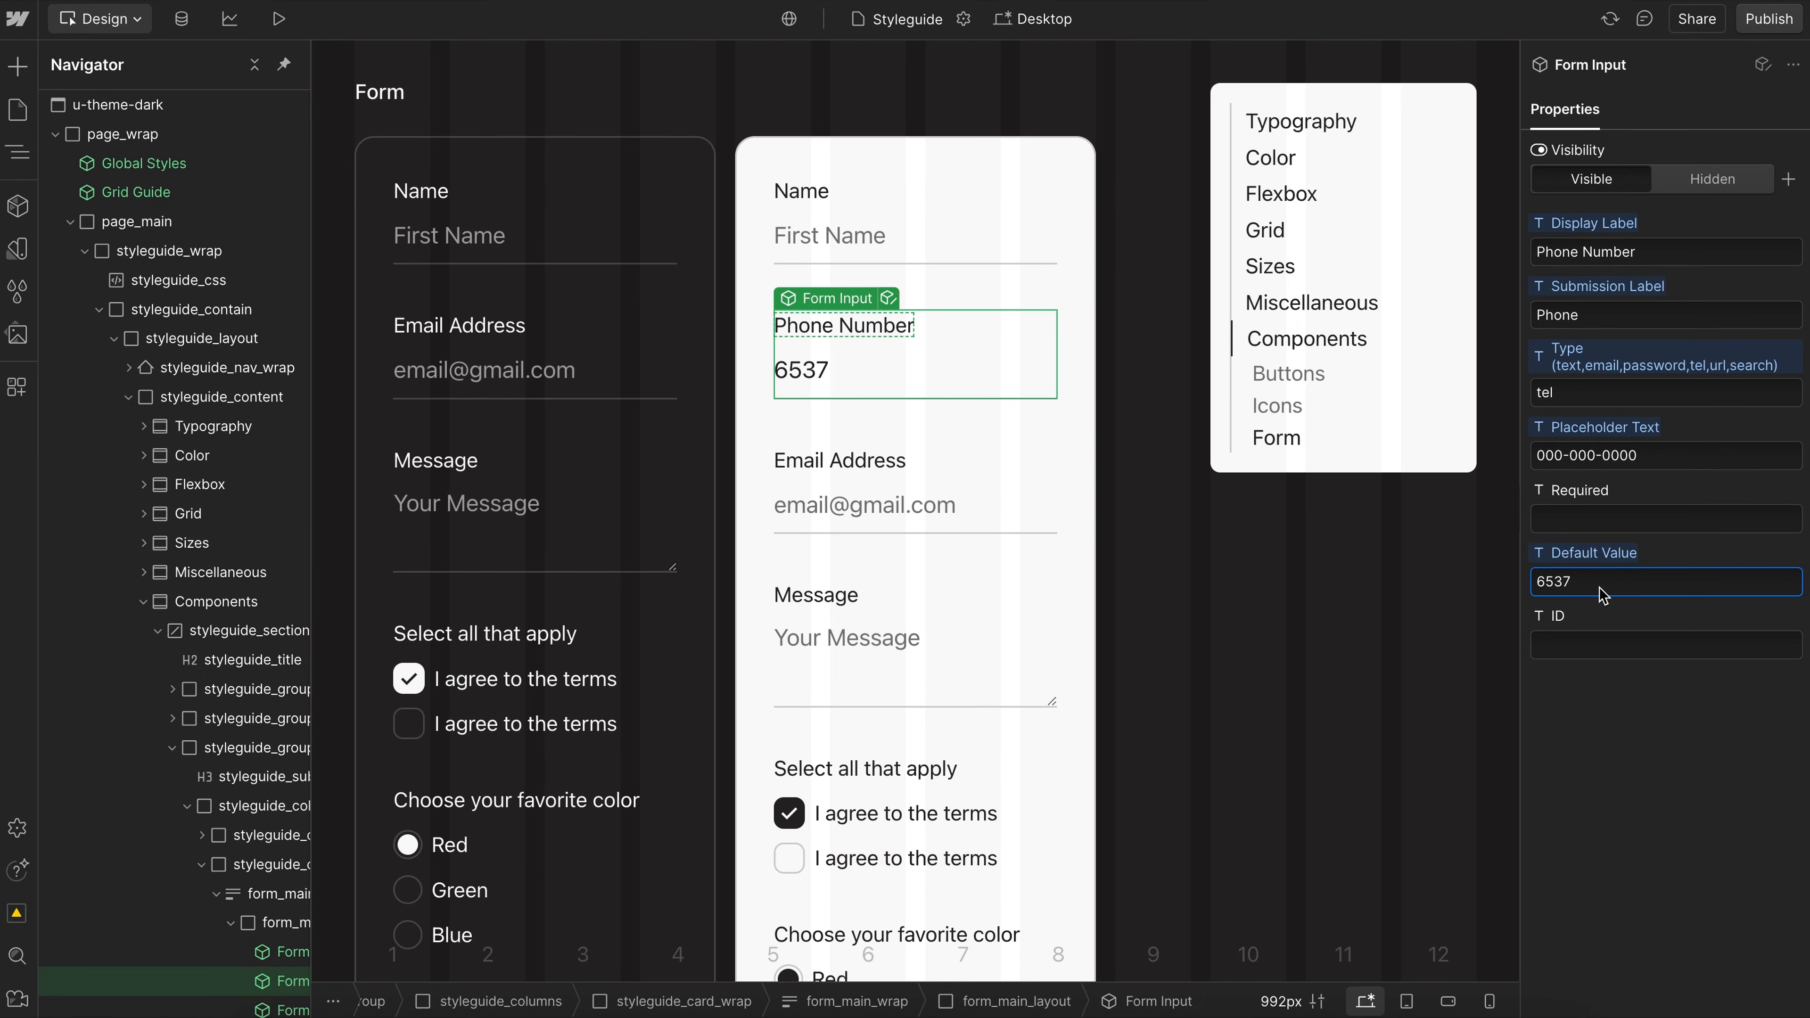
click(1589, 556)
click(1610, 586)
click(1593, 652)
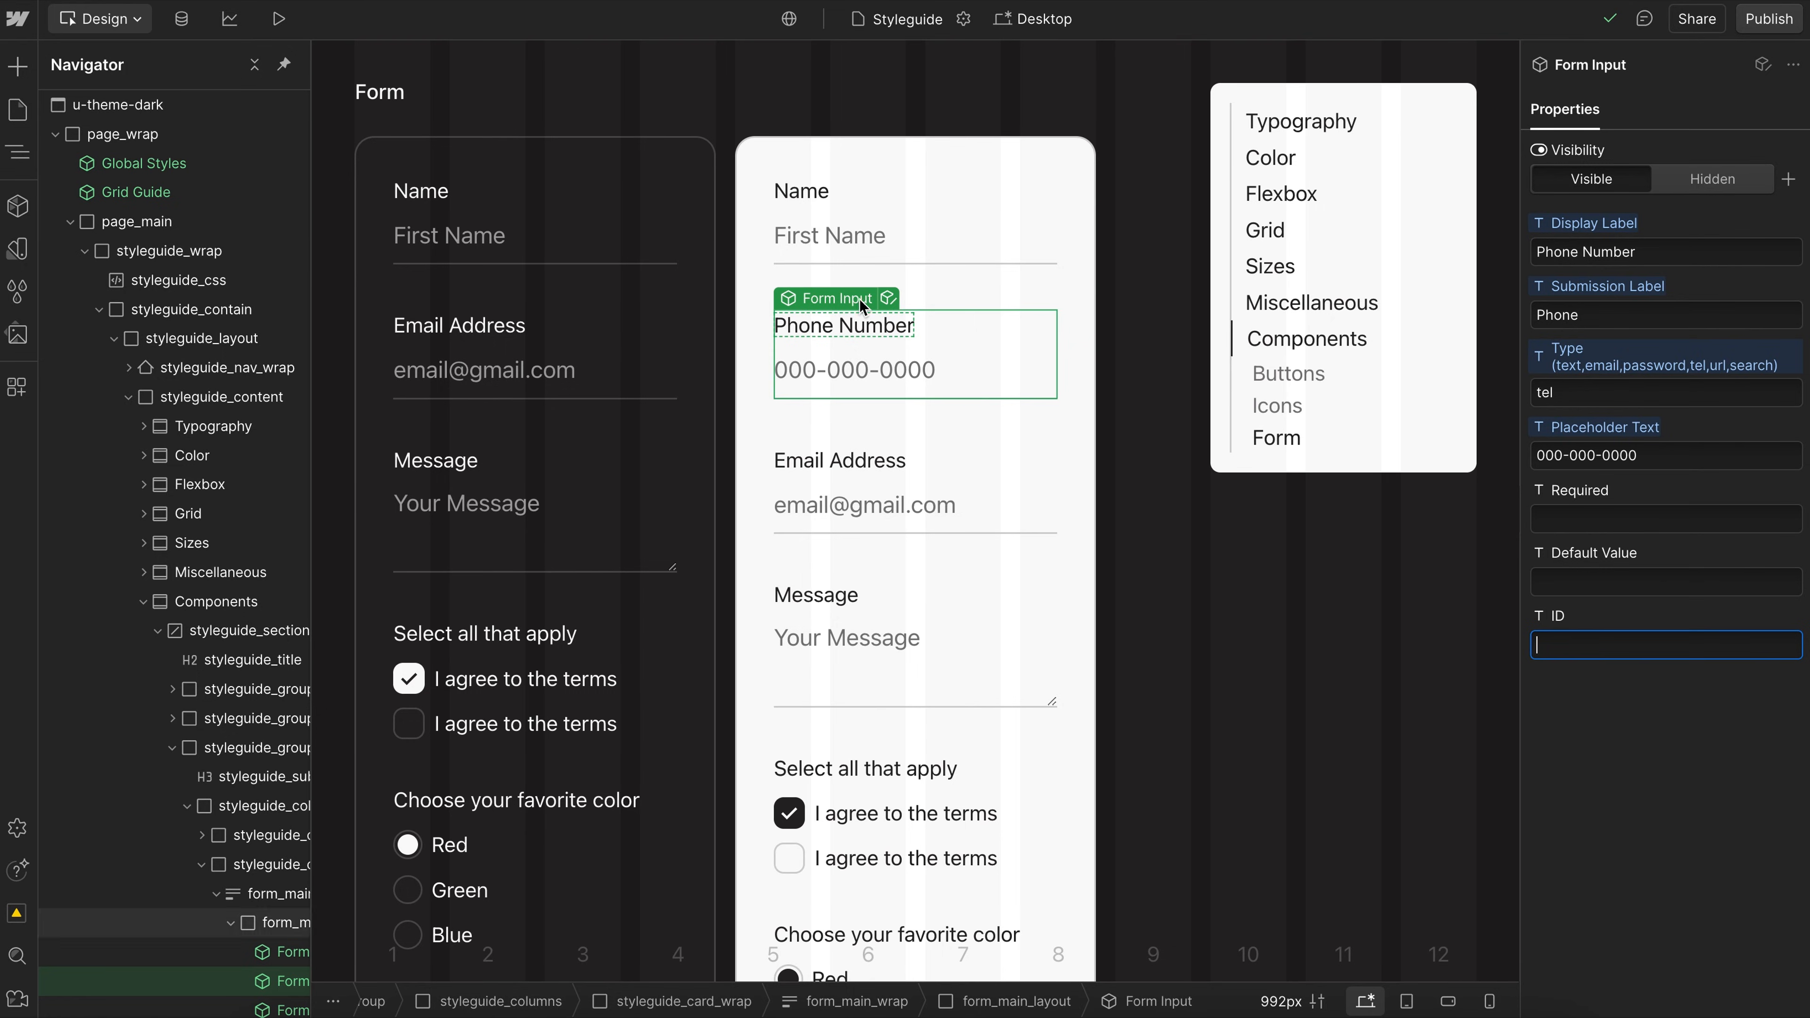
Add an attribute to form_main_field in the Form Input component and connect its name to a new Attribute Name property.
click(891, 300)
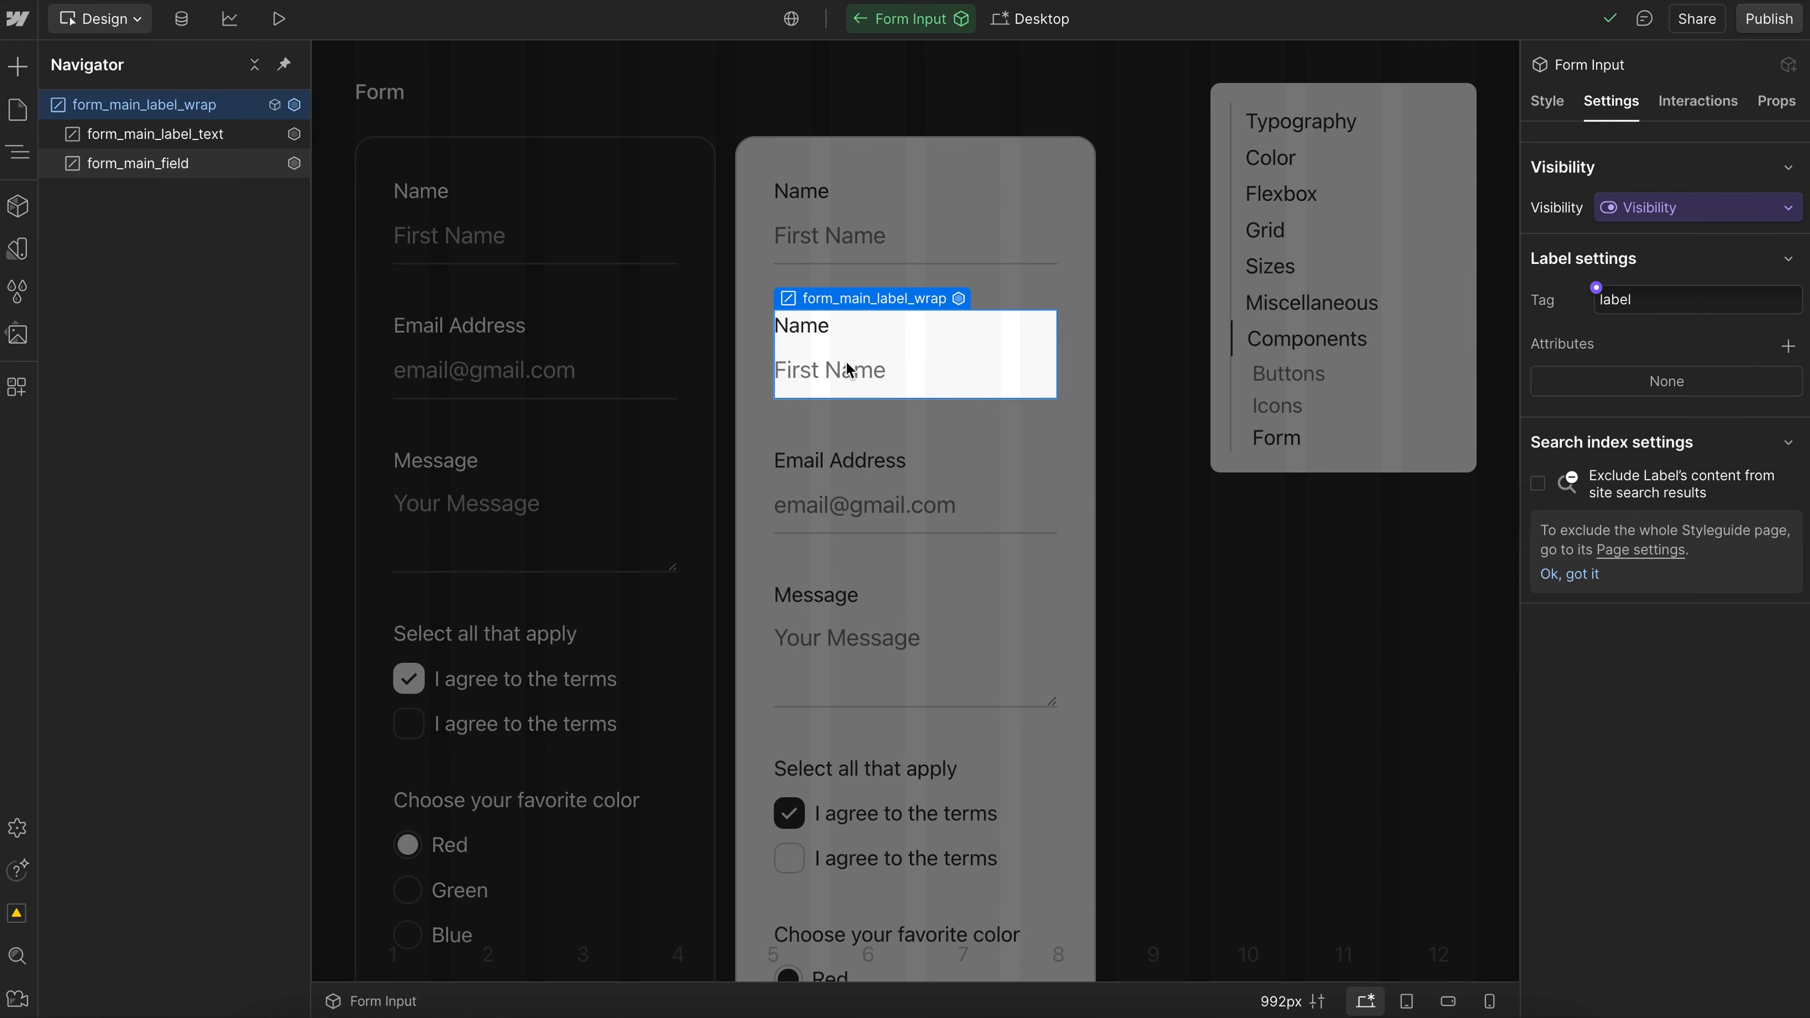
click(849, 370)
click(1789, 388)
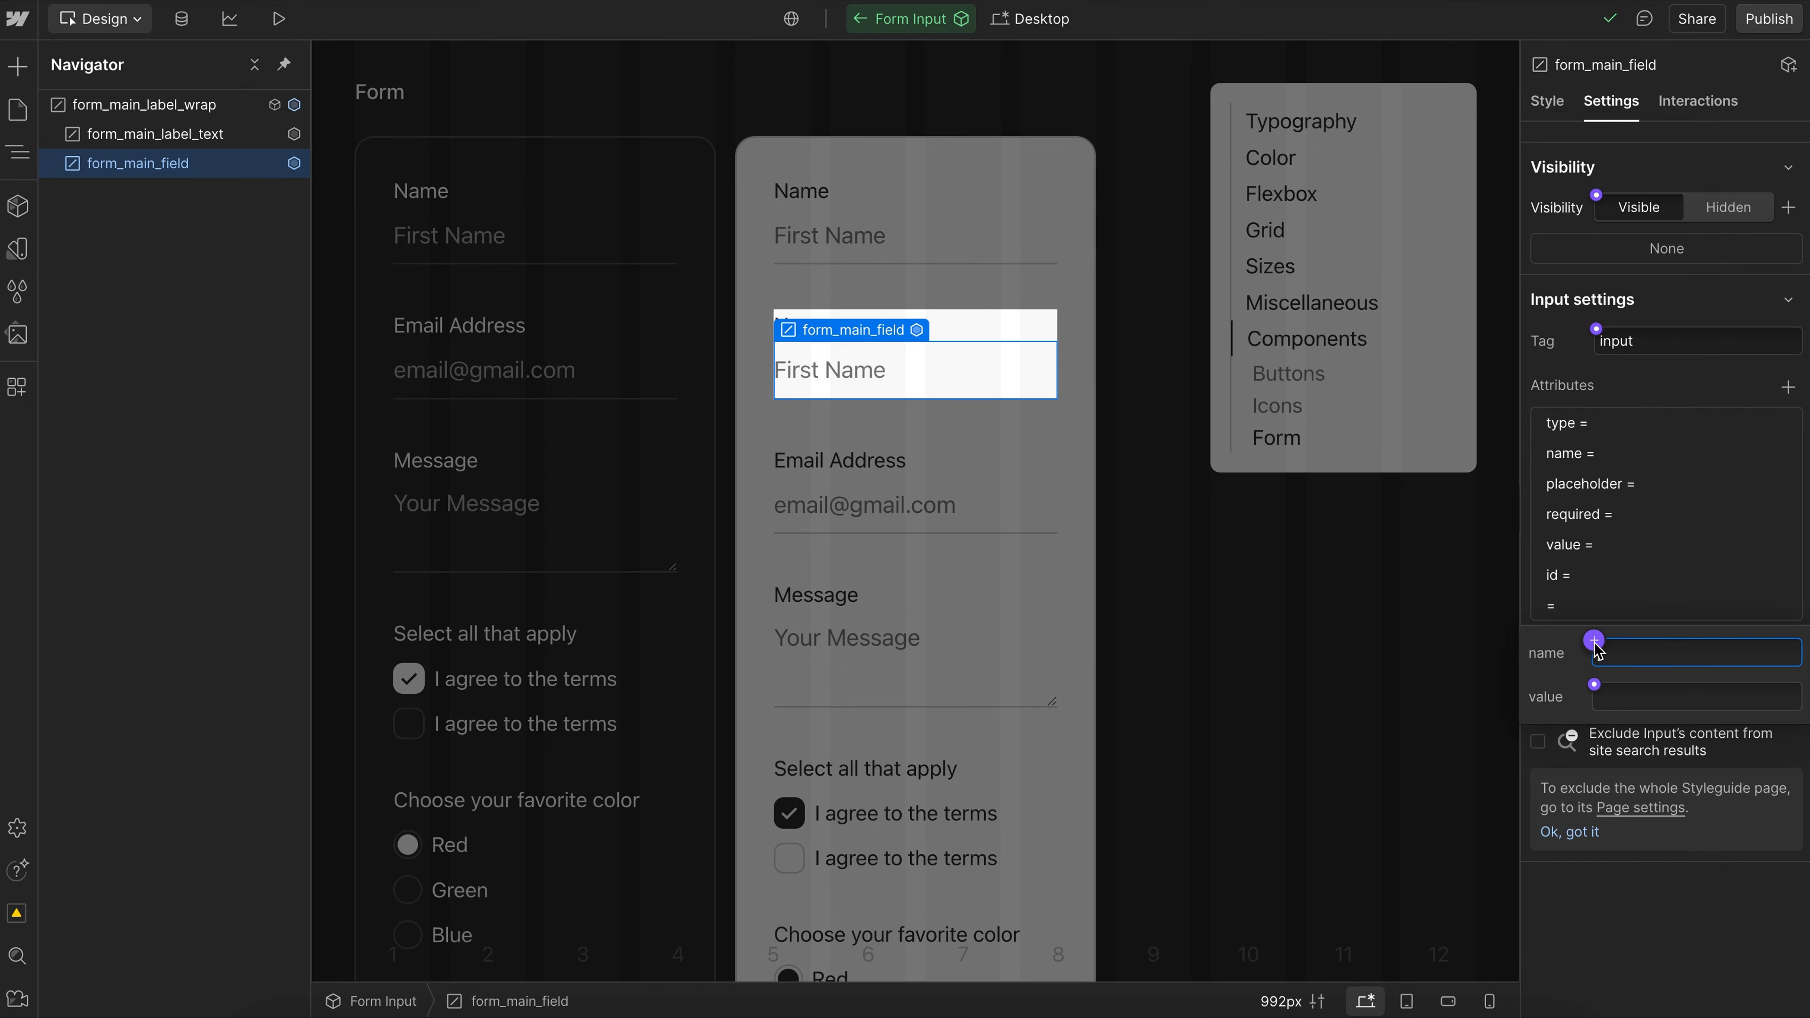
click(1595, 641)
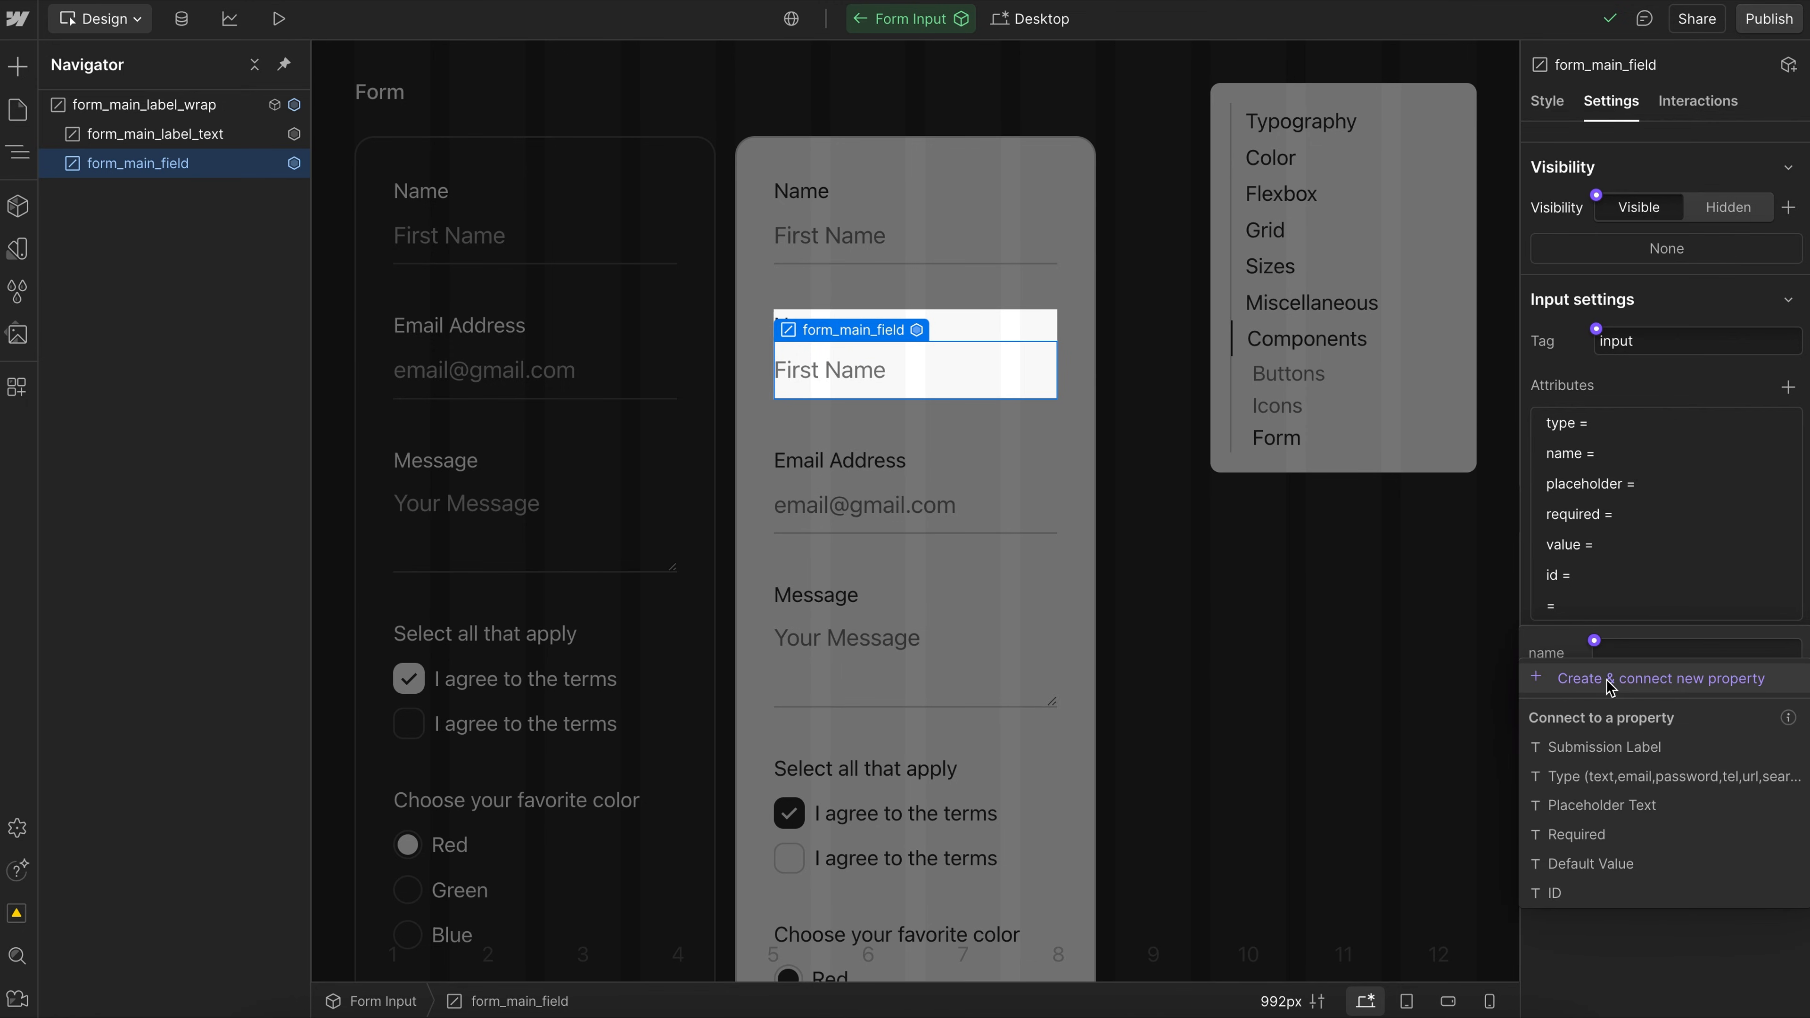
click(1608, 681)
double_click(1655, 744)
text(At)
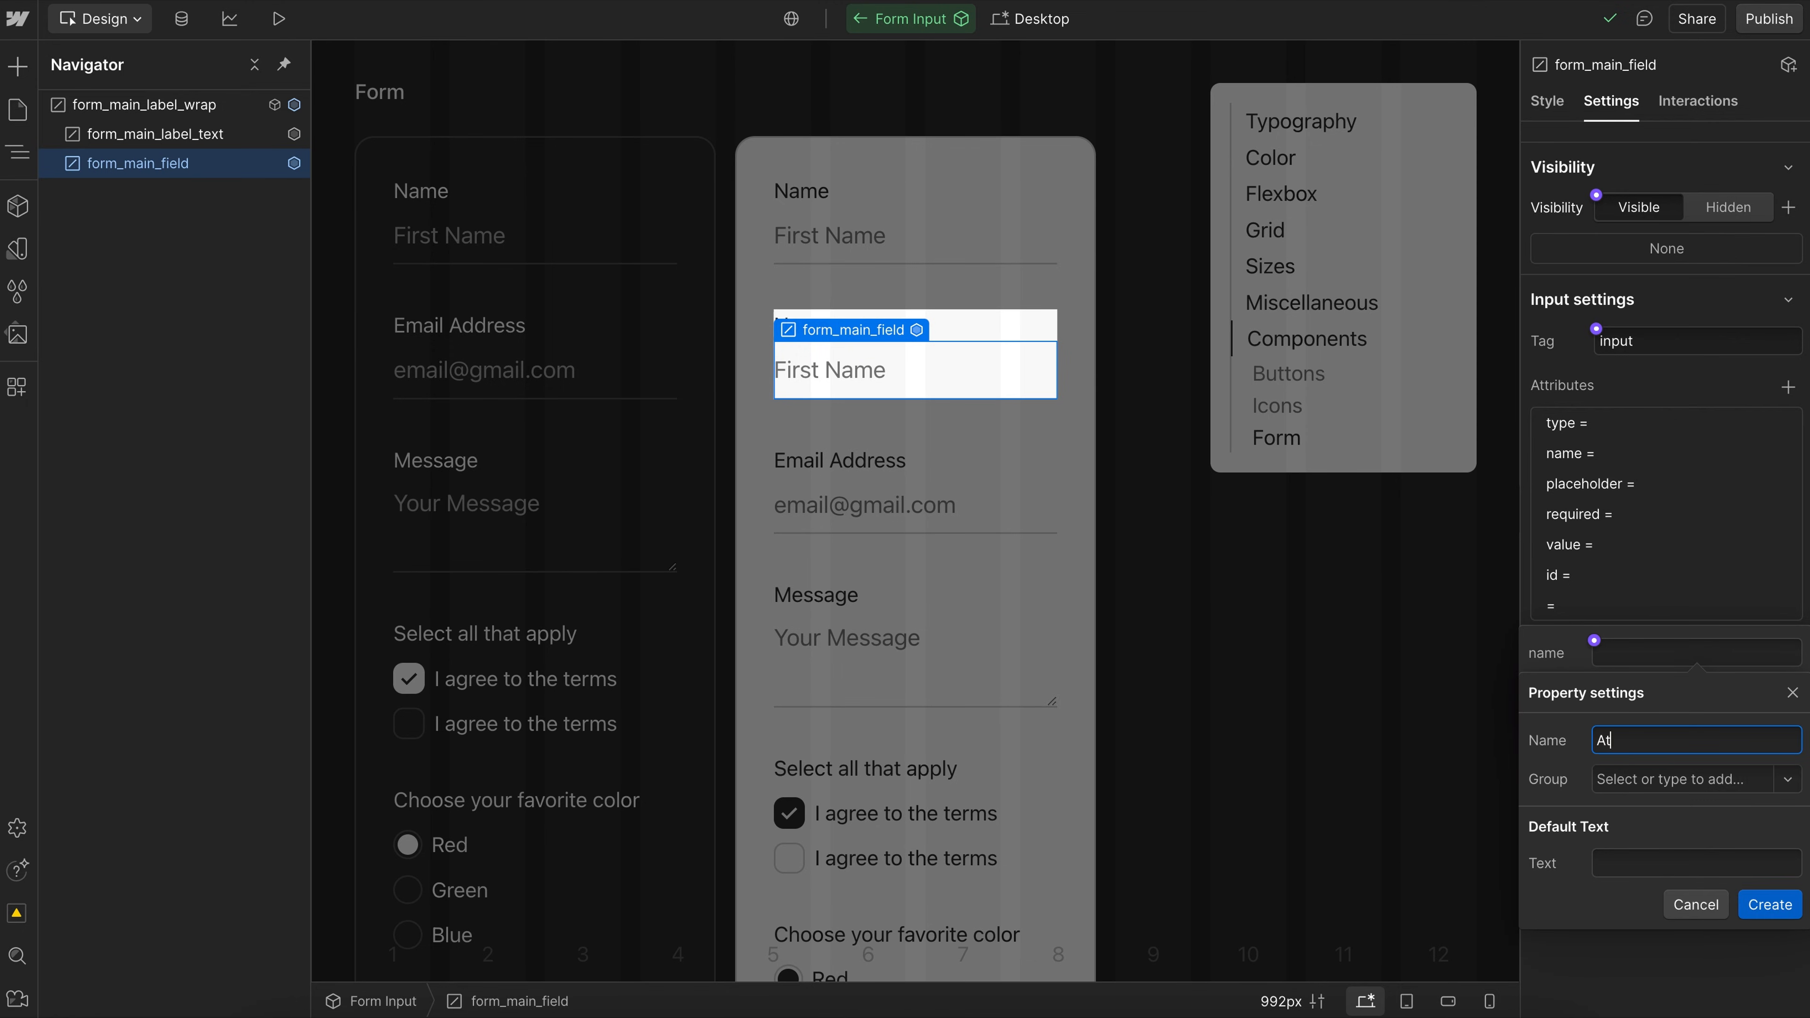
text(tribute Name)
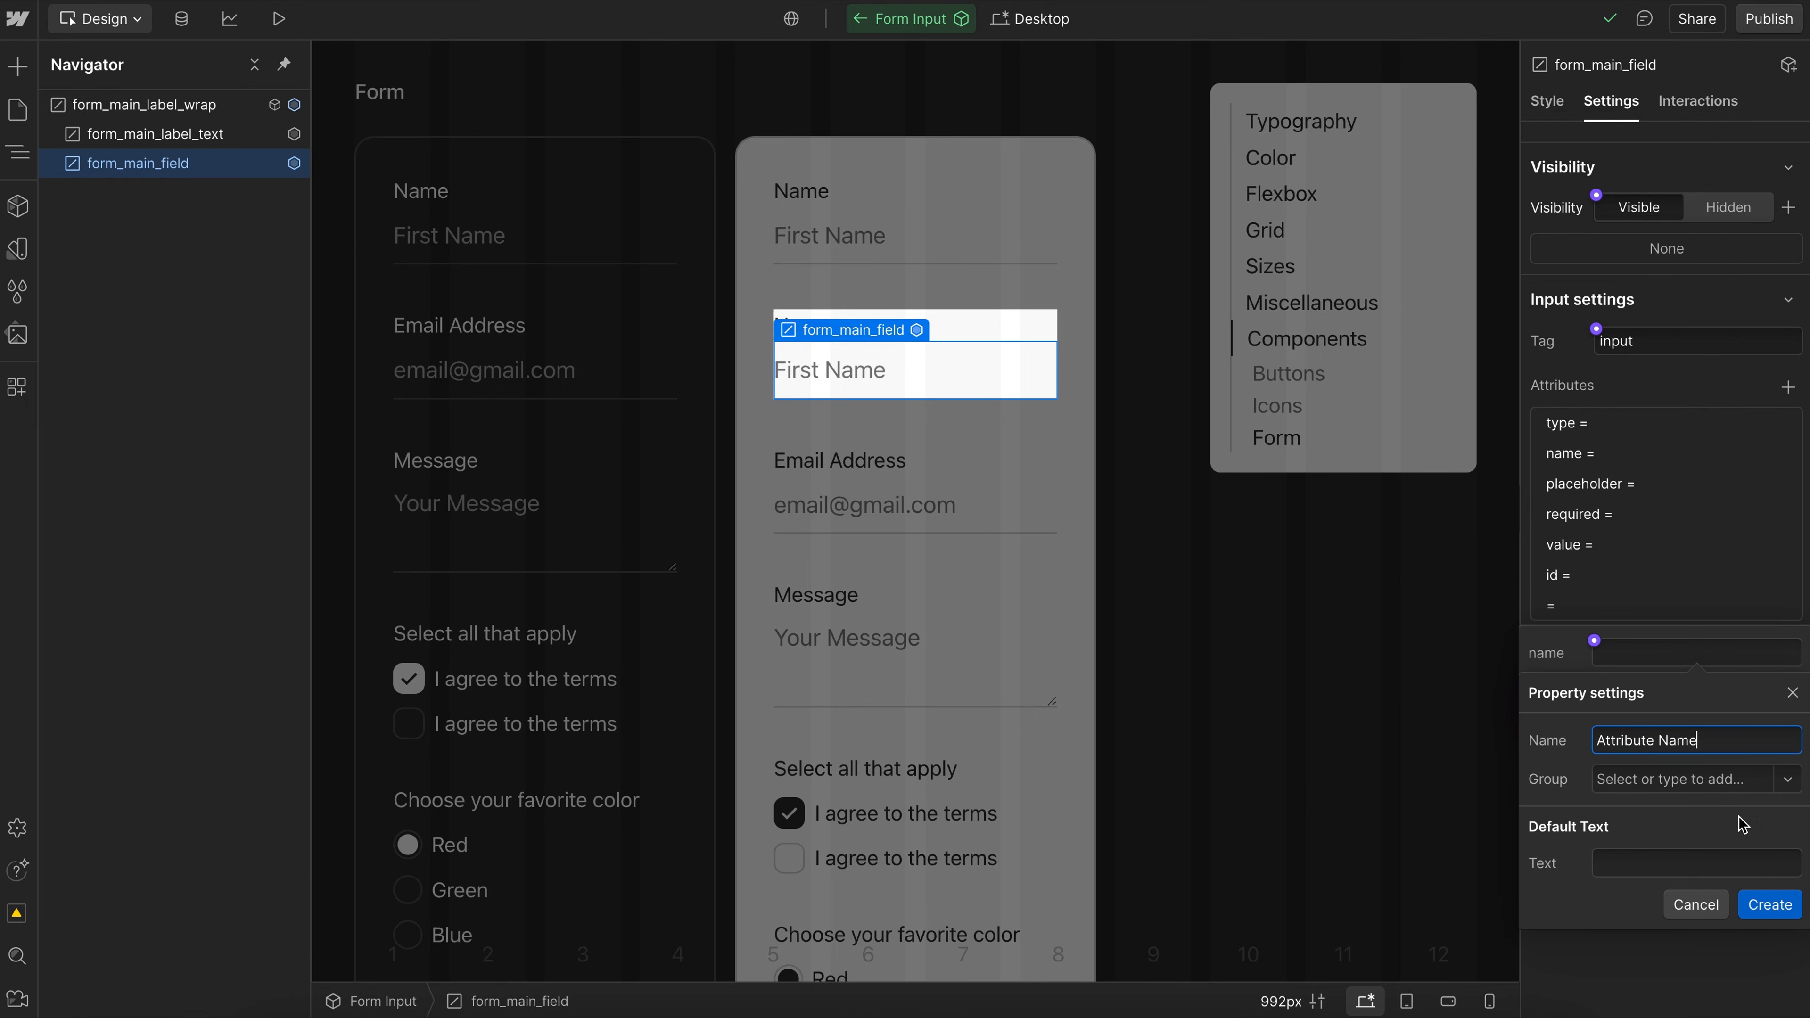
click(1770, 904)
Connect the new attribute's value to a new property named Attribute Value and exit the Form Input component.
click(1595, 684)
click(1617, 724)
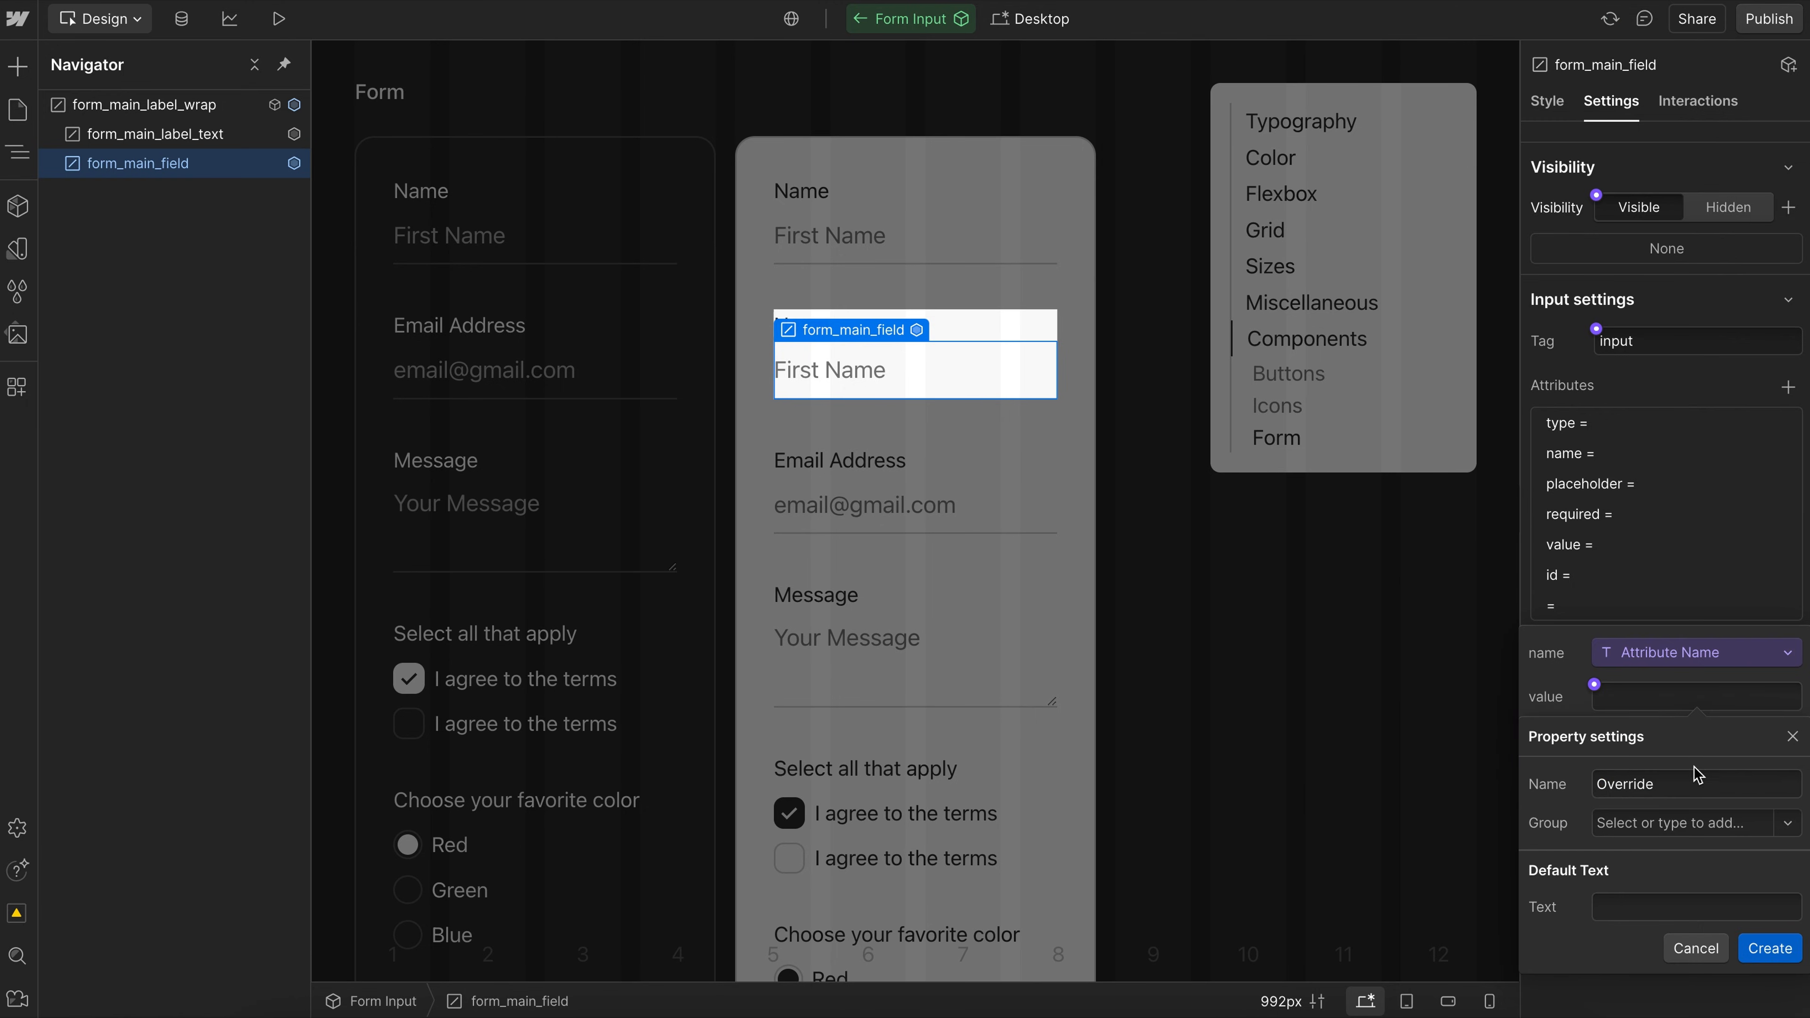
double_click(1687, 787)
text(Attribute Value)
click(1770, 948)
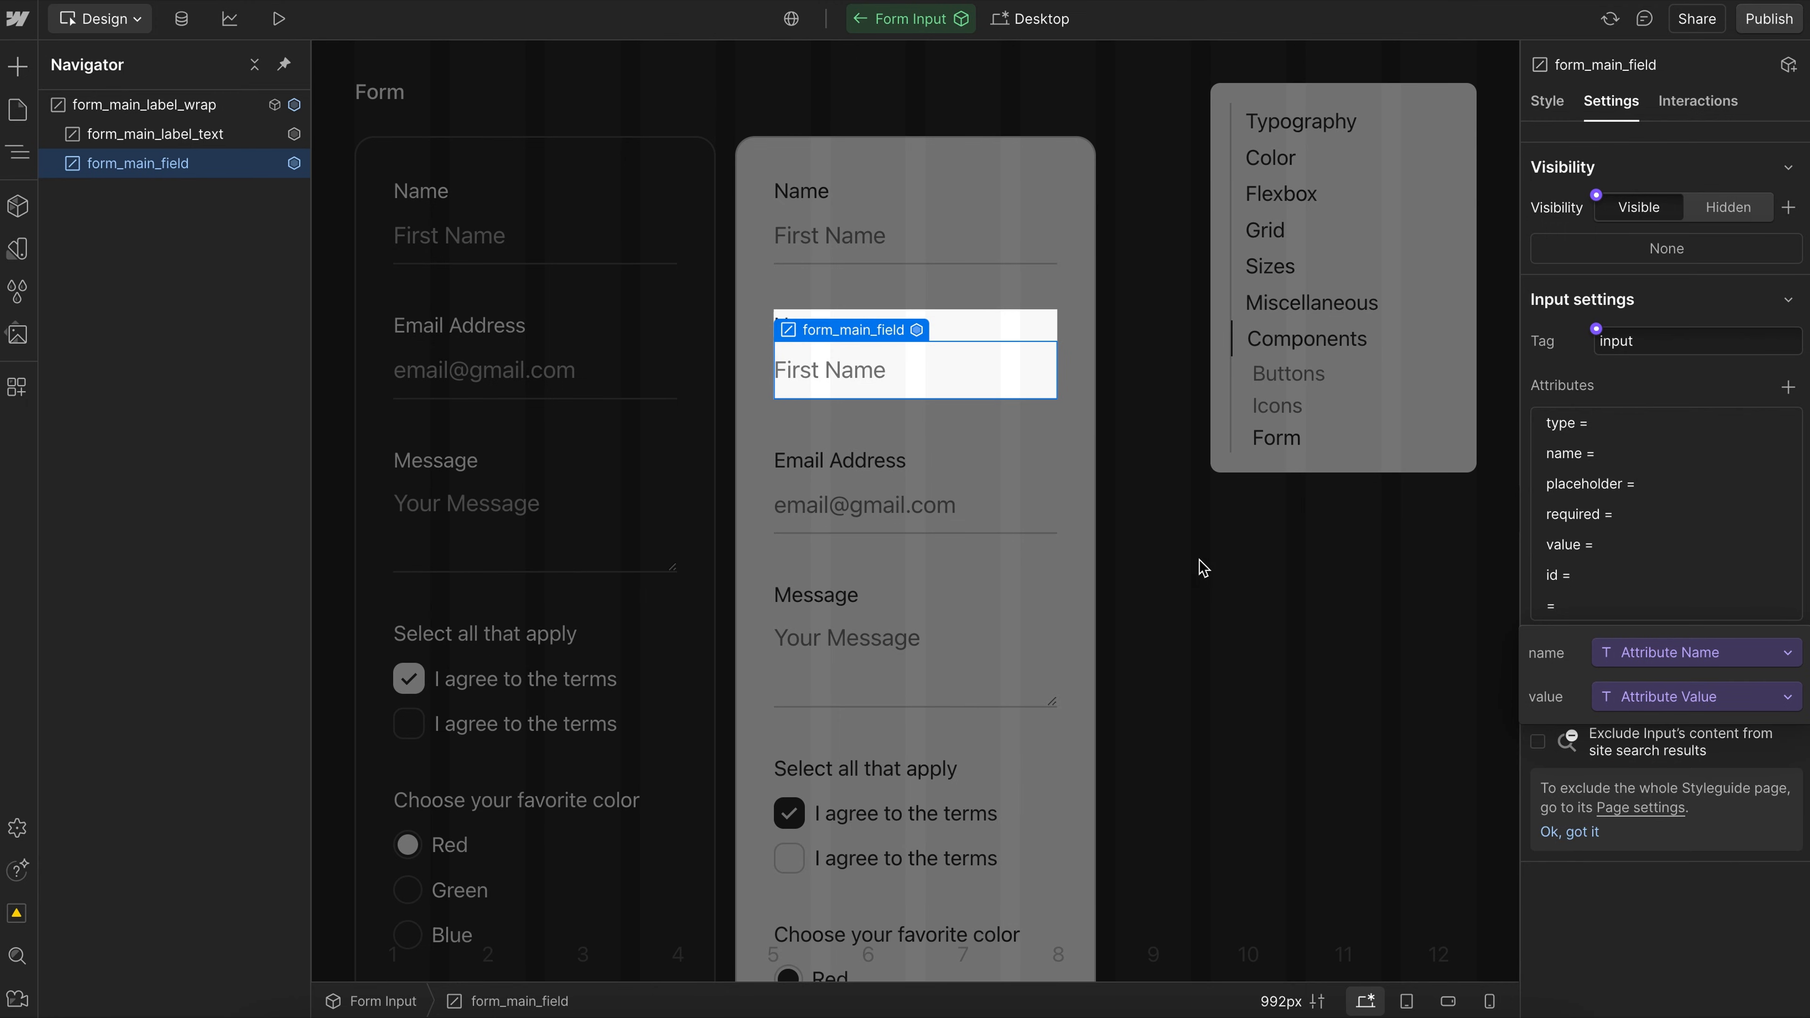
click(1260, 590)
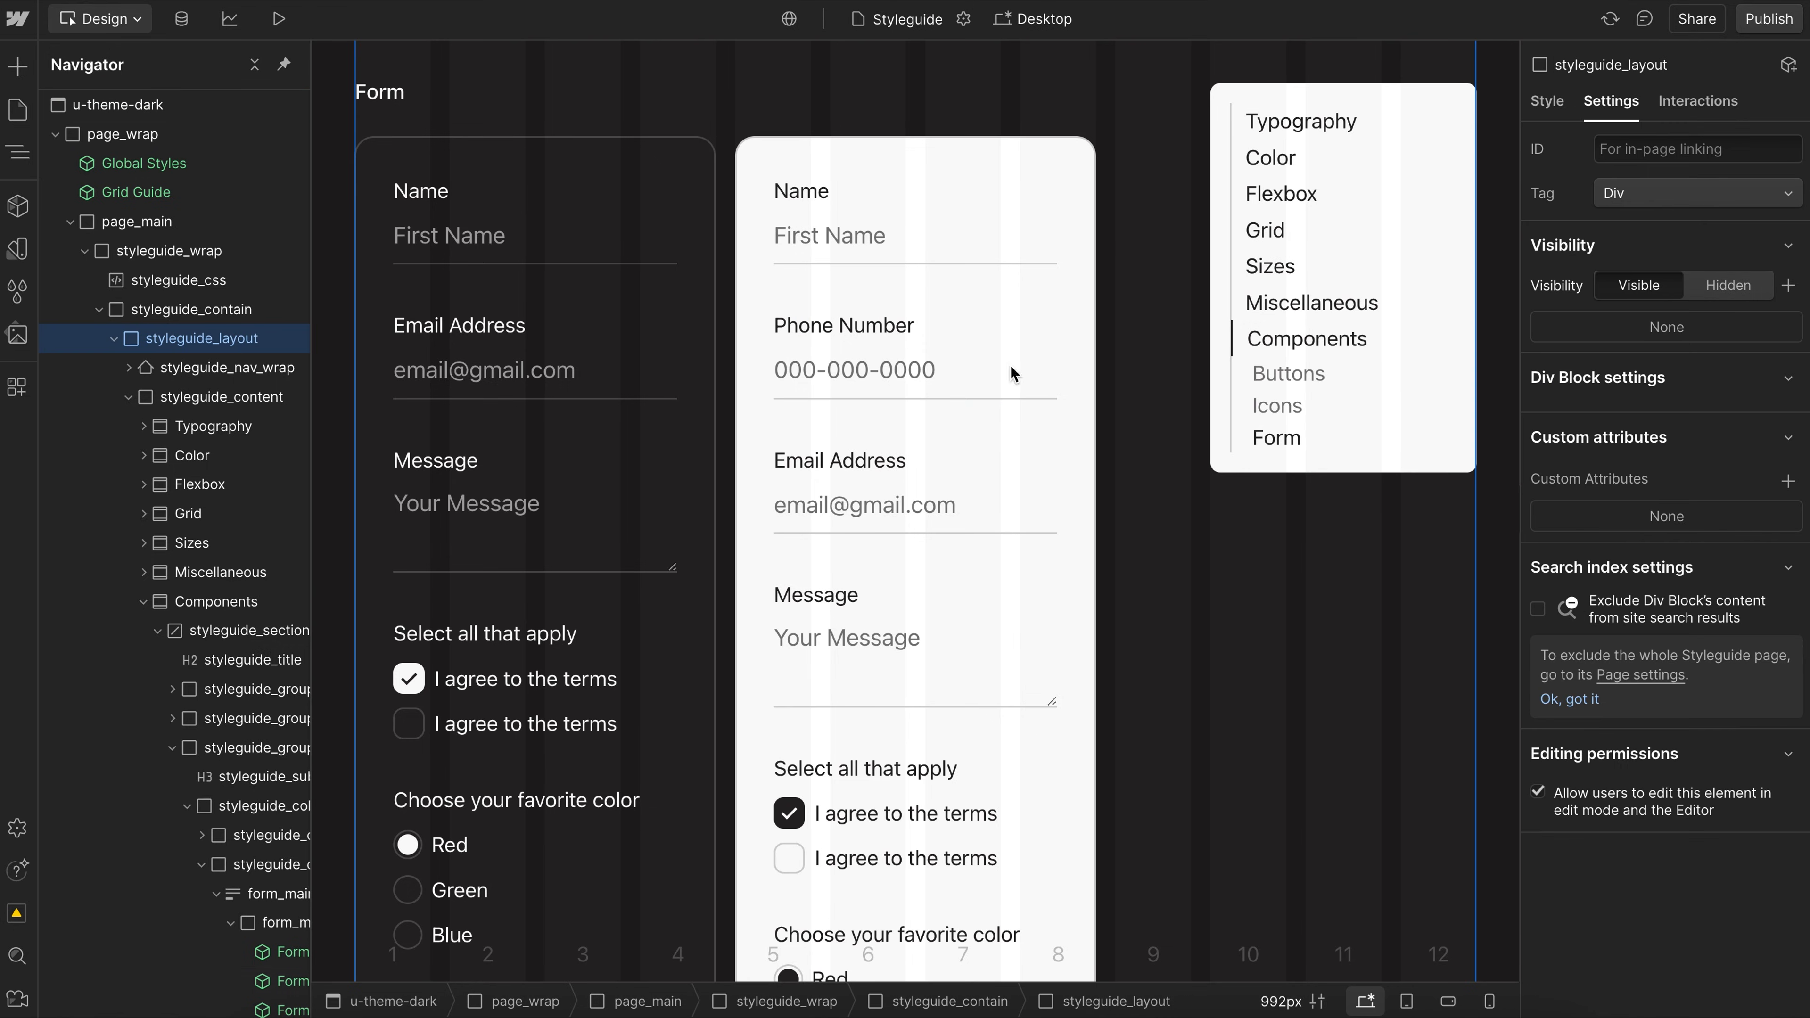
Review the component properties of the Phone Number input, Email Address input and Message textarea.
click(908, 365)
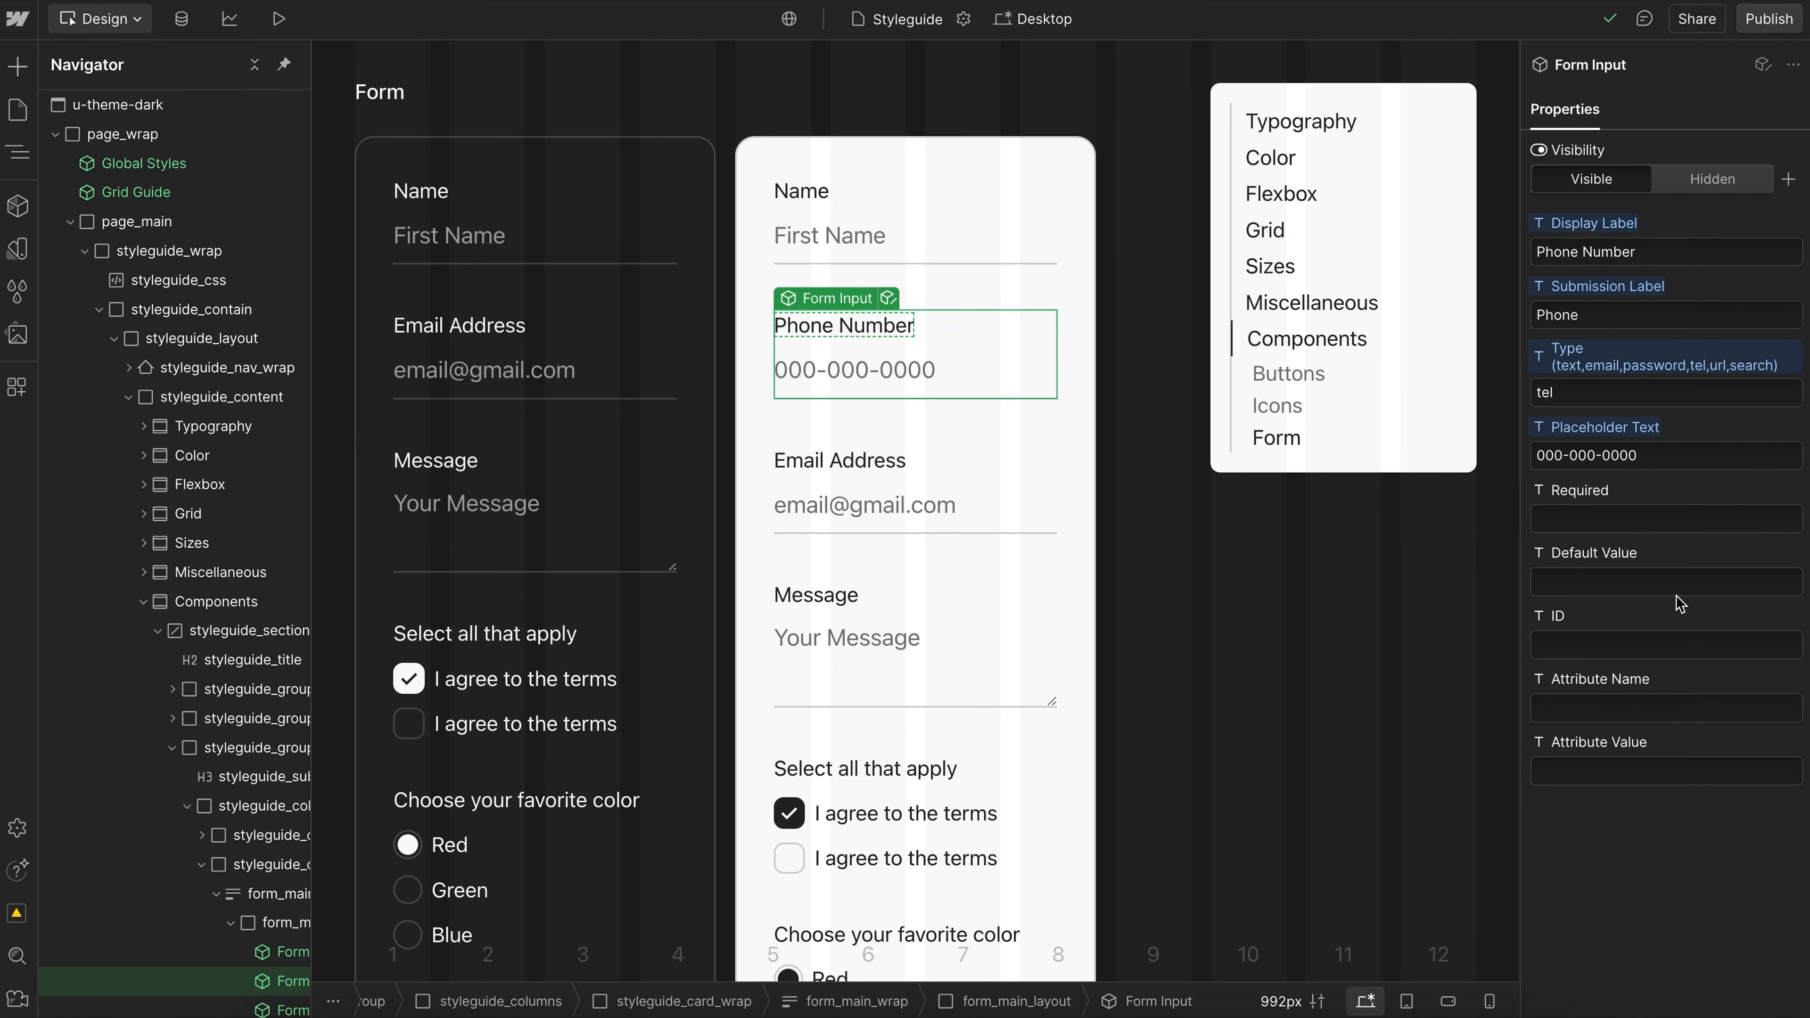
click(1602, 708)
click(1571, 772)
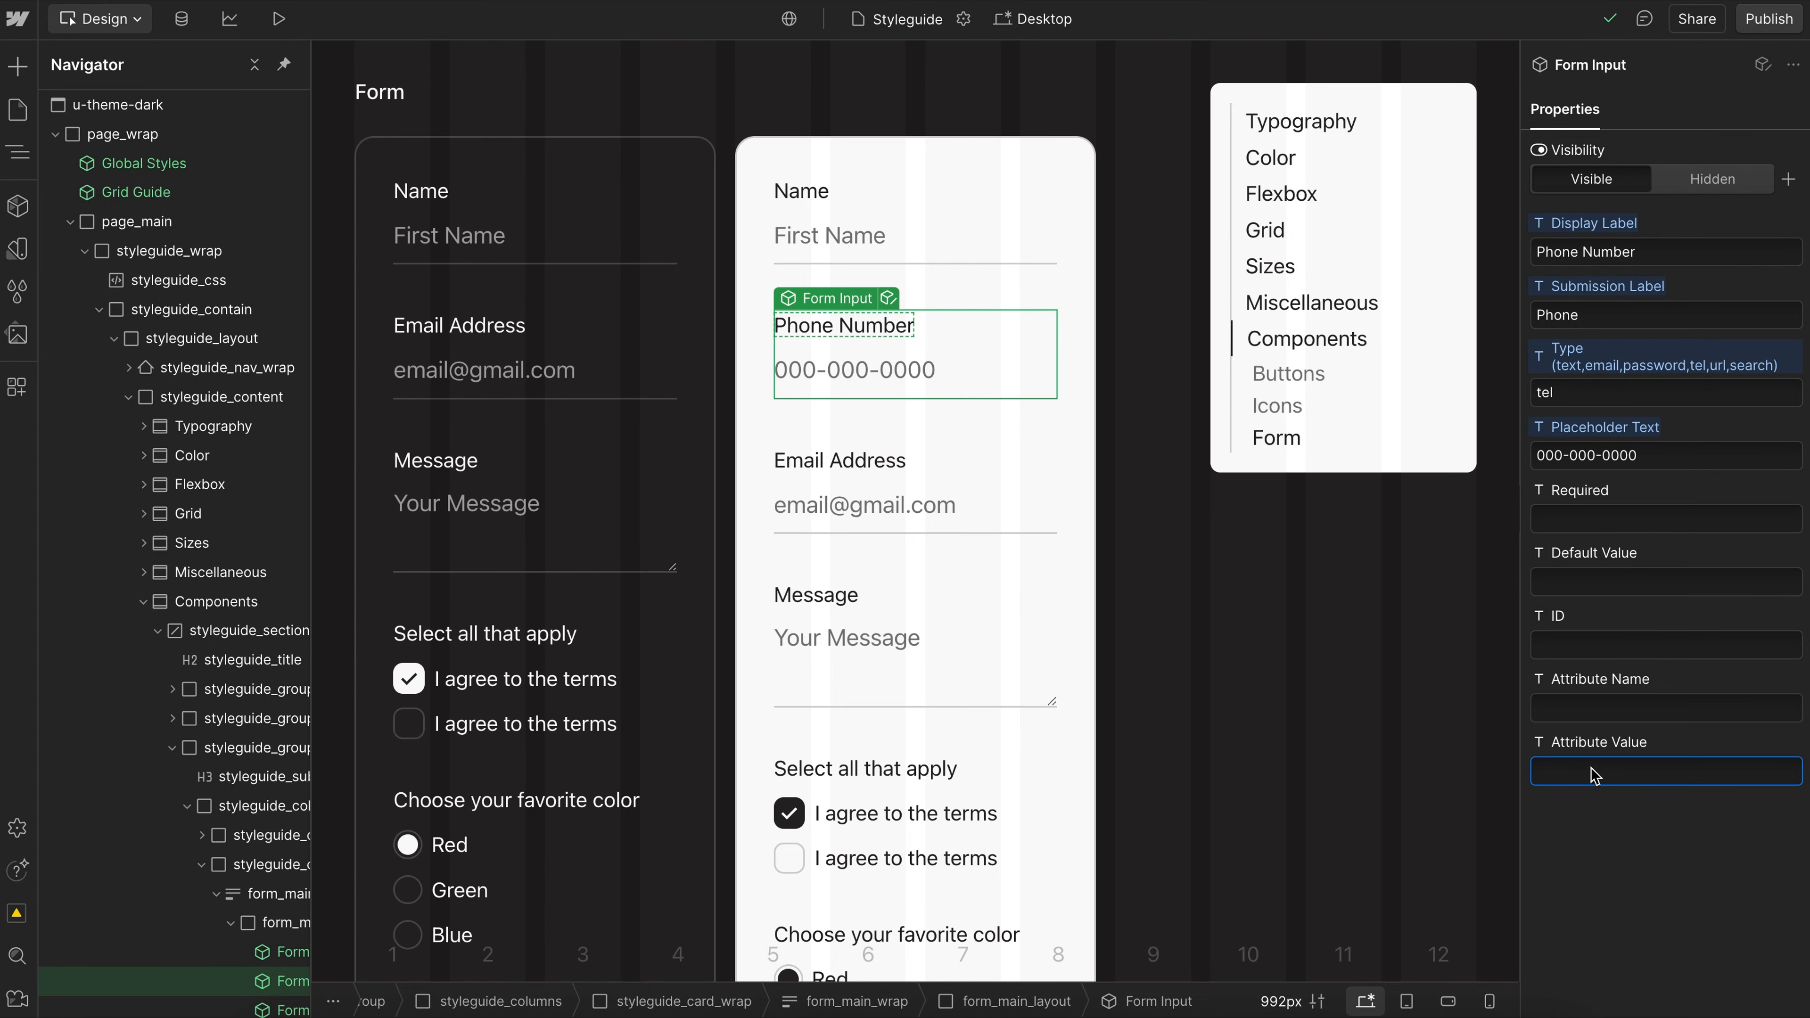
click(858, 522)
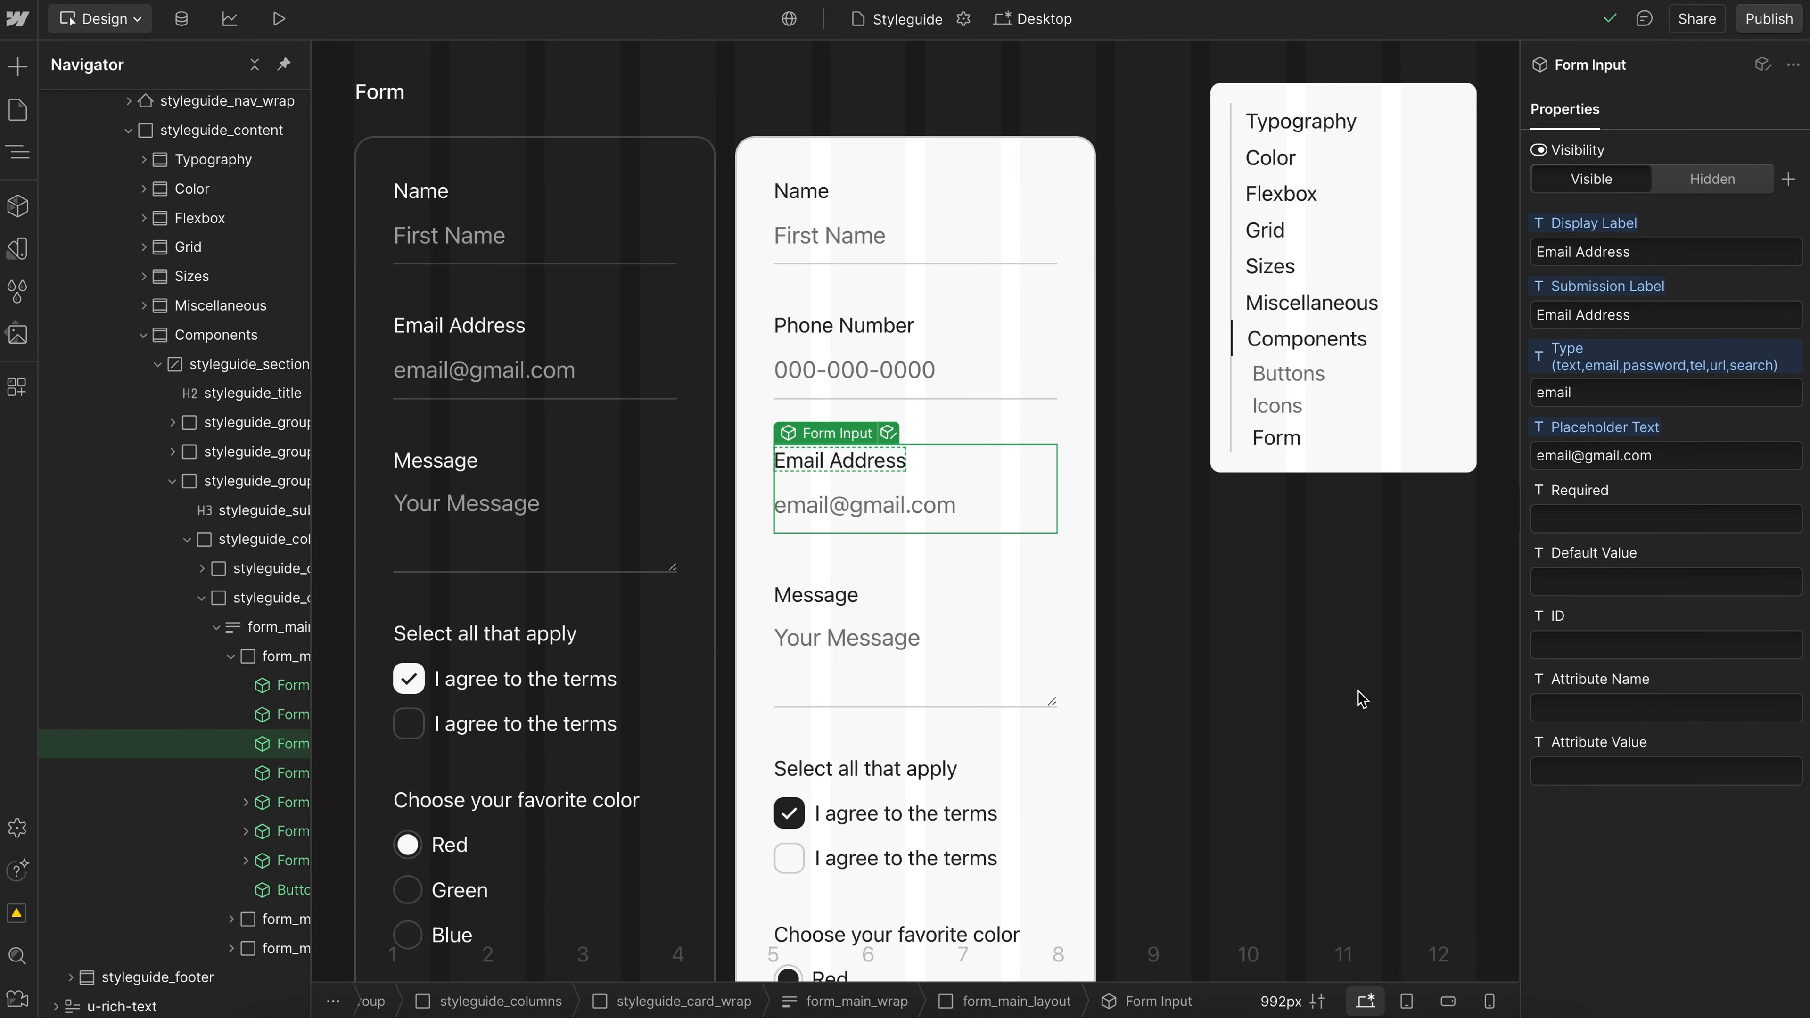
click(866, 676)
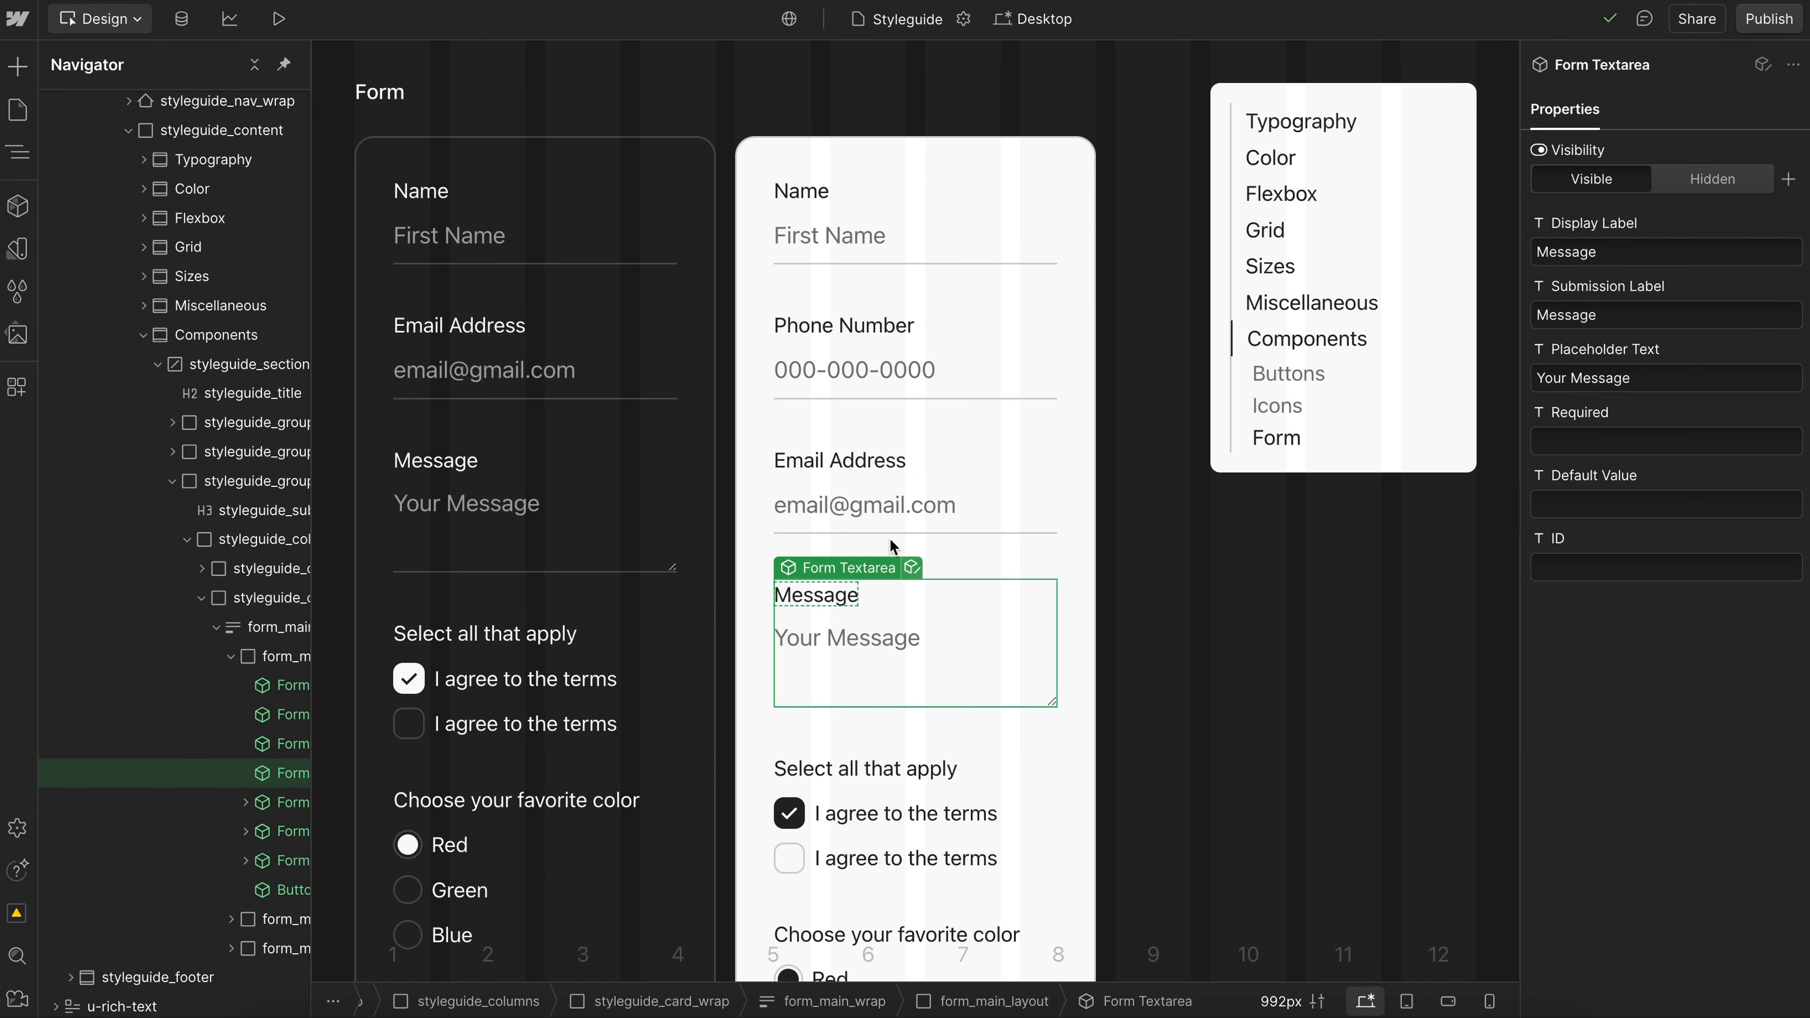
Examine form_main_field and its textarea tag inside the Form Textarea component, and exit the component.
click(912, 568)
click(173, 164)
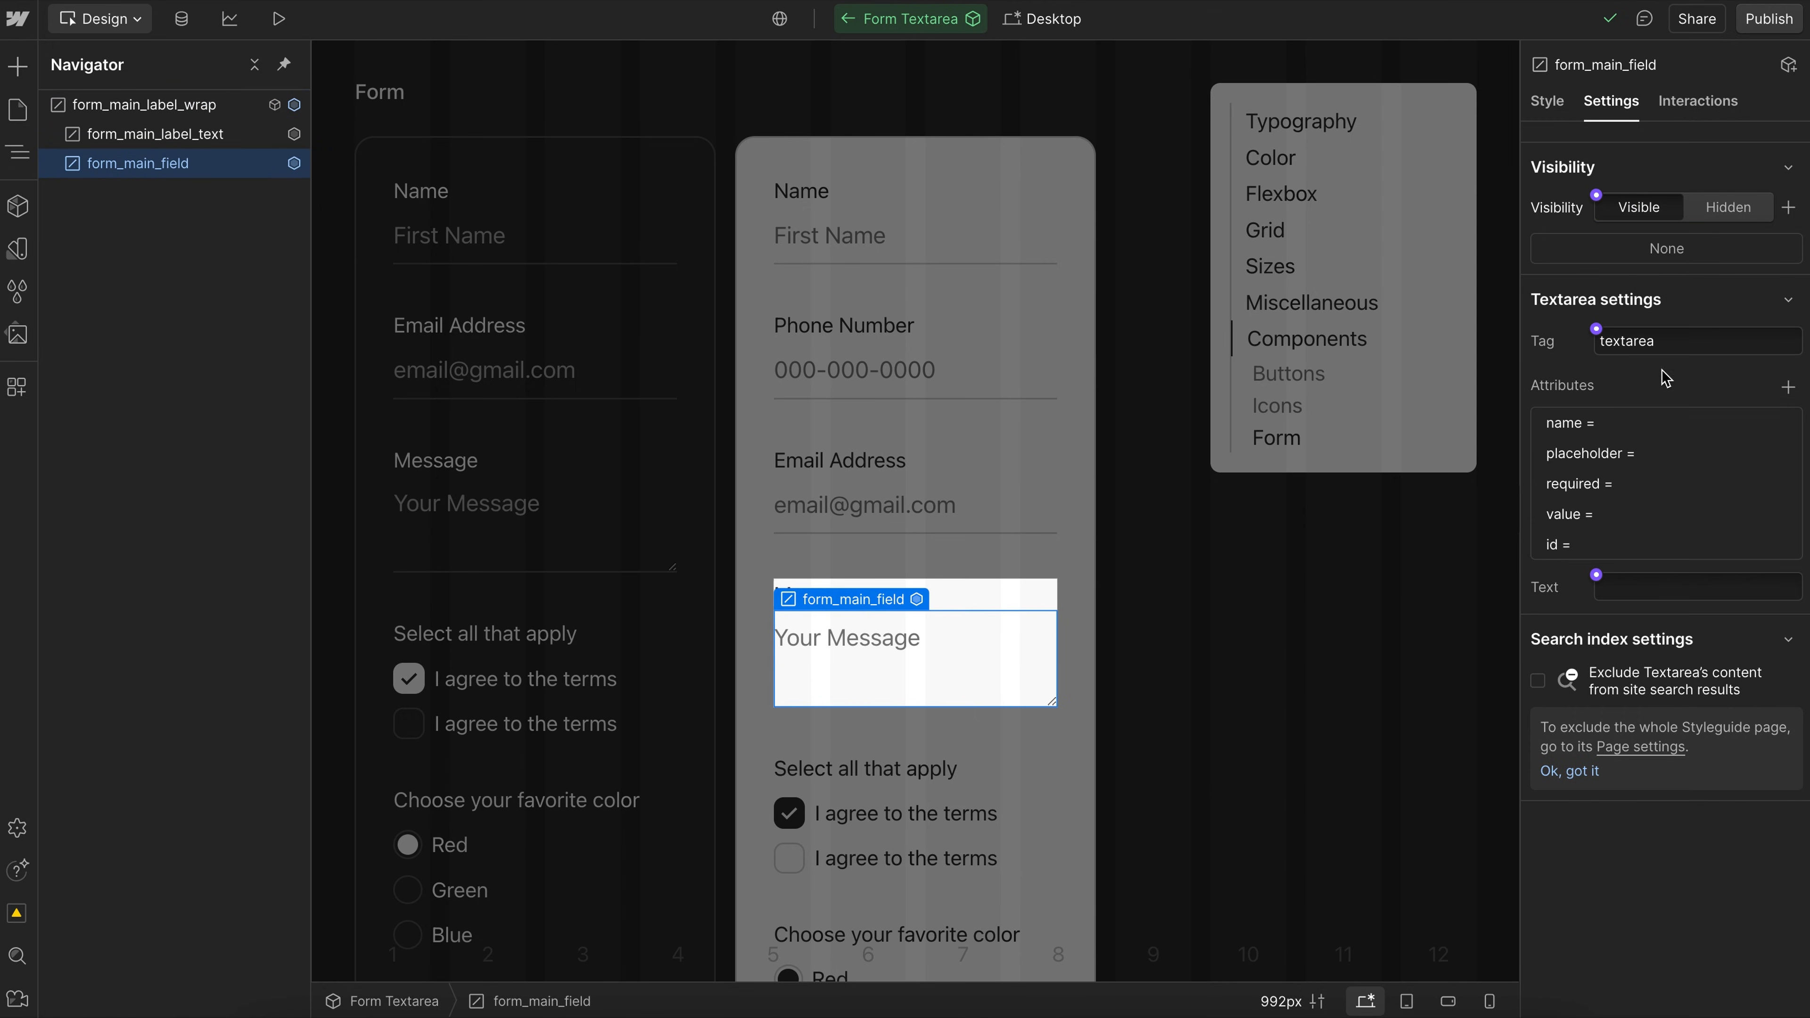
double_click(1603, 342)
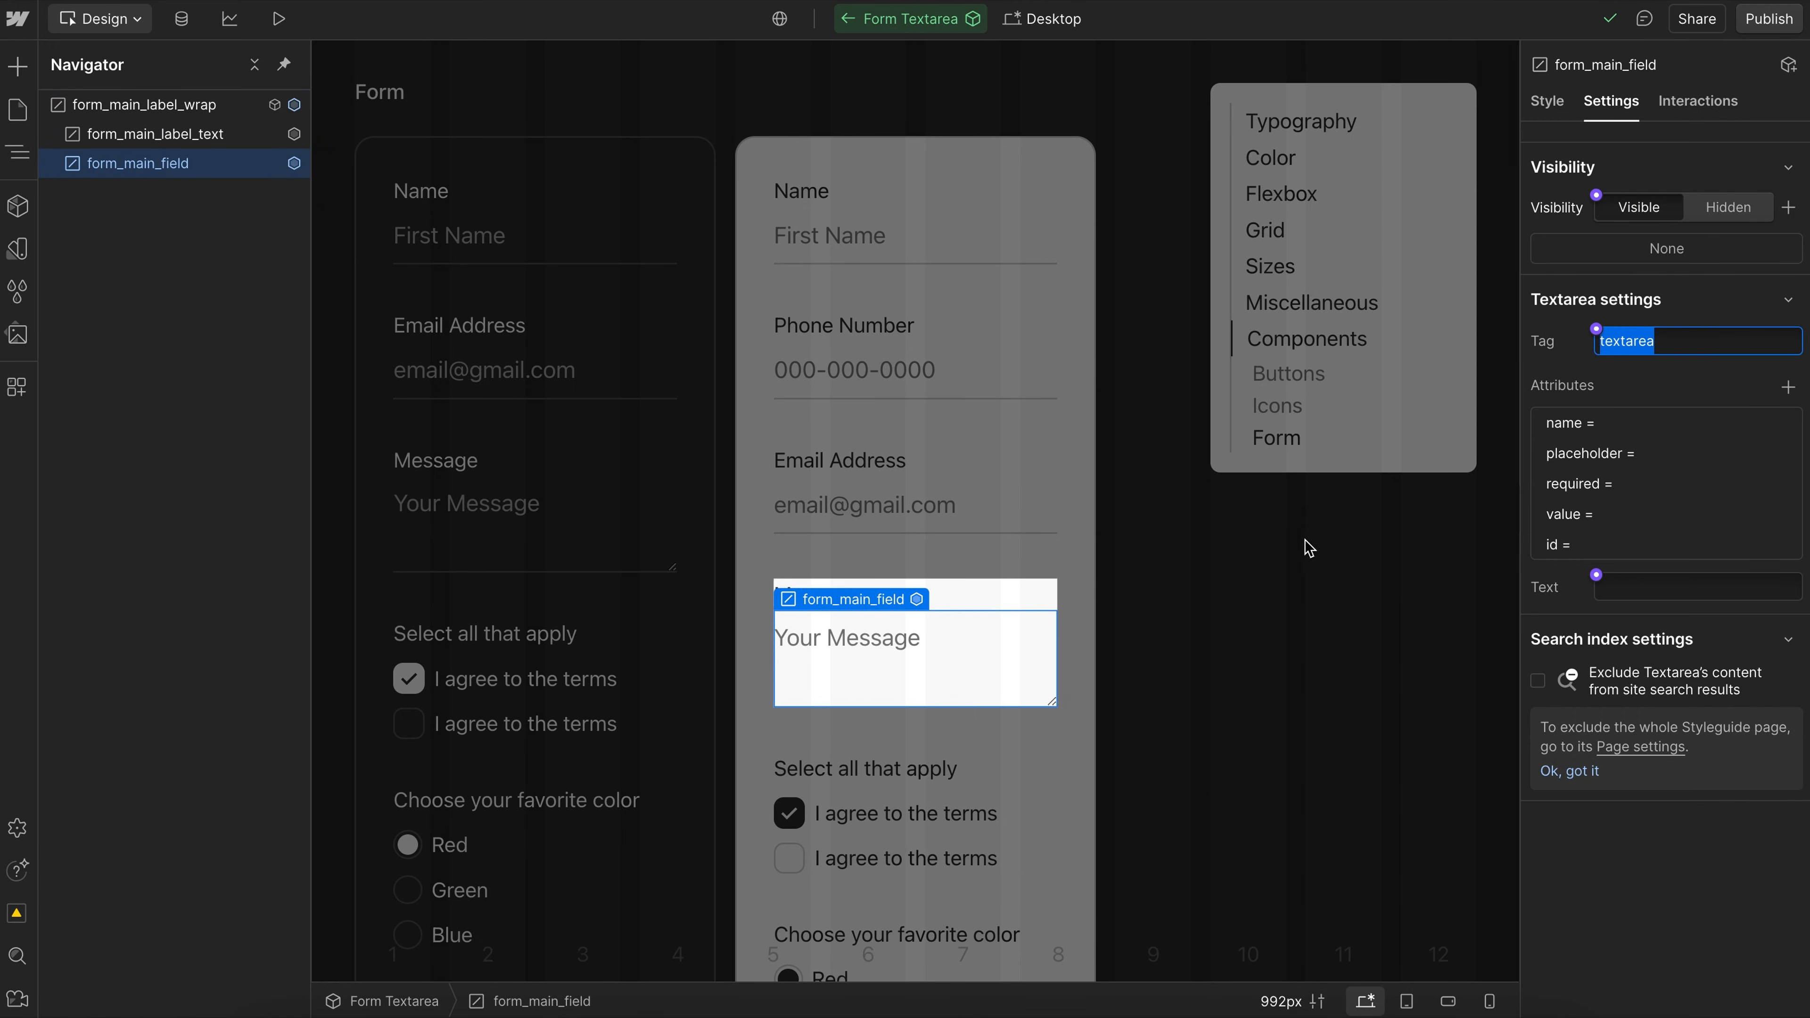
click(1315, 586)
click(1267, 591)
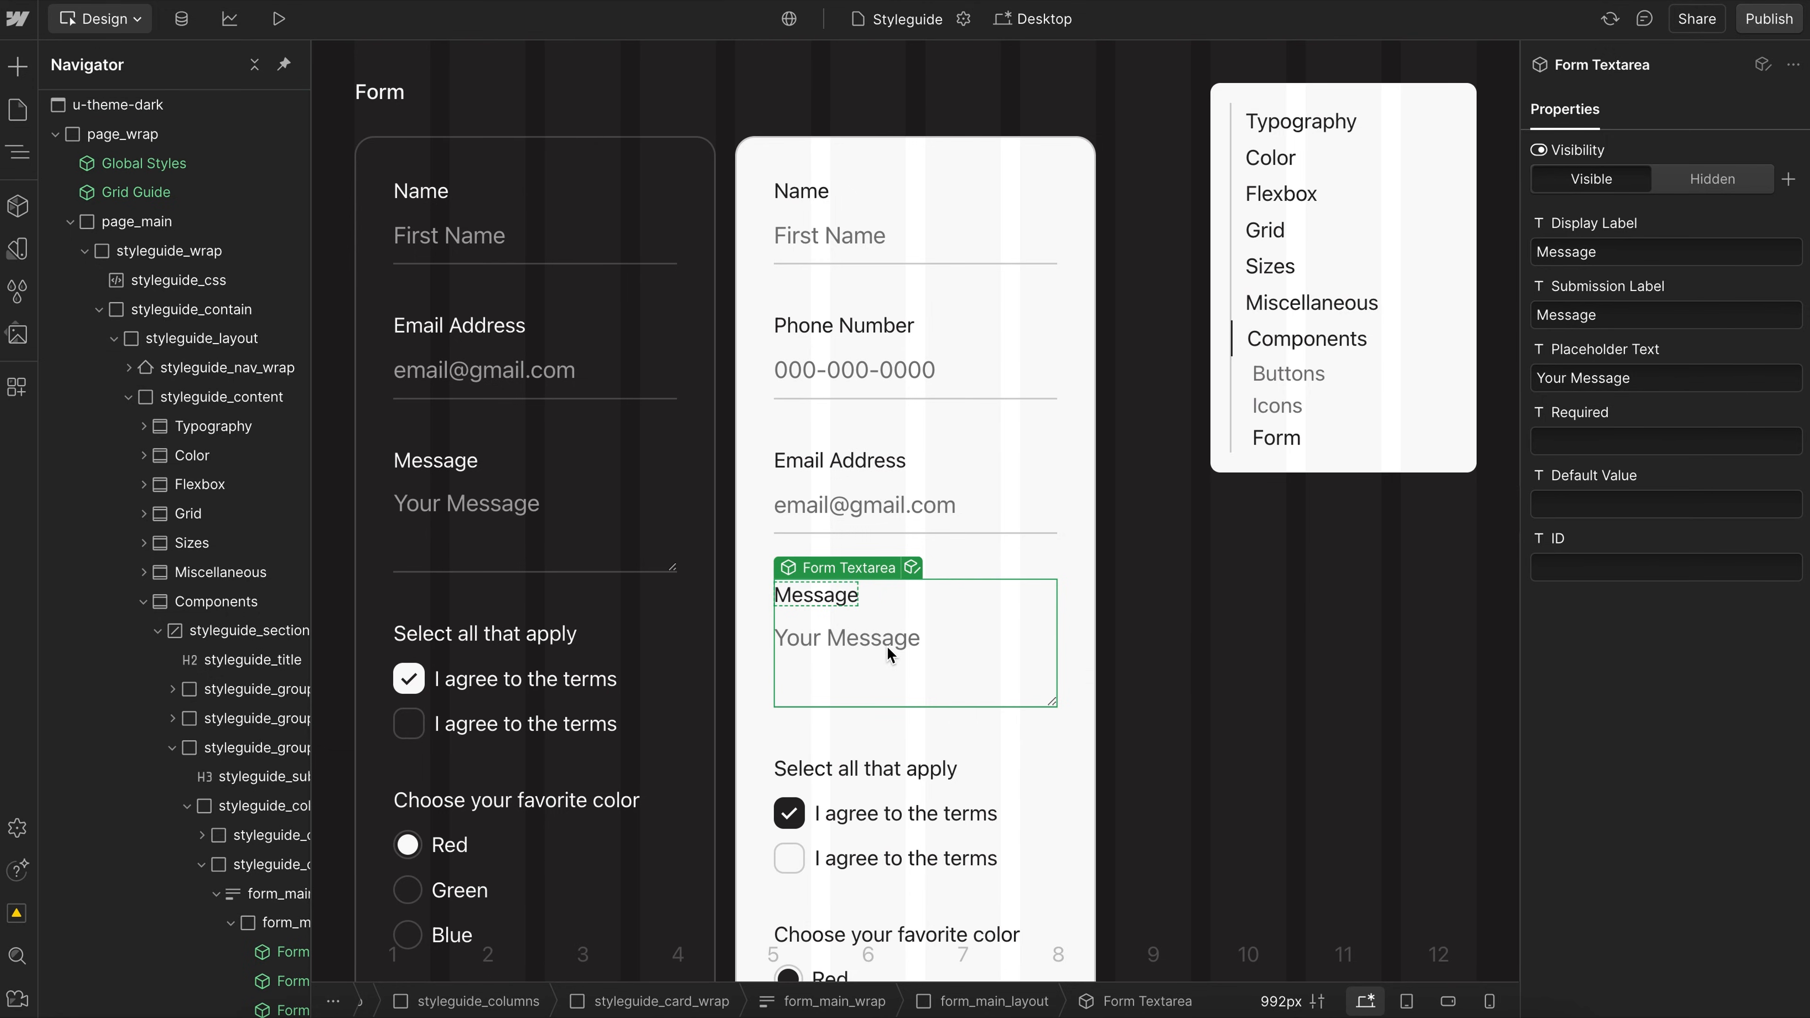
Add a Form Fieldset component to the second form's form_main_layout.
scroll(887, 647, down, 2)
scroll(903, 602, down, 5)
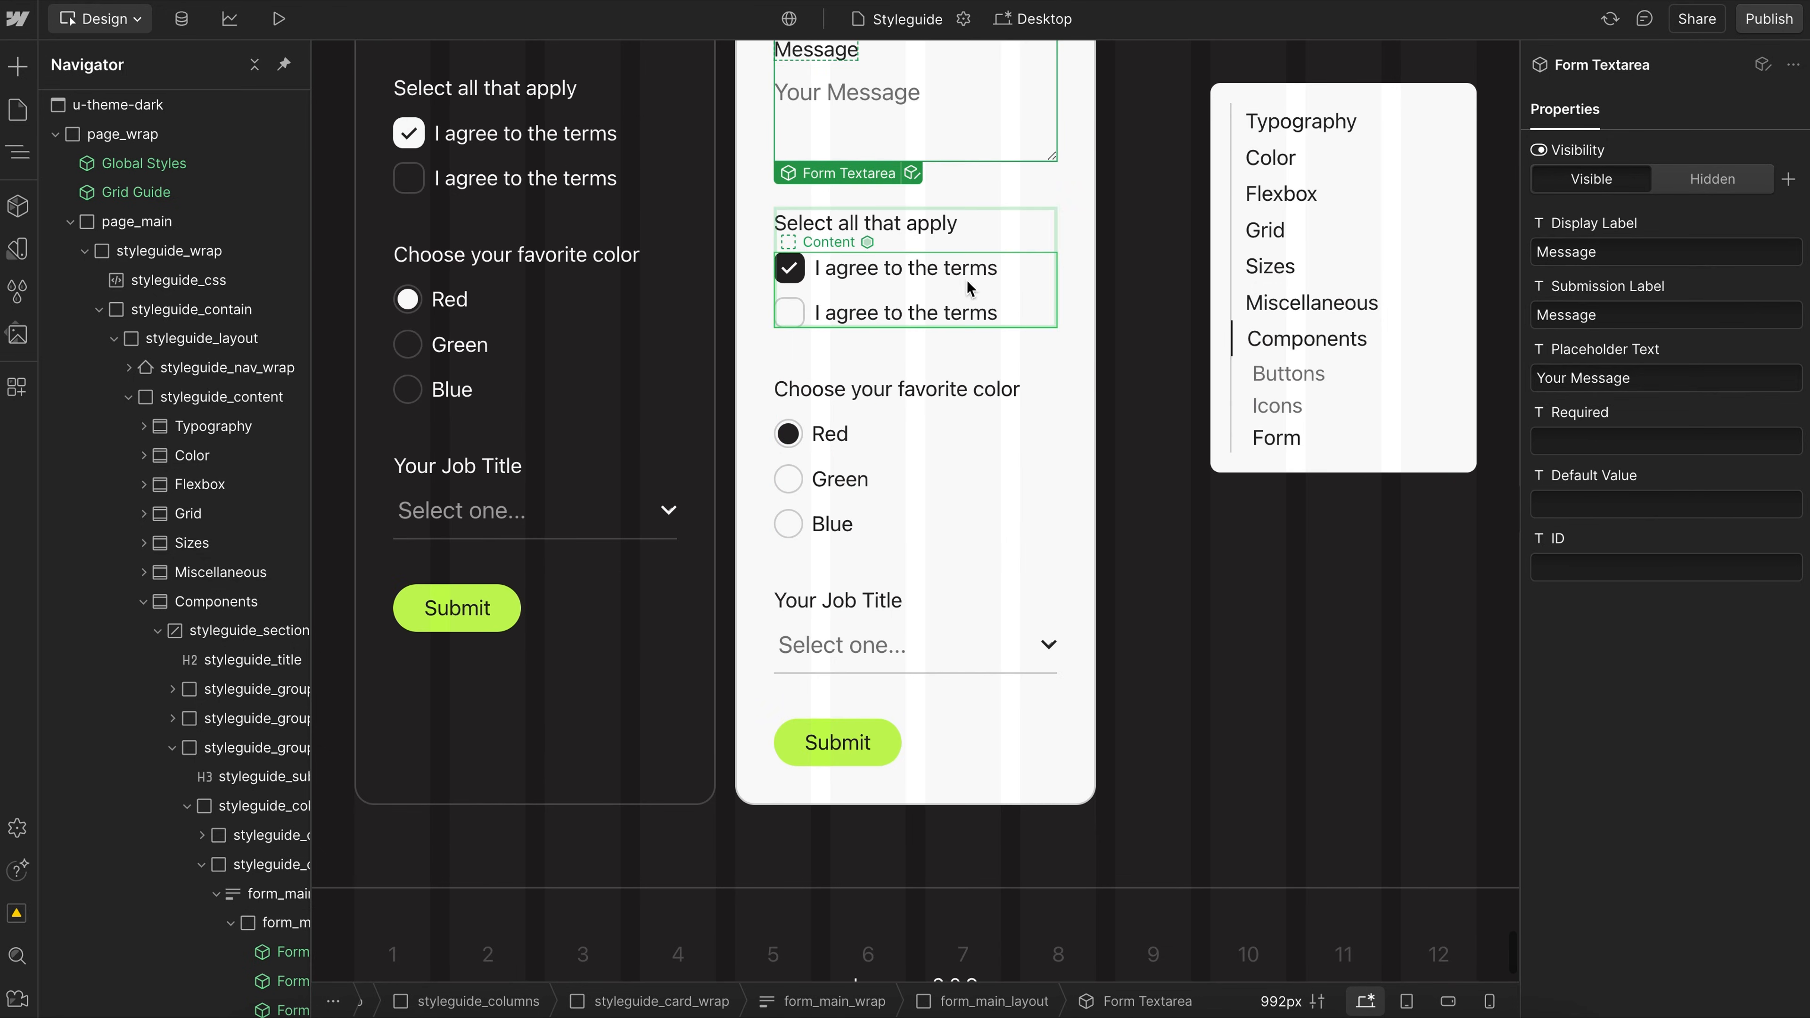
click(994, 191)
key(ctrl+k)
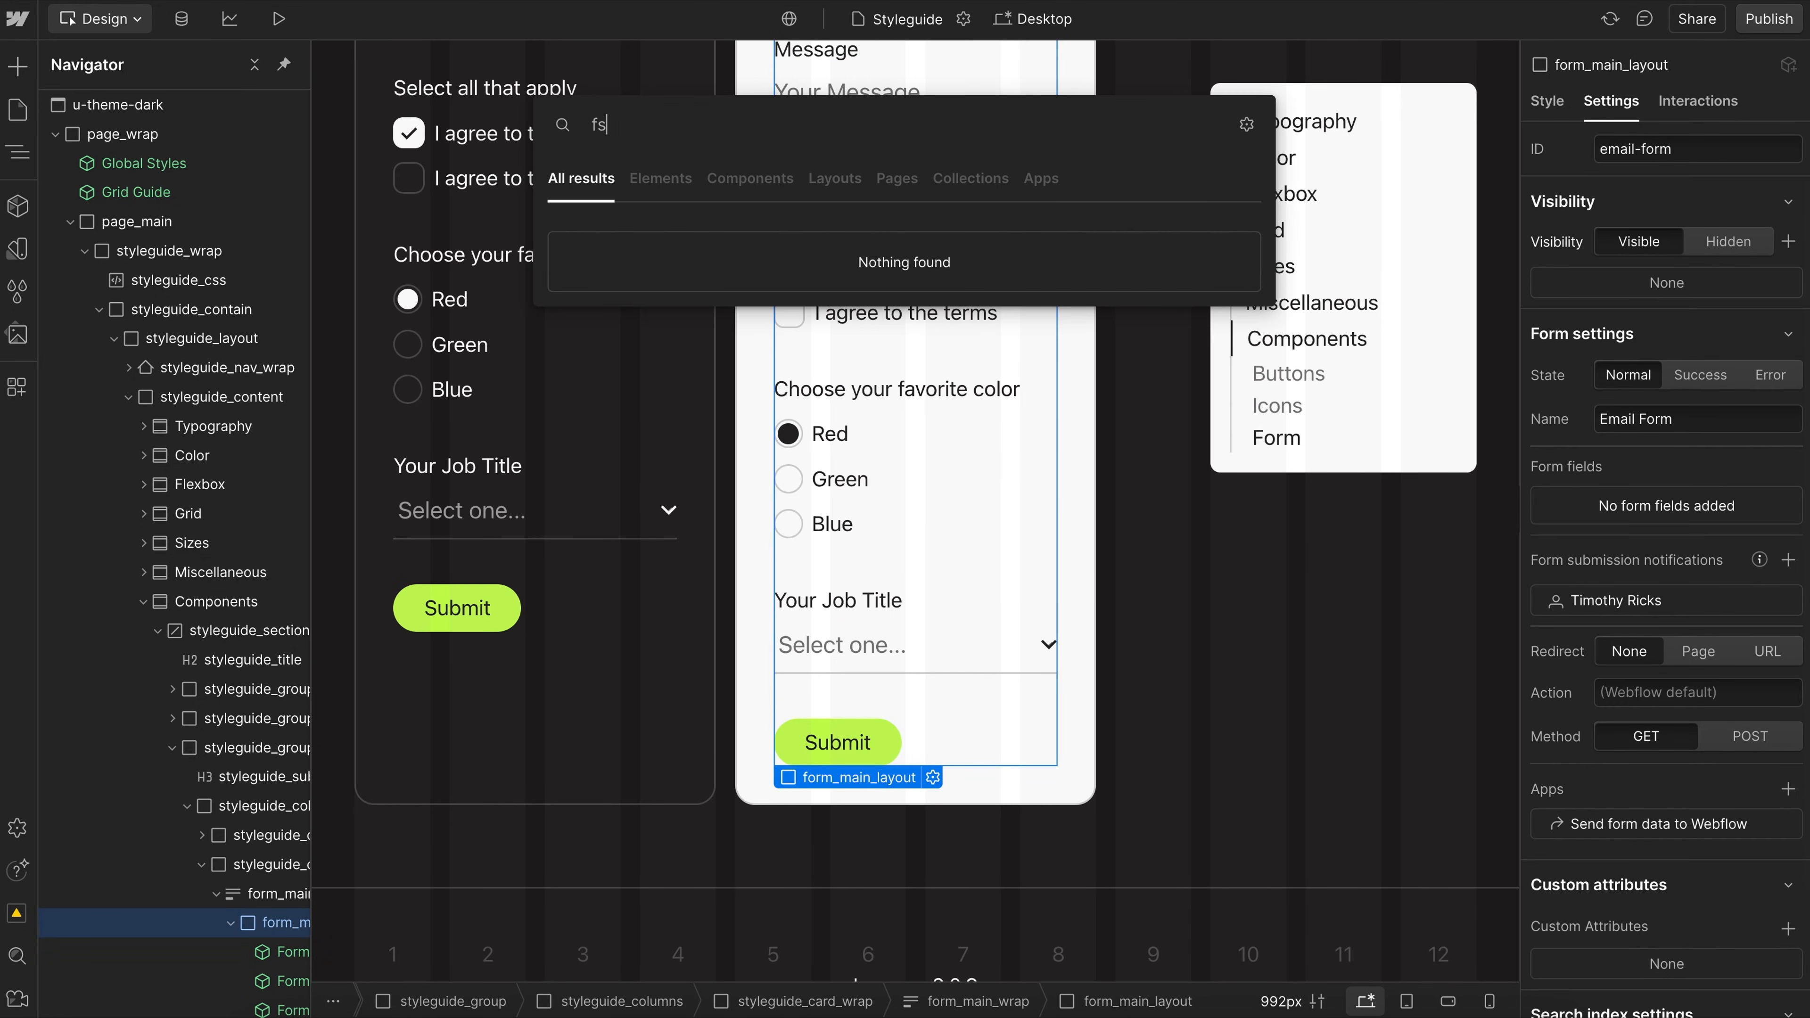
text(field)
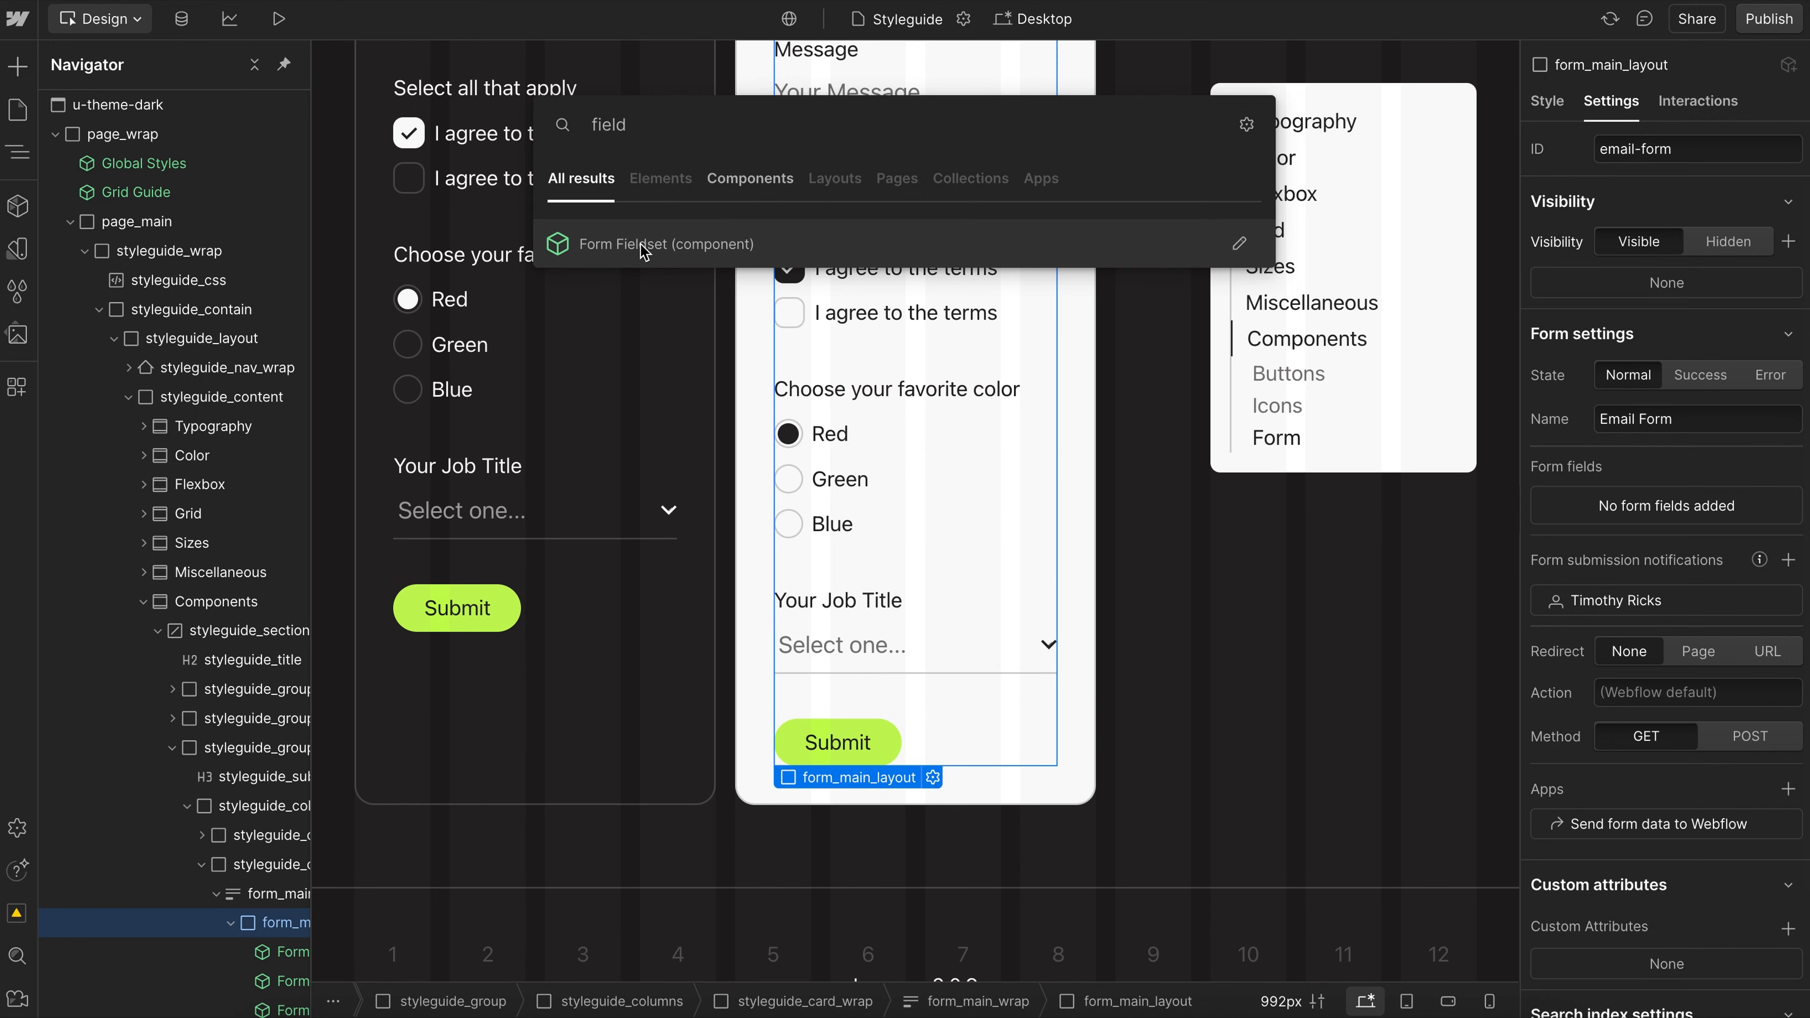
key(Return)
Examine the settings of the wrapper, legend text and Content slot inside the new Form Fieldset component.
scroll(913, 671, down, 3)
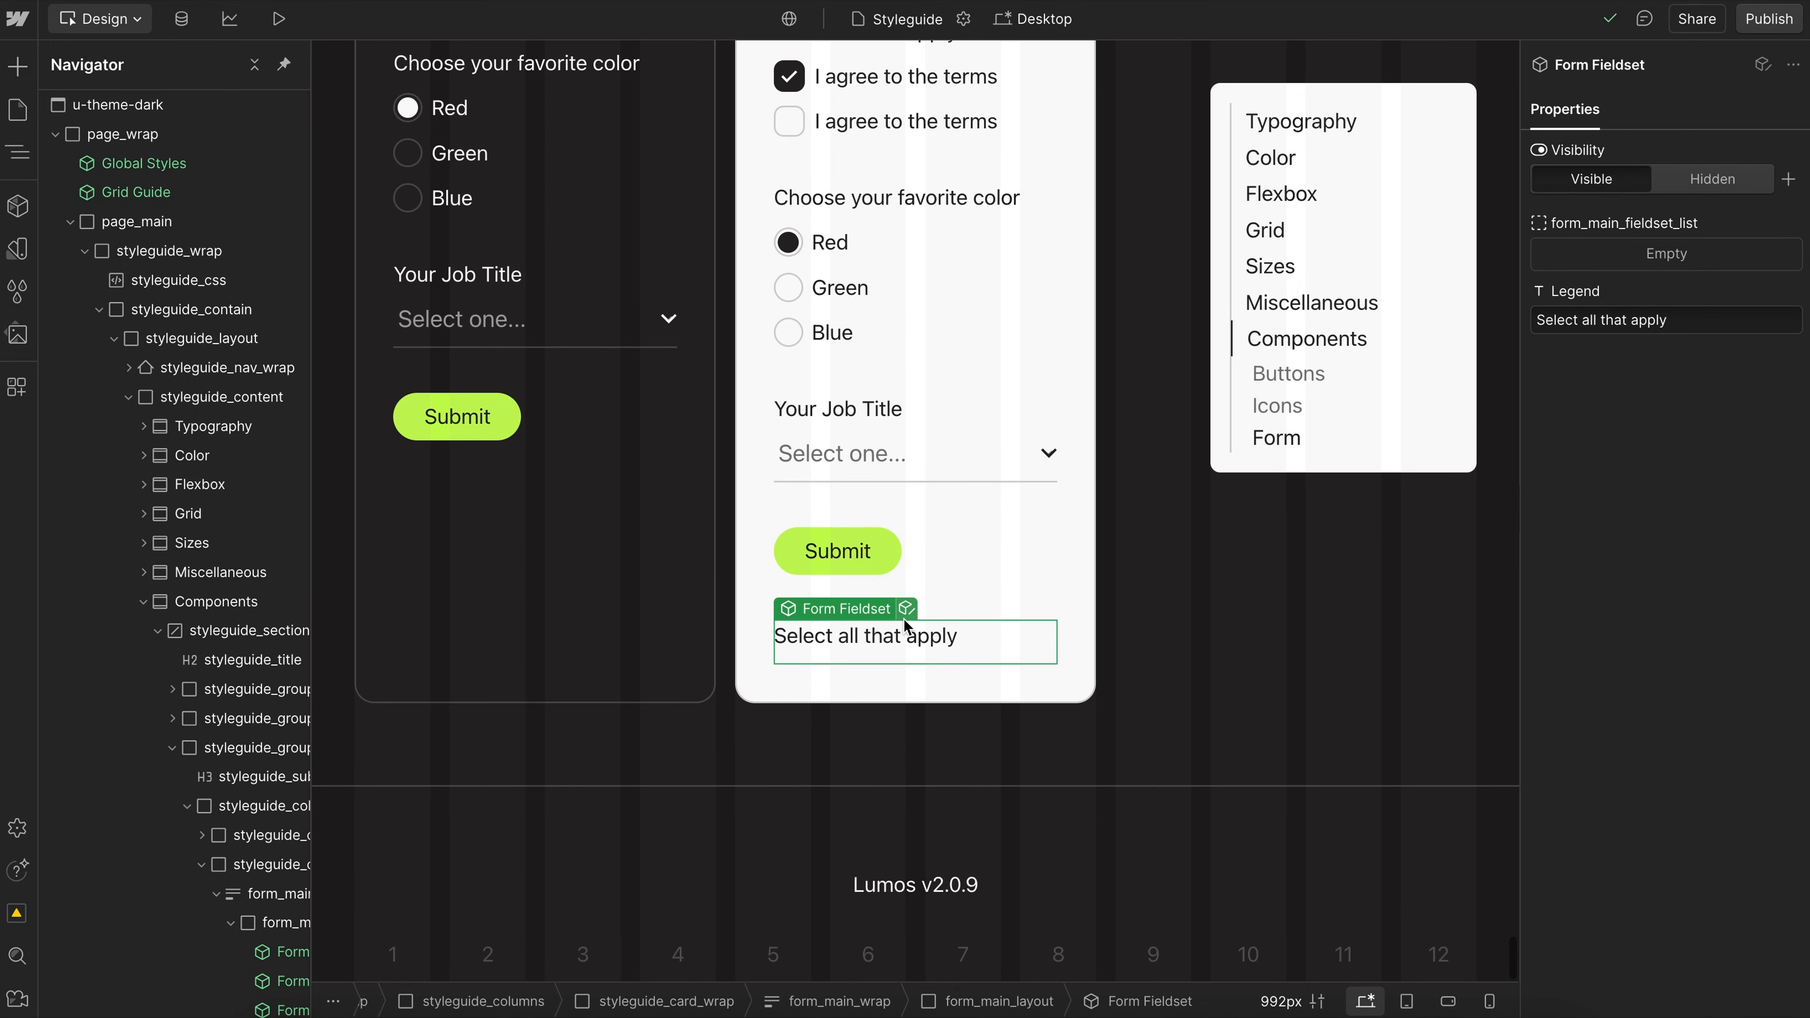
double_click(905, 618)
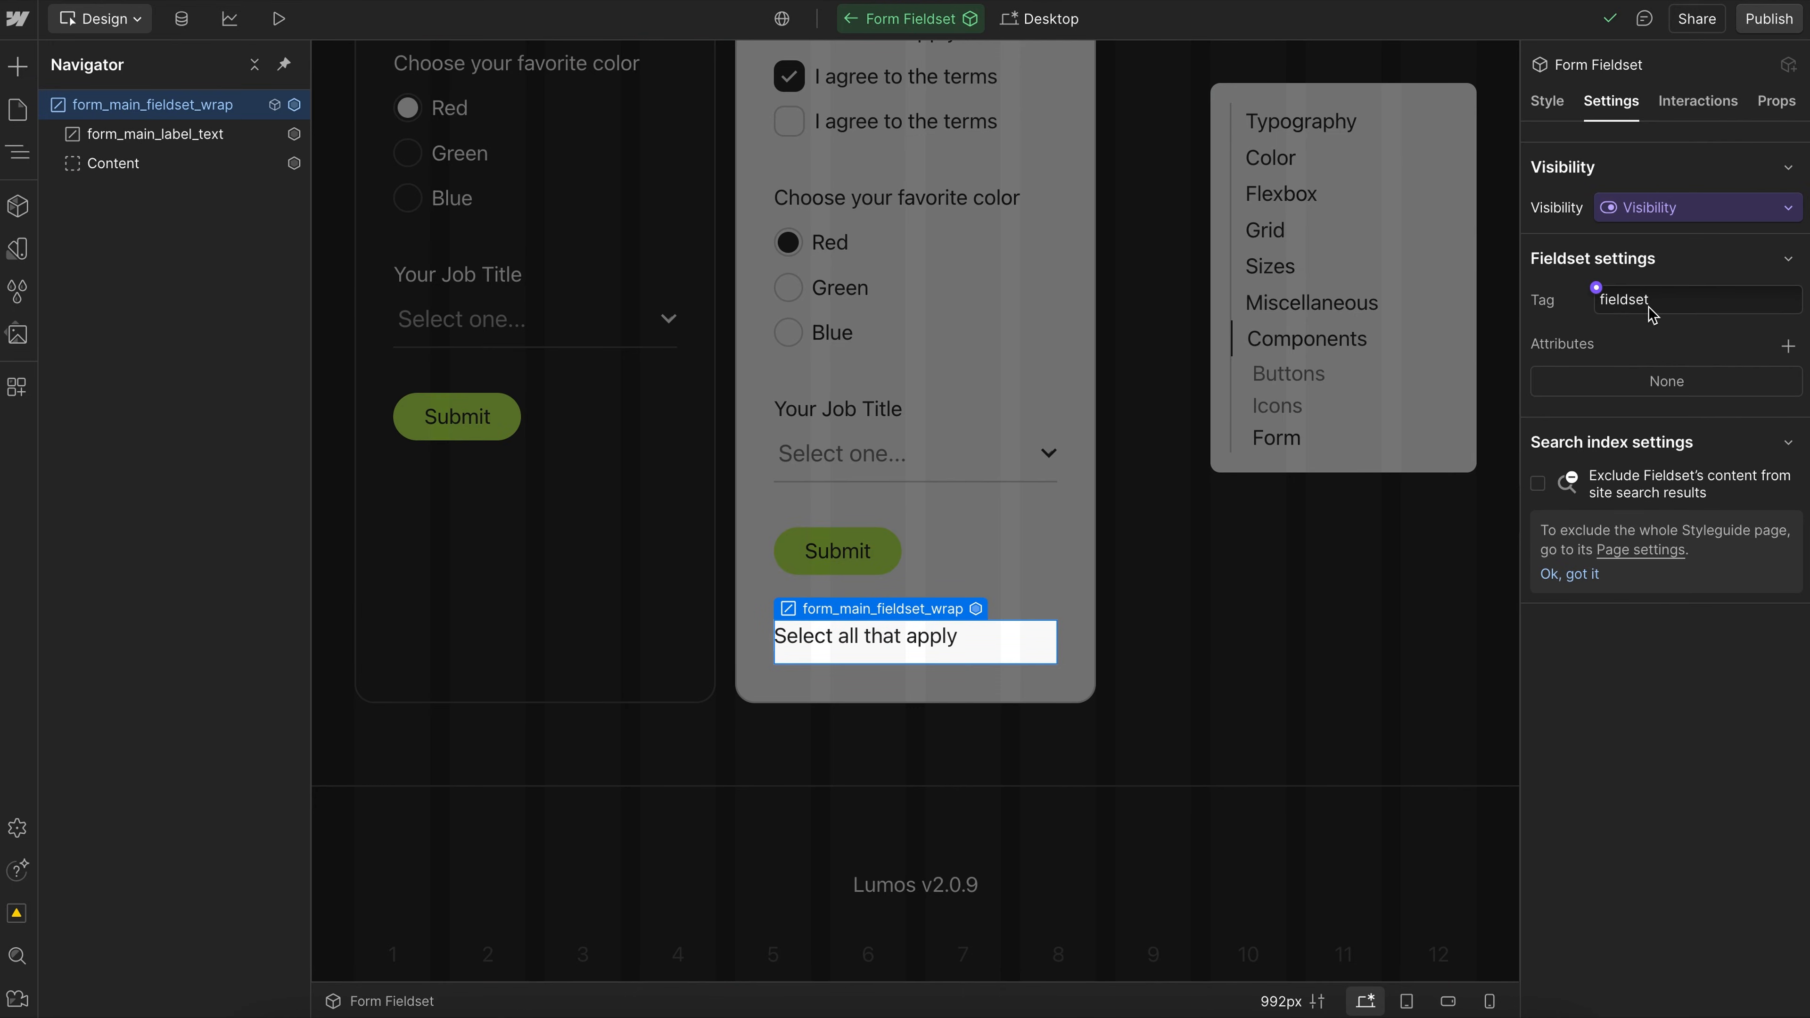
click(142, 129)
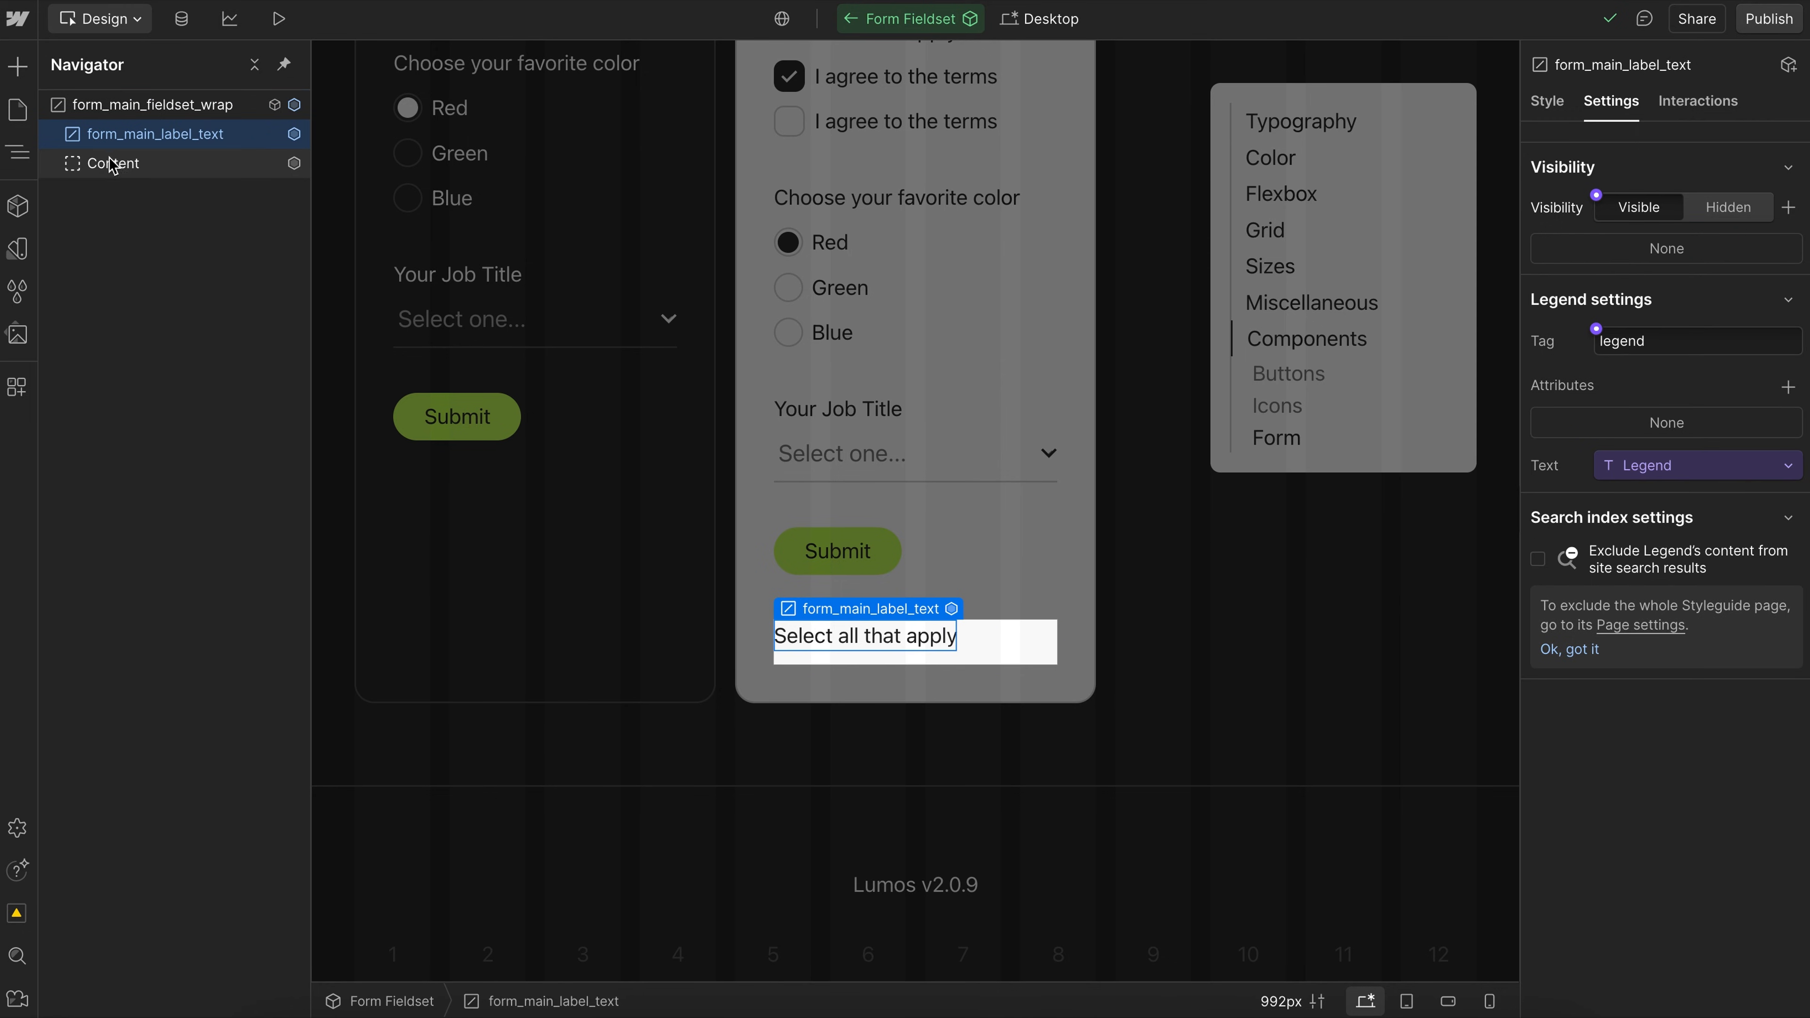
click(110, 174)
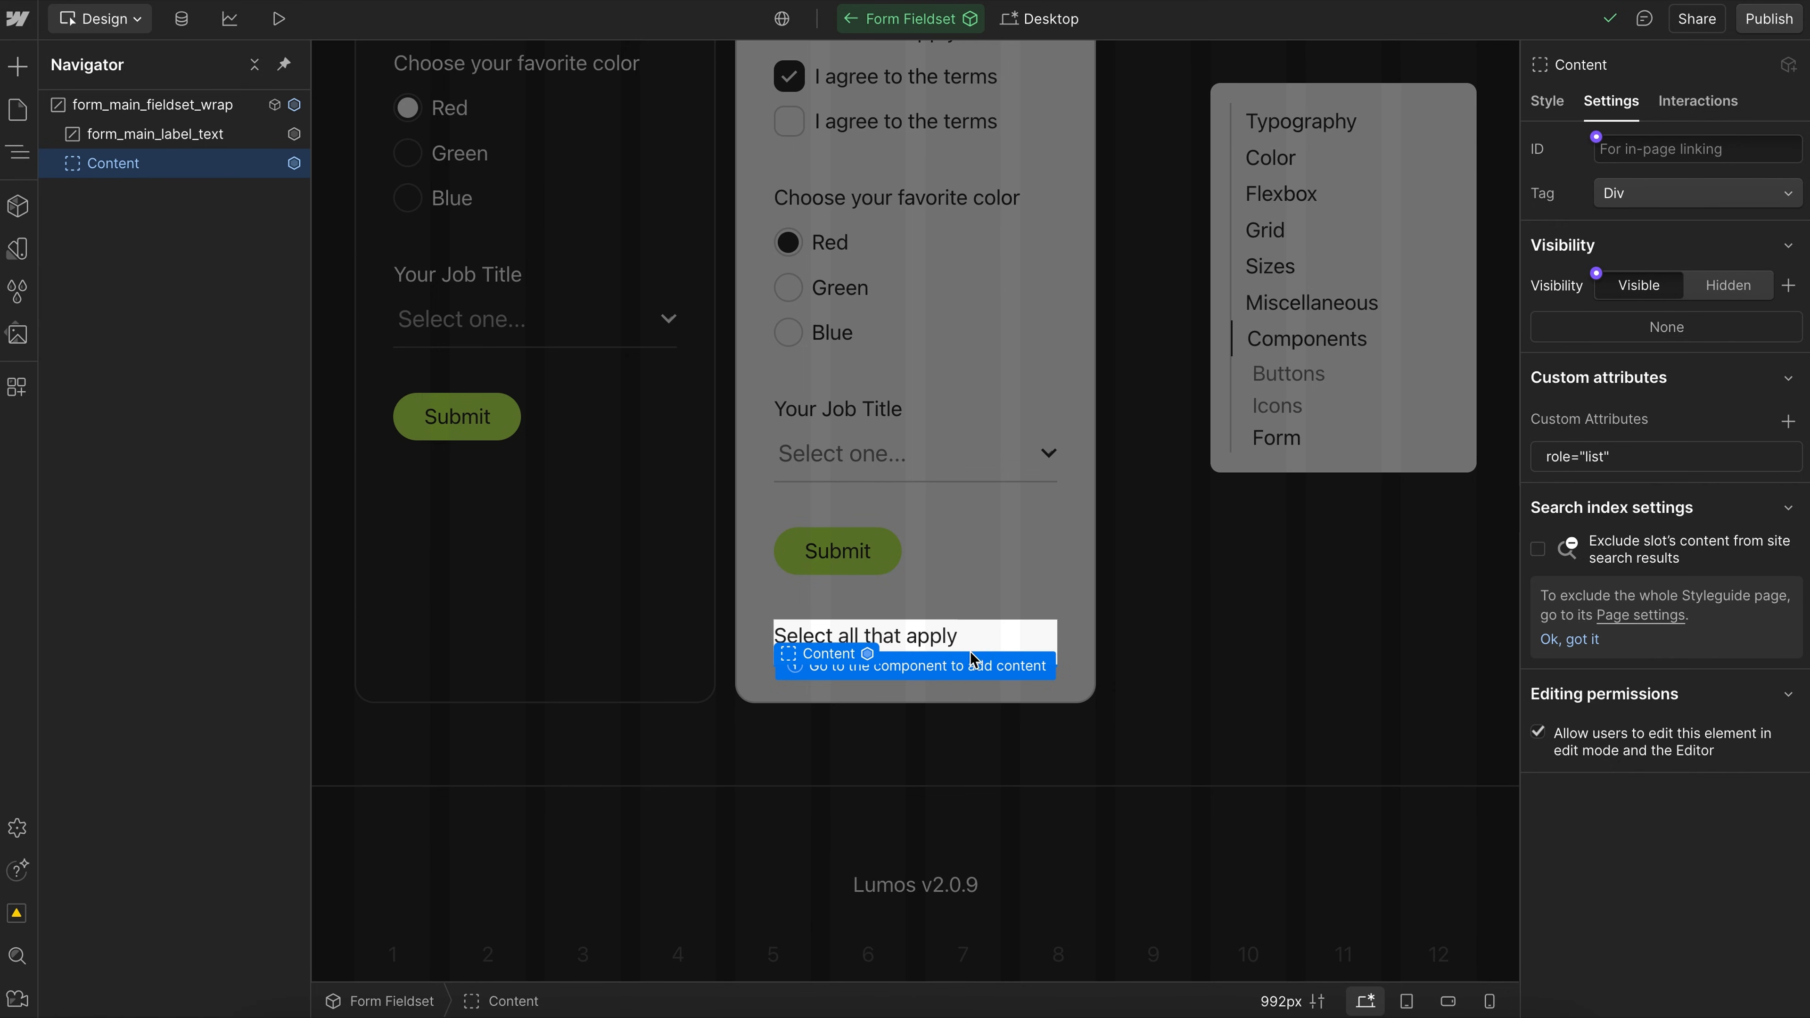
Insert a Form Radio component into the Content slot of the new Form Fieldset.
click(973, 670)
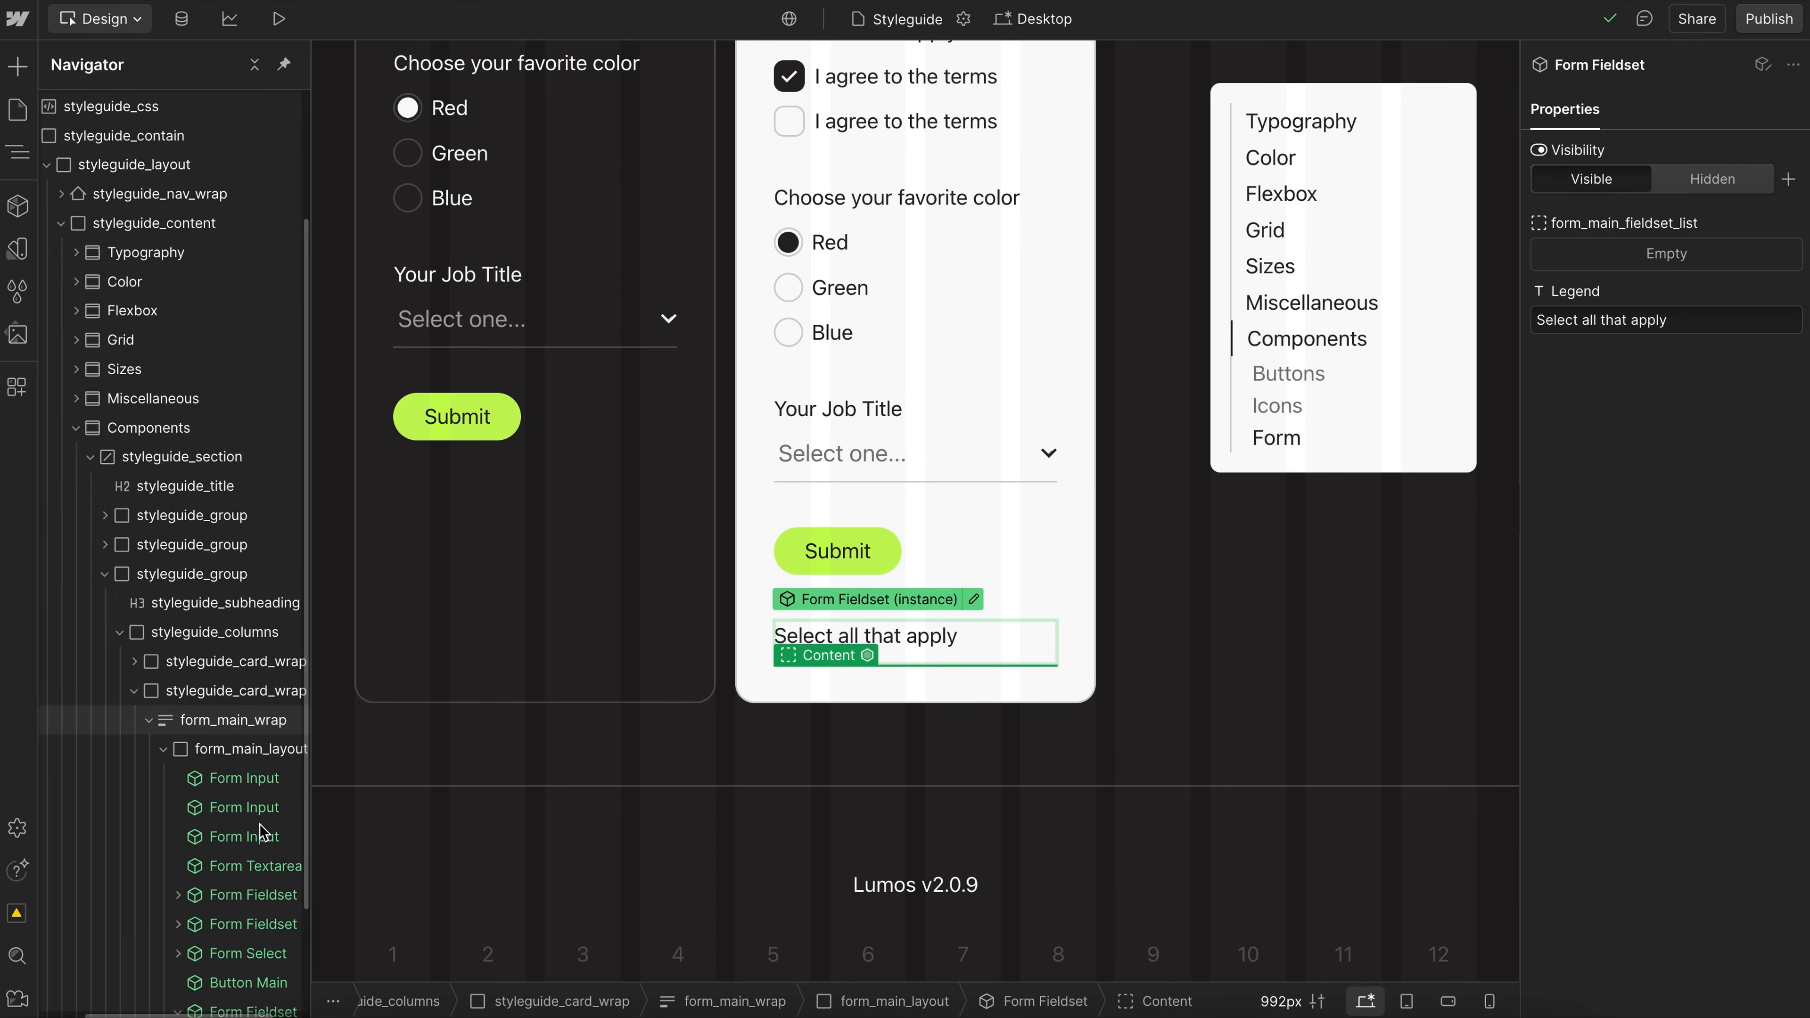
key(ctrl+e)
text(radio)
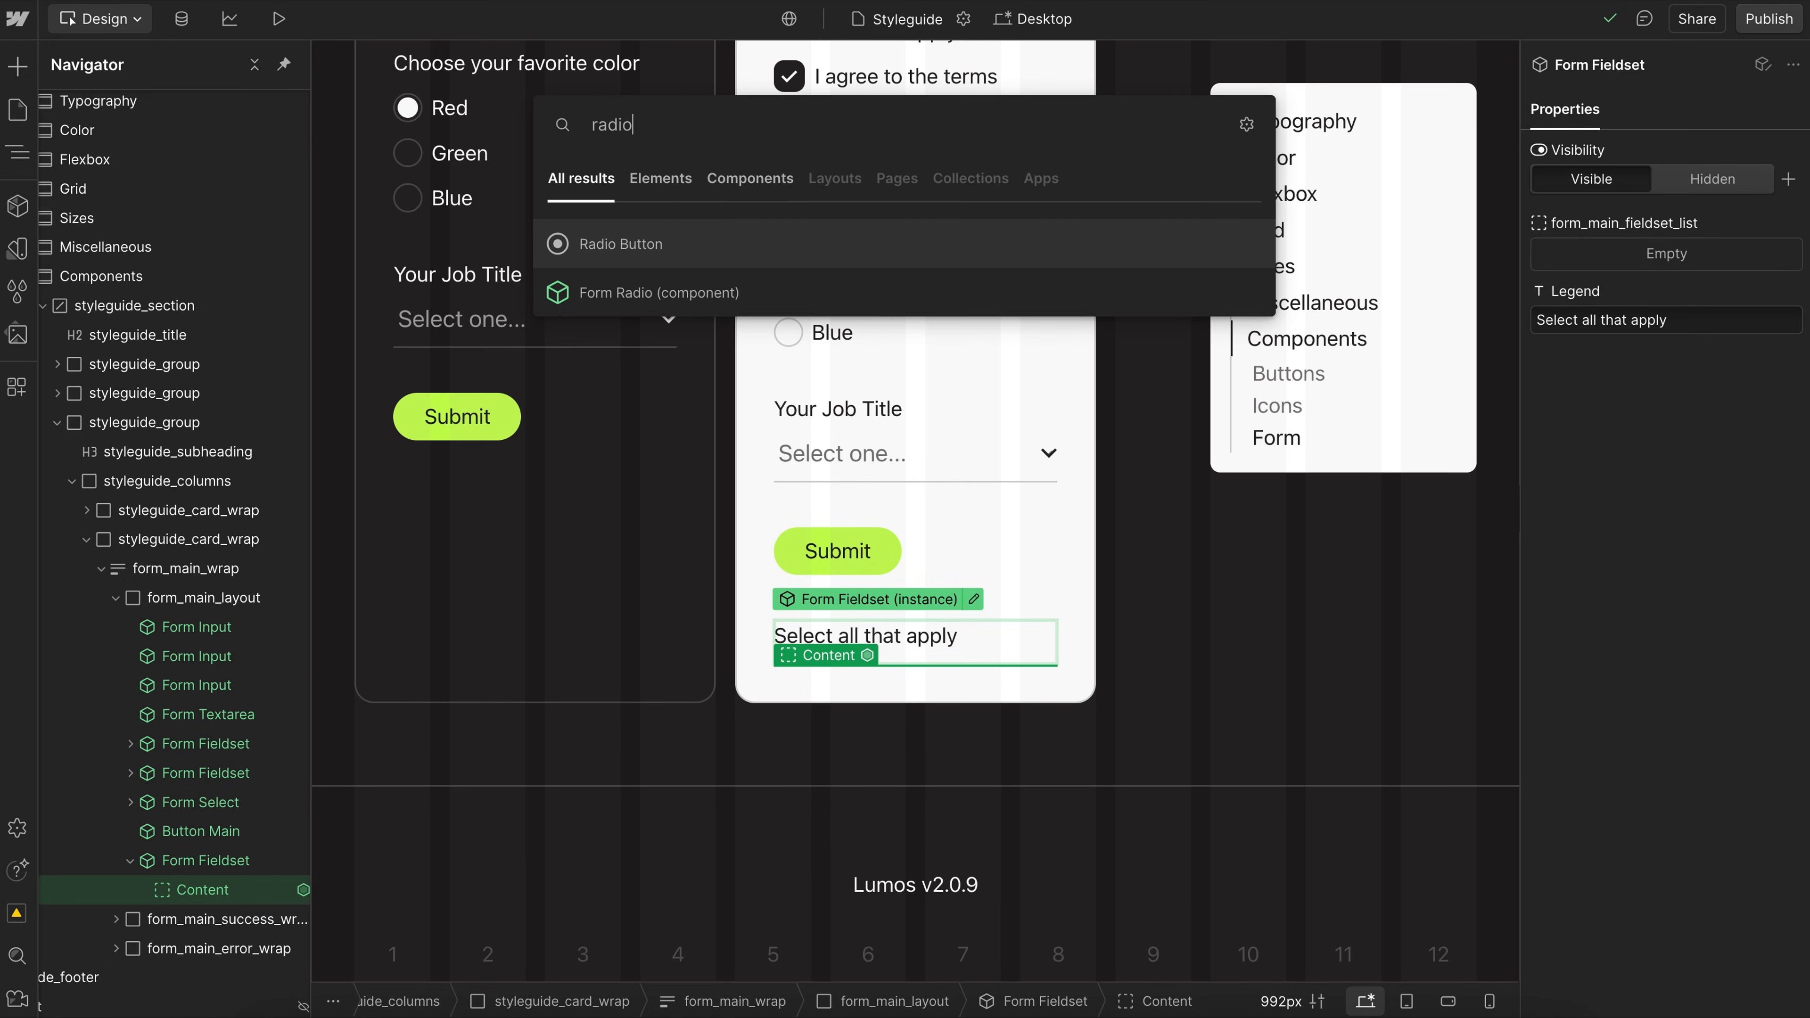
key(Return)
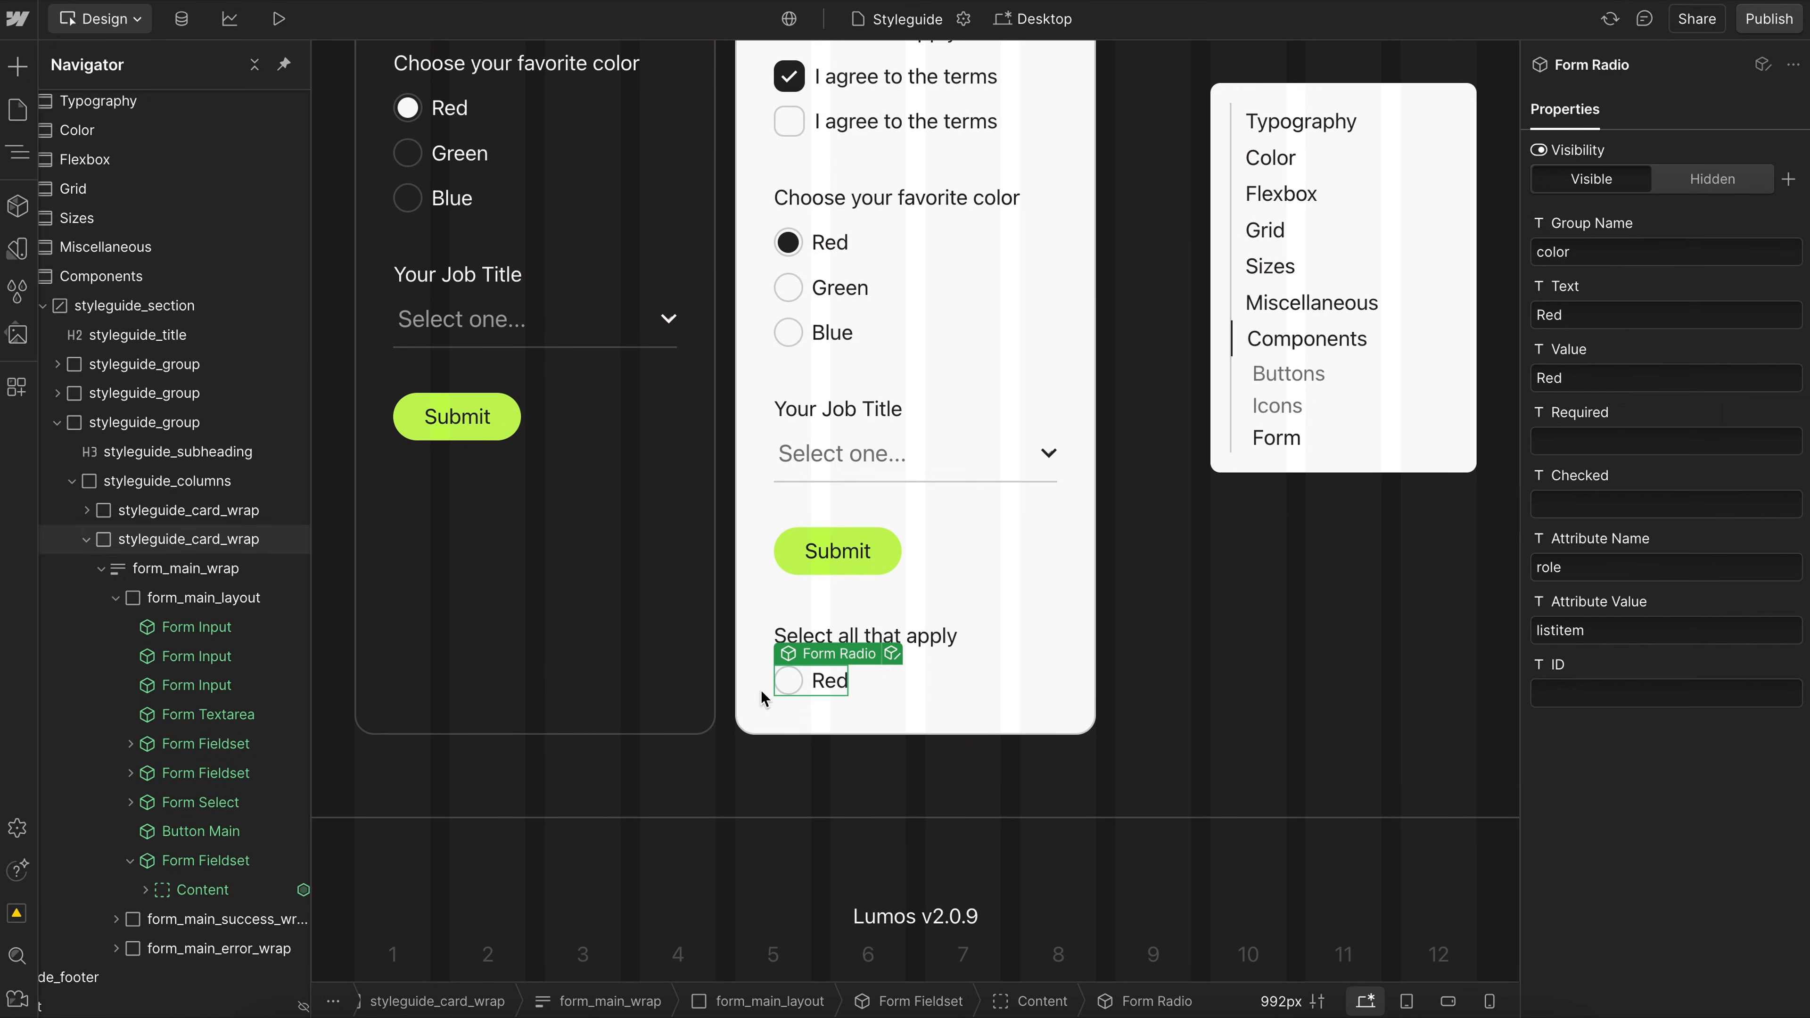
Review the Form Radio component's form_main_item and the instance's Attribute Name and Attribute Value properties.
click(894, 653)
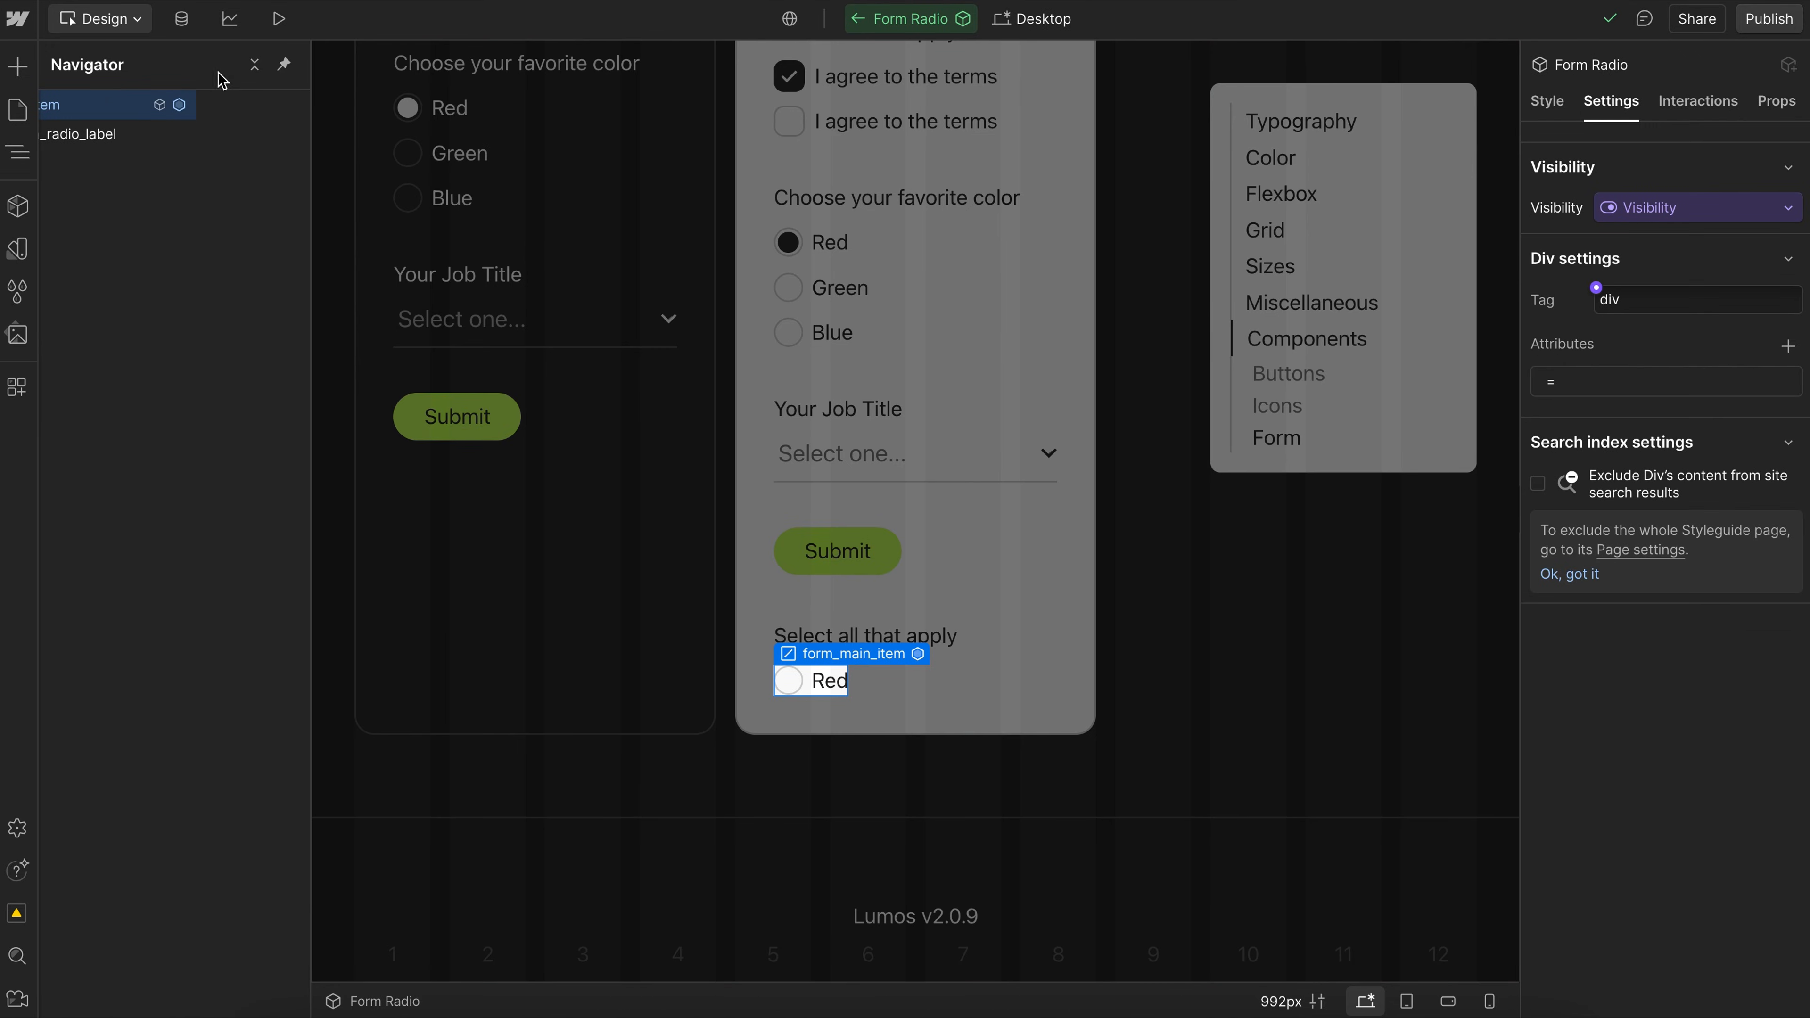
click(255, 64)
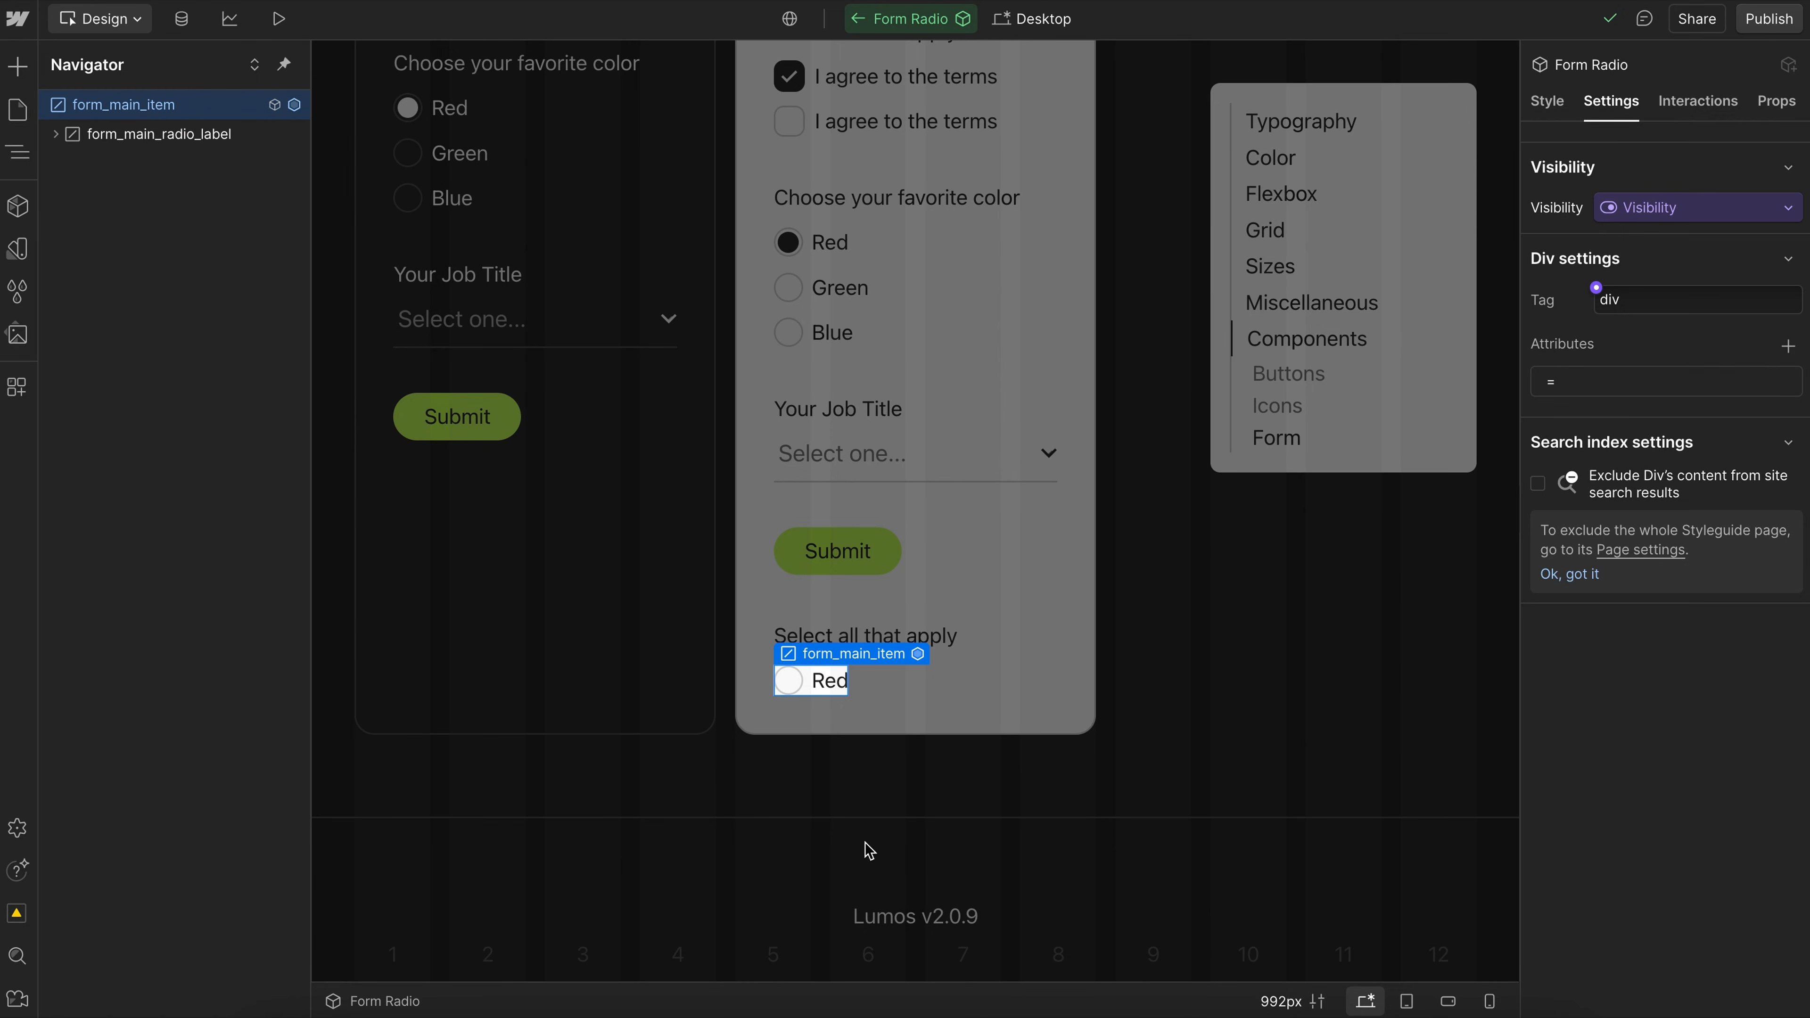
click(924, 856)
click(1589, 575)
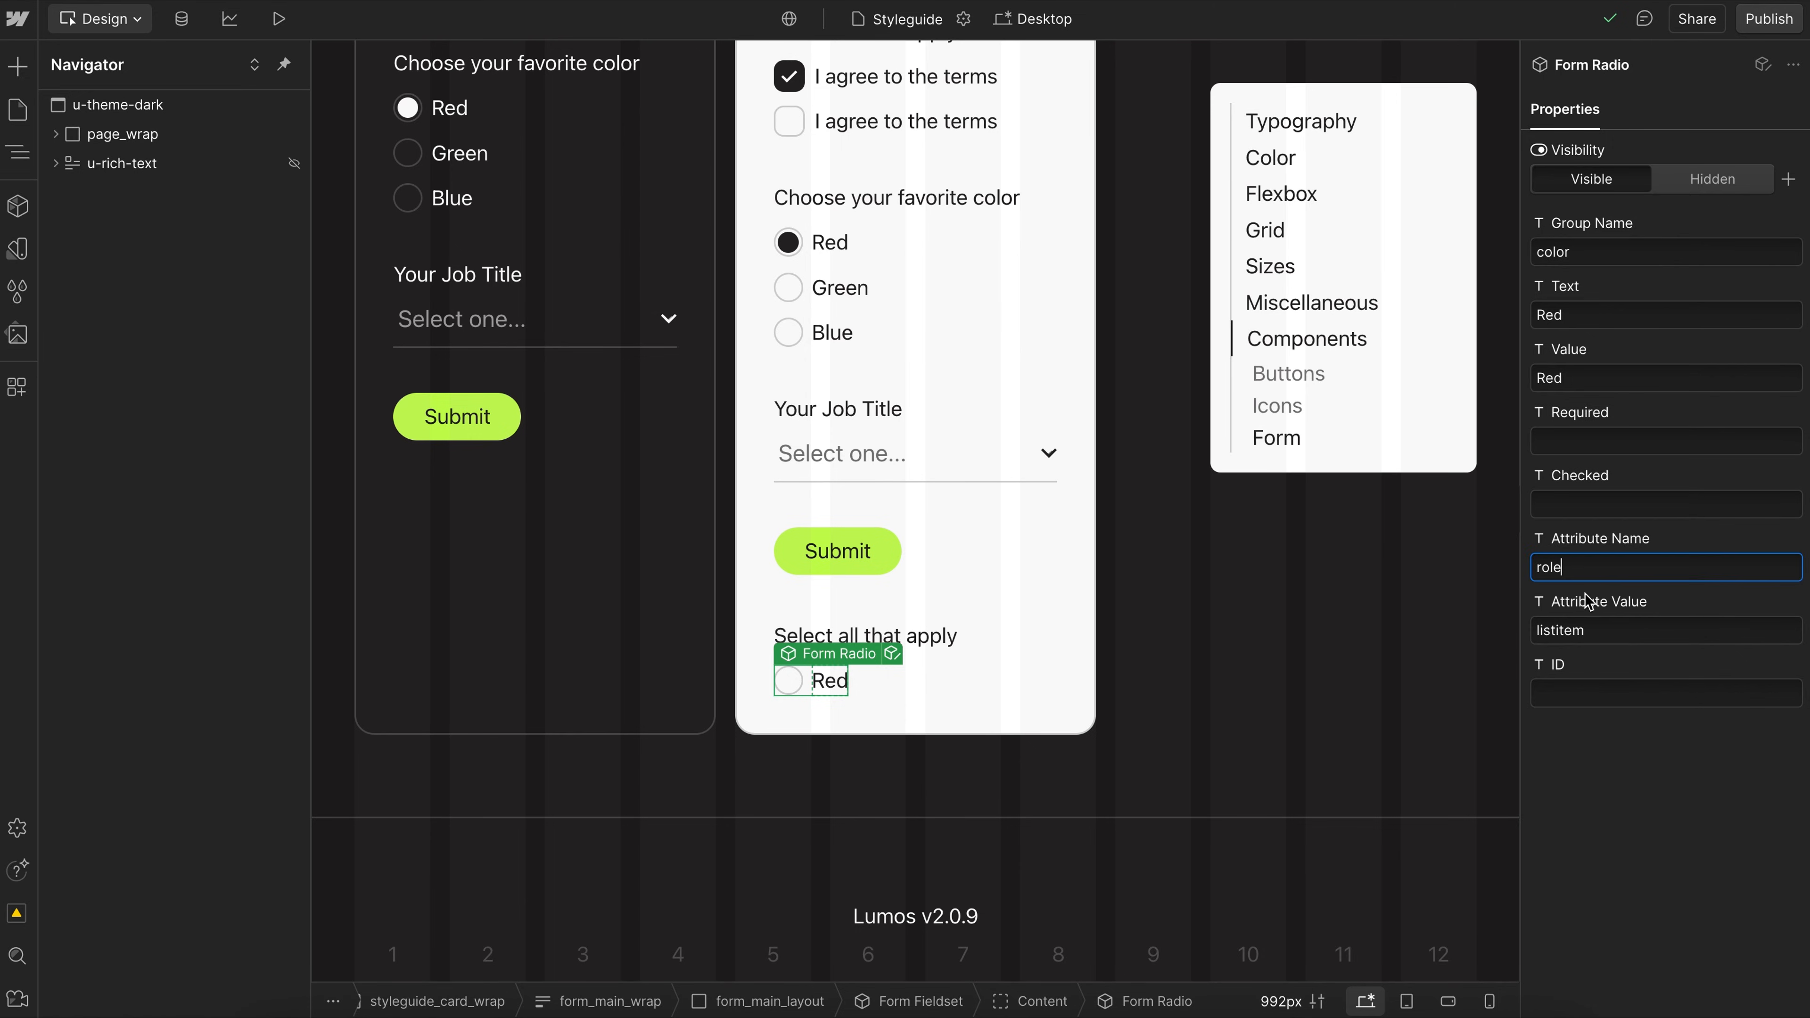
click(1605, 627)
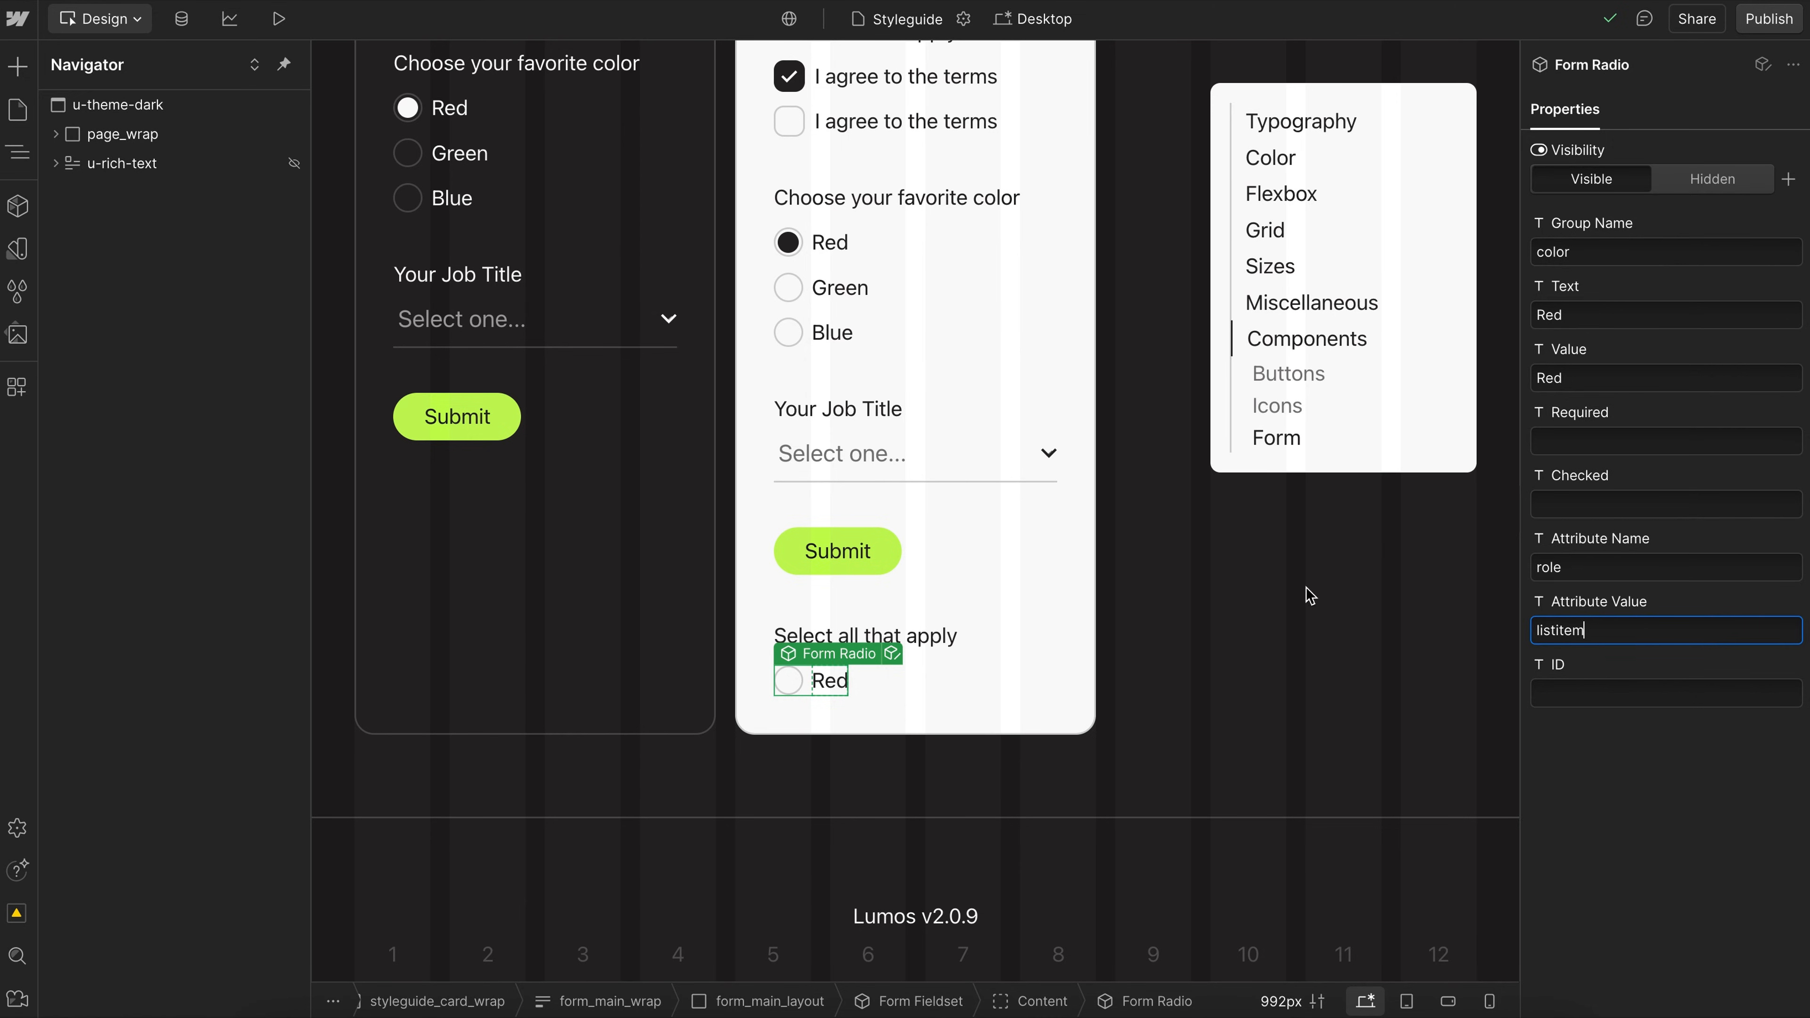
Add a standalone Form Checkbox component to form_main_layout below the new fieldset.
click(862, 598)
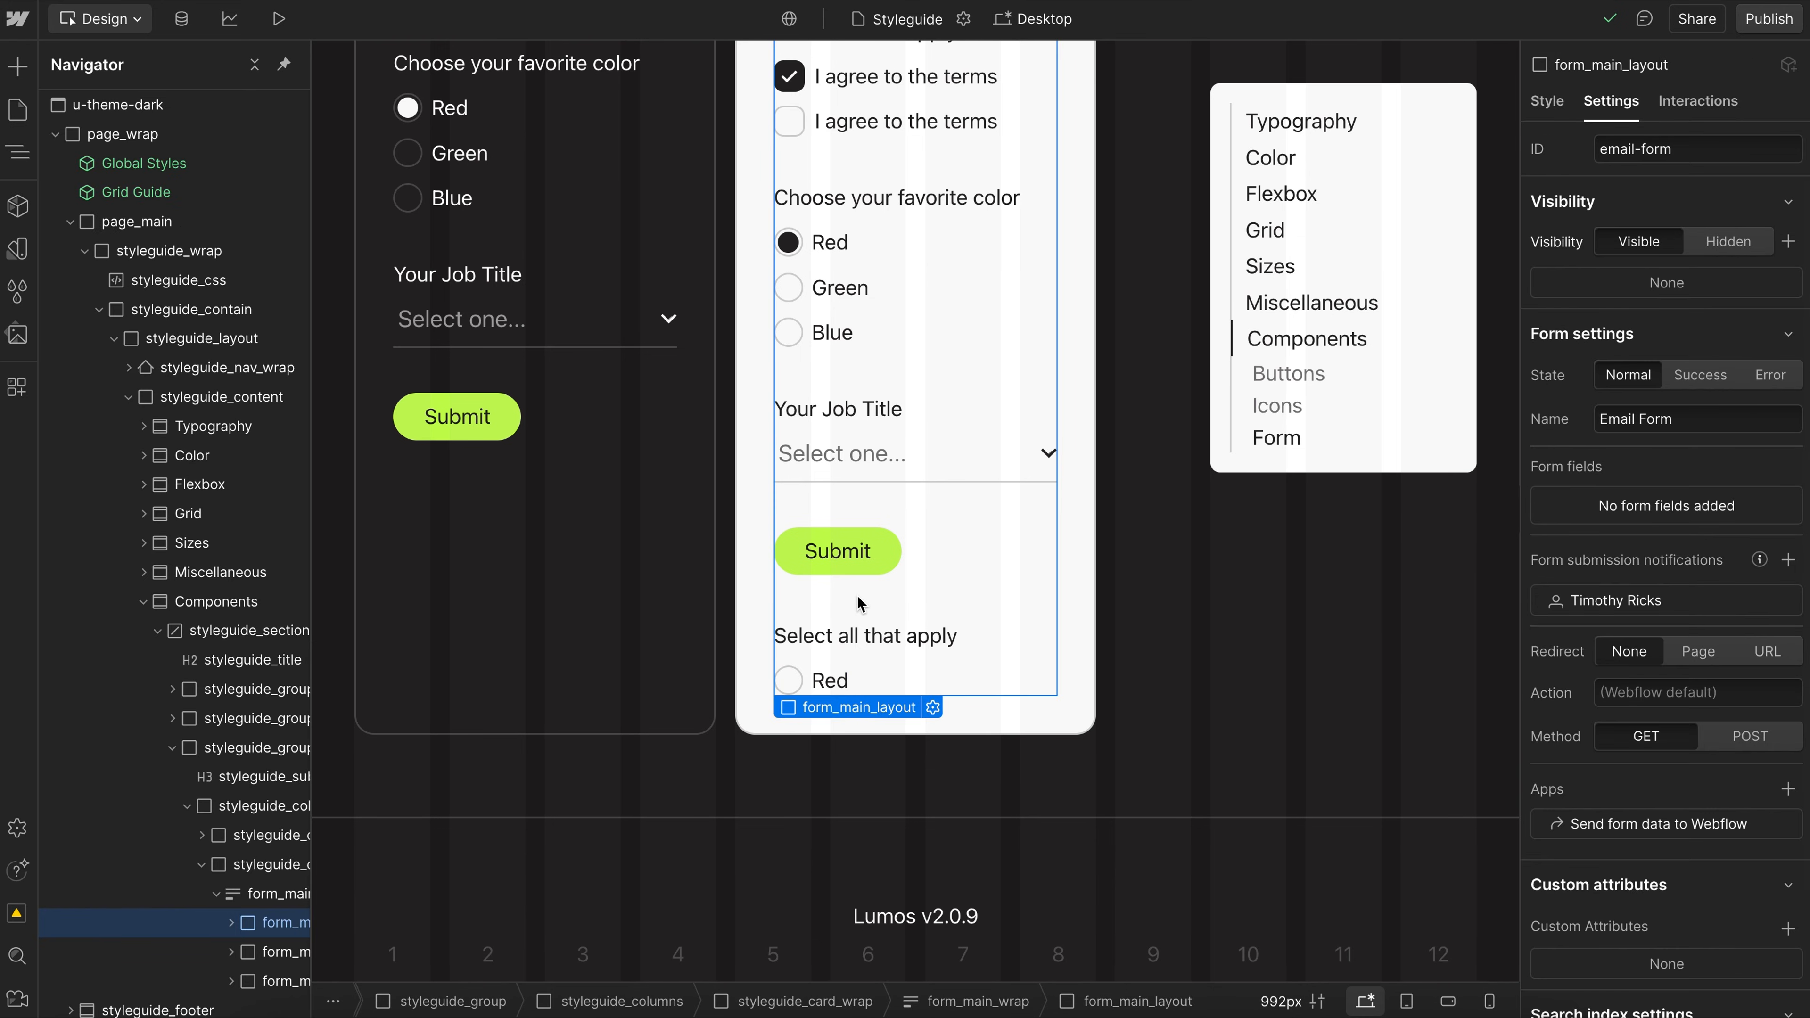
key(ctrl+e)
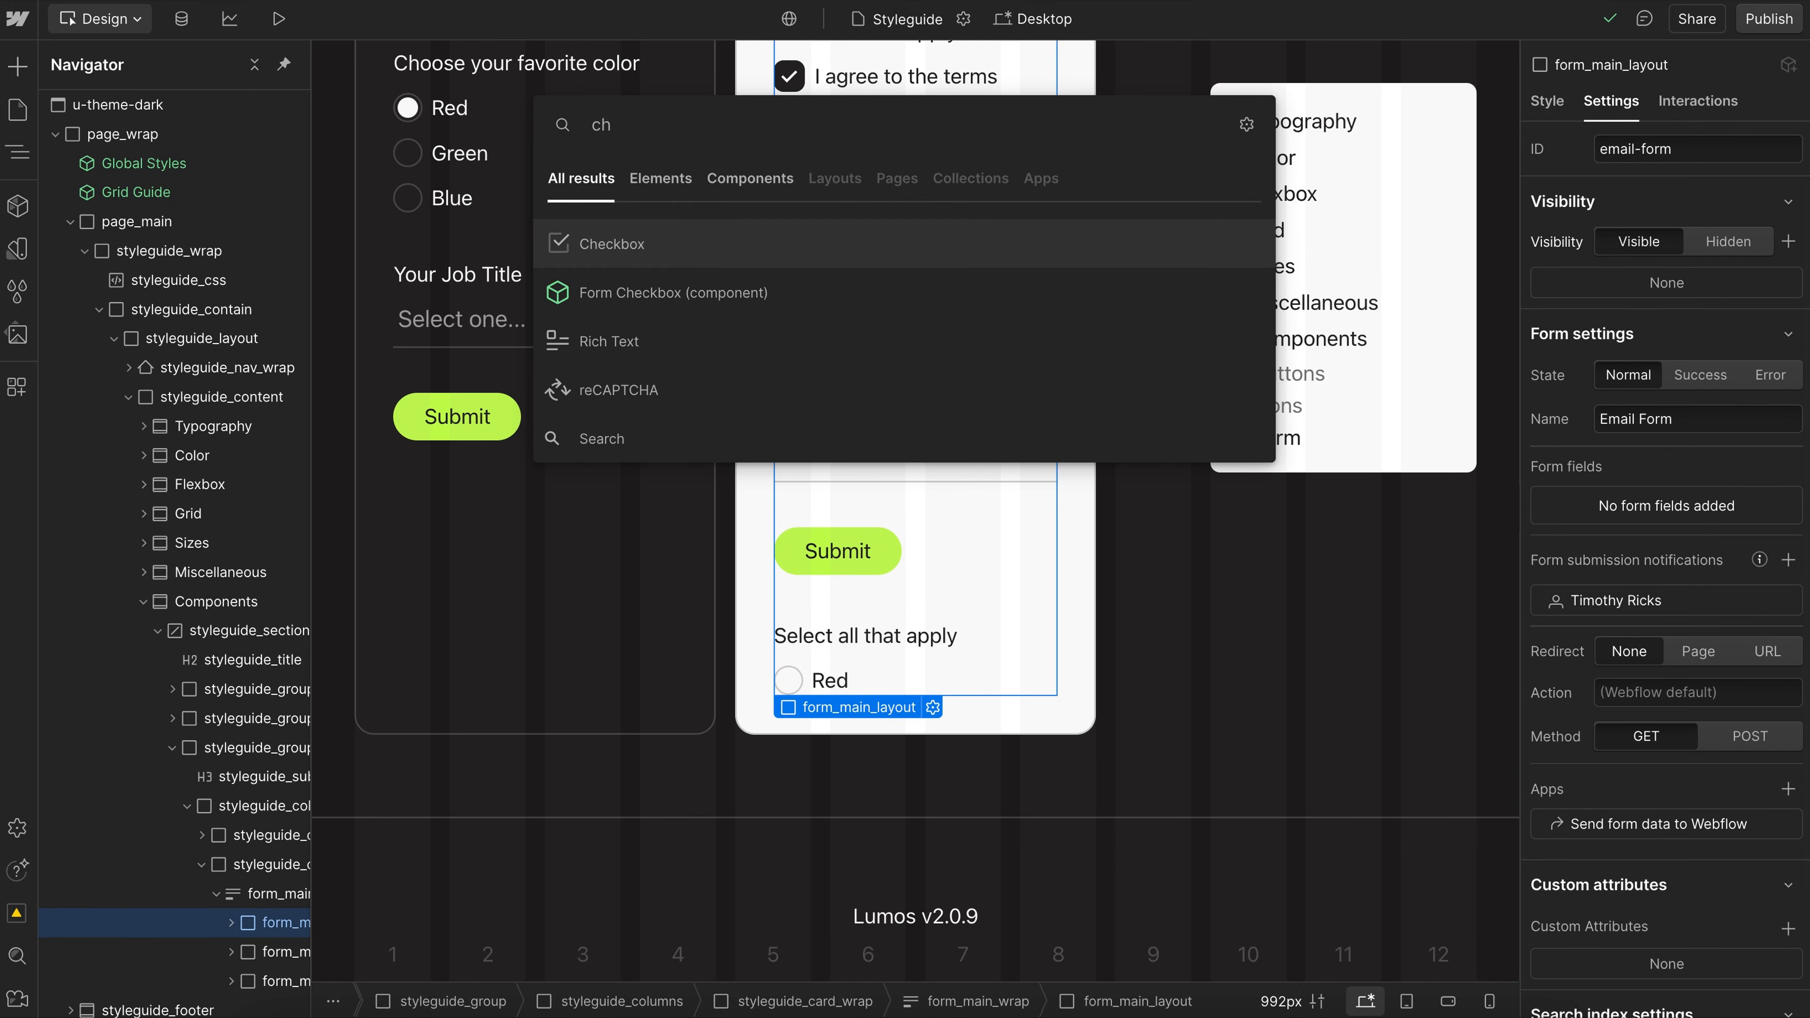
click(718, 295)
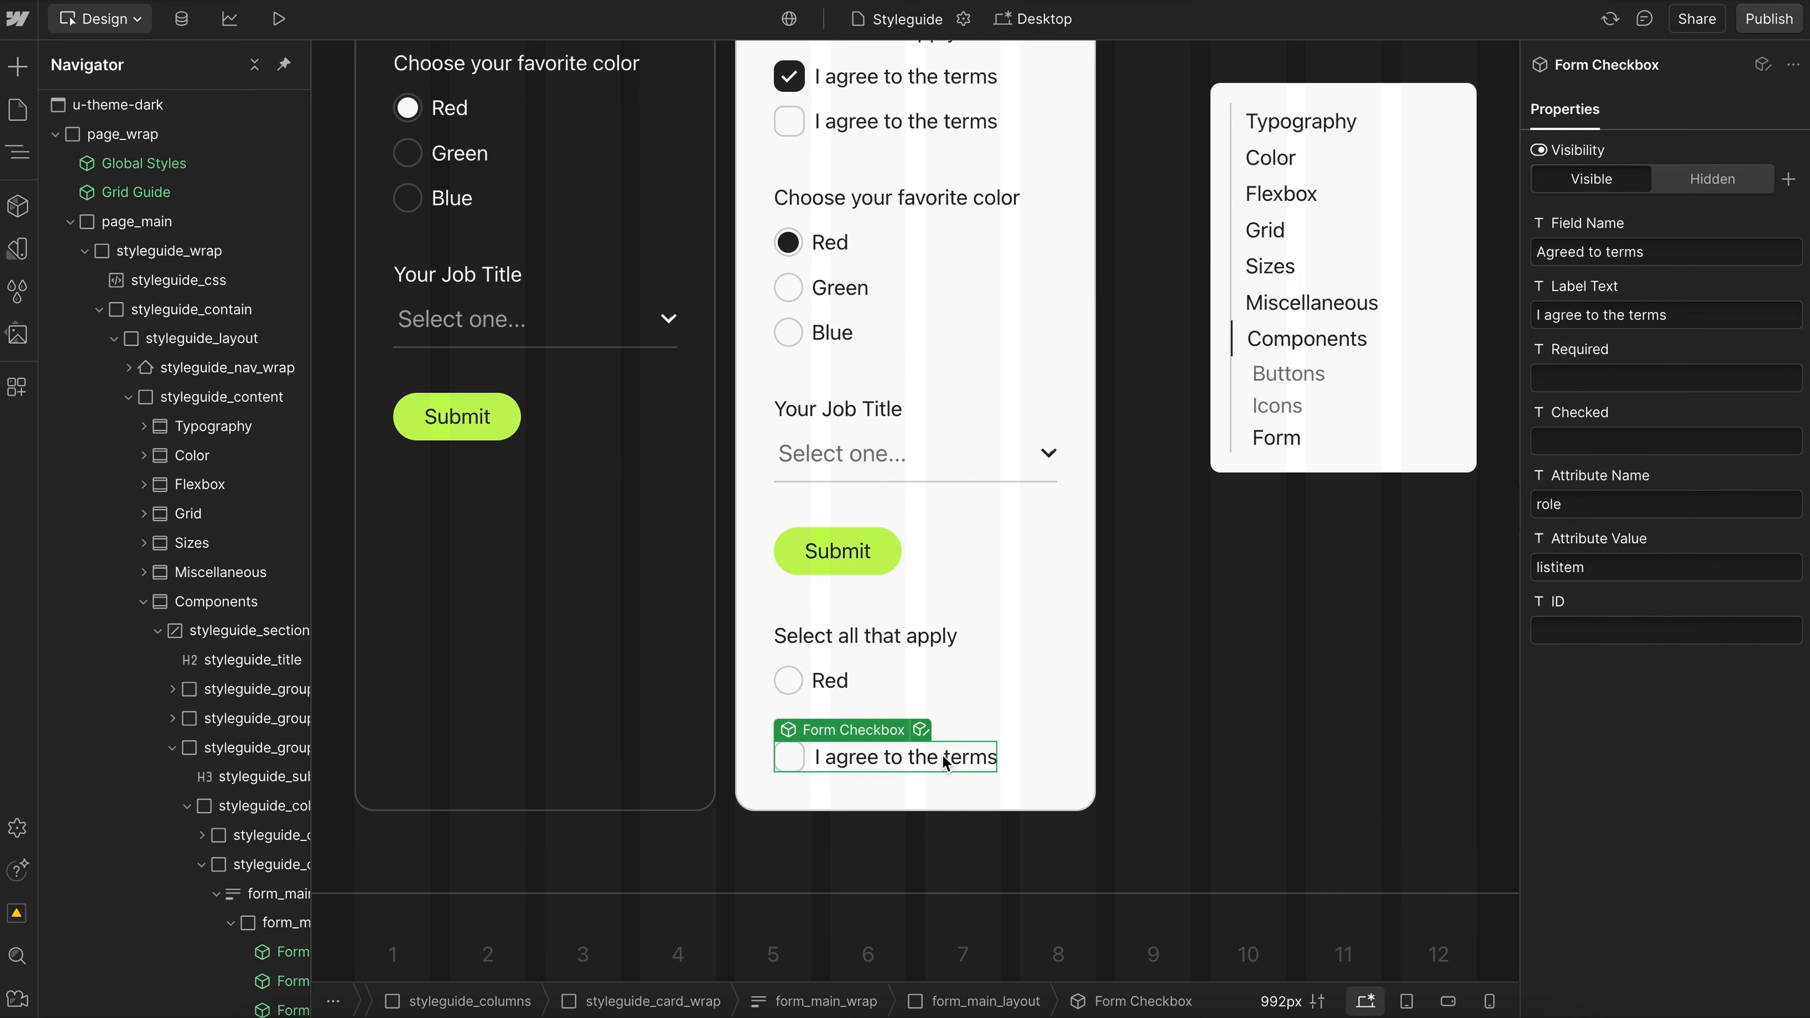
Clear the standalone checkbox's Attribute Name and Attribute Value, and delete the checkbox from the form.
double_click(1623, 511)
key(BackSpace)
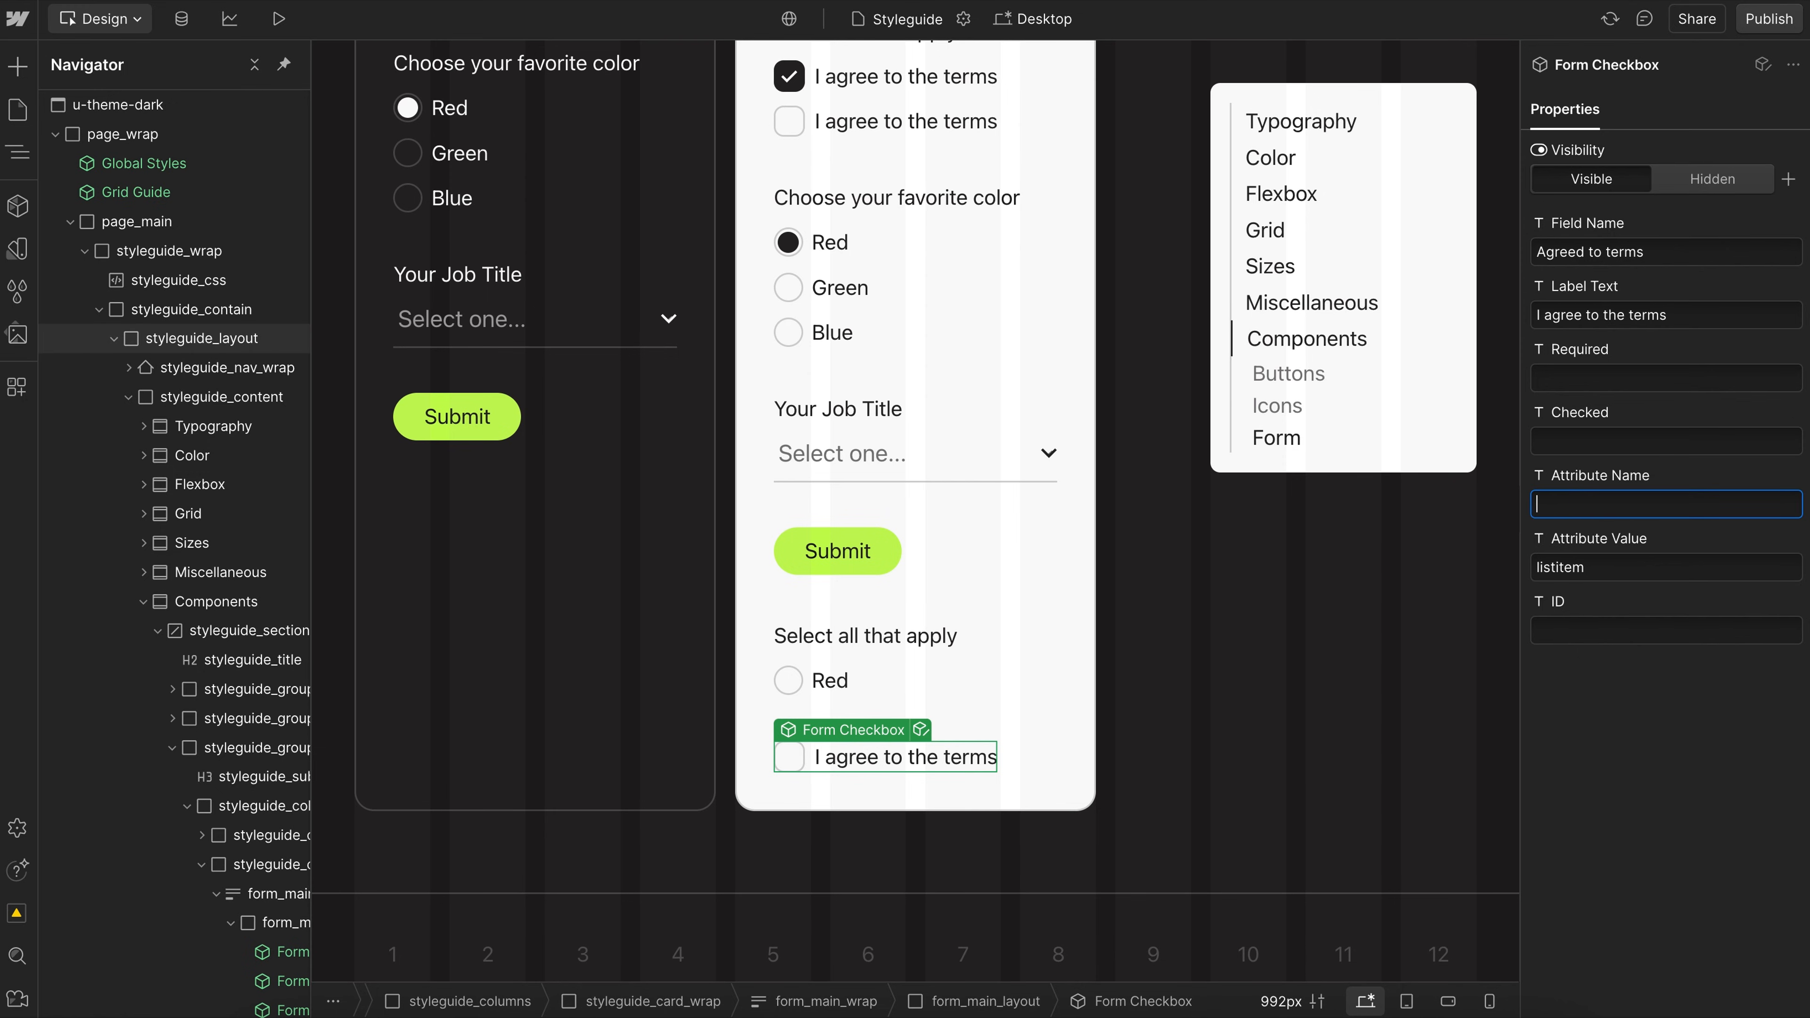
double_click(1587, 567)
key(BackSpace)
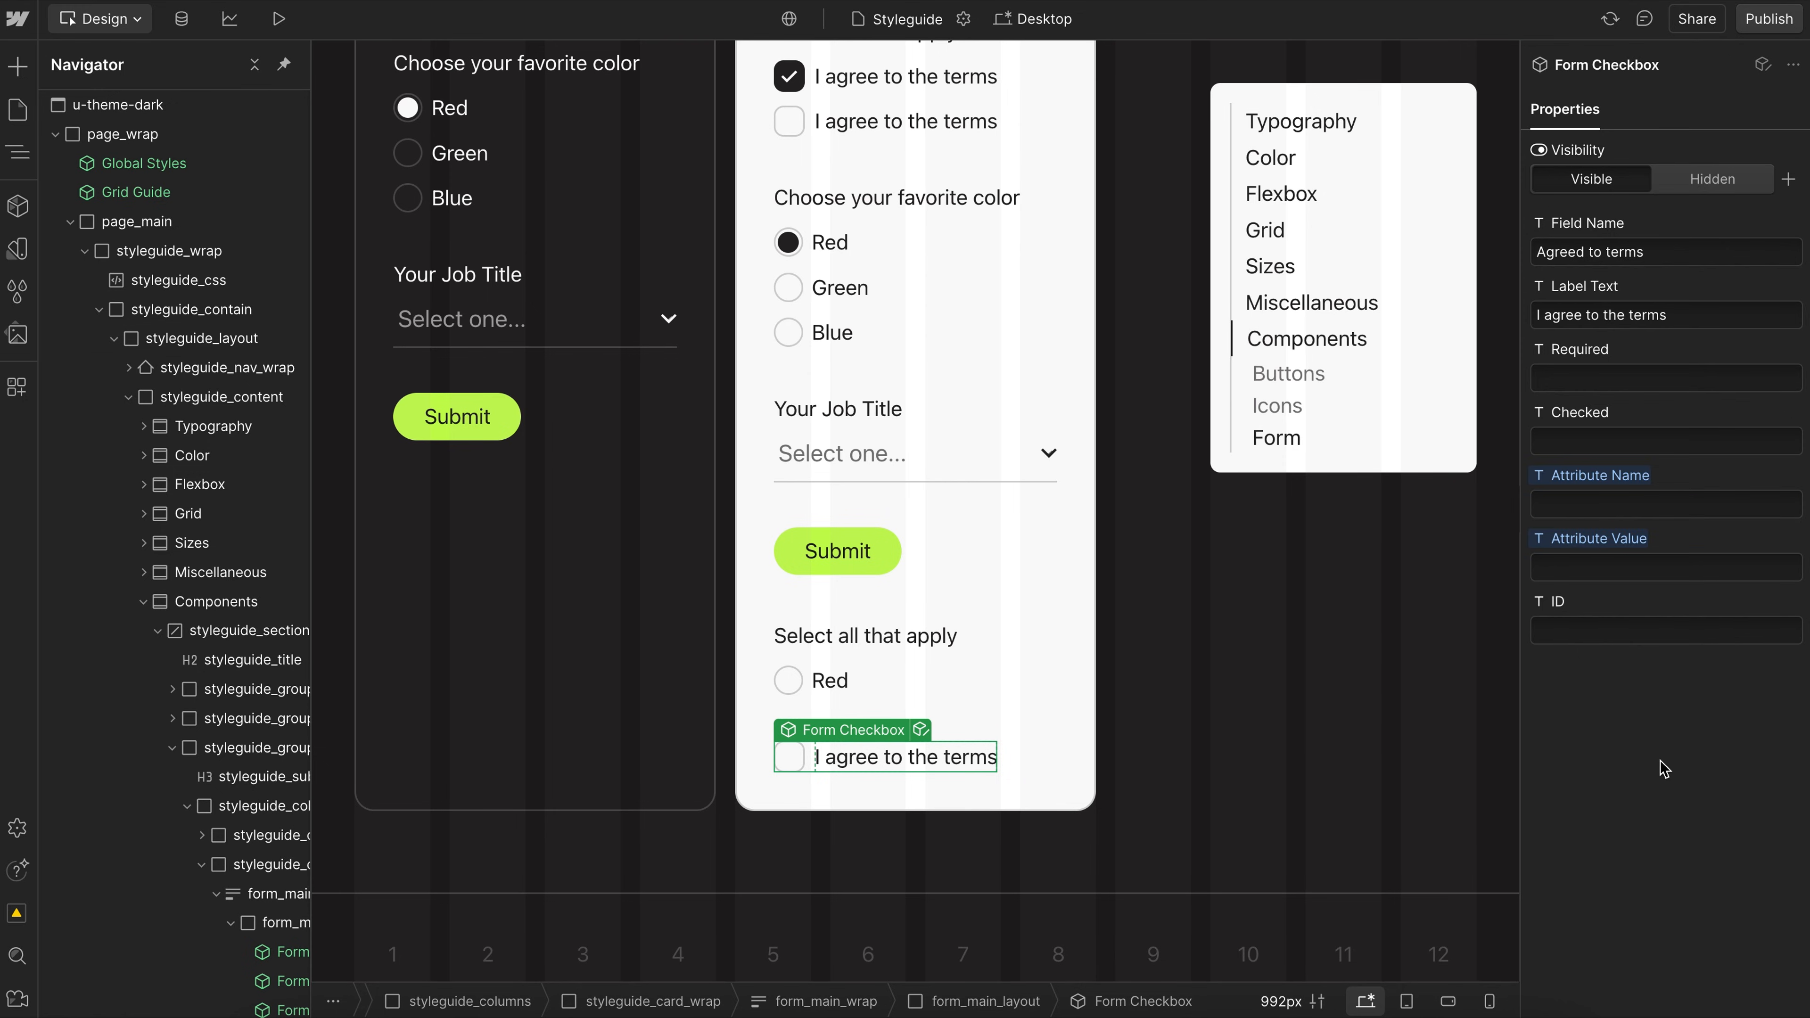
click(899, 761)
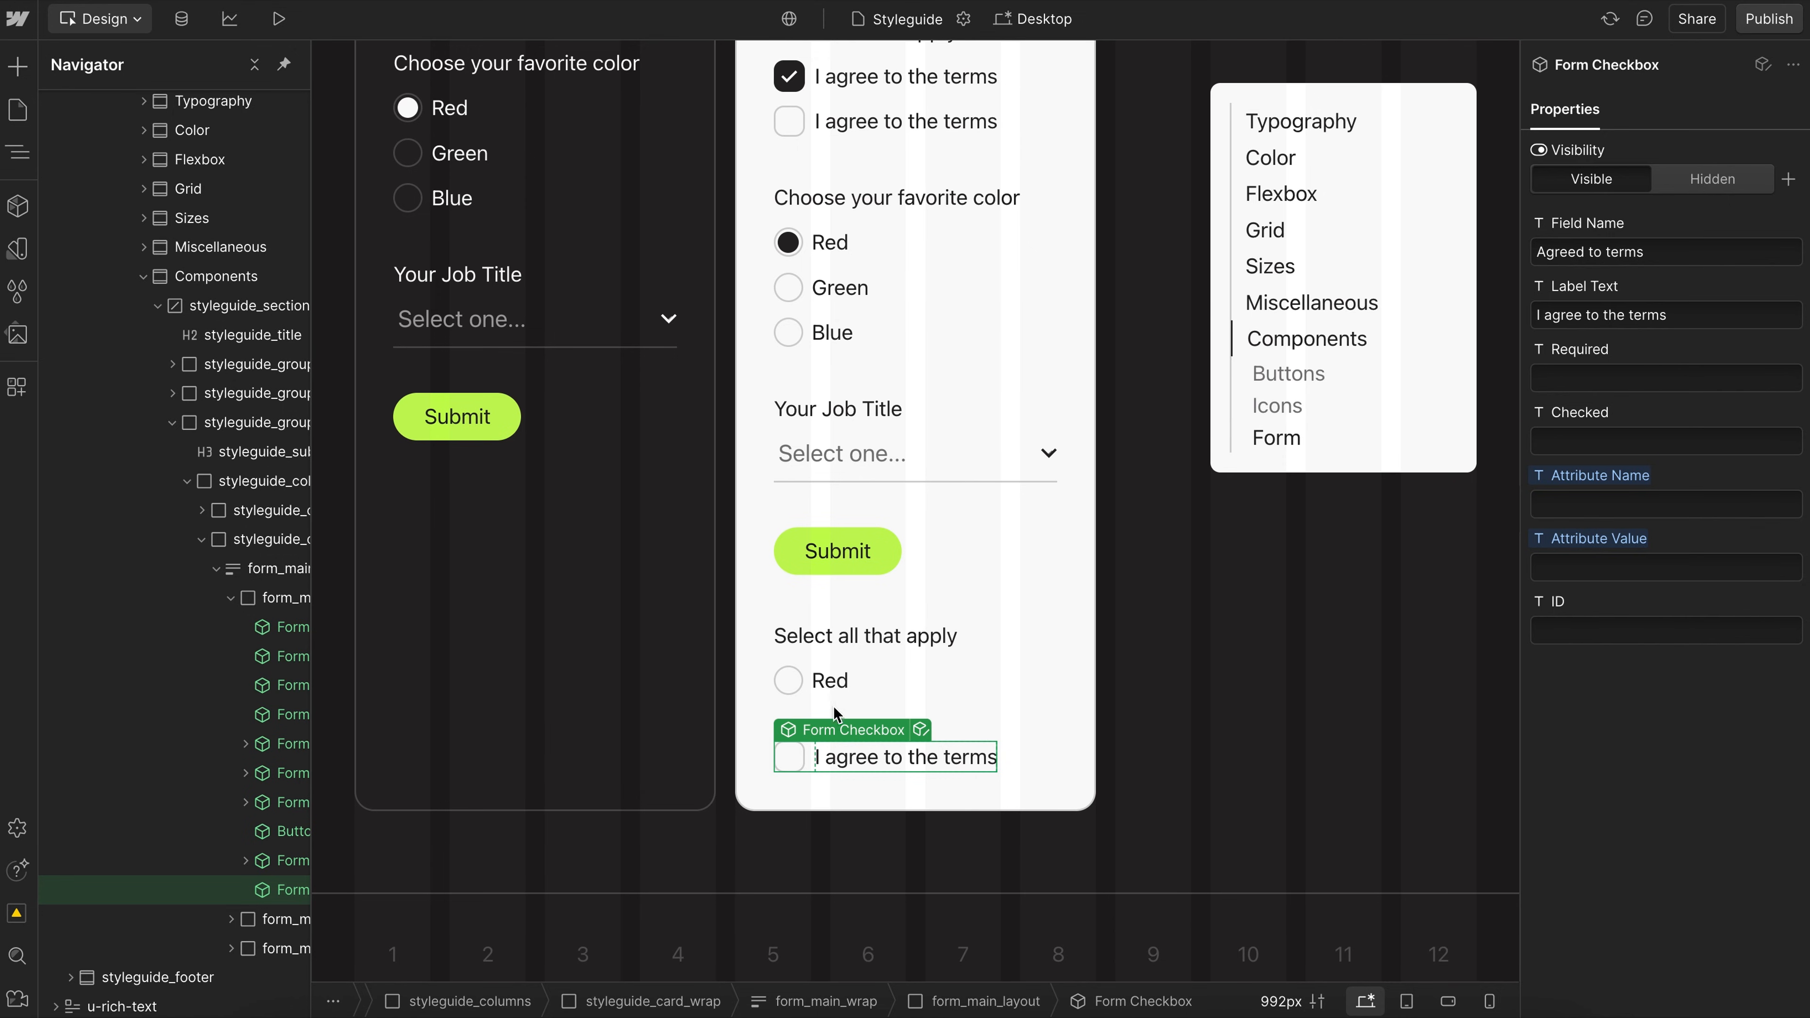
key(Delete)
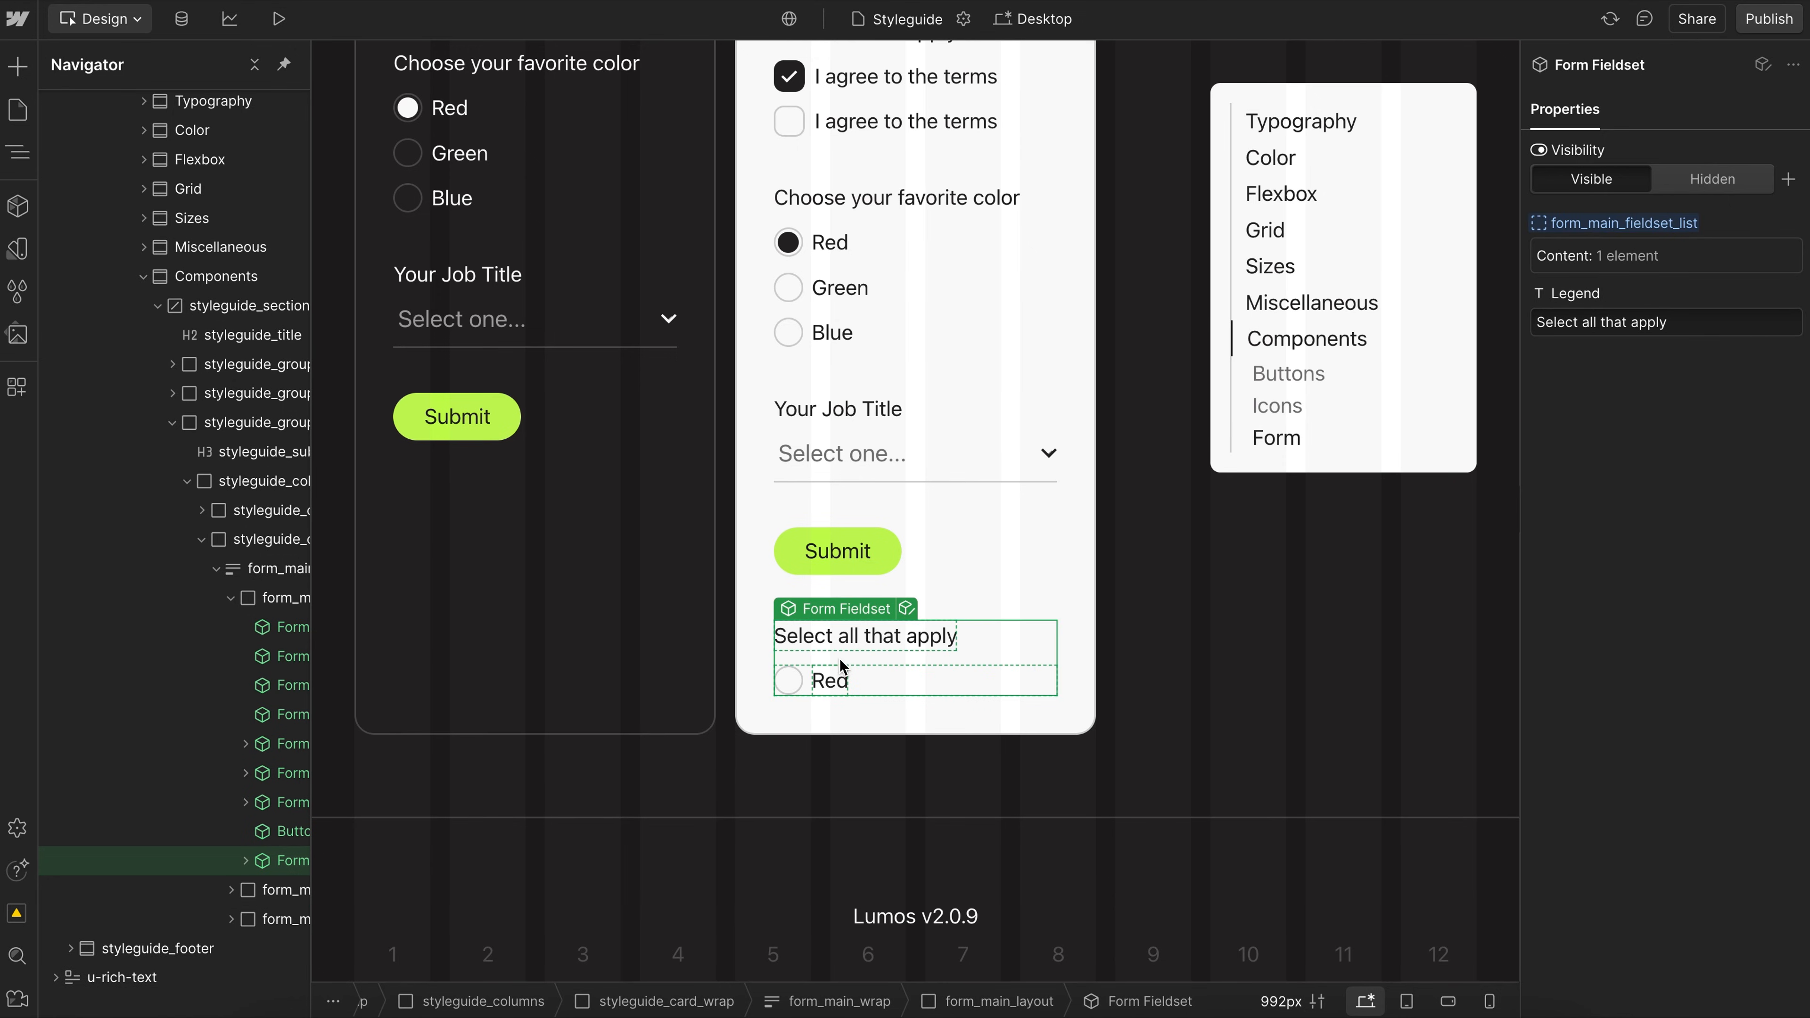
Set the new fieldset's Legend to "Job Title".
click(898, 636)
click(1679, 325)
key(super+a)
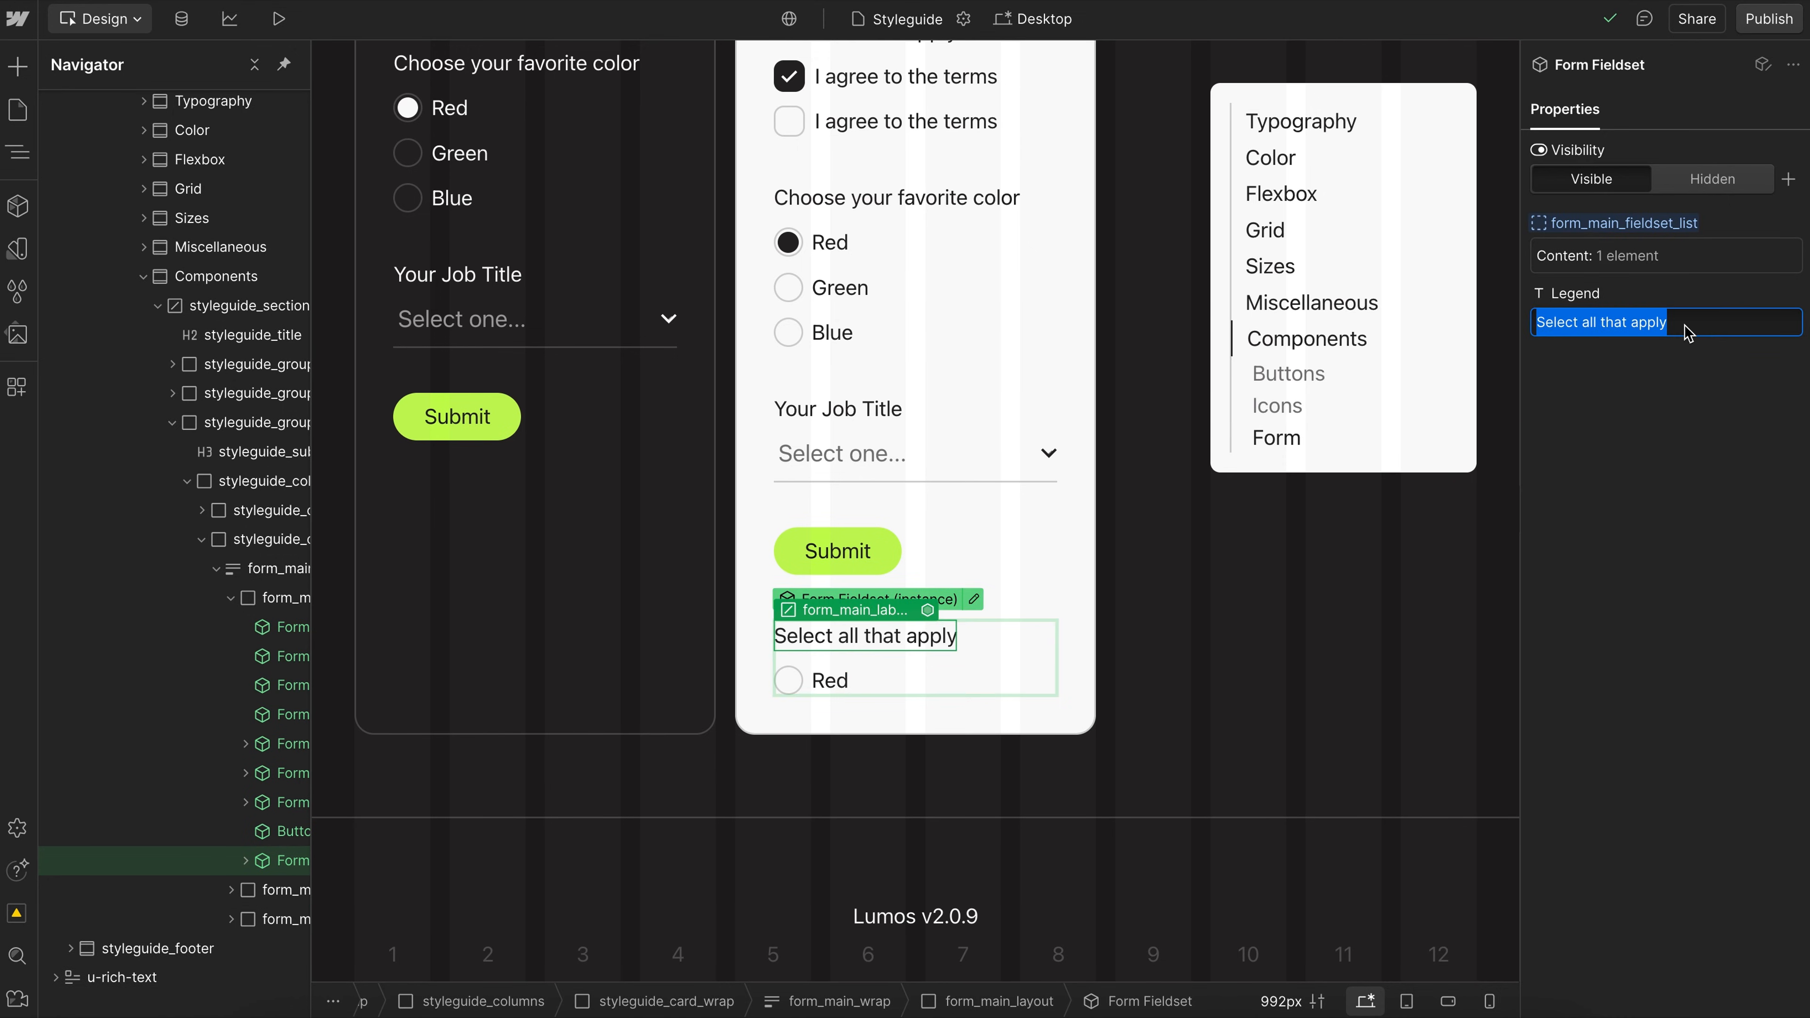
text(Job Title)
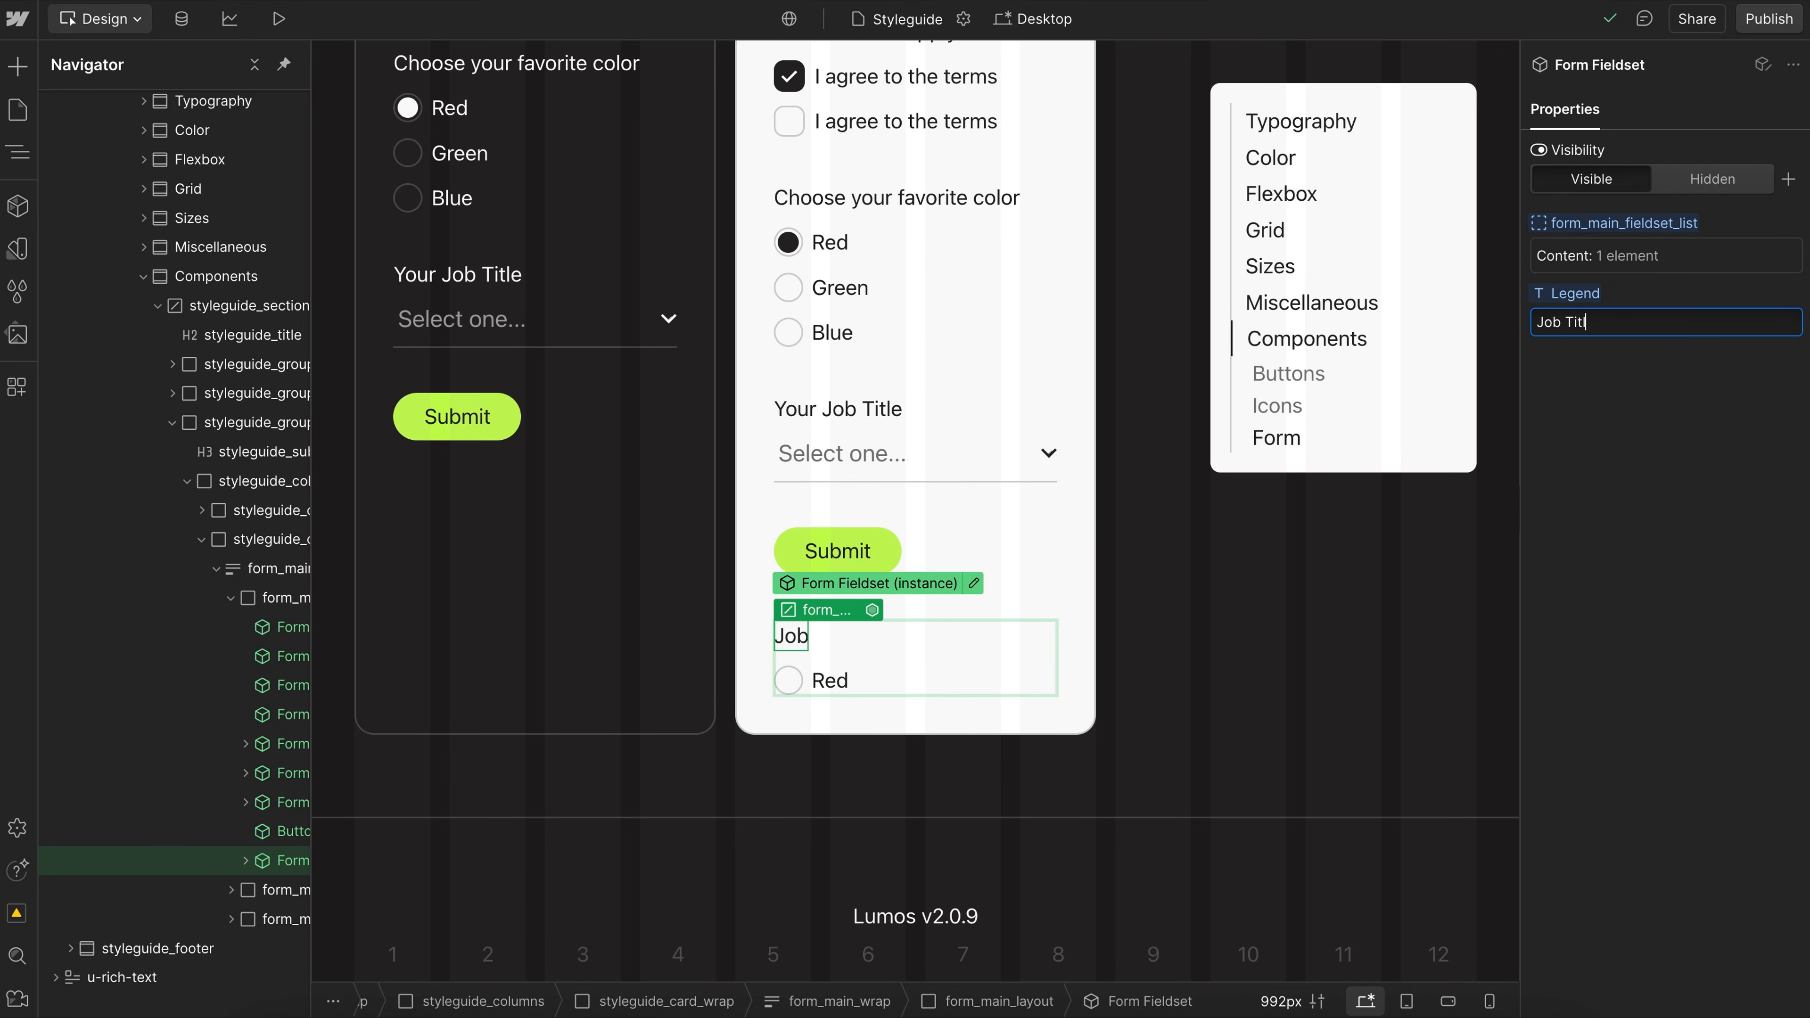
Set the fieldset's radio to Group Name "job-title" with both Text and Value as "Designer".
click(835, 683)
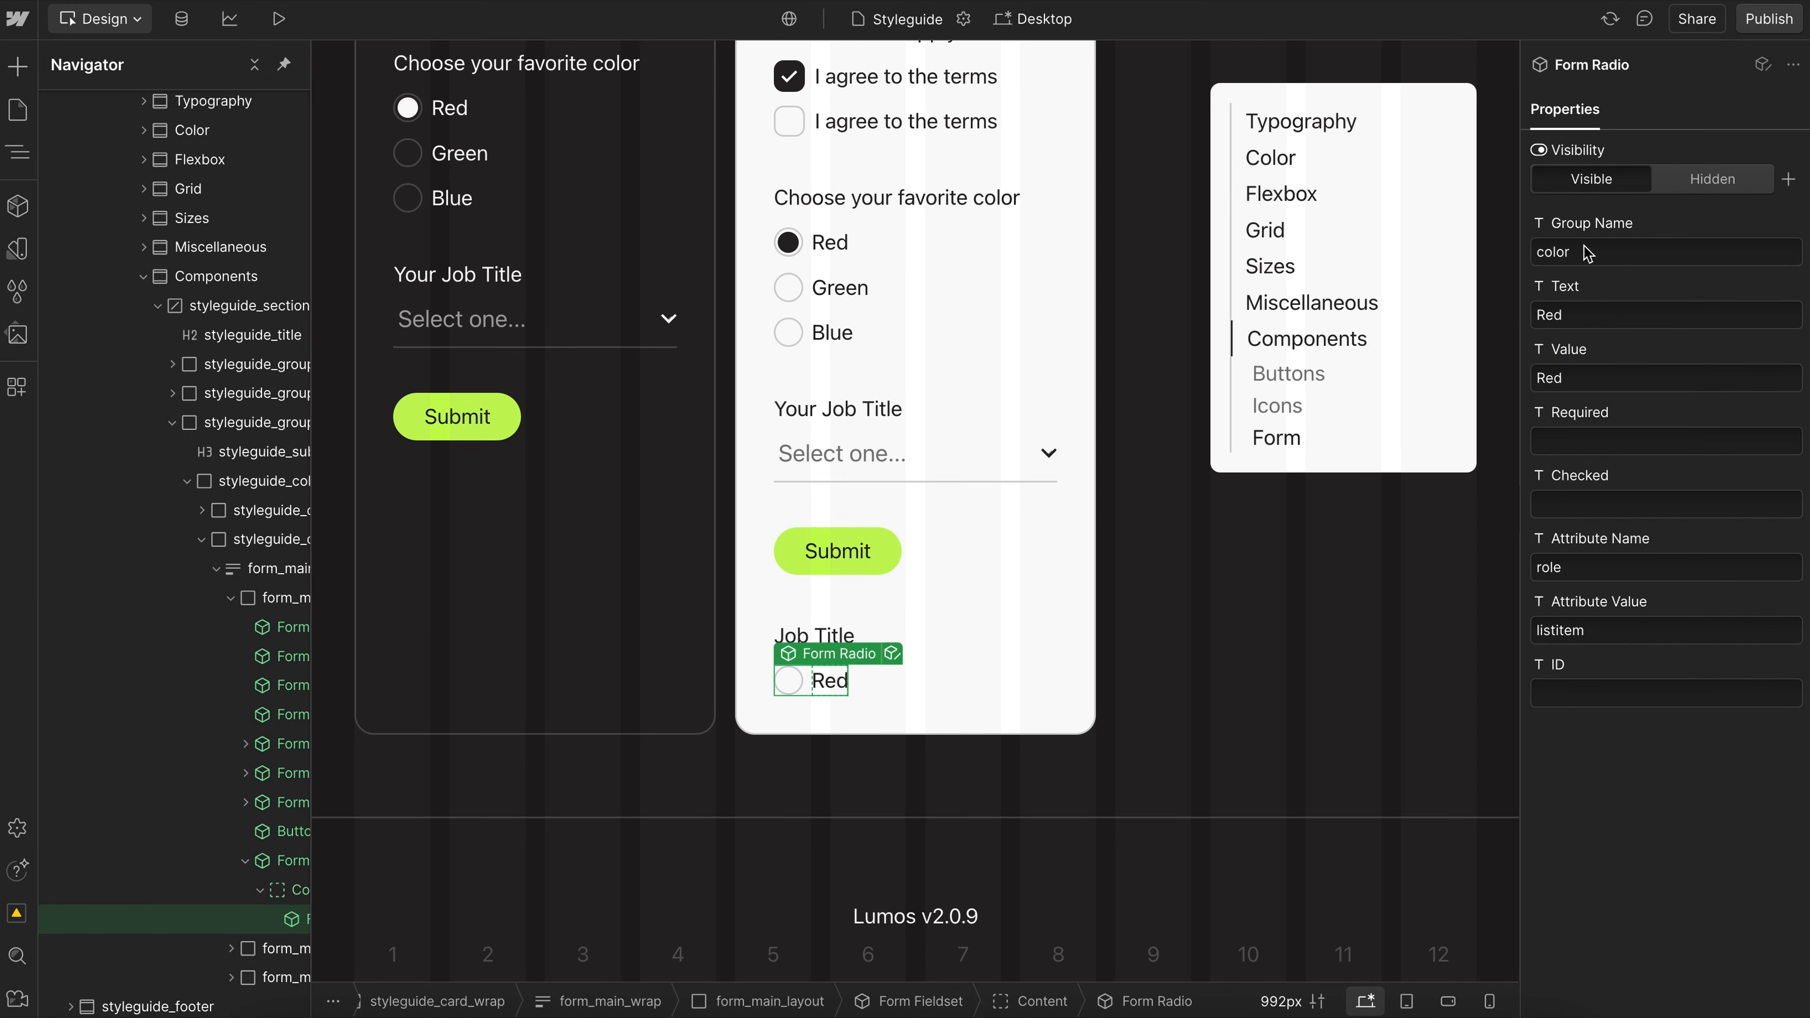
click(1613, 257)
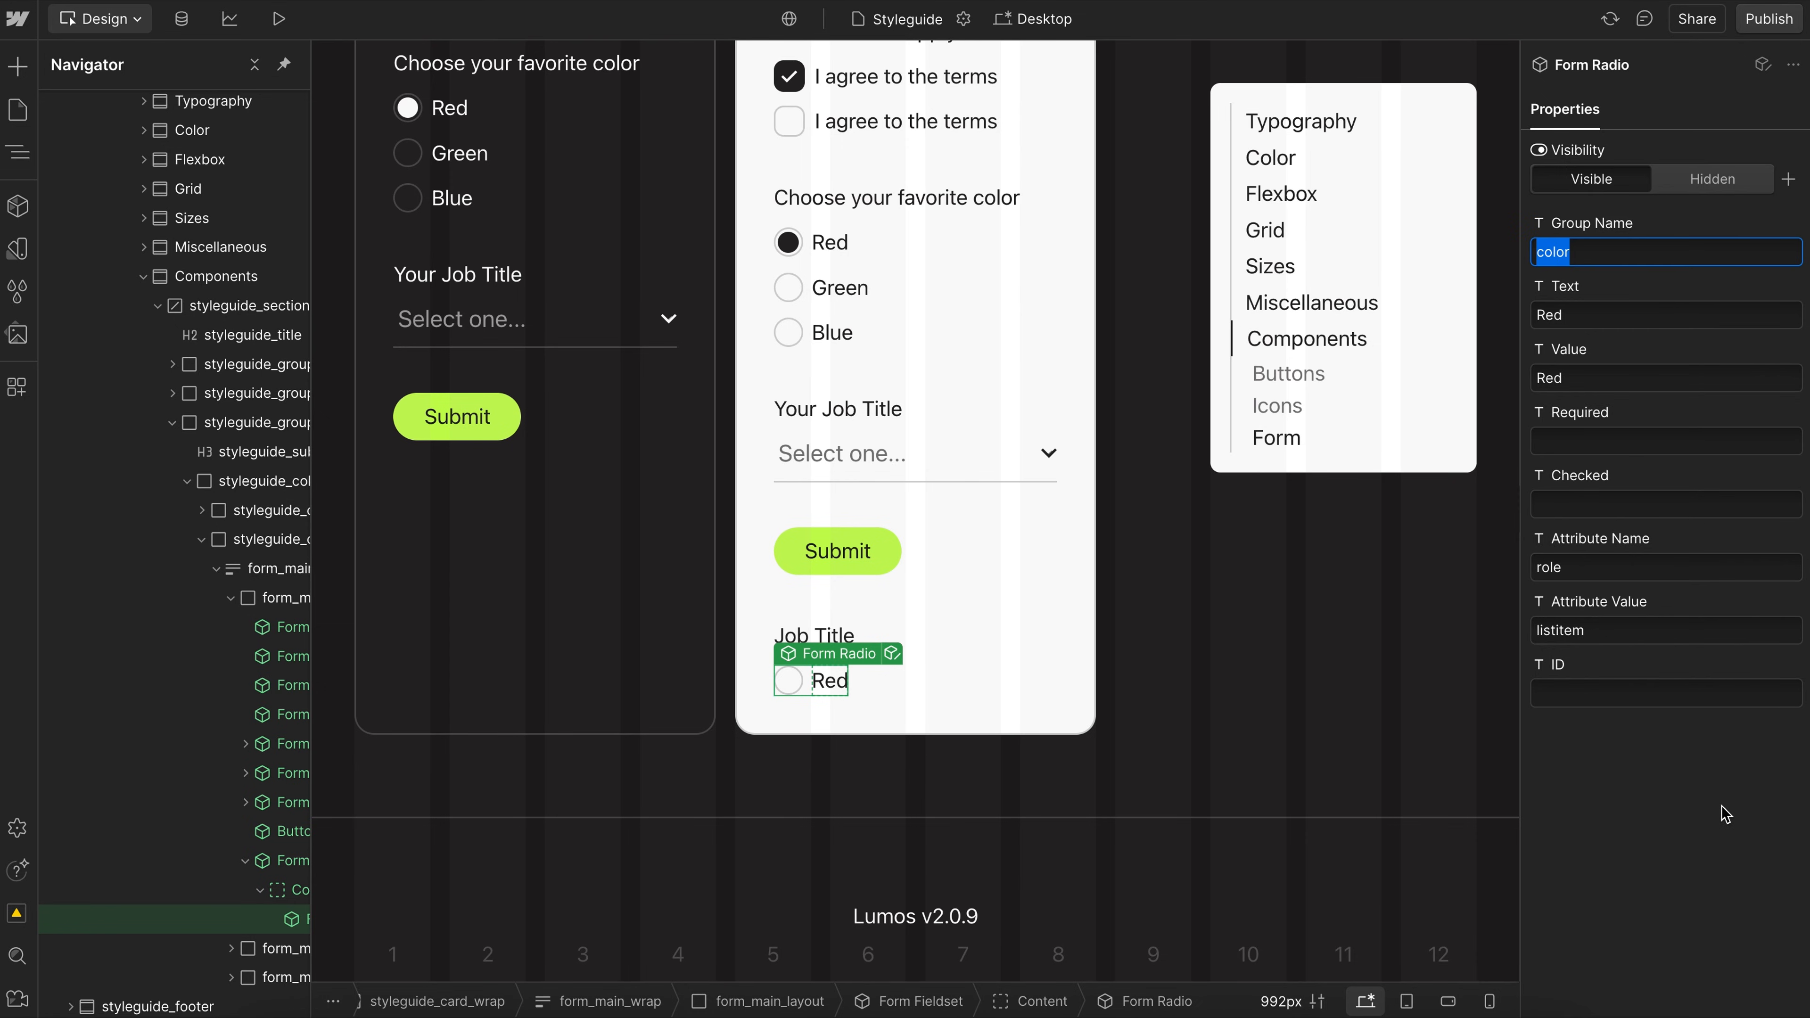
text(job-title)
click(1632, 321)
key(ctrl+a)
text(Desig)
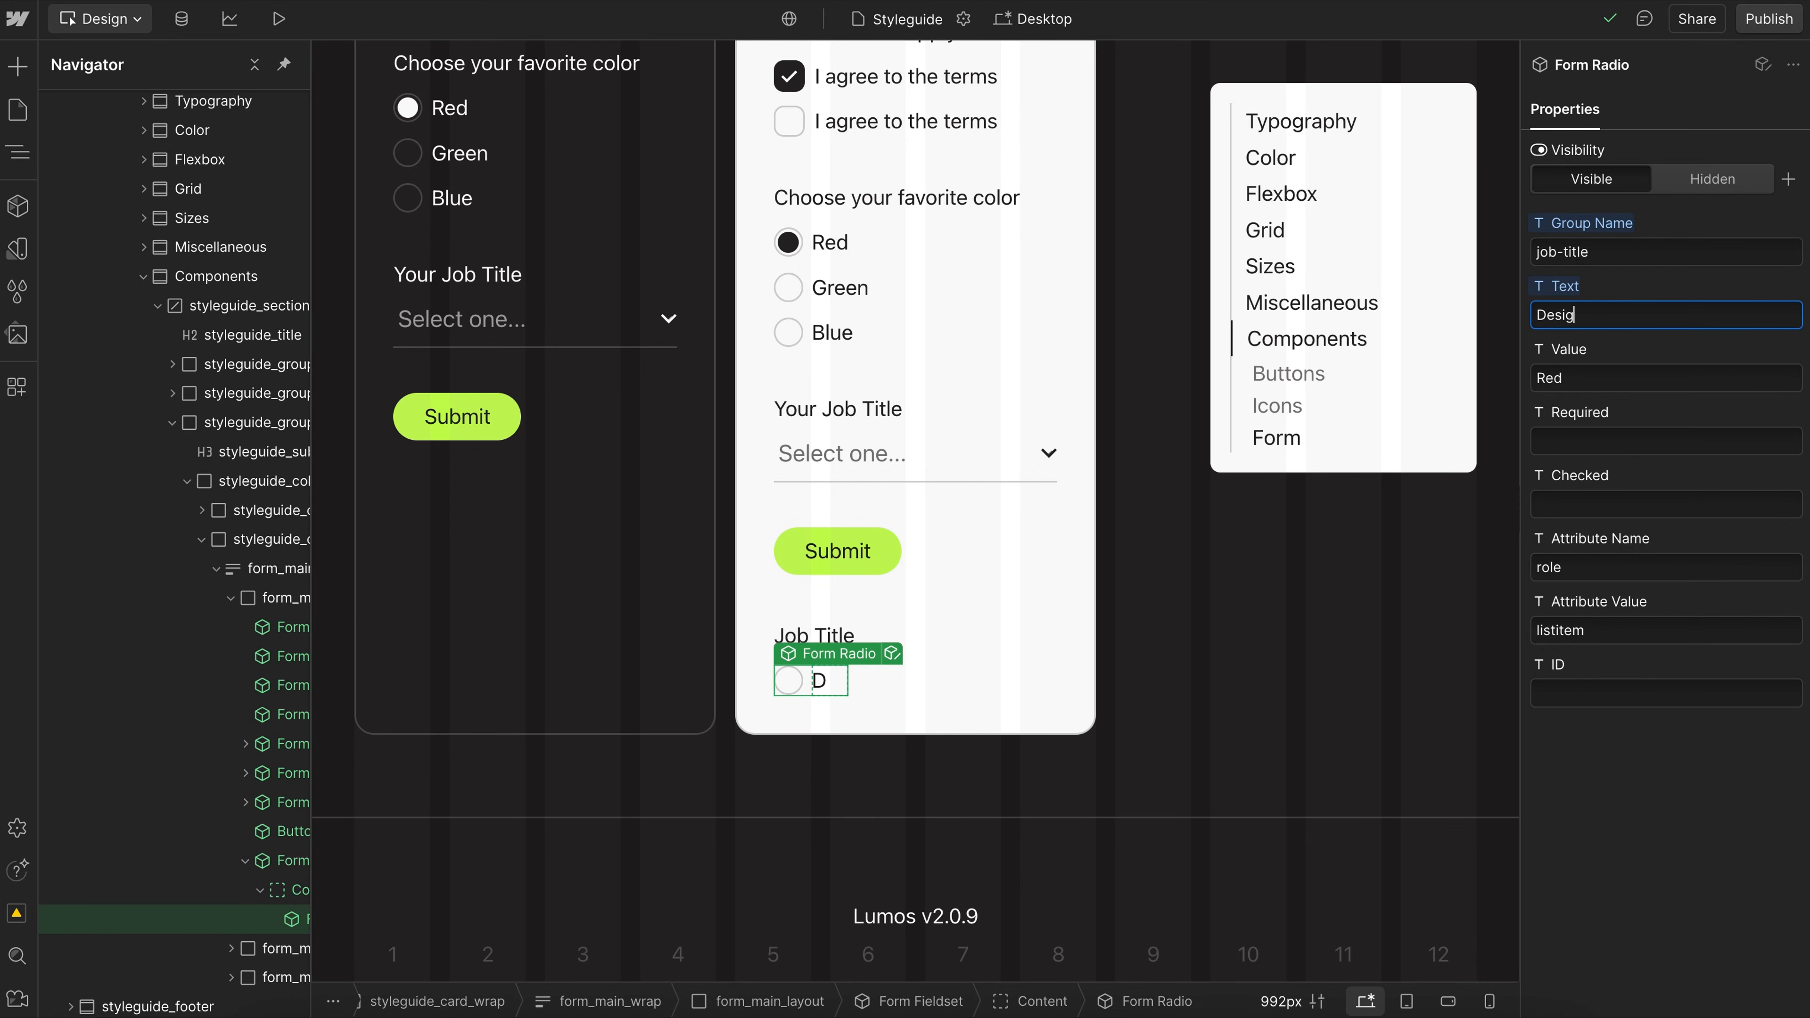
text(ner)
click(1596, 381)
key(ctrl+a)
text(Designer)
Duplicate the Designer radio and set the copy's Text and Value to "Developer".
click(847, 681)
key(super+d)
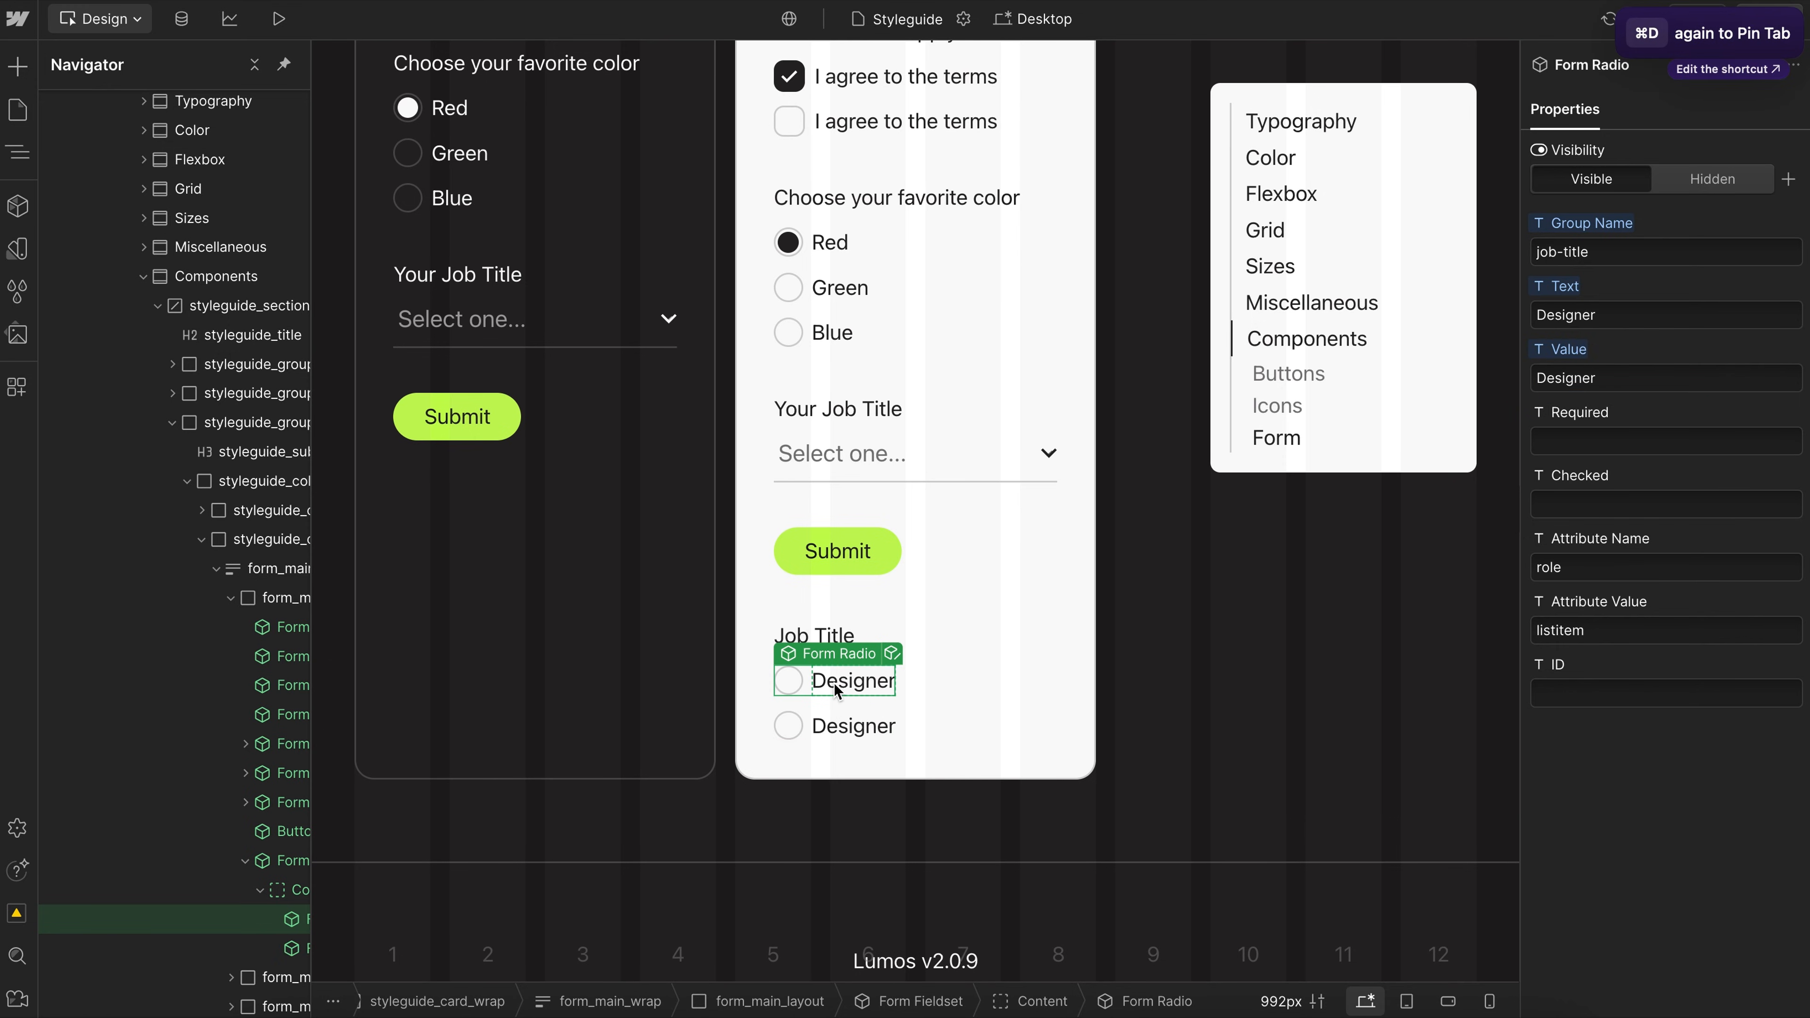
click(1621, 322)
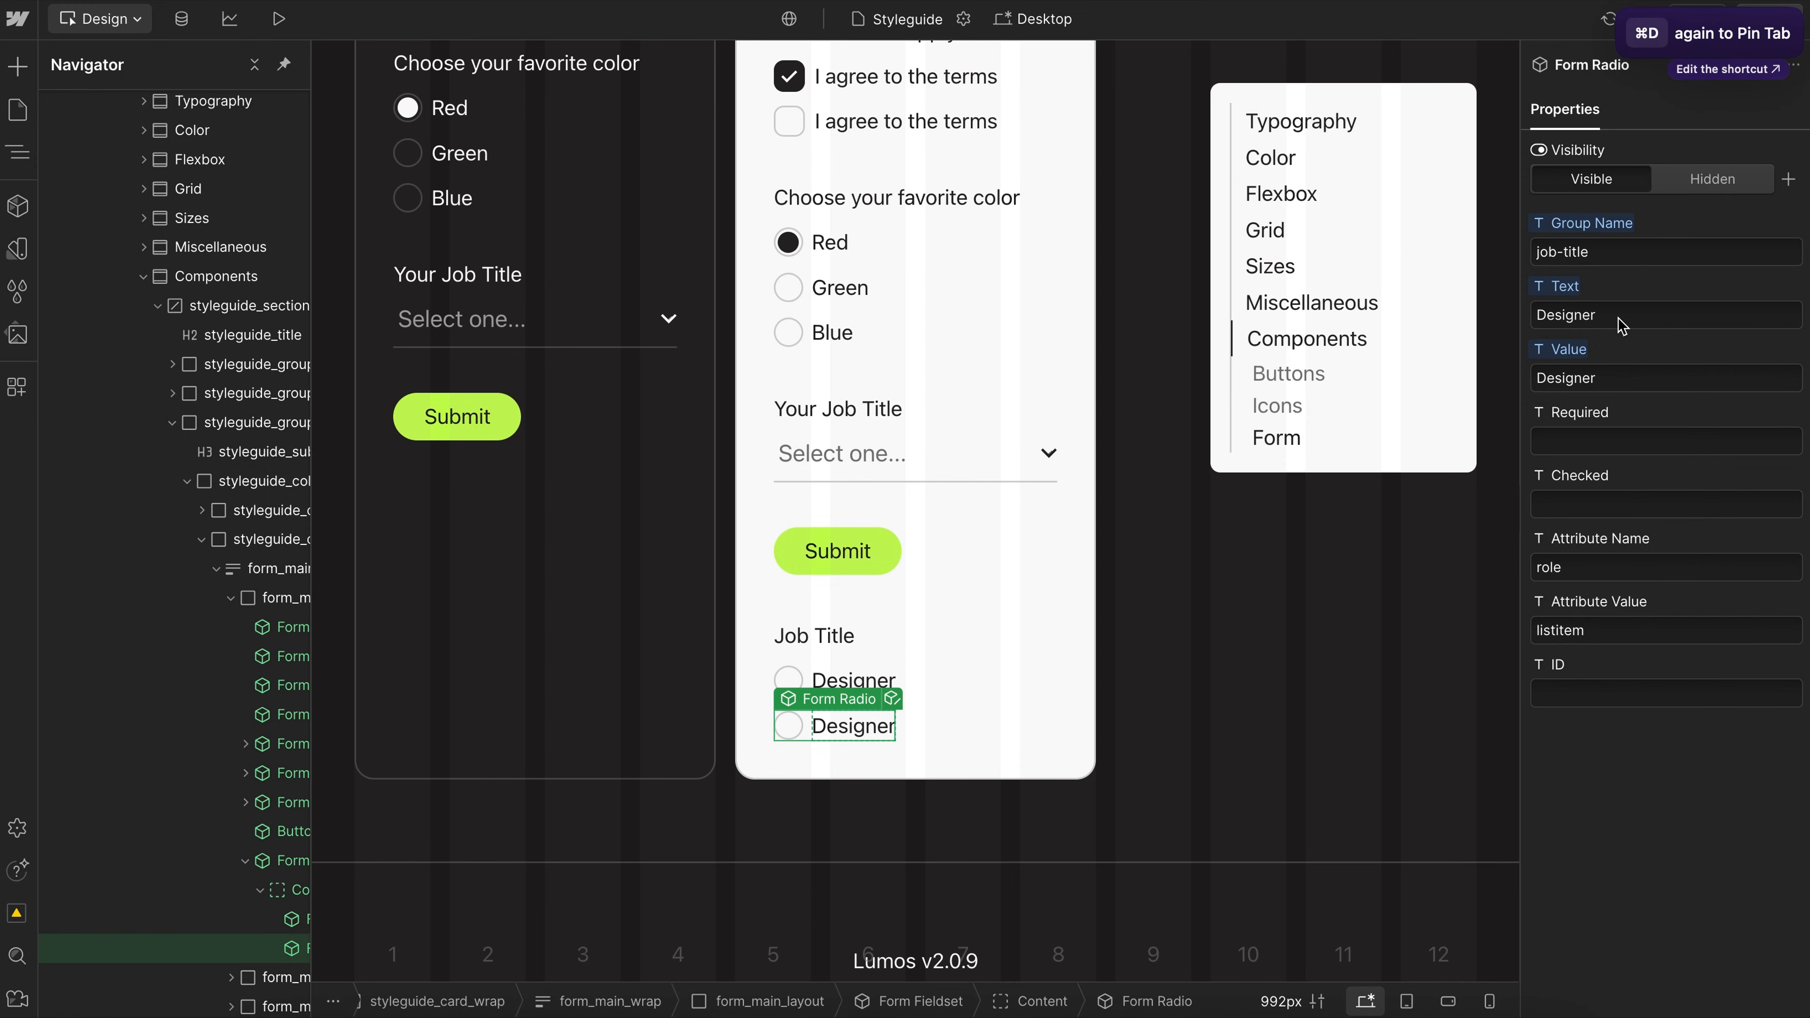
key(super+a)
click(1621, 323)
text(Developer)
double_click(1637, 377)
text(D)
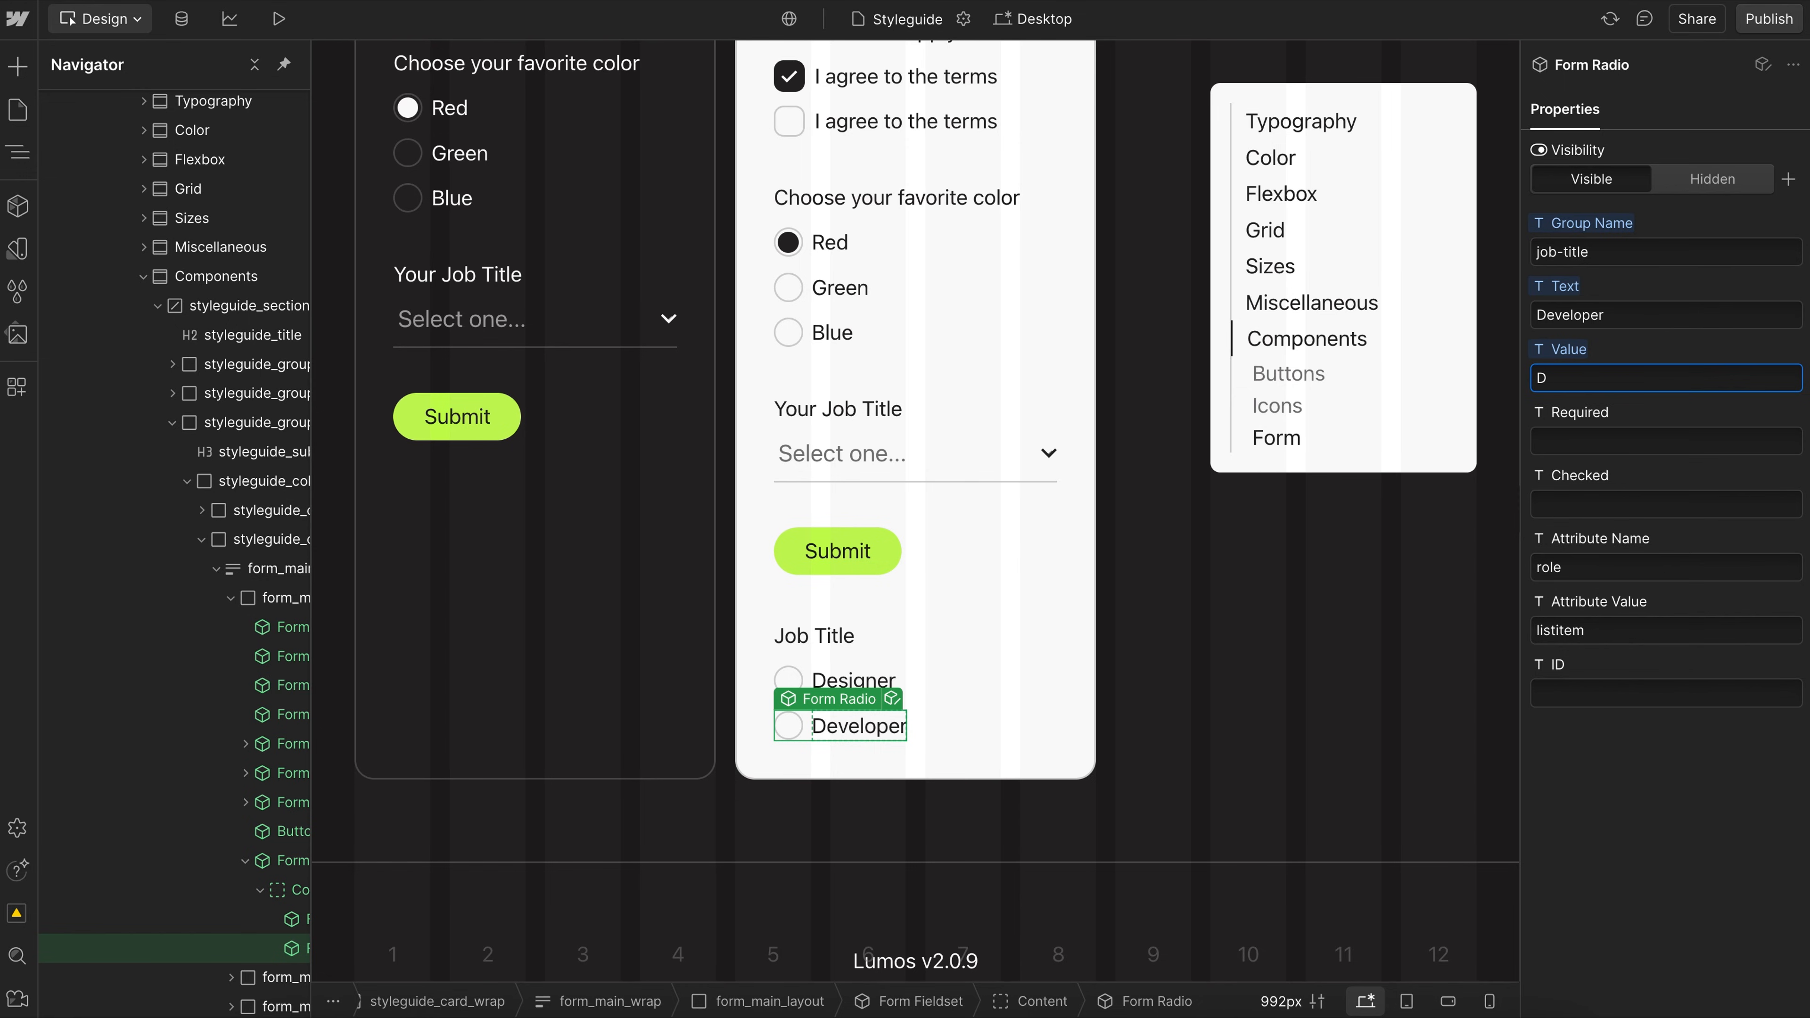
text(eveloper)
Make the Designer radio required and checked by default through its Required and Checked properties.
click(1612, 442)
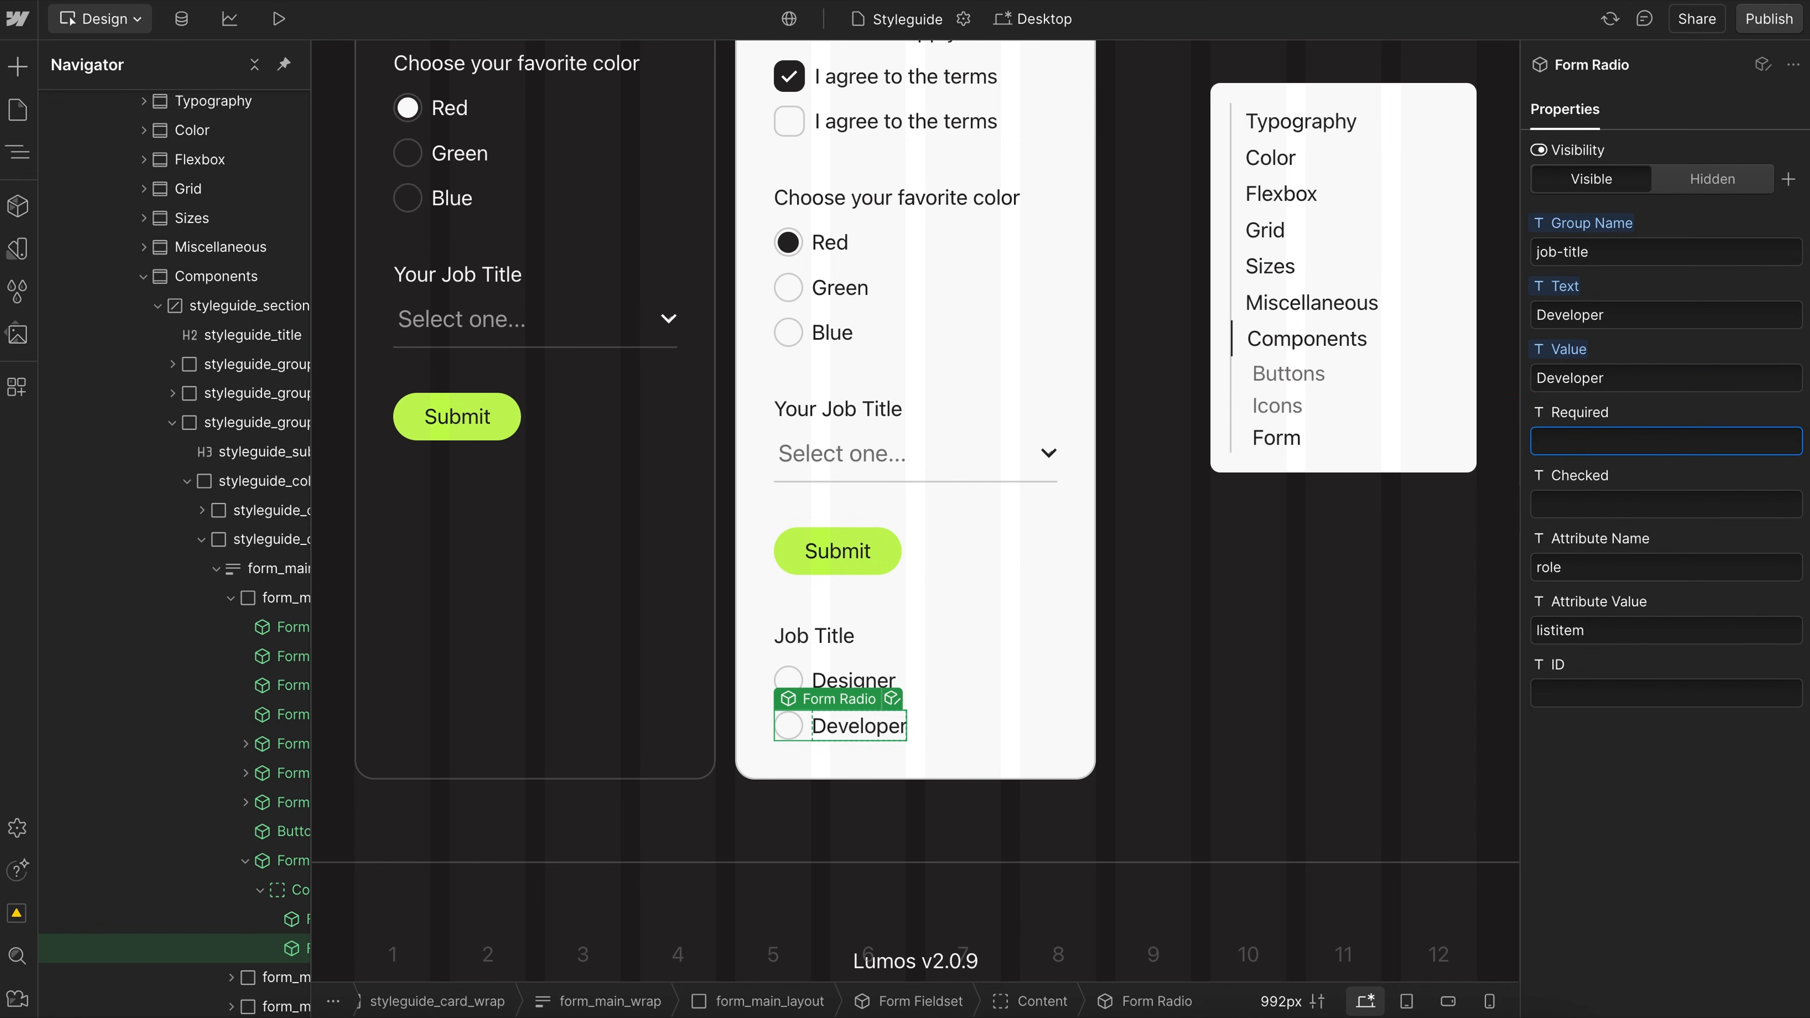
click(873, 685)
click(1595, 448)
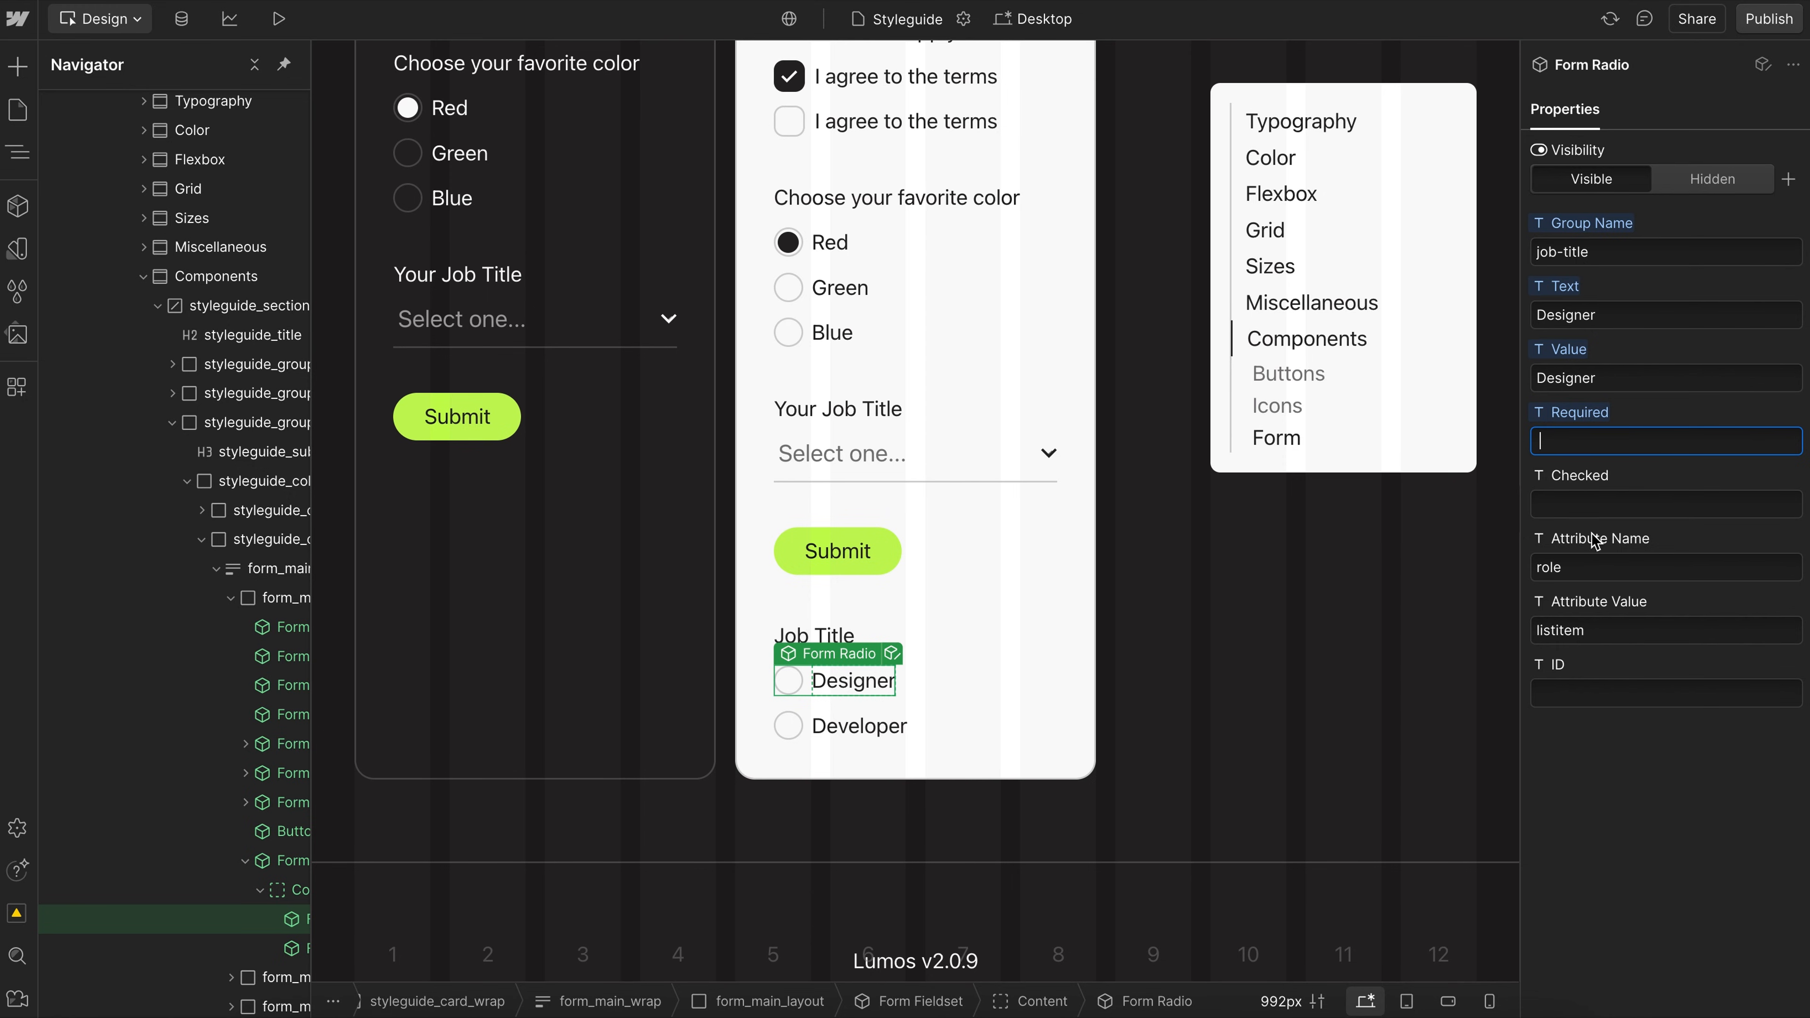
click(1572, 510)
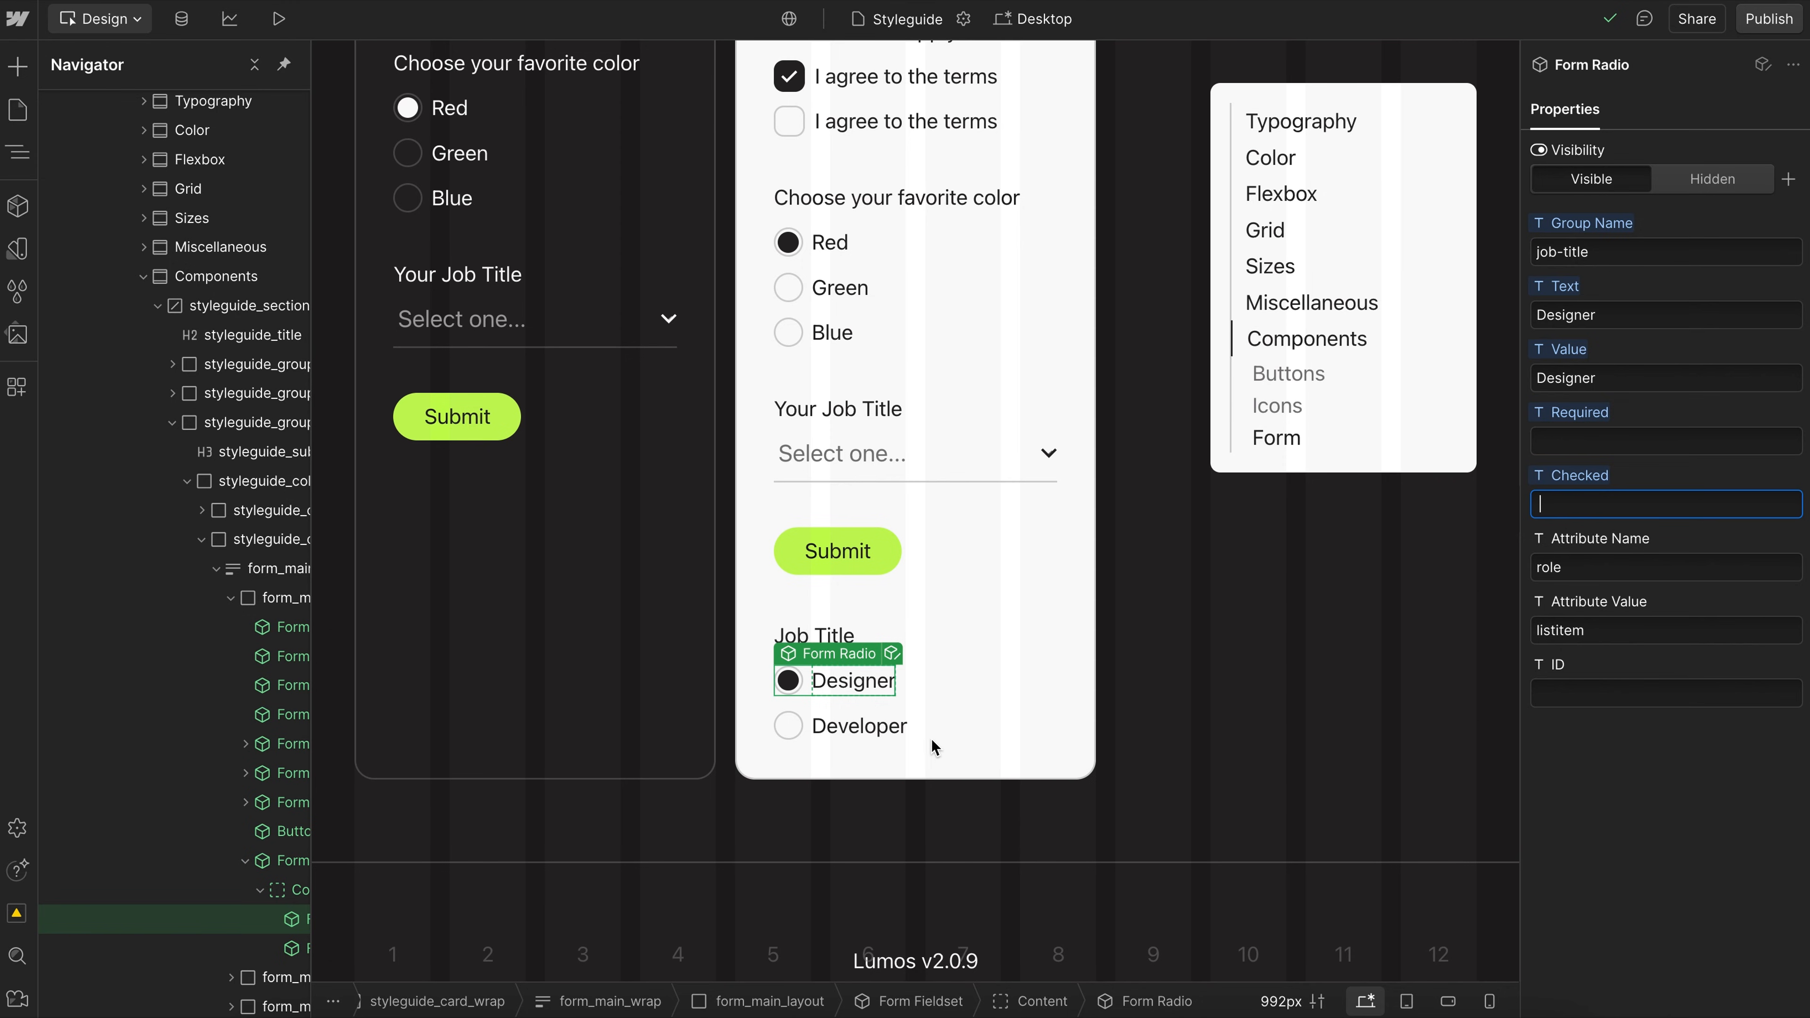
Set the first option in the "Your Job Title" select's slot to Value "Value" and Text "Designer".
click(918, 451)
scroll(128, 770, right, 3)
scroll(129, 771, down, 1)
click(122, 768)
scroll(132, 784, down, 1)
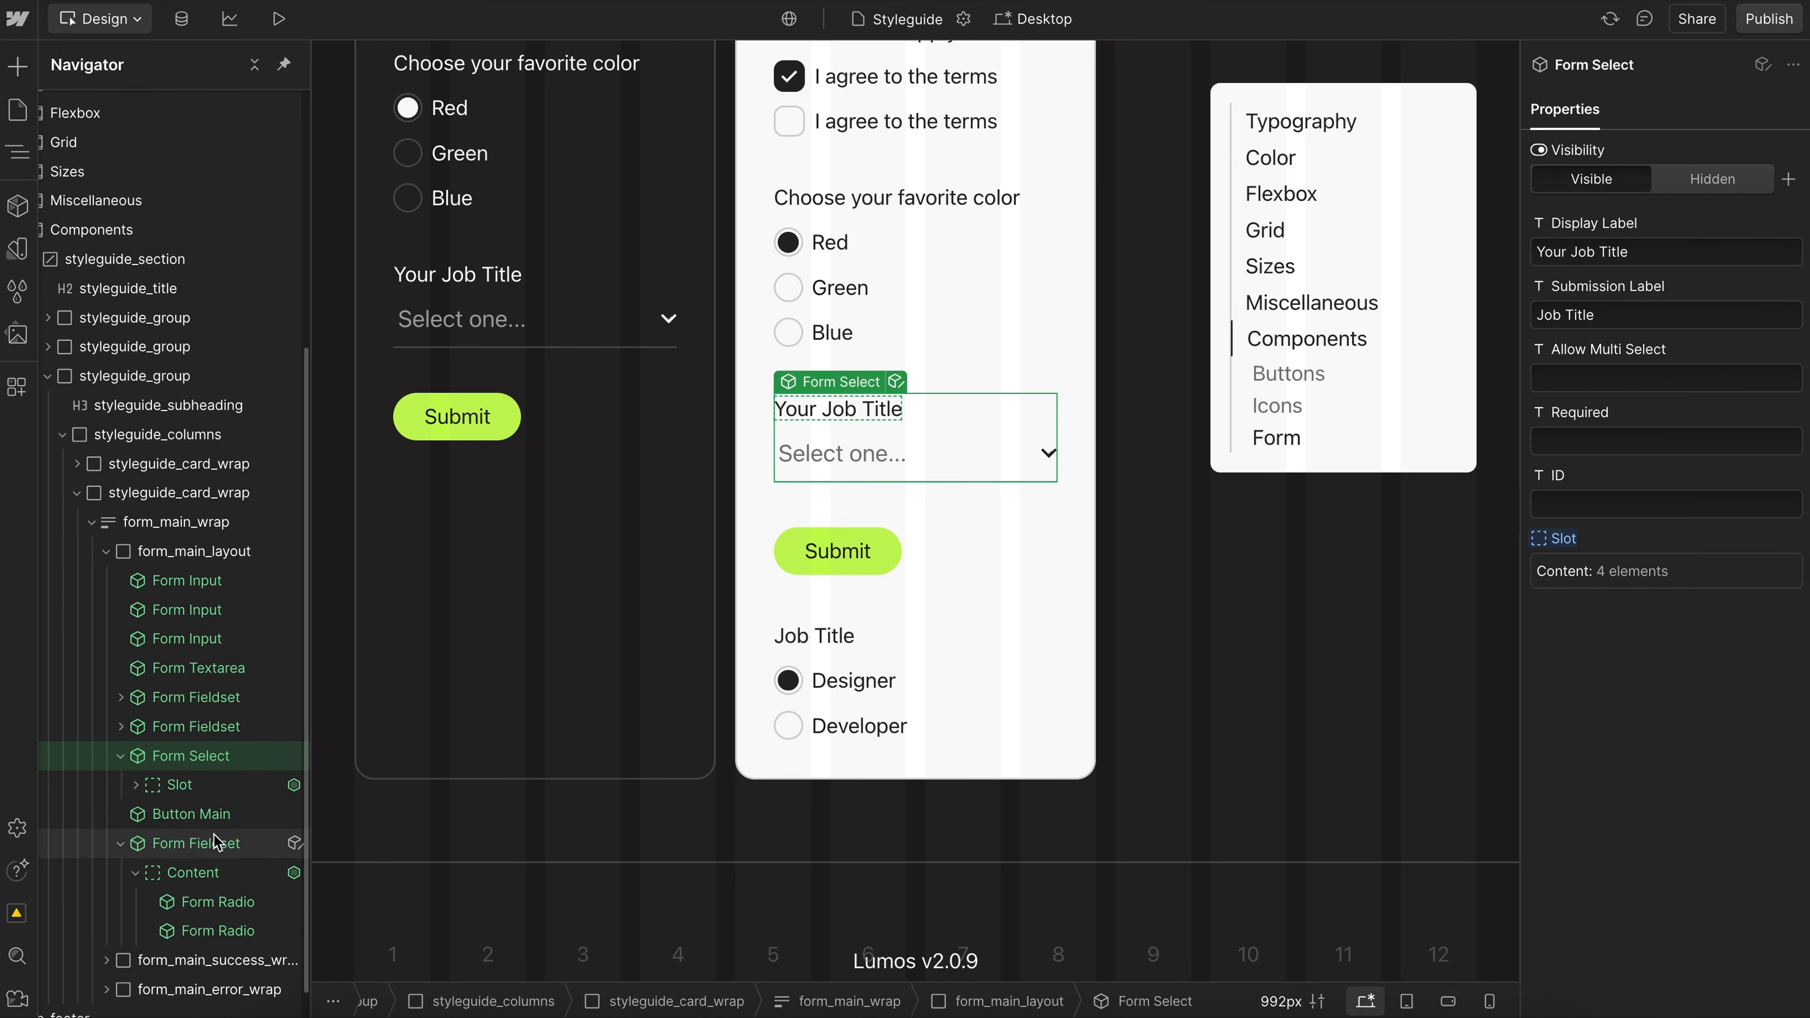
click(135, 785)
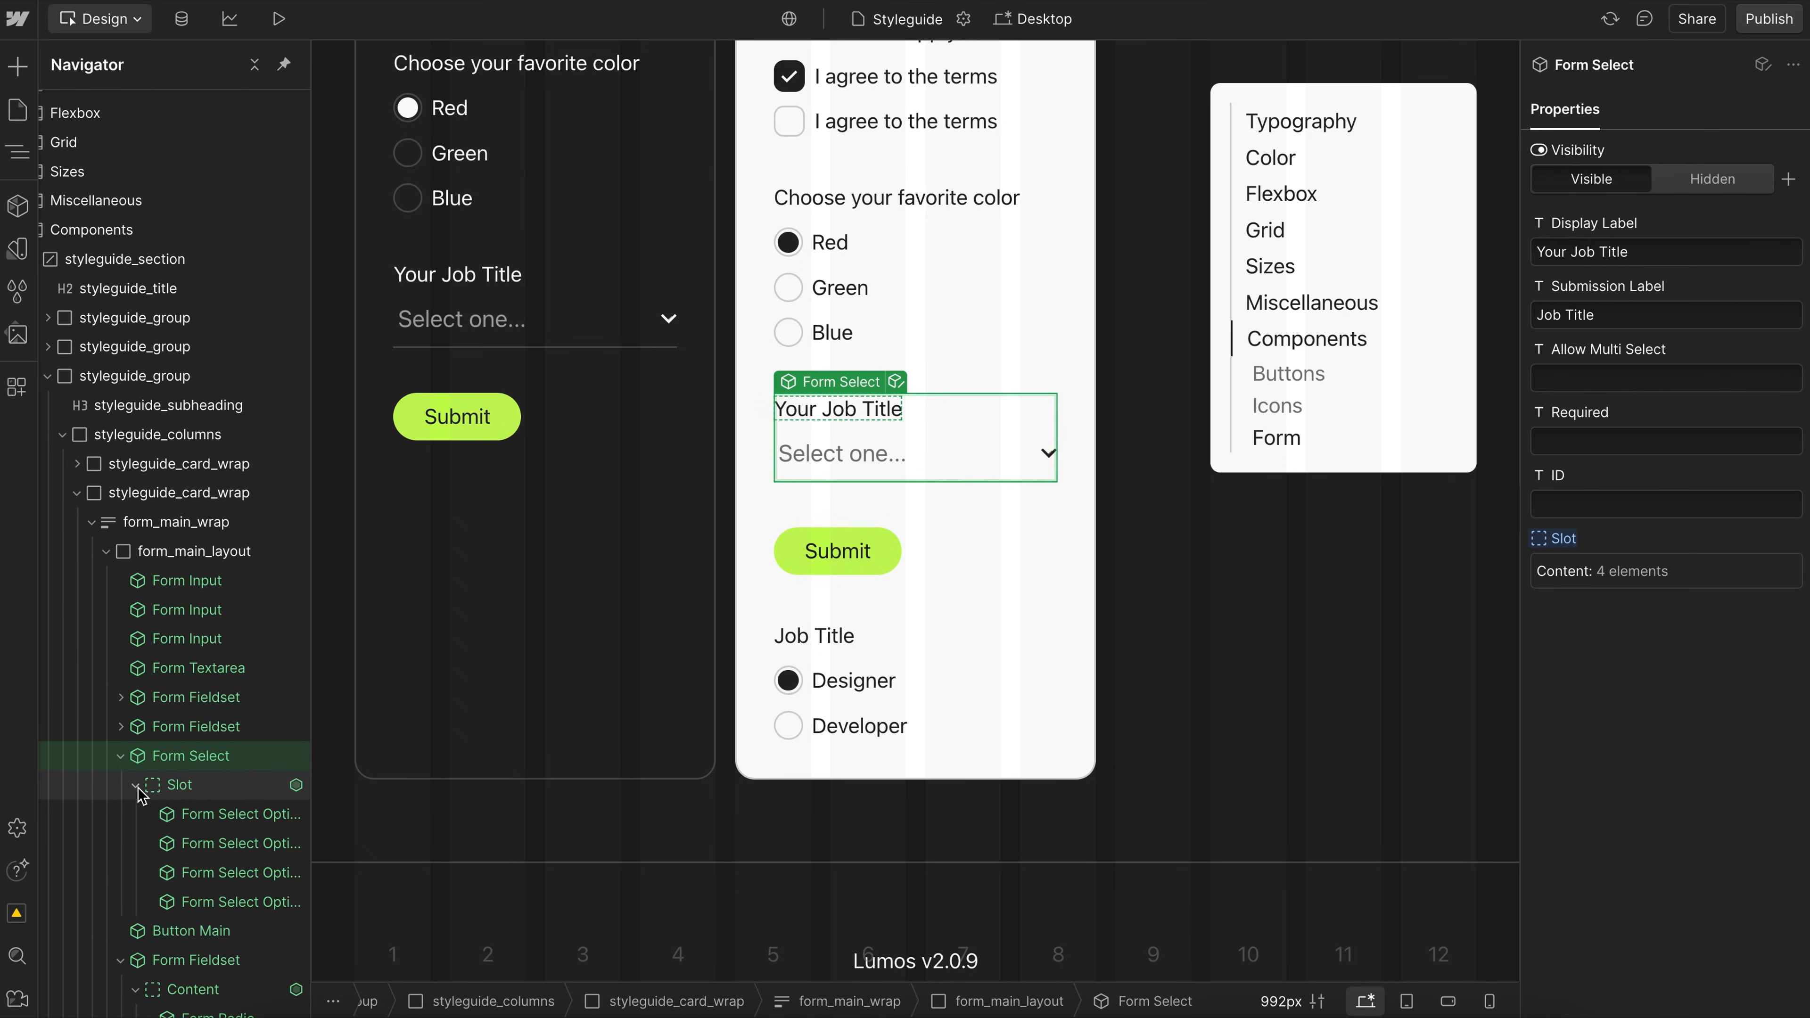
click(247, 815)
scroll(247, 817, down, 1)
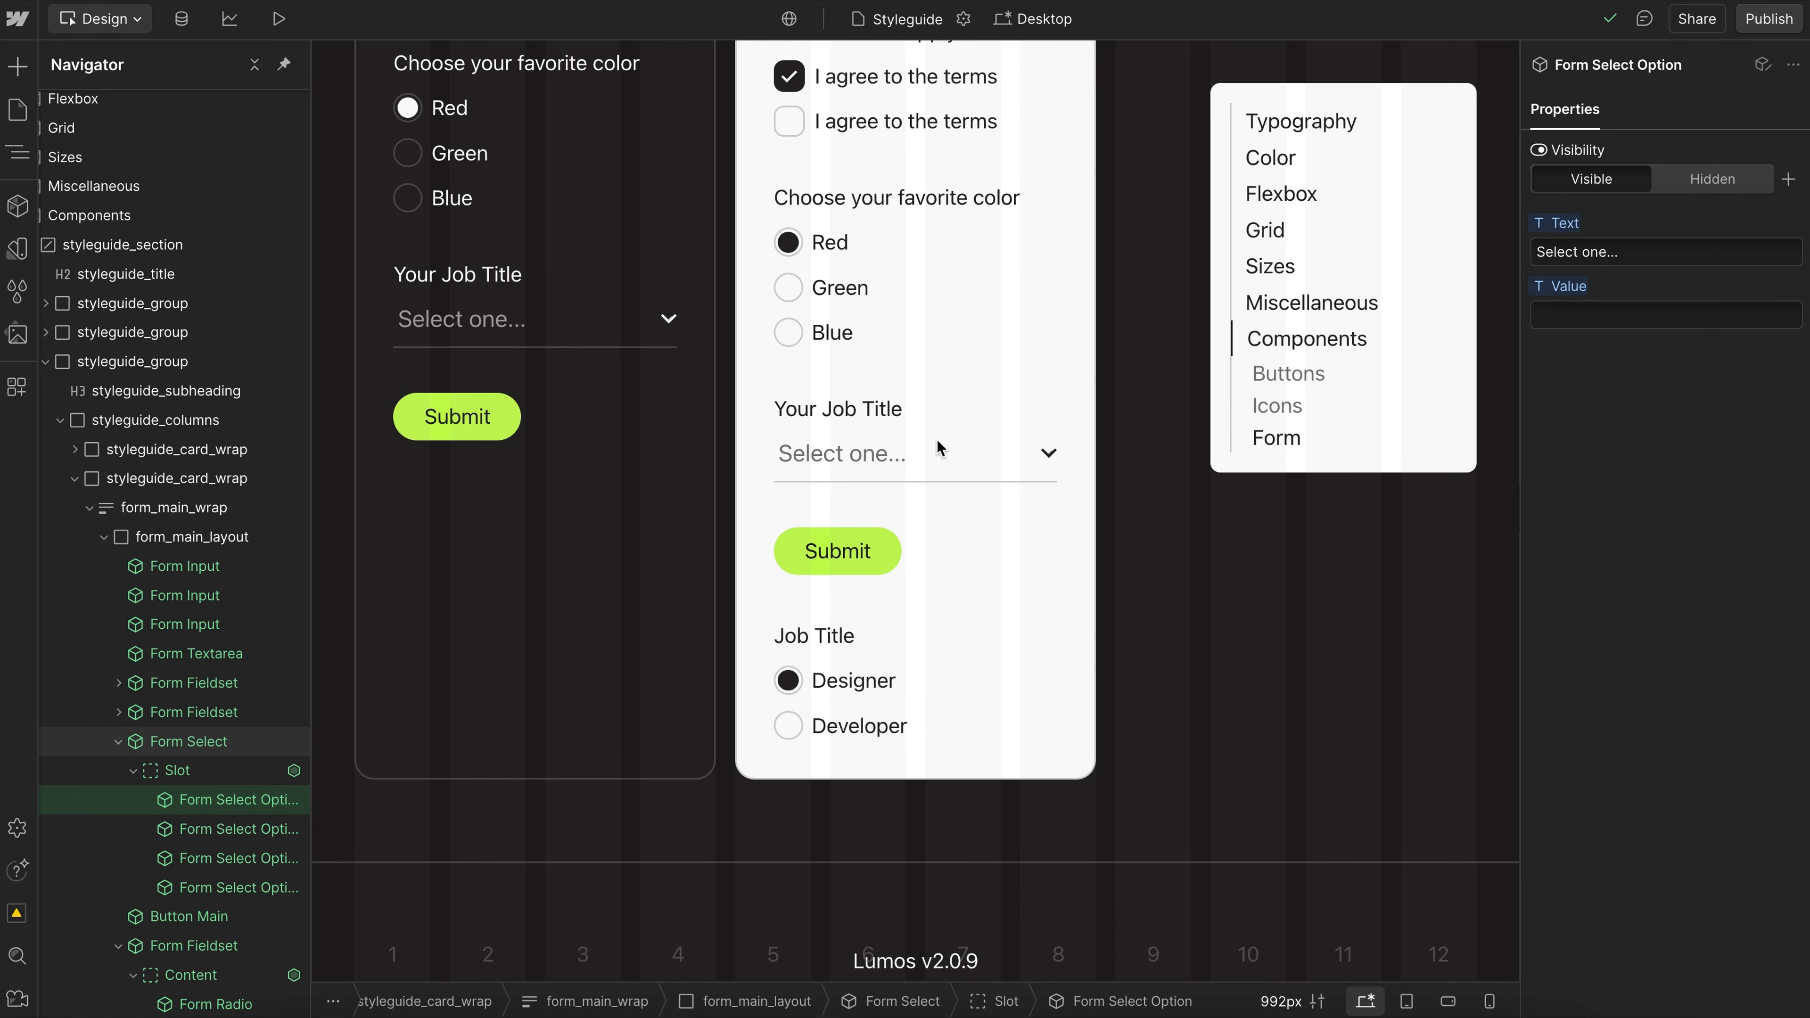
click(1625, 319)
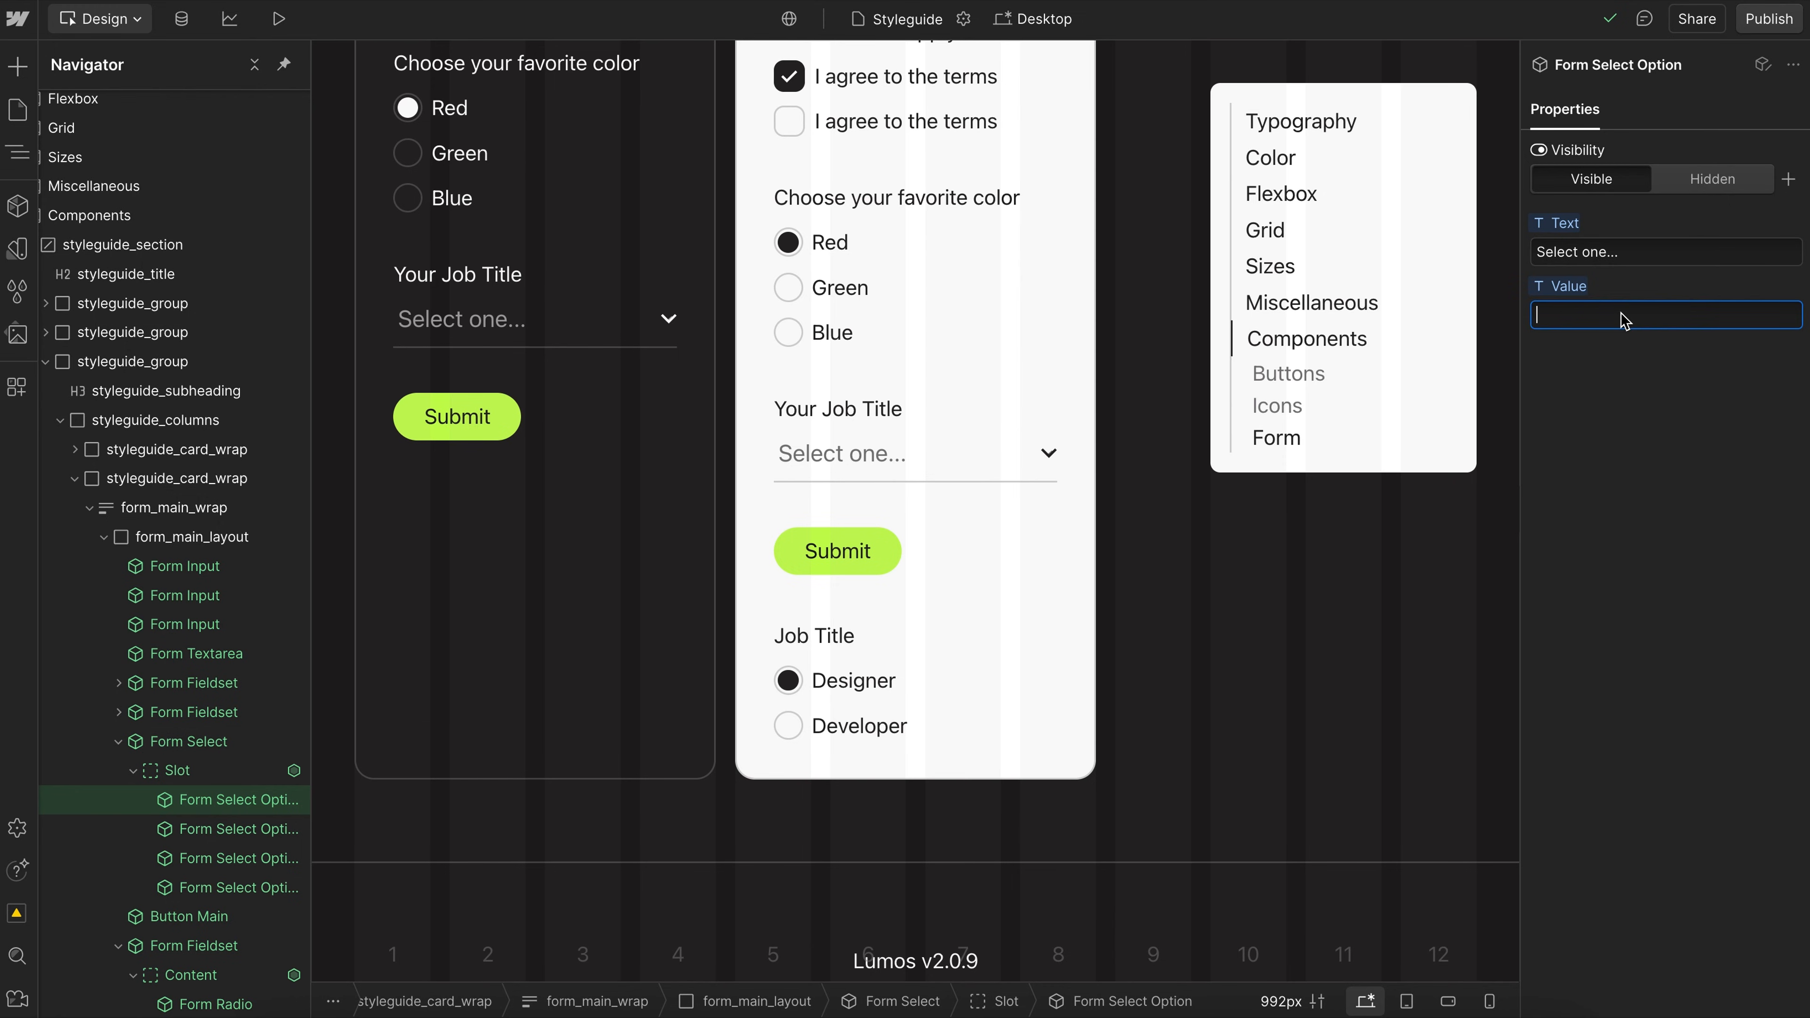
text(Value)
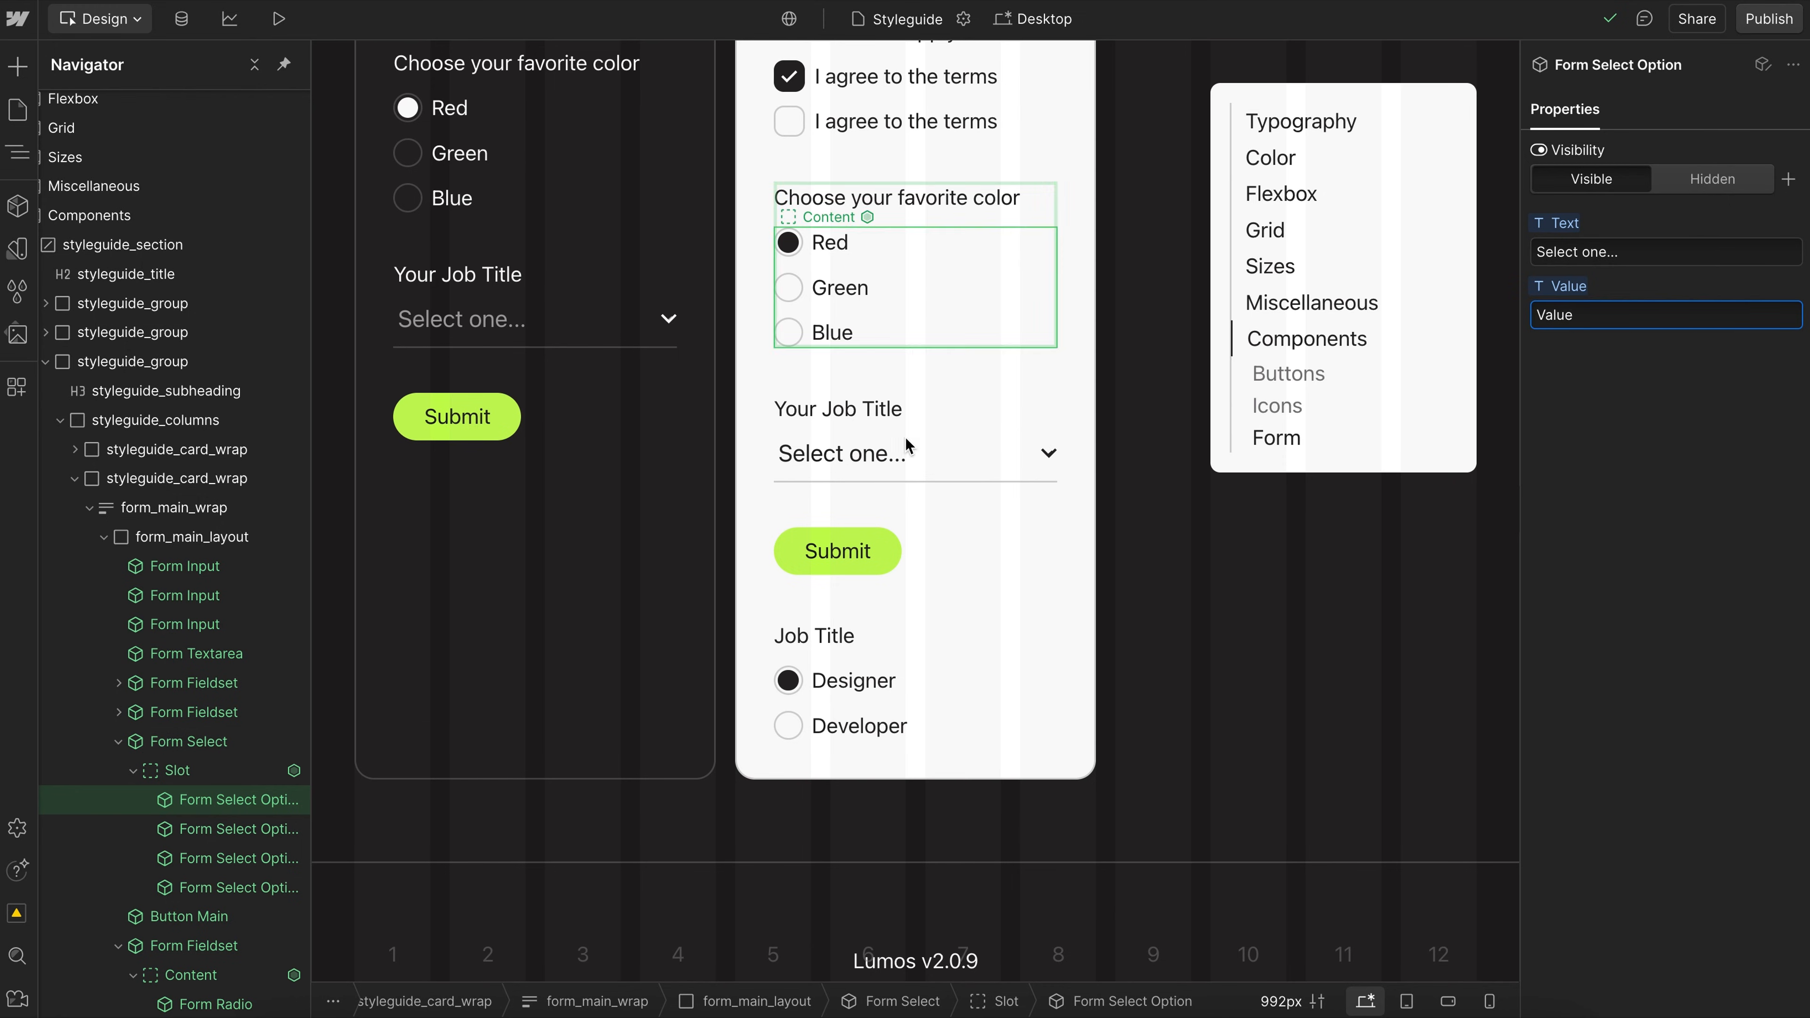
triple_click(1627, 256)
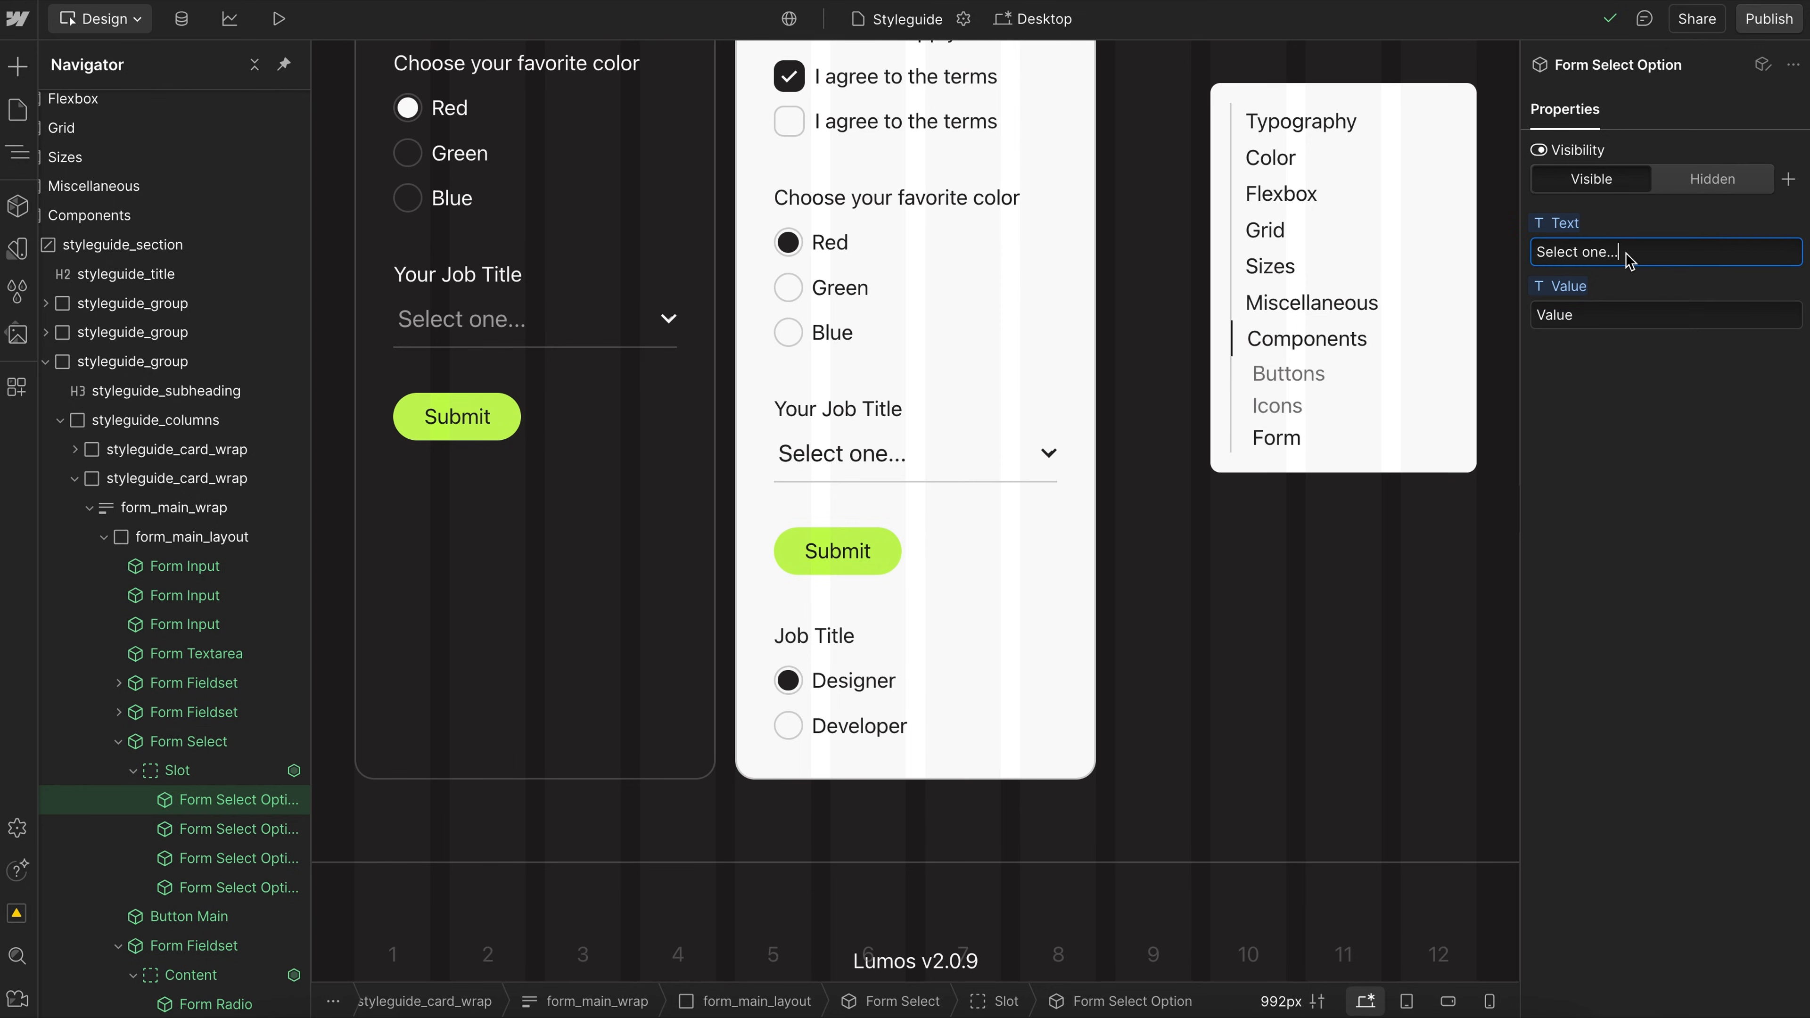
text(Designer)
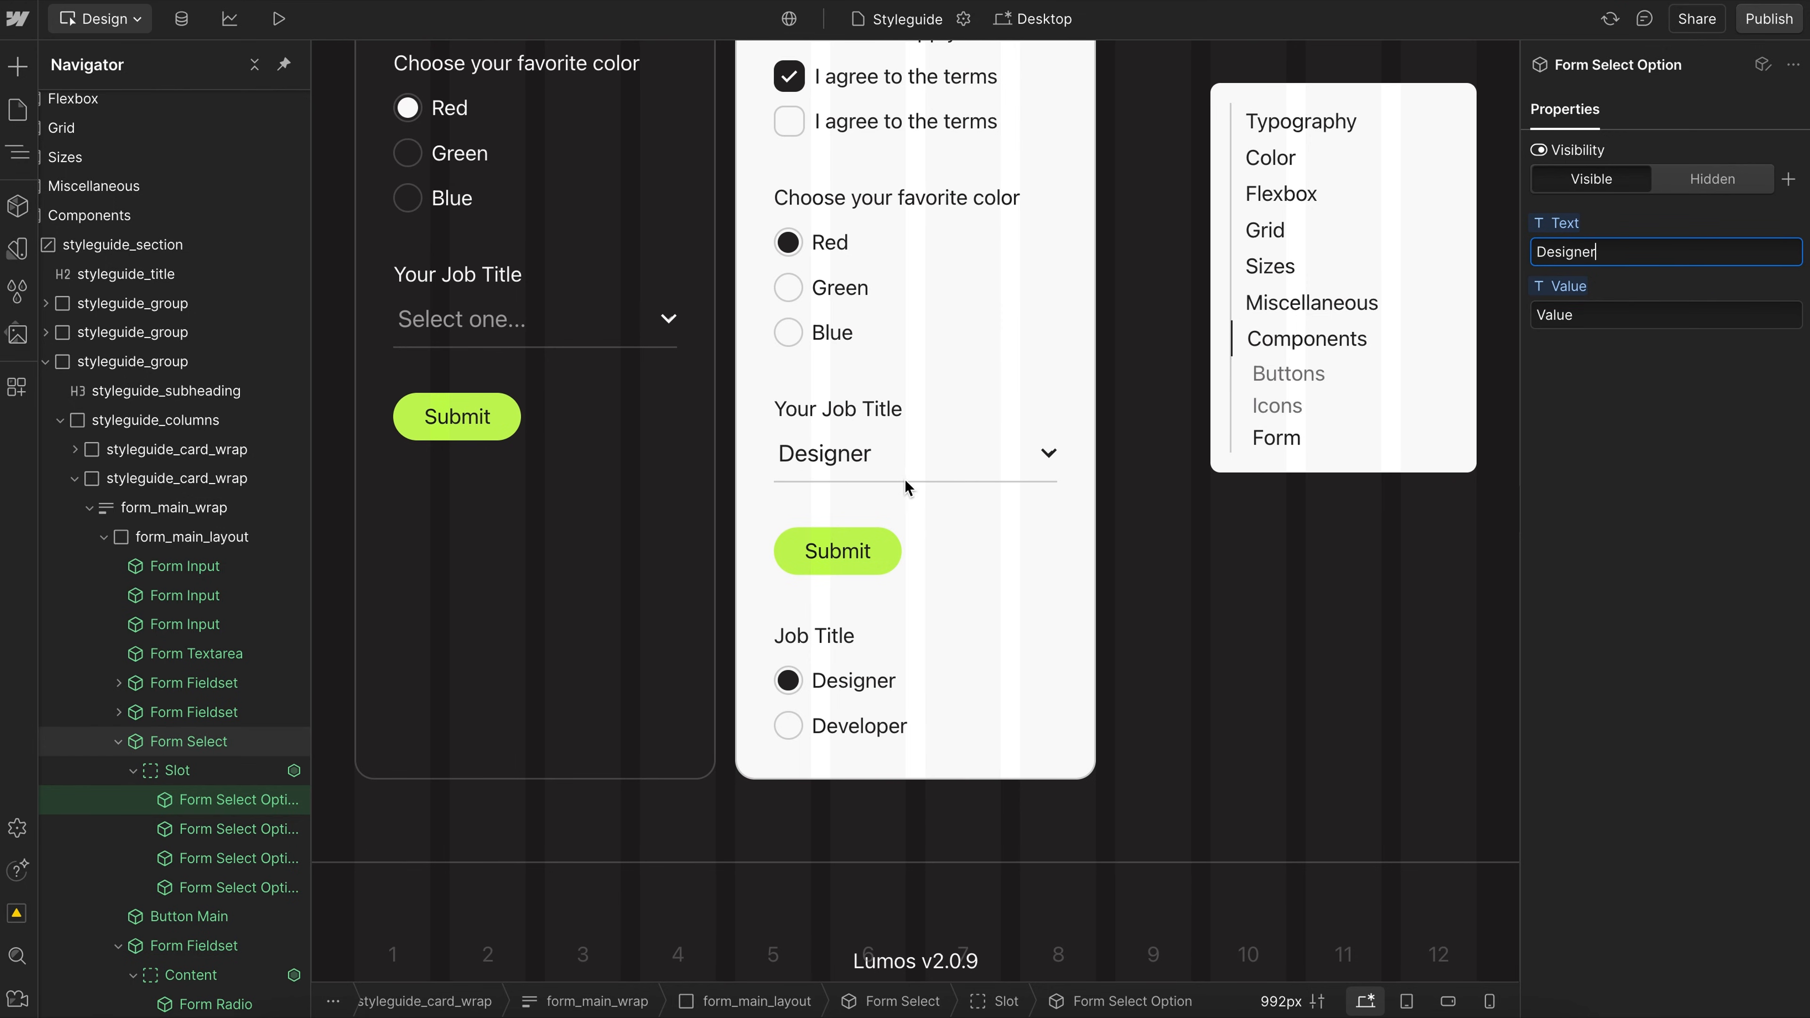
Clear the first select option's Value and set its Text to "Select one..." as a placeholder.
alt+click(1560, 286)
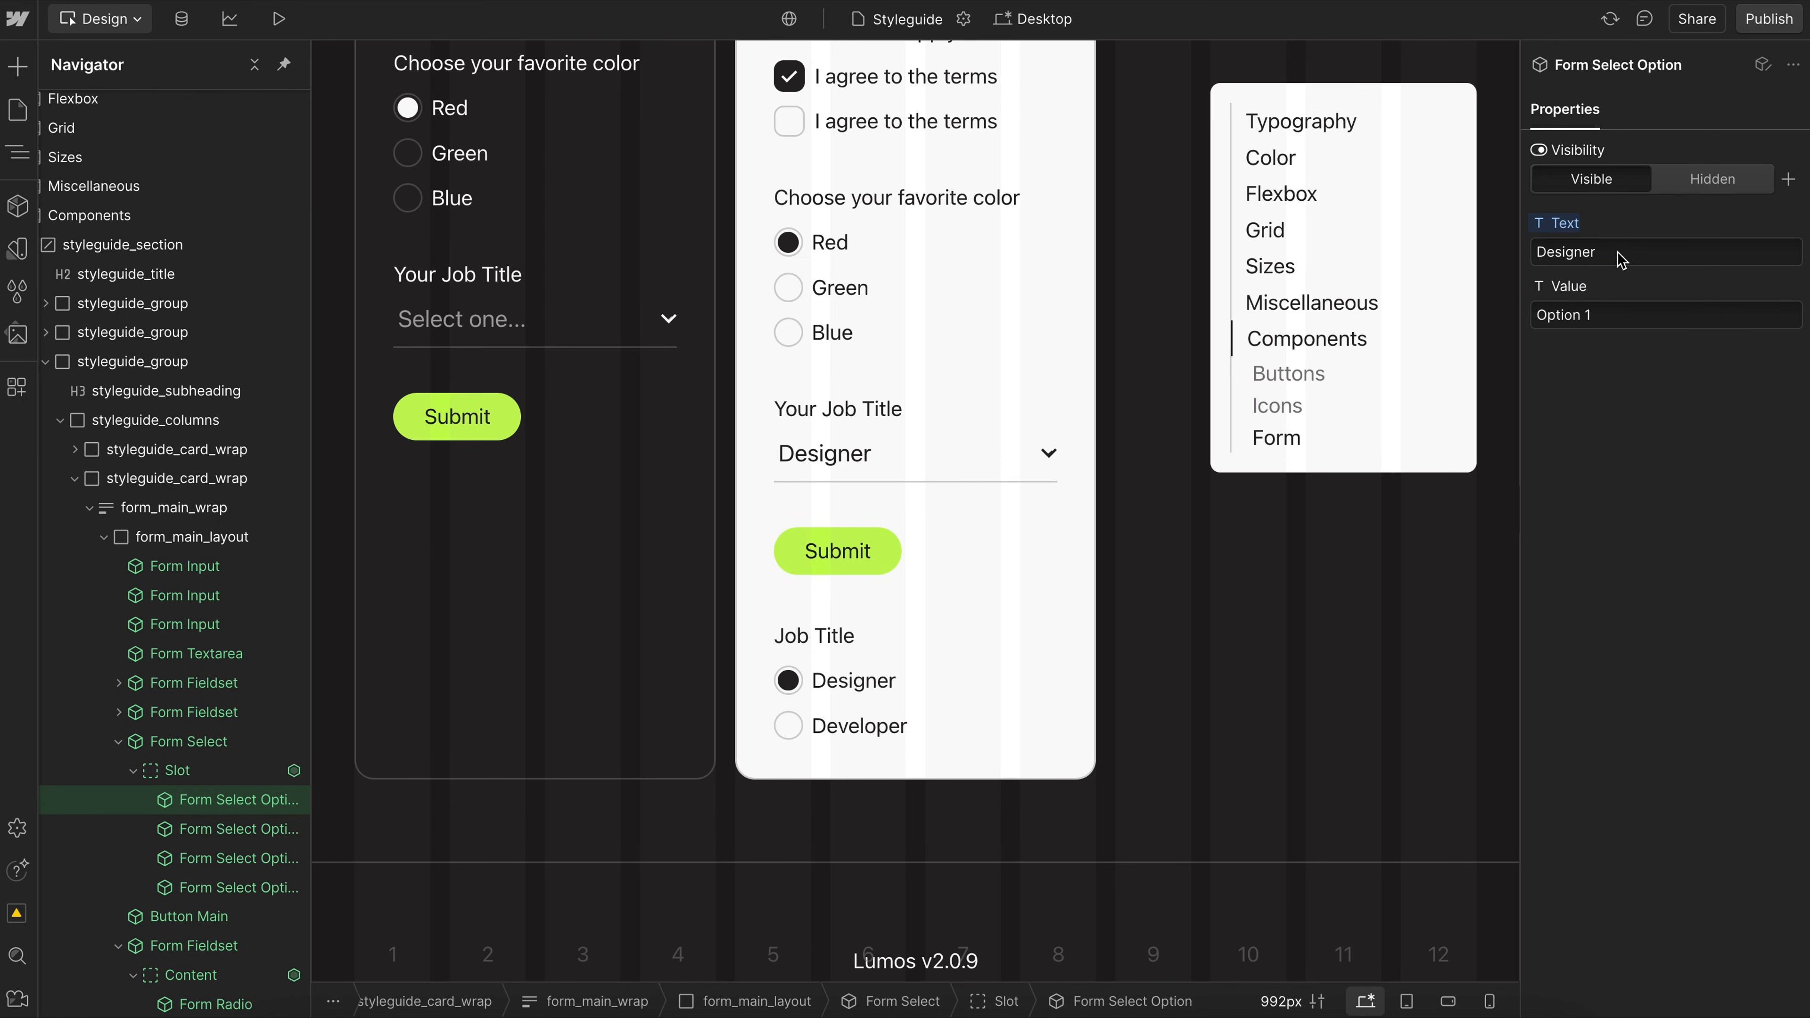
click(1616, 314)
key(ctrl+a)
key(BackSpace)
click(1613, 254)
key(ctrl+a)
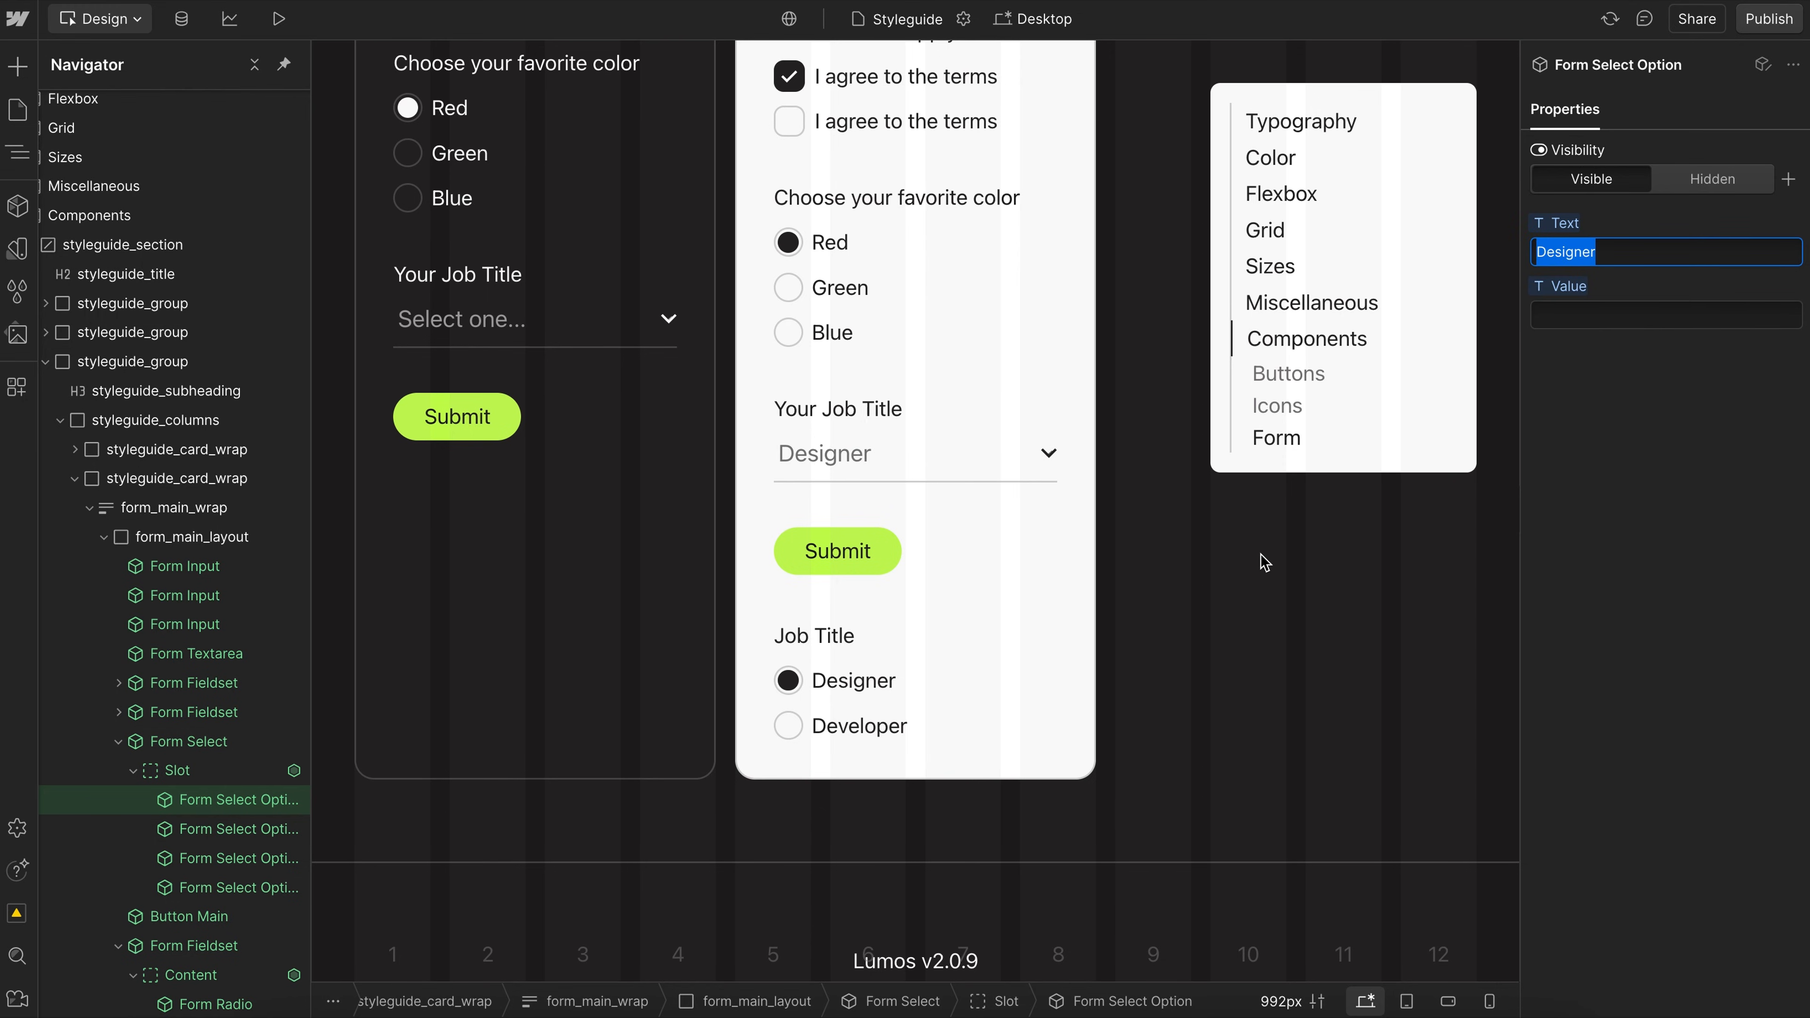
text(Select )
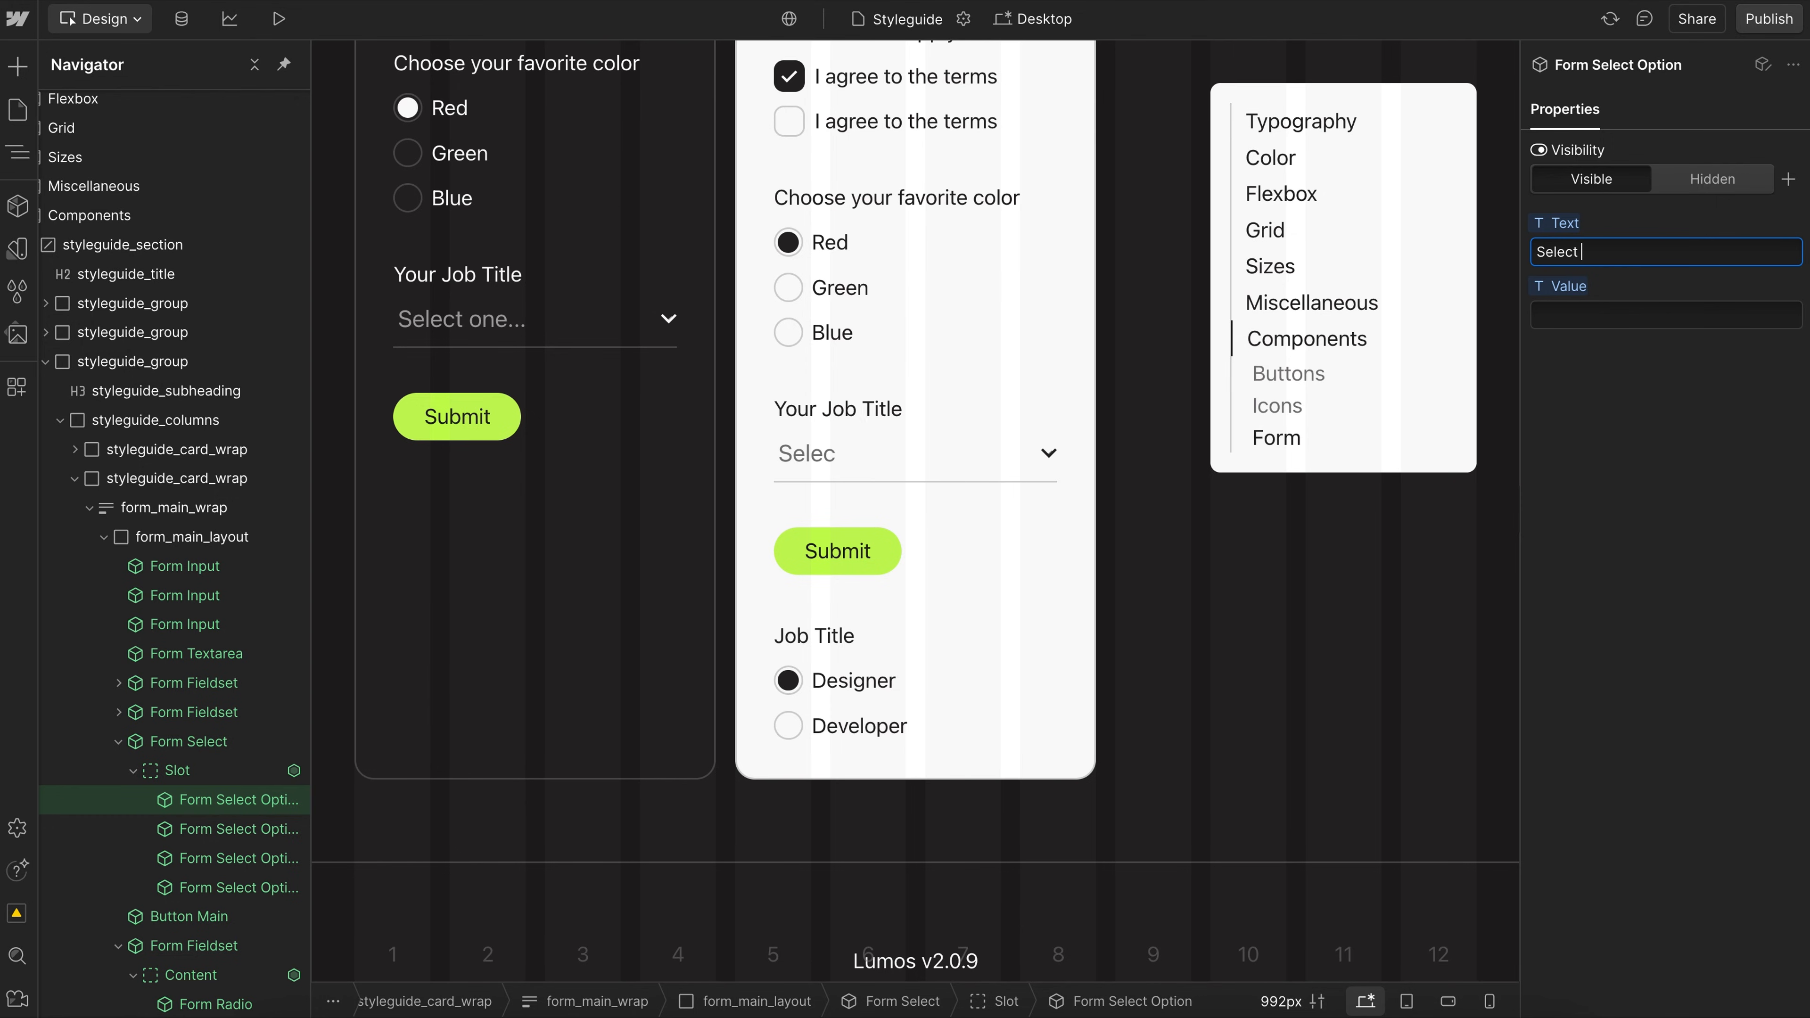
text(one...)
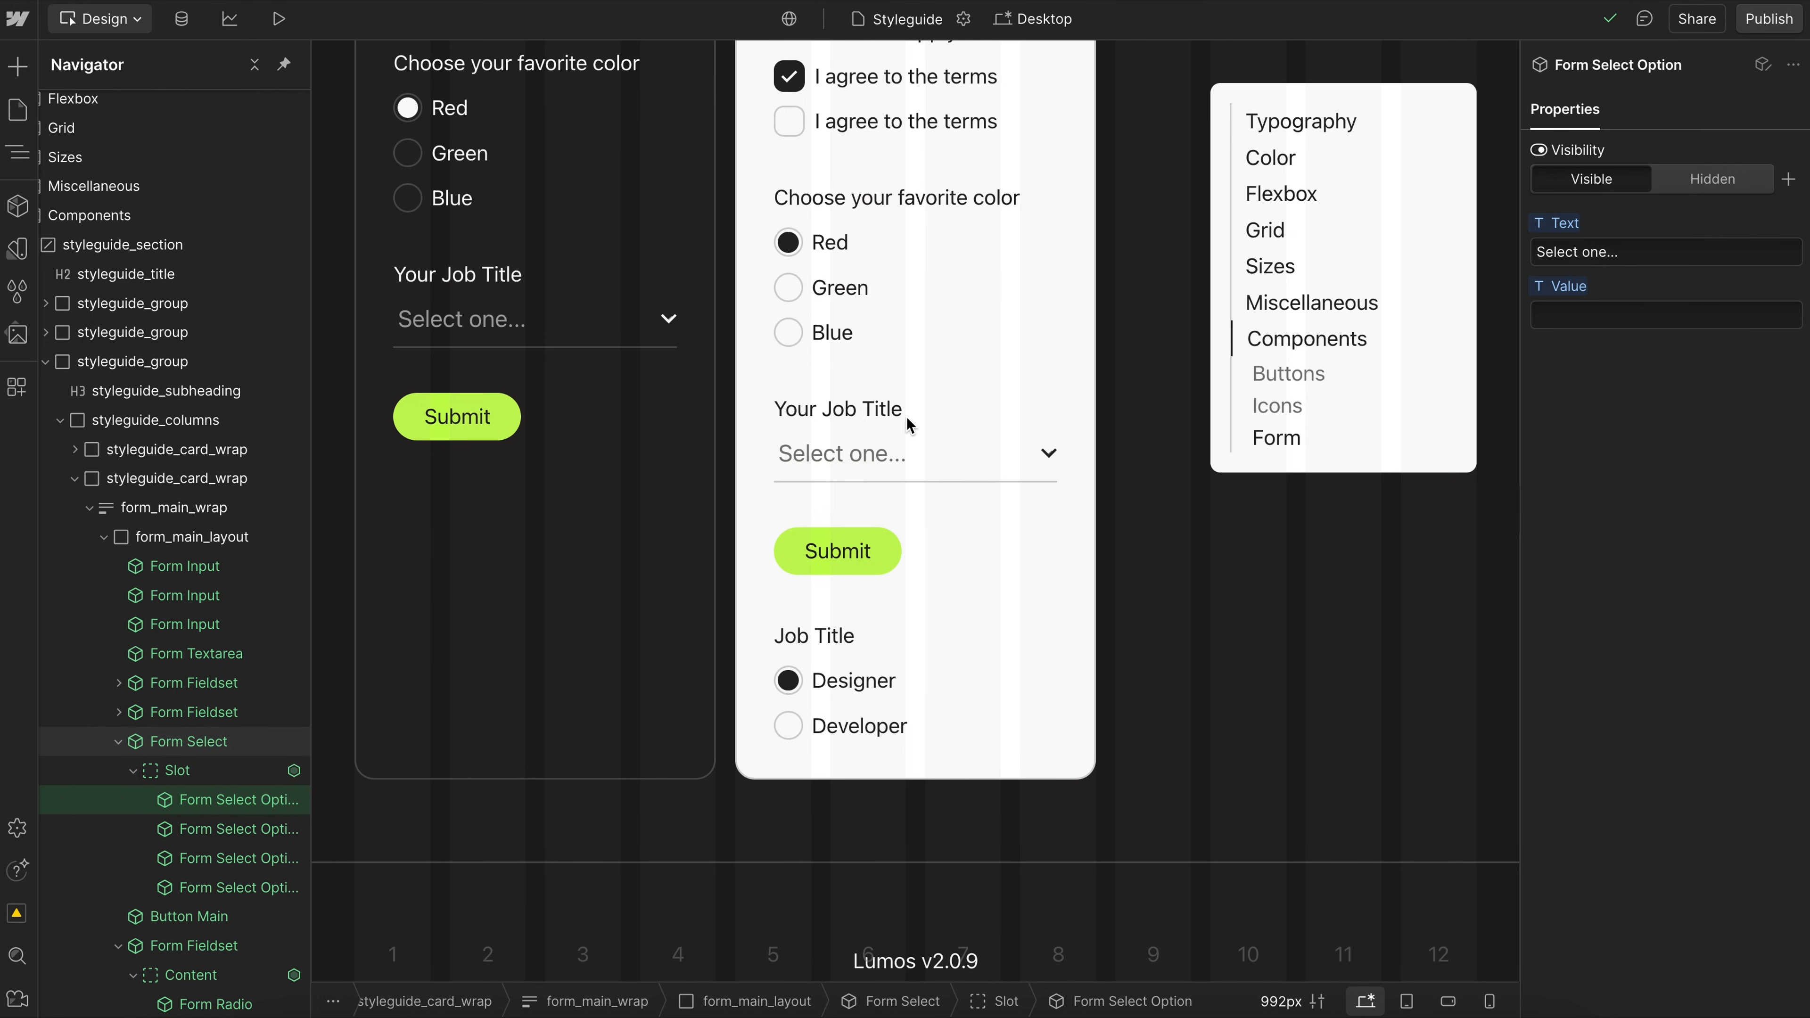
Try enabling Allow Multi Select on the "Your Job Title" select, and reset the property.
click(890, 413)
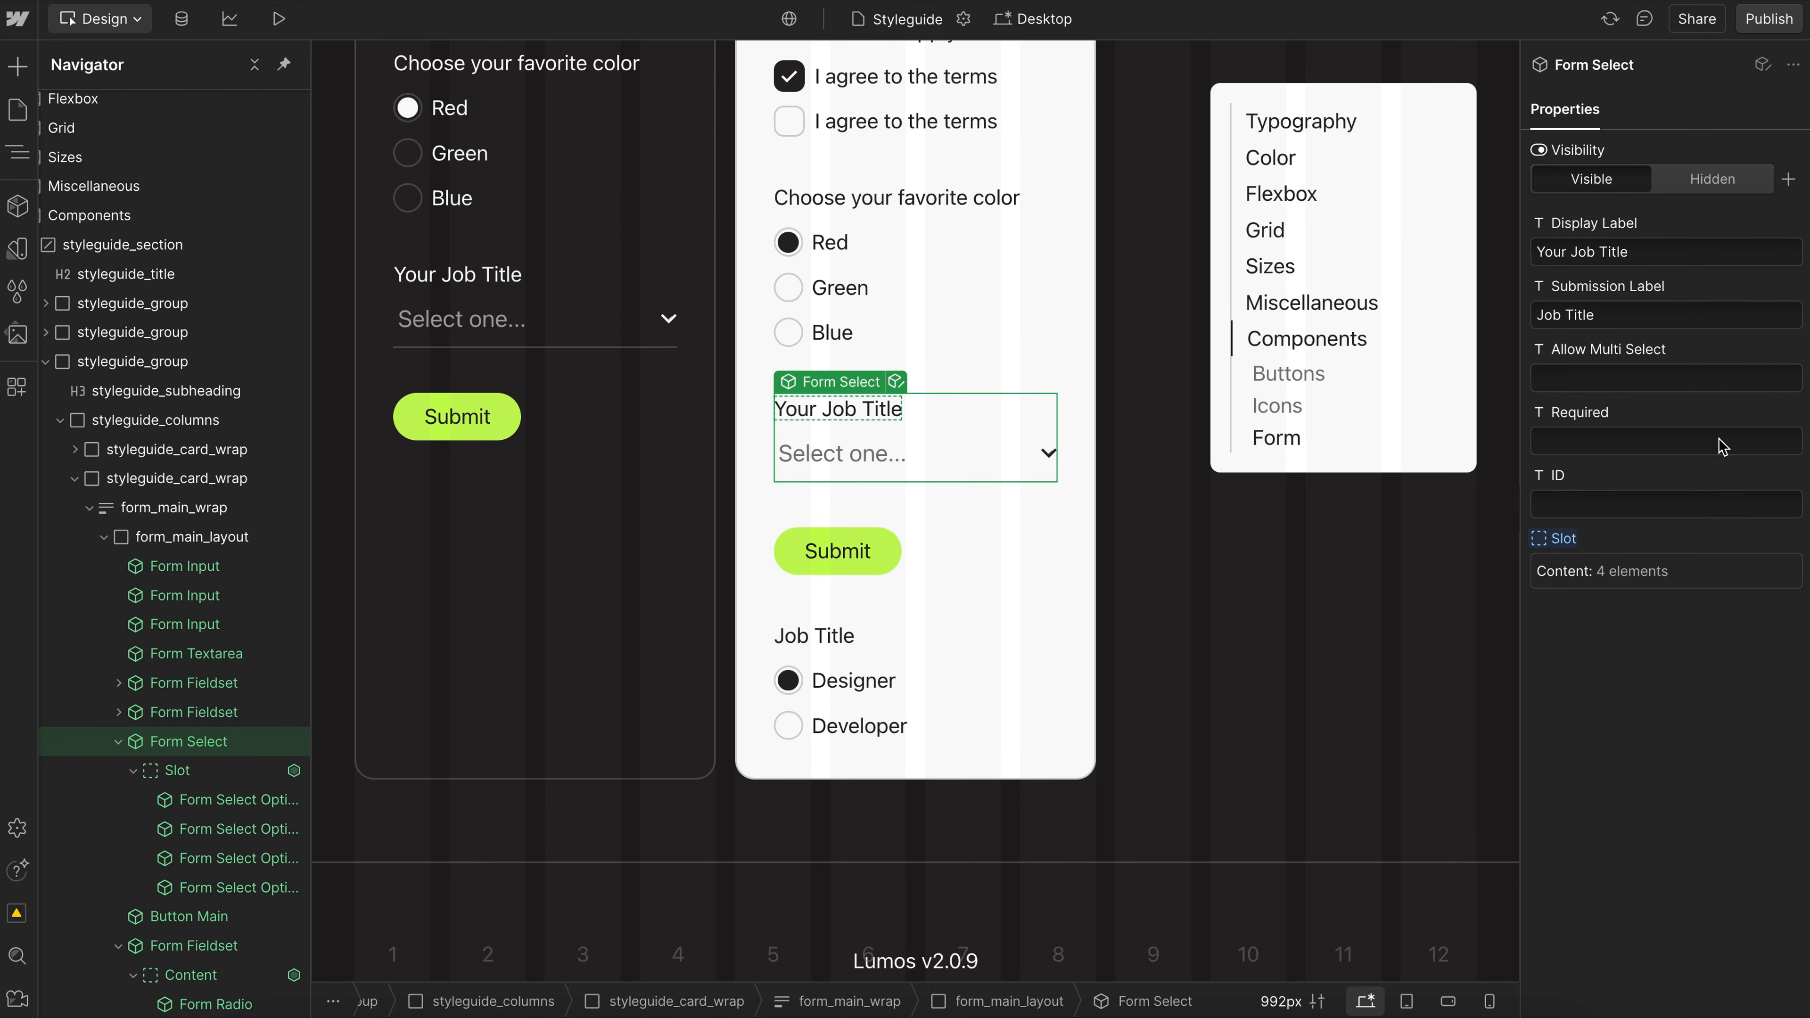
click(1599, 388)
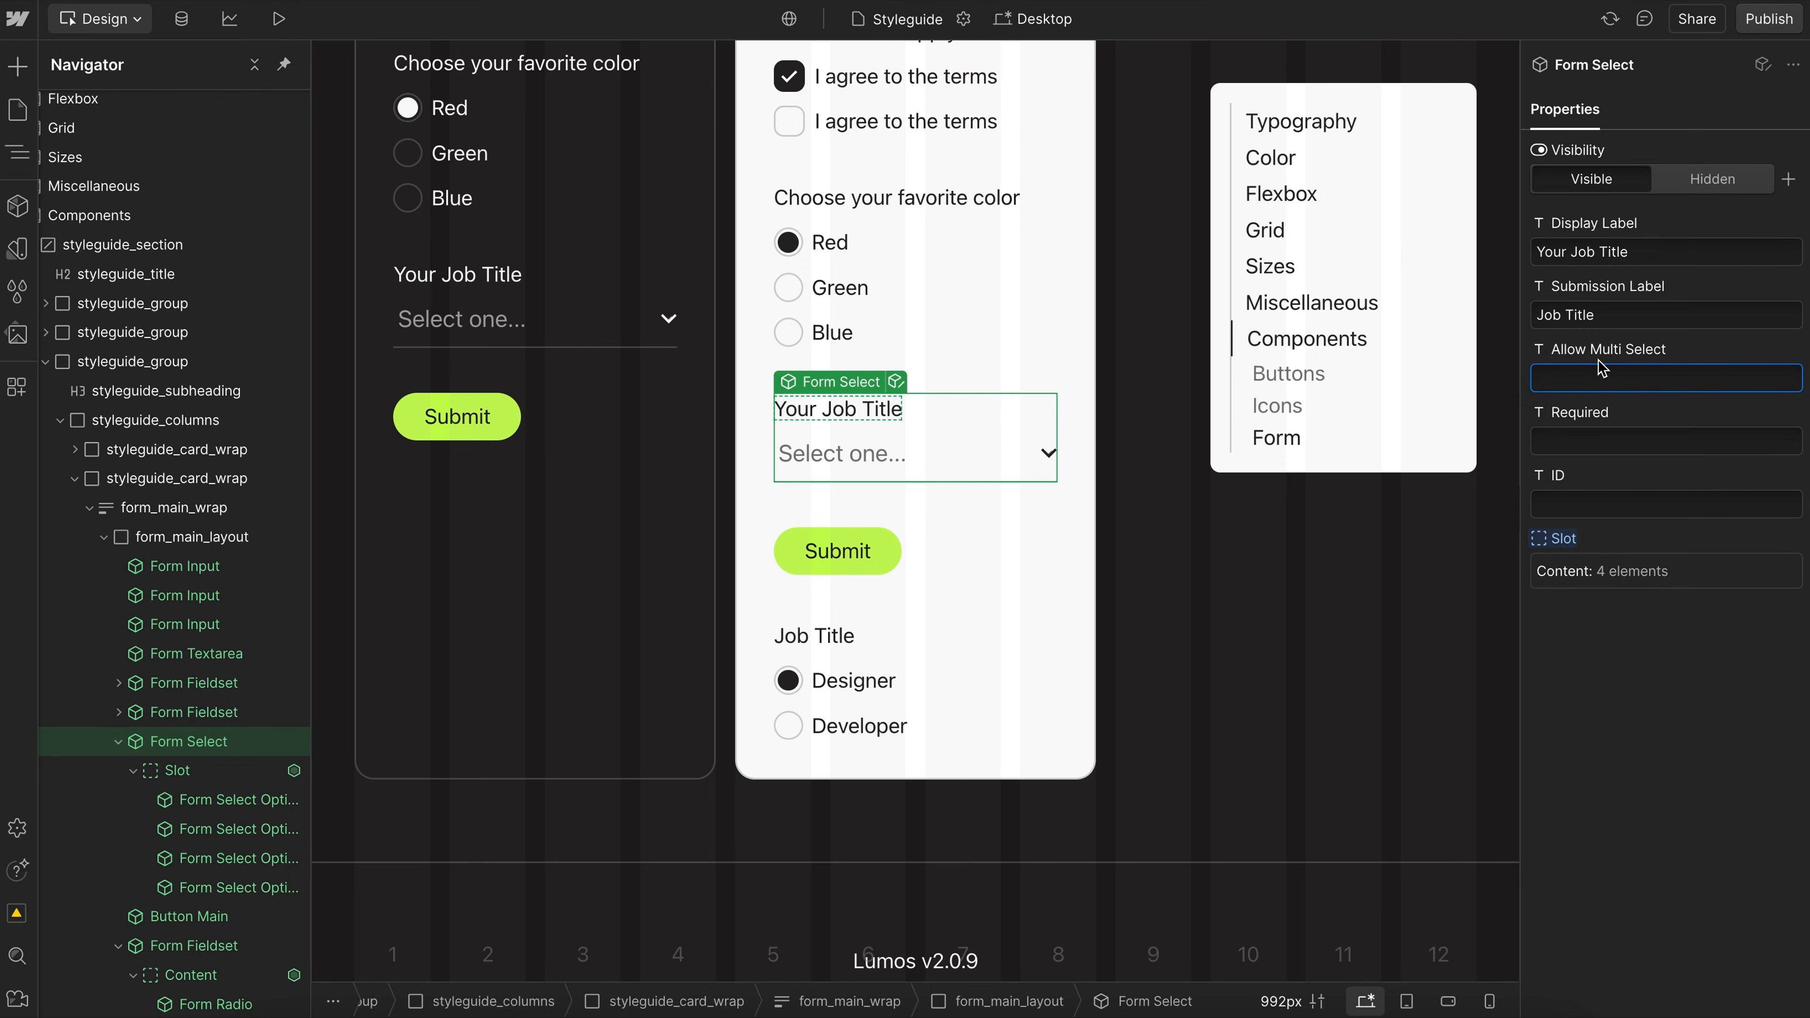
scroll(955, 443, down, 3)
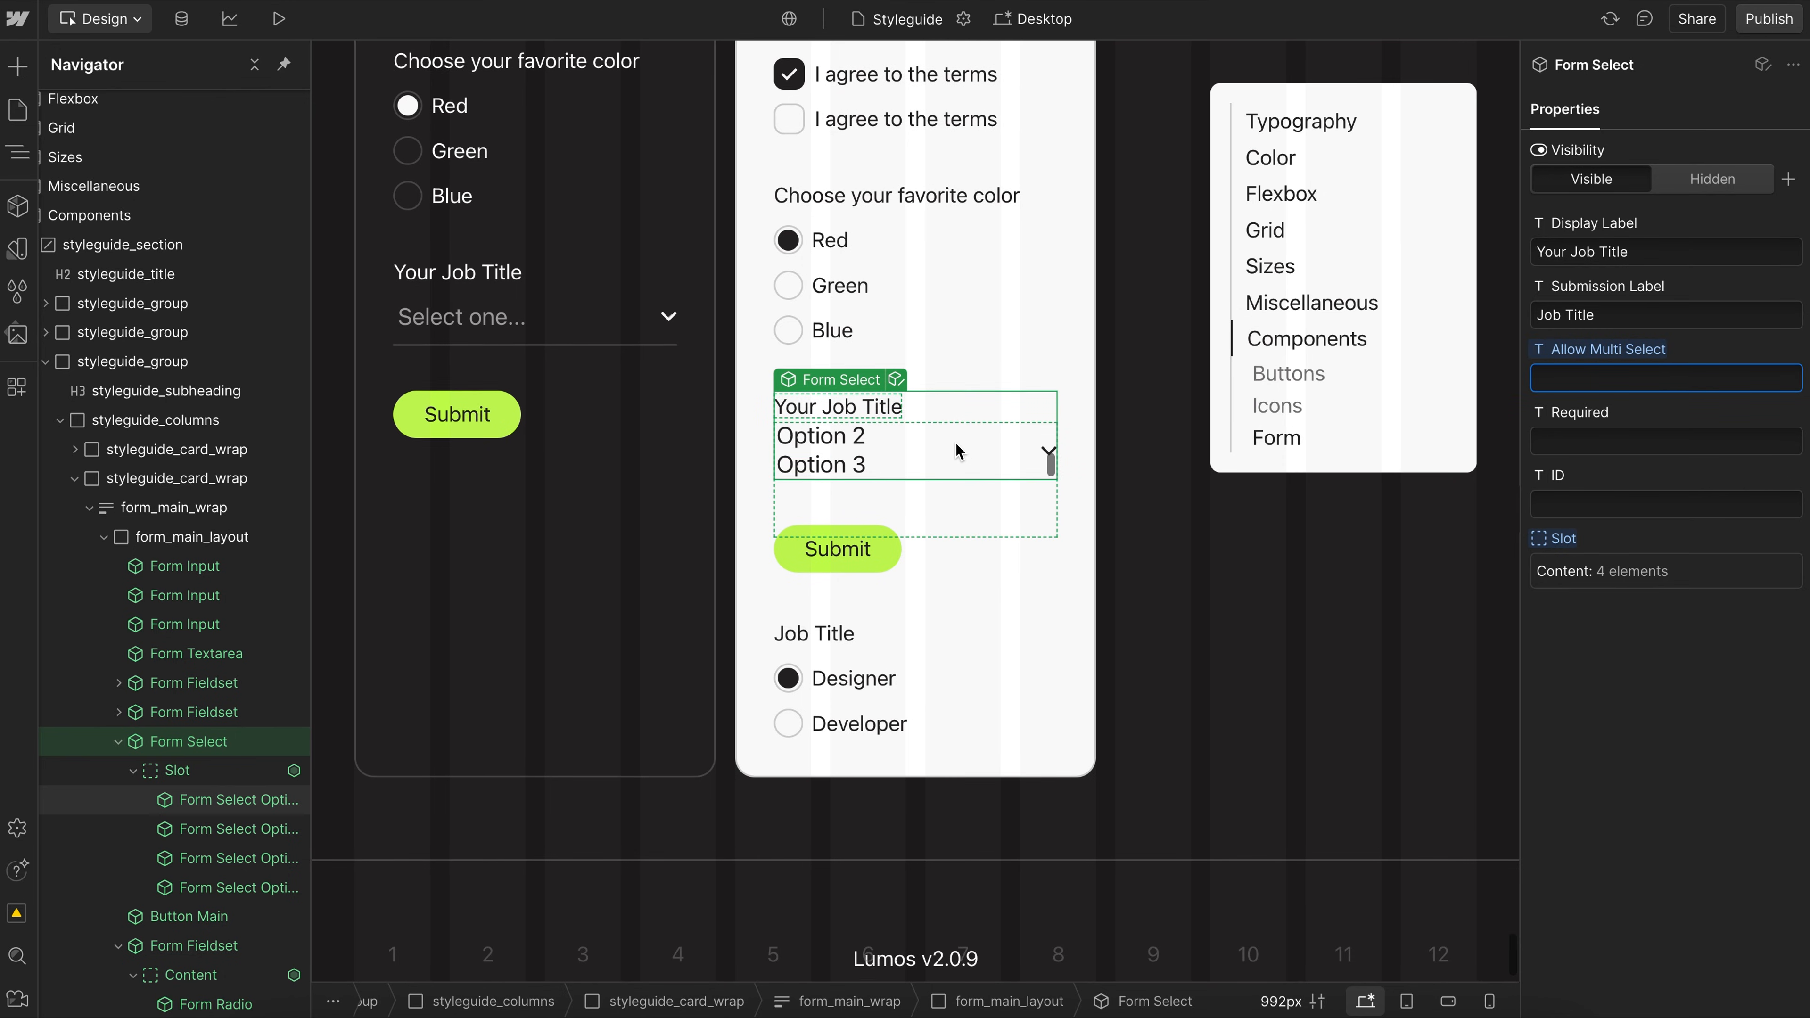
click(1604, 351)
click(1603, 382)
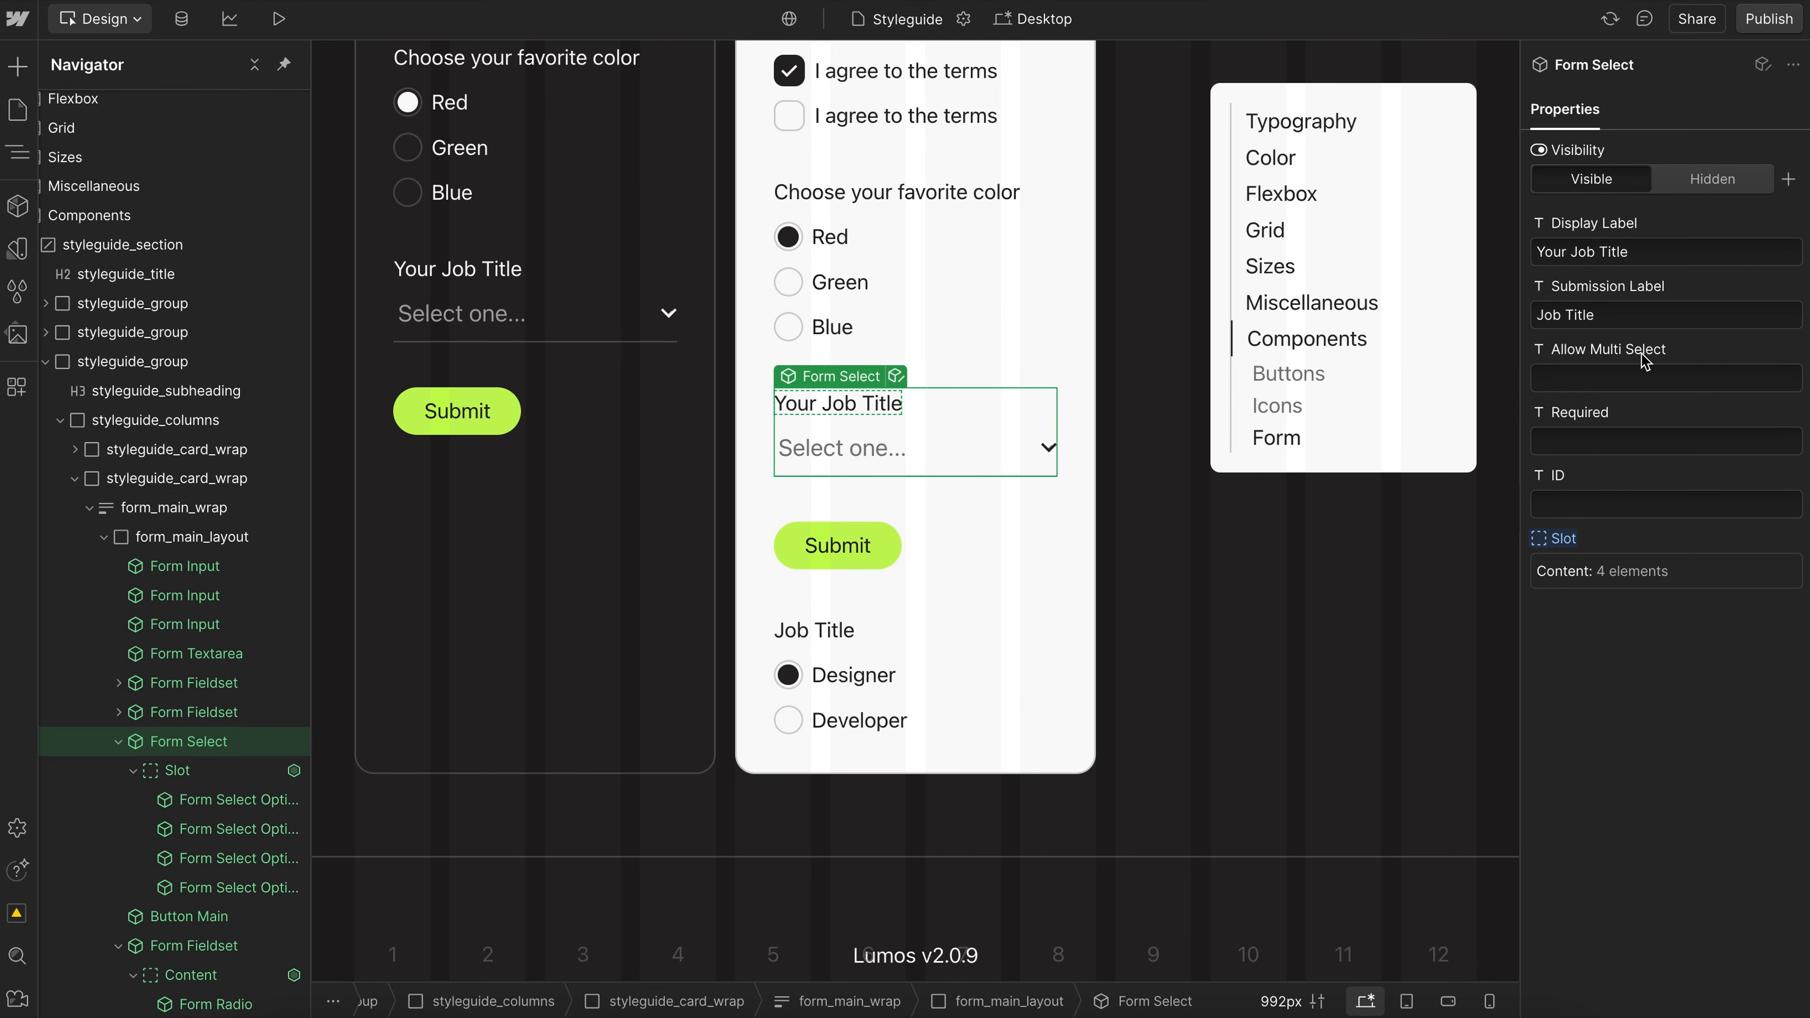
Examine the select's slot and the Text and Value properties of its second option.
click(1609, 315)
click(205, 774)
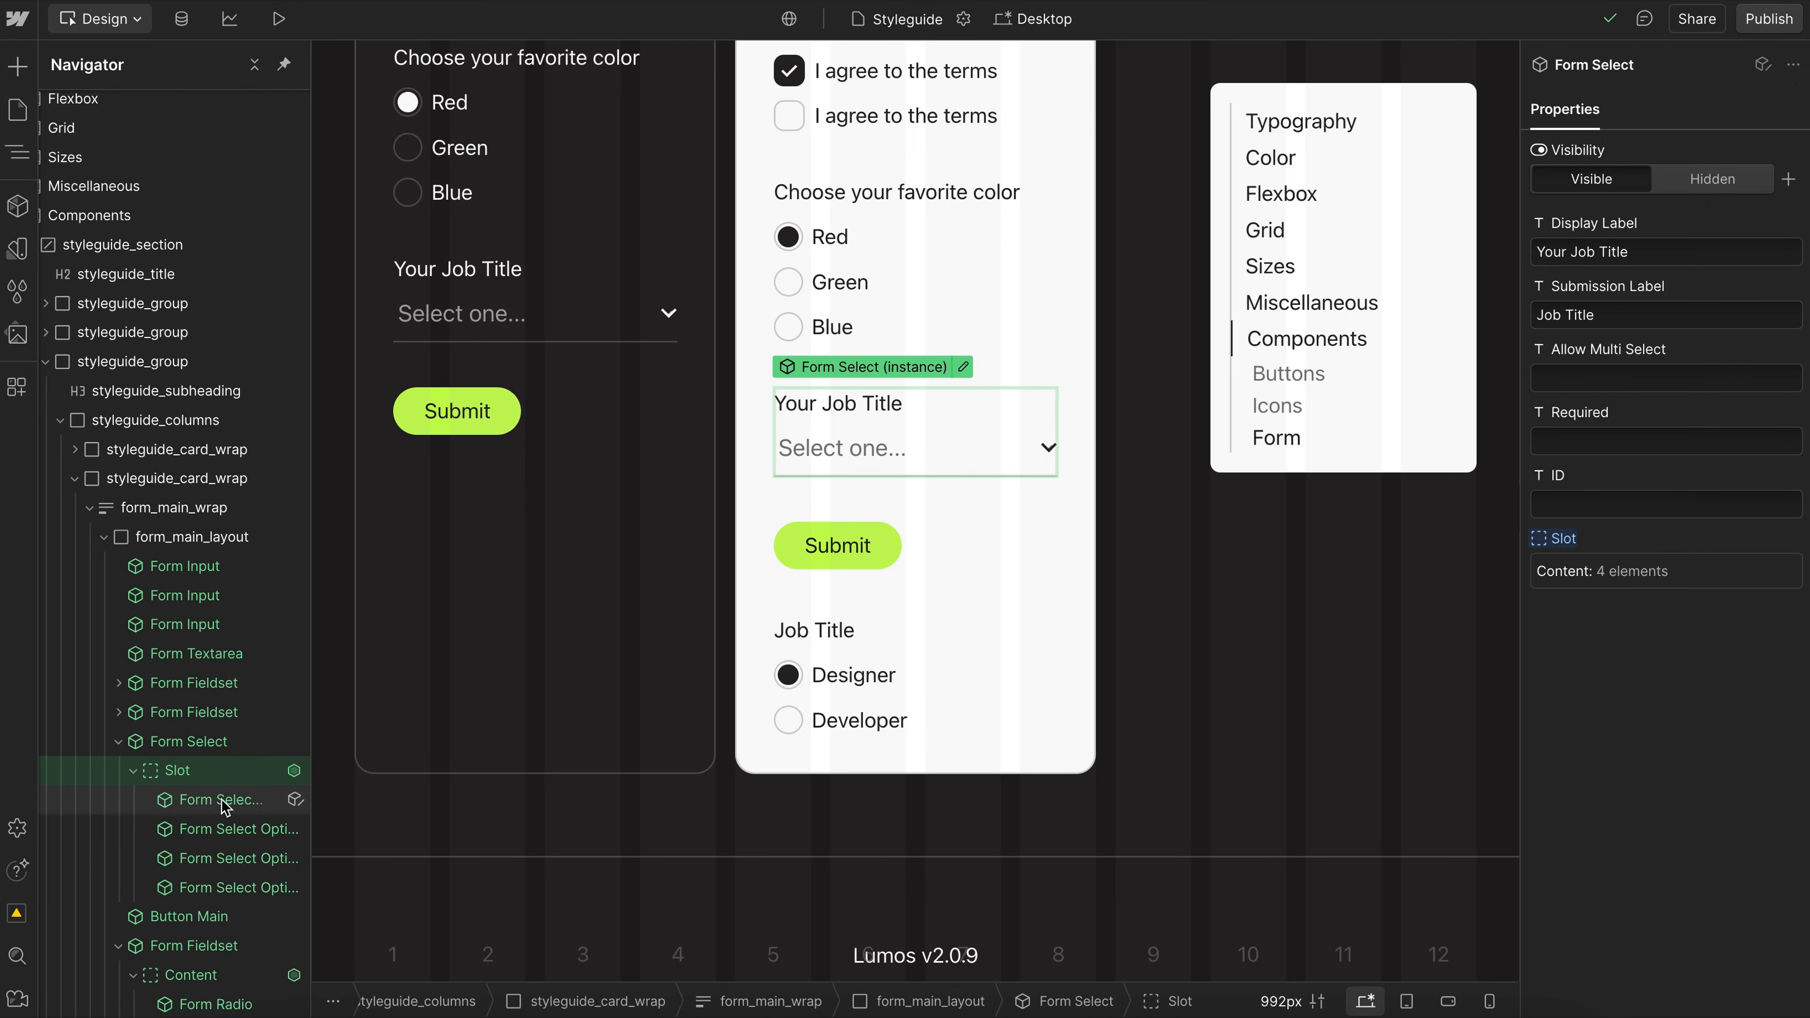
scroll(203, 784, down, 1)
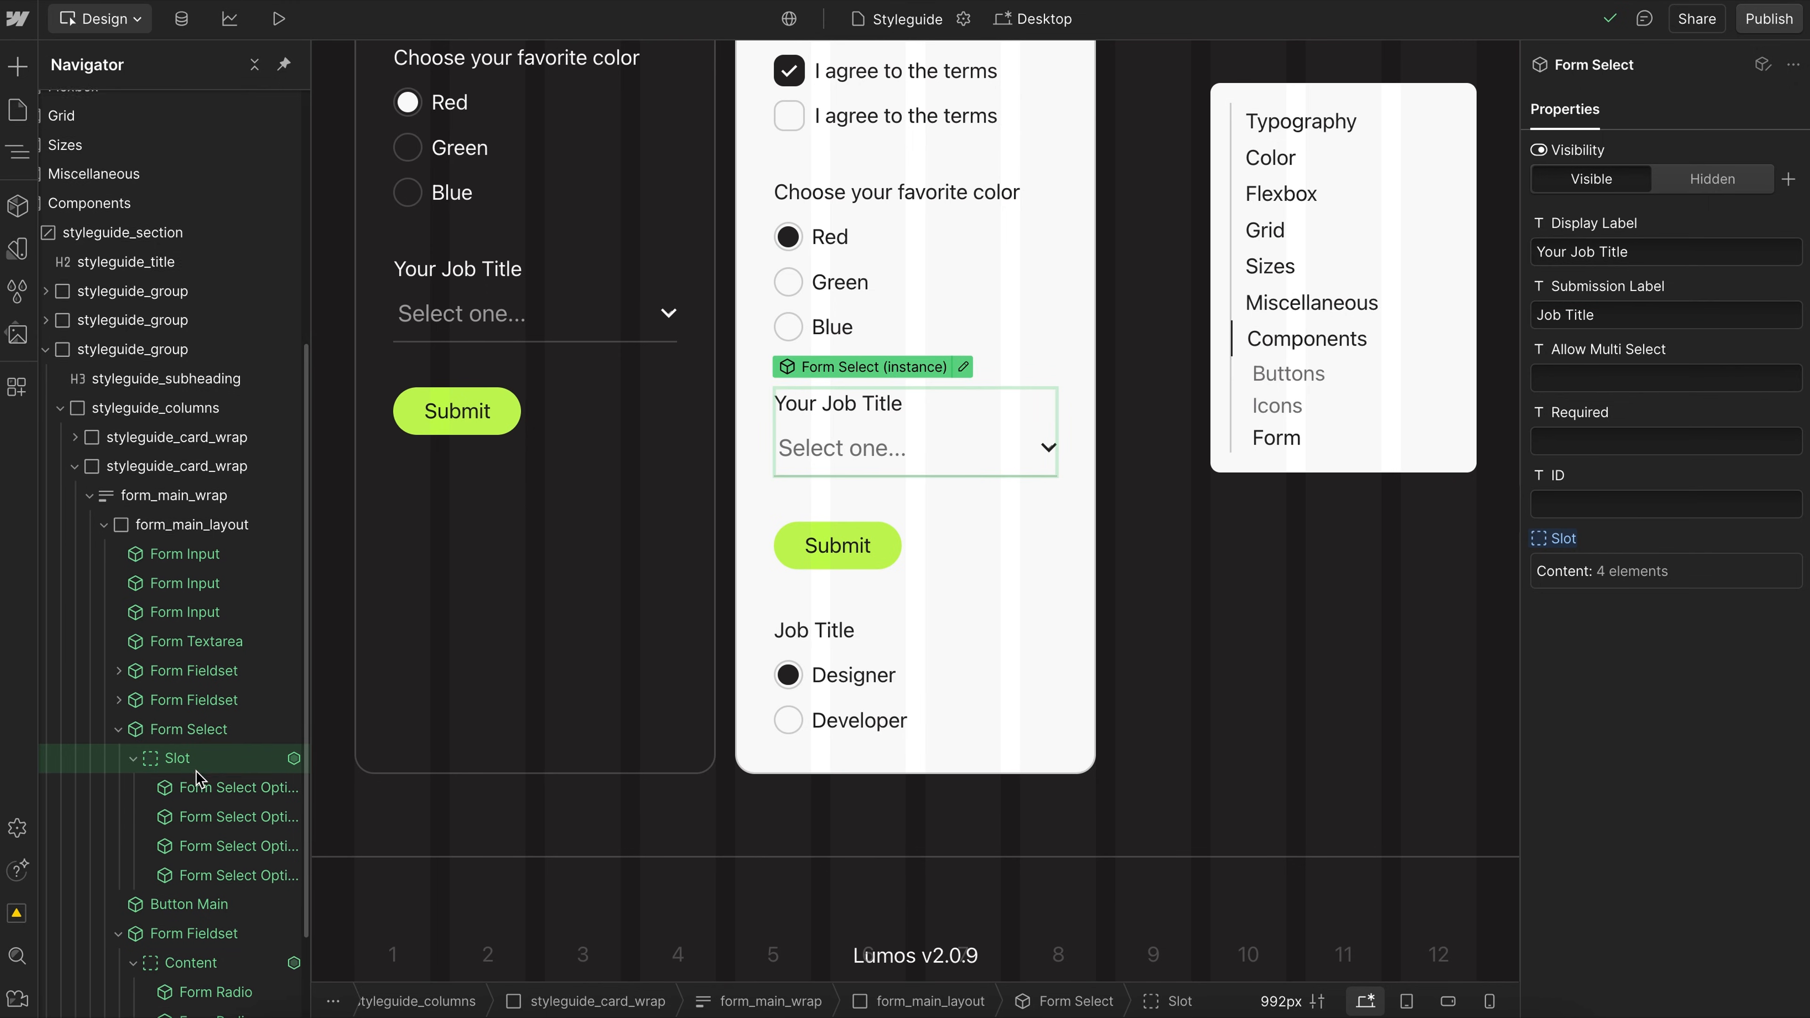
click(212, 807)
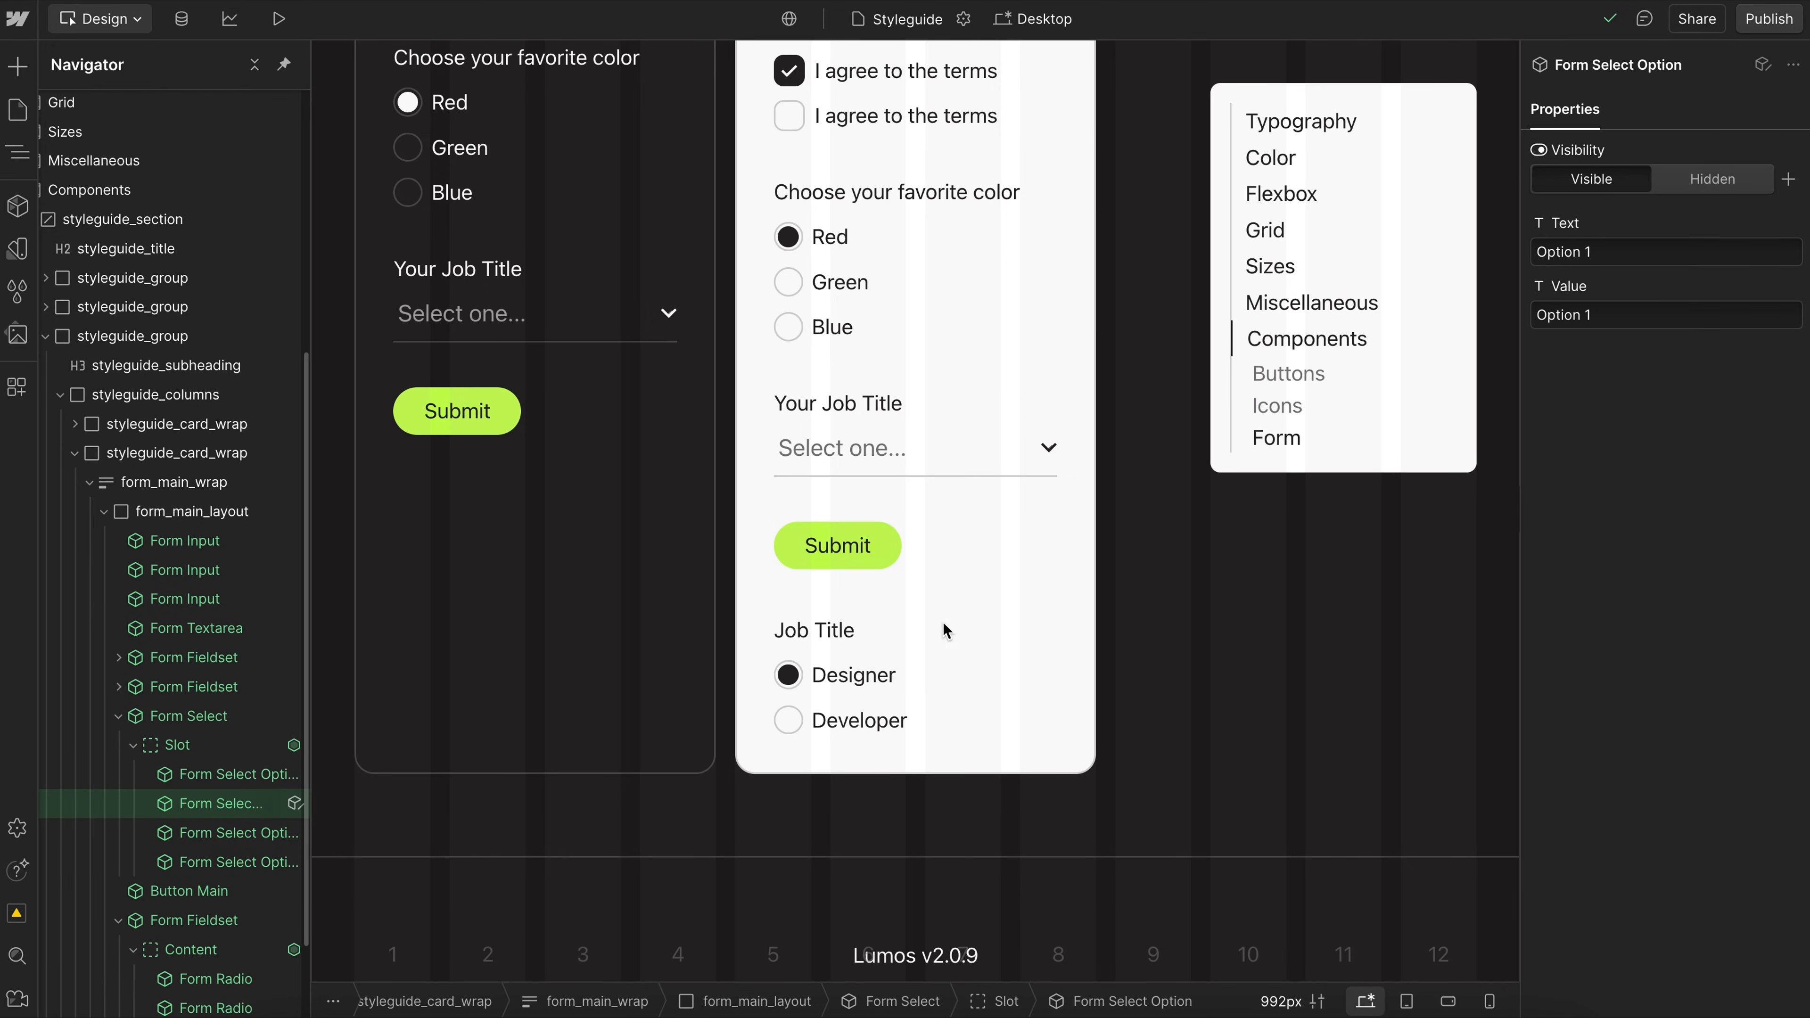
click(935, 451)
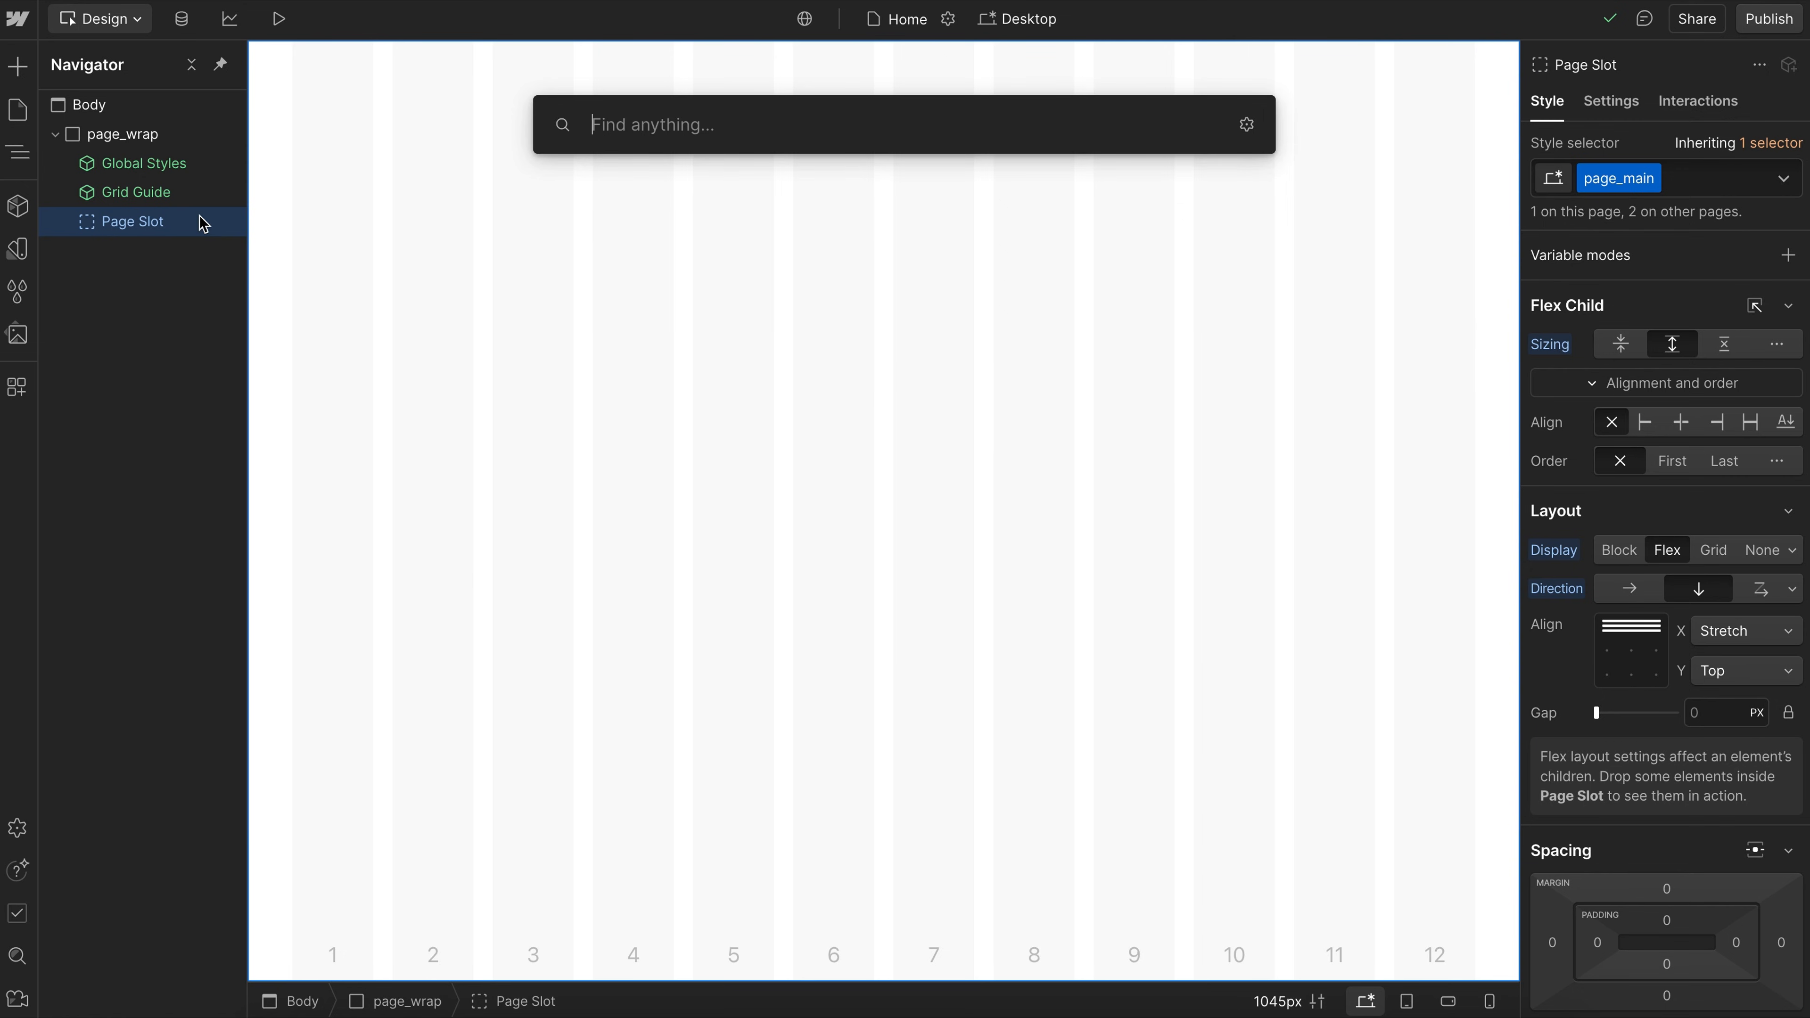
Insert the Section component into the Home page's Page Slot and open the component for editing.
text(sec)
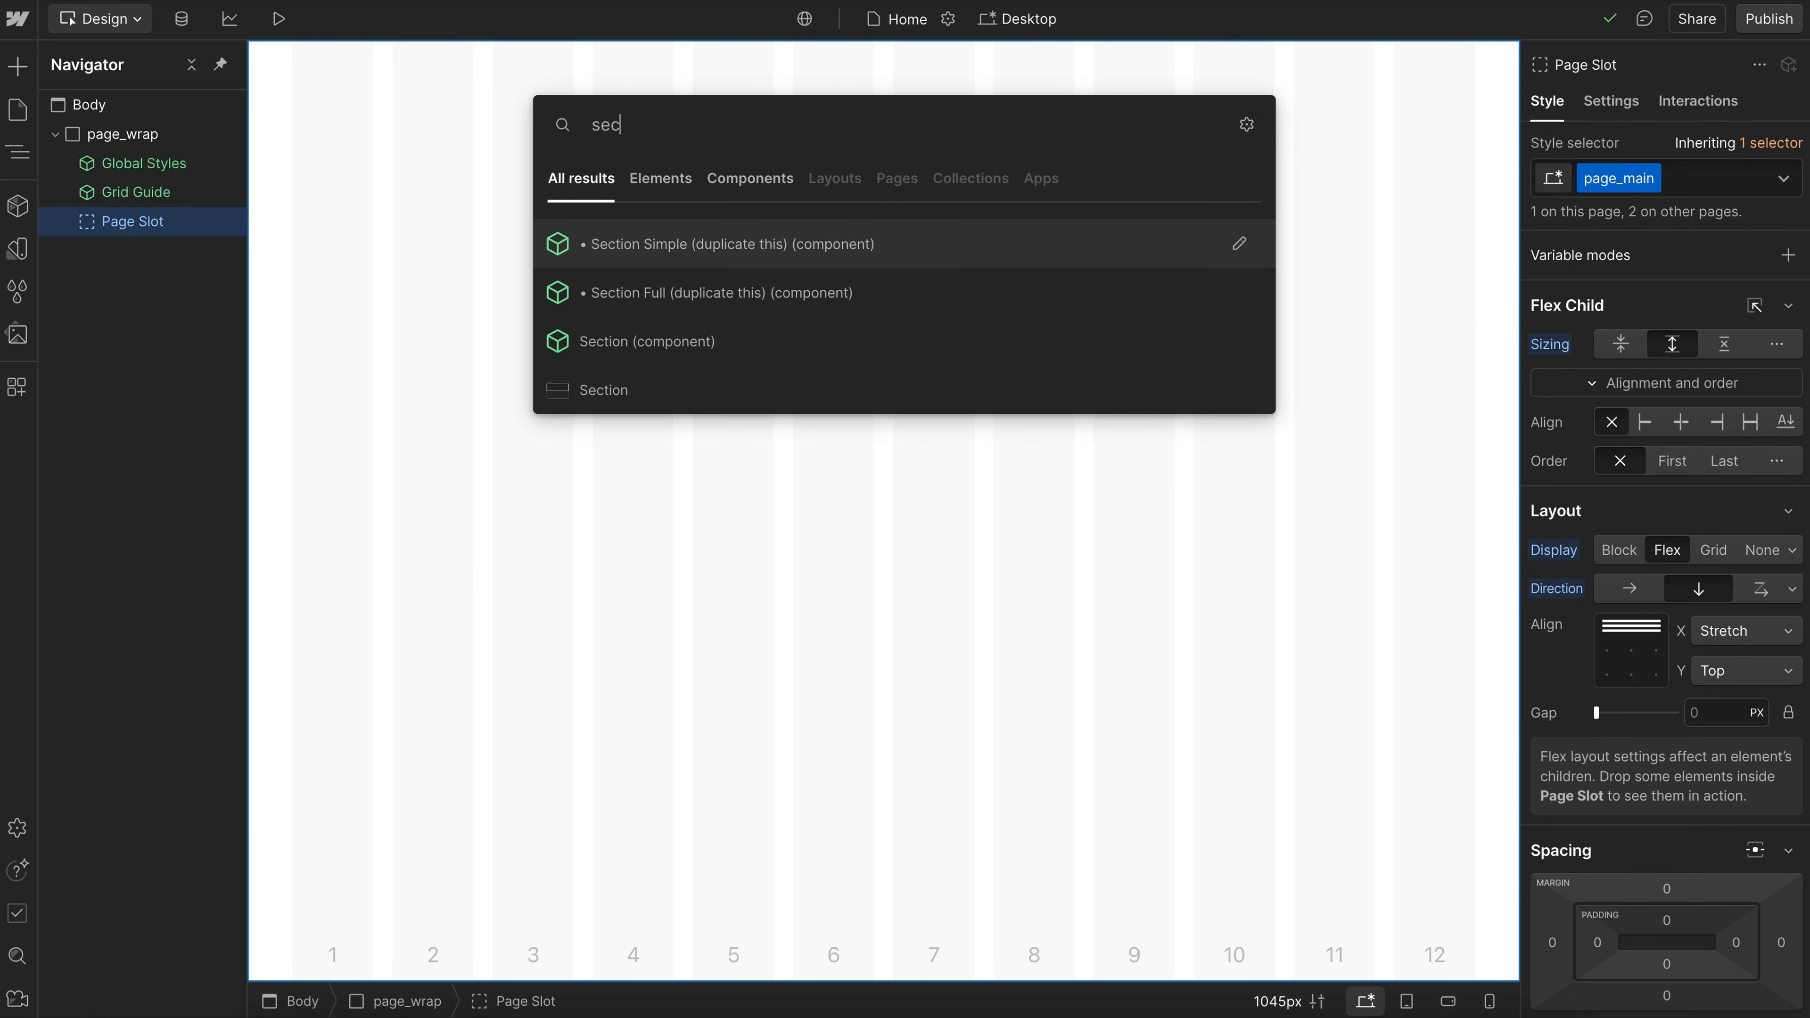
click(710, 358)
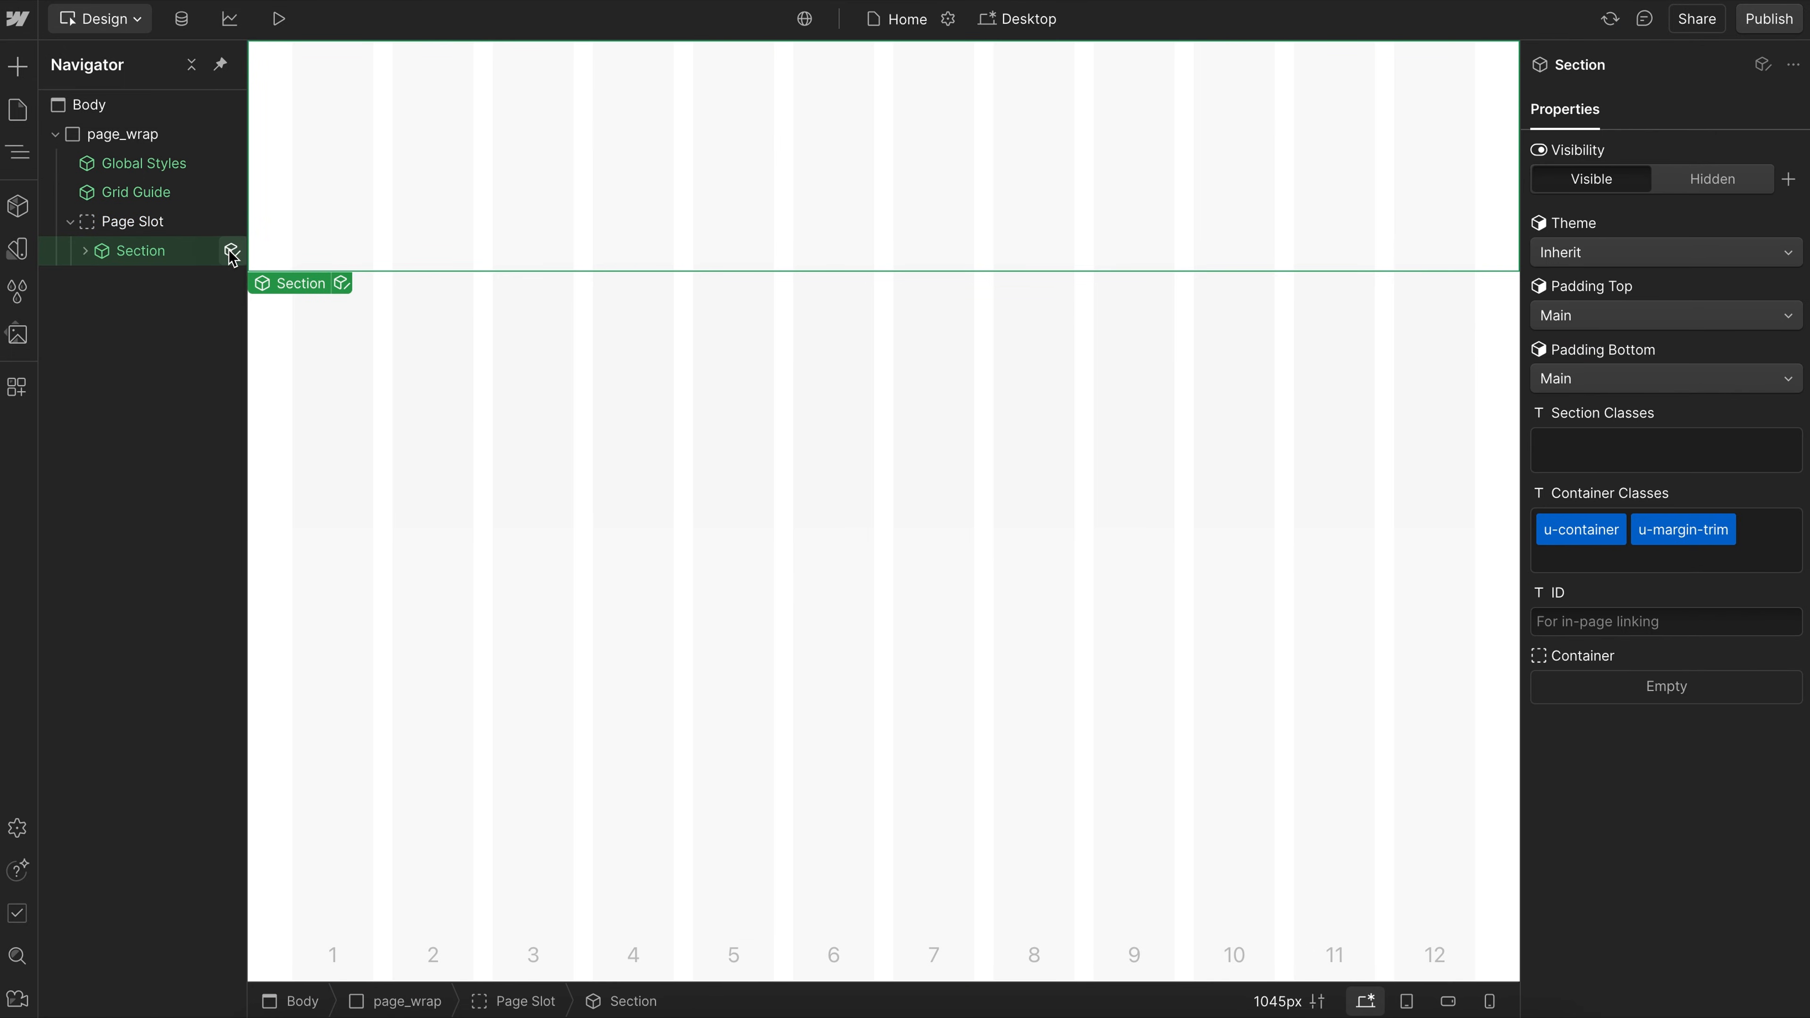
click(230, 251)
Preview the Section component's Dark variant and review its list of theme variants.
click(1592, 178)
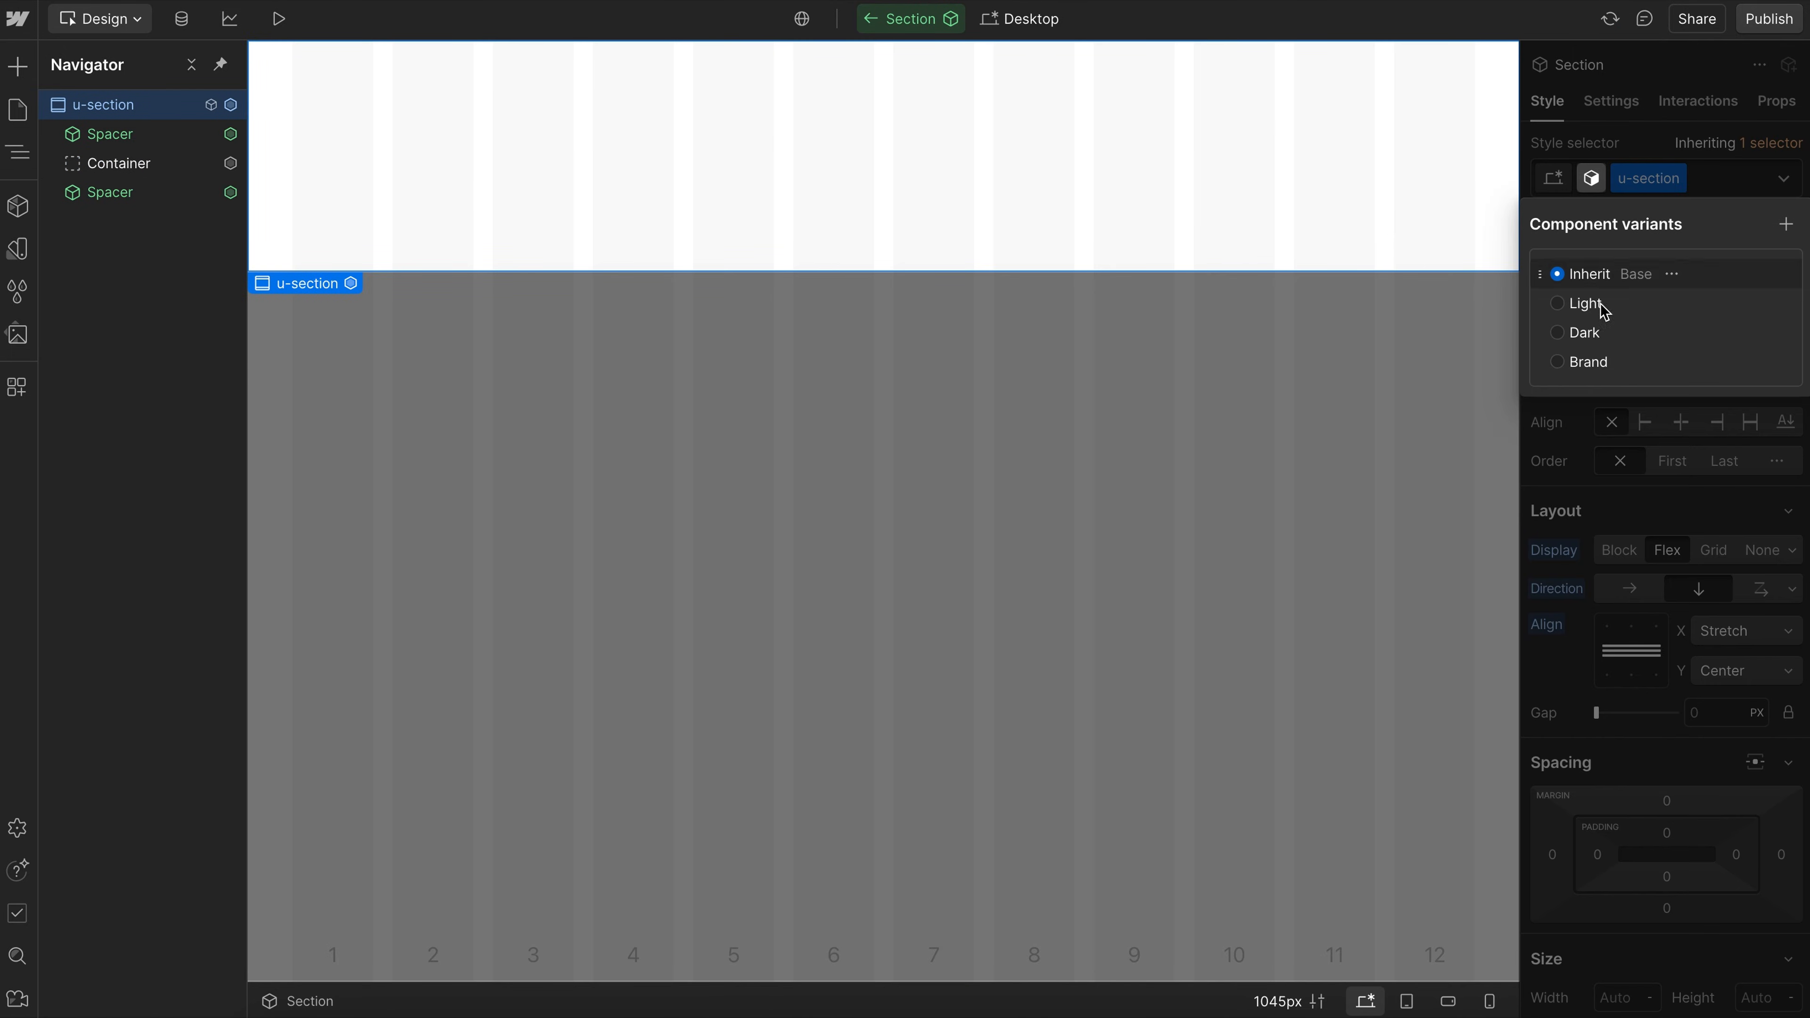
click(1575, 333)
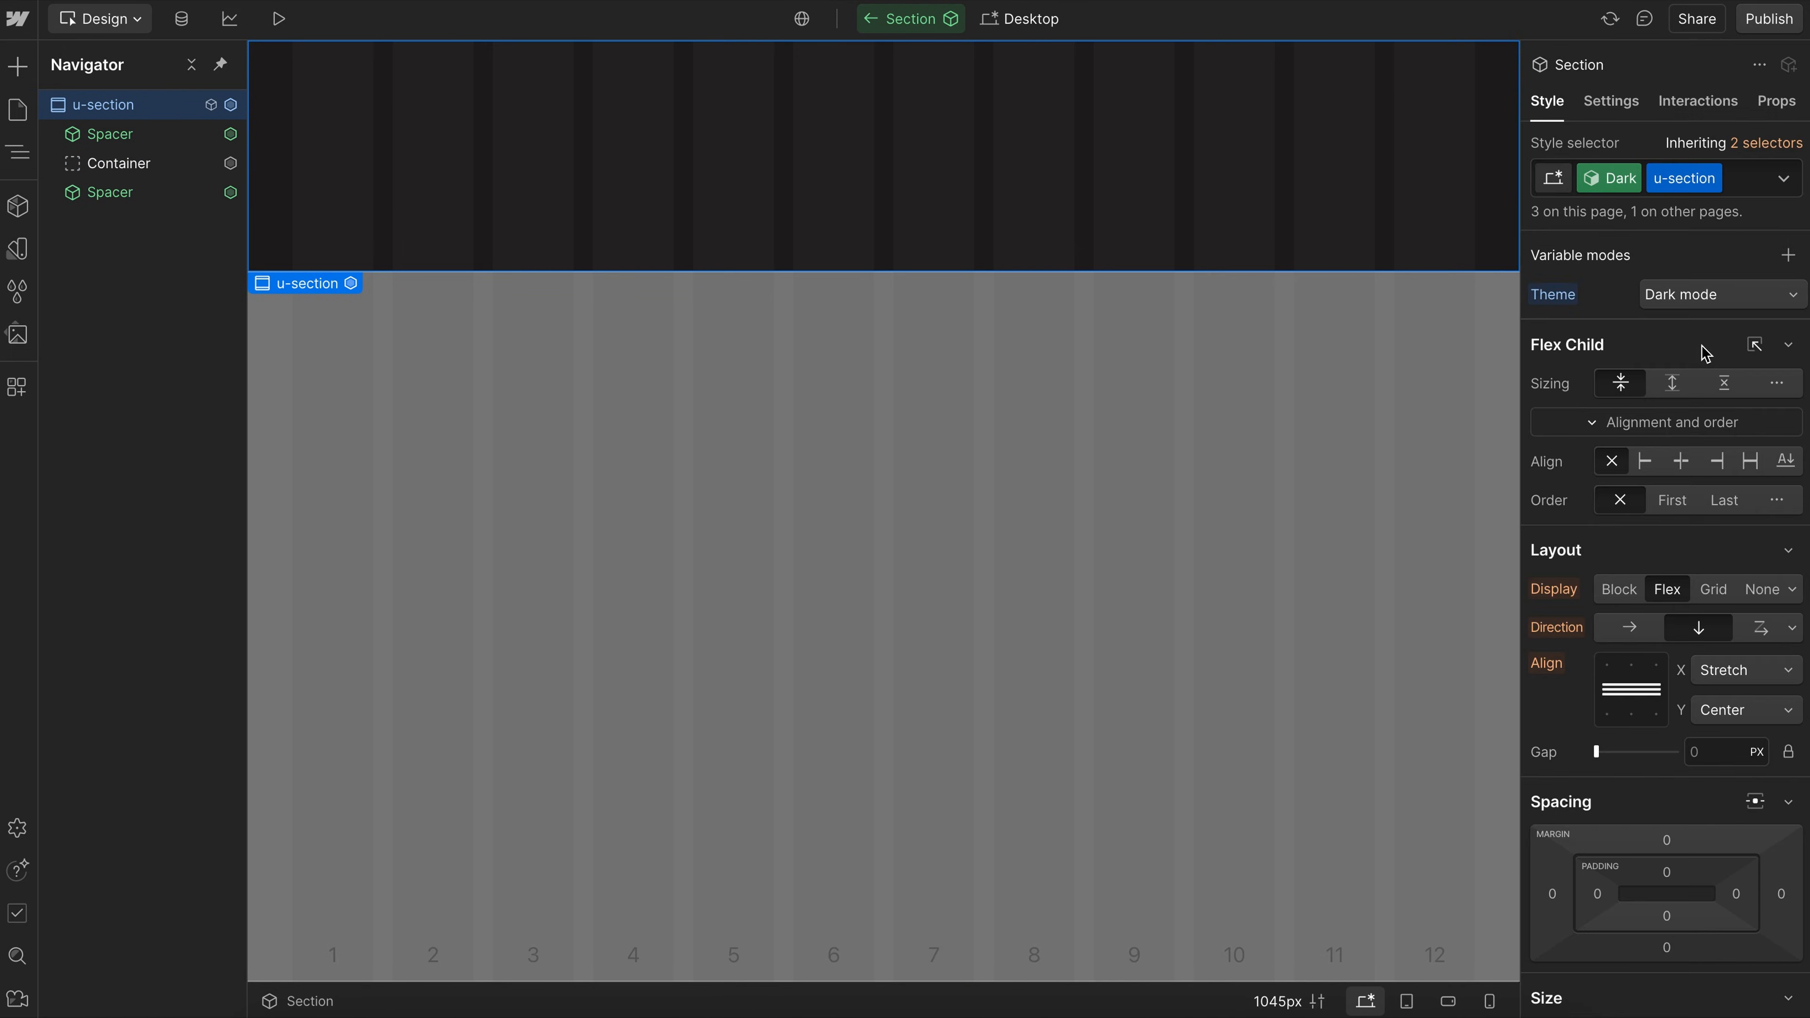
click(1603, 185)
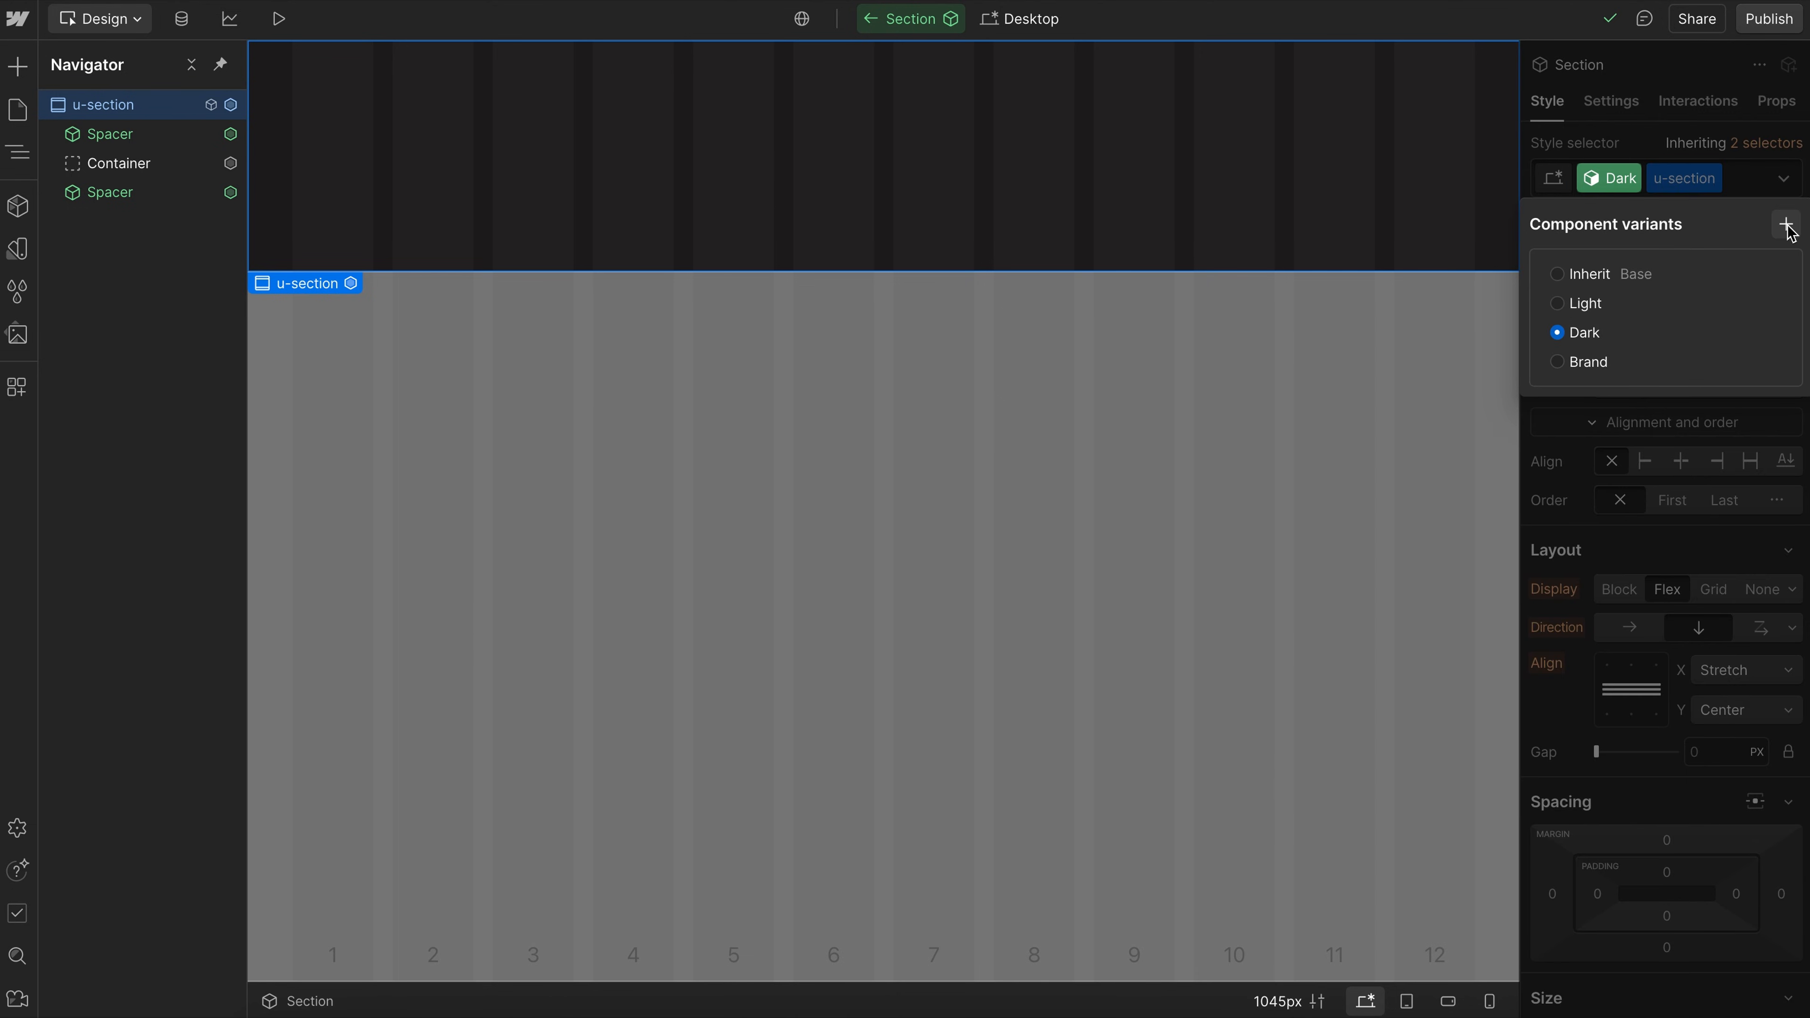
click(1630, 156)
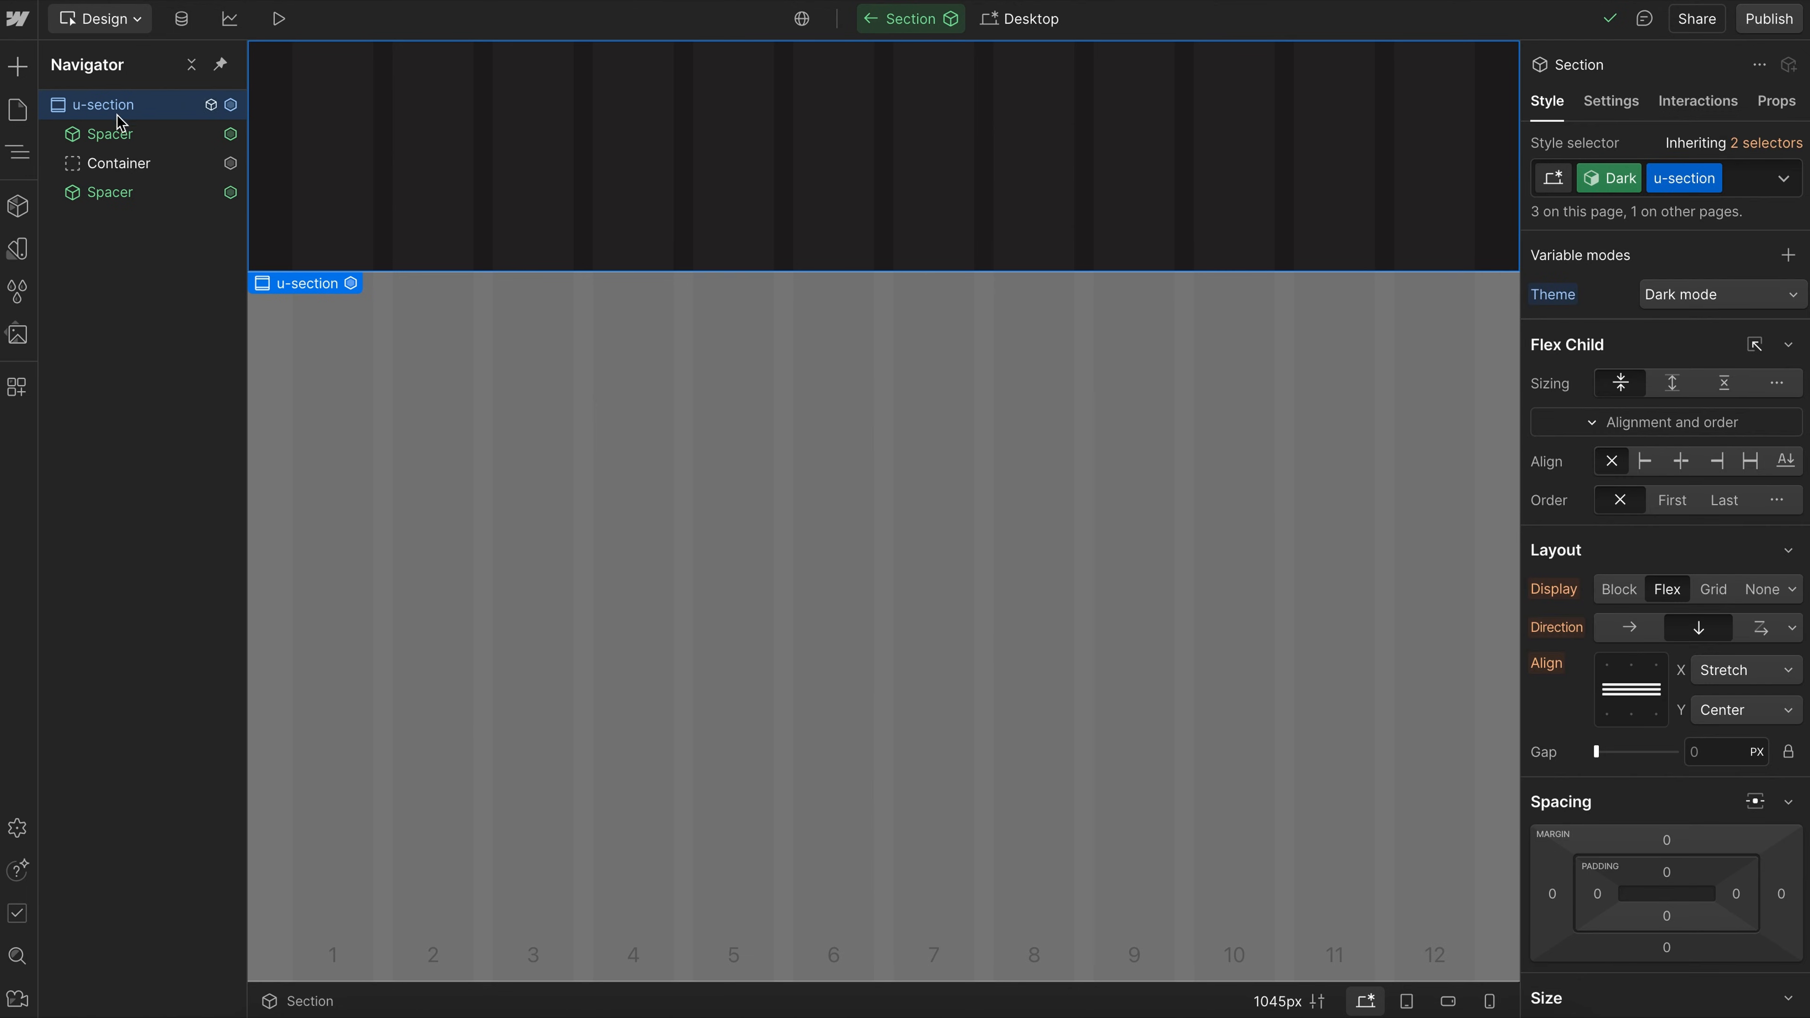
Open the upper Spacer component inside the Section and preview its Large and Page Top variants.
click(158, 135)
click(230, 134)
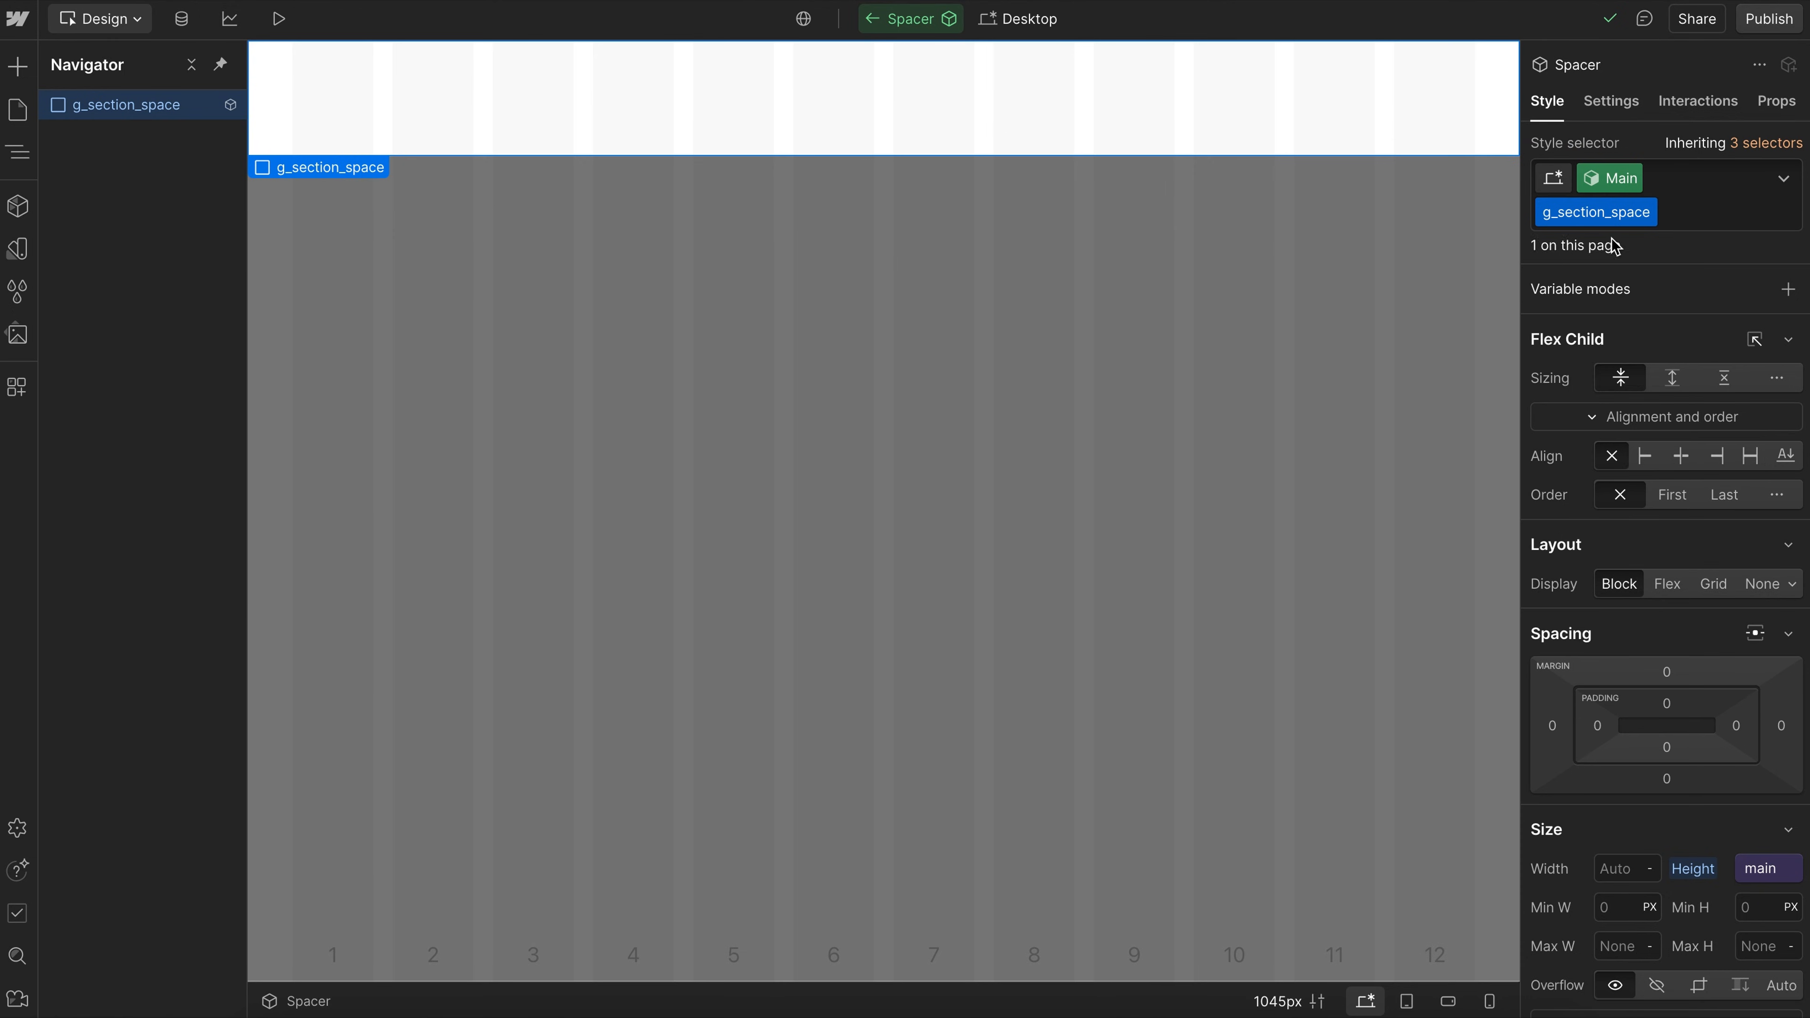
click(1609, 179)
click(1579, 390)
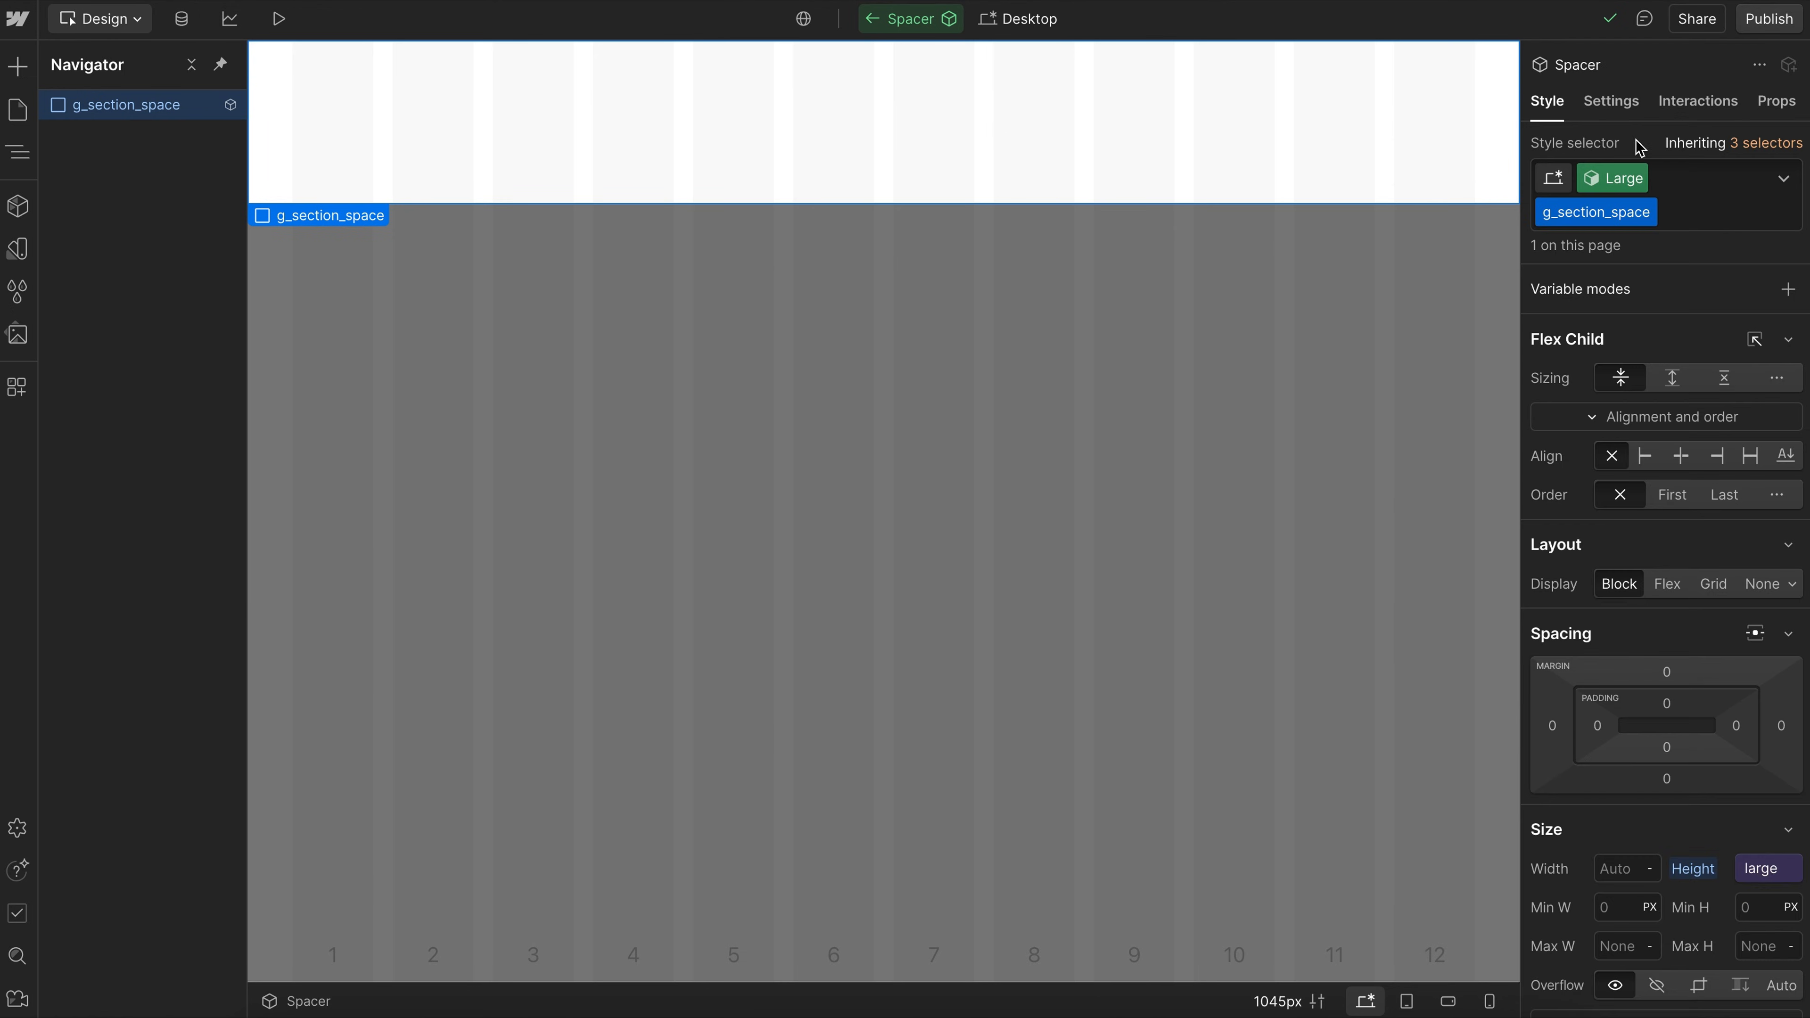
click(1602, 185)
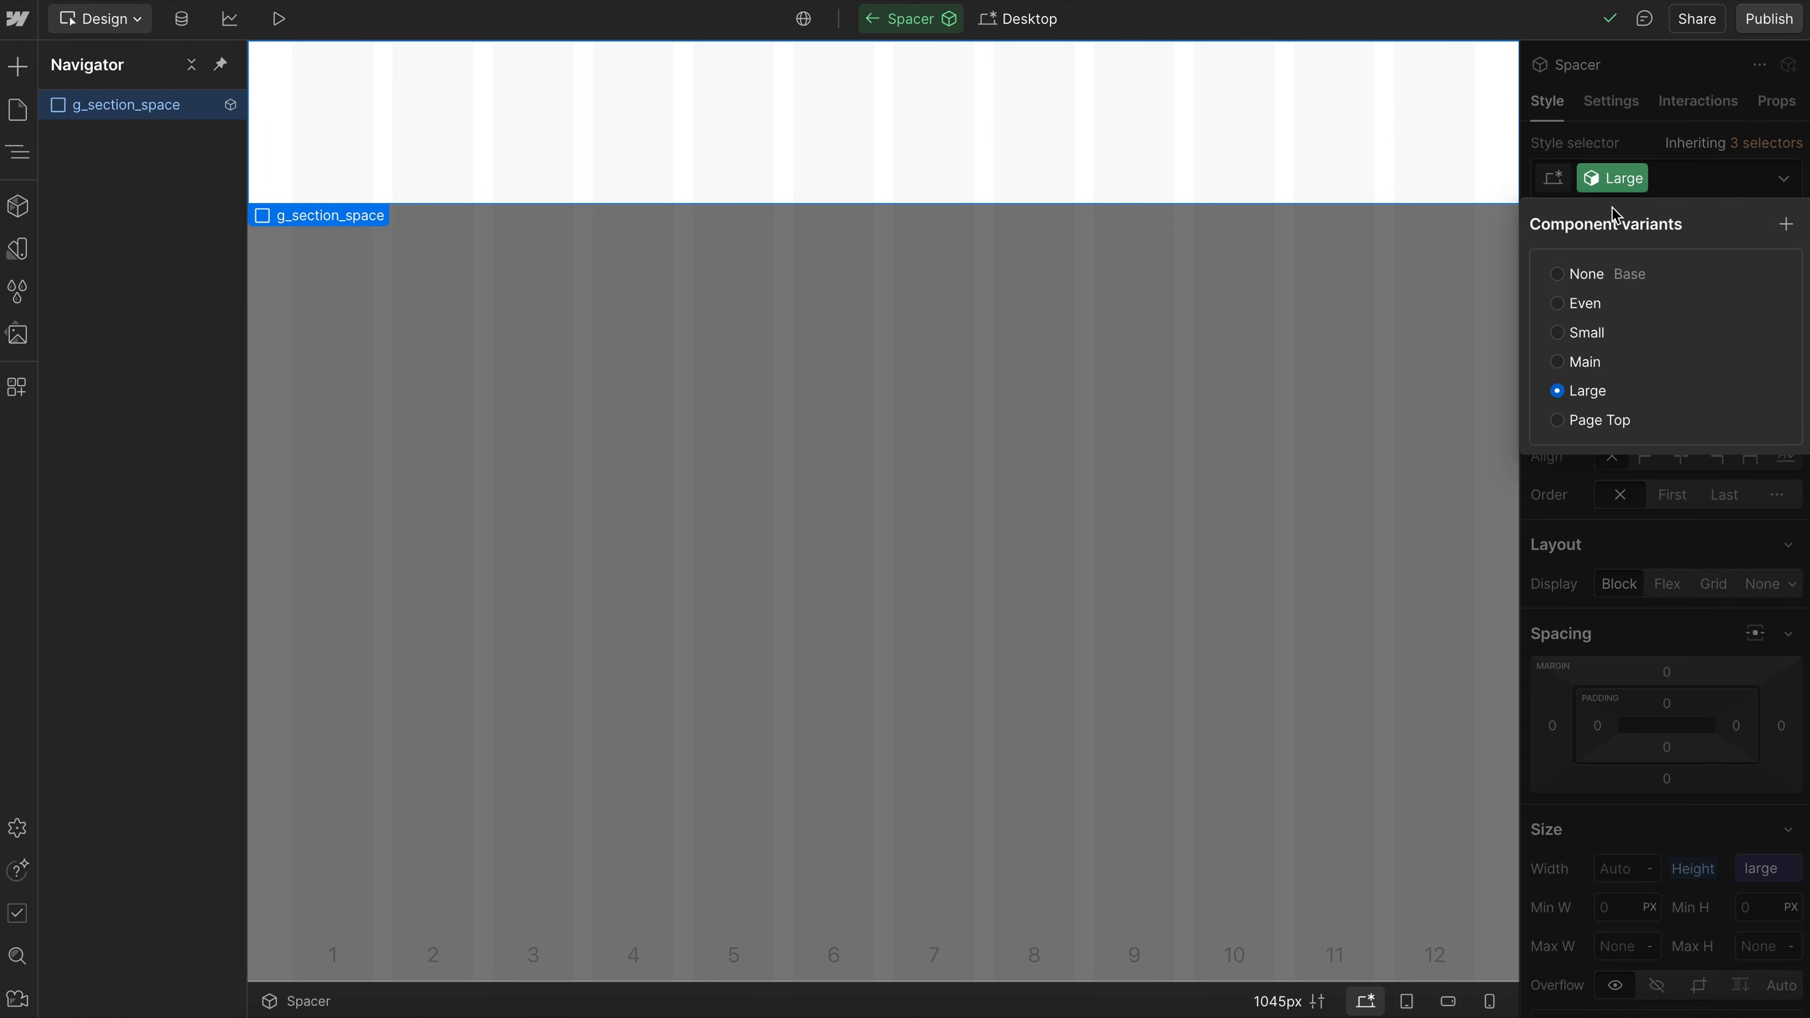
click(1599, 420)
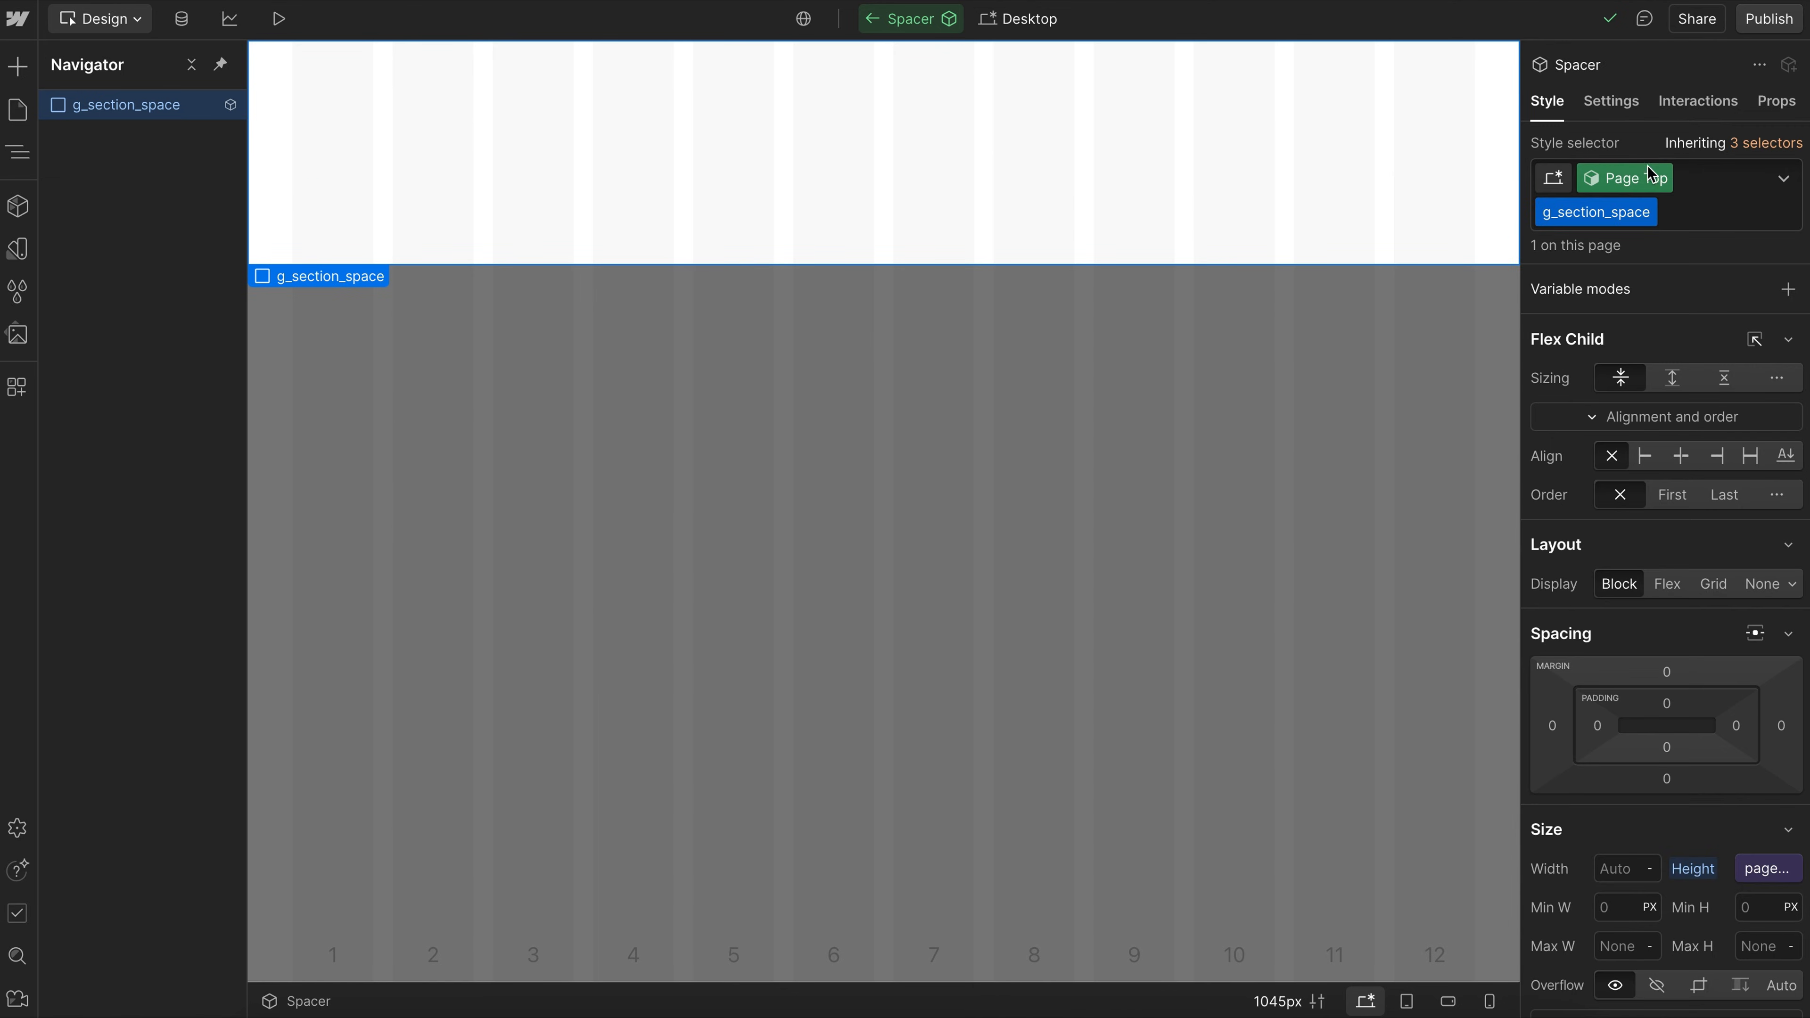
Return to the Section component and inspect which properties drive its upper and lower Spacers' Section Space.
click(877, 22)
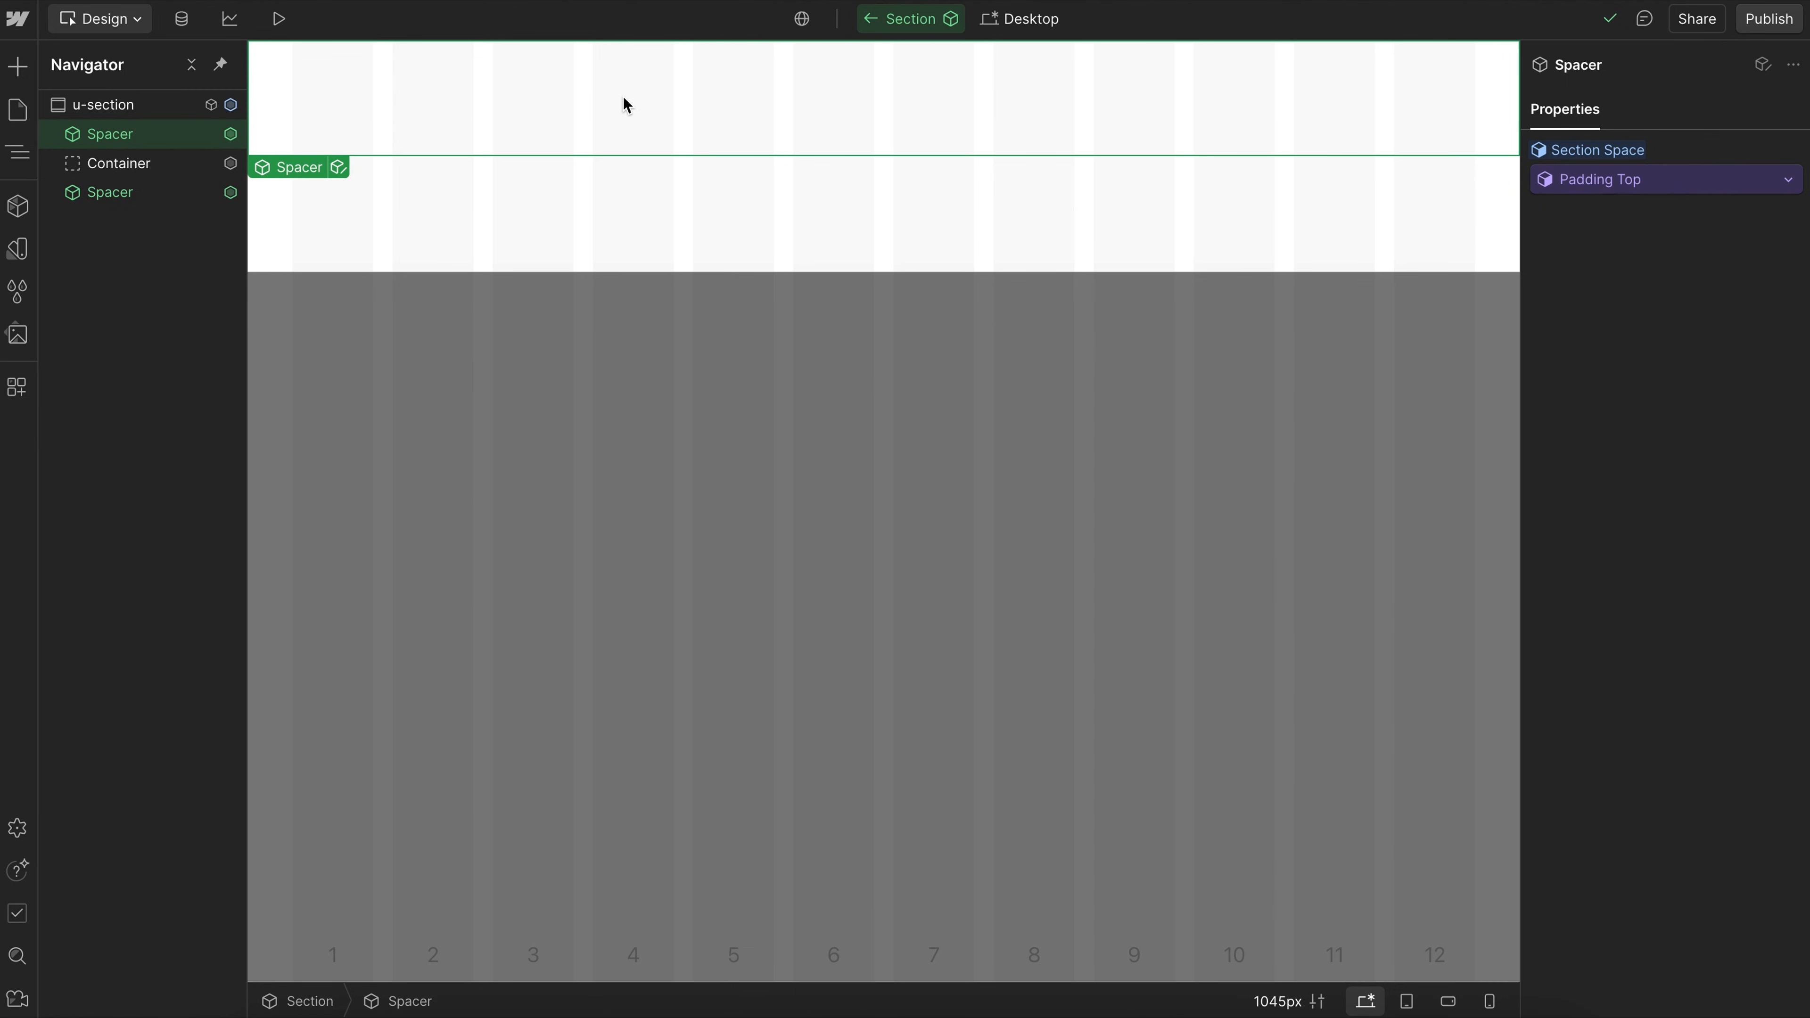
click(596, 190)
click(523, 101)
click(497, 203)
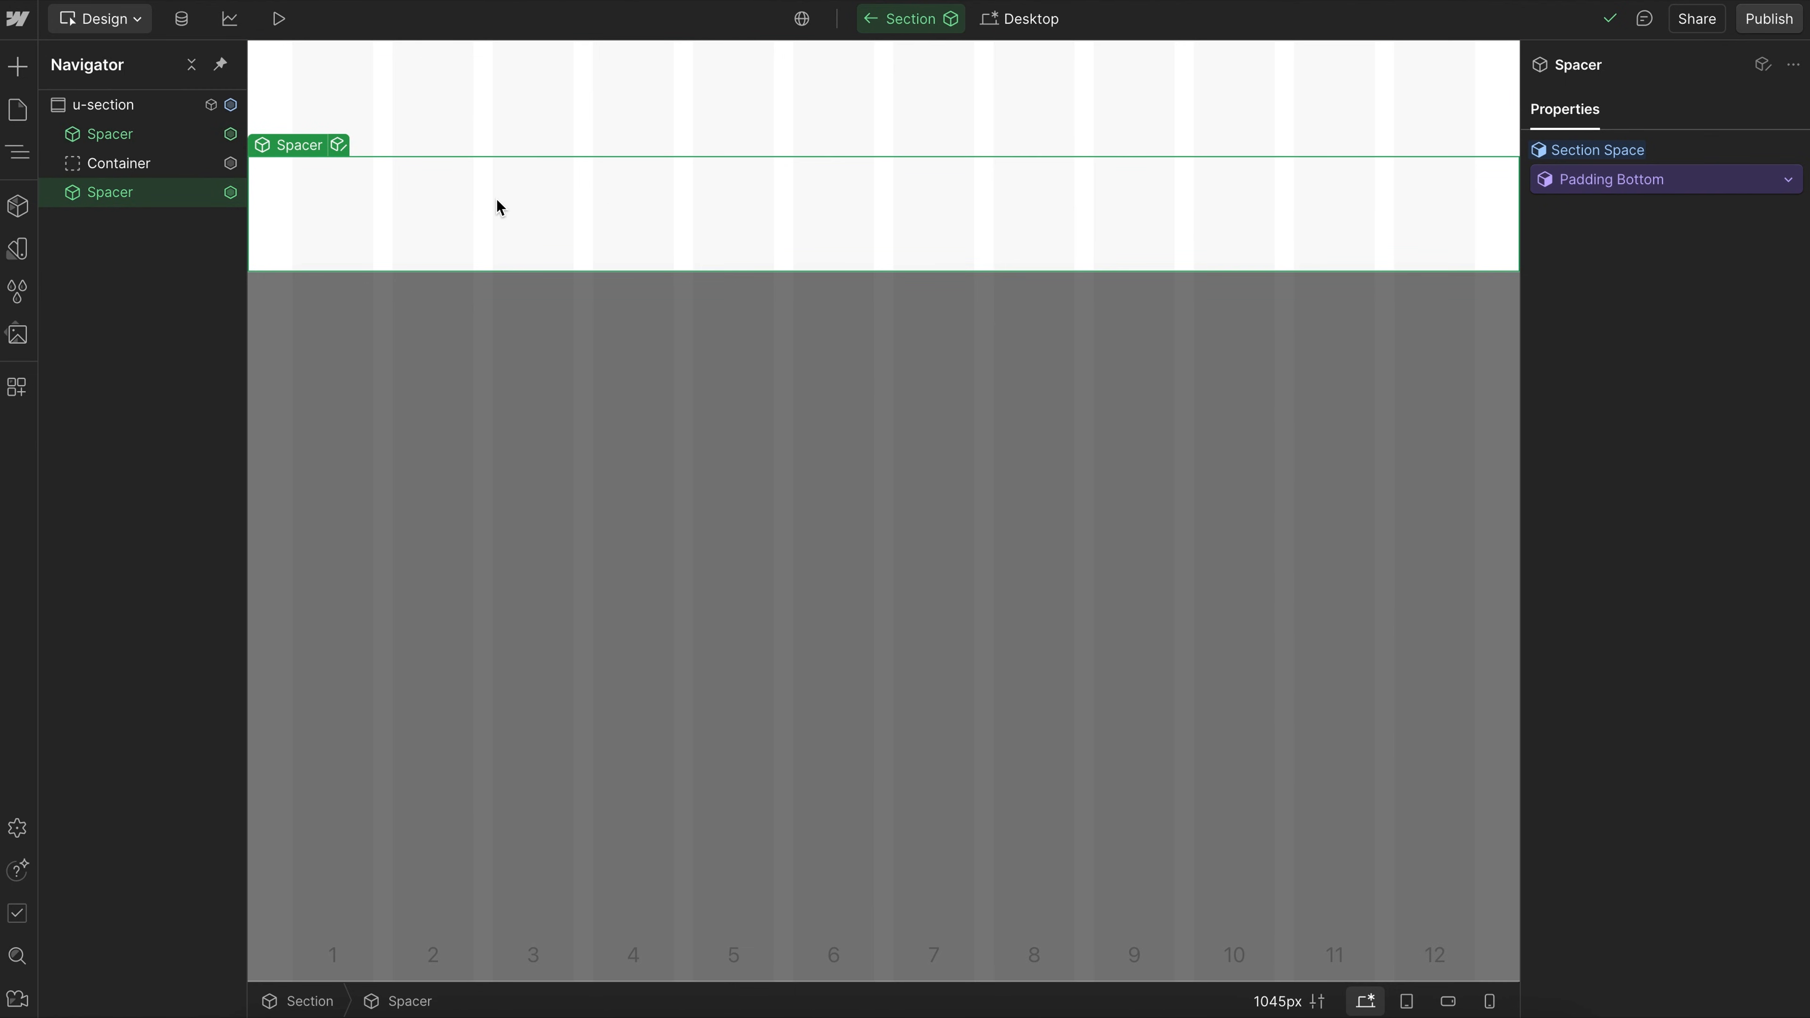
Inspect the custom class attributes in the settings of the Container slot and the u-section element.
click(150, 167)
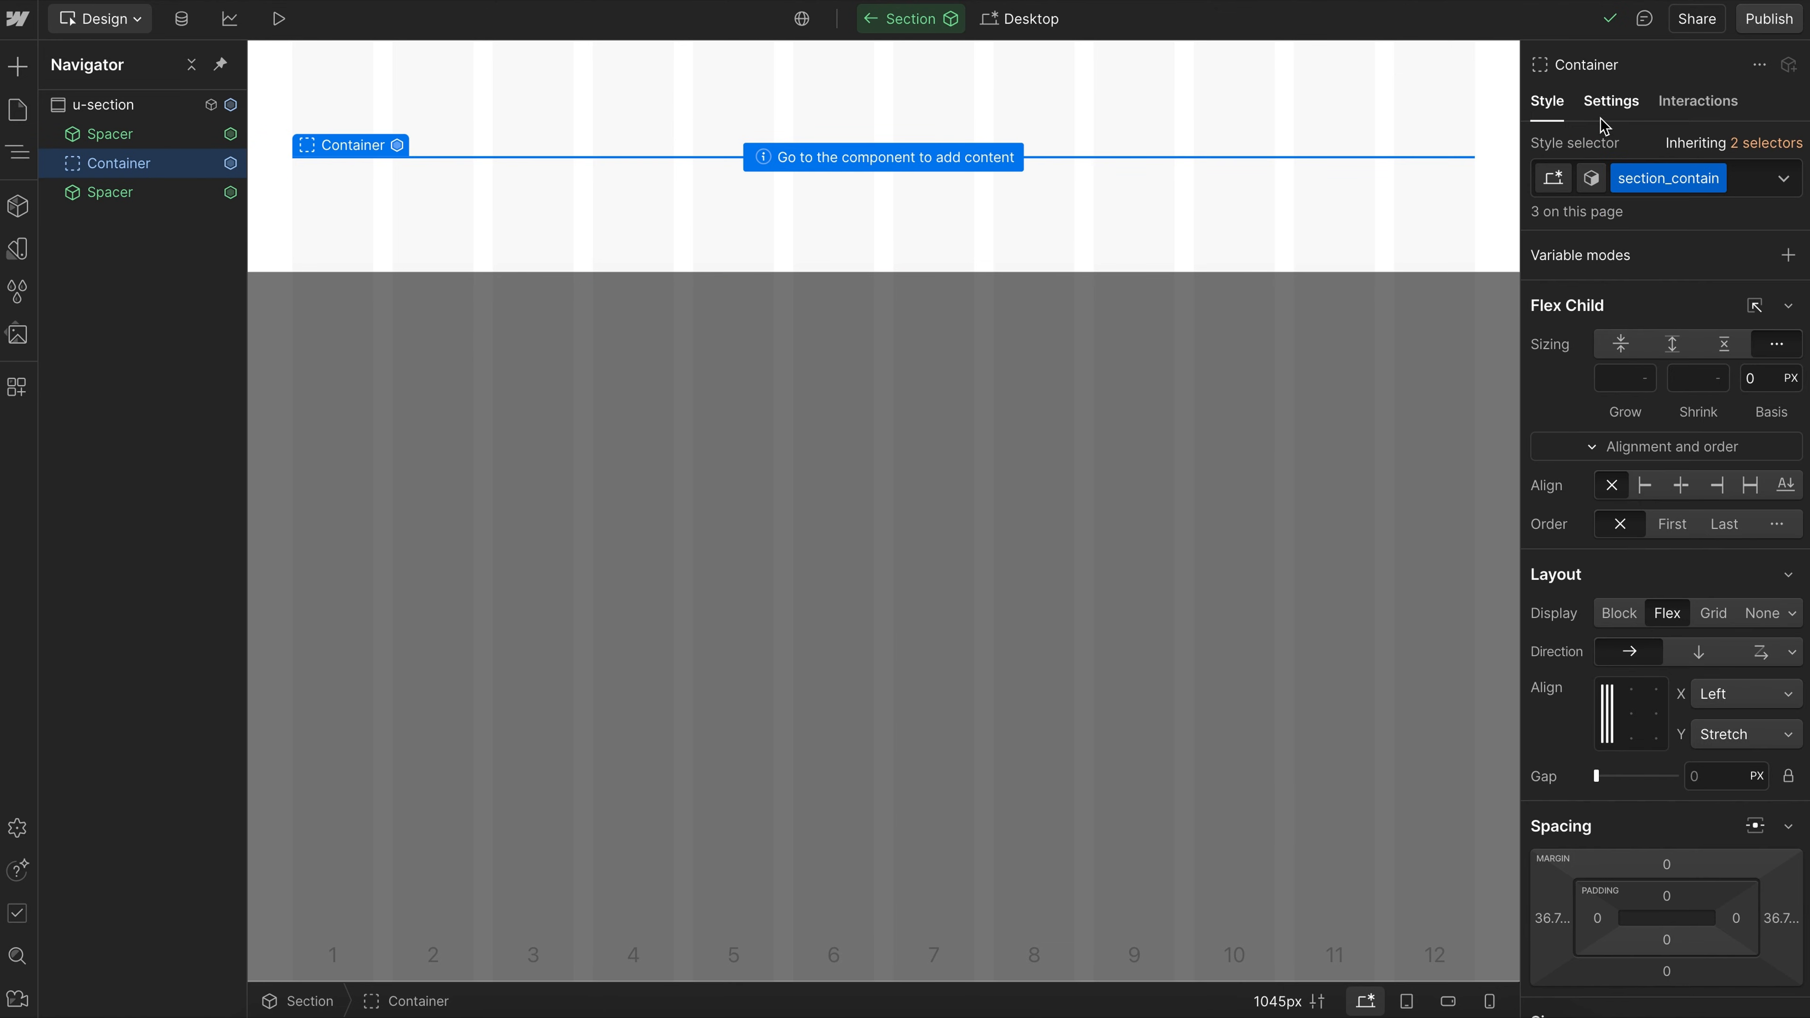
click(1610, 105)
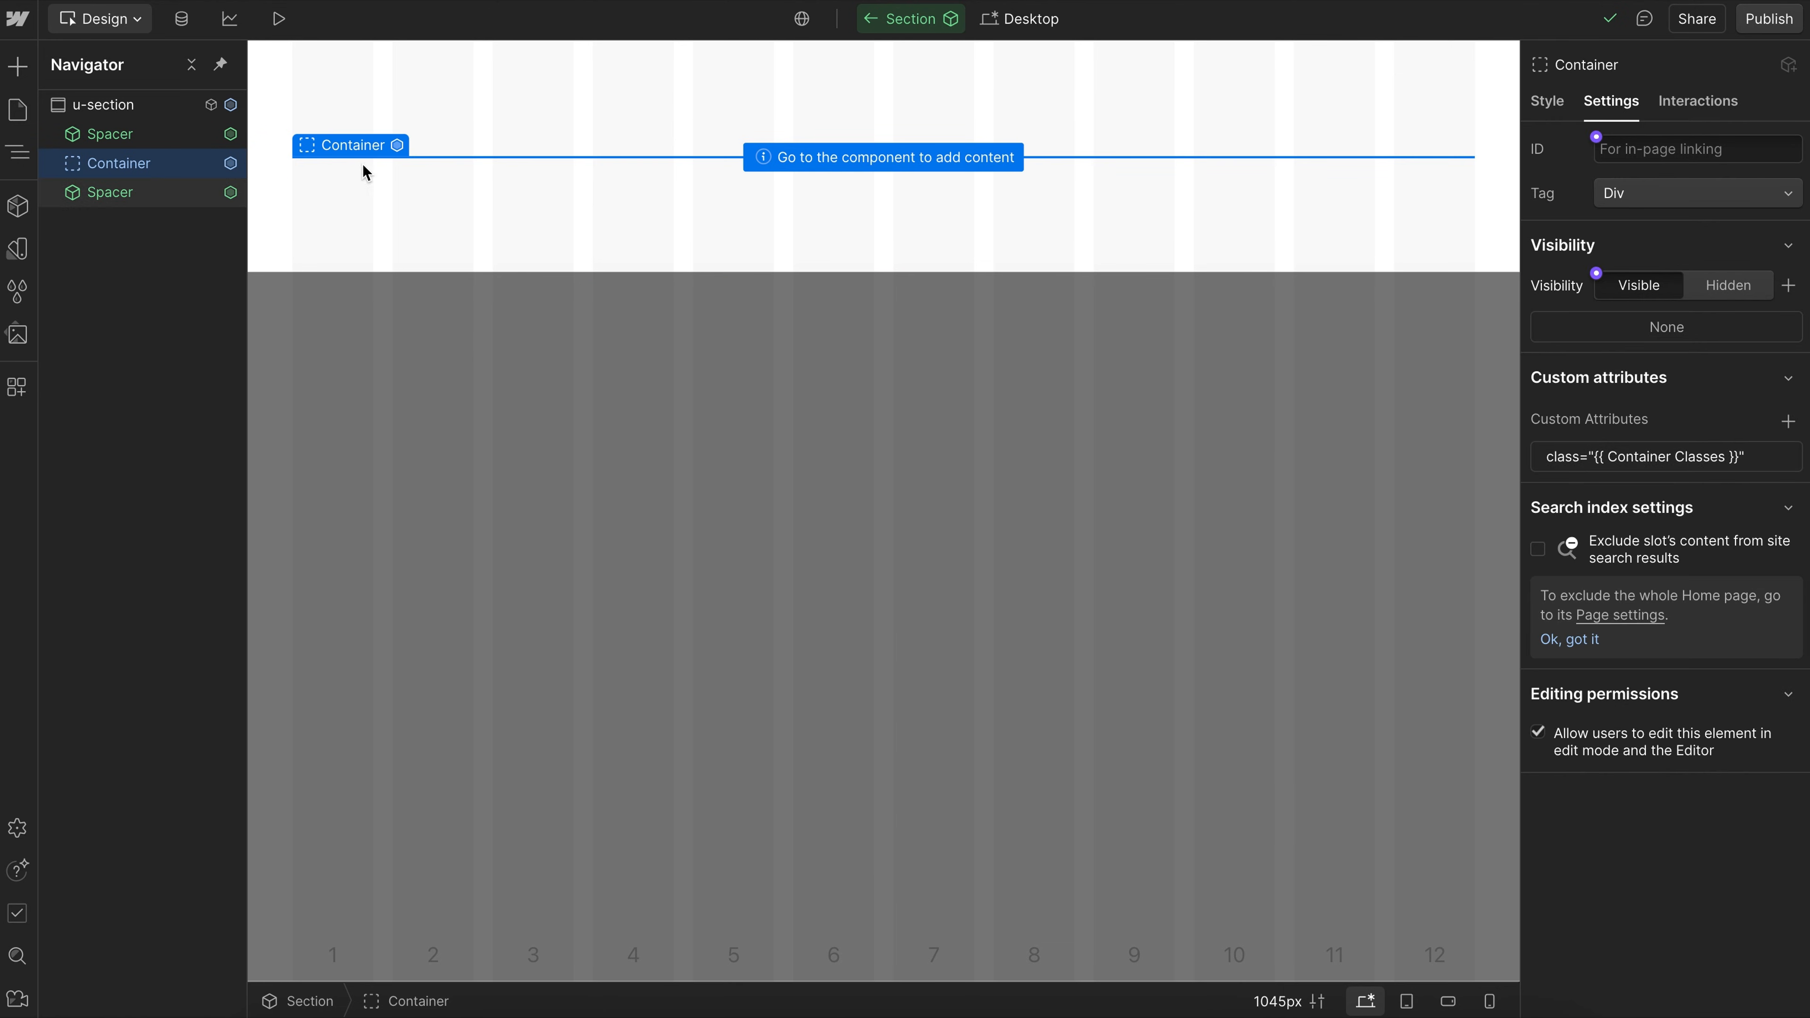
click(154, 106)
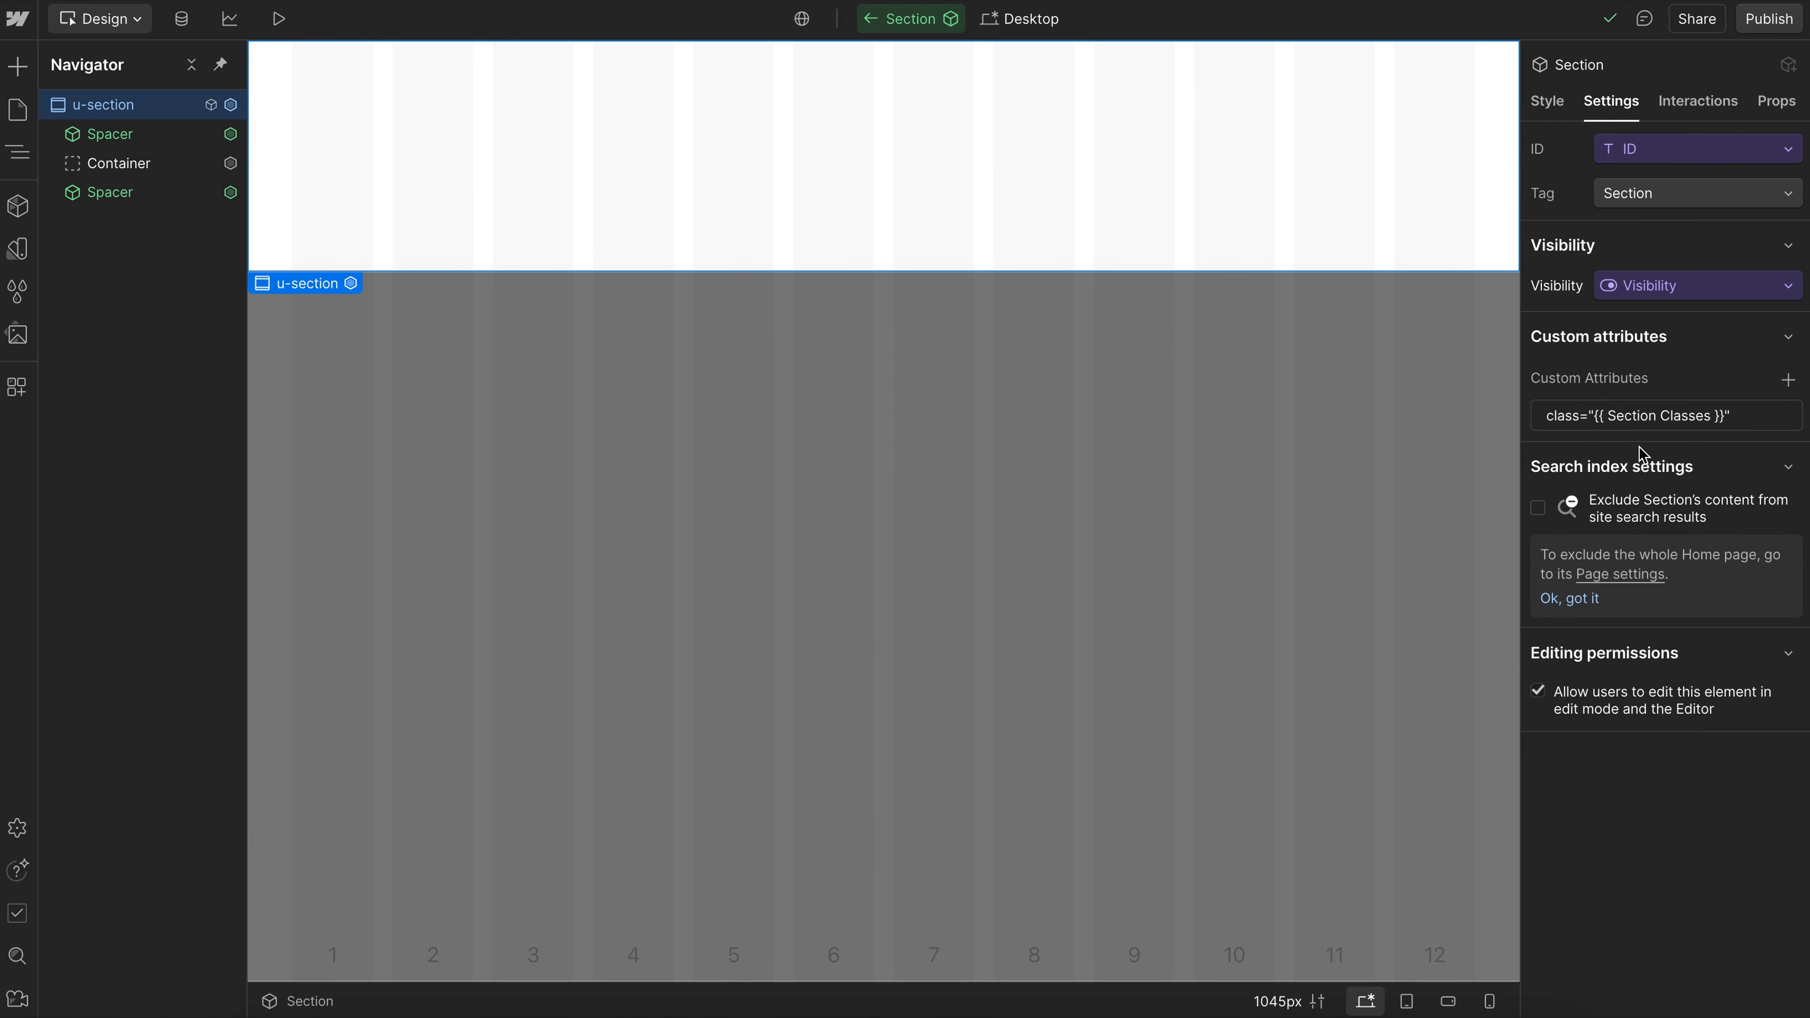
Return to the Home page and add Typography Heading and Typography Paragraph components inside the Section's Container.
click(975, 437)
click(165, 279)
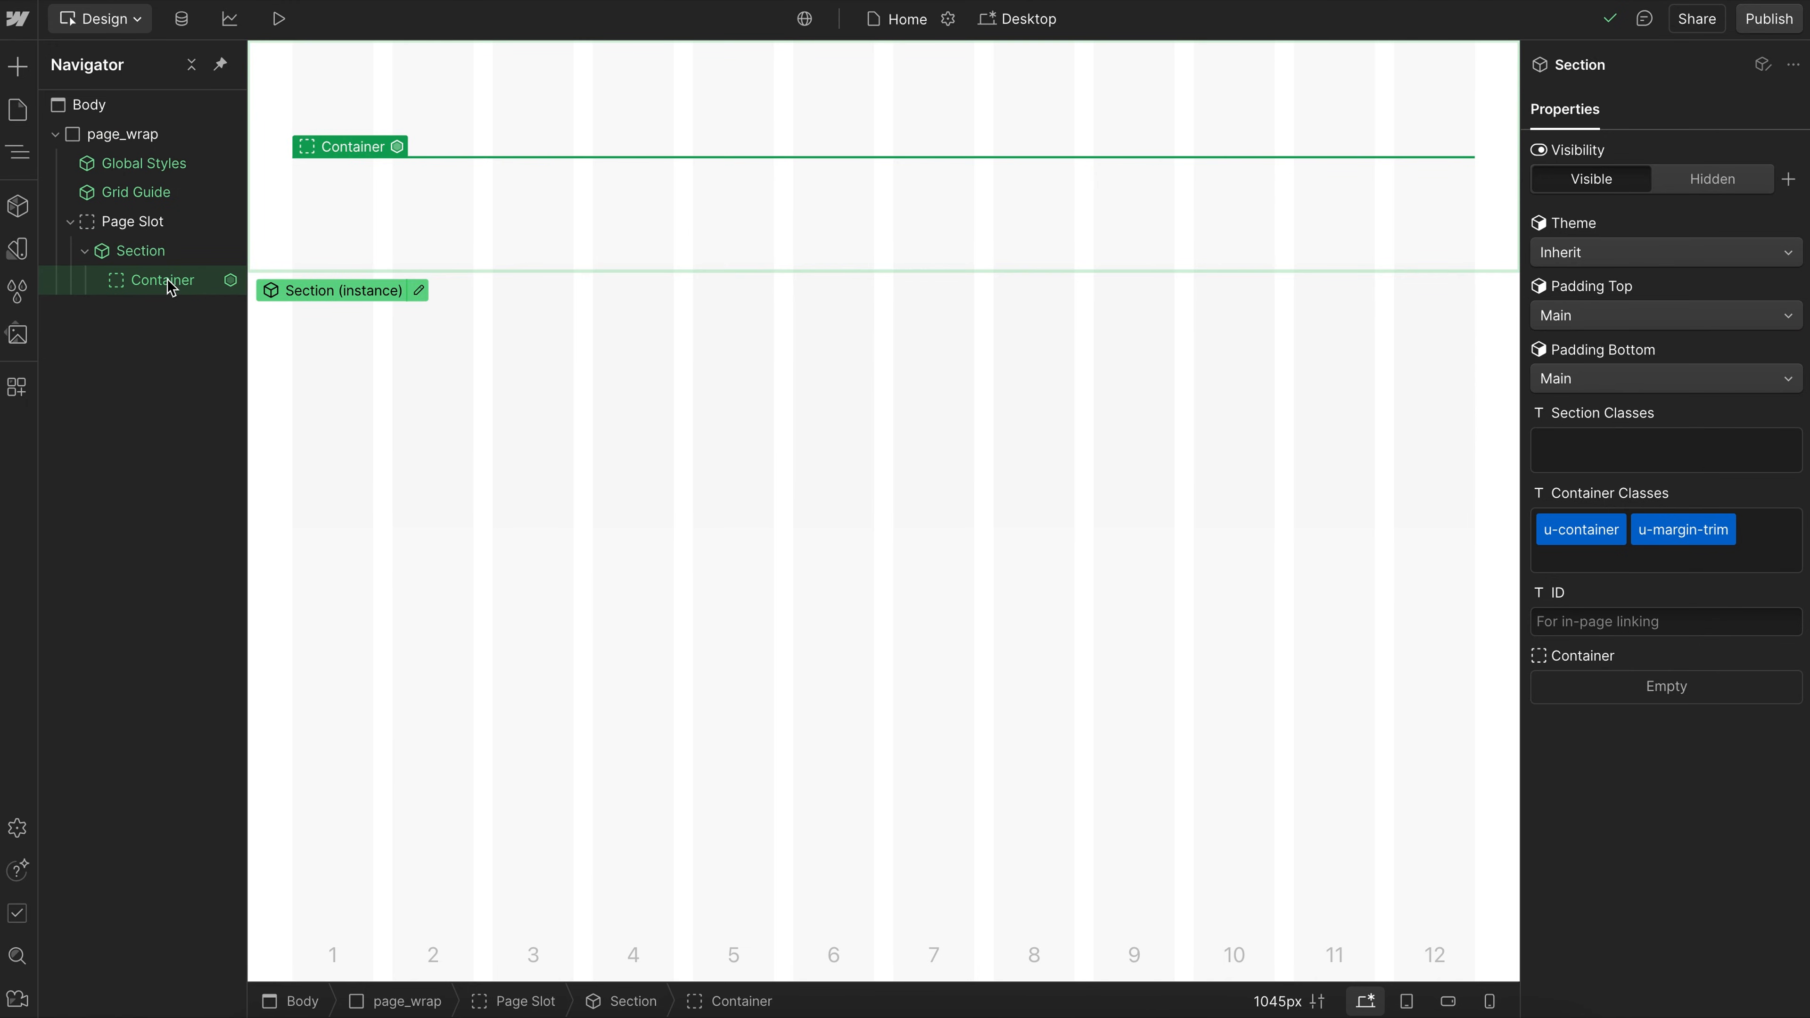
key(ctrl+e)
text(head)
click(695, 292)
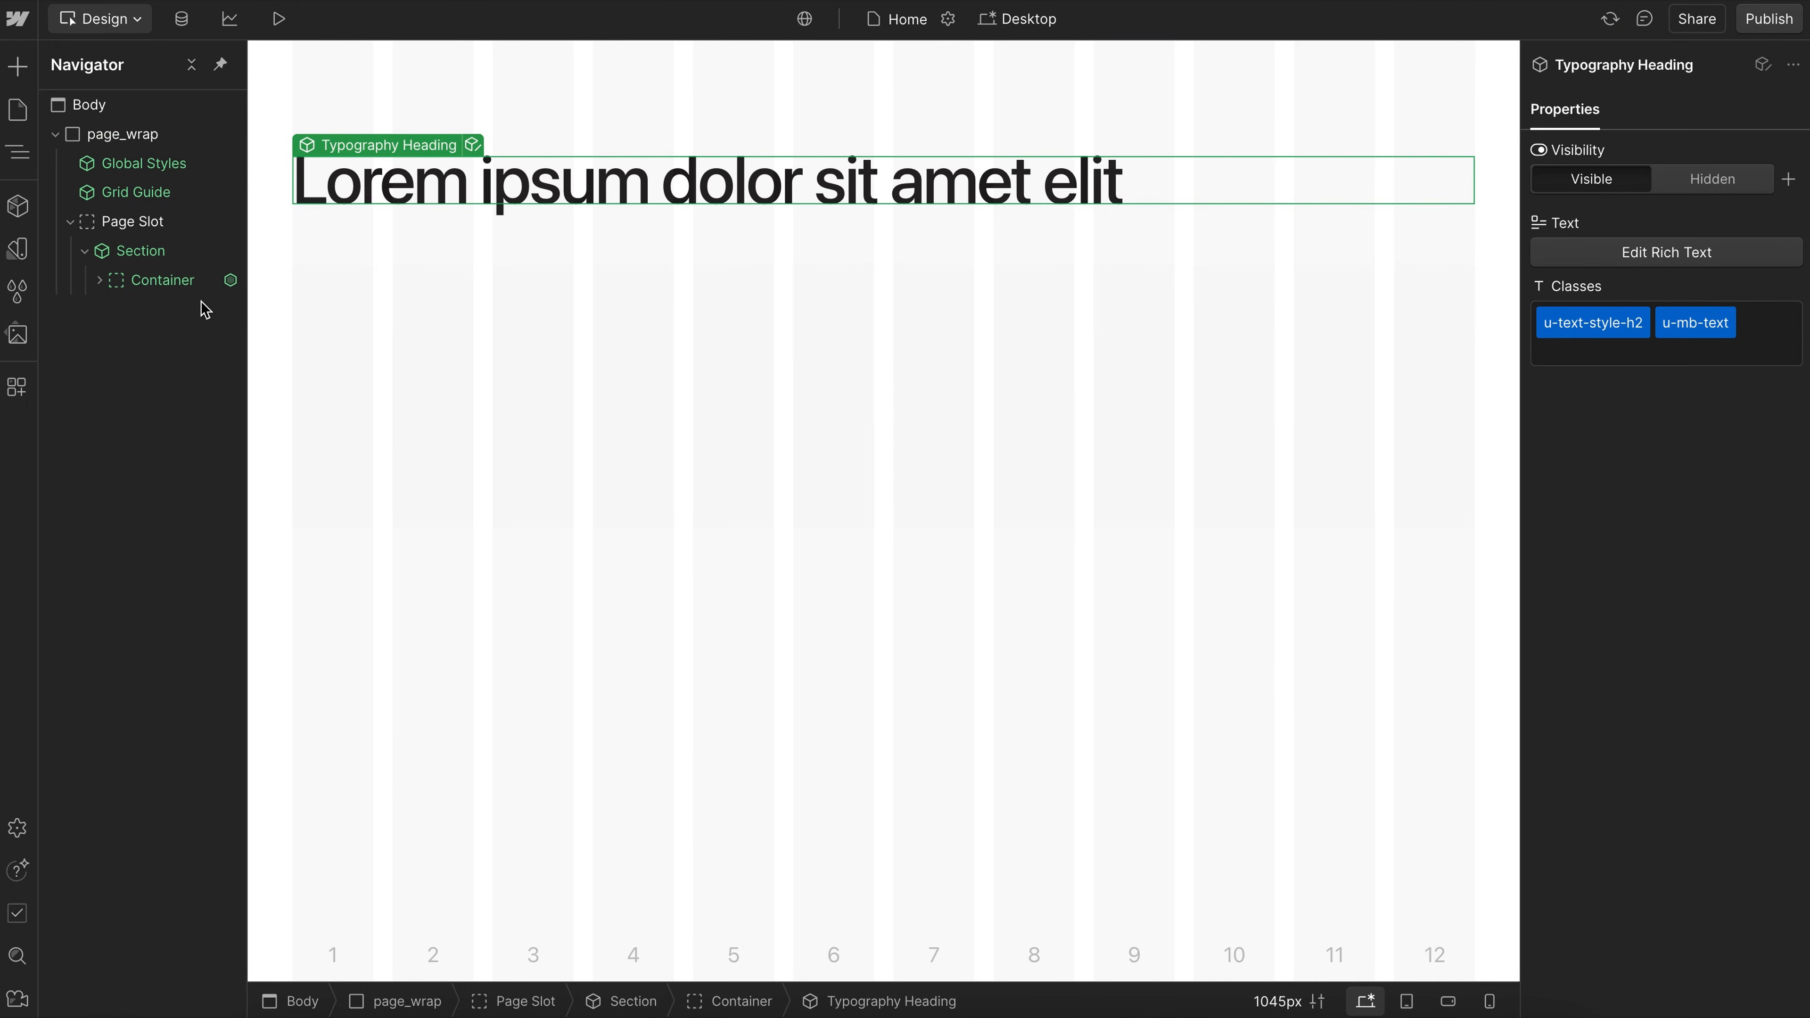
text(para)
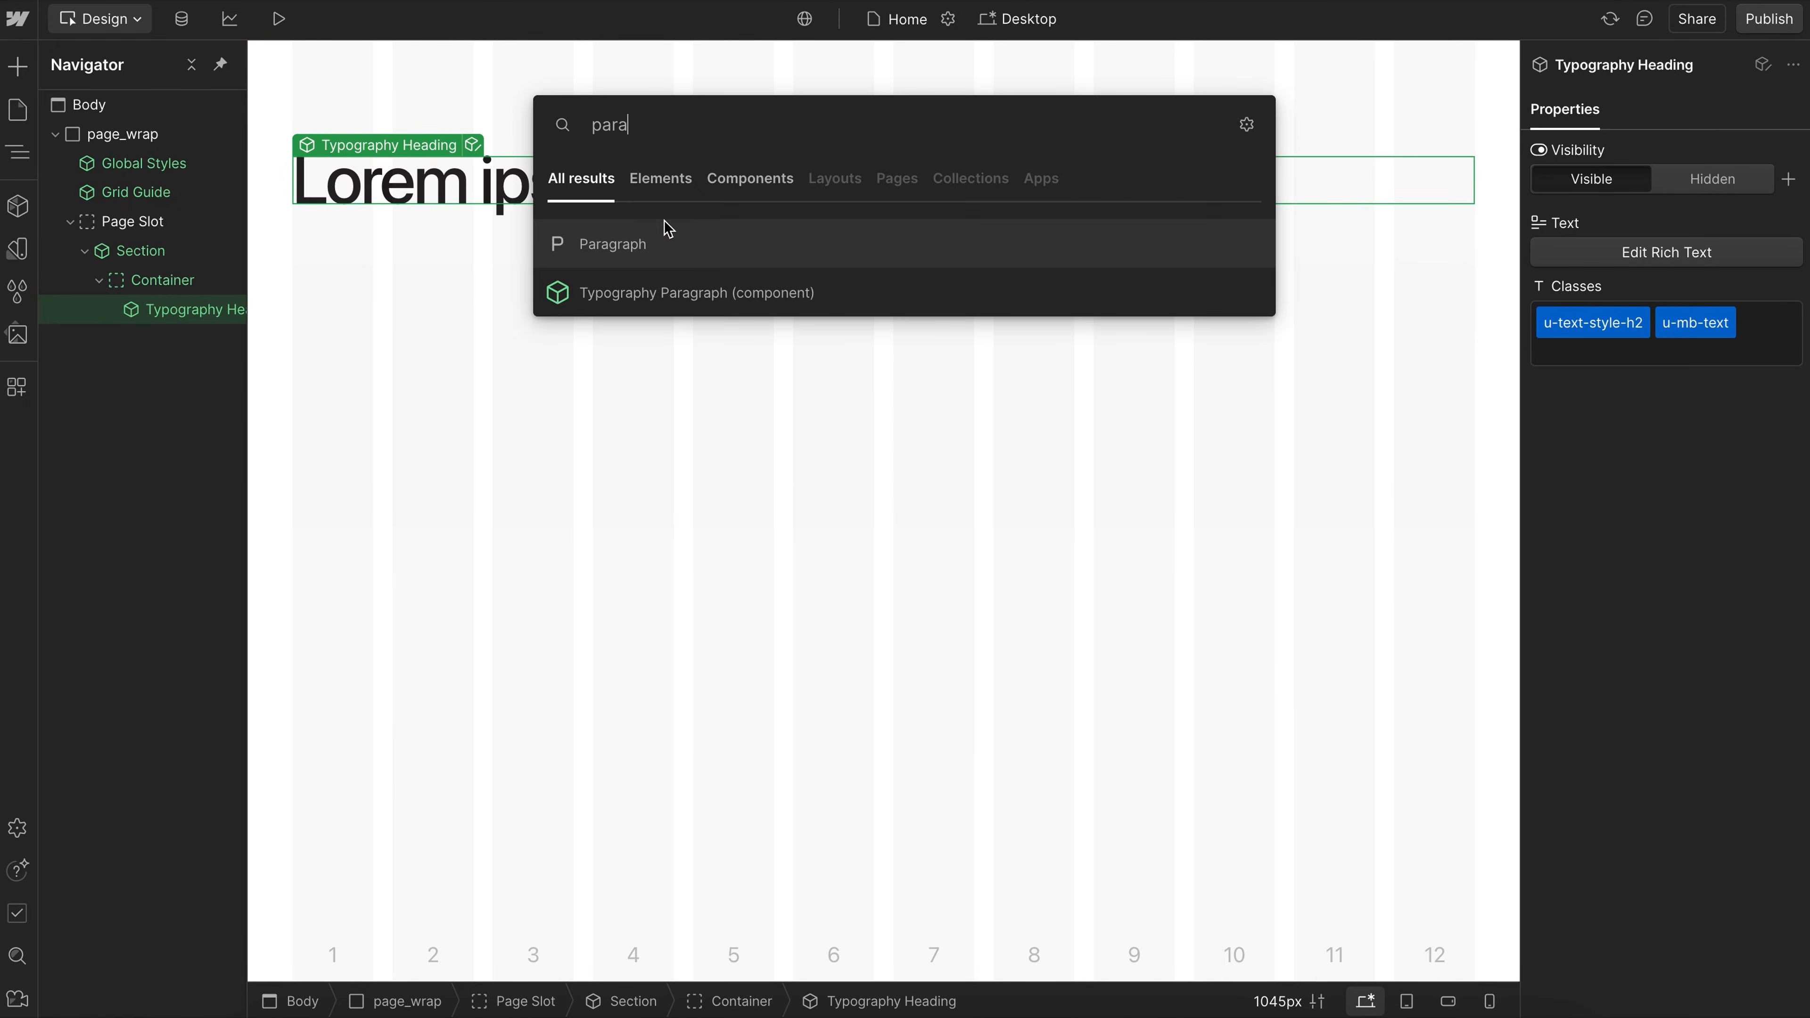
click(687, 295)
Set the Section's Theme to Dark and its Padding Top to Page Top.
click(139, 249)
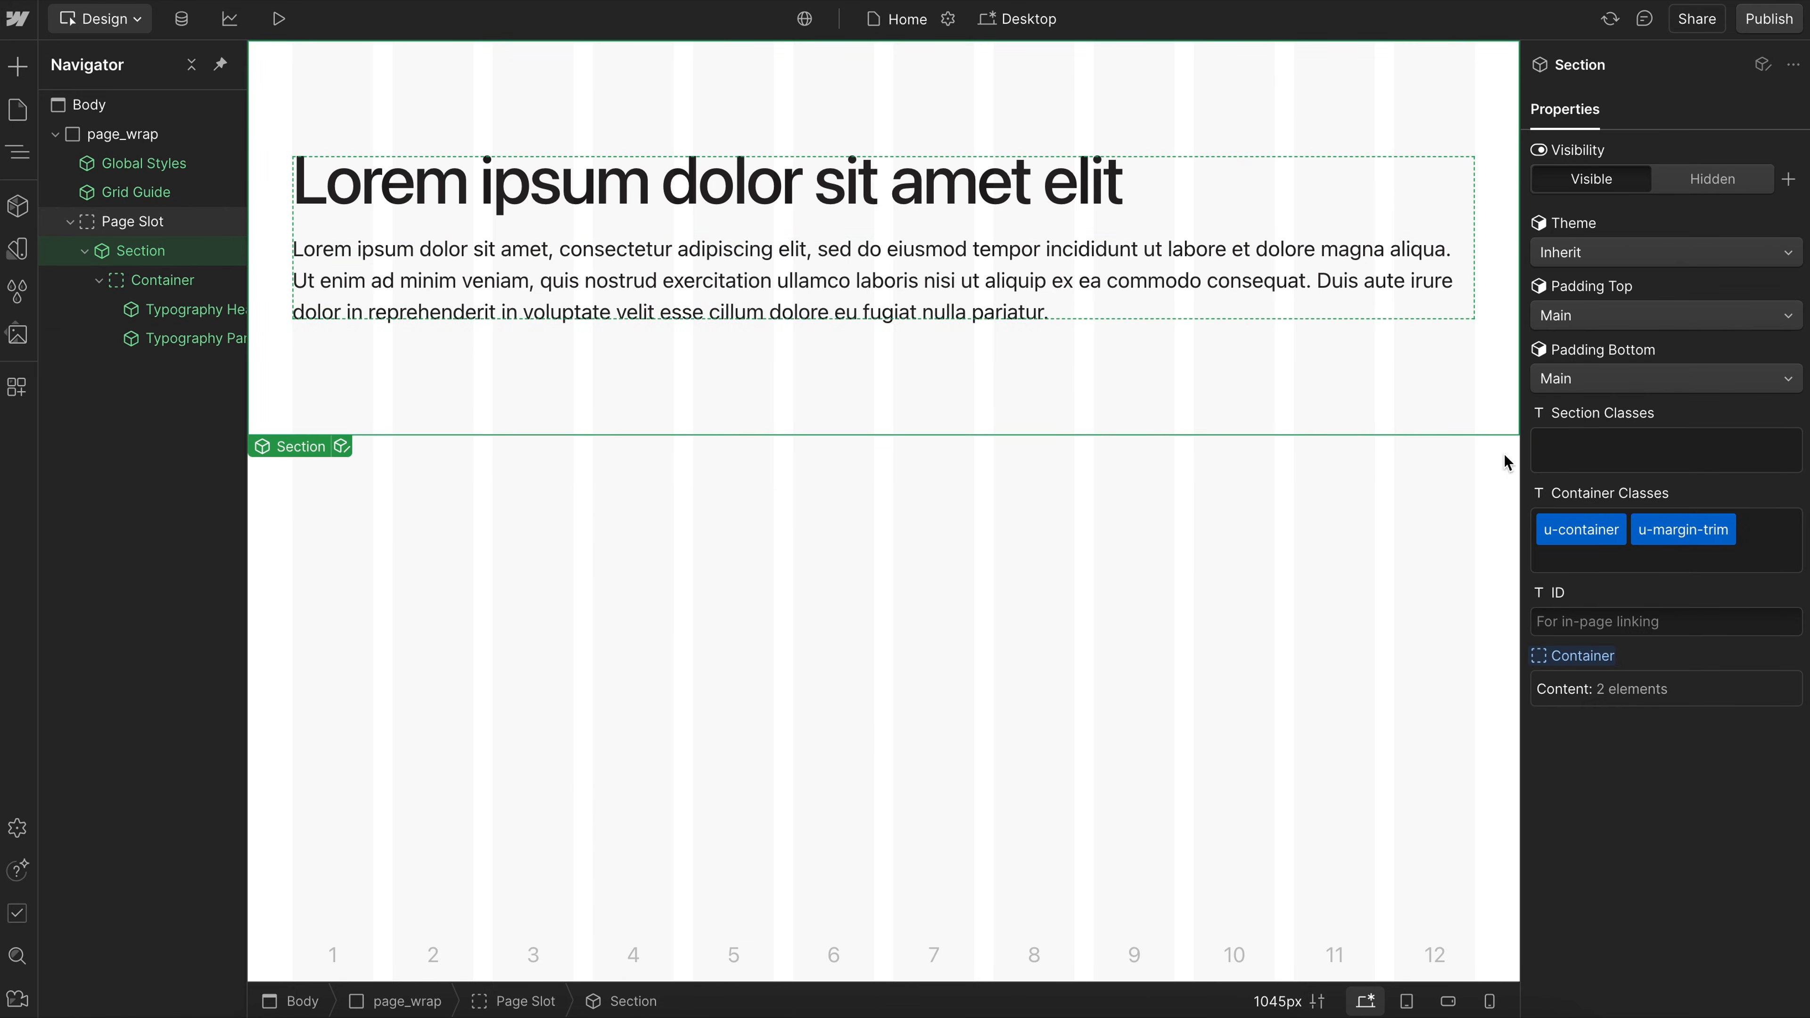
click(1678, 257)
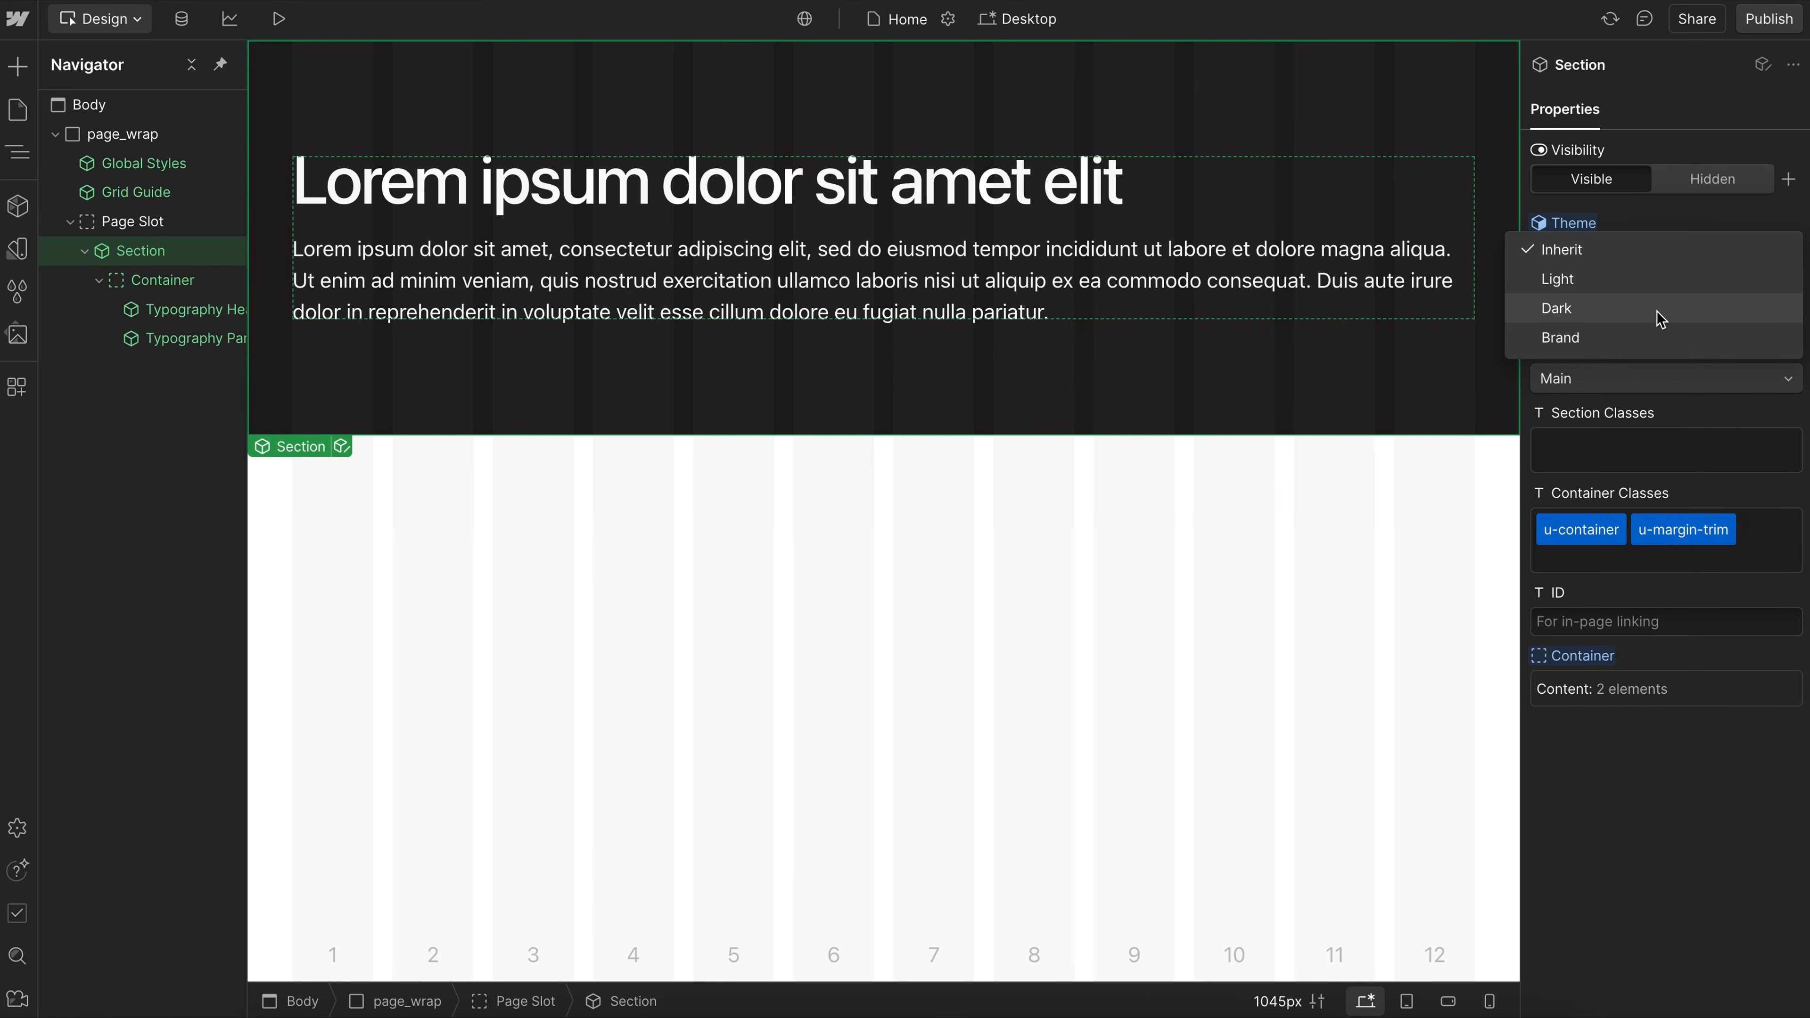
click(1656, 314)
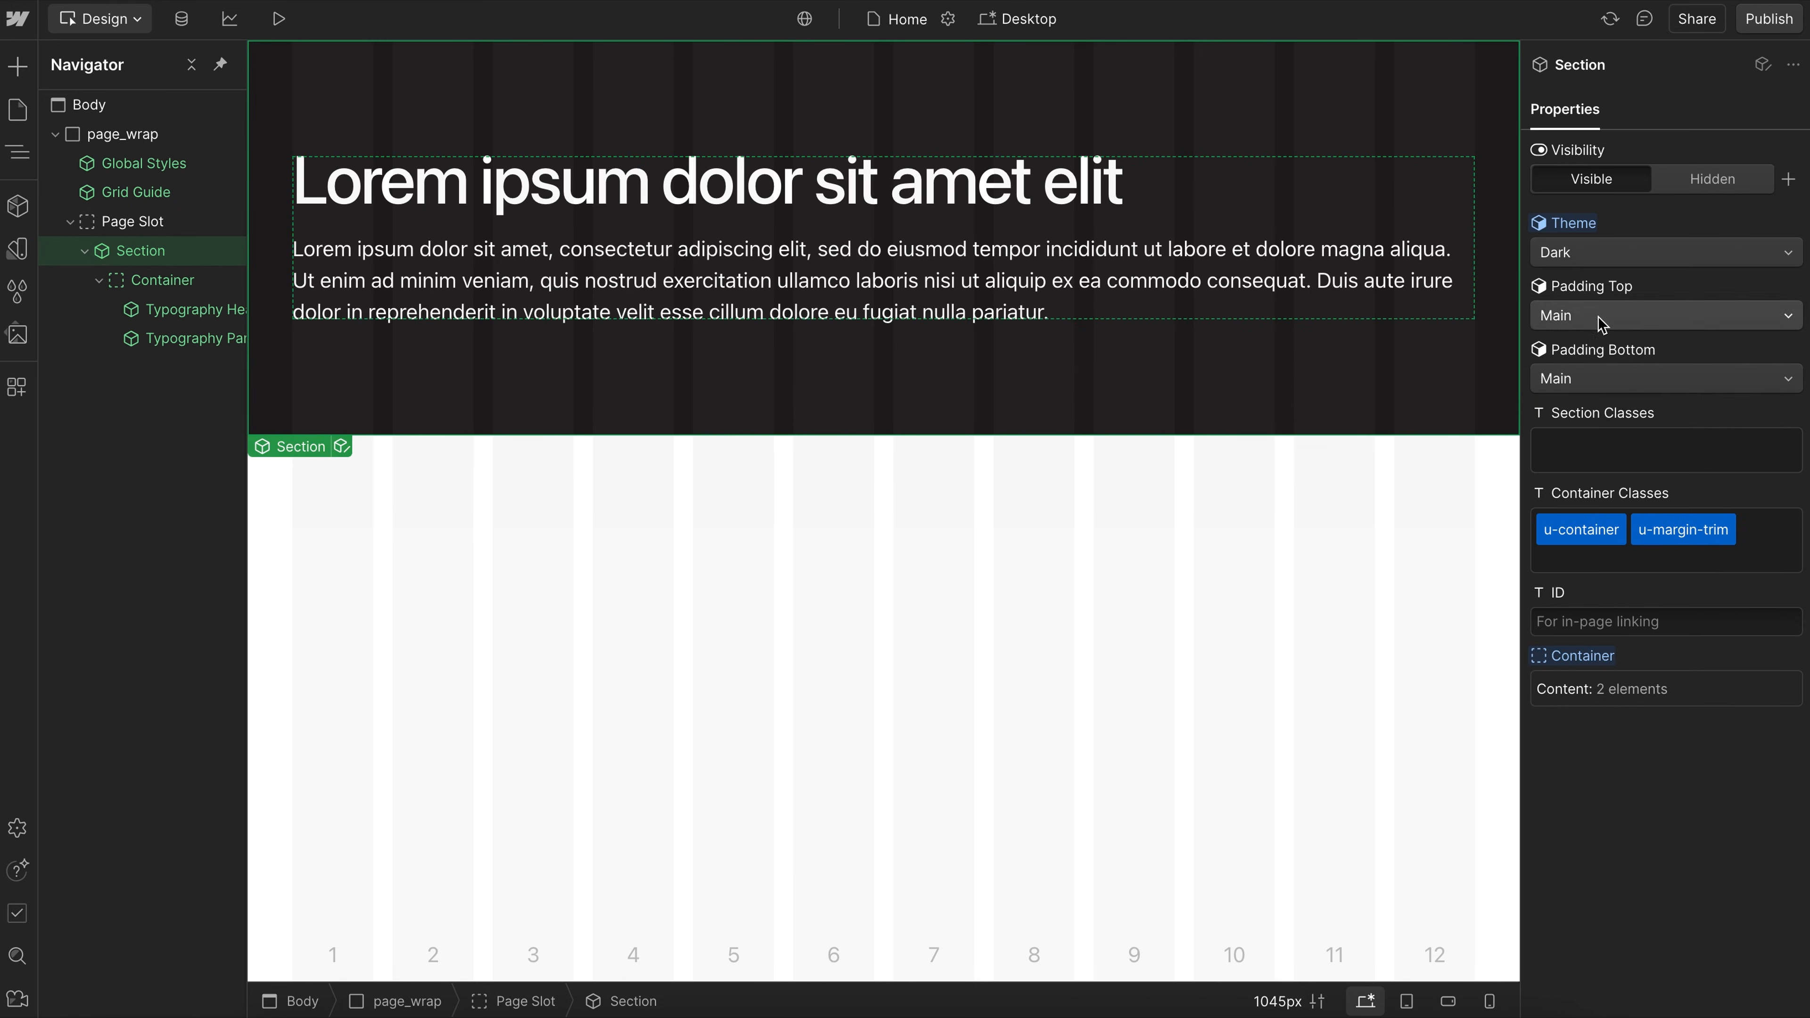
click(1655, 317)
click(1572, 372)
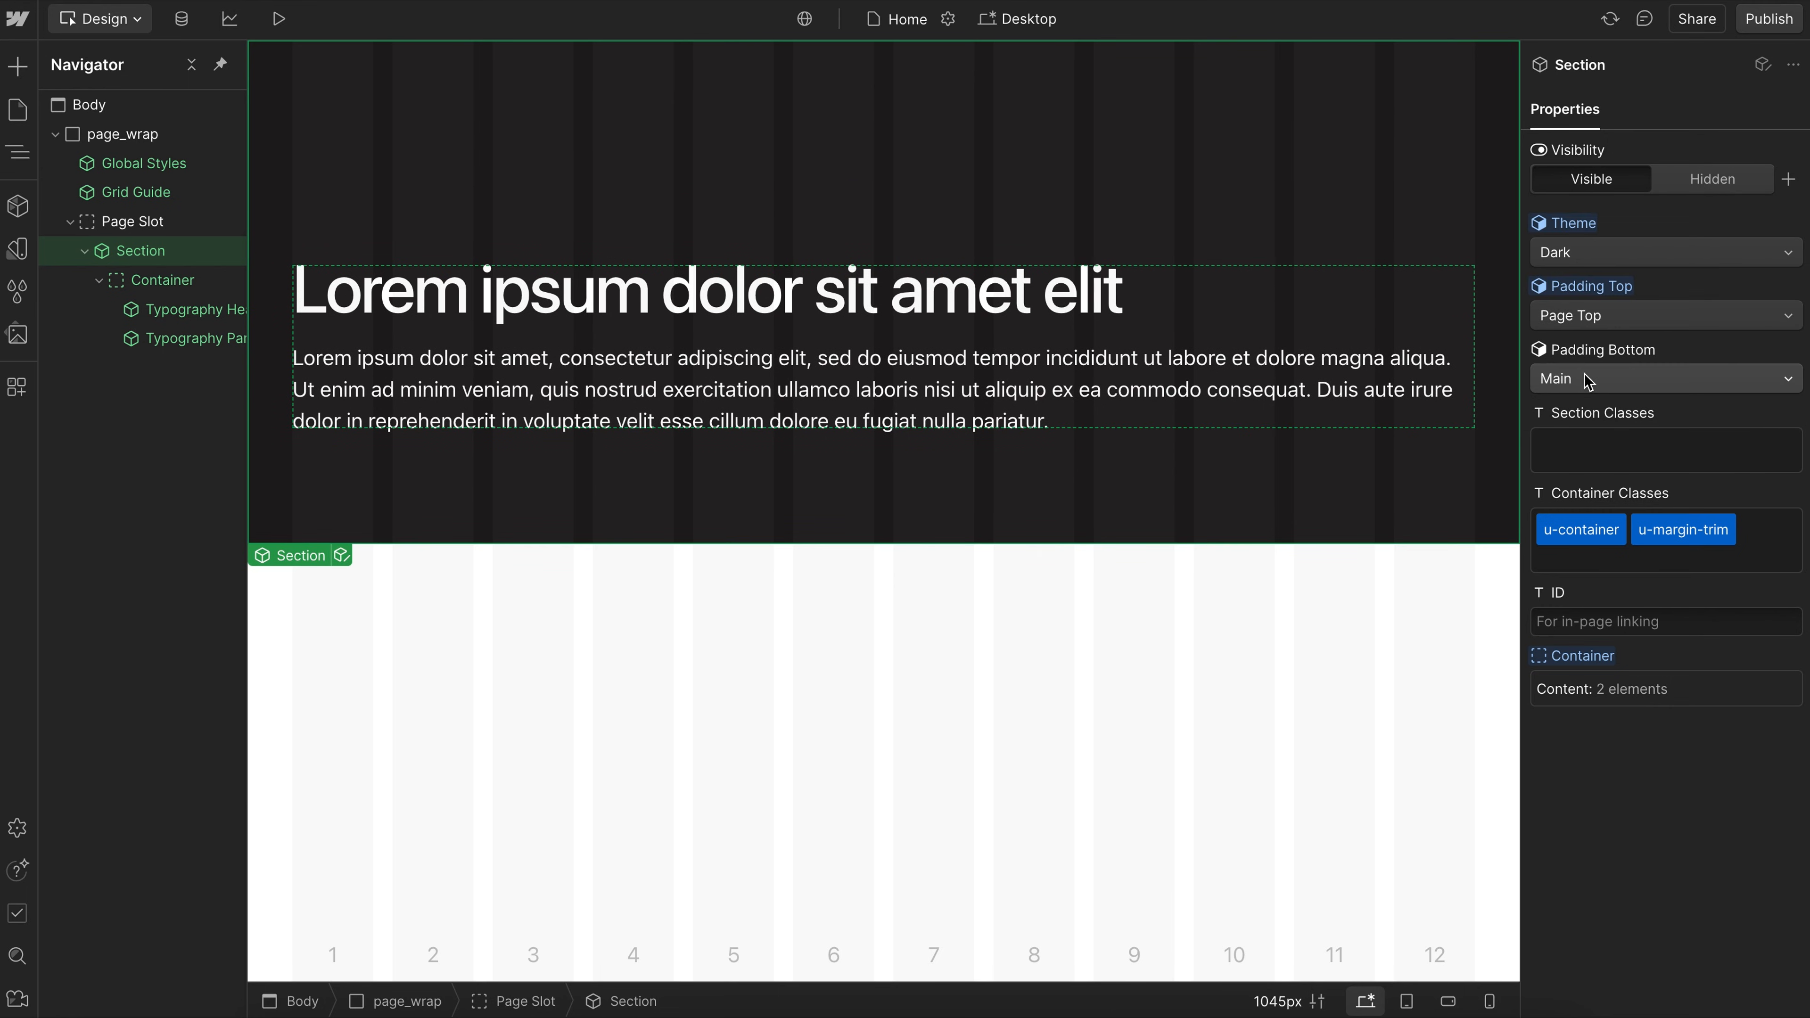
Add u-min-height-screen to the Section Classes and u-flex-vertical-nowrap to the Container Classes.
click(1604, 449)
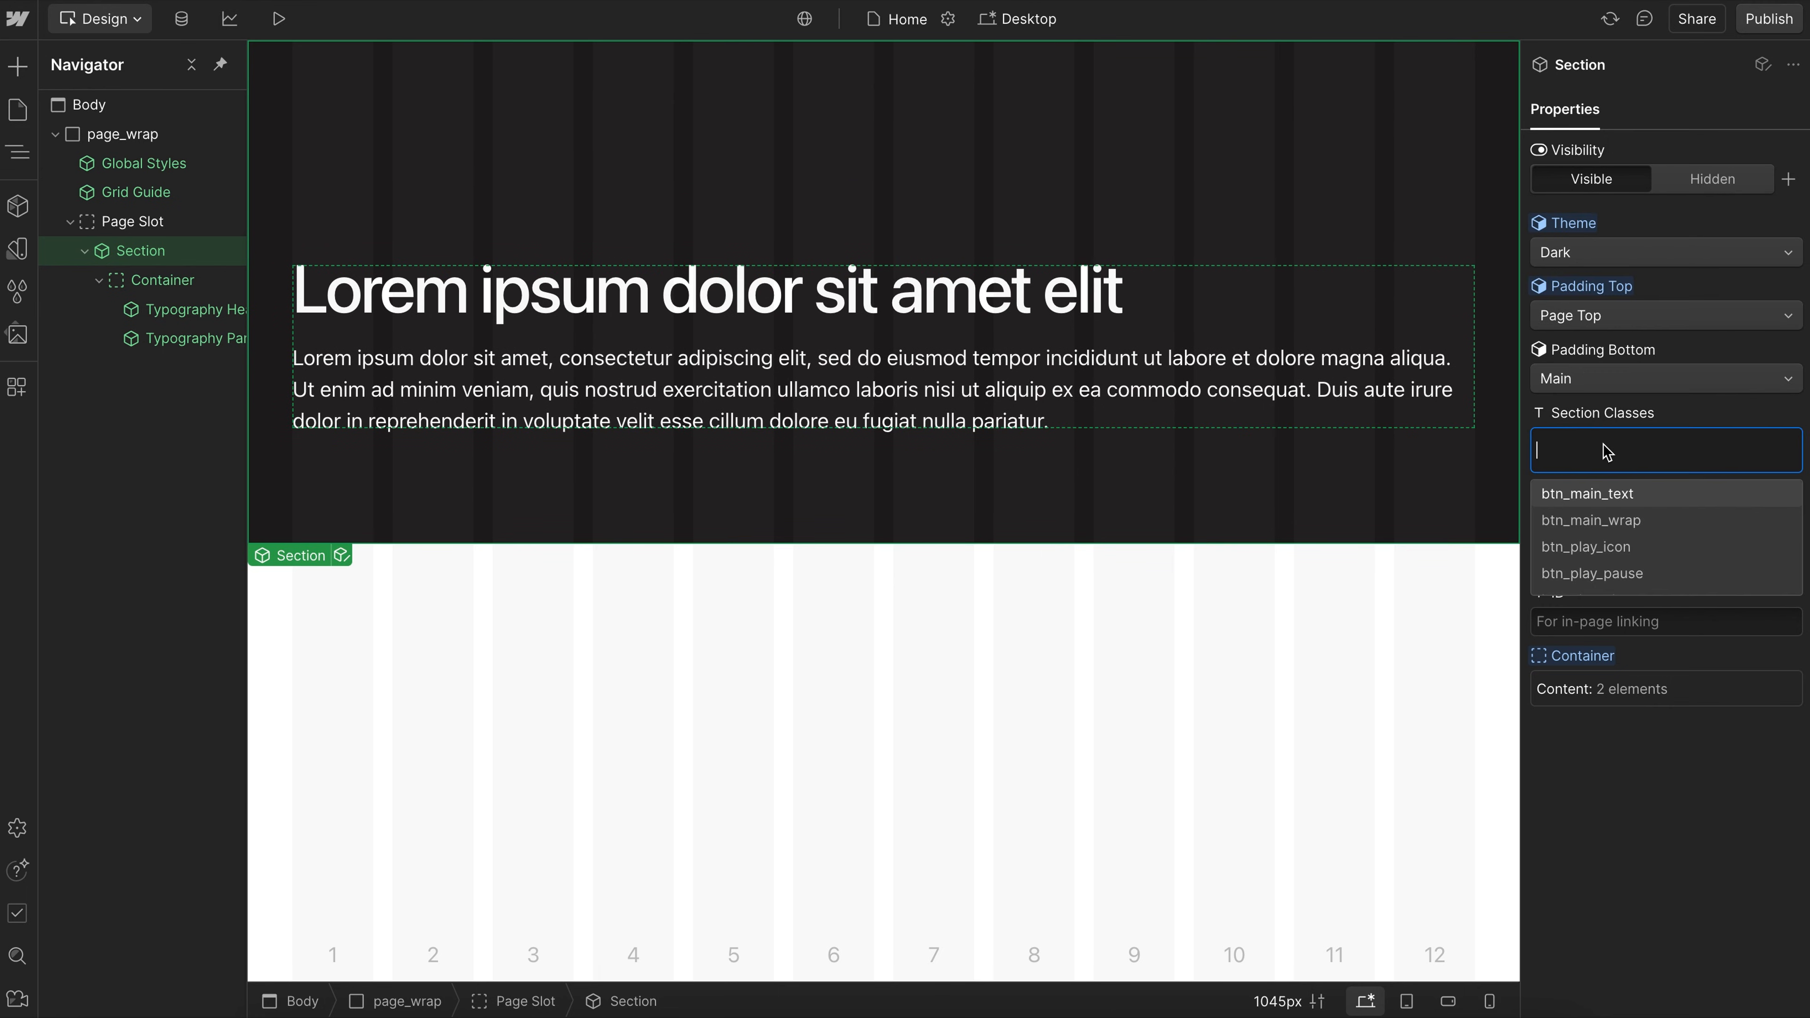
text(heigh)
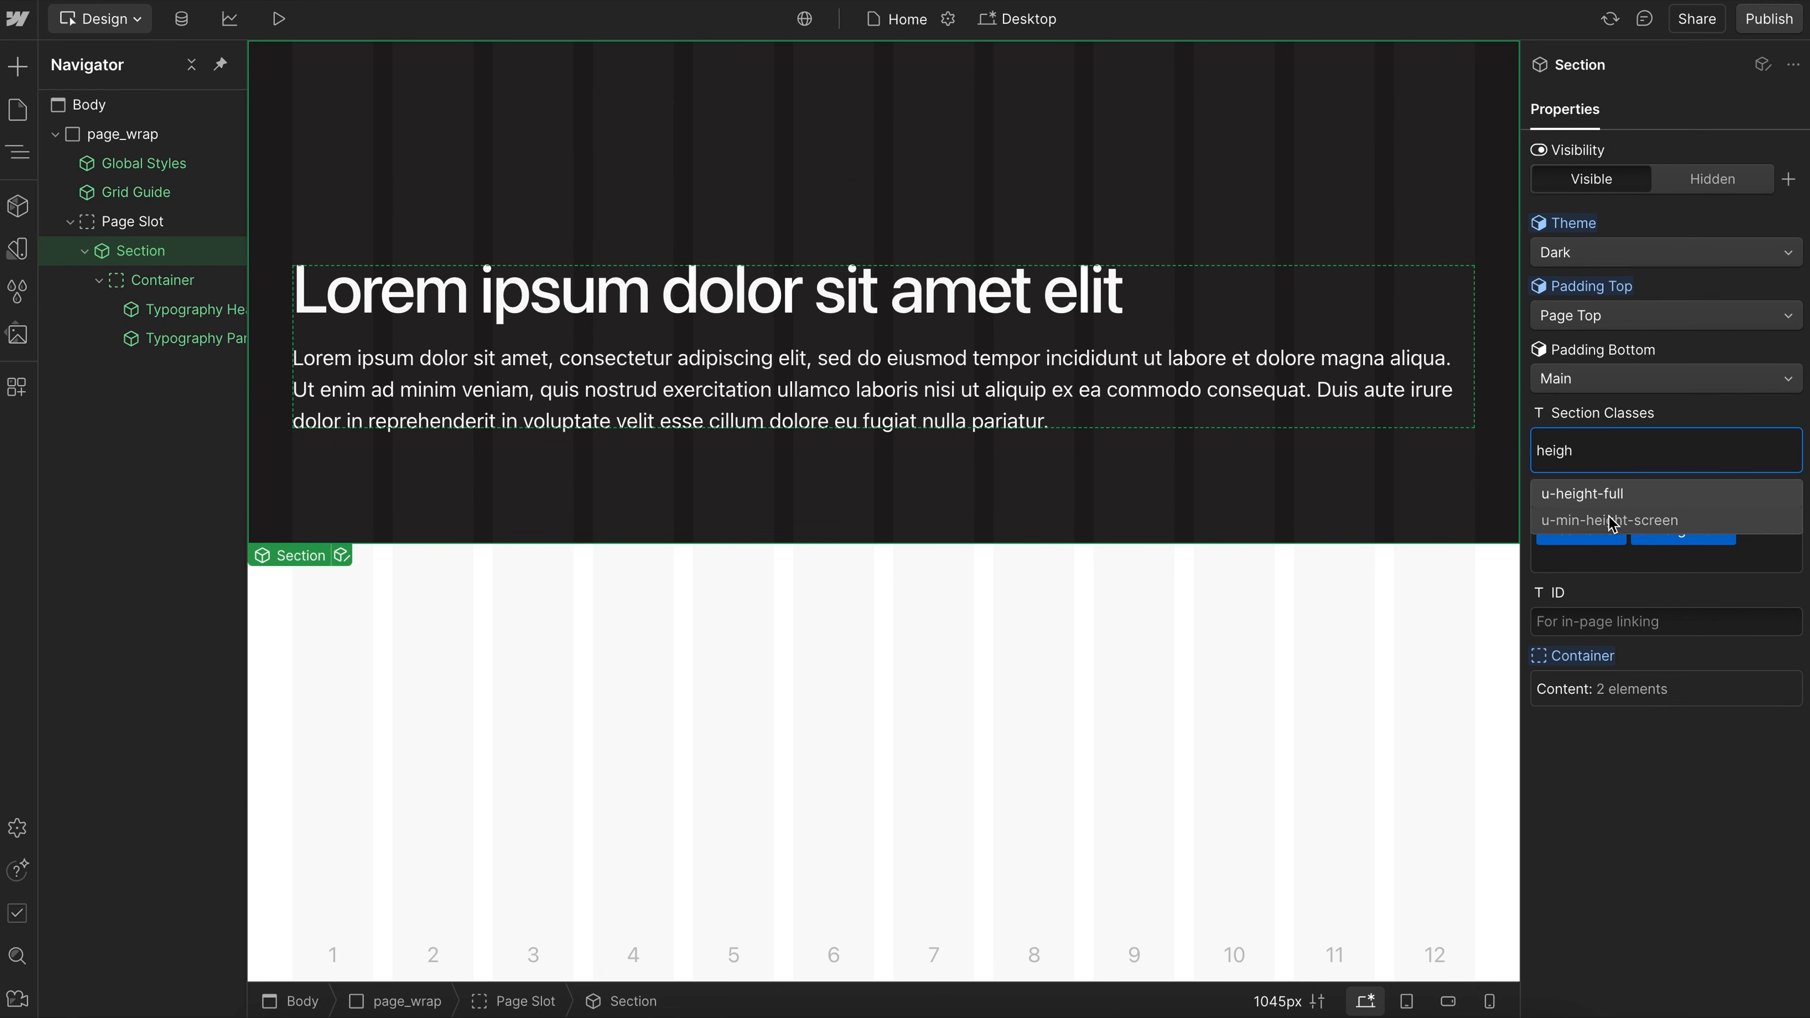
click(1625, 523)
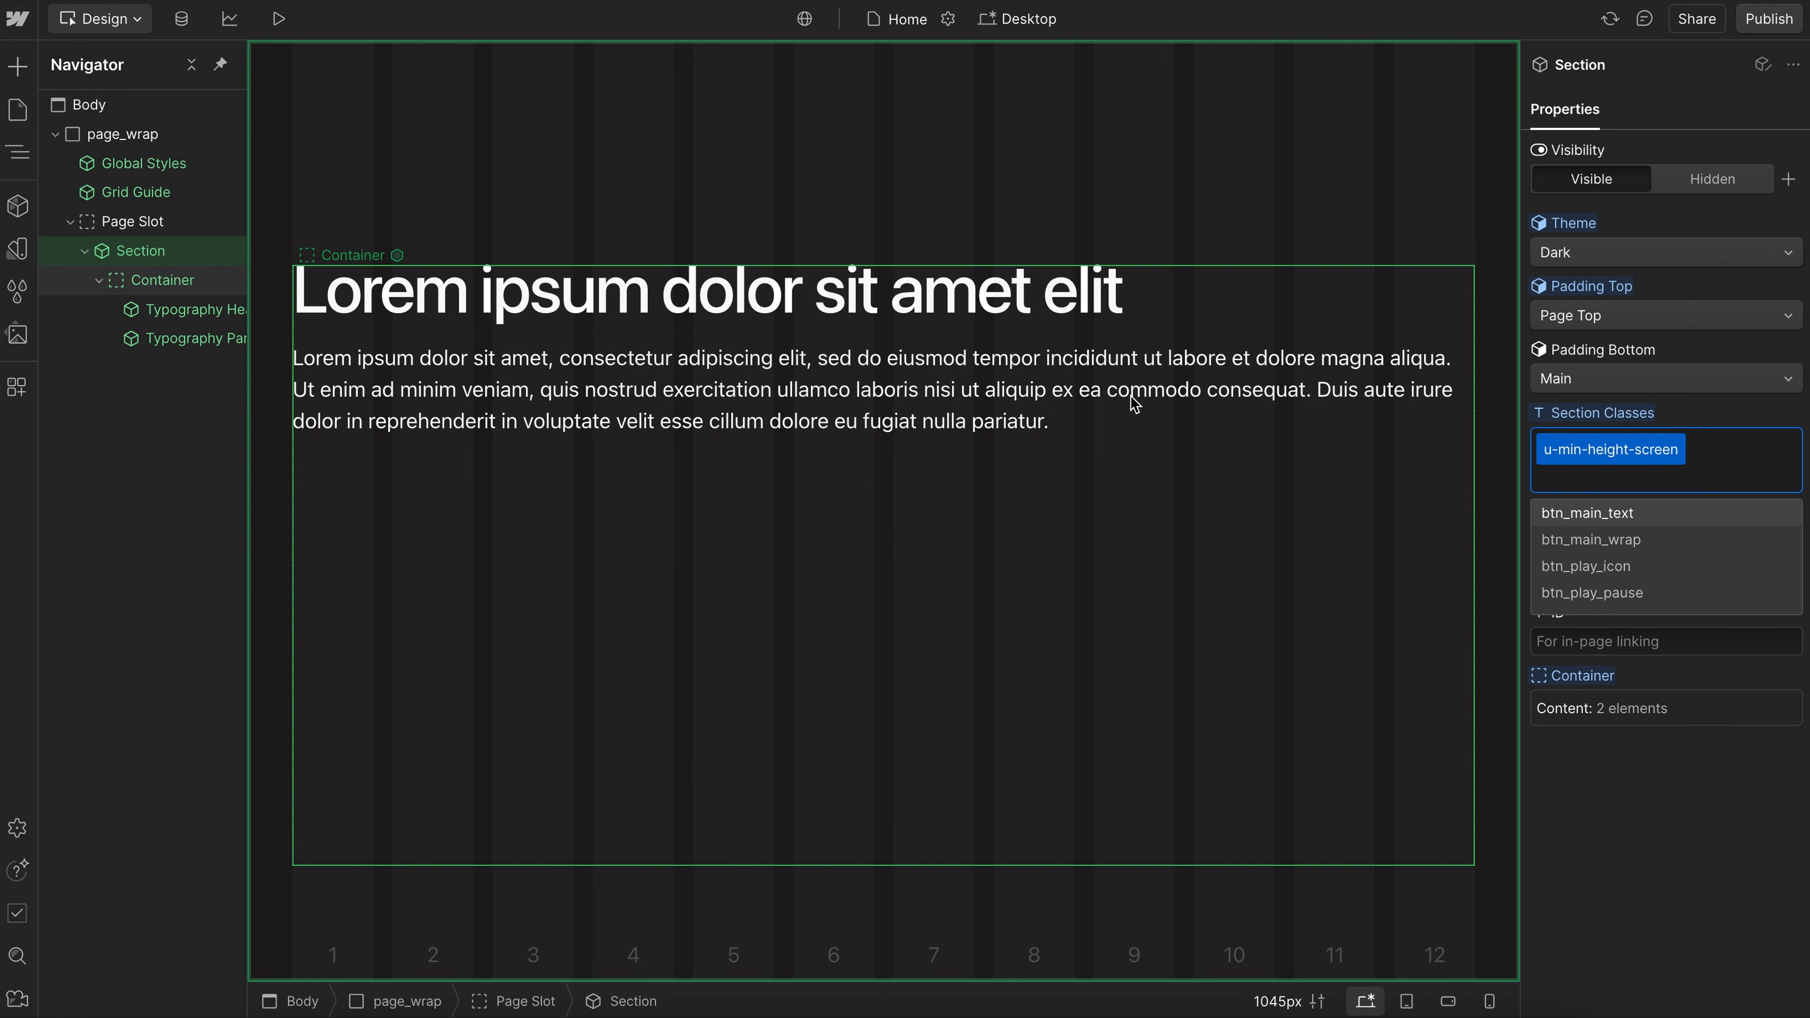
click(1777, 567)
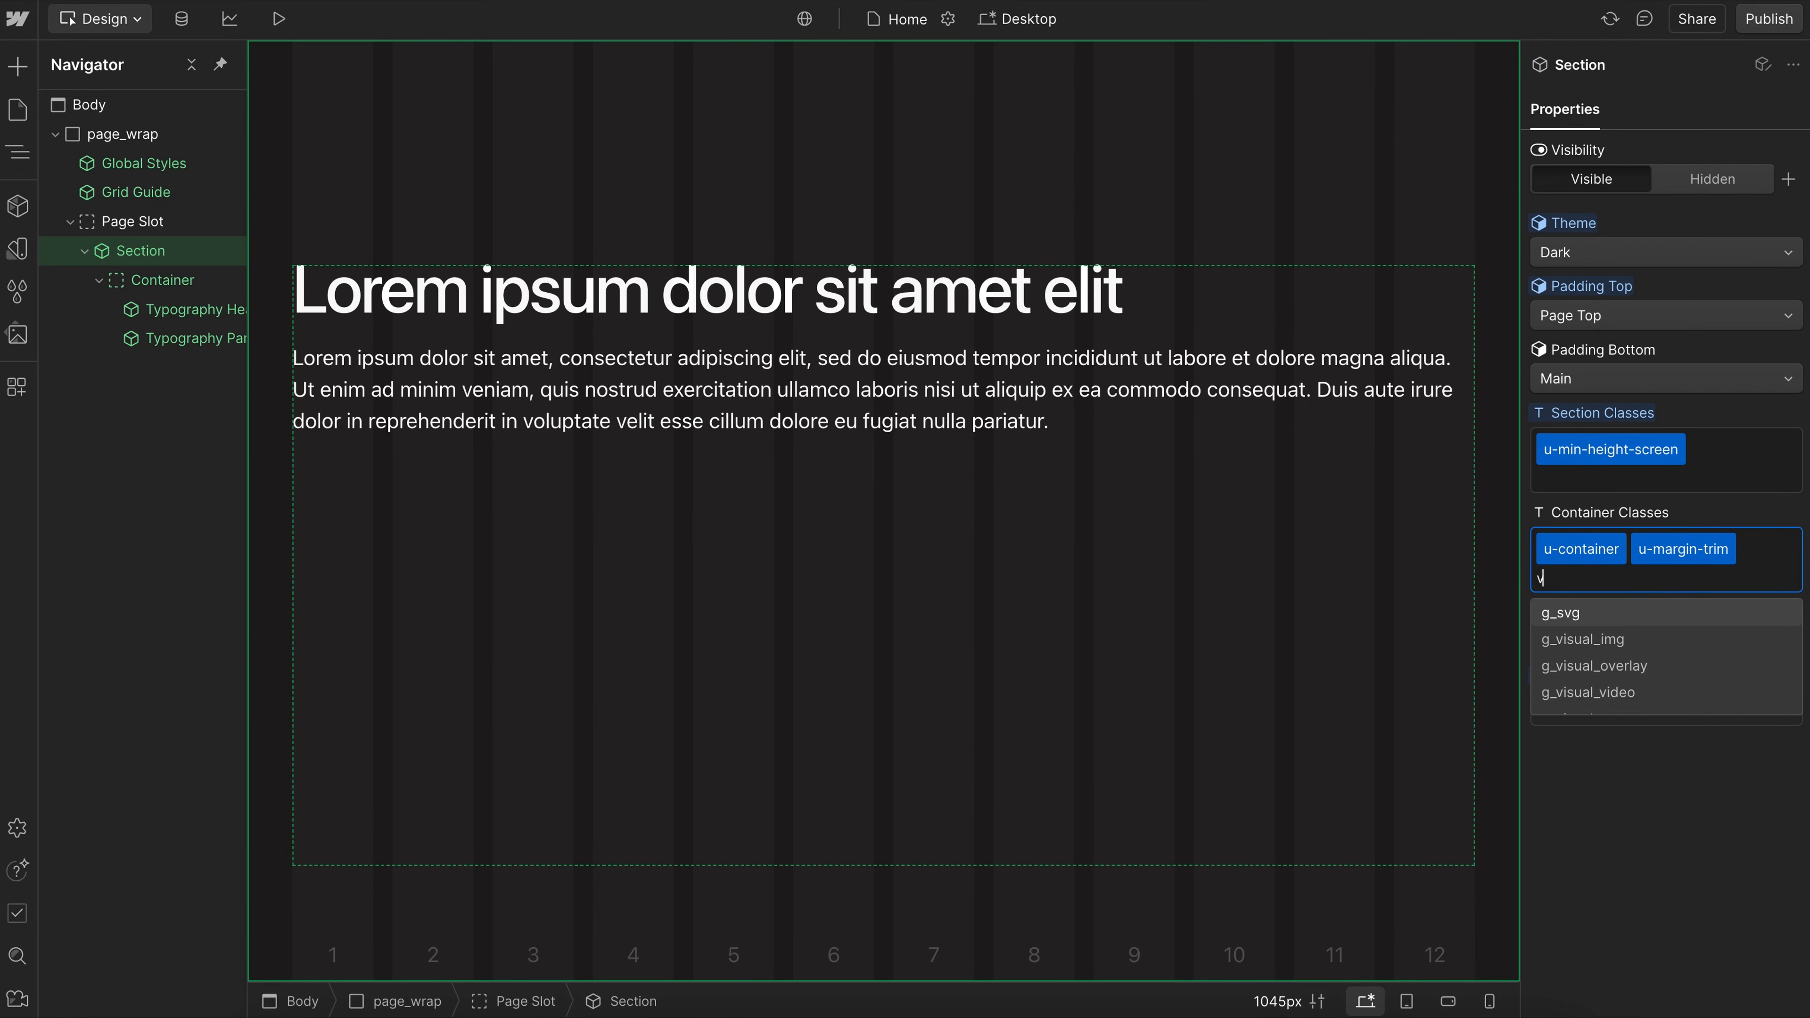
text(vertical)
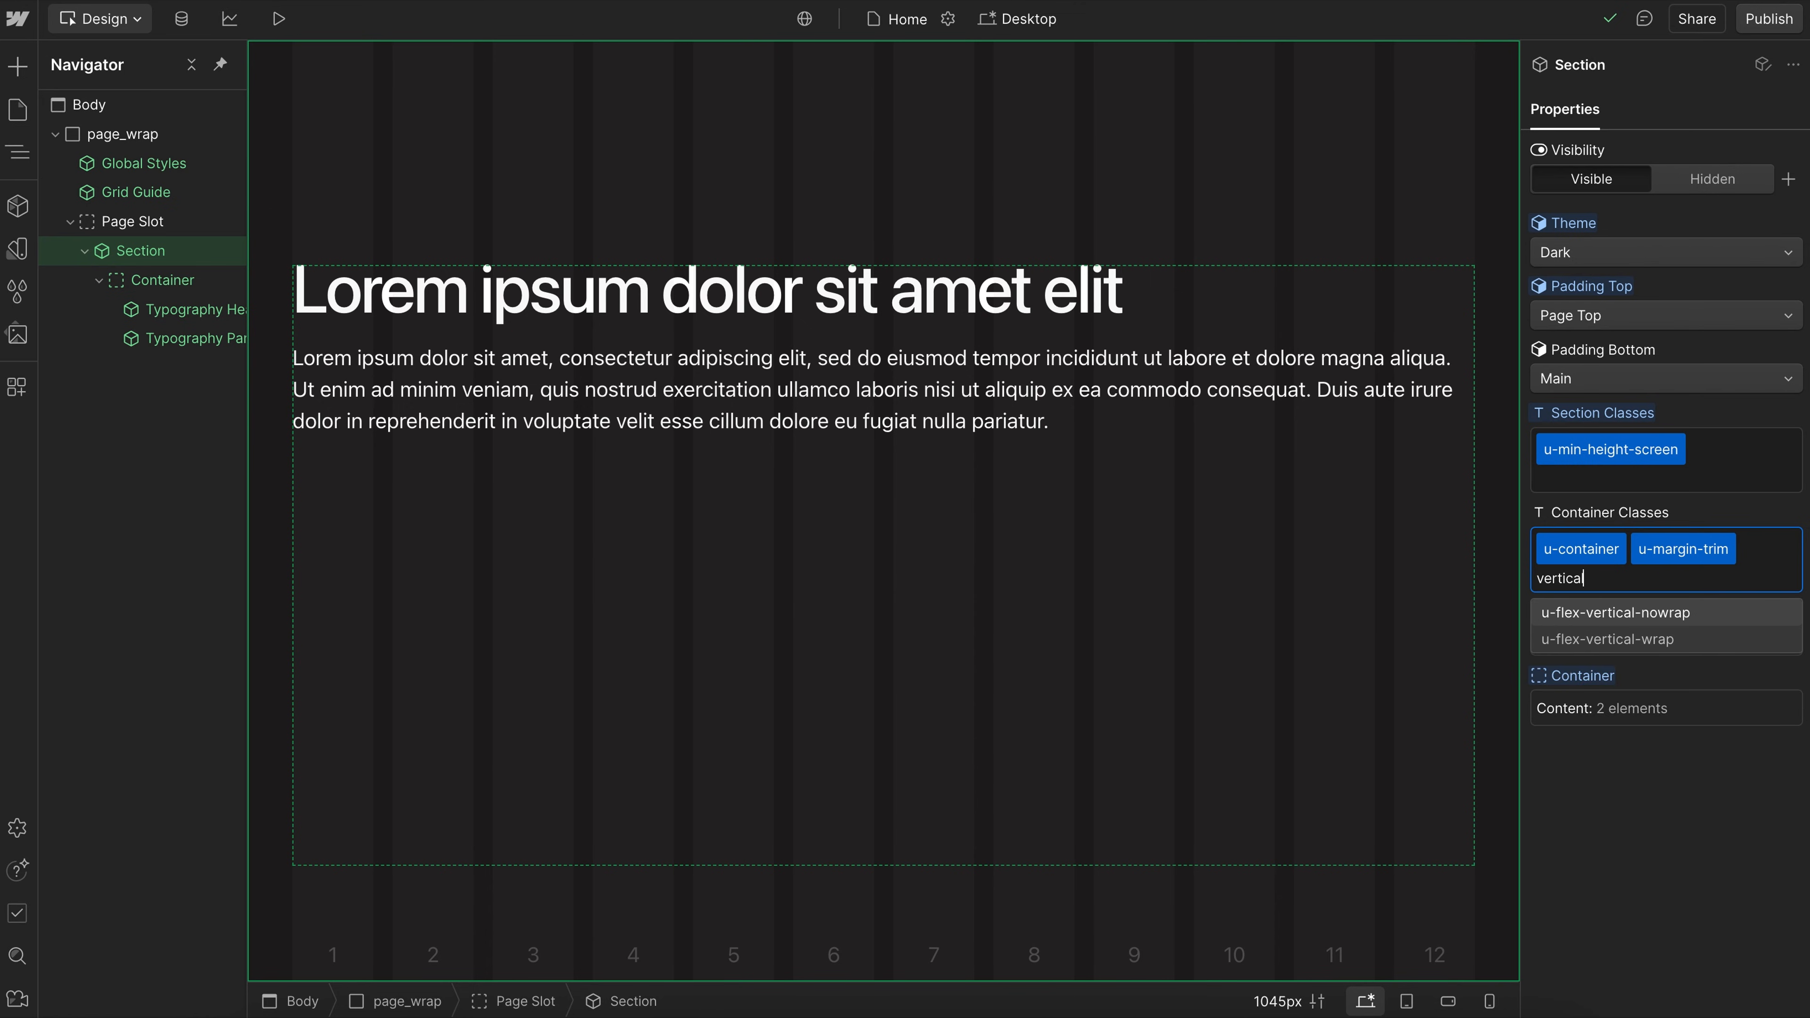
click(1623, 612)
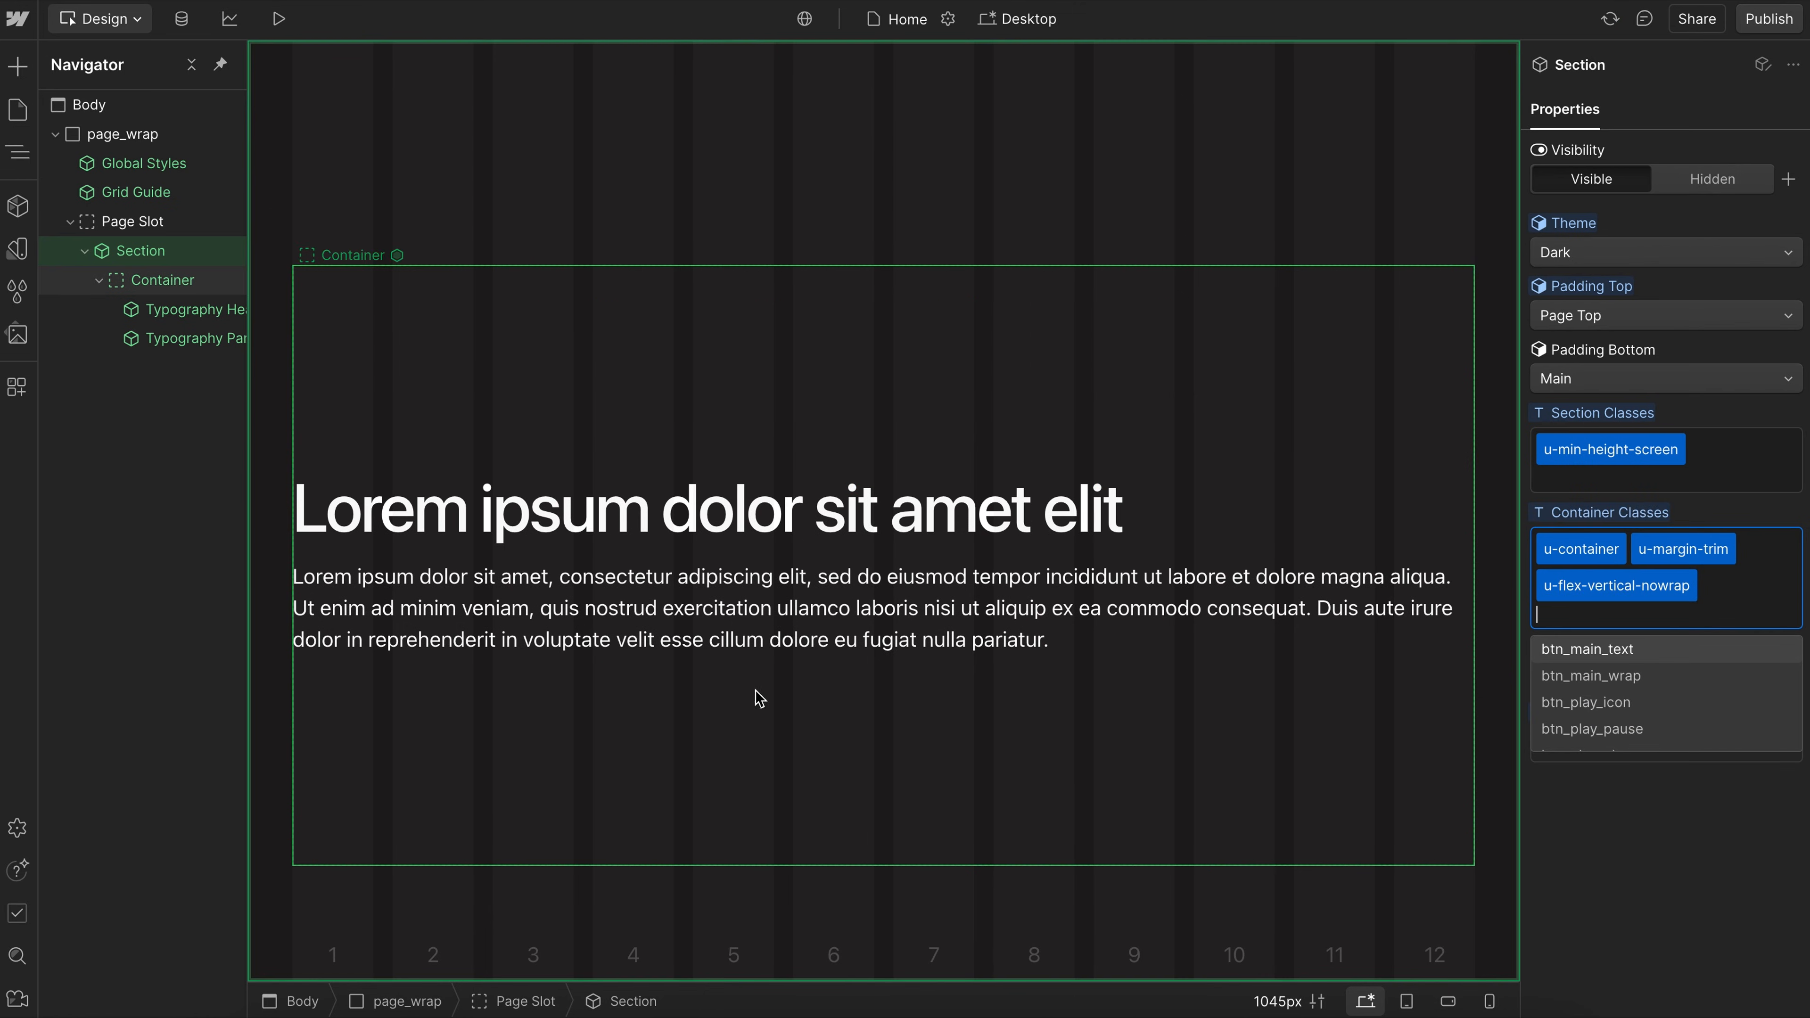
click(1692, 929)
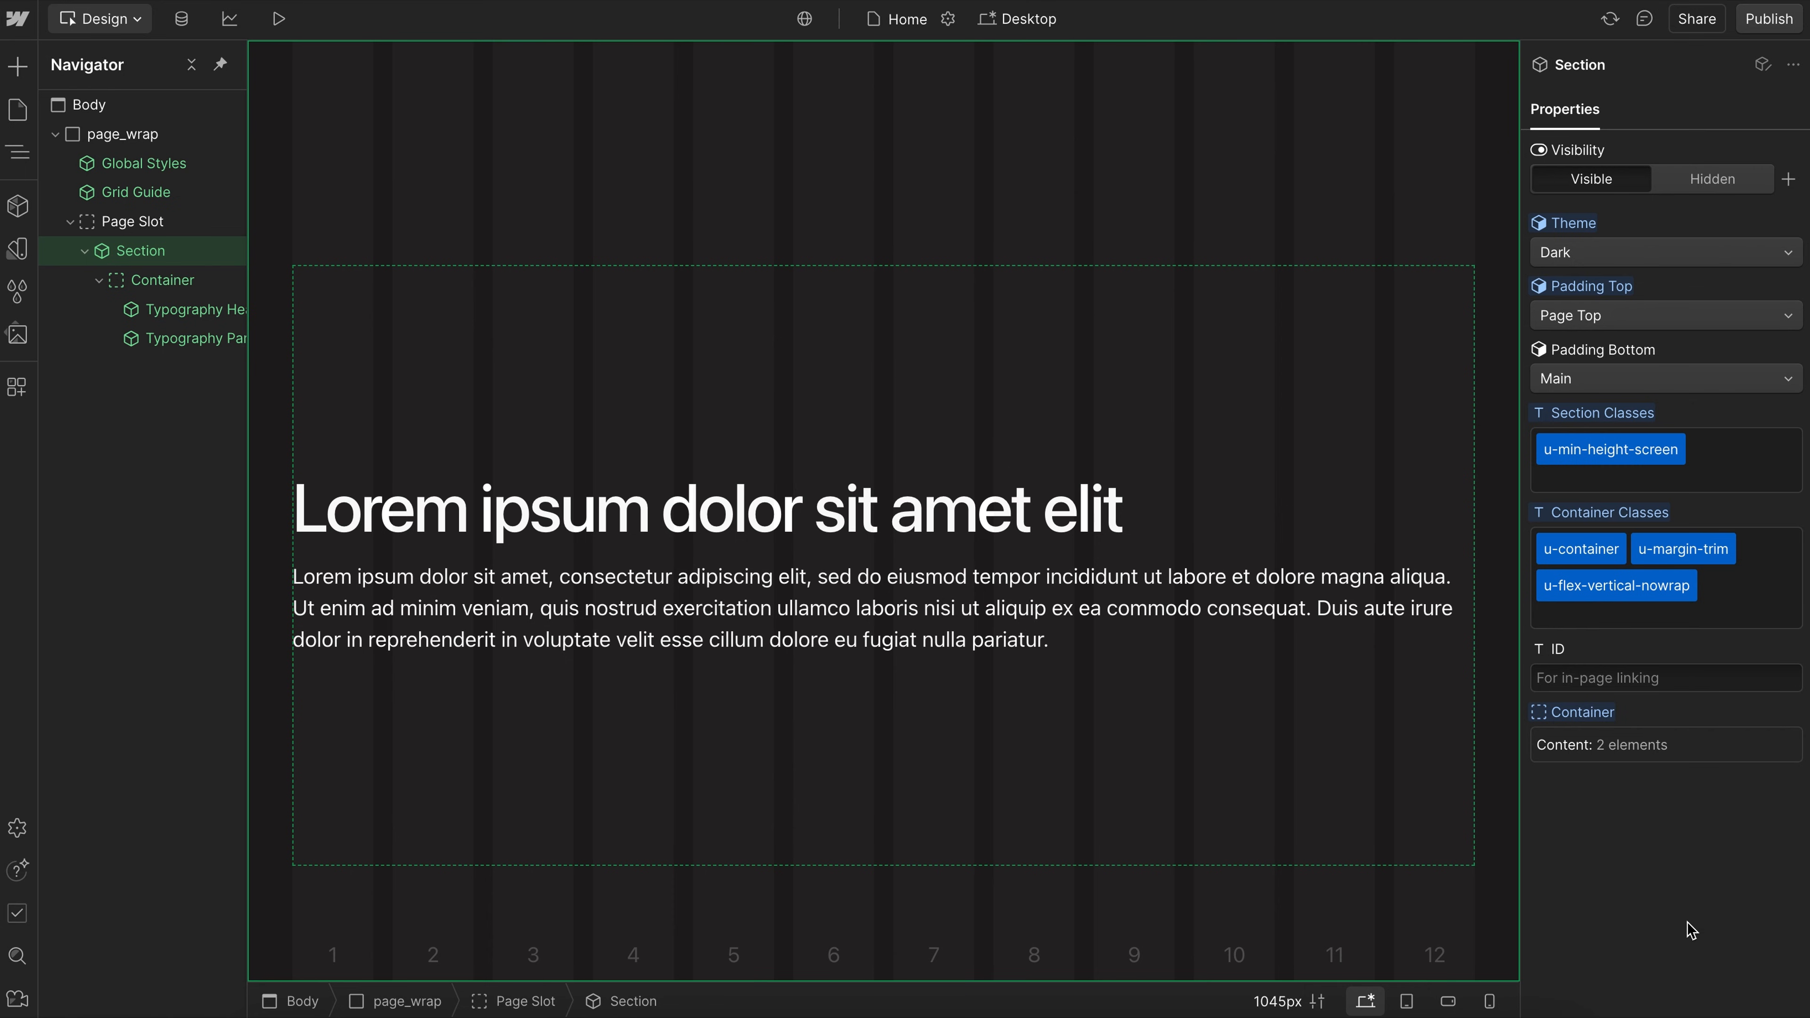
Add a Visual Video component inside the Section's Container.
click(416, 393)
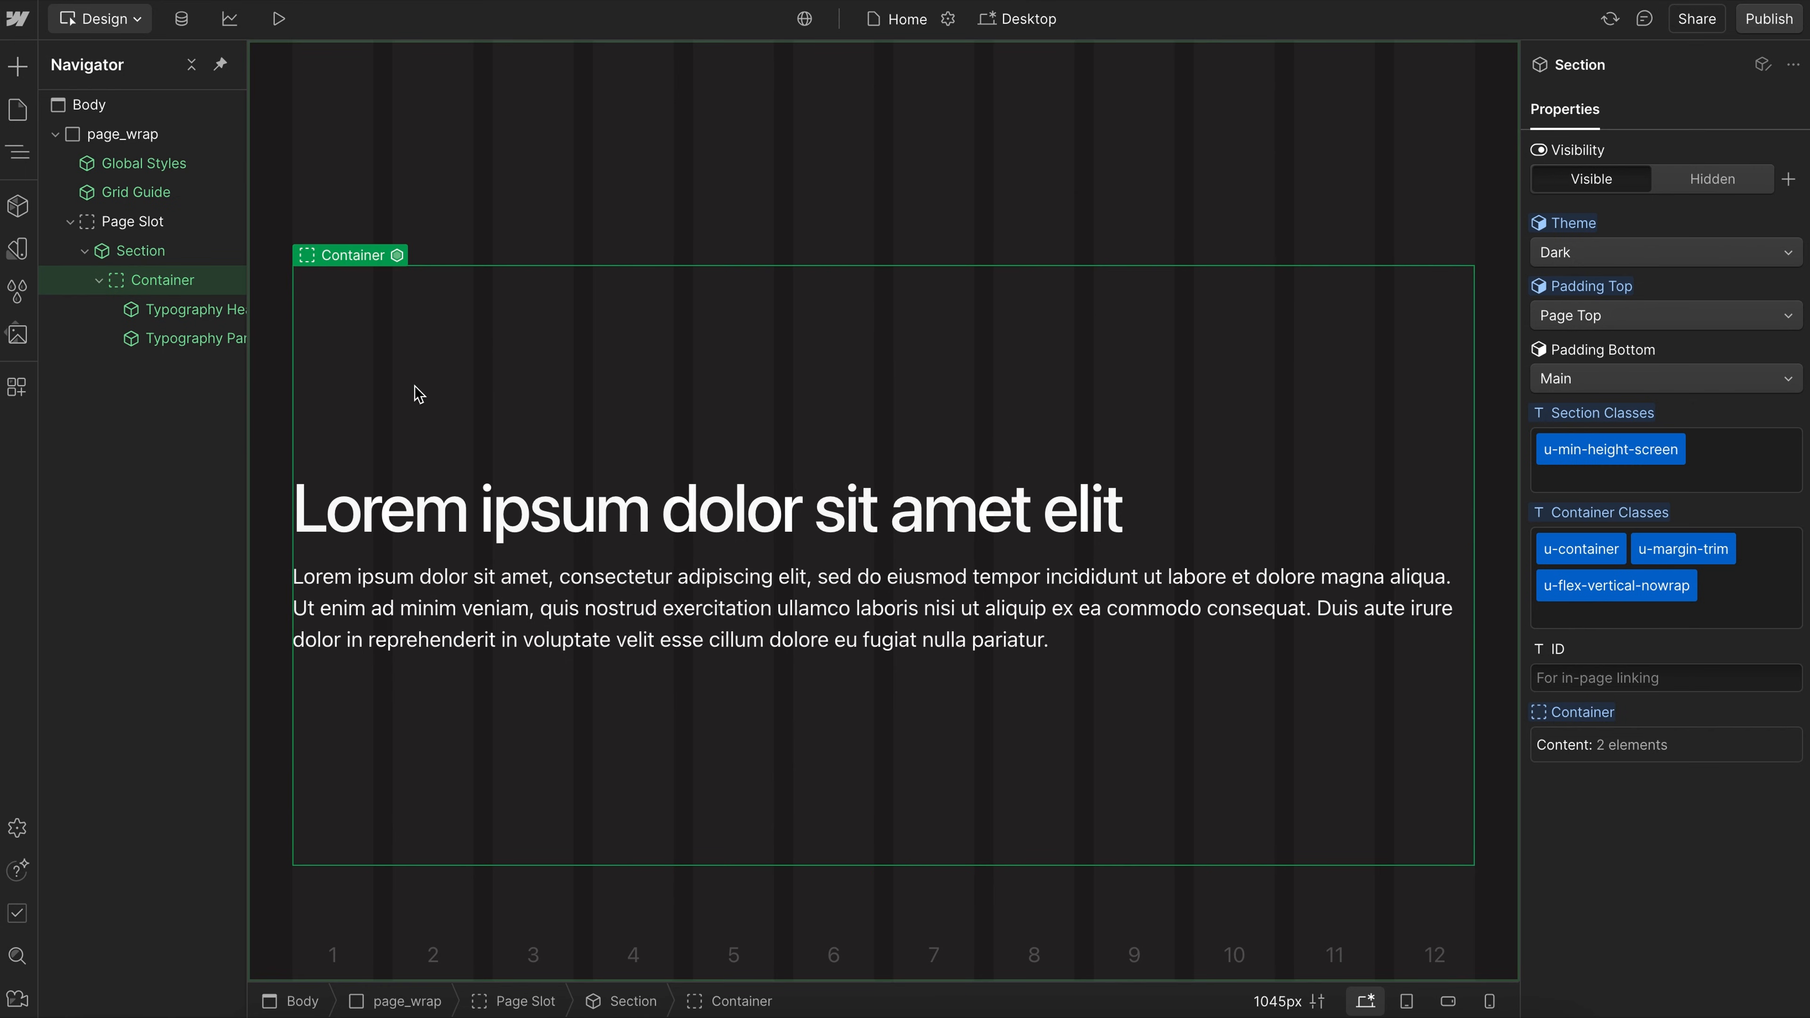
key(super+k)
text(vis)
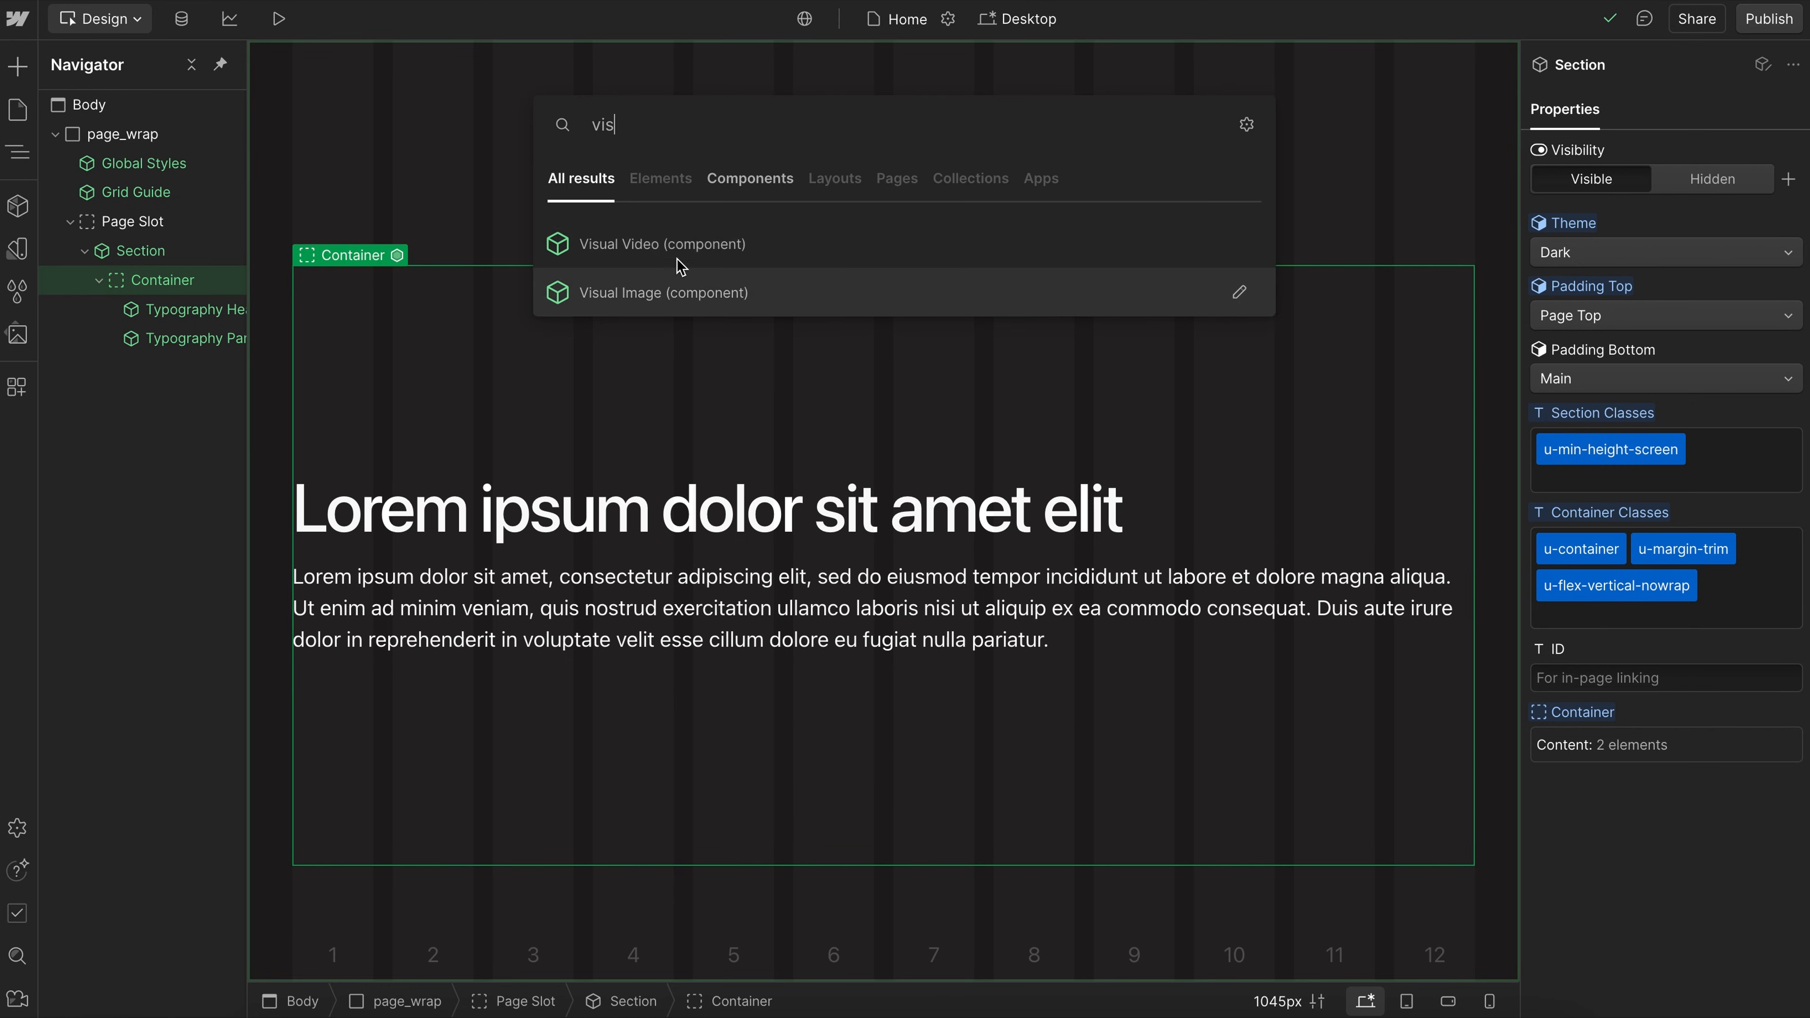
click(592, 244)
scroll(779, 776, down, 1)
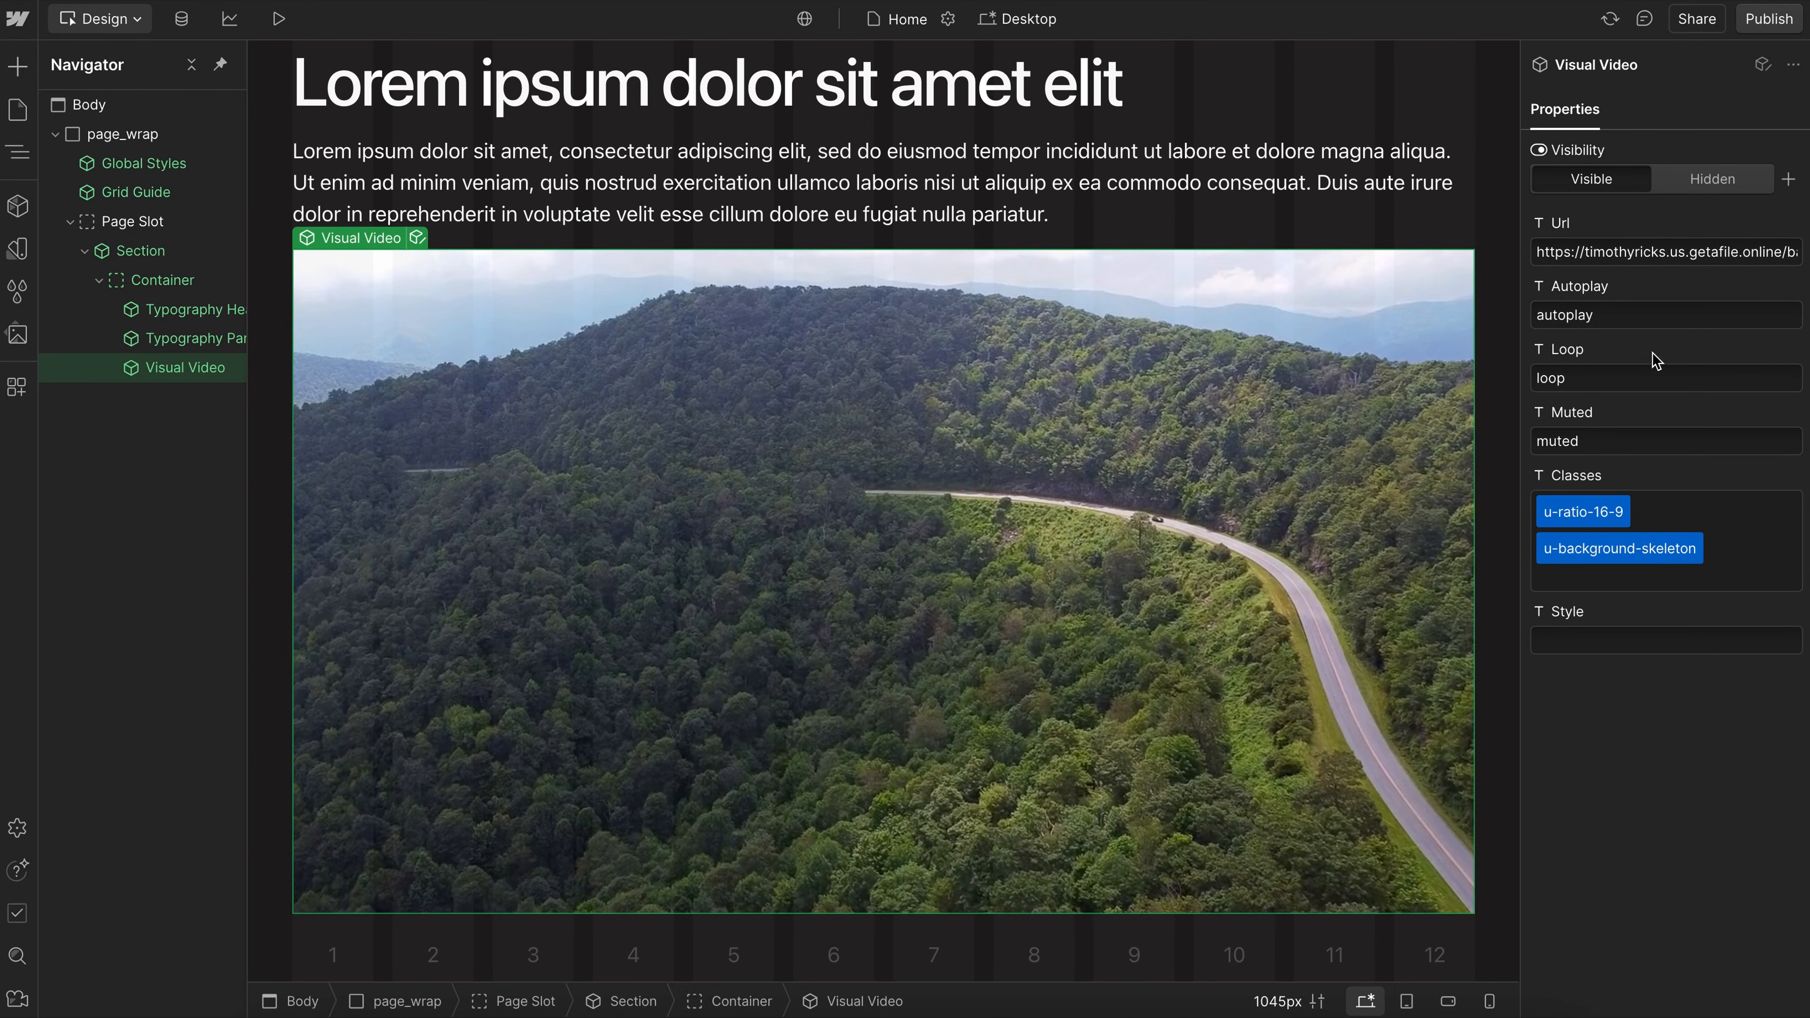
Copy and clear the Visual Video's Url, and paste the same address back.
double_click(1600, 548)
triple_click(1630, 257)
key(ctrl+c)
key(BackSpace)
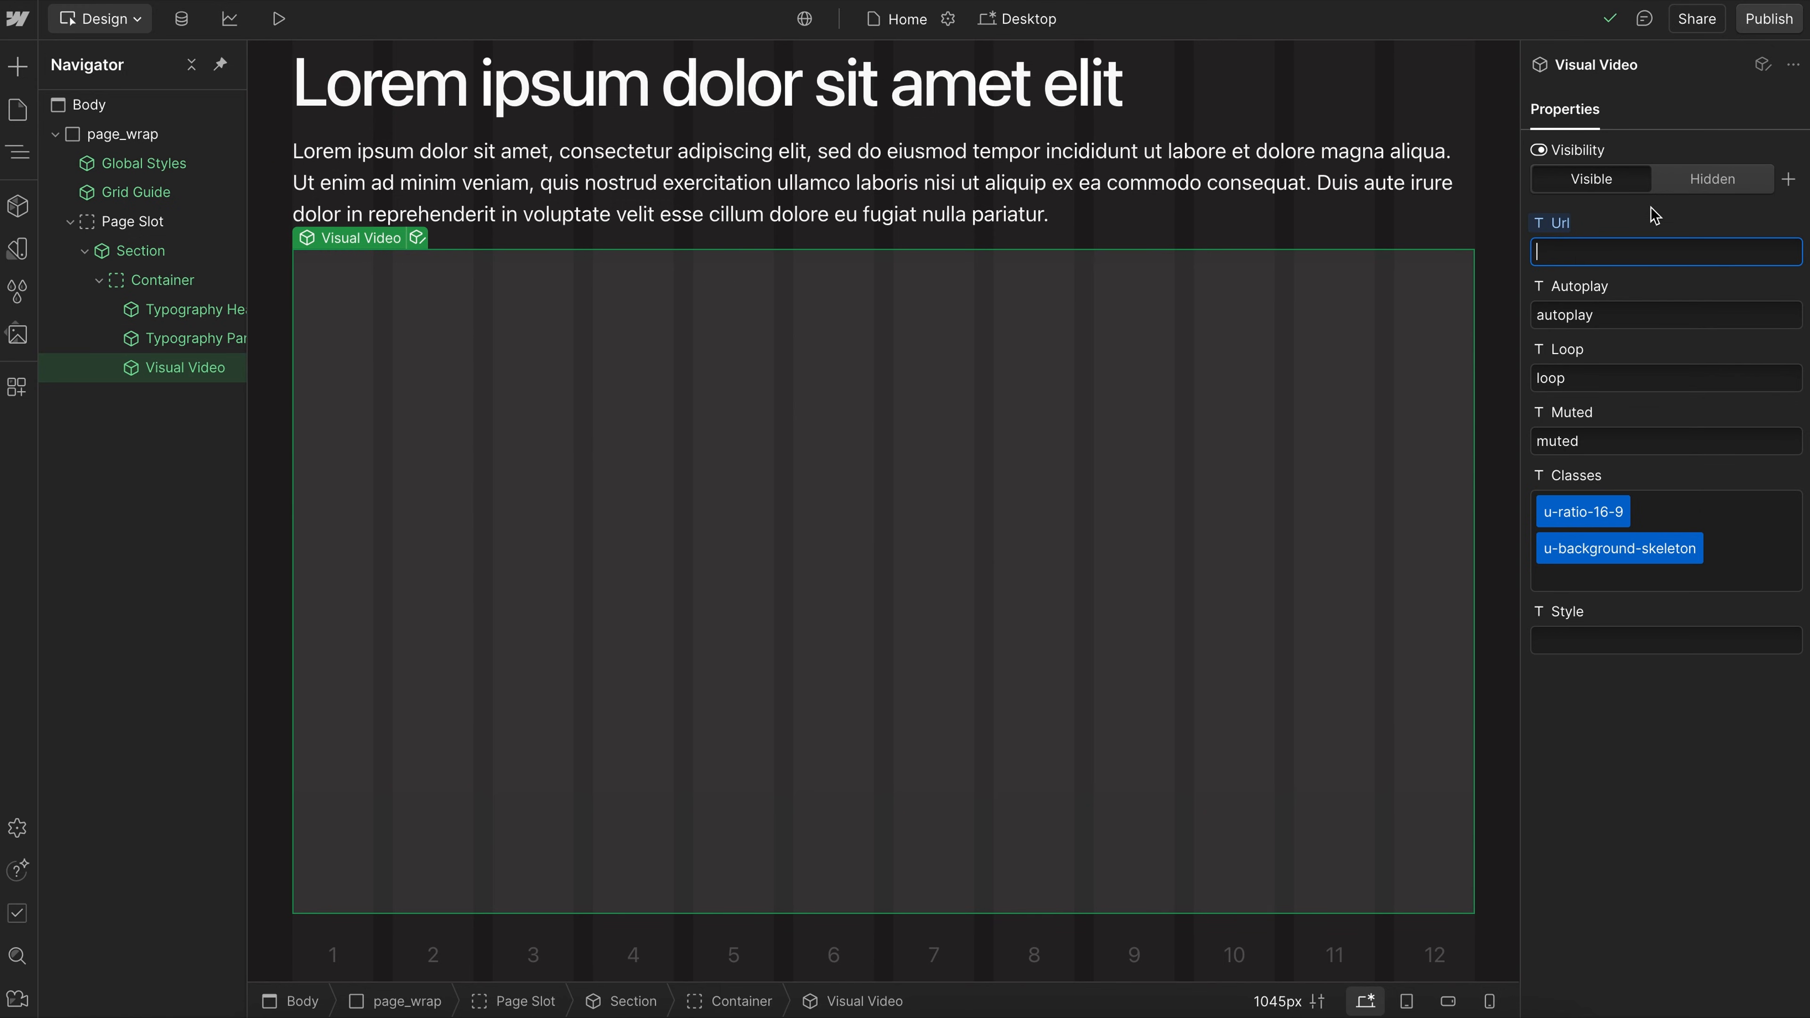
key(ctrl+v)
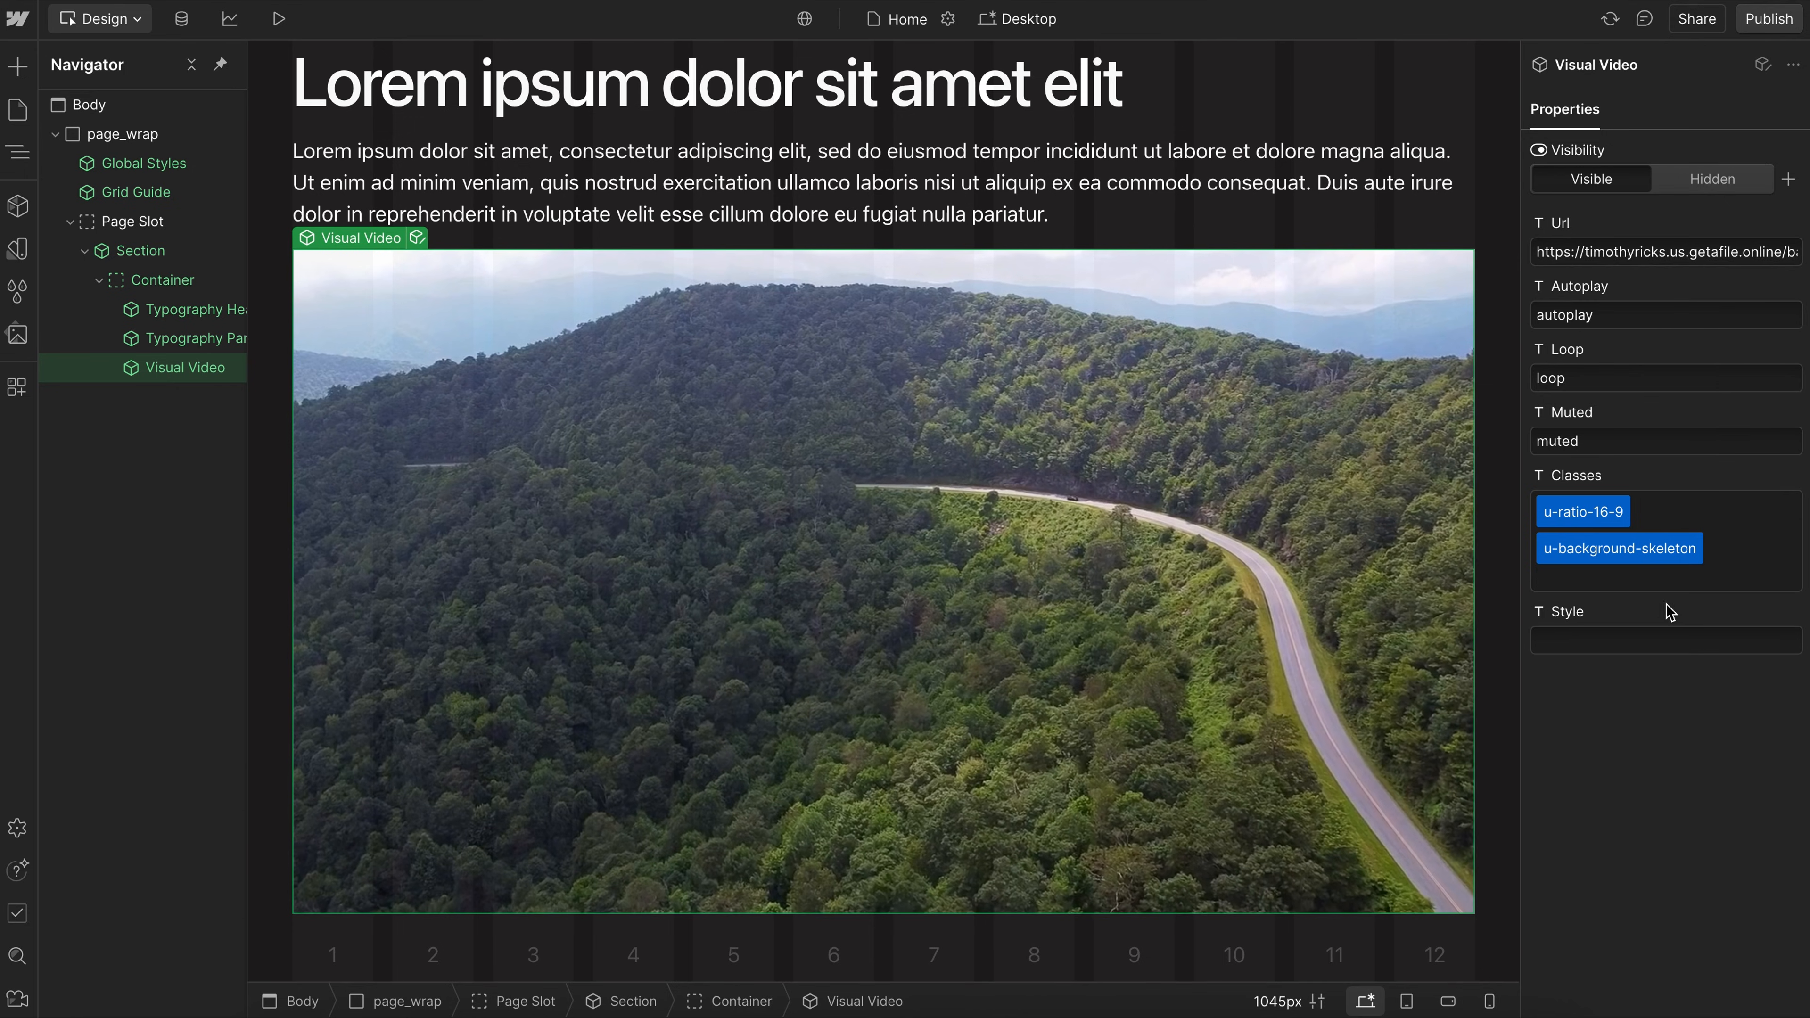
Replace the Visual Video's u-ratio-16-9 and u-background-skeleton classes with u-cover-absolute and u-zindex-negative.
click(1583, 512)
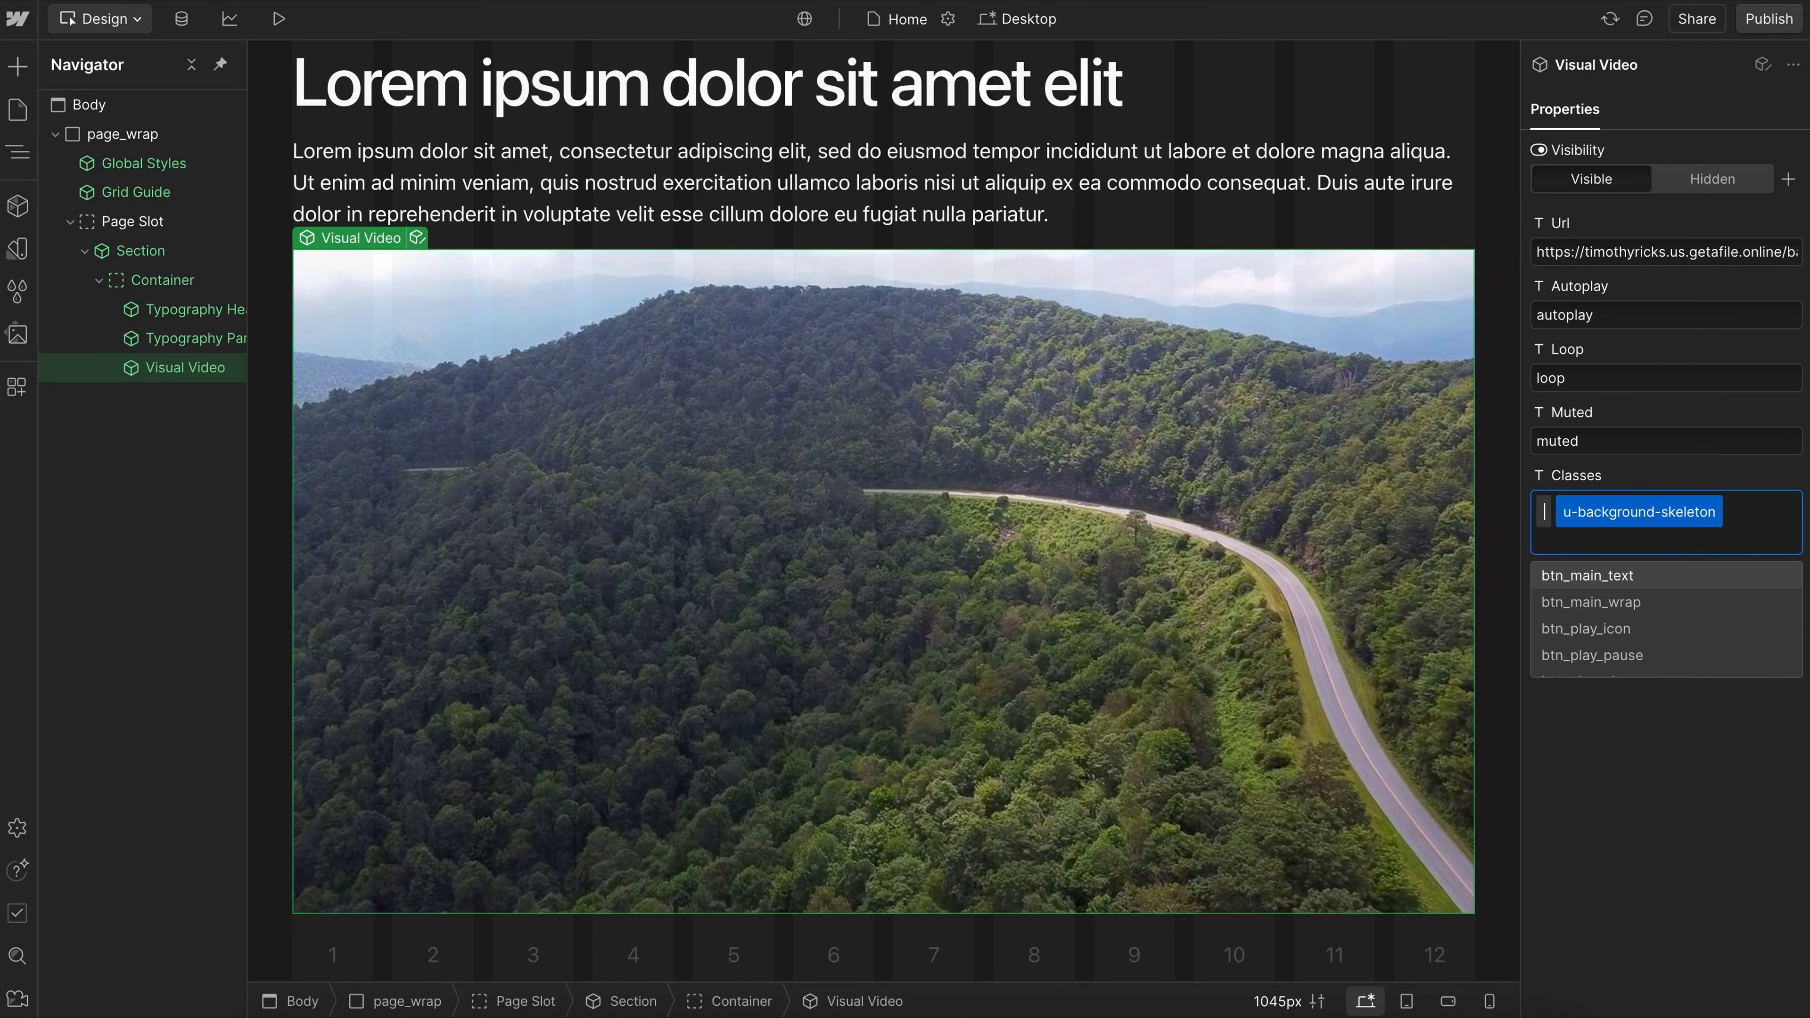
text(cover)
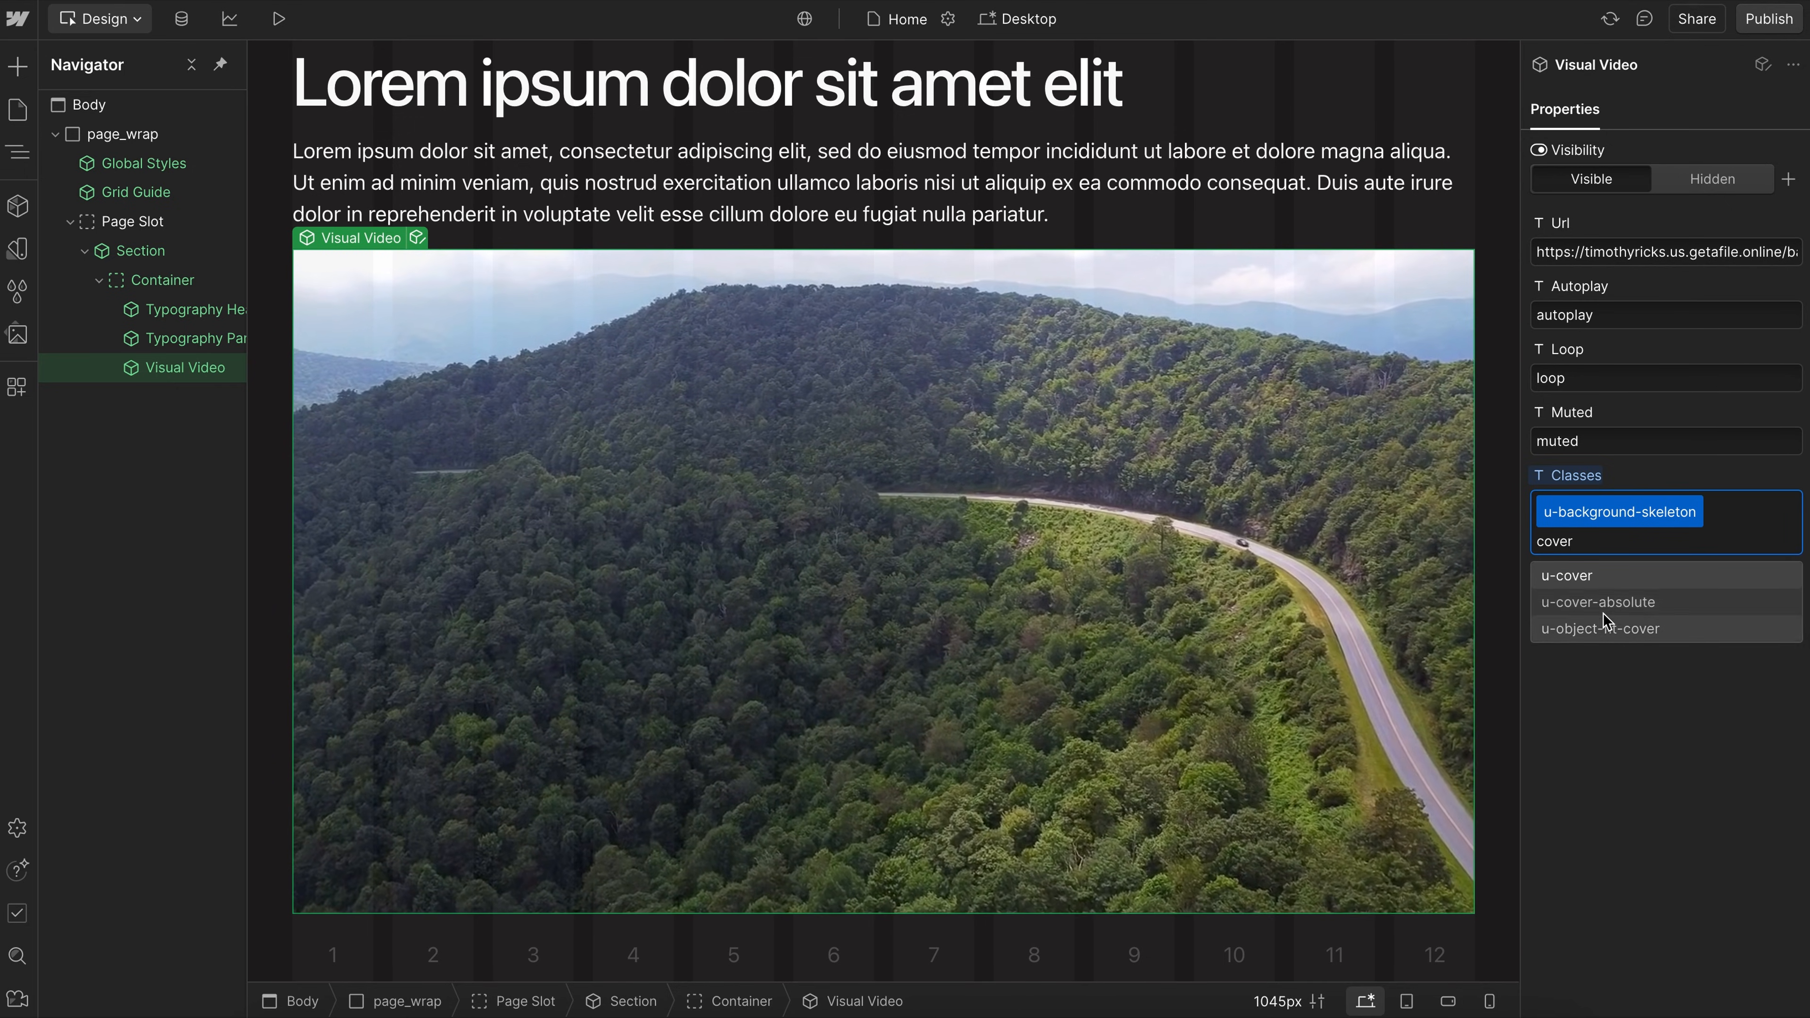
click(1603, 606)
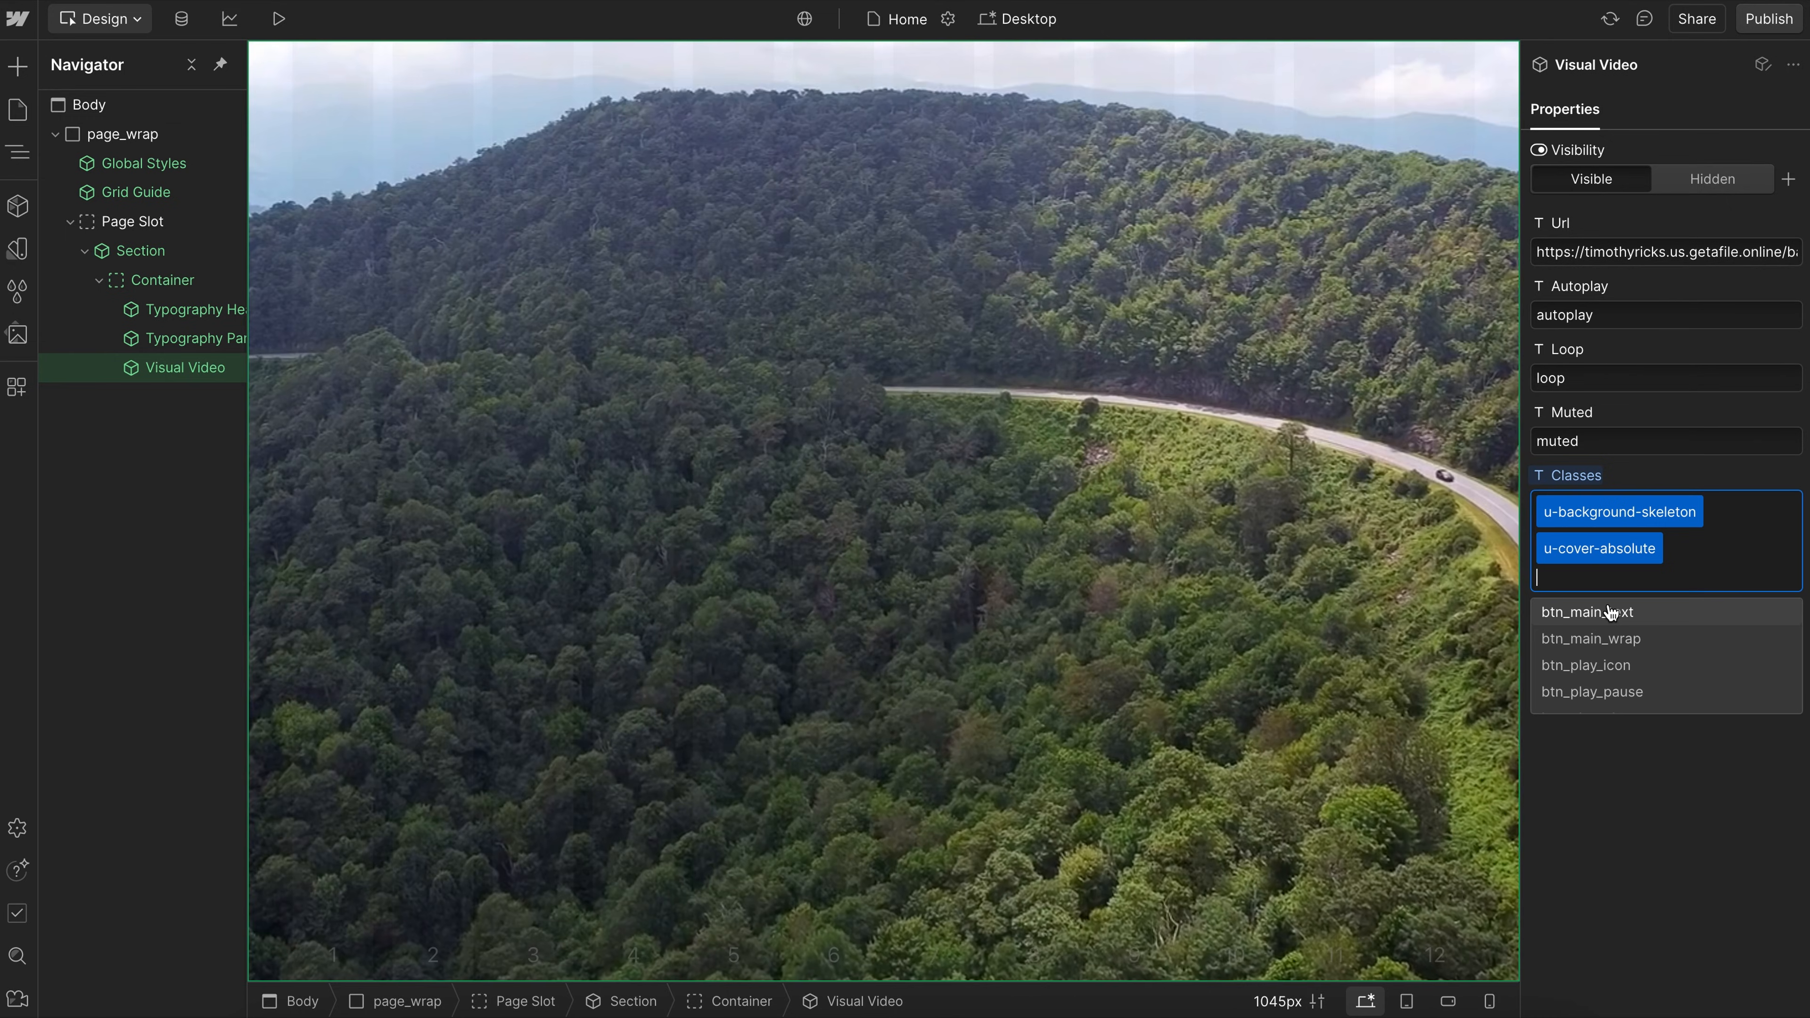
click(1628, 514)
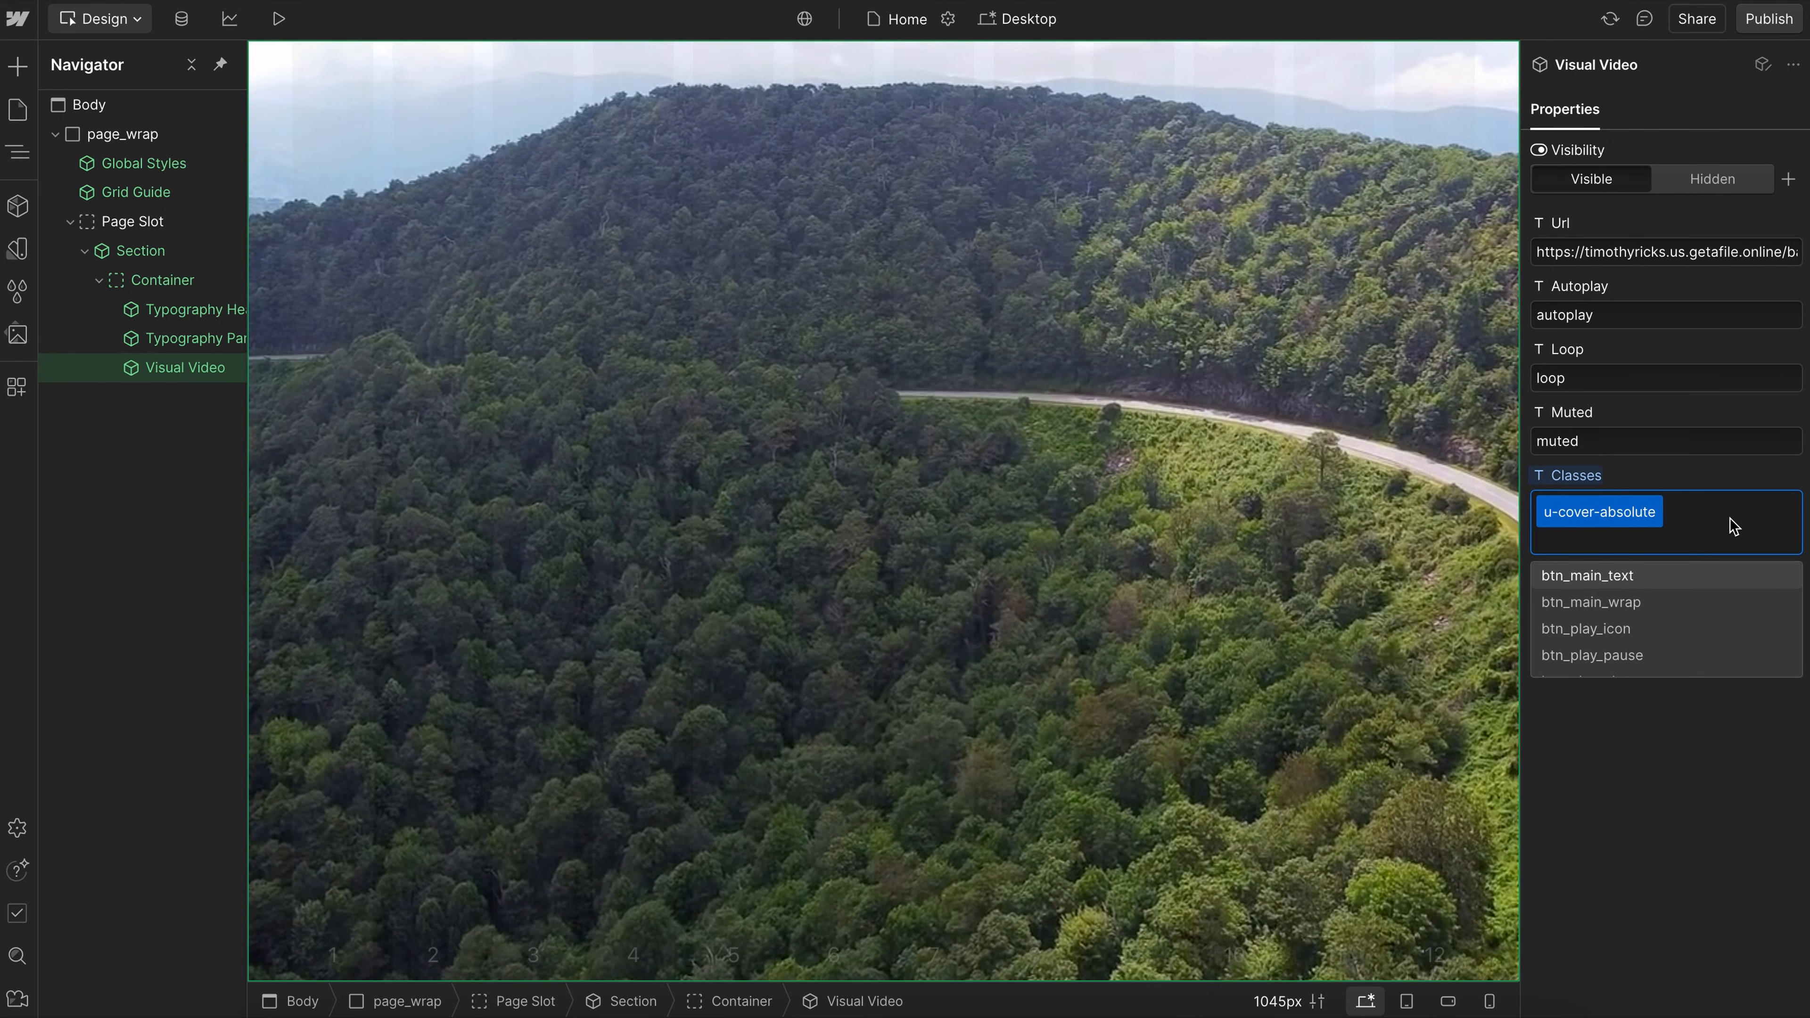
text(zindex)
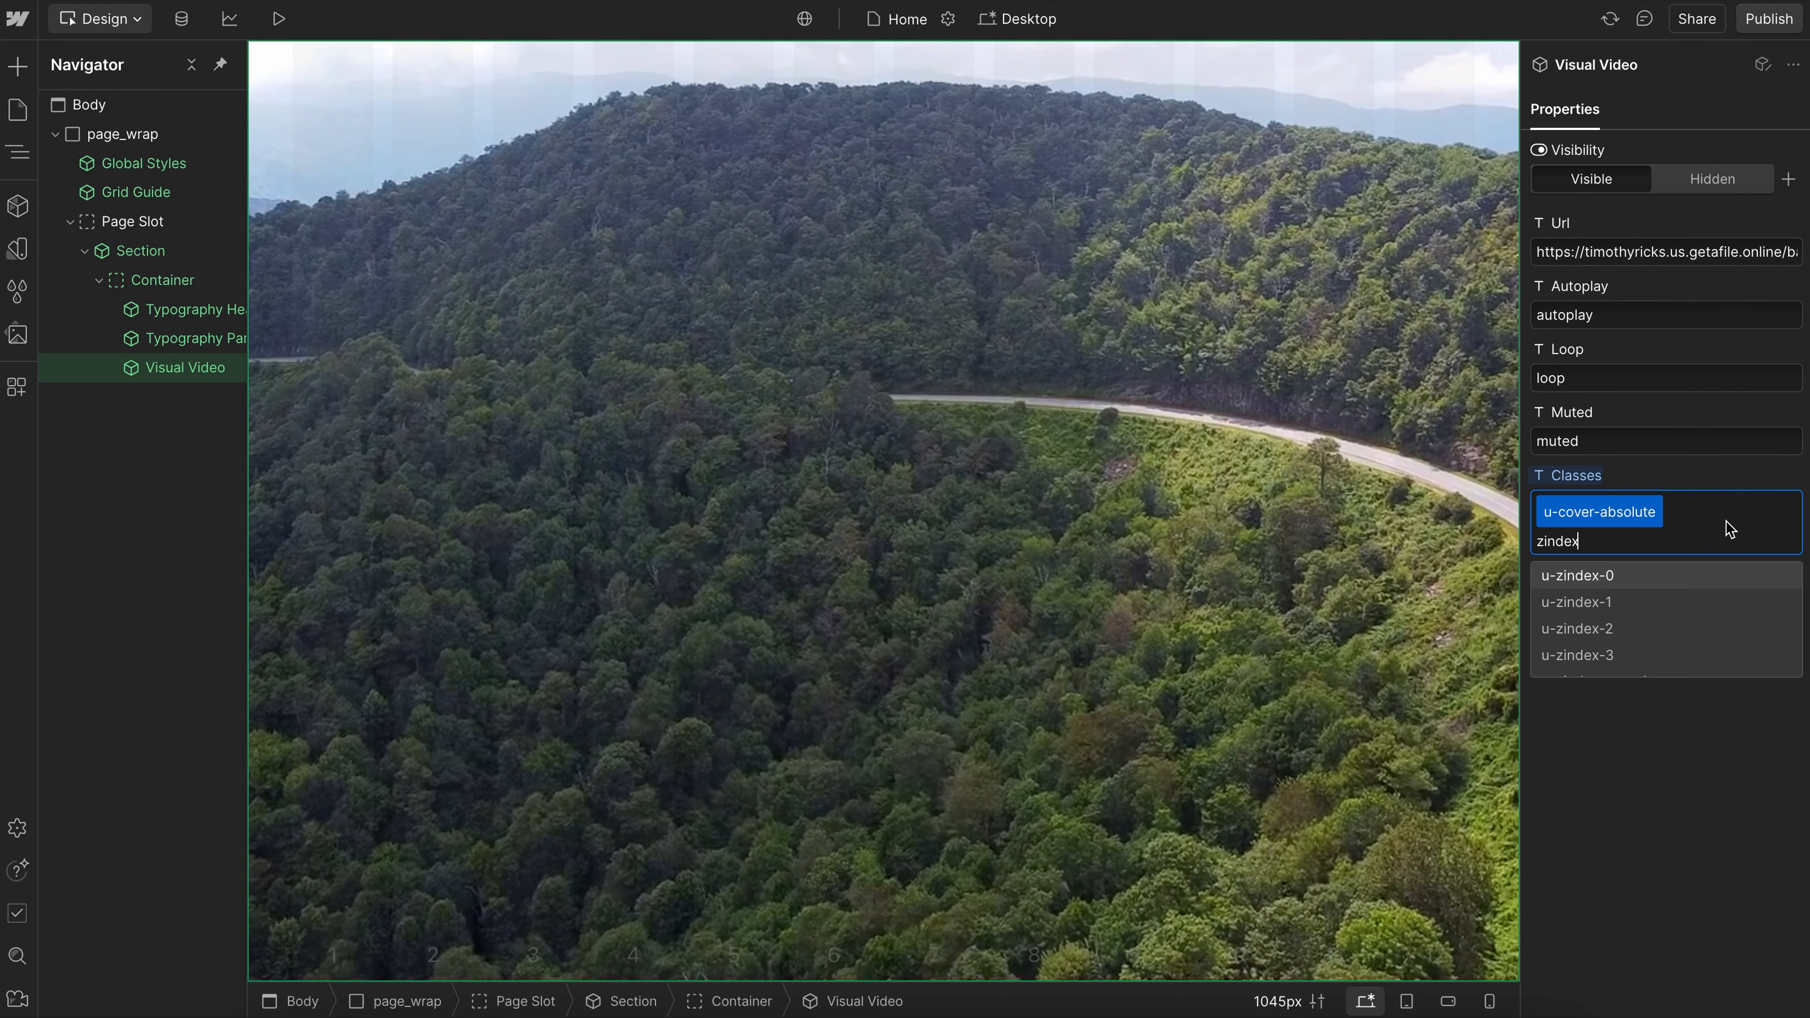
scroll(1619, 647, down, 2)
click(1614, 638)
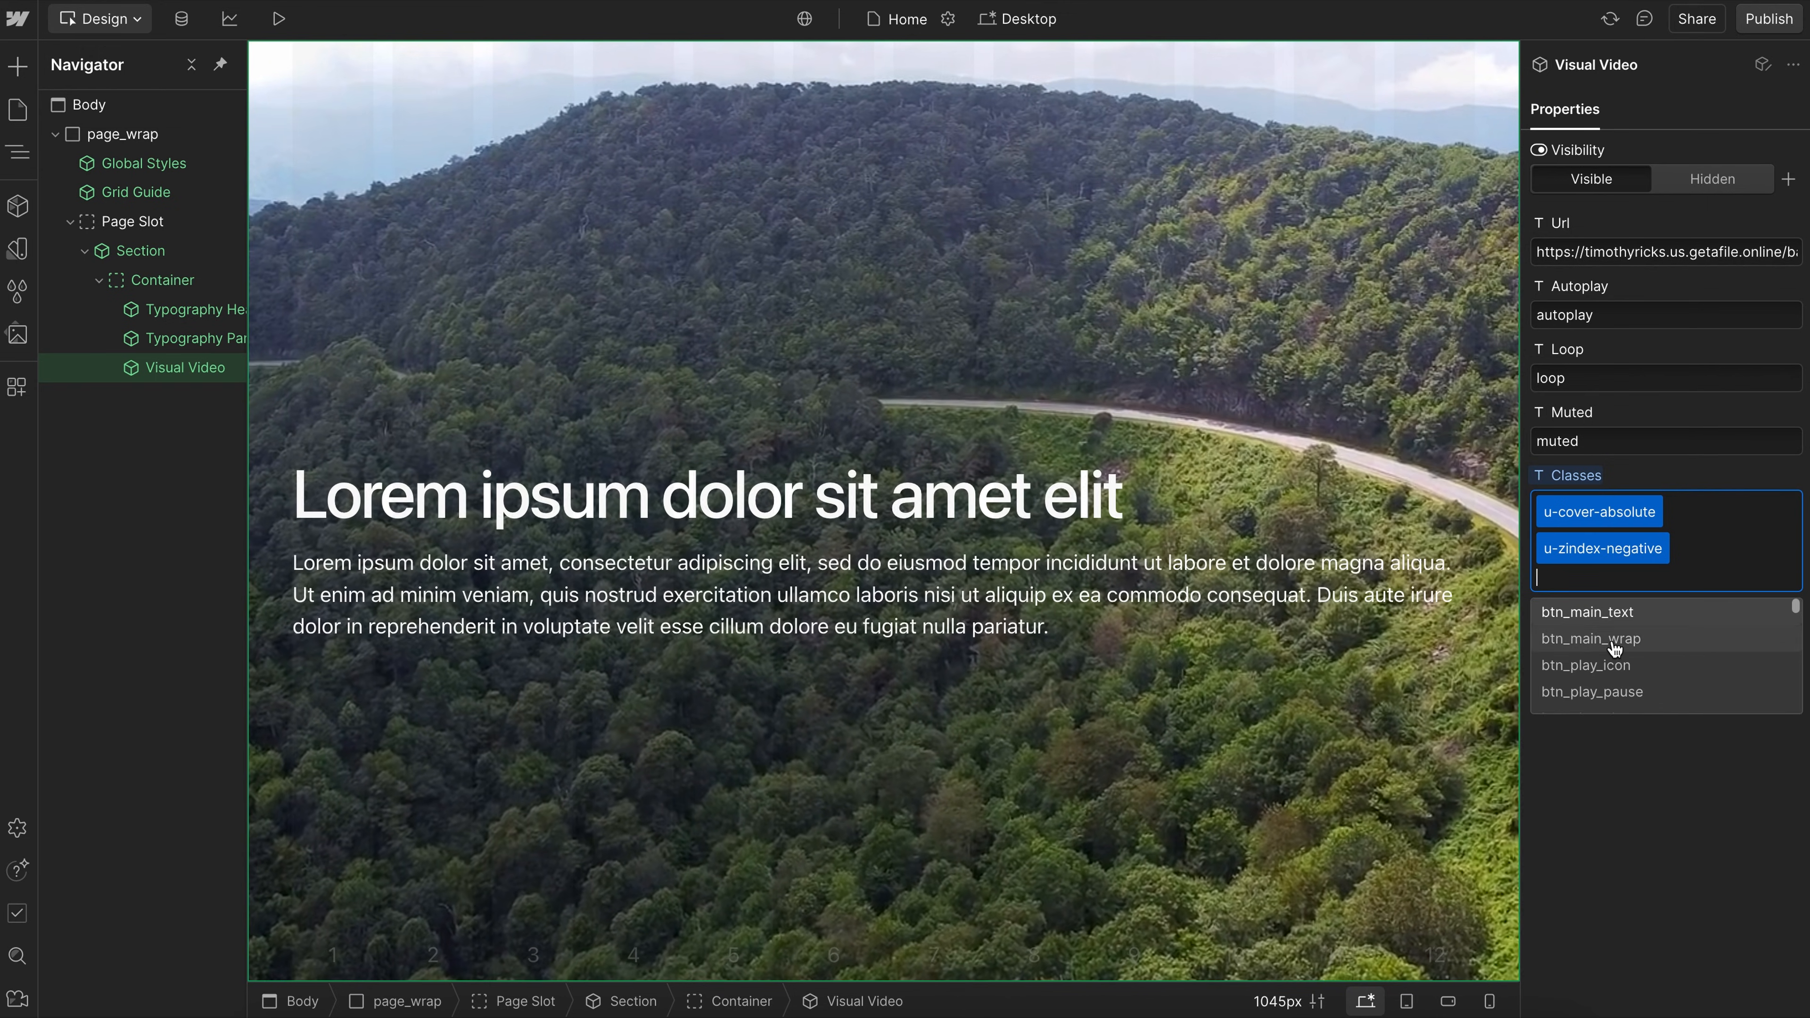
click(1679, 912)
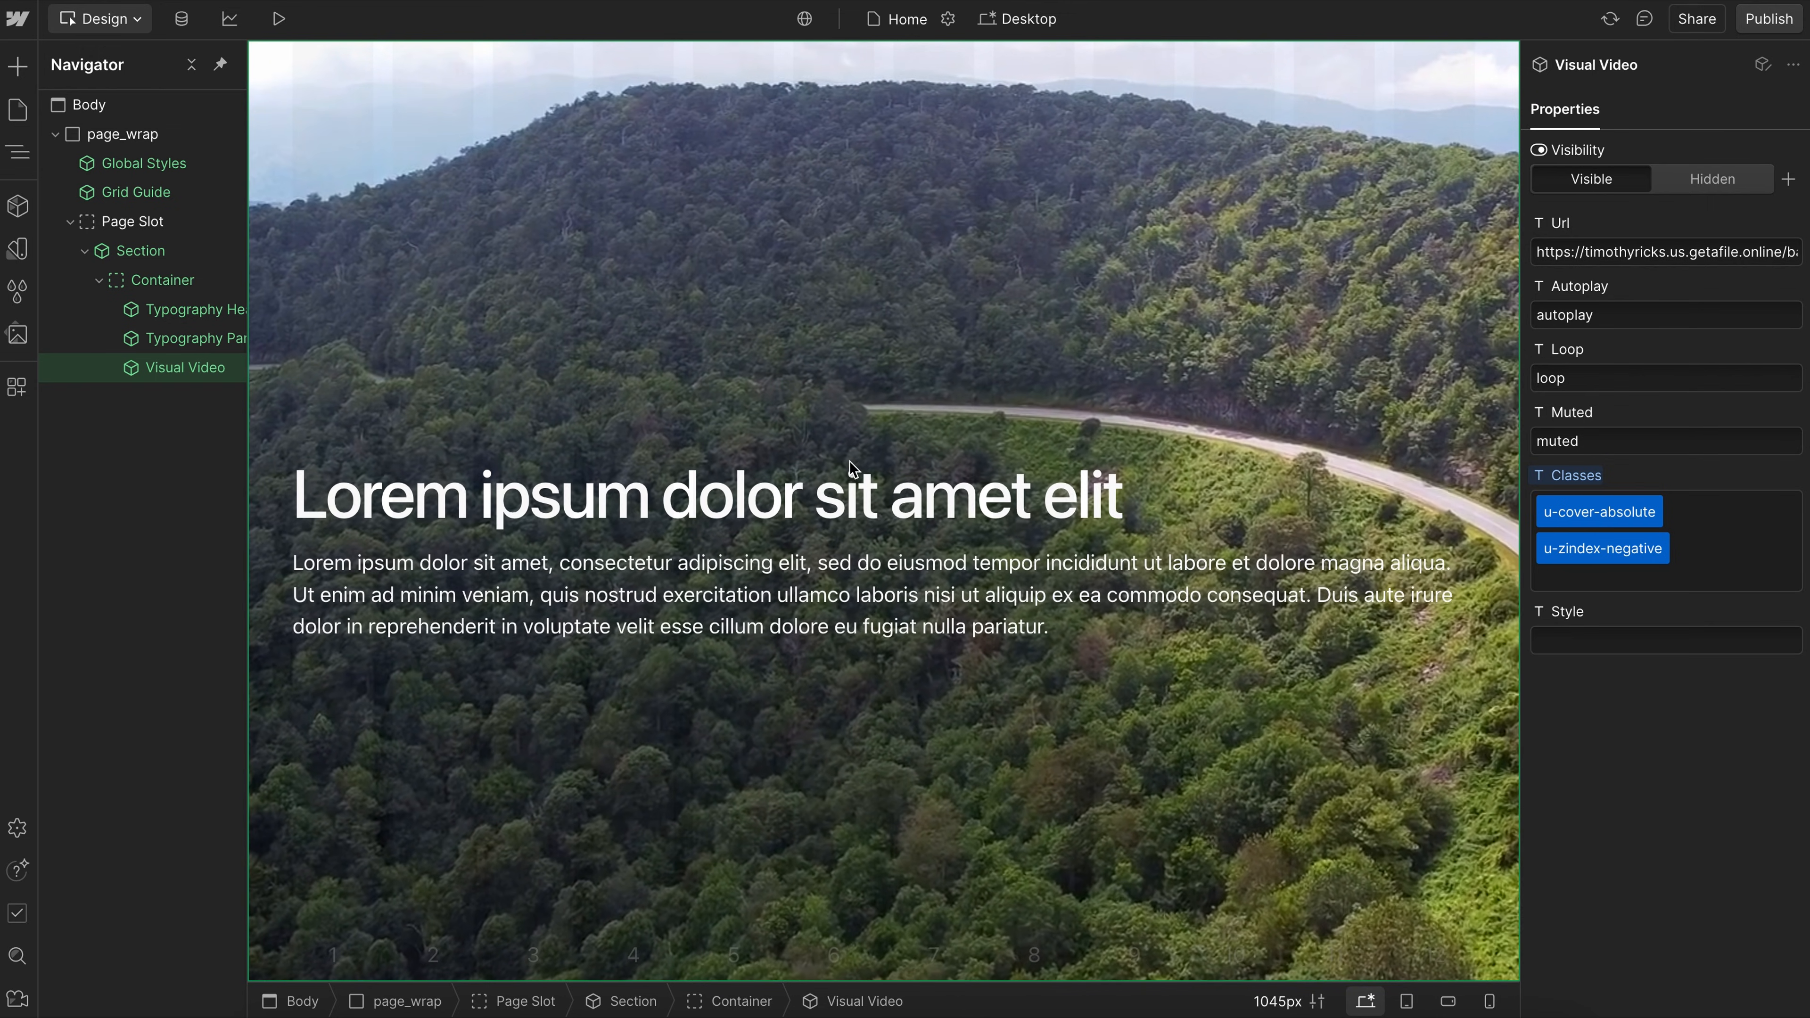
Add a Media Overlay component after the Visual Video in the Container.
key(ctrl+e)
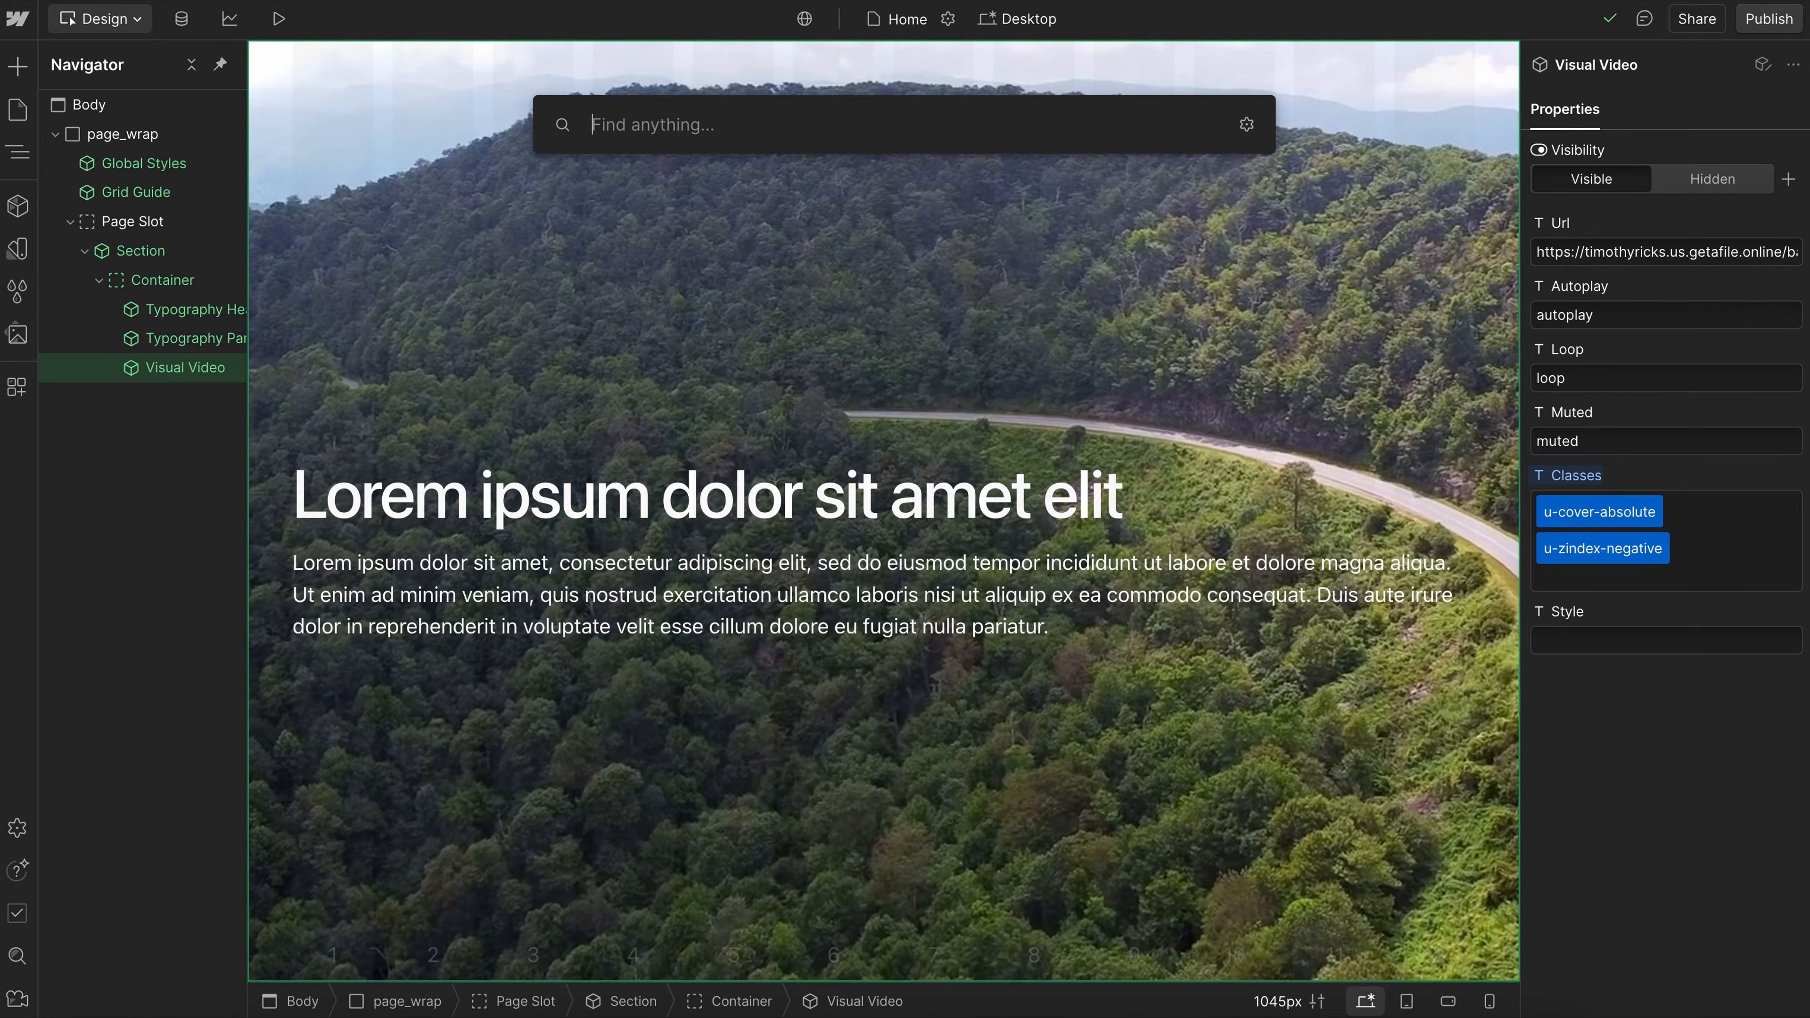
text(over)
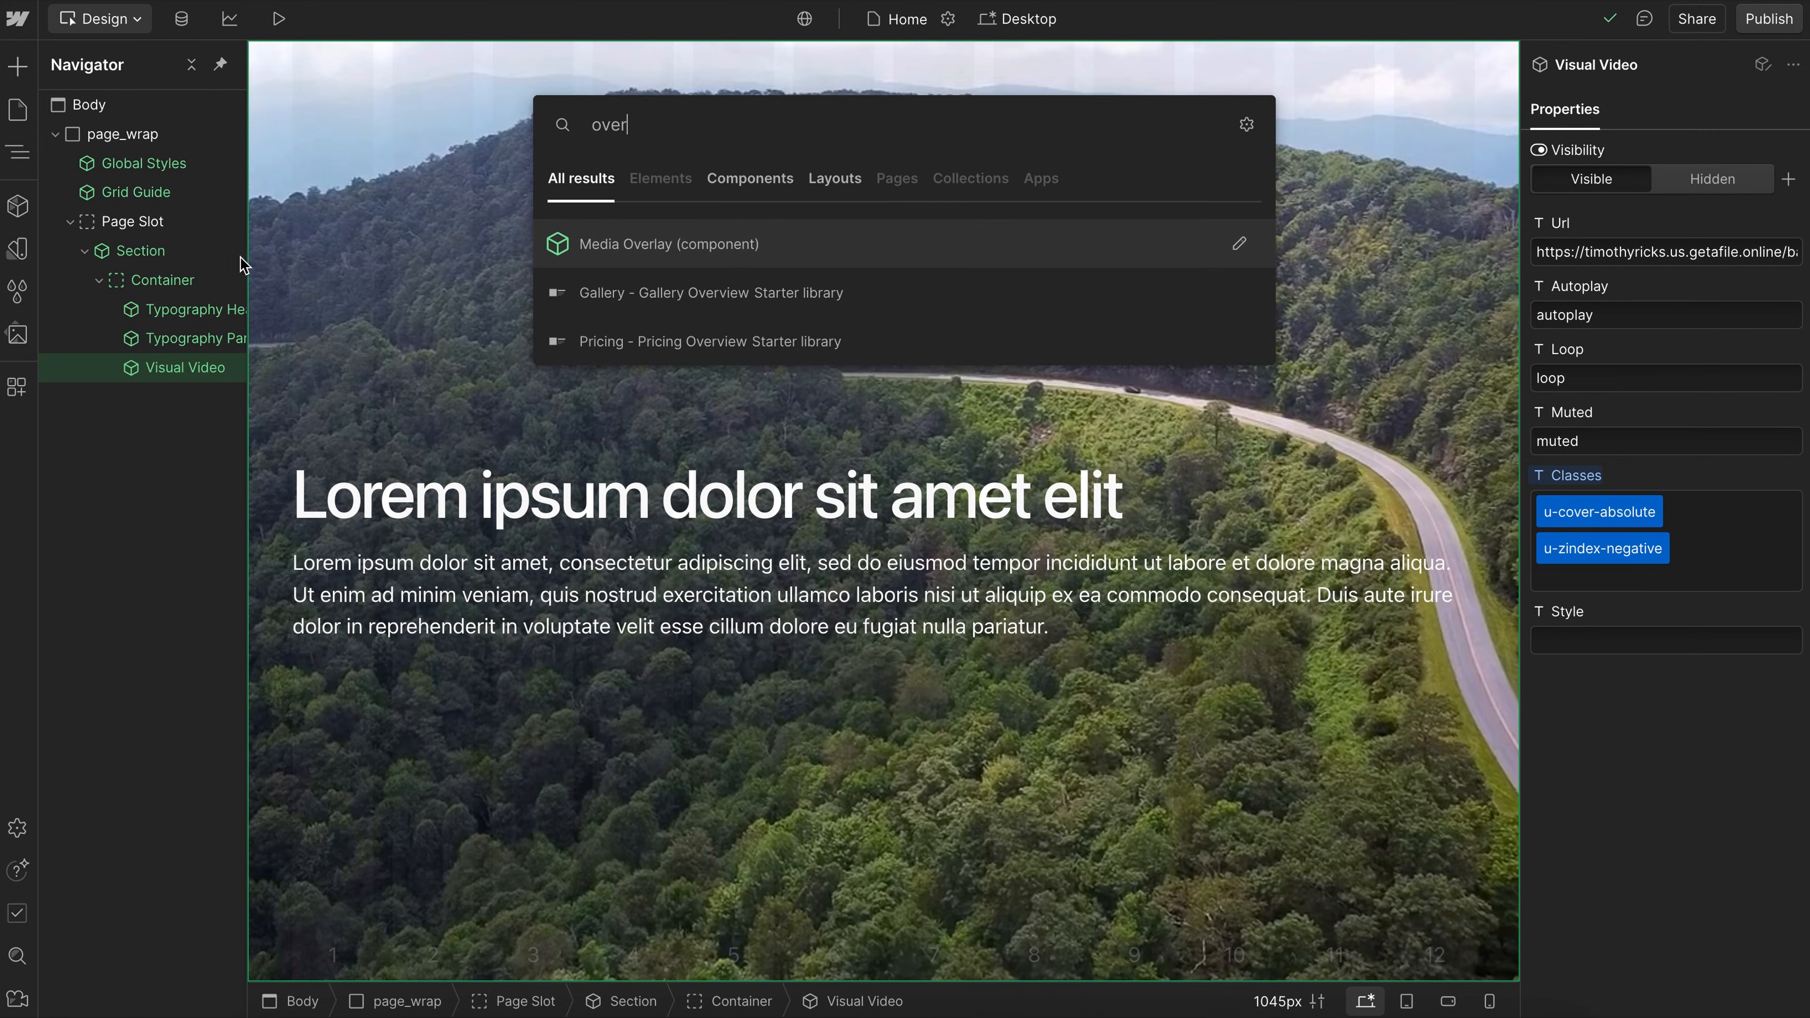
click(536, 254)
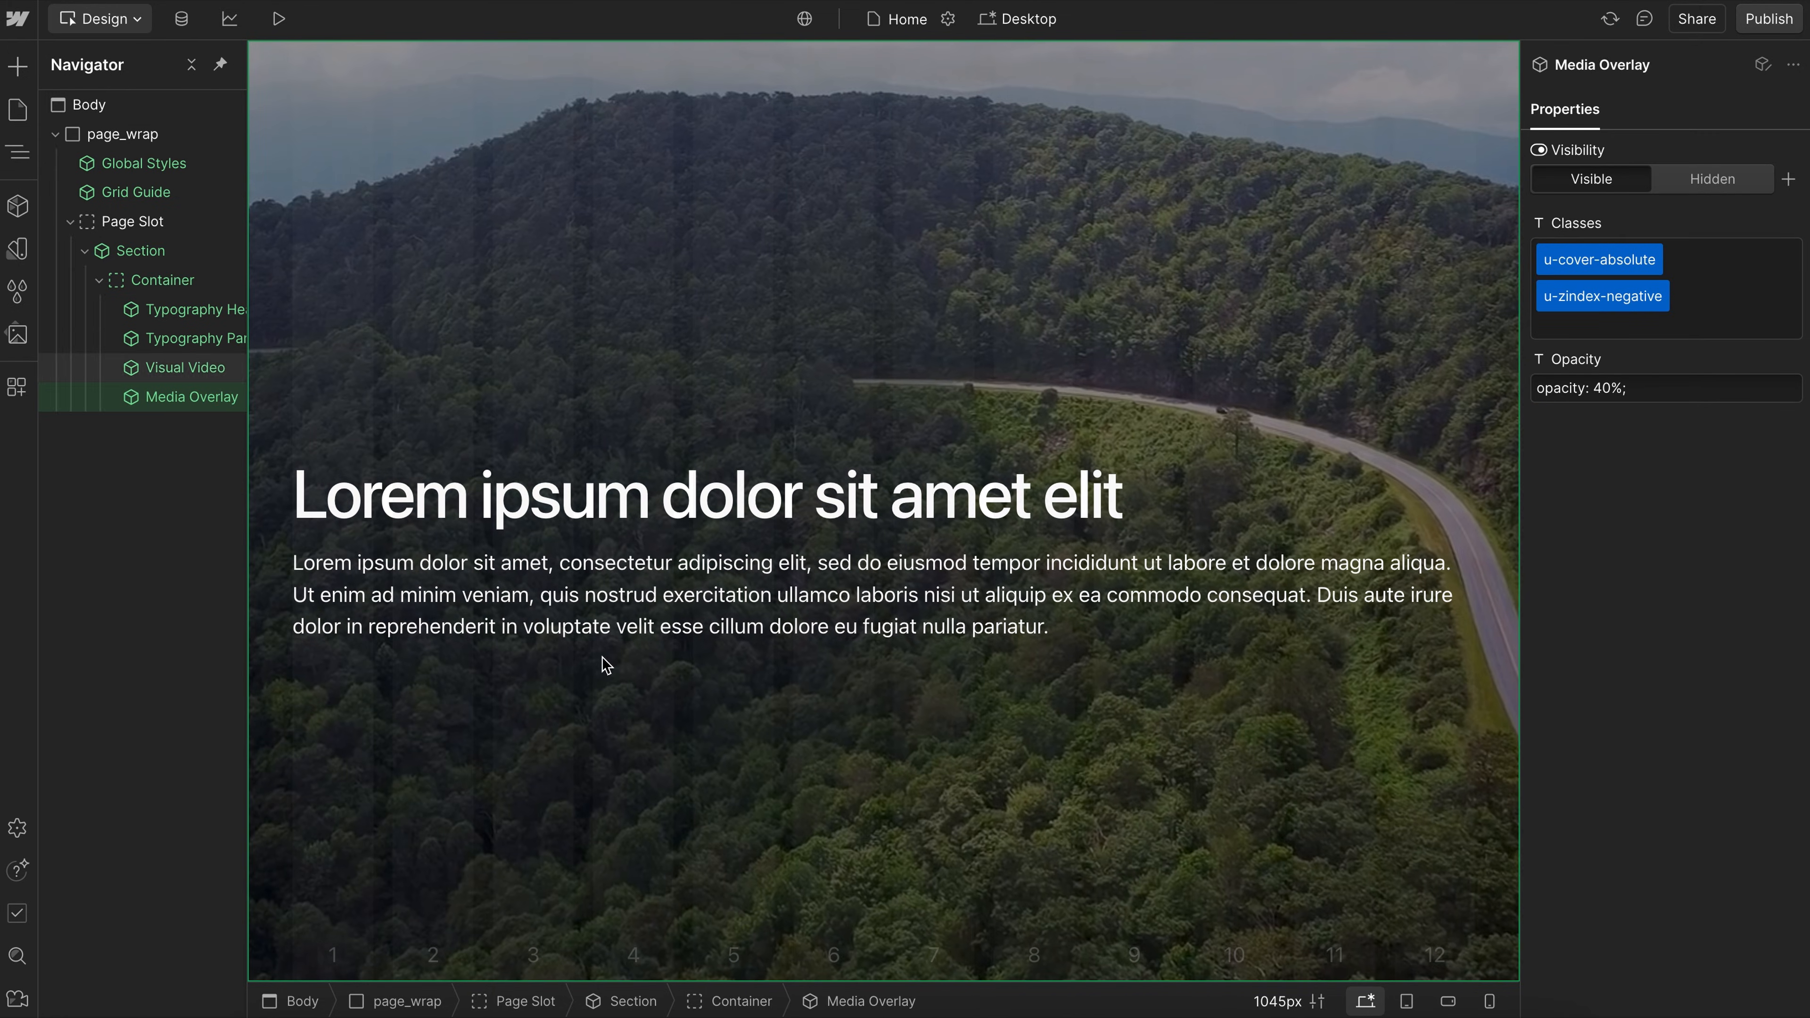
Try the Media Overlay's opacity at 80% and set it back to 40%.
click(1611, 391)
key(BackSpace)
text(8)
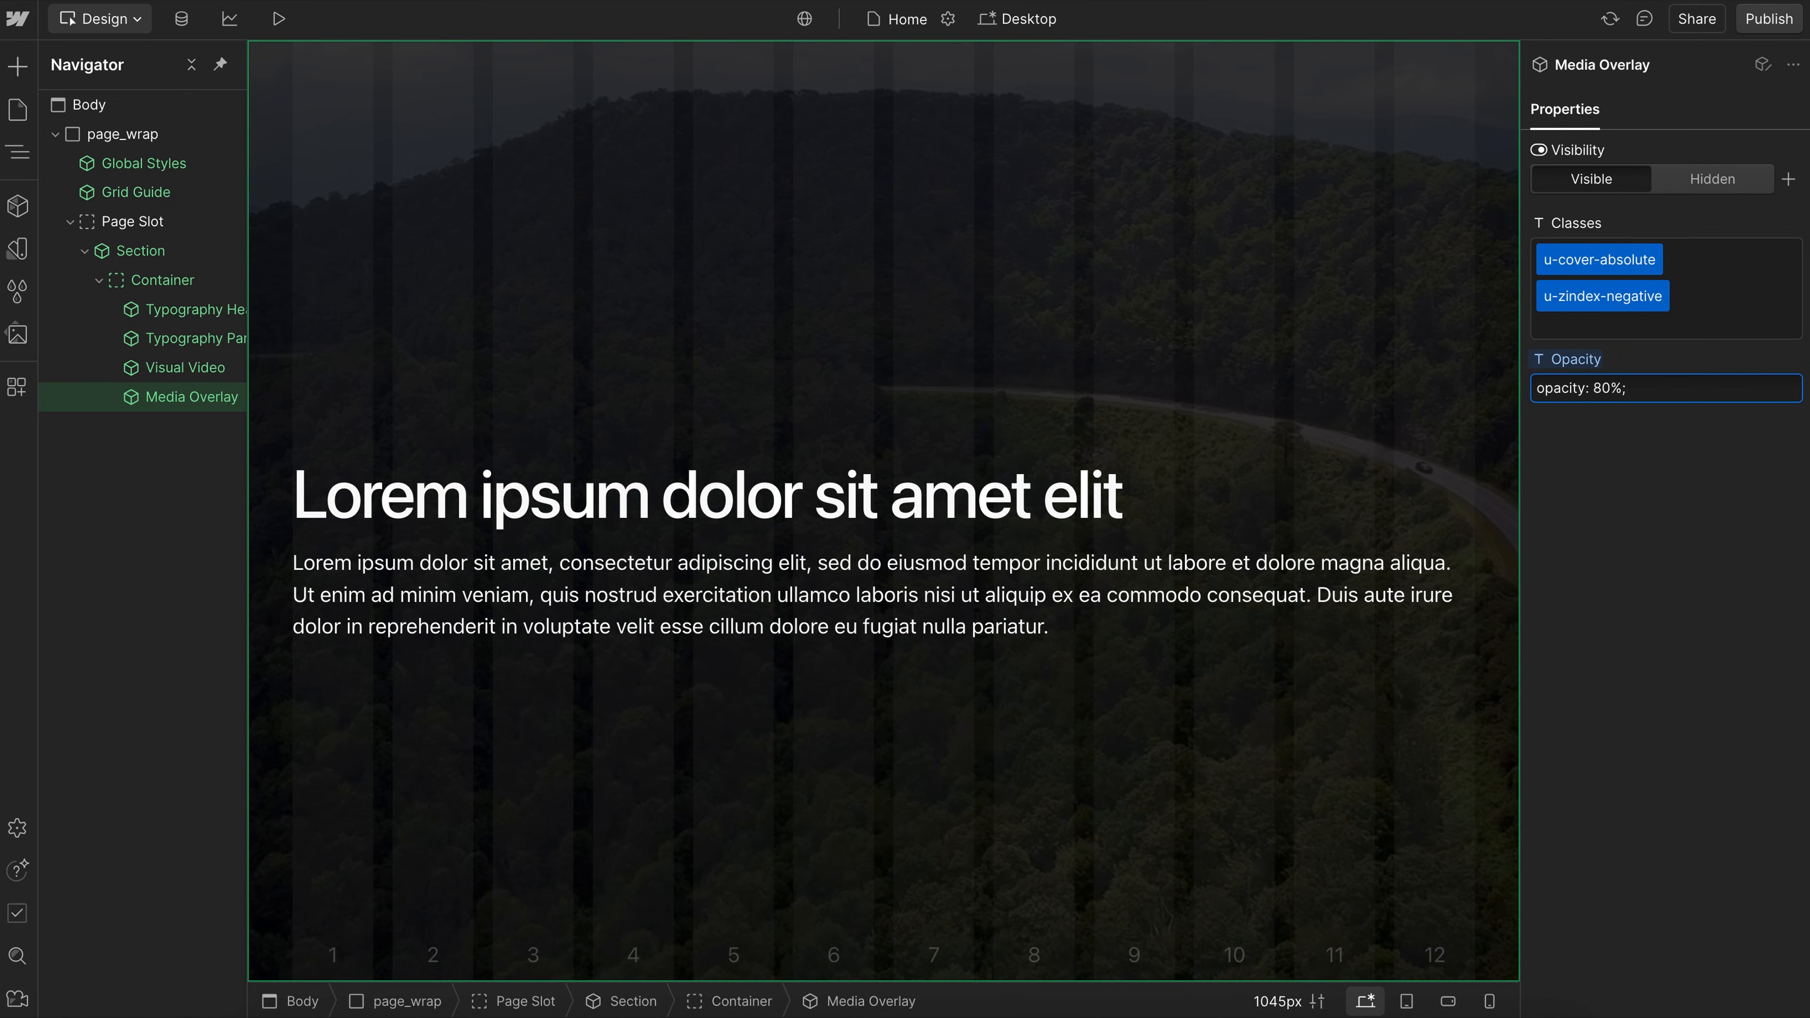
text(5)
key(BackSpace)
text(4)
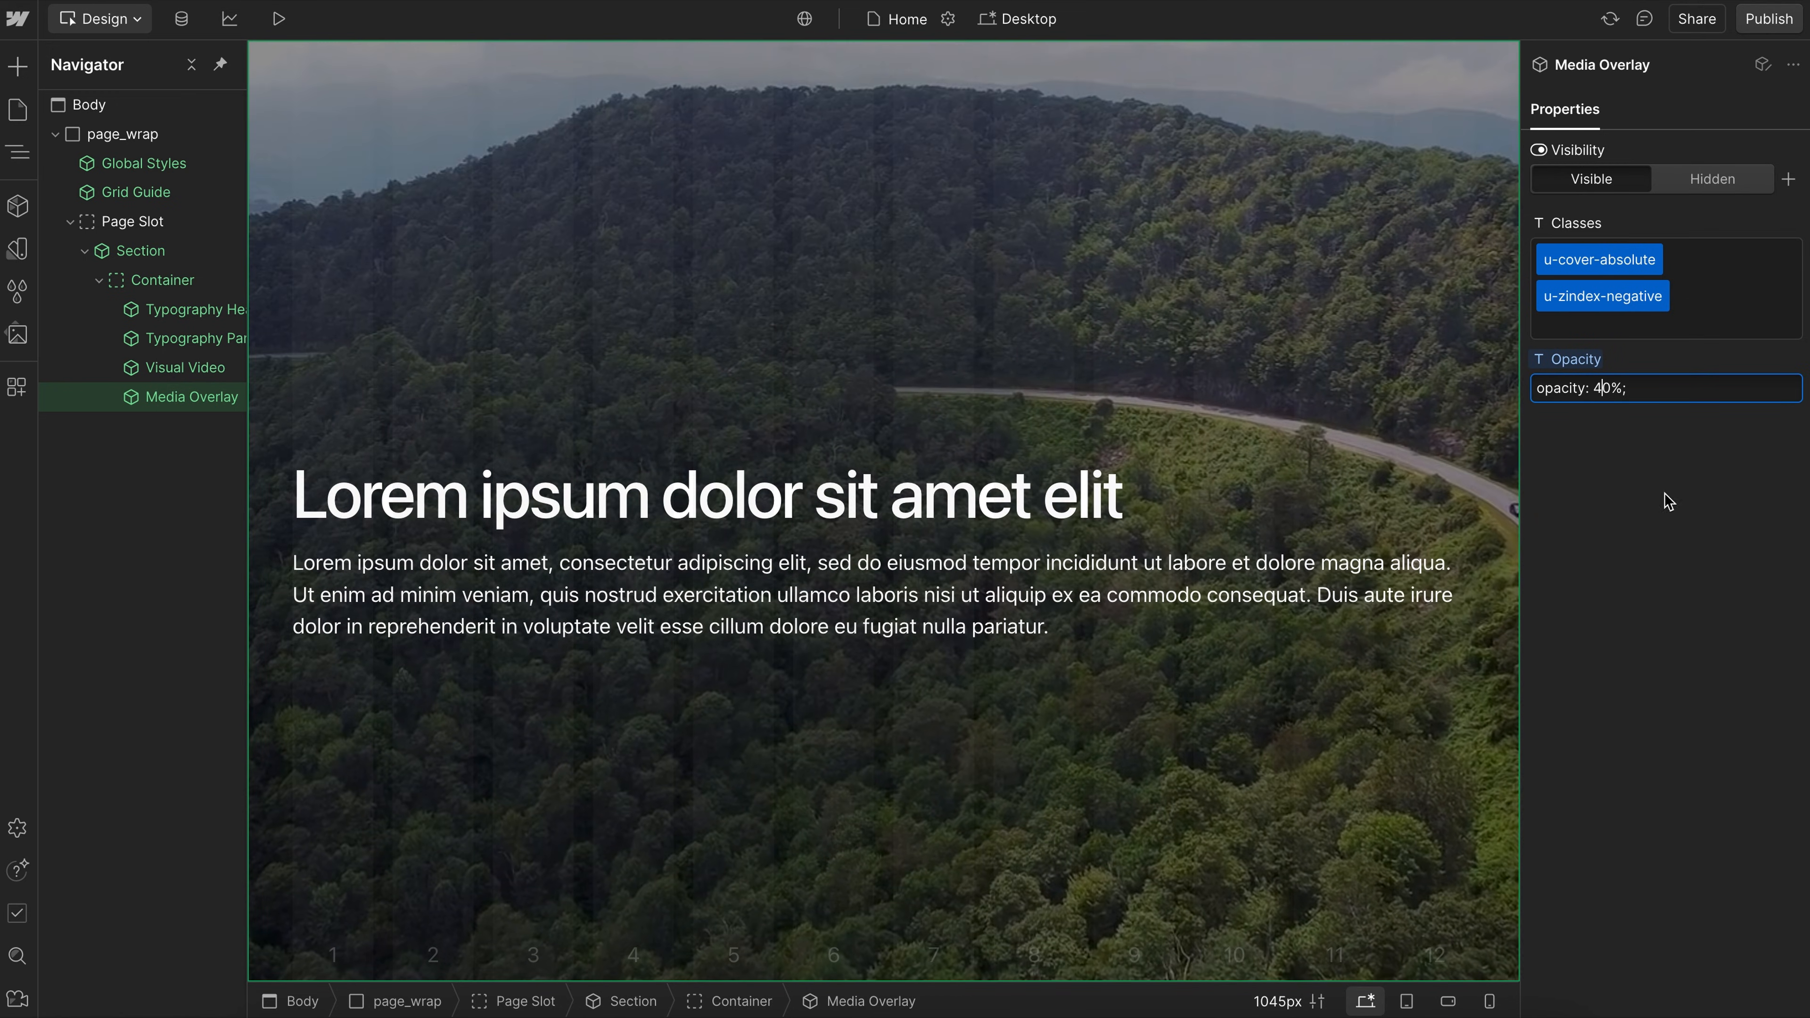
Move the Section out of the Page Slot and wrap it in a new Div Block inside page_wrap.
click(93, 252)
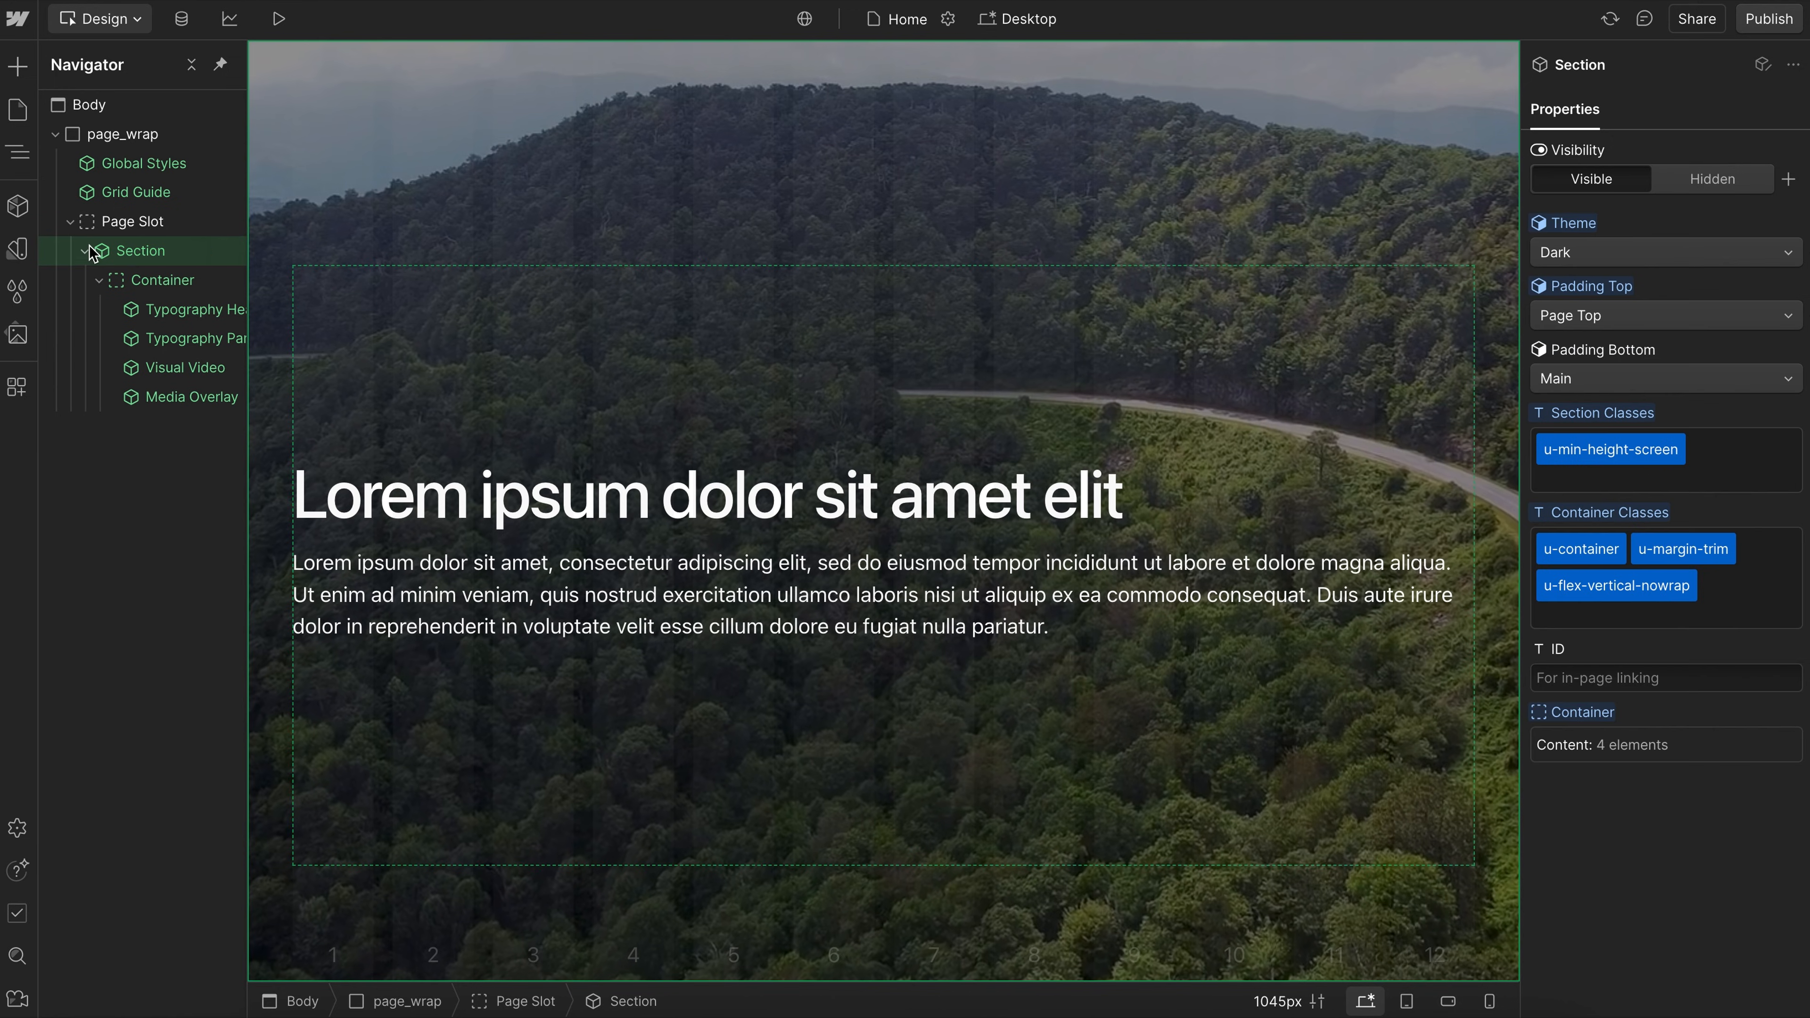
drag(151, 237, 149, 218)
click(135, 136)
key(ctrl+k)
text(div)
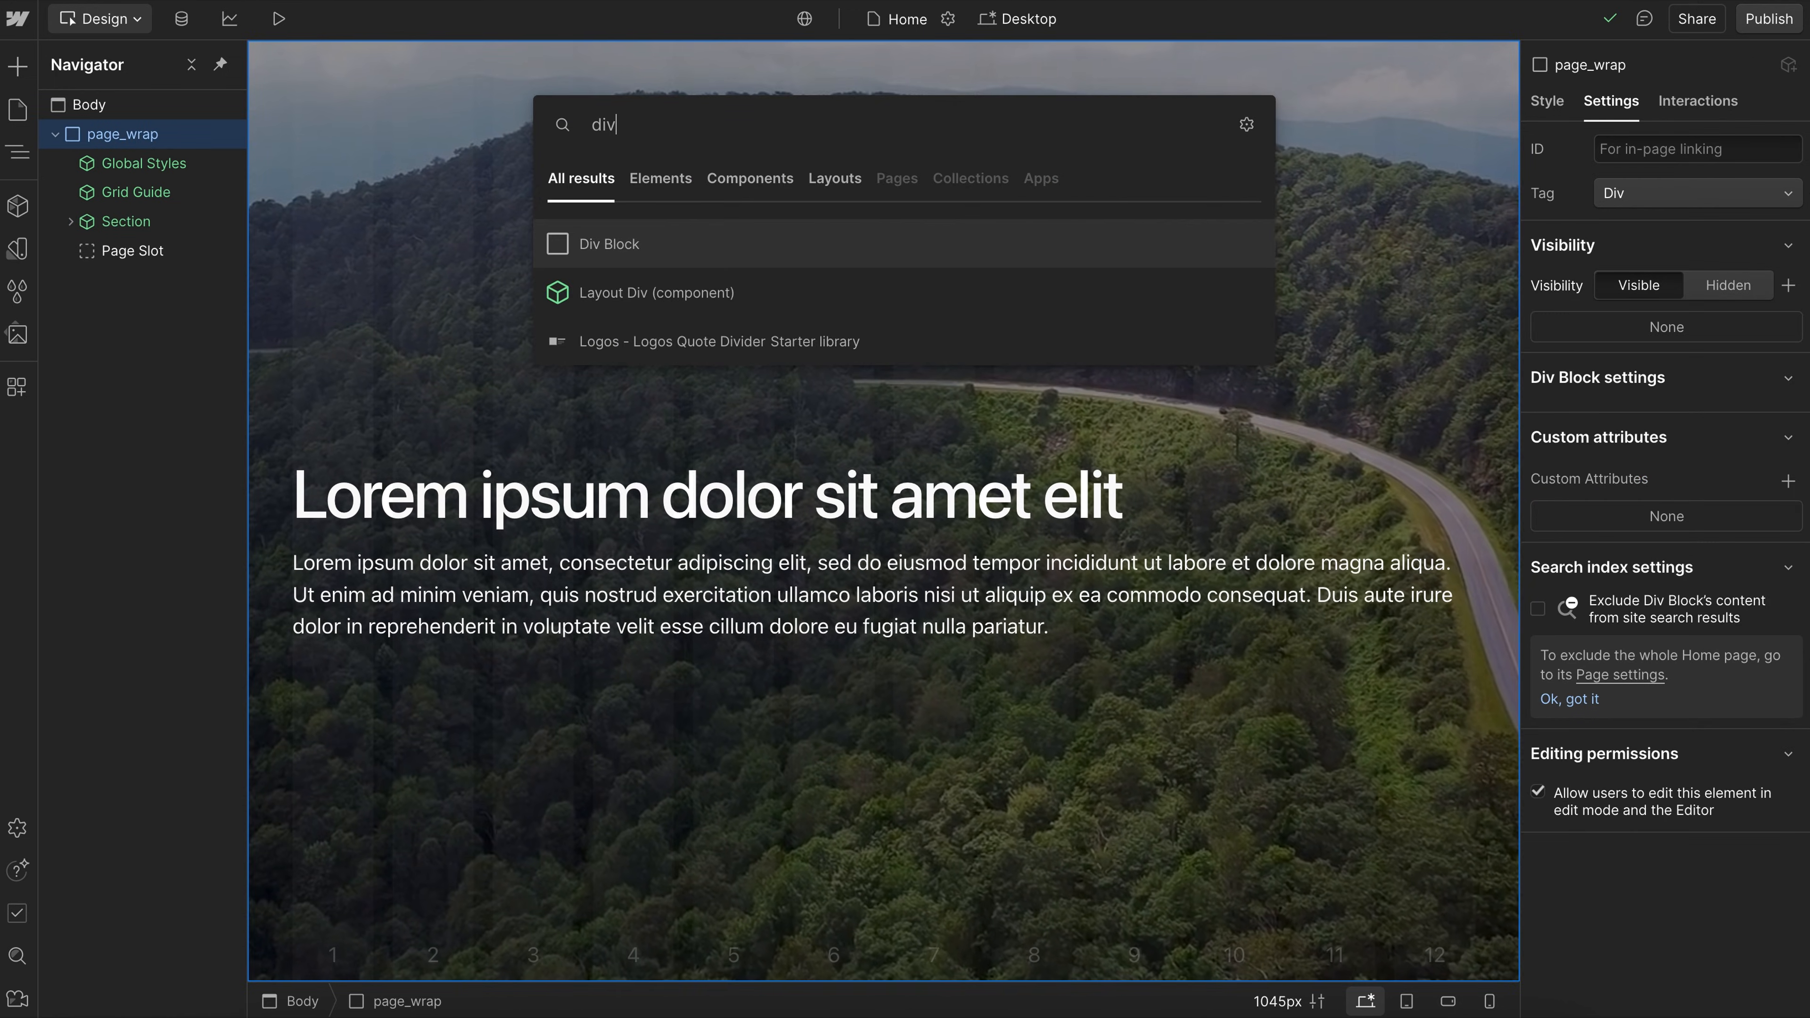
key(Return)
drag(145, 279, 138, 221)
Turn the Div Block wrapping the Section into a component named Section Hero in the • Section group.
click(138, 221)
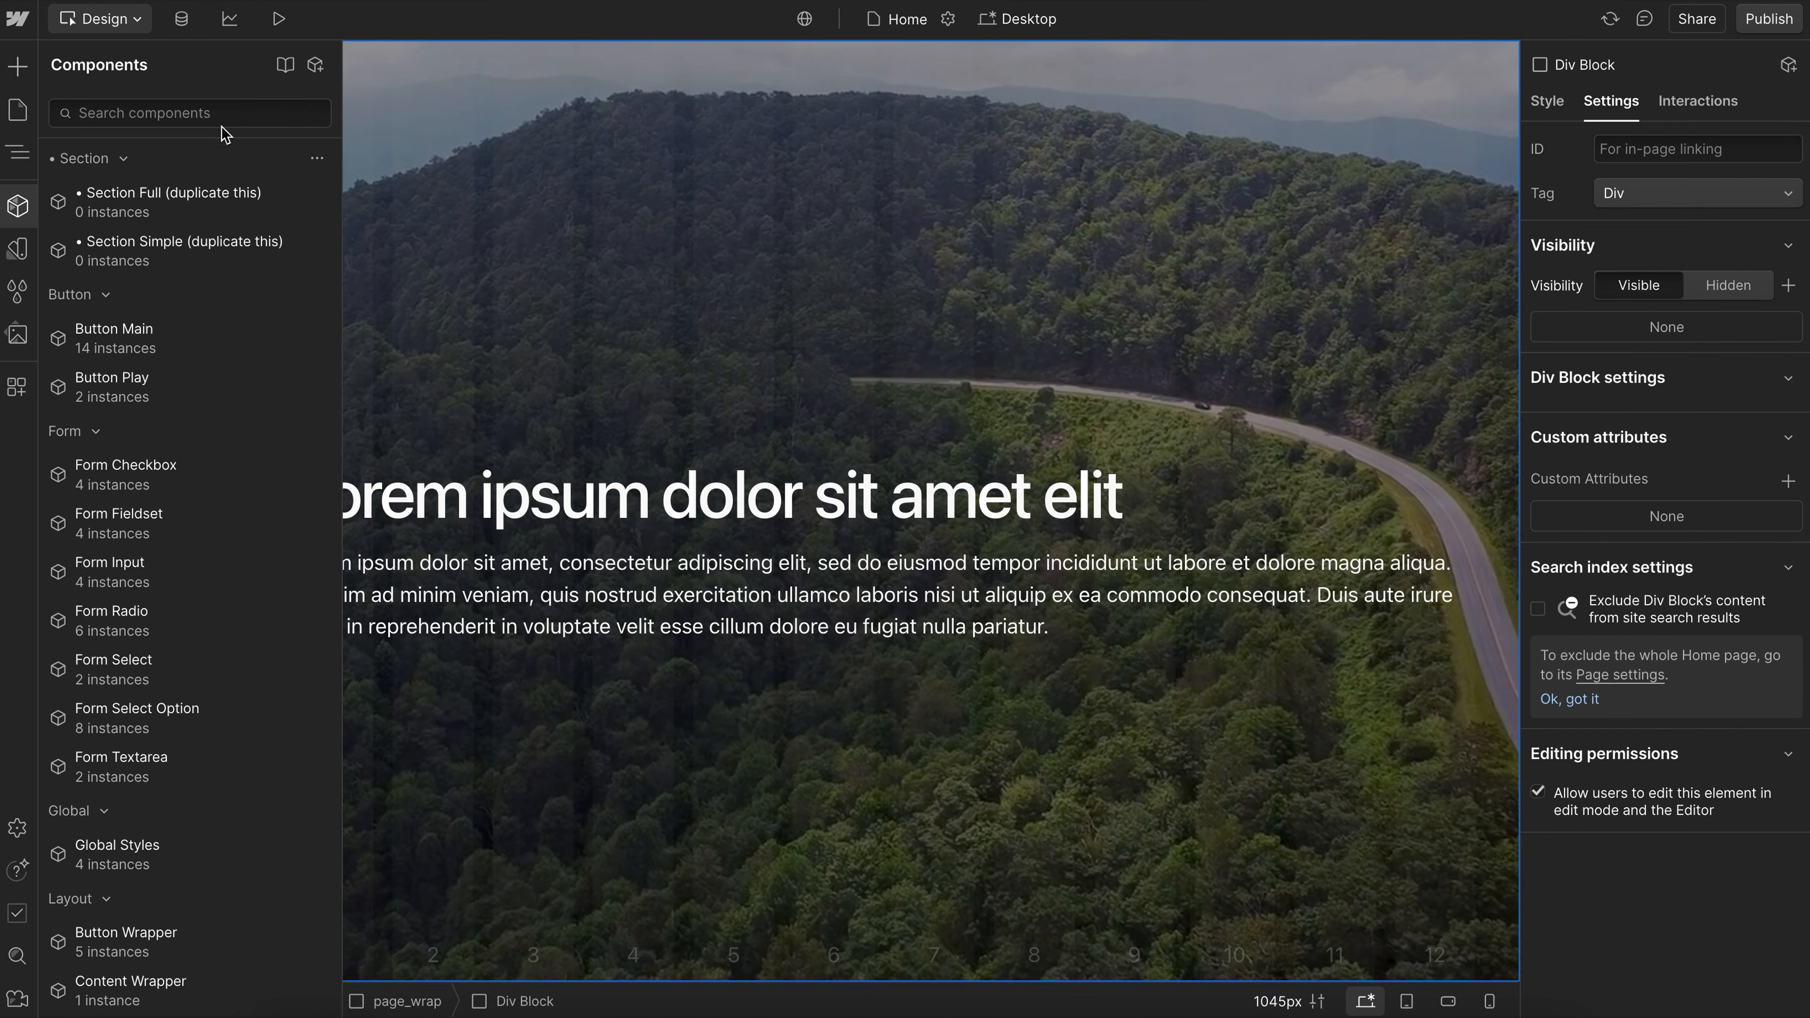
click(314, 65)
text(Section Hero)
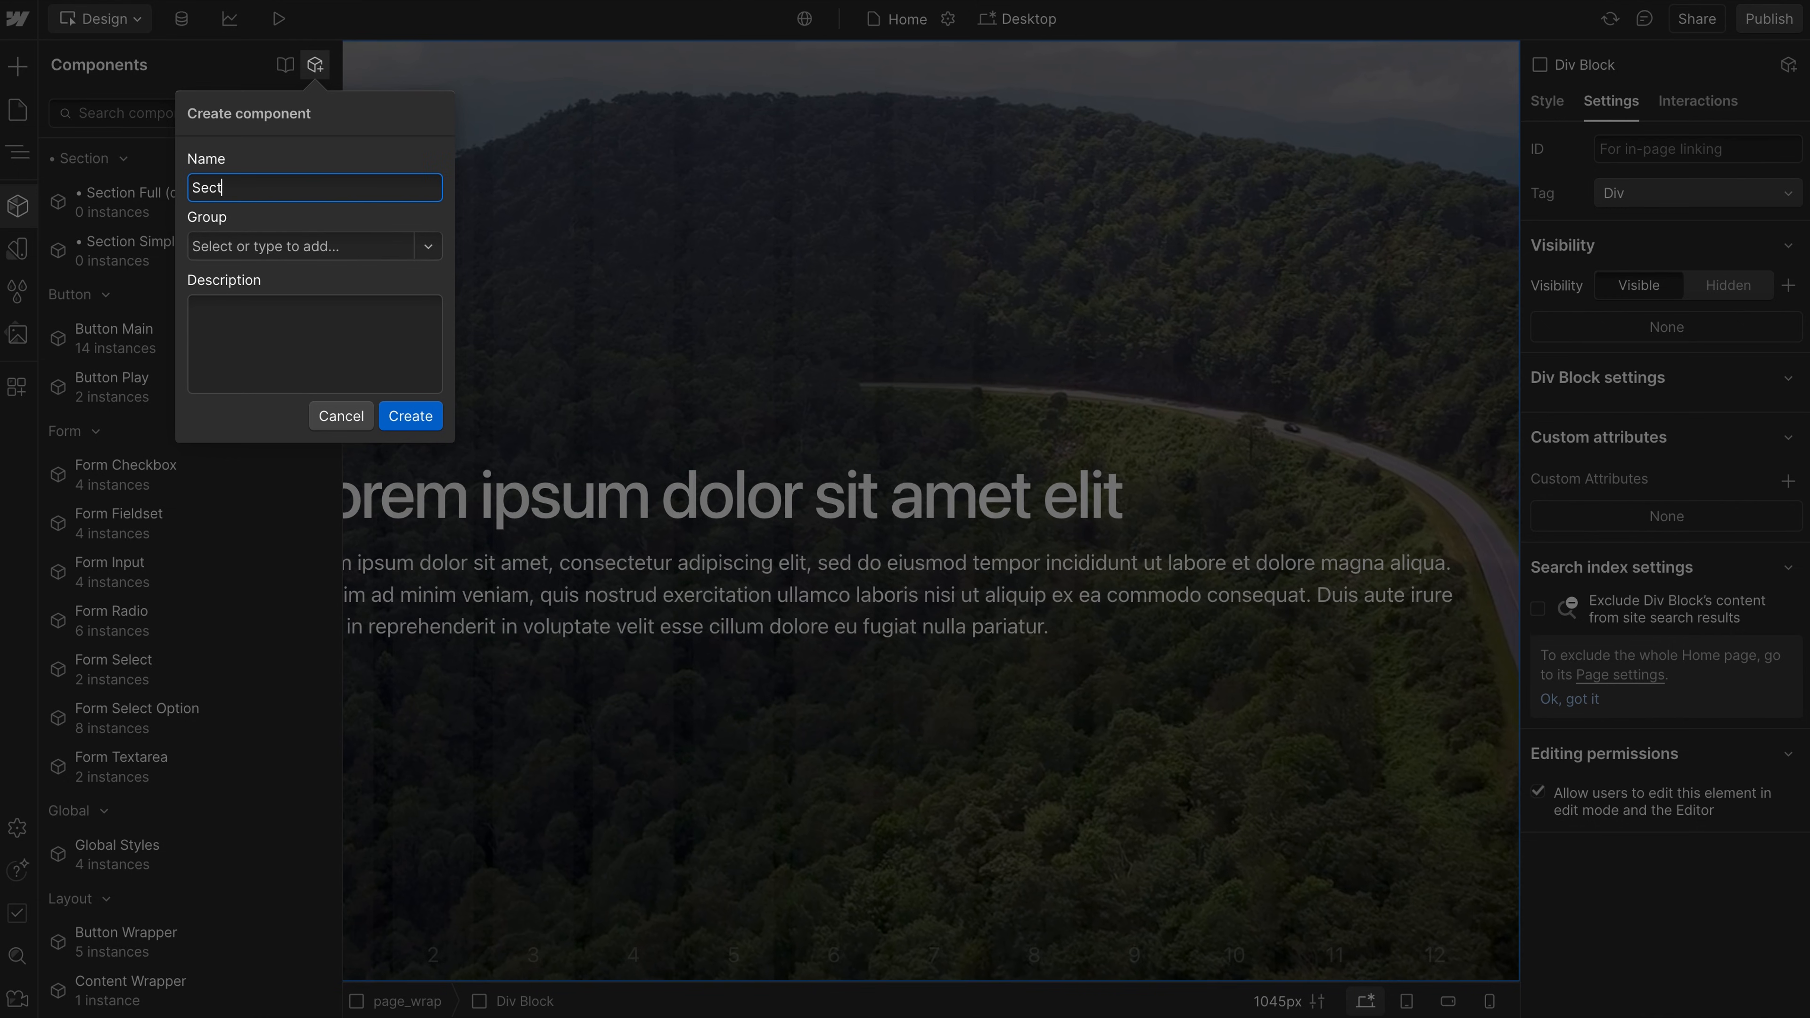
click(431, 248)
click(309, 284)
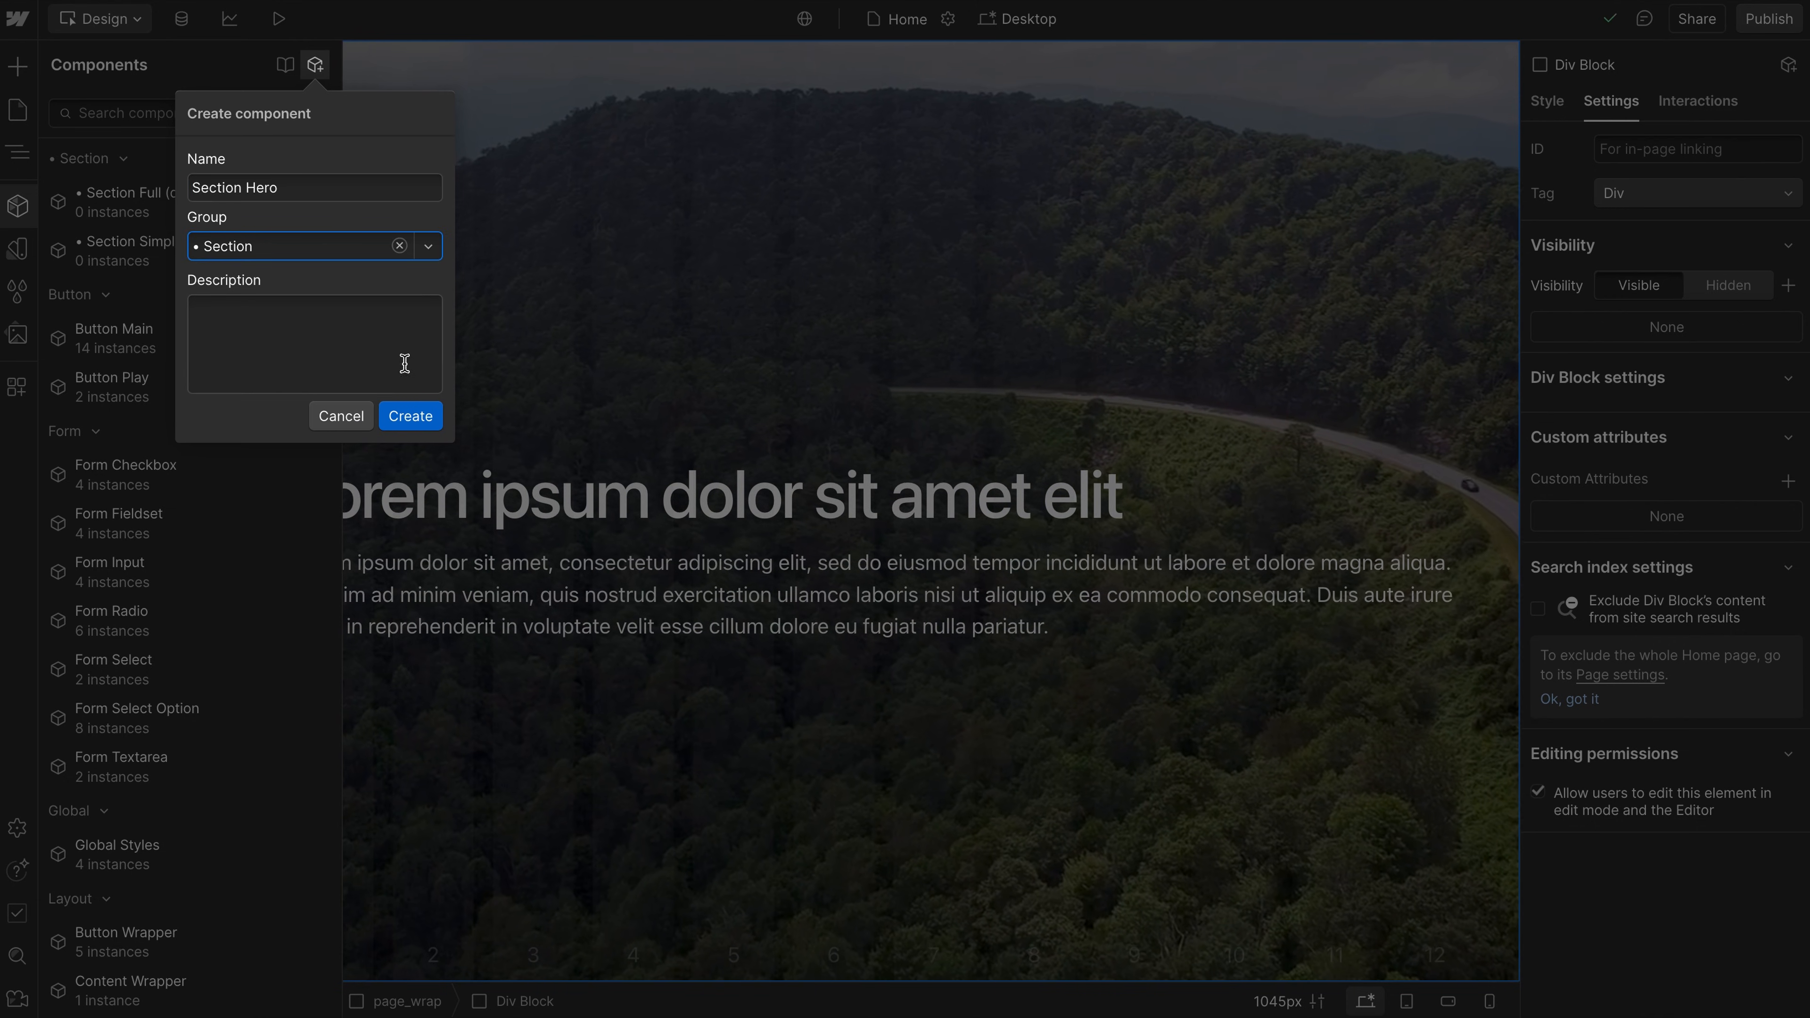
click(410, 416)
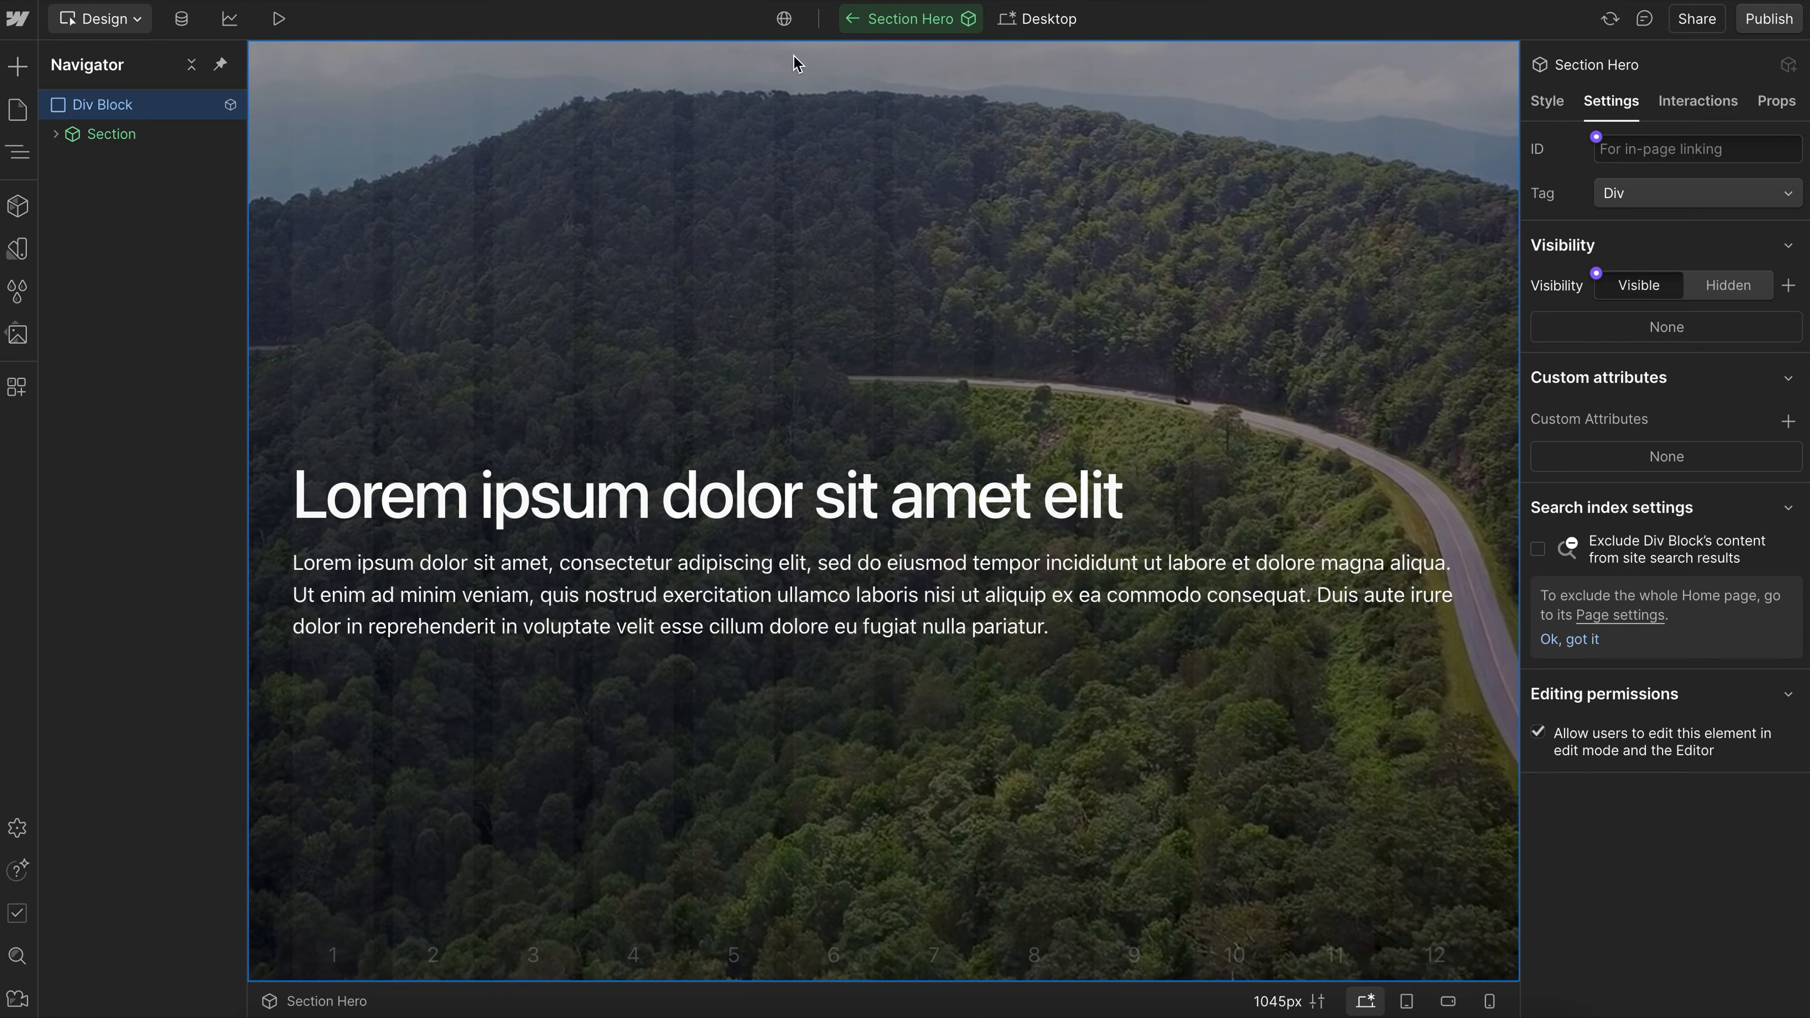
Try resetting the Section's Section Classes to the default property value, and undo the reset.
click(628, 236)
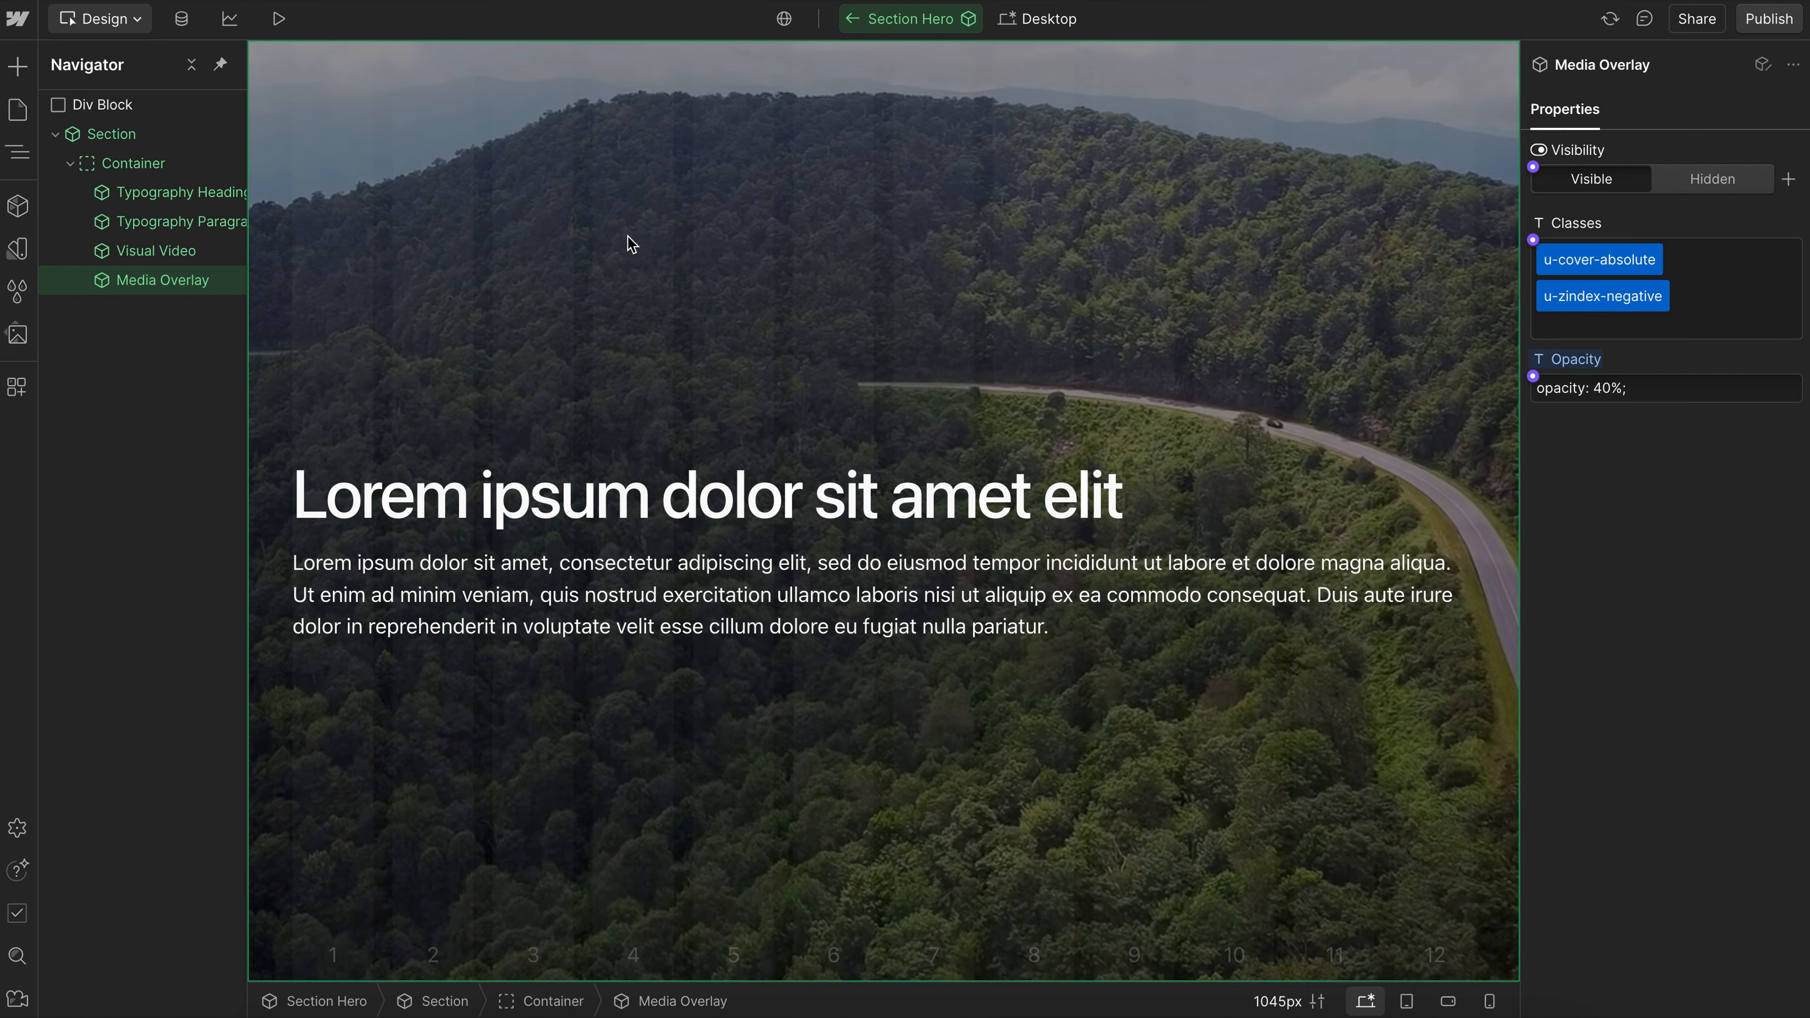
click(198, 144)
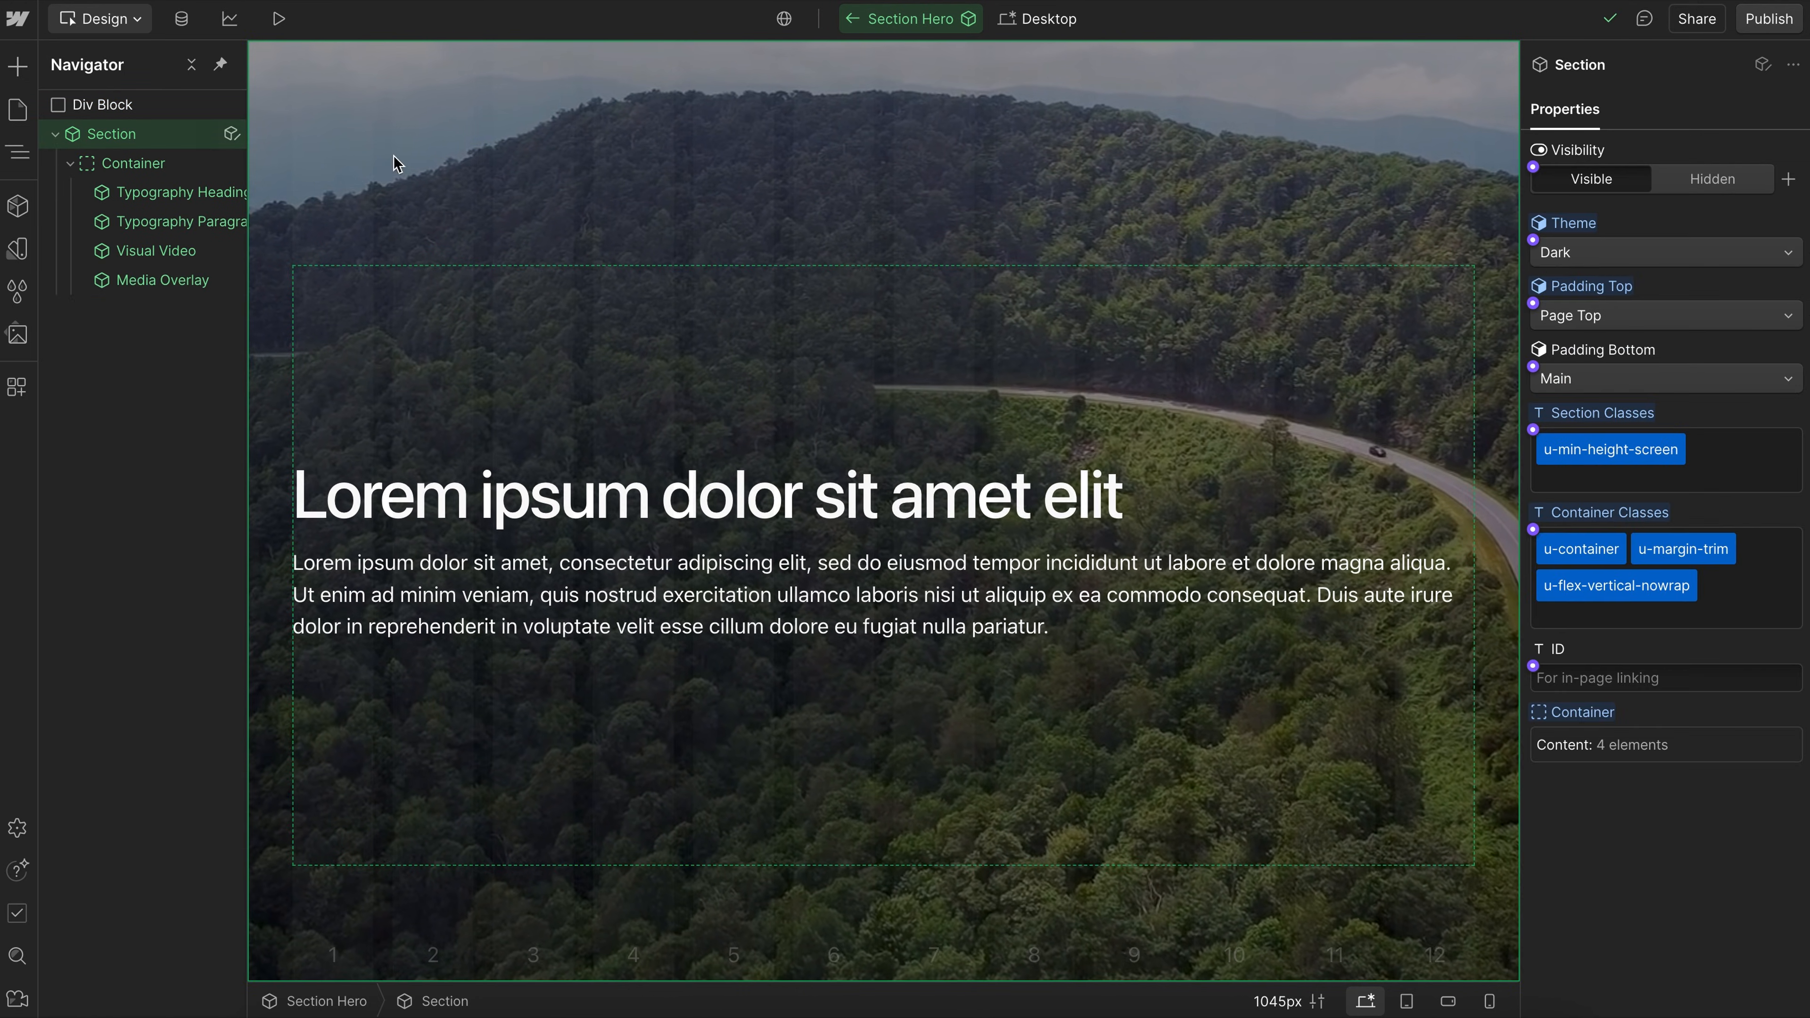
click(1600, 417)
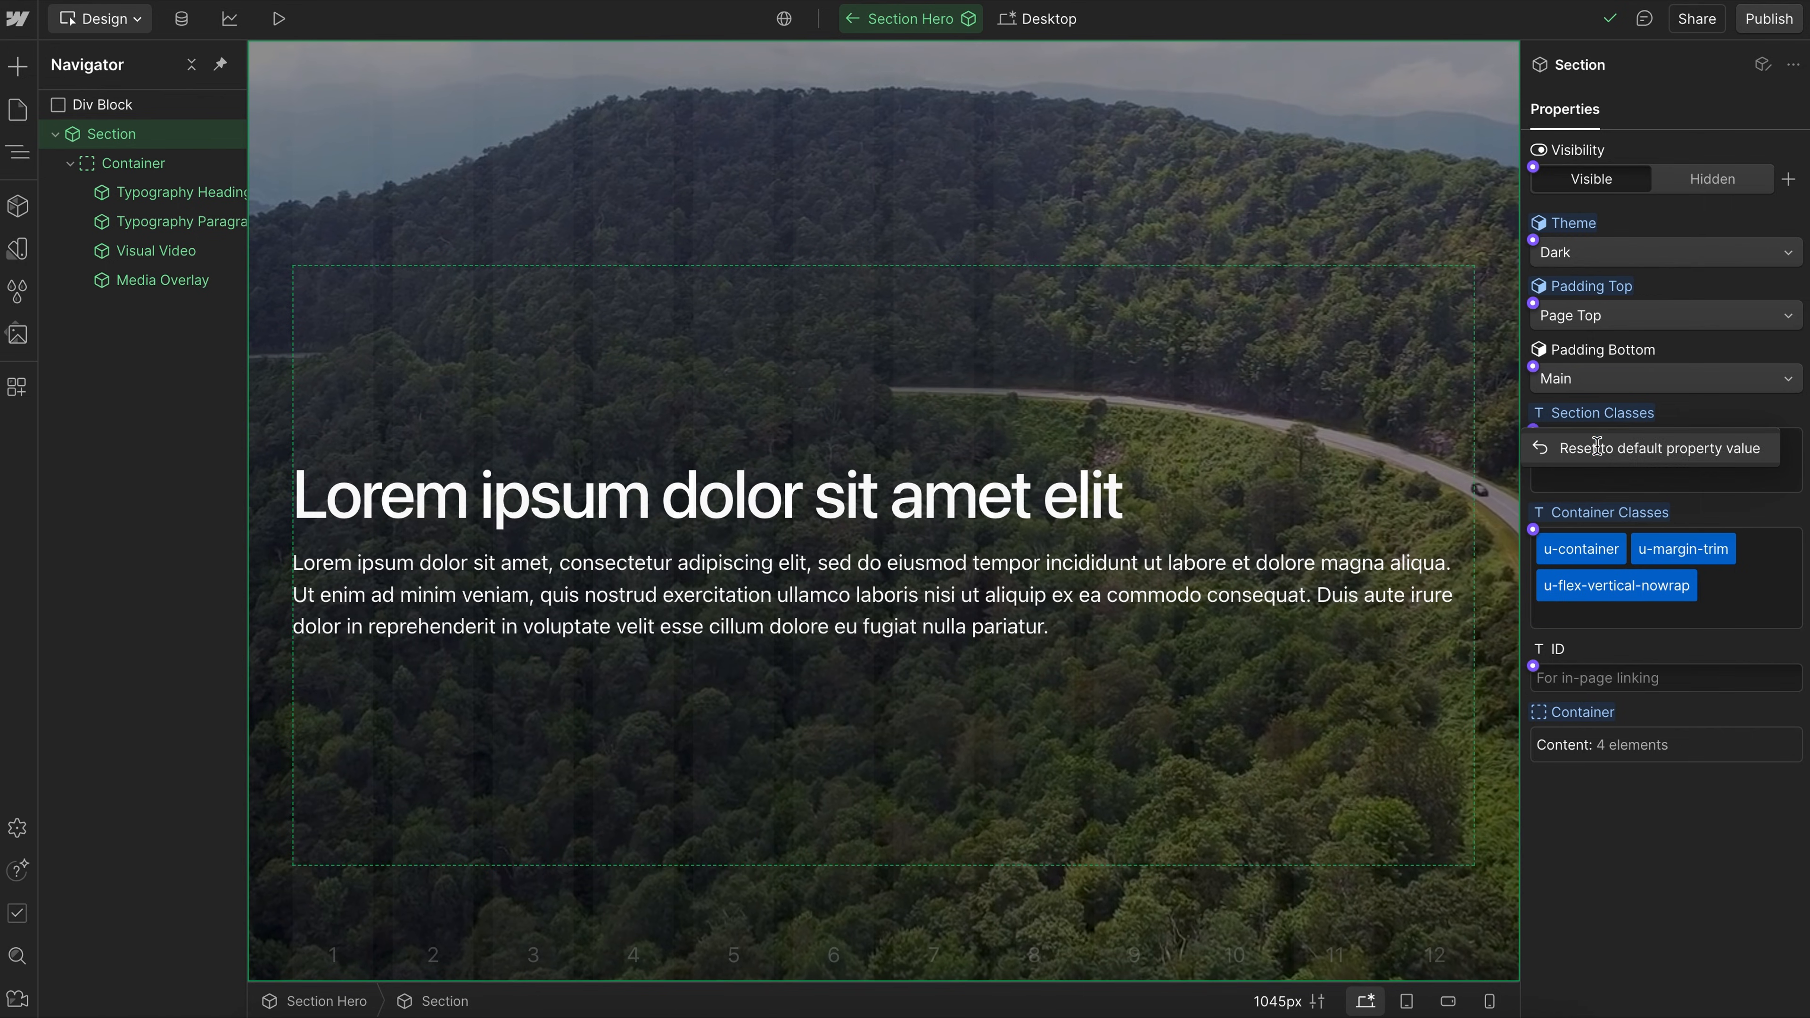
click(1596, 446)
key(ctrl+z)
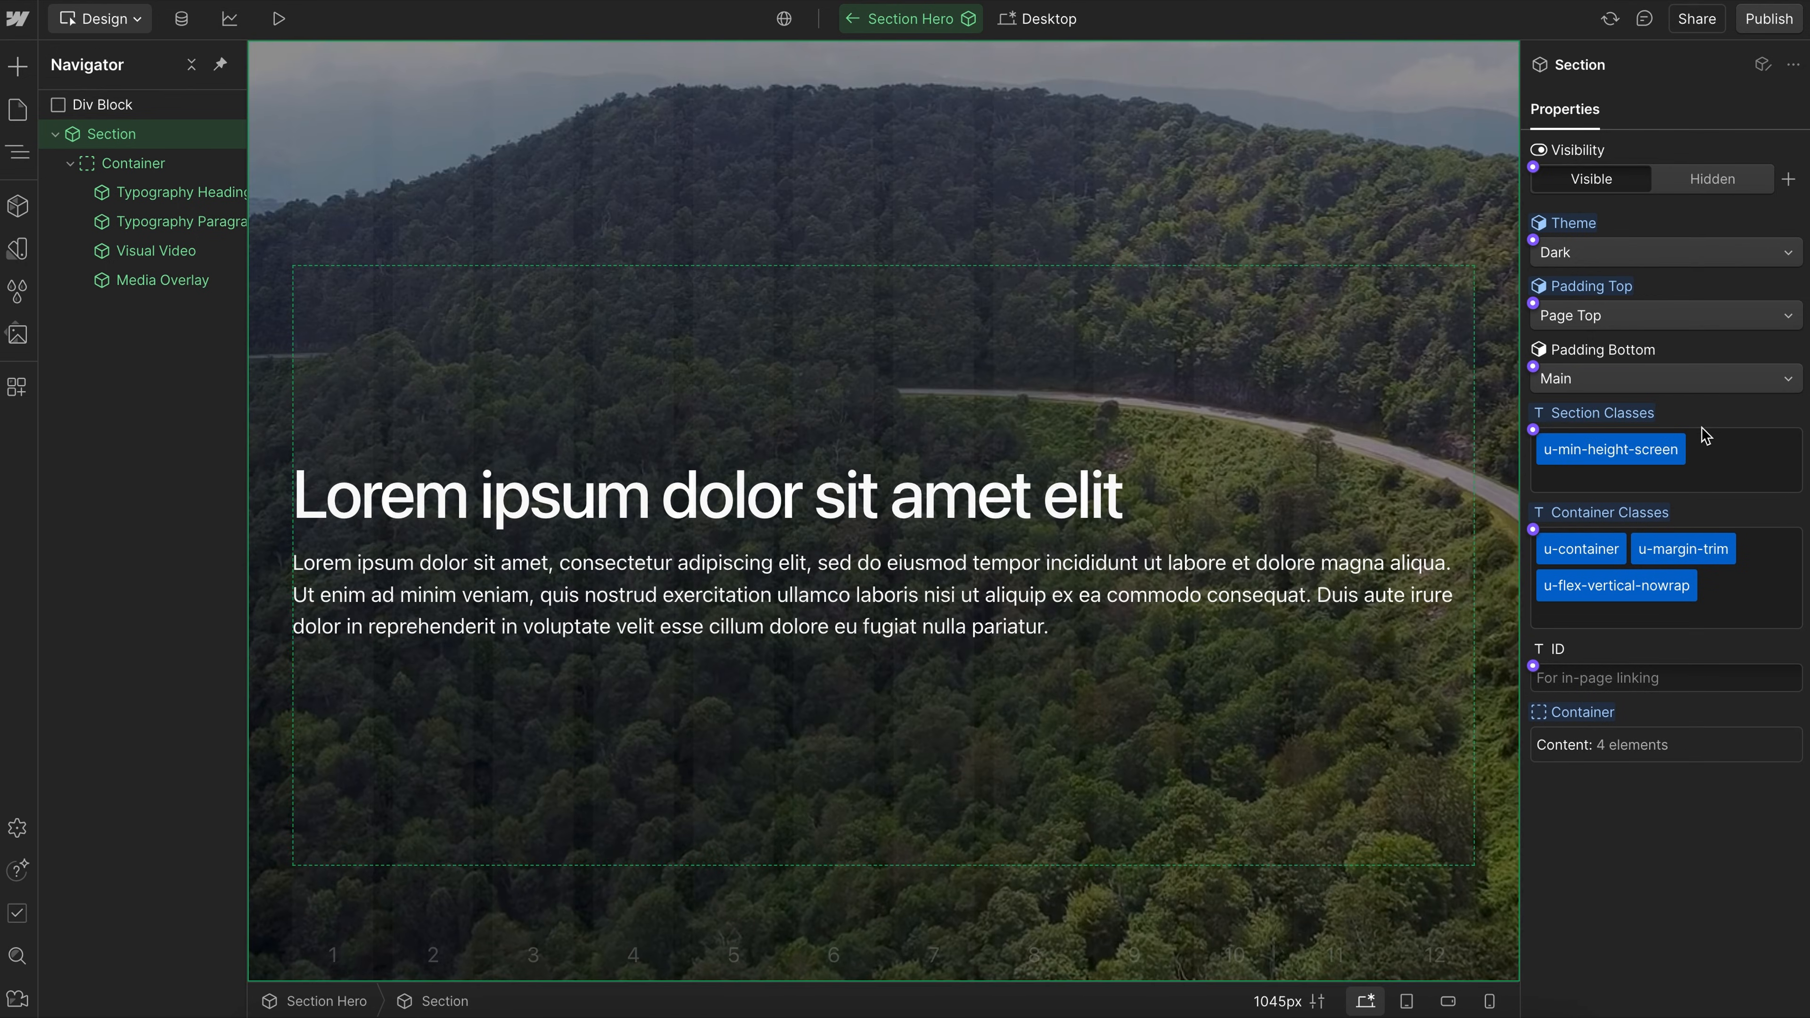
Change the u-container class in the Section's Container Classes to u-container-small.
click(1586, 548)
text(-small)
key(Return)
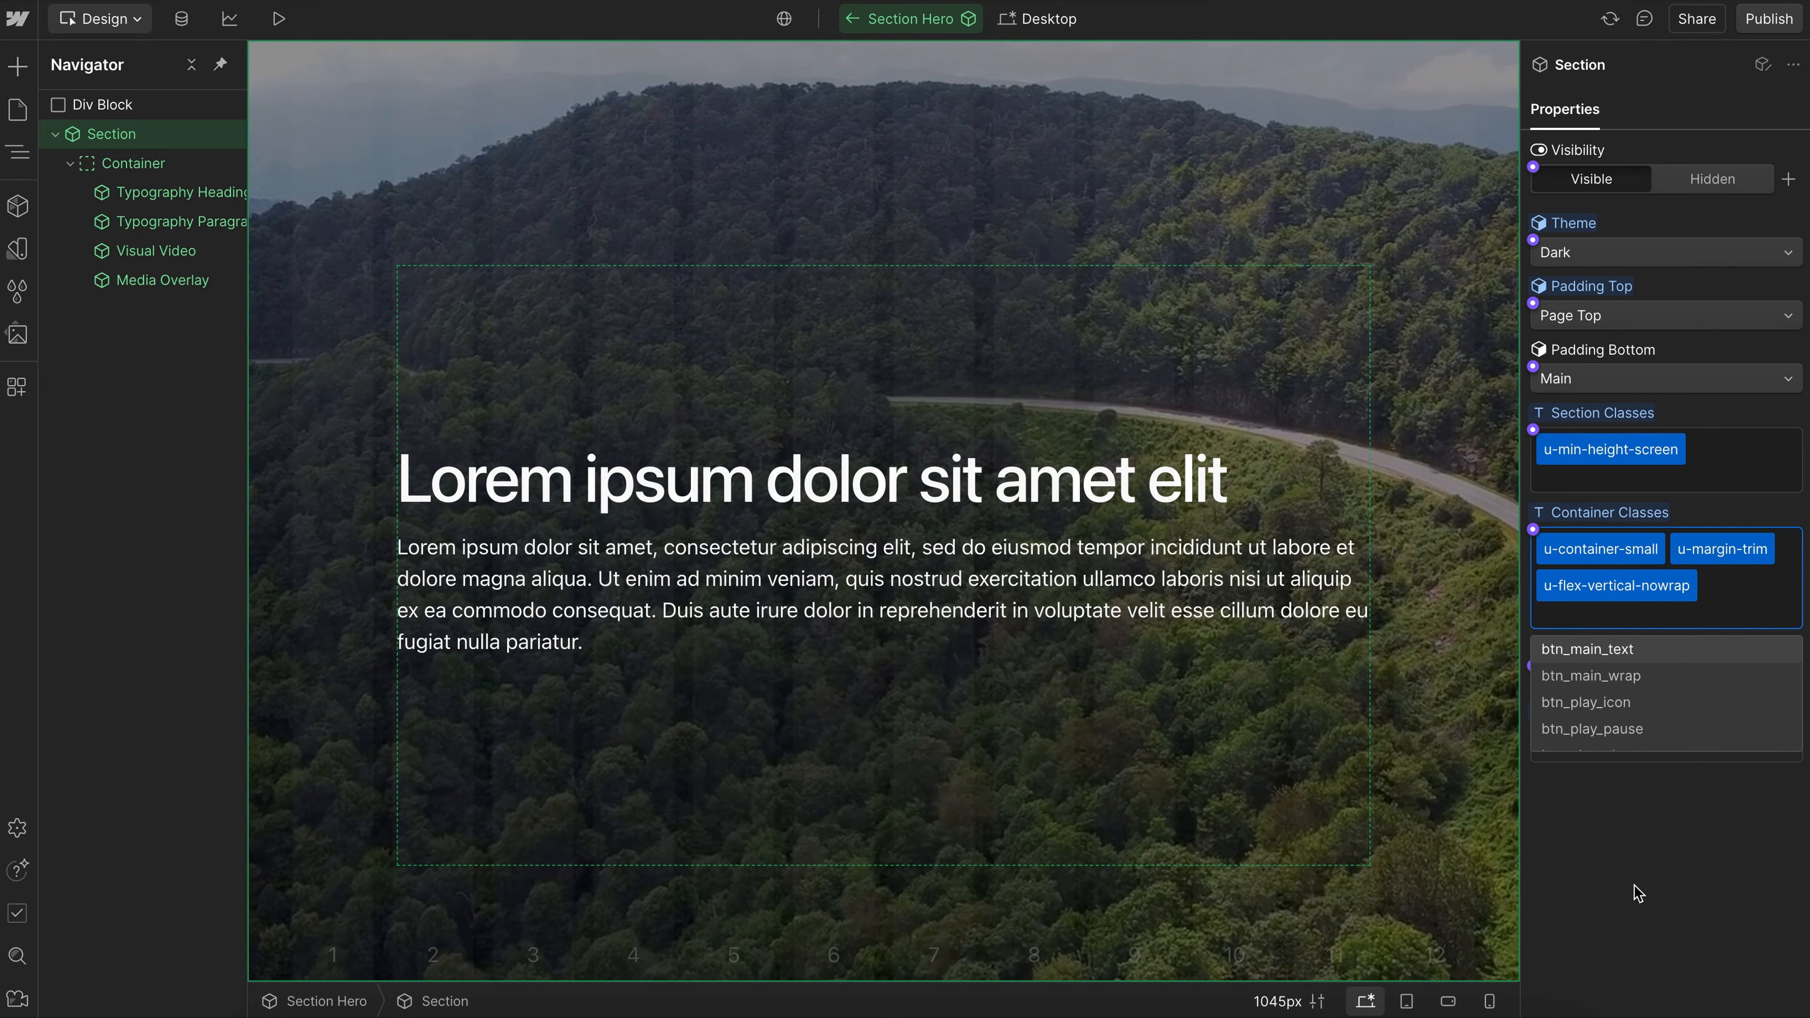
click(1636, 892)
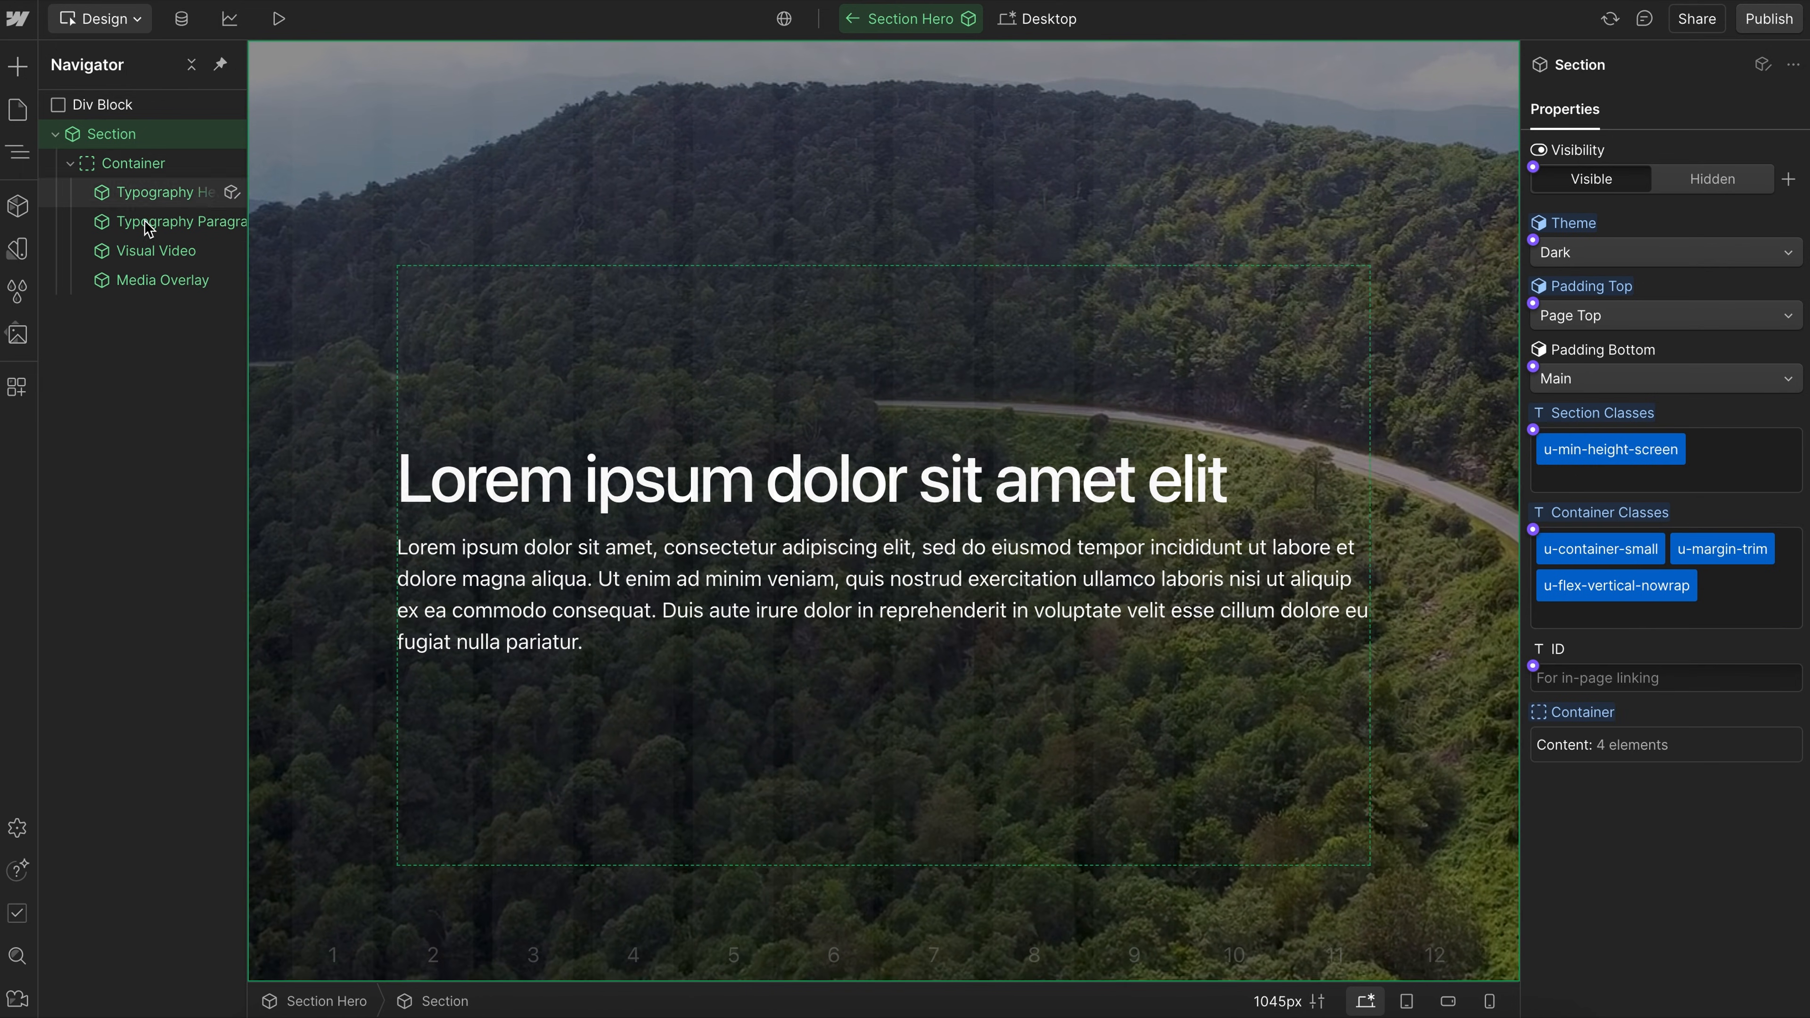
Back on the Home page, move the second Section Hero instance into the Page Slot and delete the first one.
click(144, 281)
click(859, 23)
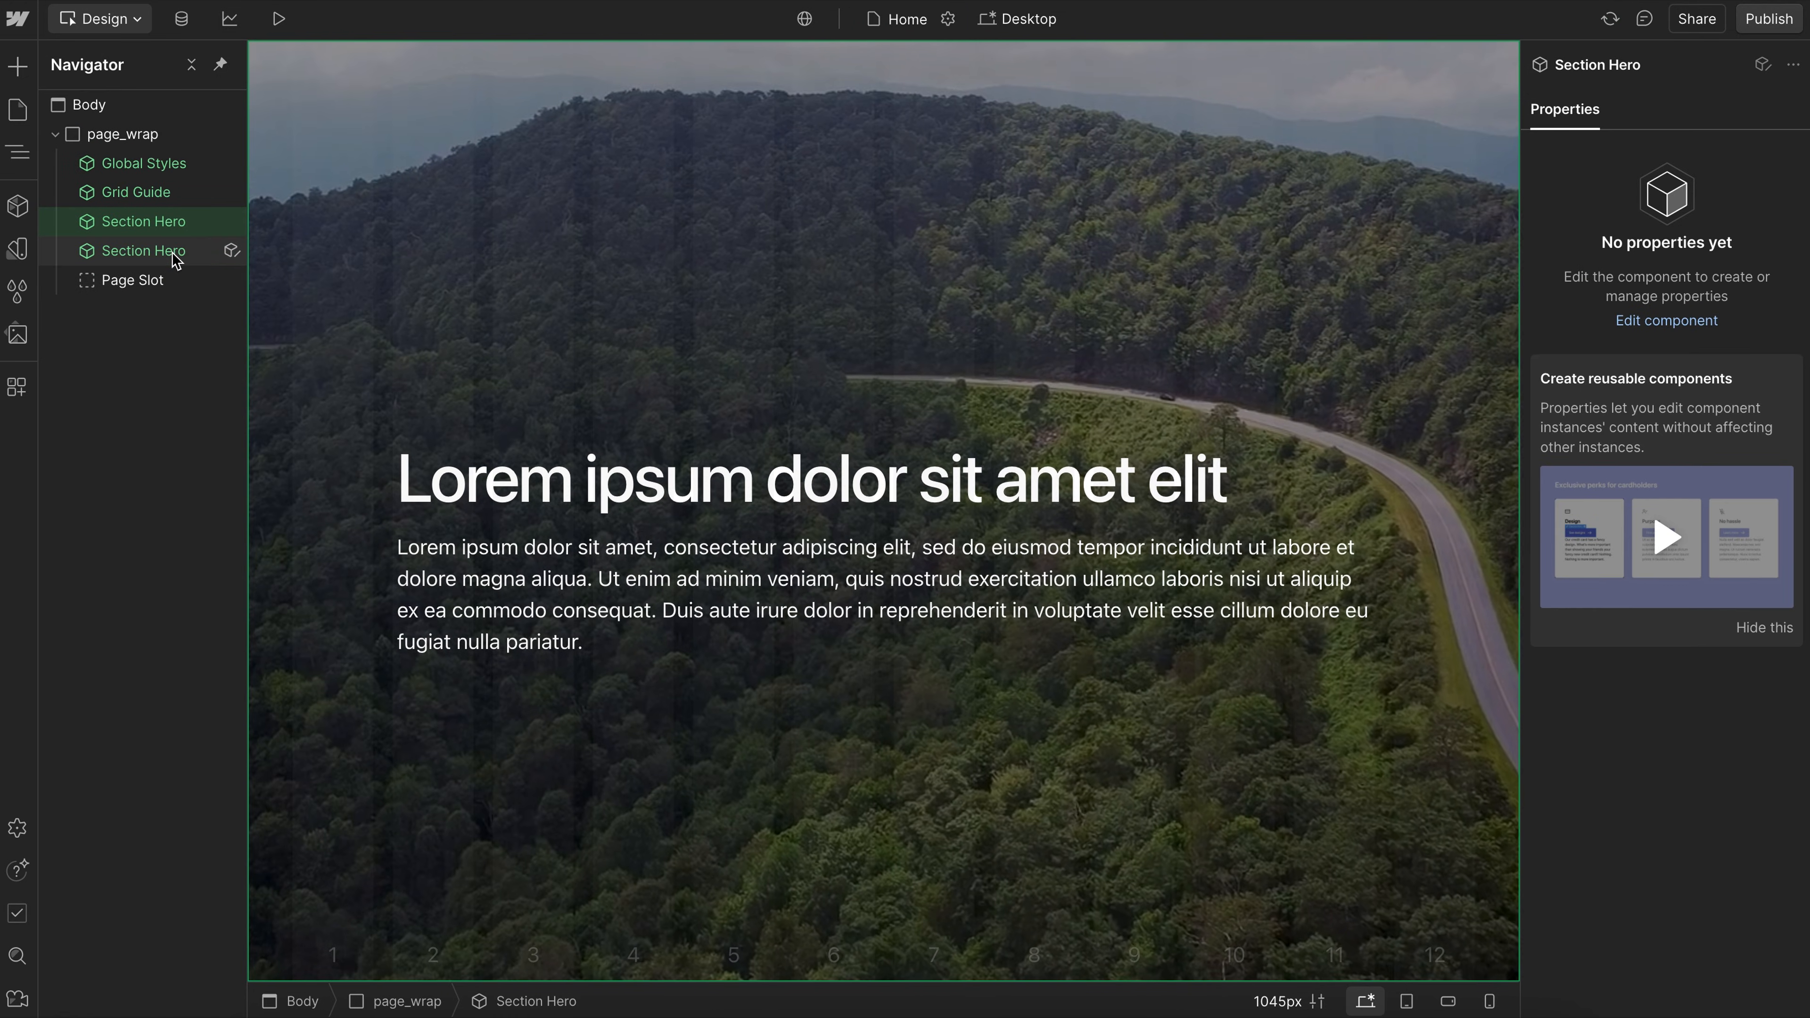
mouse_move(176, 269)
mouse_down()
mouse_move(214, 289)
mouse_move(171, 281)
mouse_up()
click(160, 217)
key(Delete)
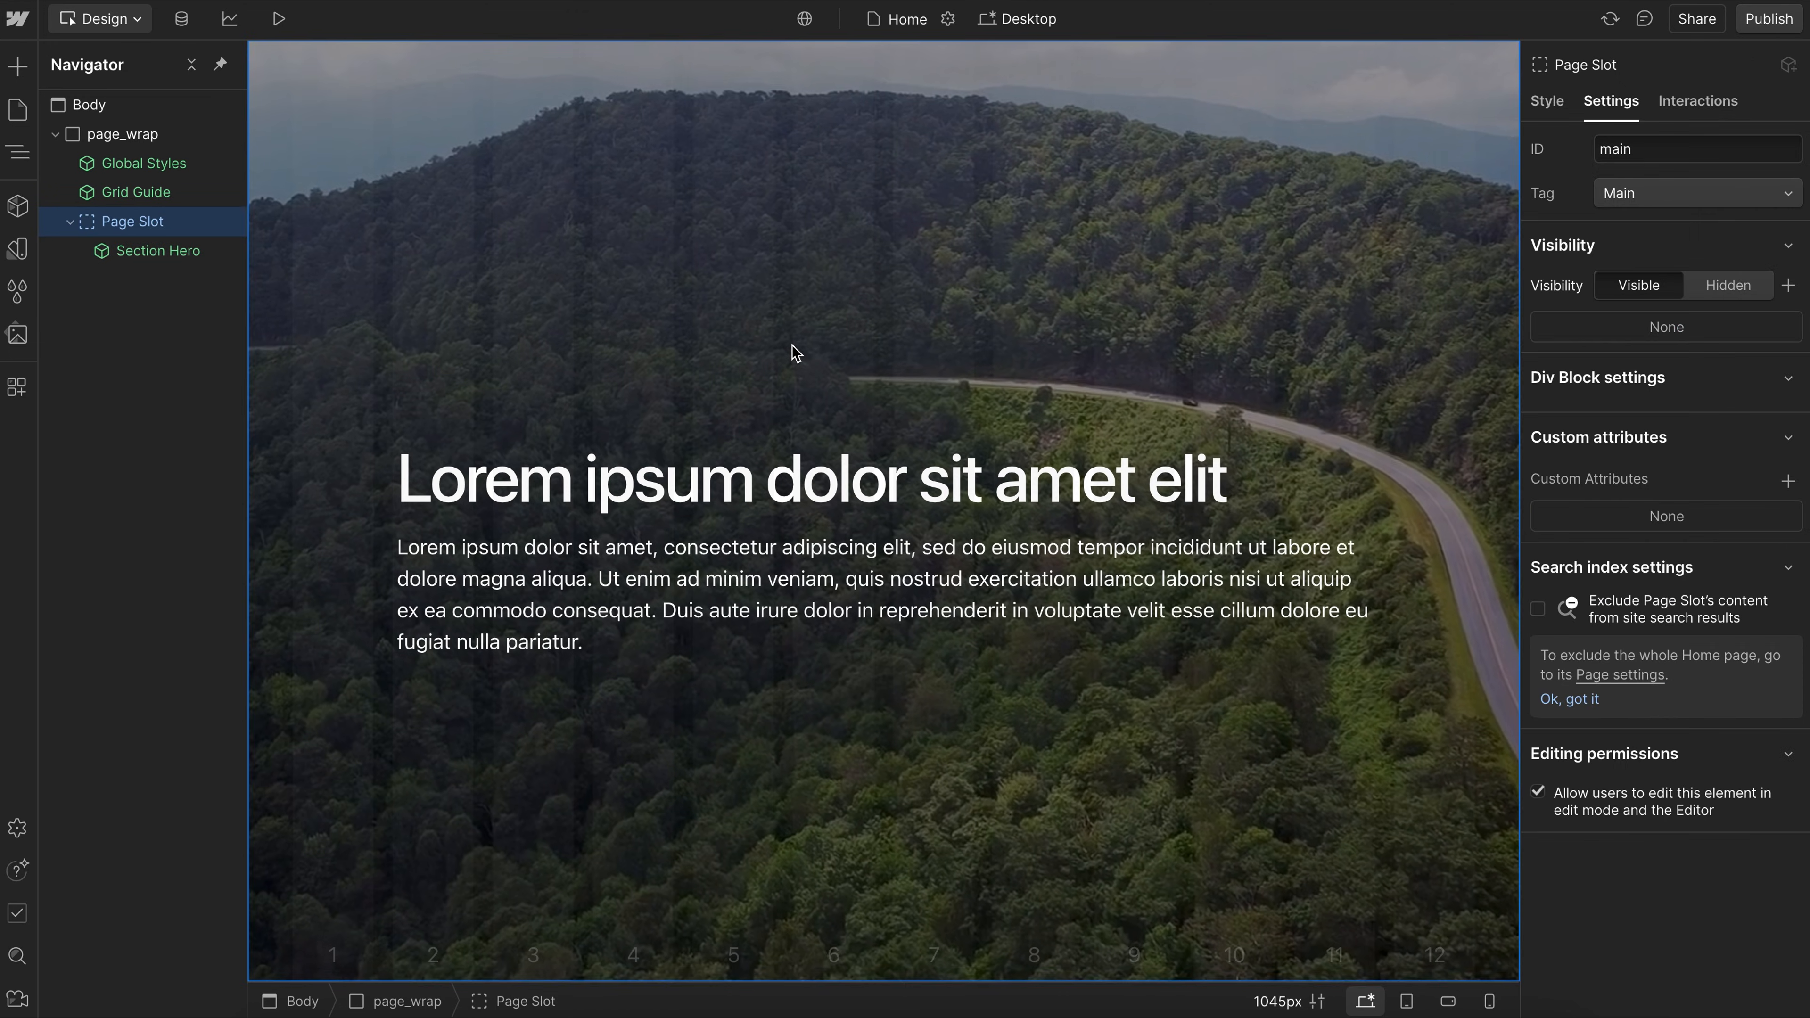
Inside the Section Hero main component, create and connect a Heading/Heading Text property for the Typography Heading's rich text.
click(516, 256)
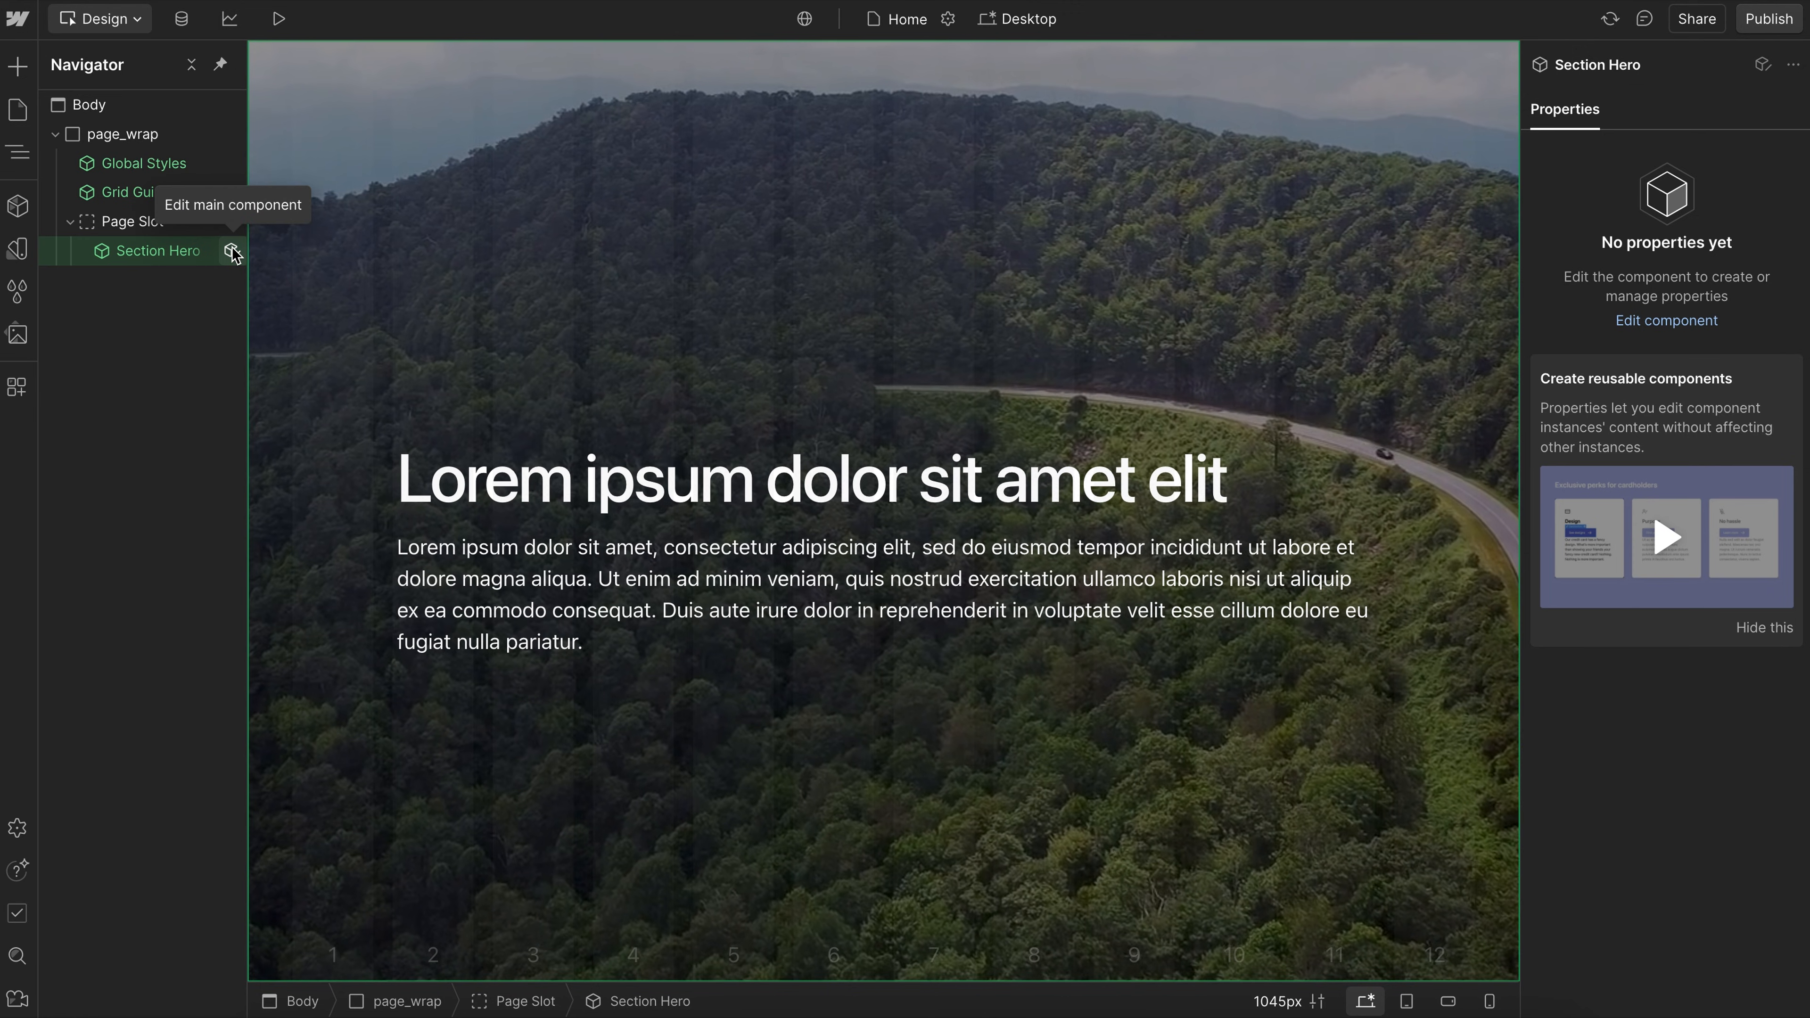
click(233, 252)
click(500, 278)
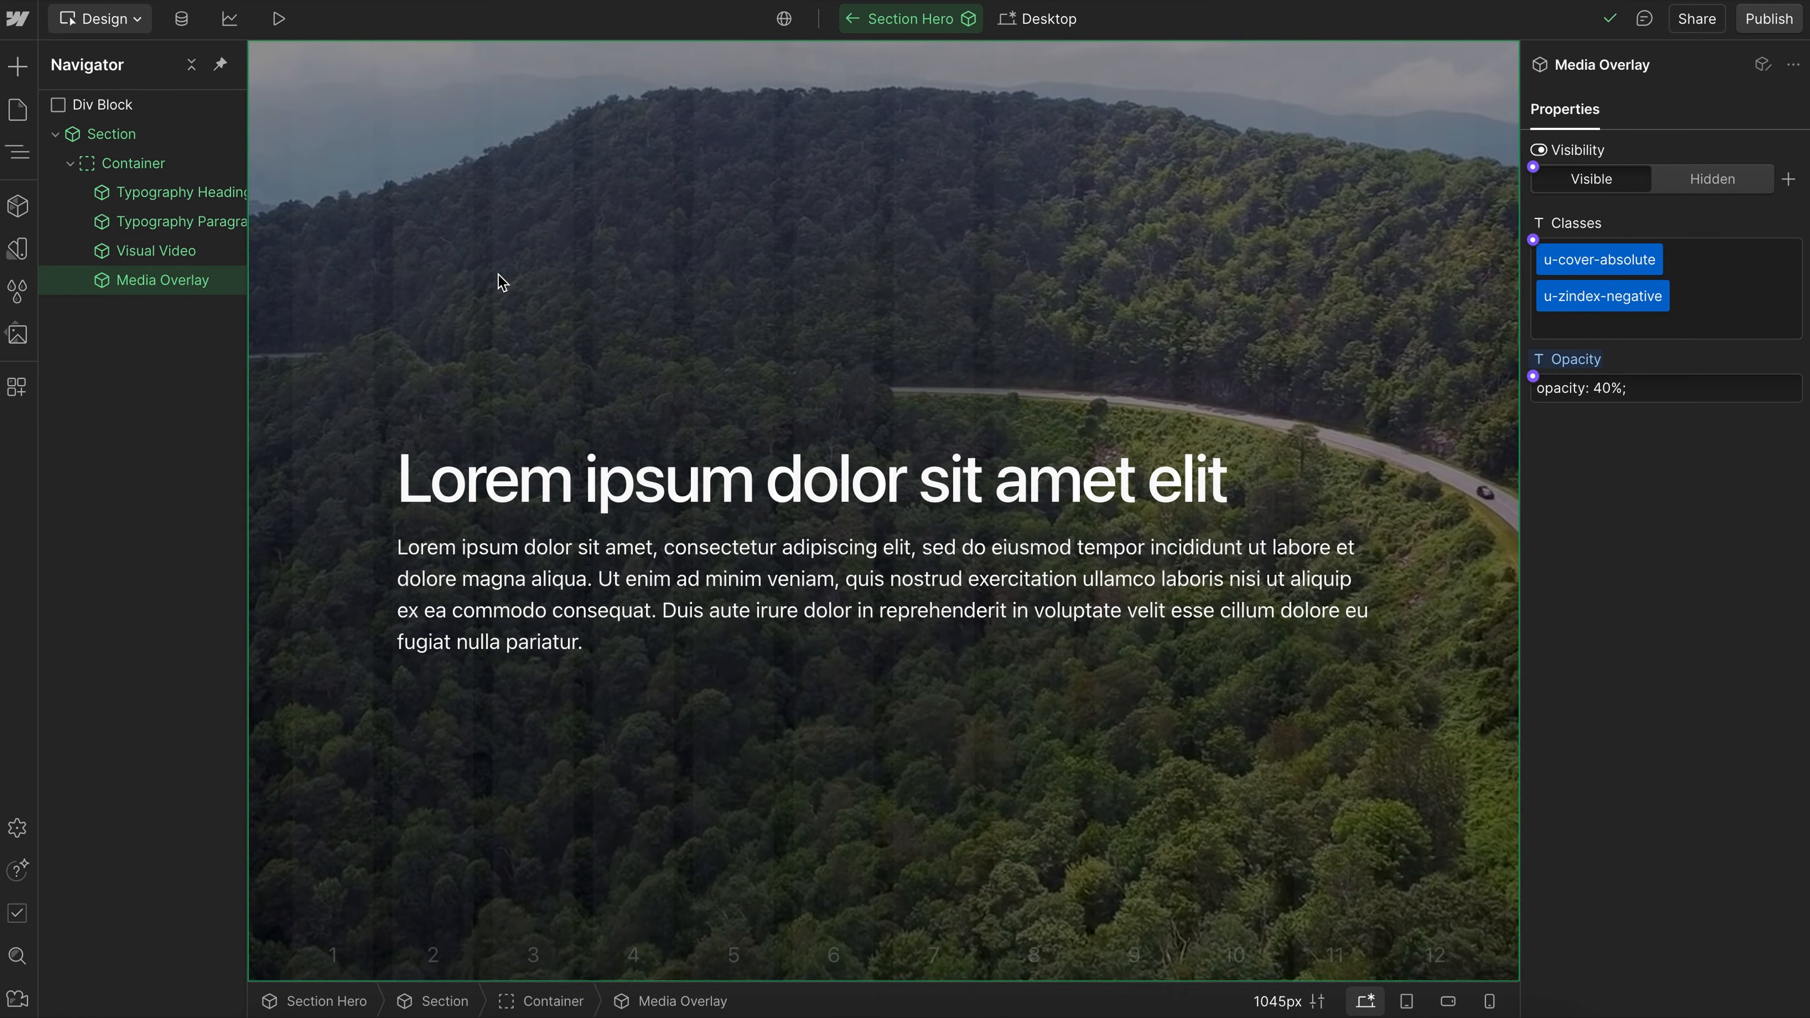
click(566, 499)
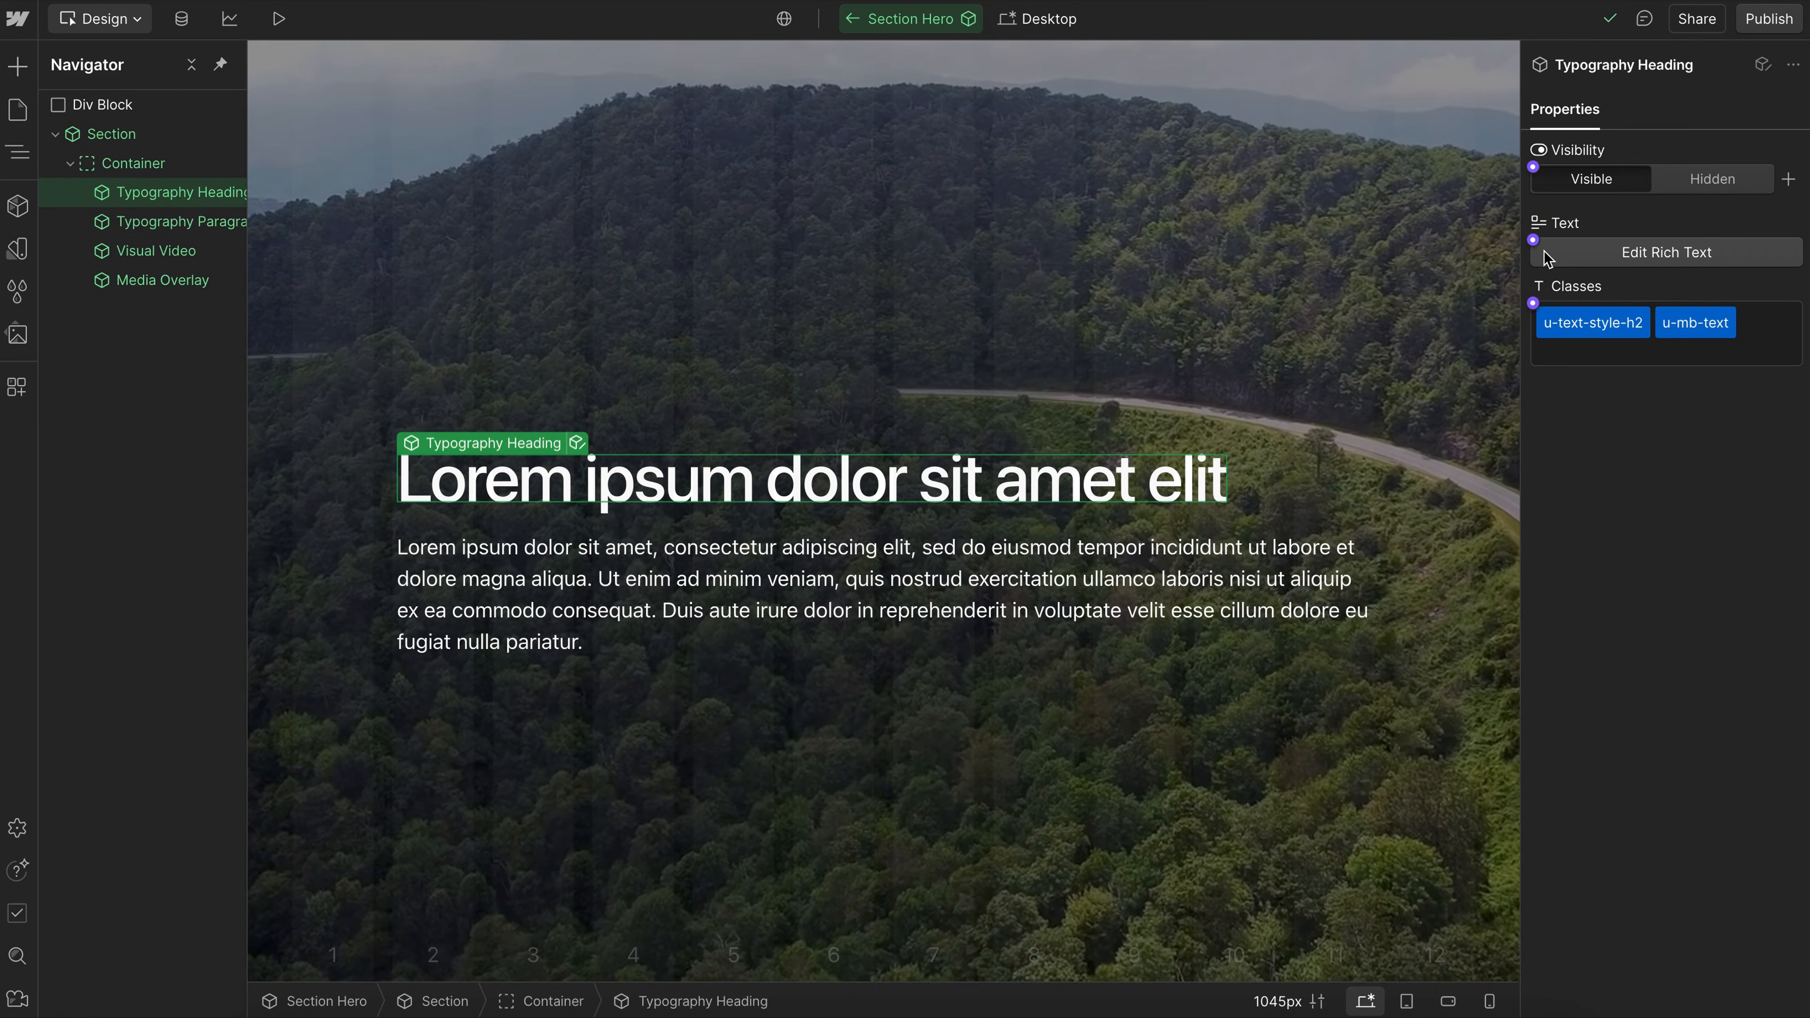
click(1533, 239)
click(1639, 276)
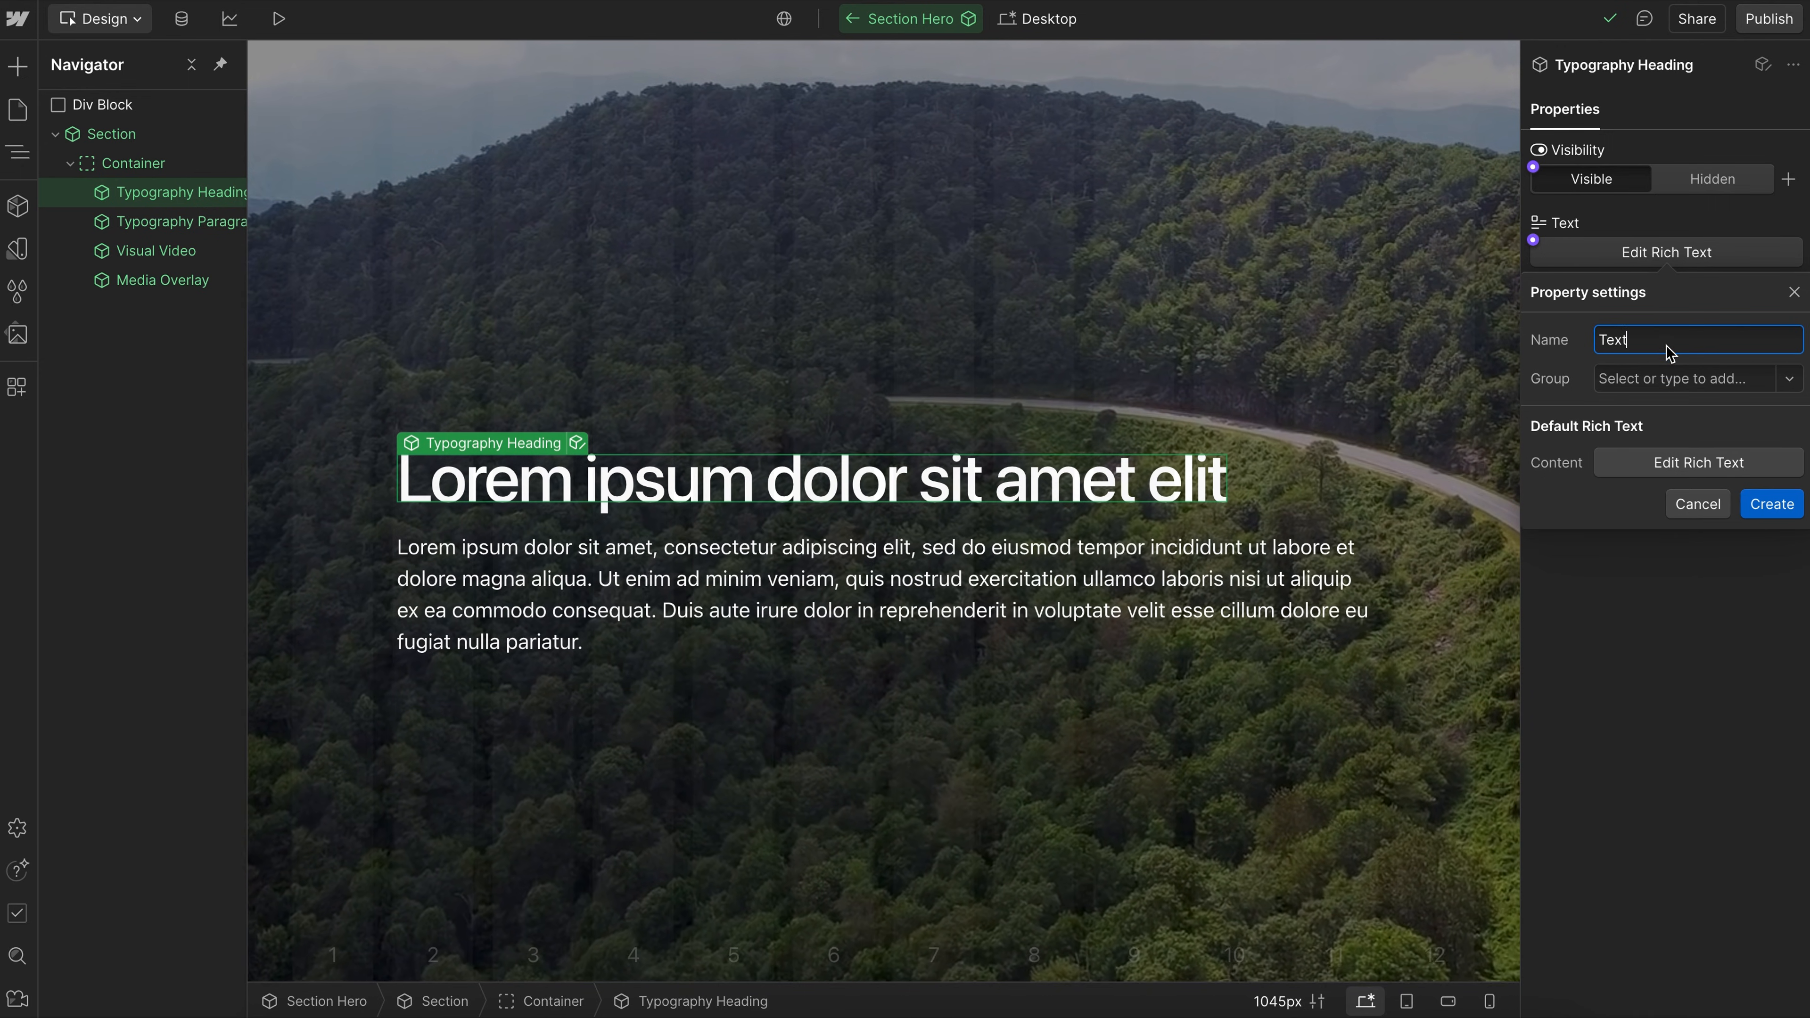
text(Heading/Heading)
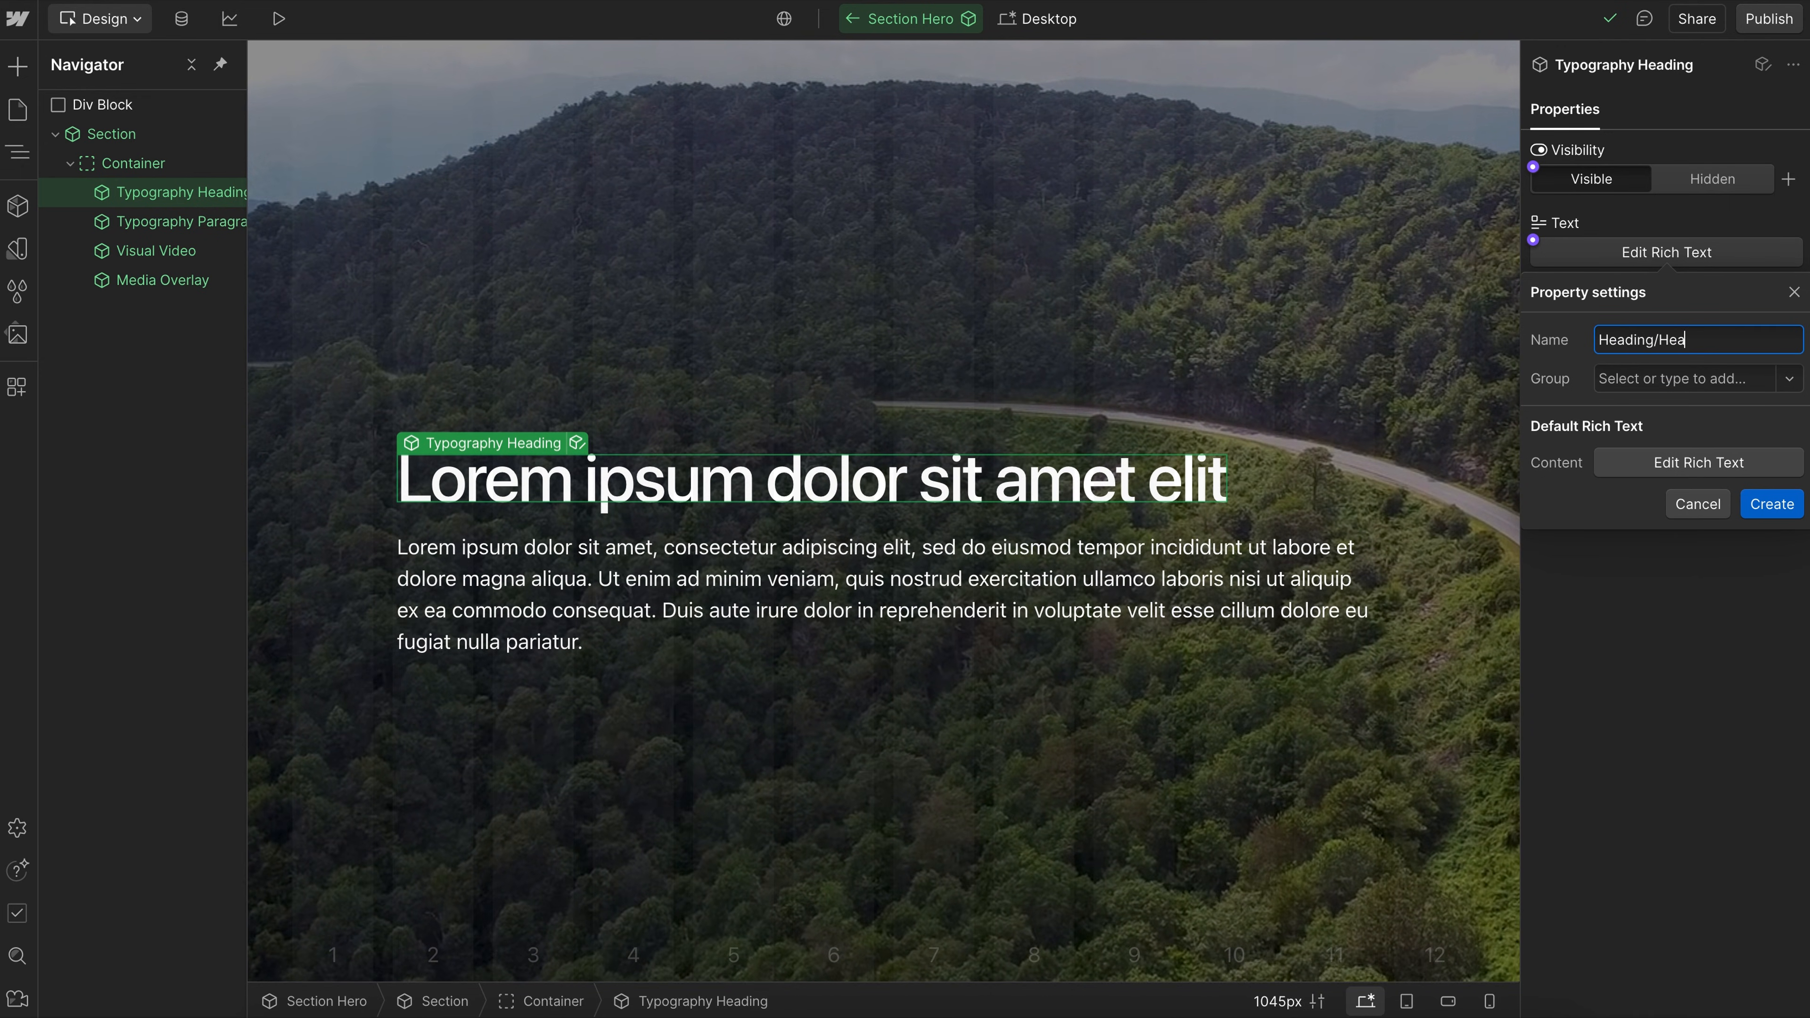
click(1766, 506)
Create and connect a Paragraph/Visibility property for the Typography Paragraph's visibility.
click(178, 222)
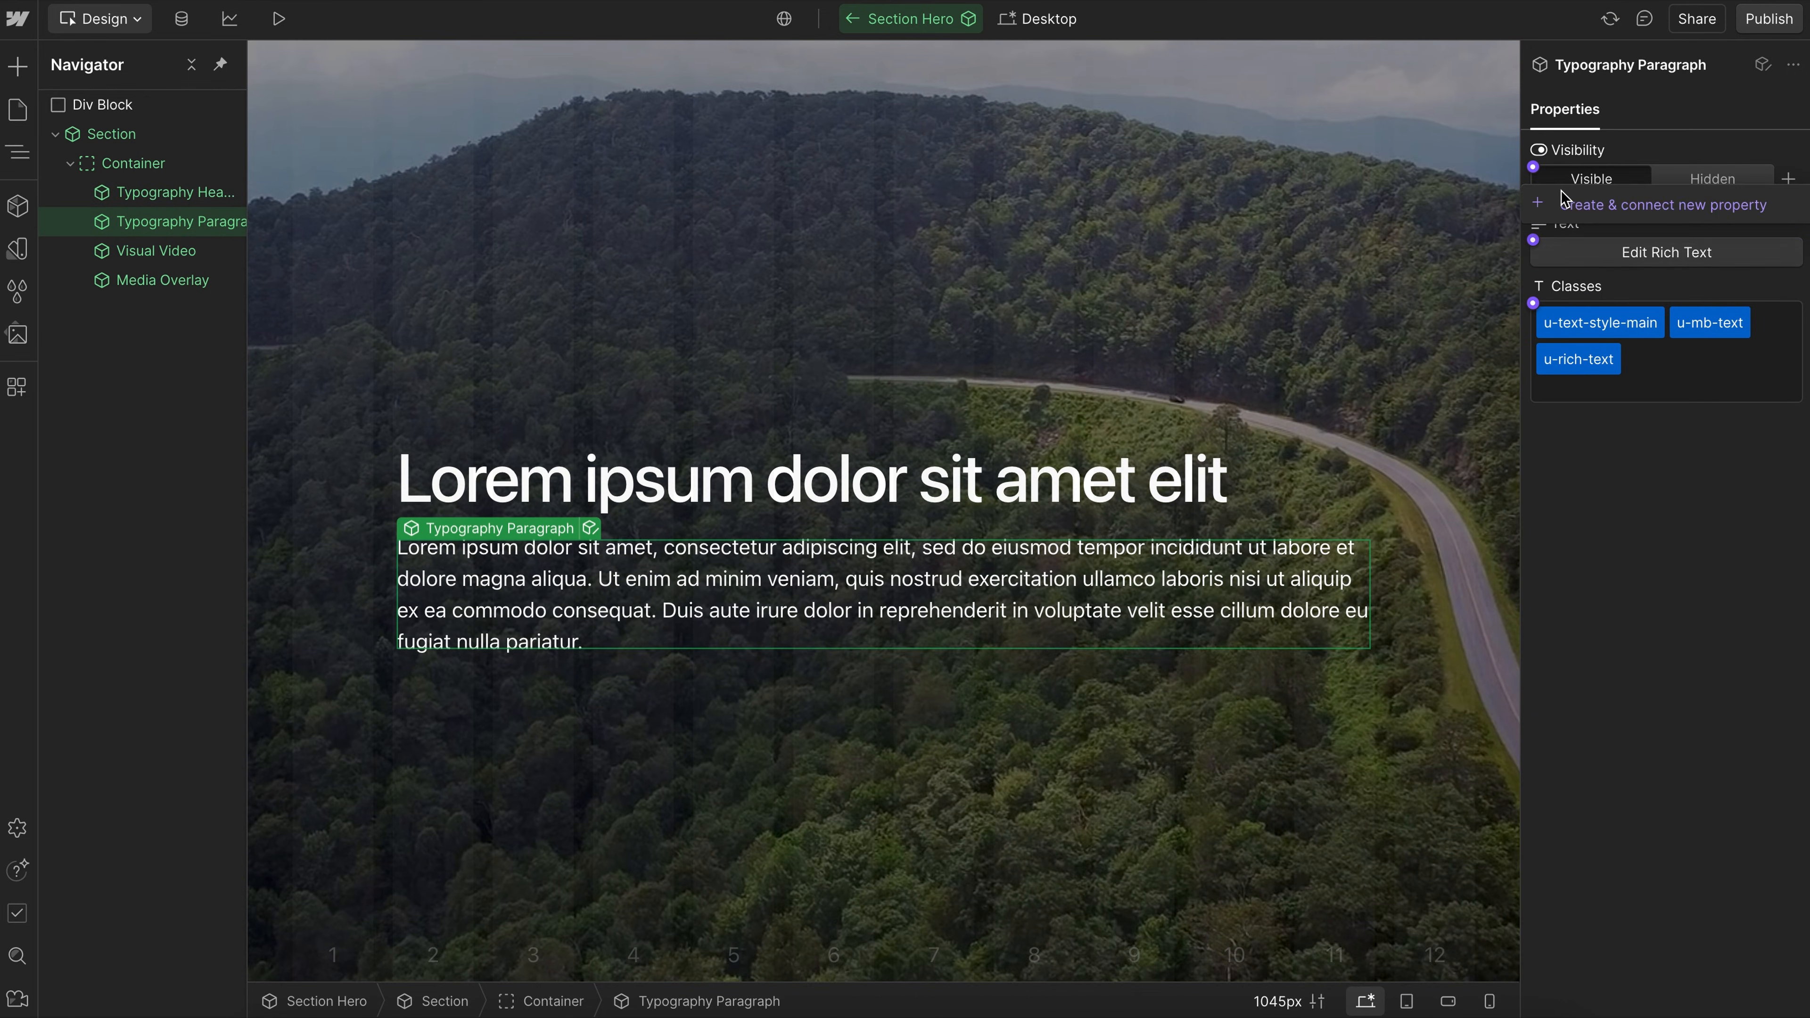
click(1534, 169)
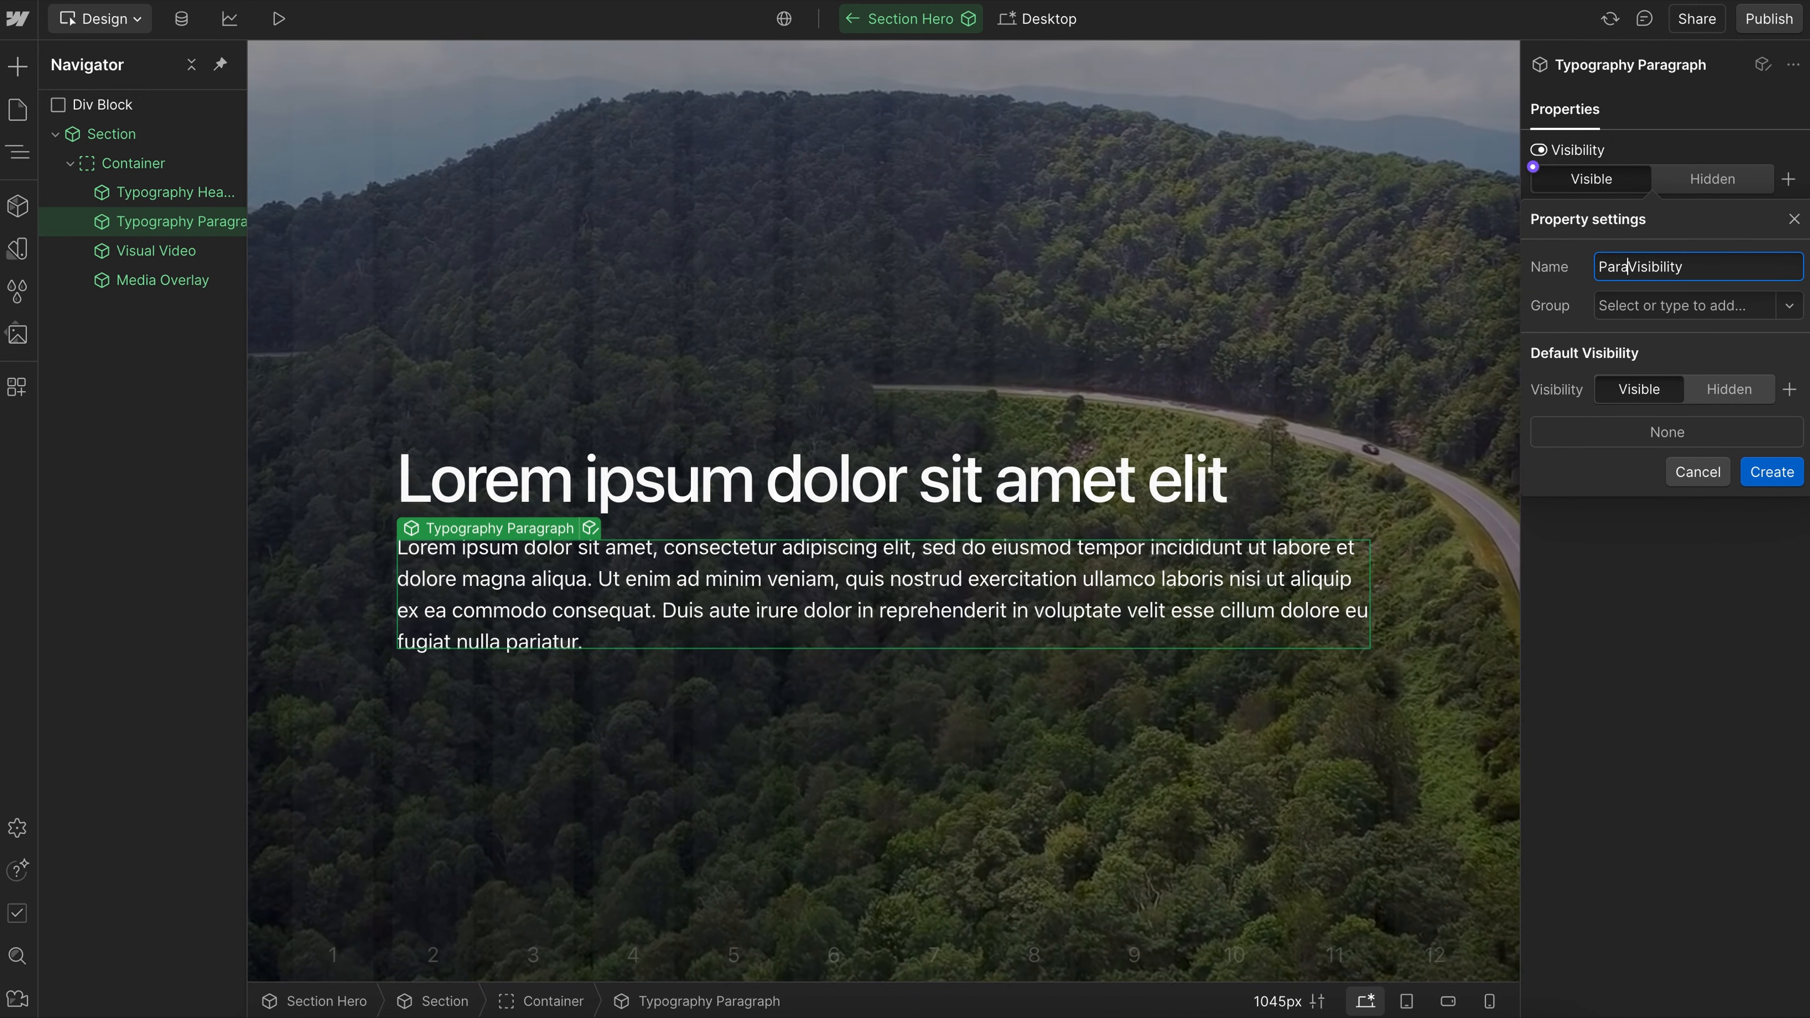
click(1787, 478)
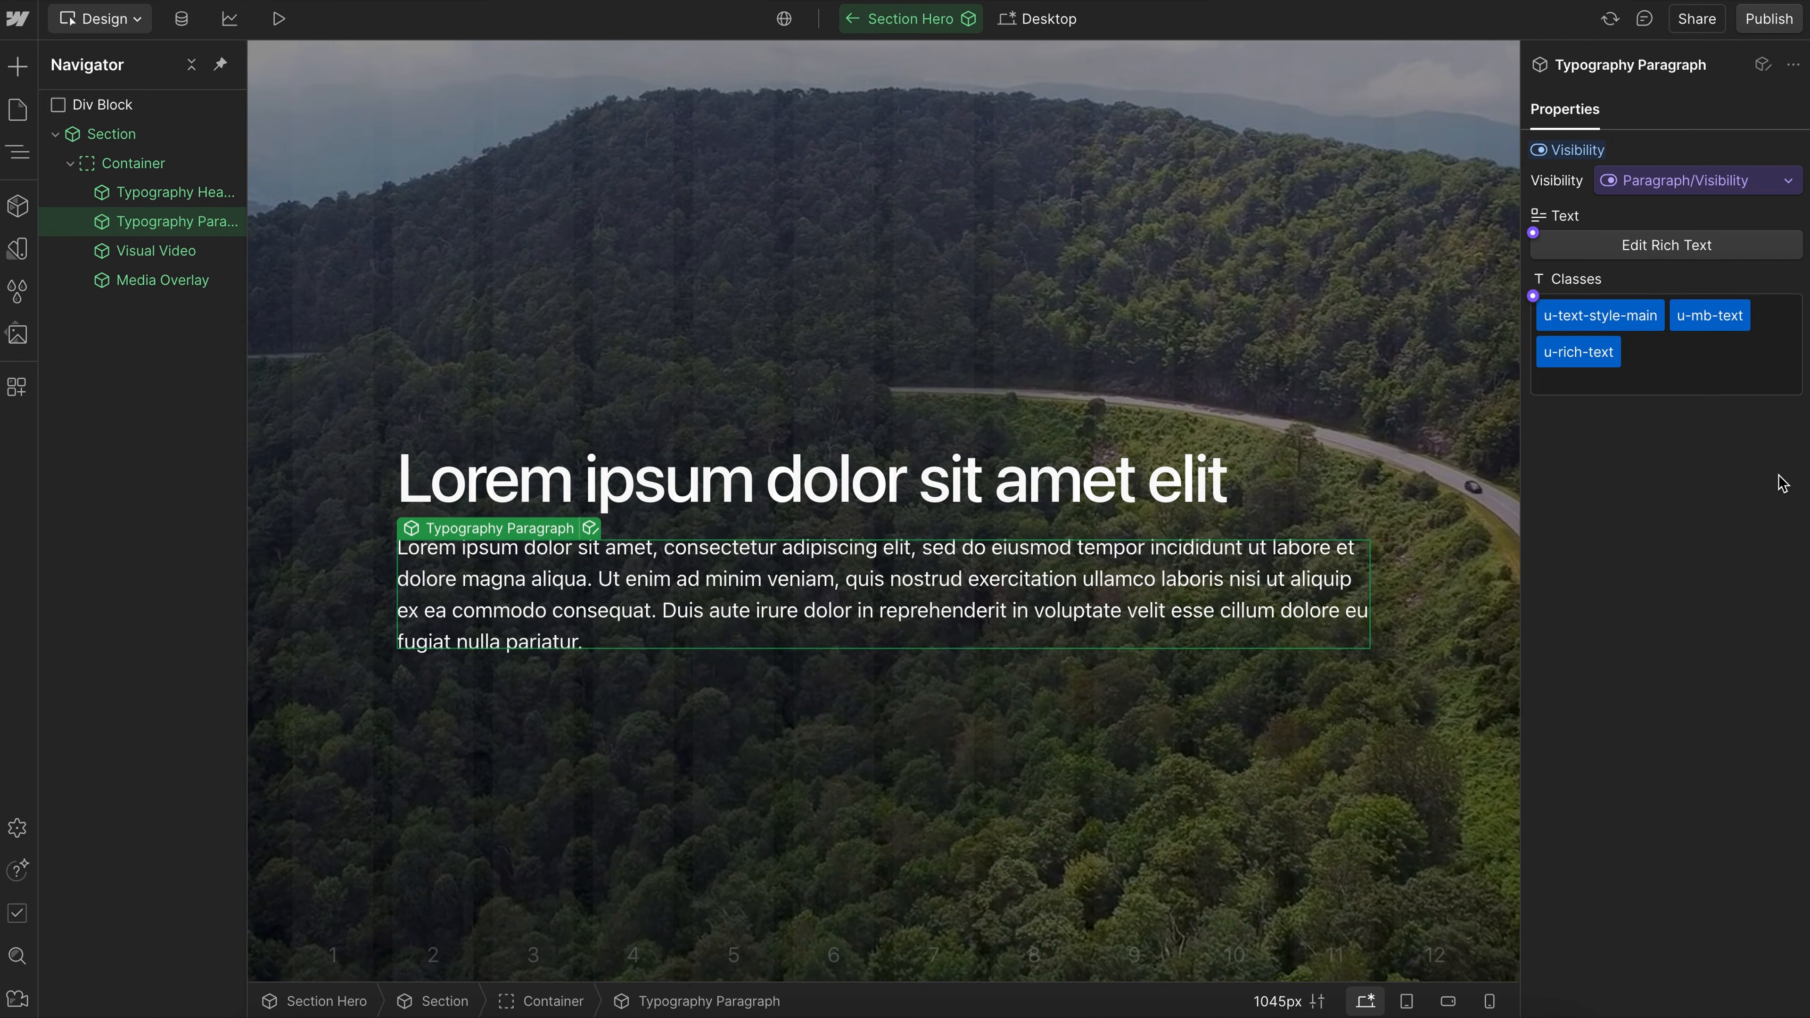
Create a Paragraph/Text property from the Typography Paragraph's rich text with the preset group cleared, and return to the Home page.
click(1535, 232)
click(1555, 274)
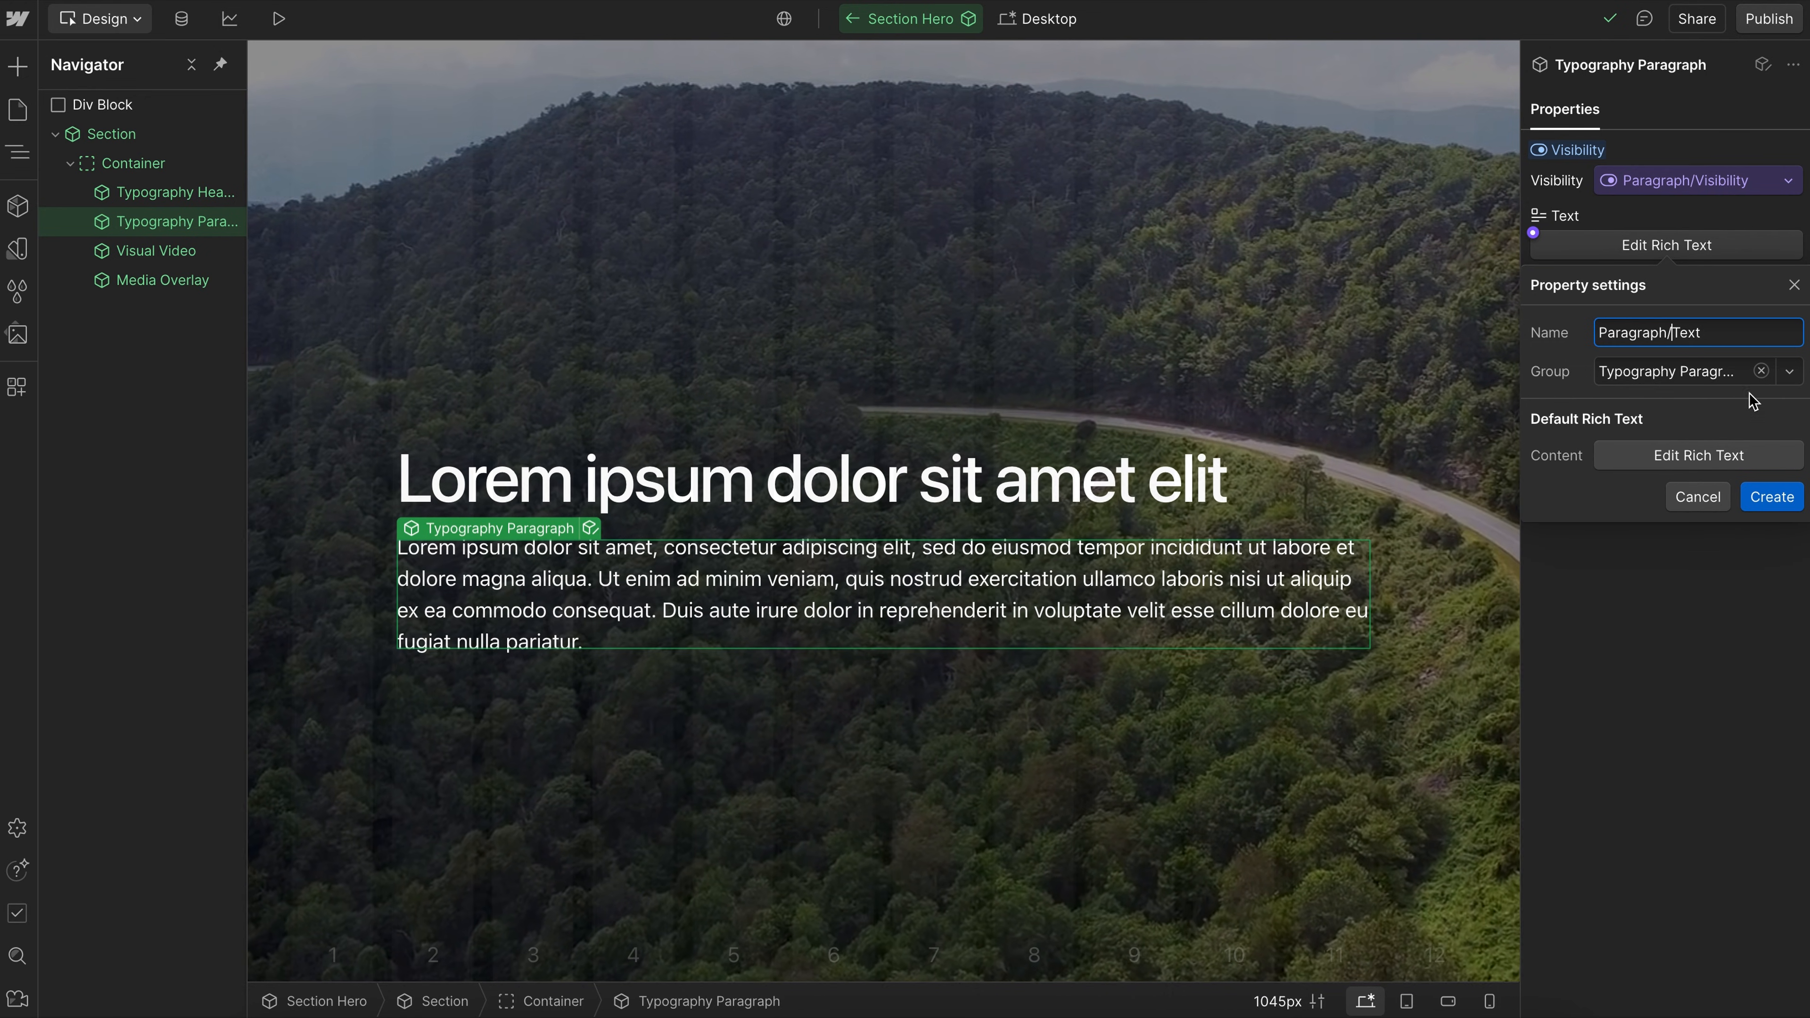
click(1757, 371)
click(1771, 497)
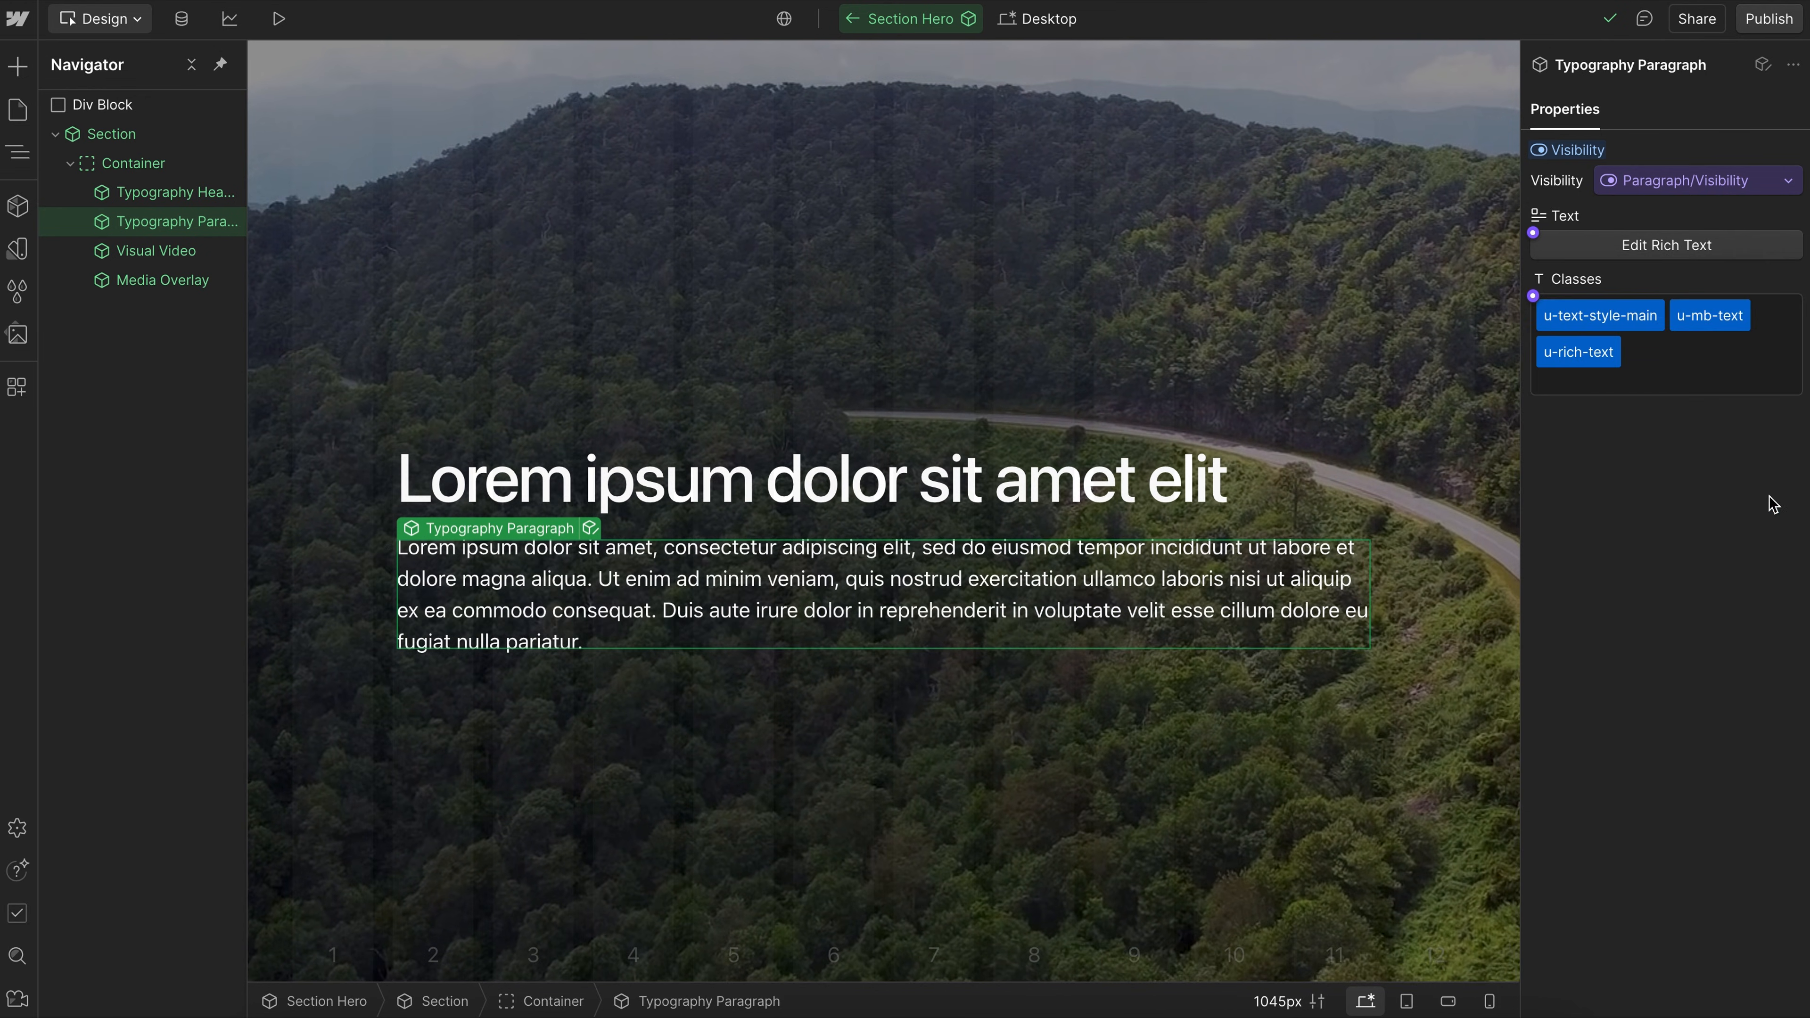
click(1232, 219)
click(849, 25)
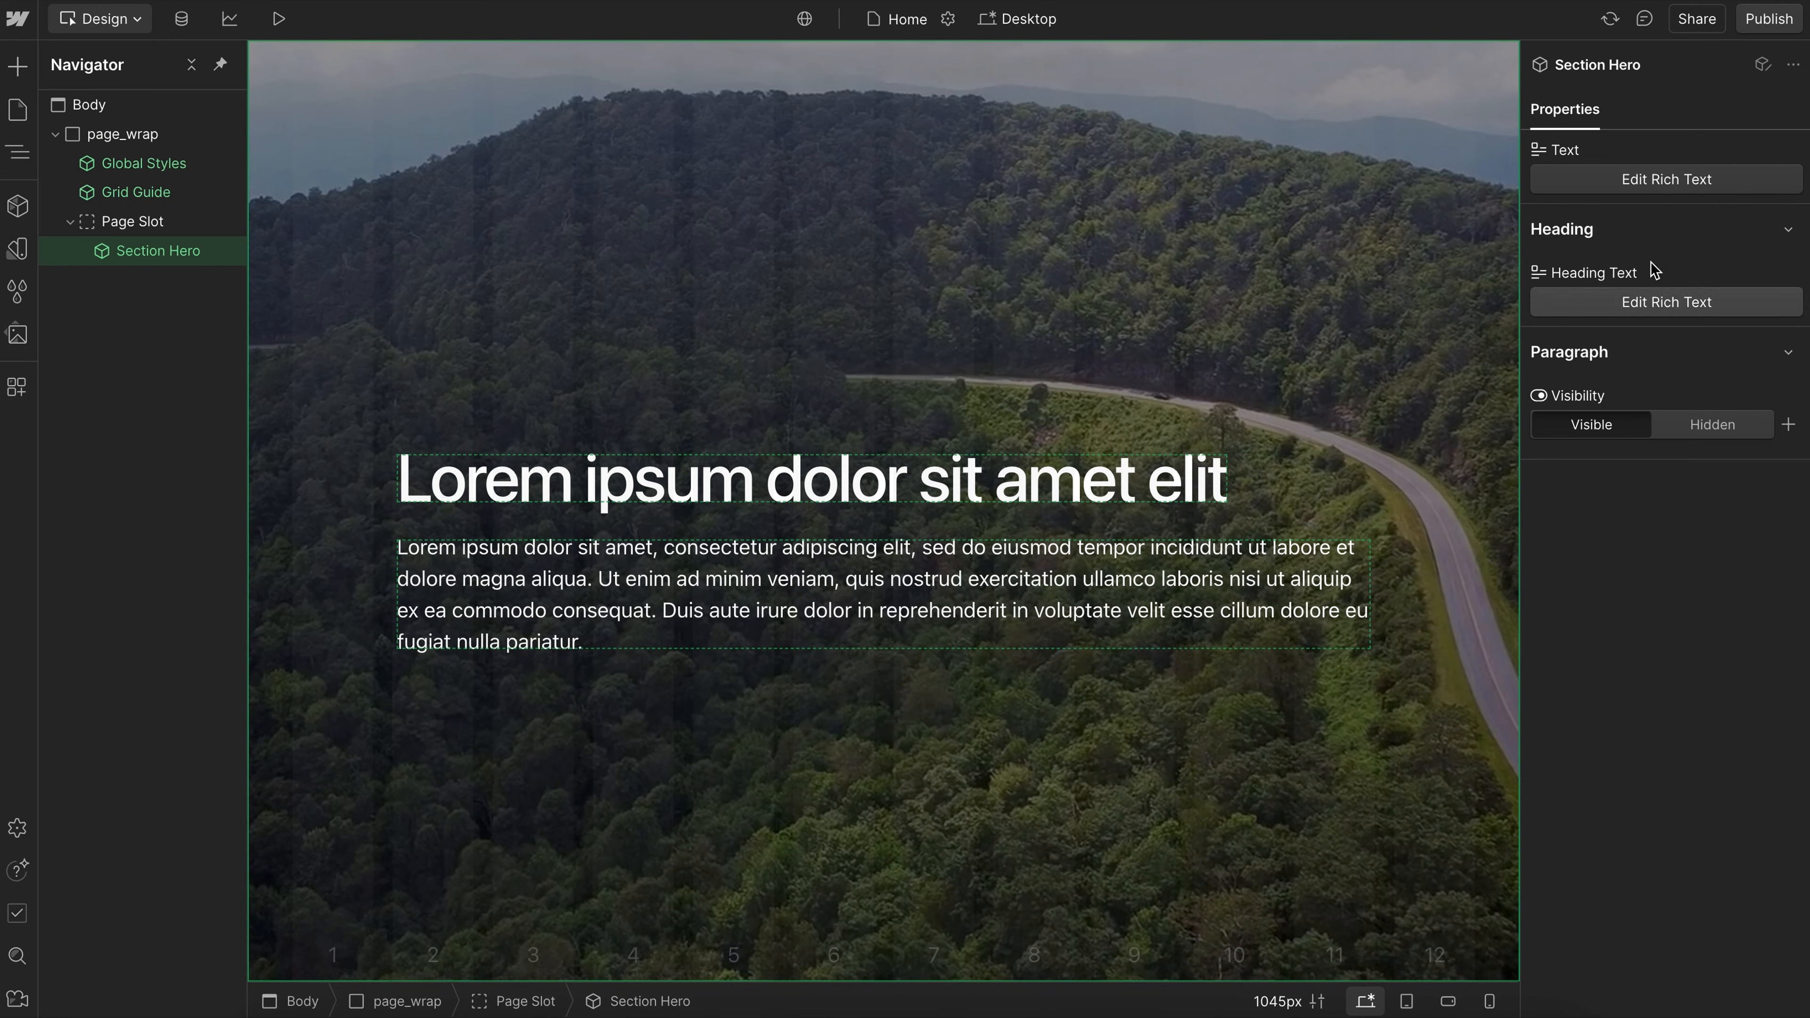
In Section Hero's properties, assign the ungrouped Text property to the Paragraph group and rename the Heading Text property to Text.
click(1763, 65)
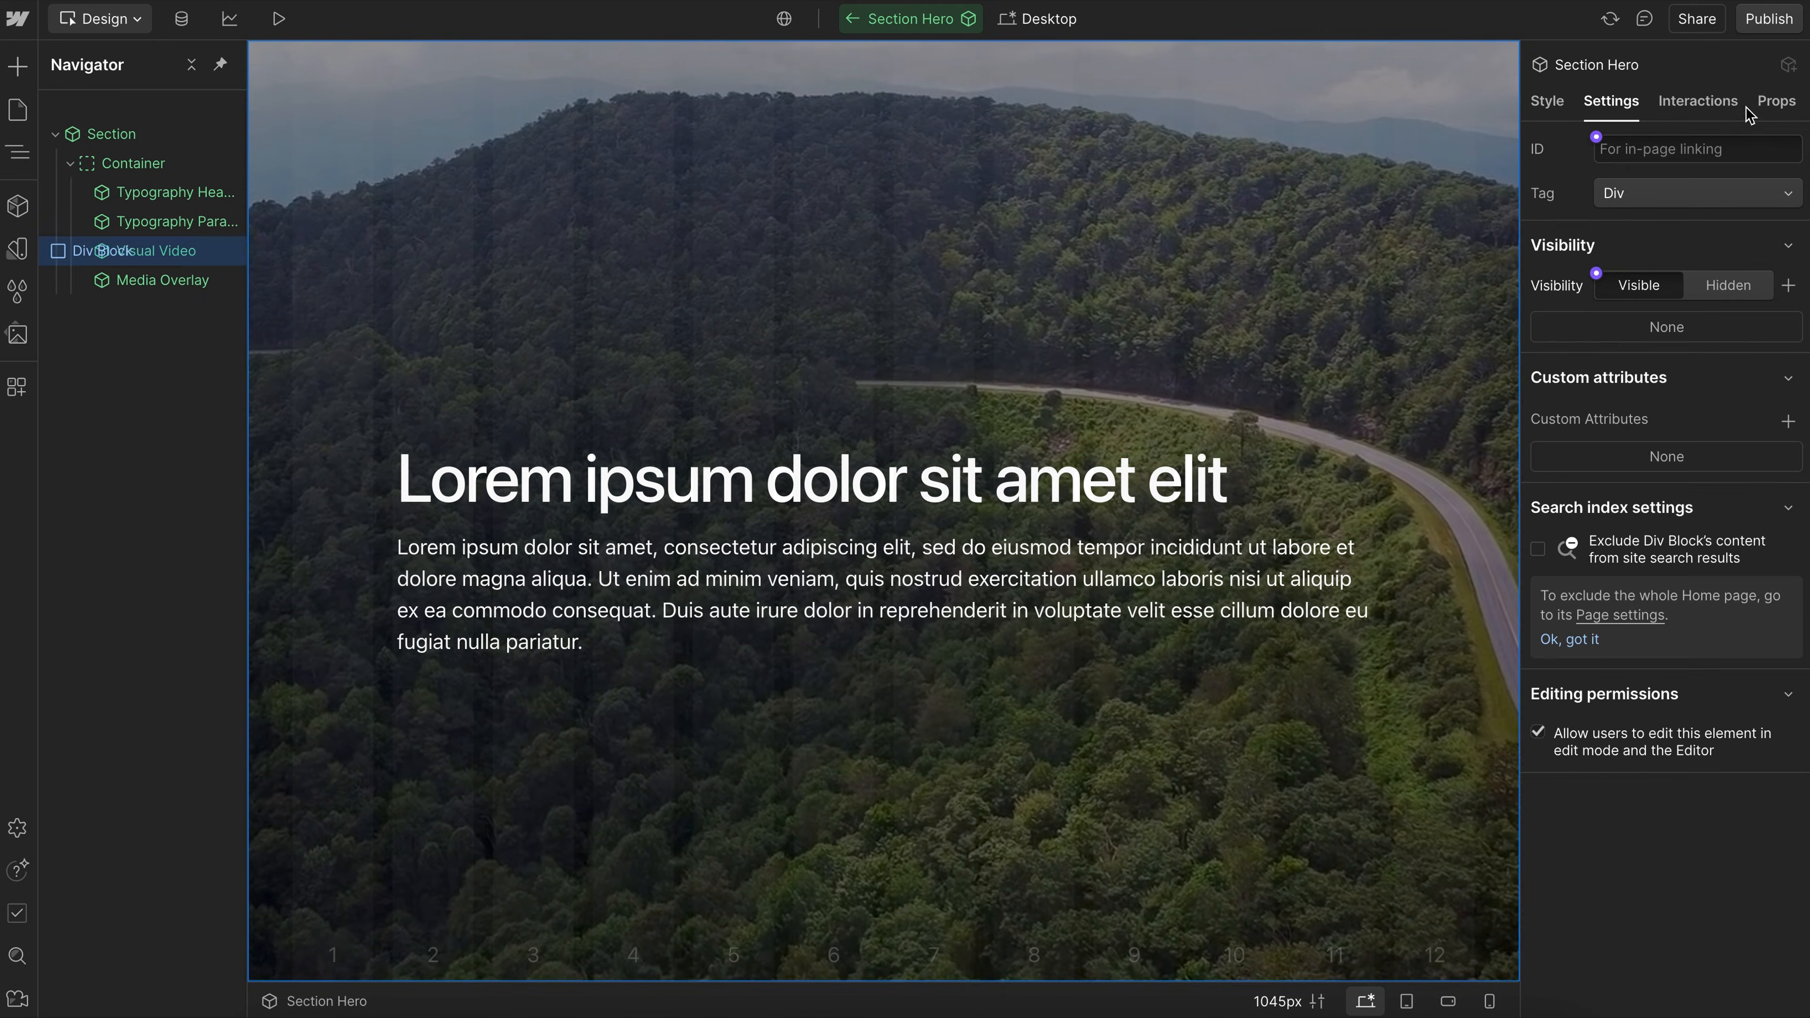
click(1775, 104)
click(1637, 188)
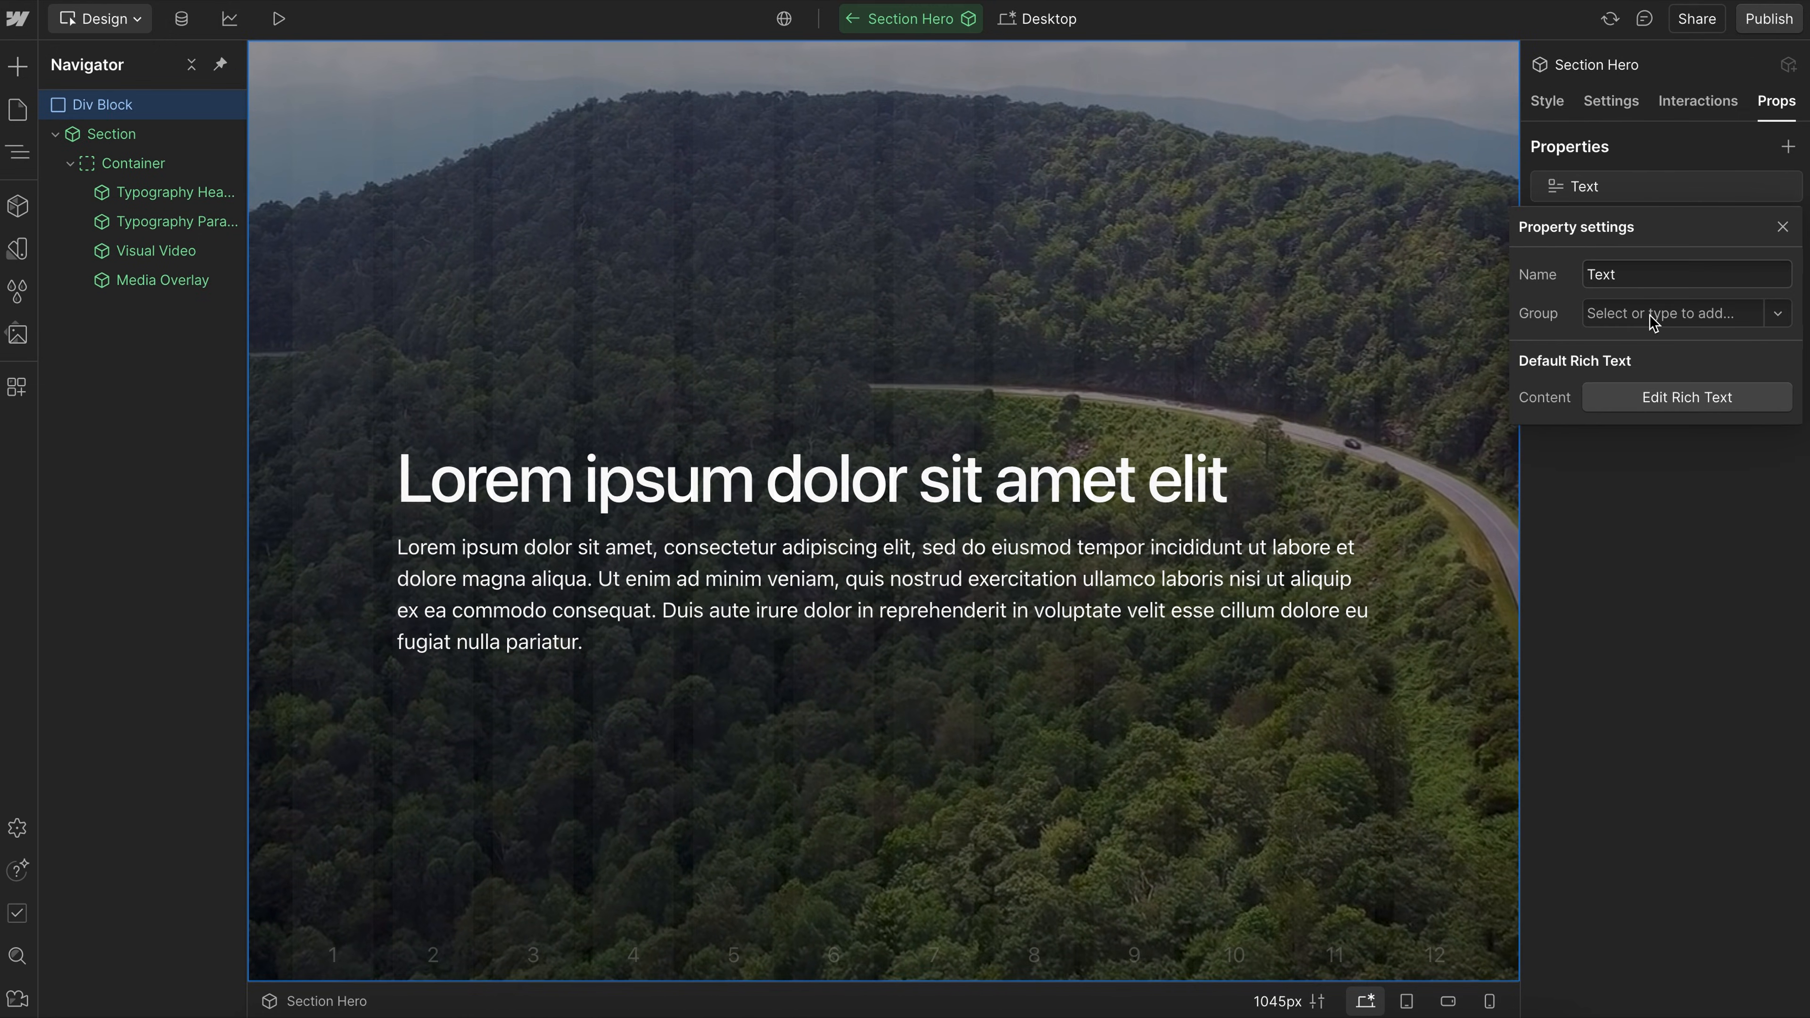
click(1777, 313)
click(1687, 382)
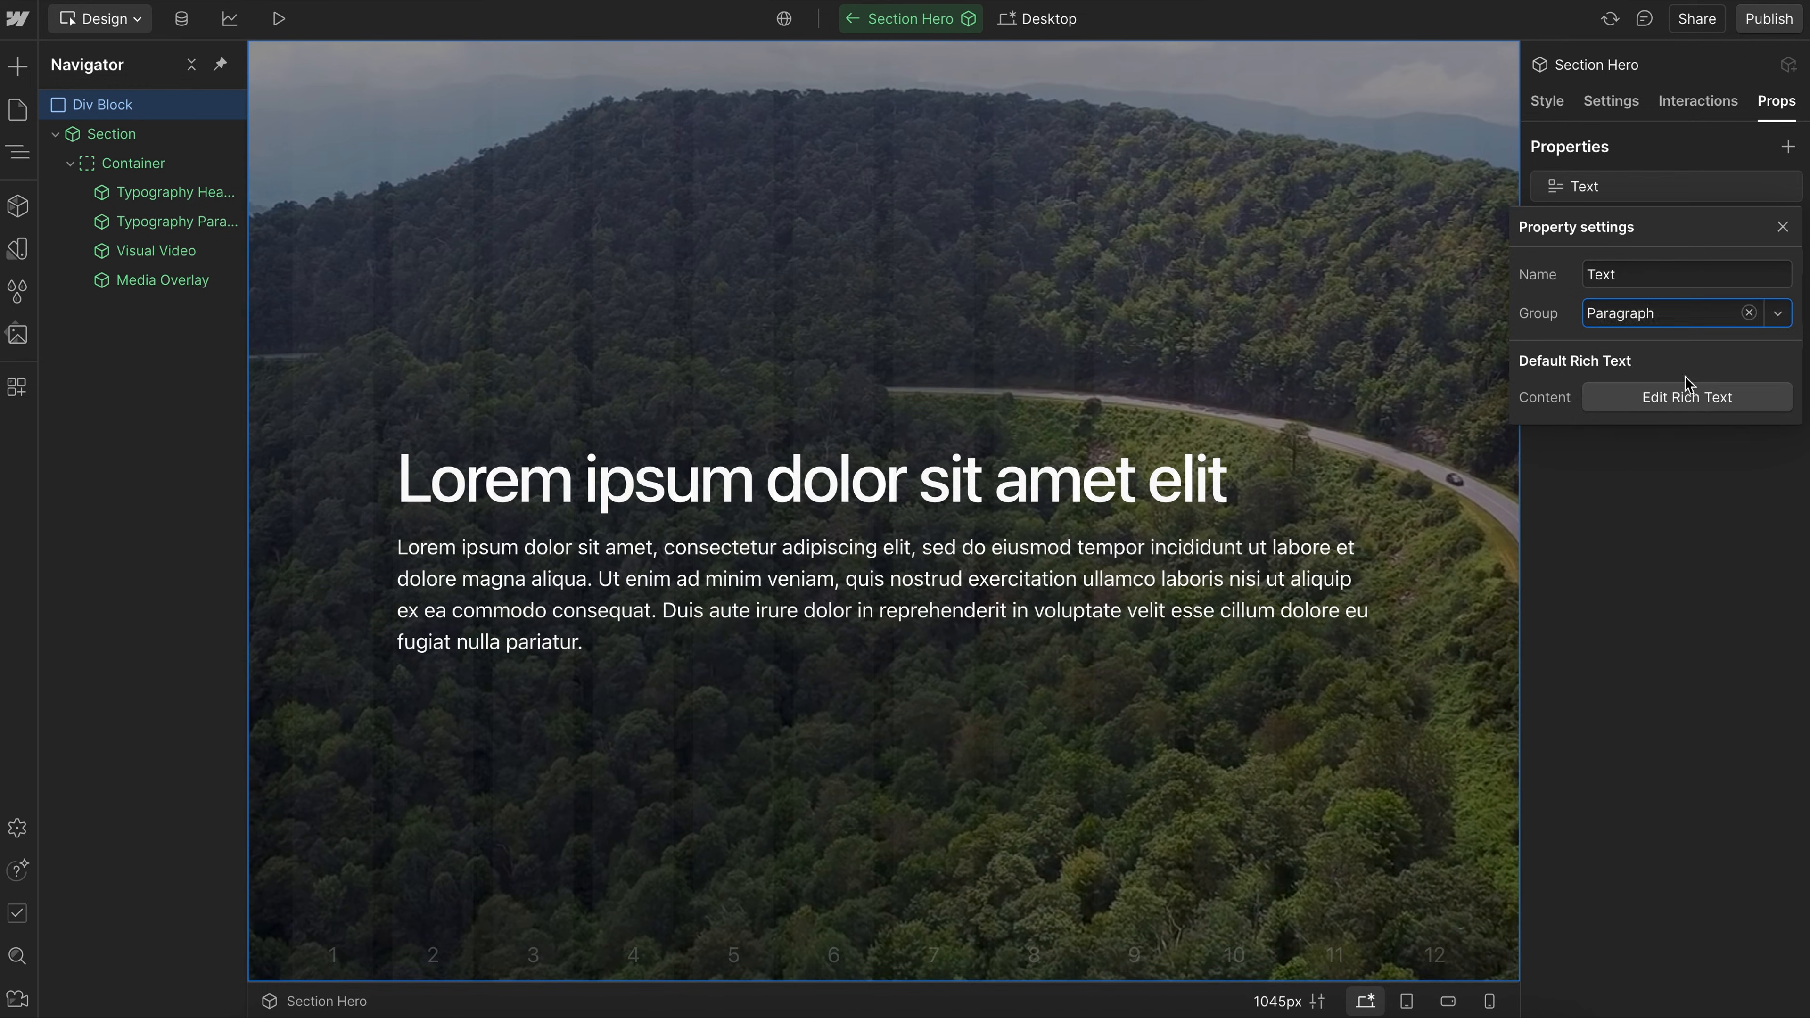
click(1745, 667)
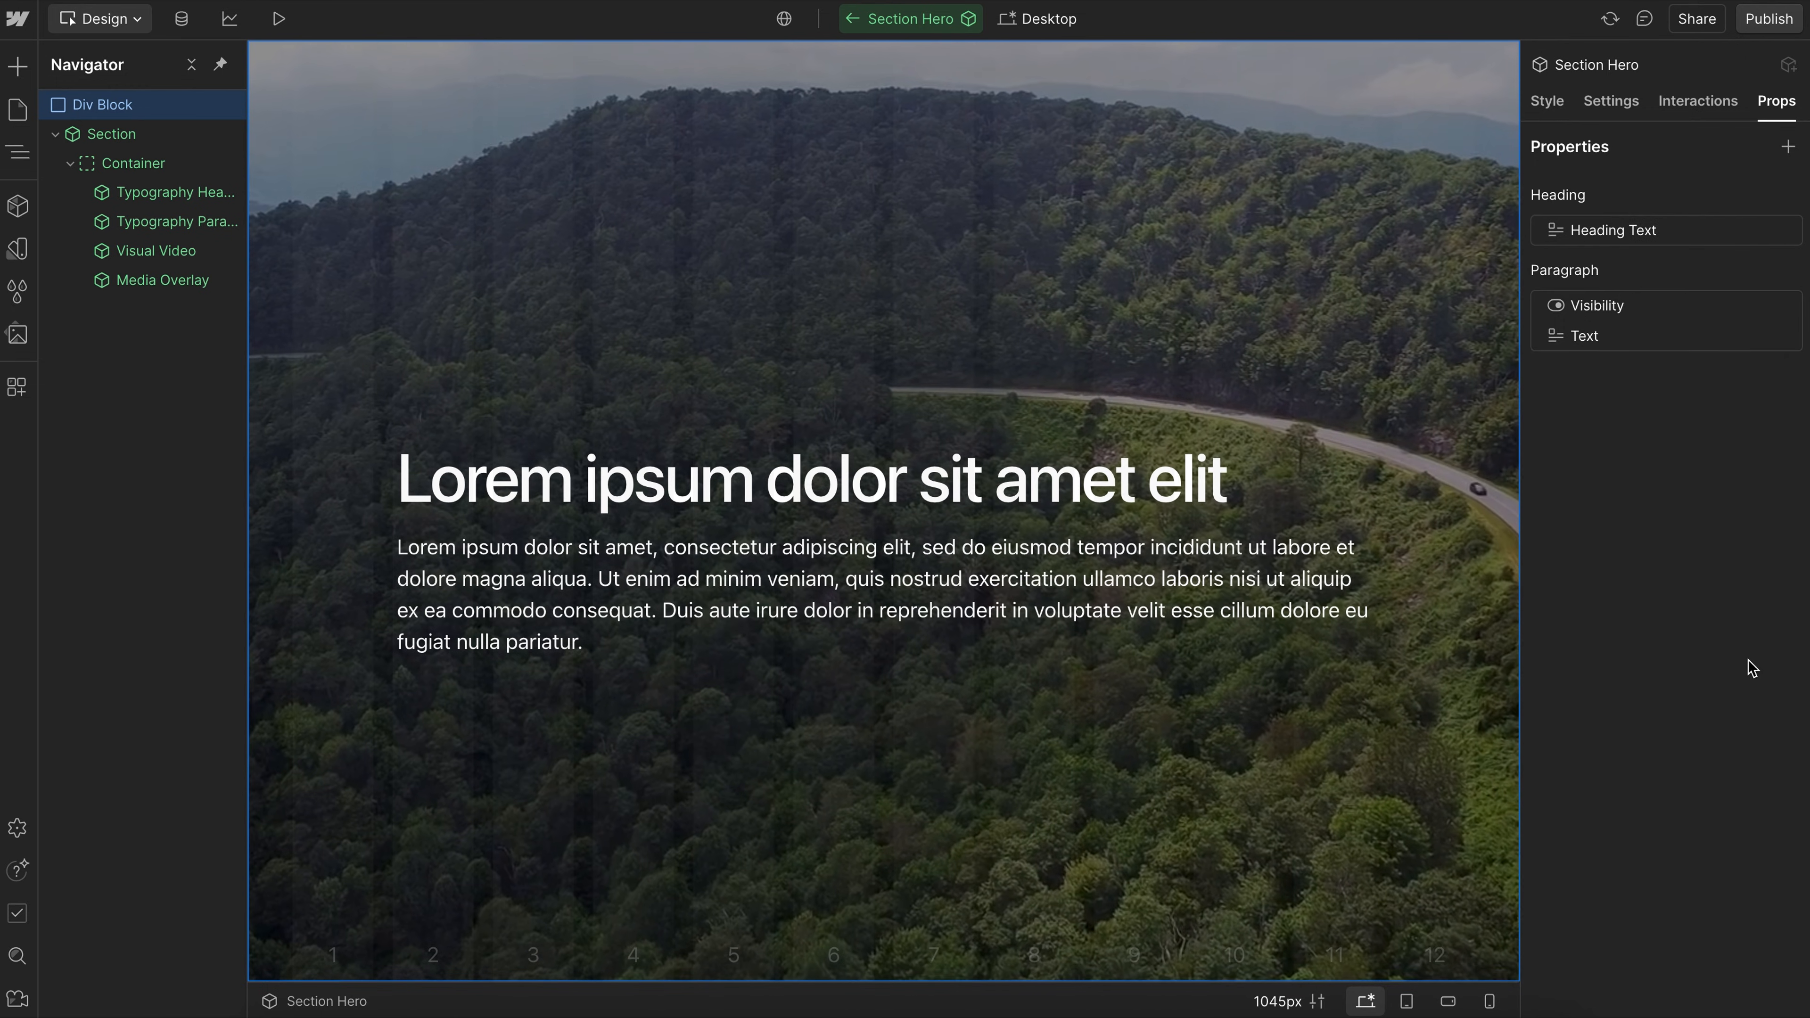
click(1655, 232)
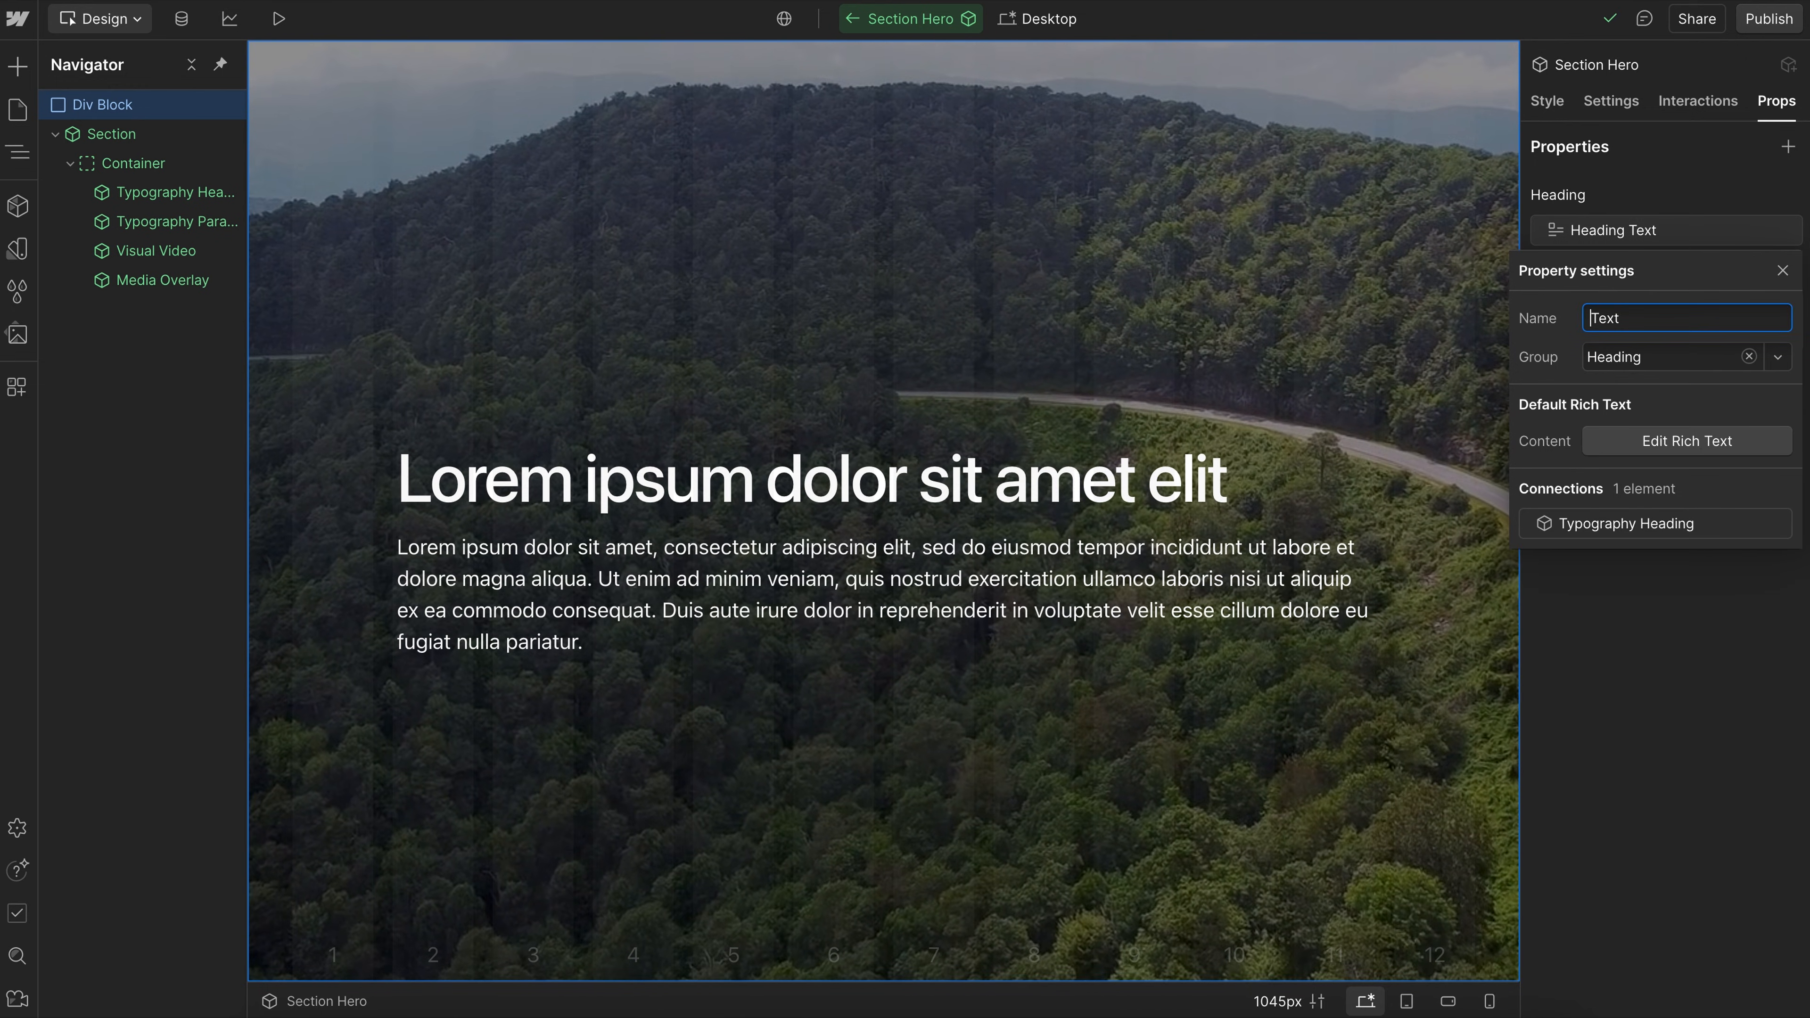
click(1696, 844)
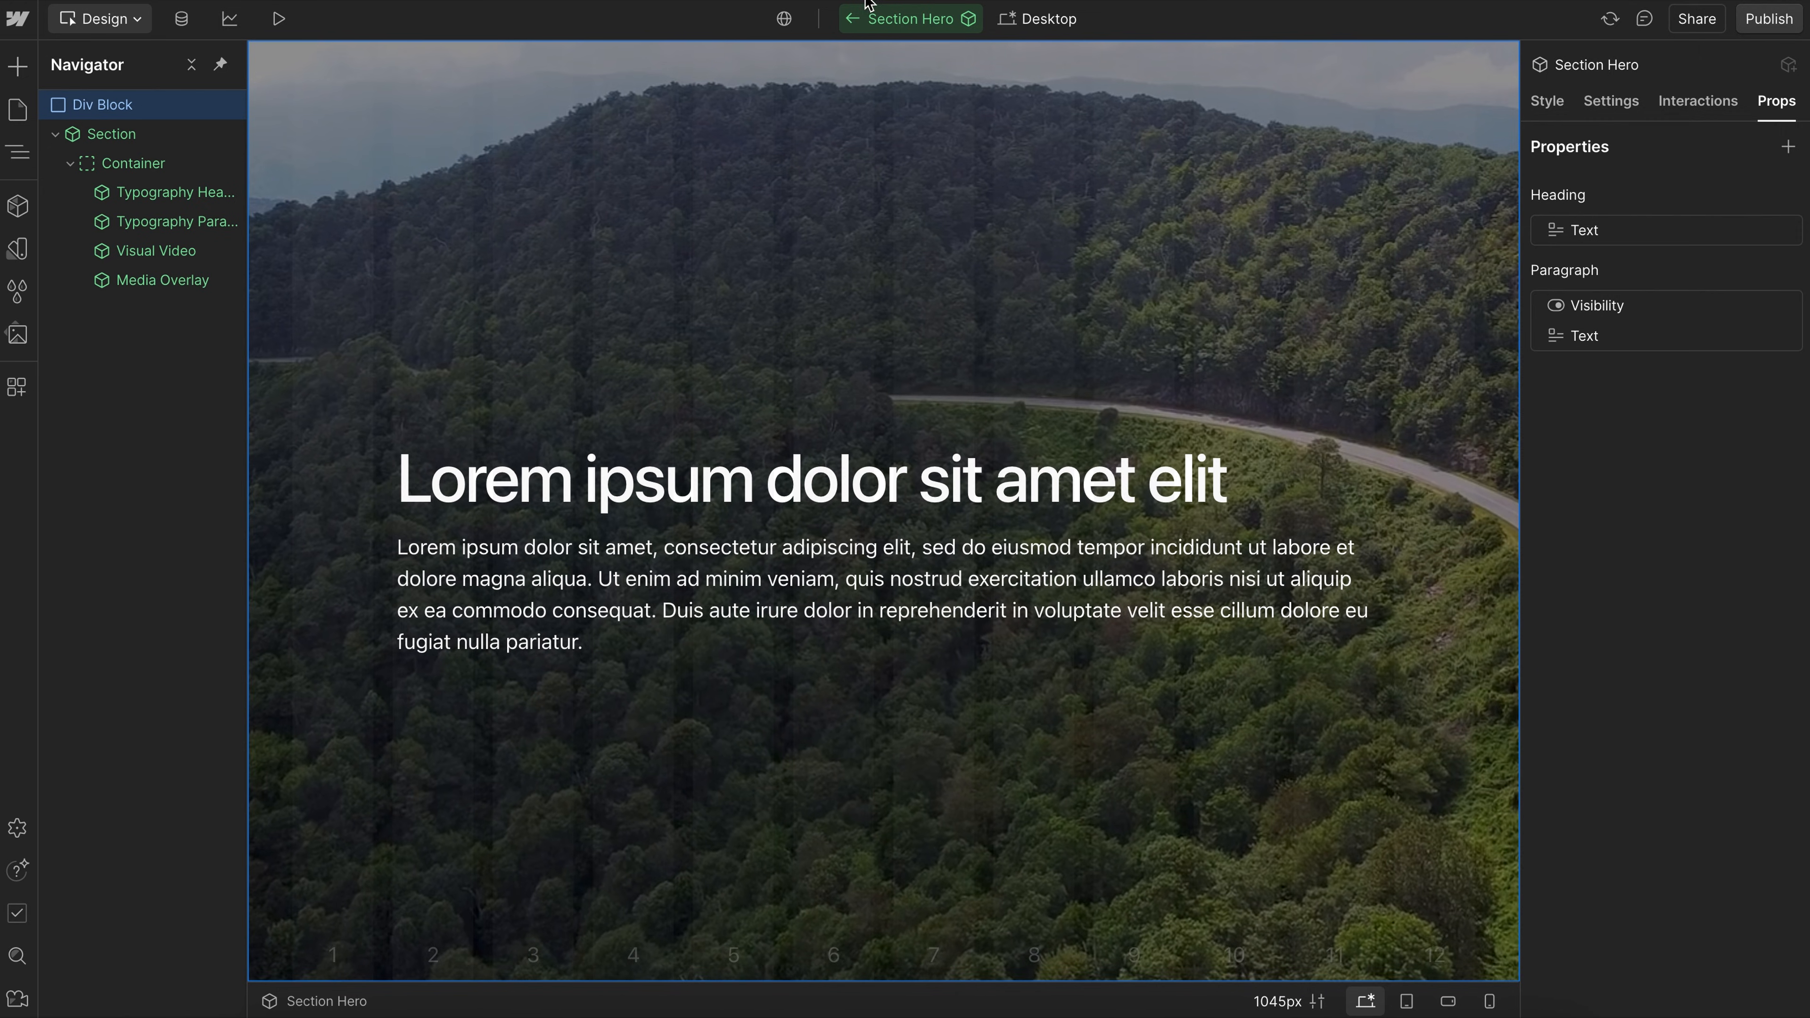
Return to the Home page and switch the hero paragraph's visibility to Hidden and back to Visible.
click(847, 20)
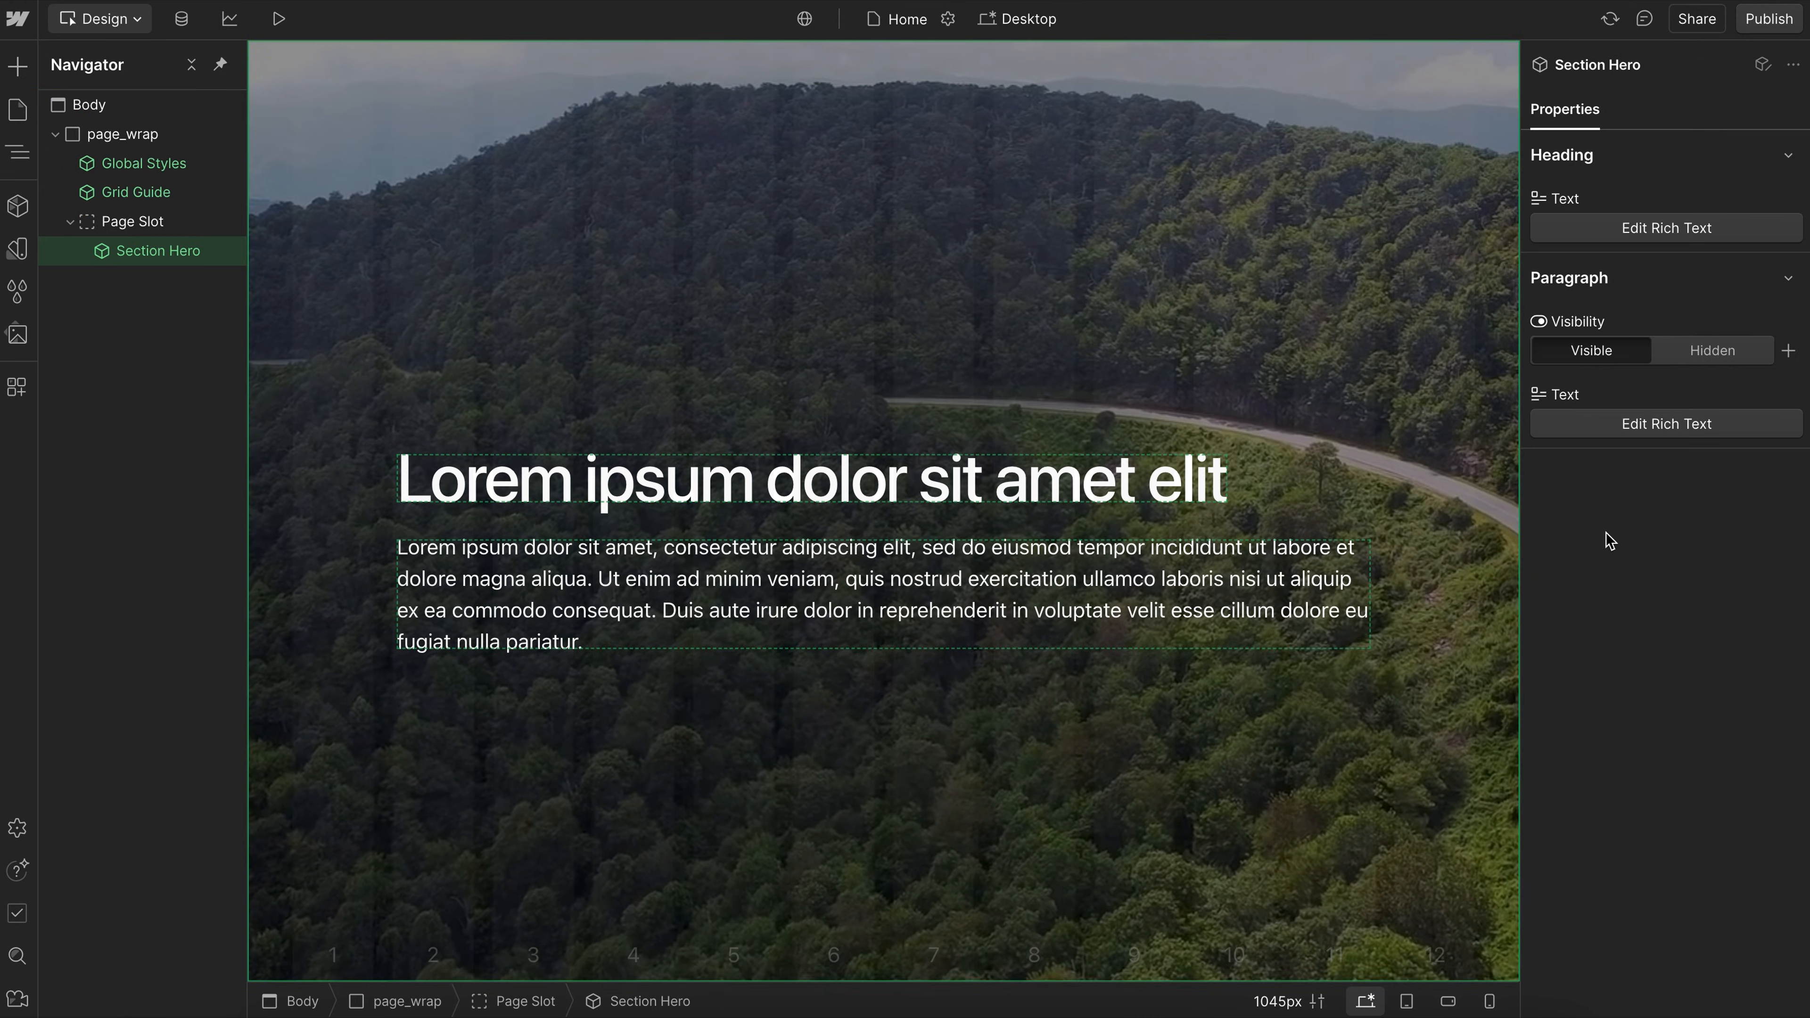
click(1695, 355)
click(1596, 353)
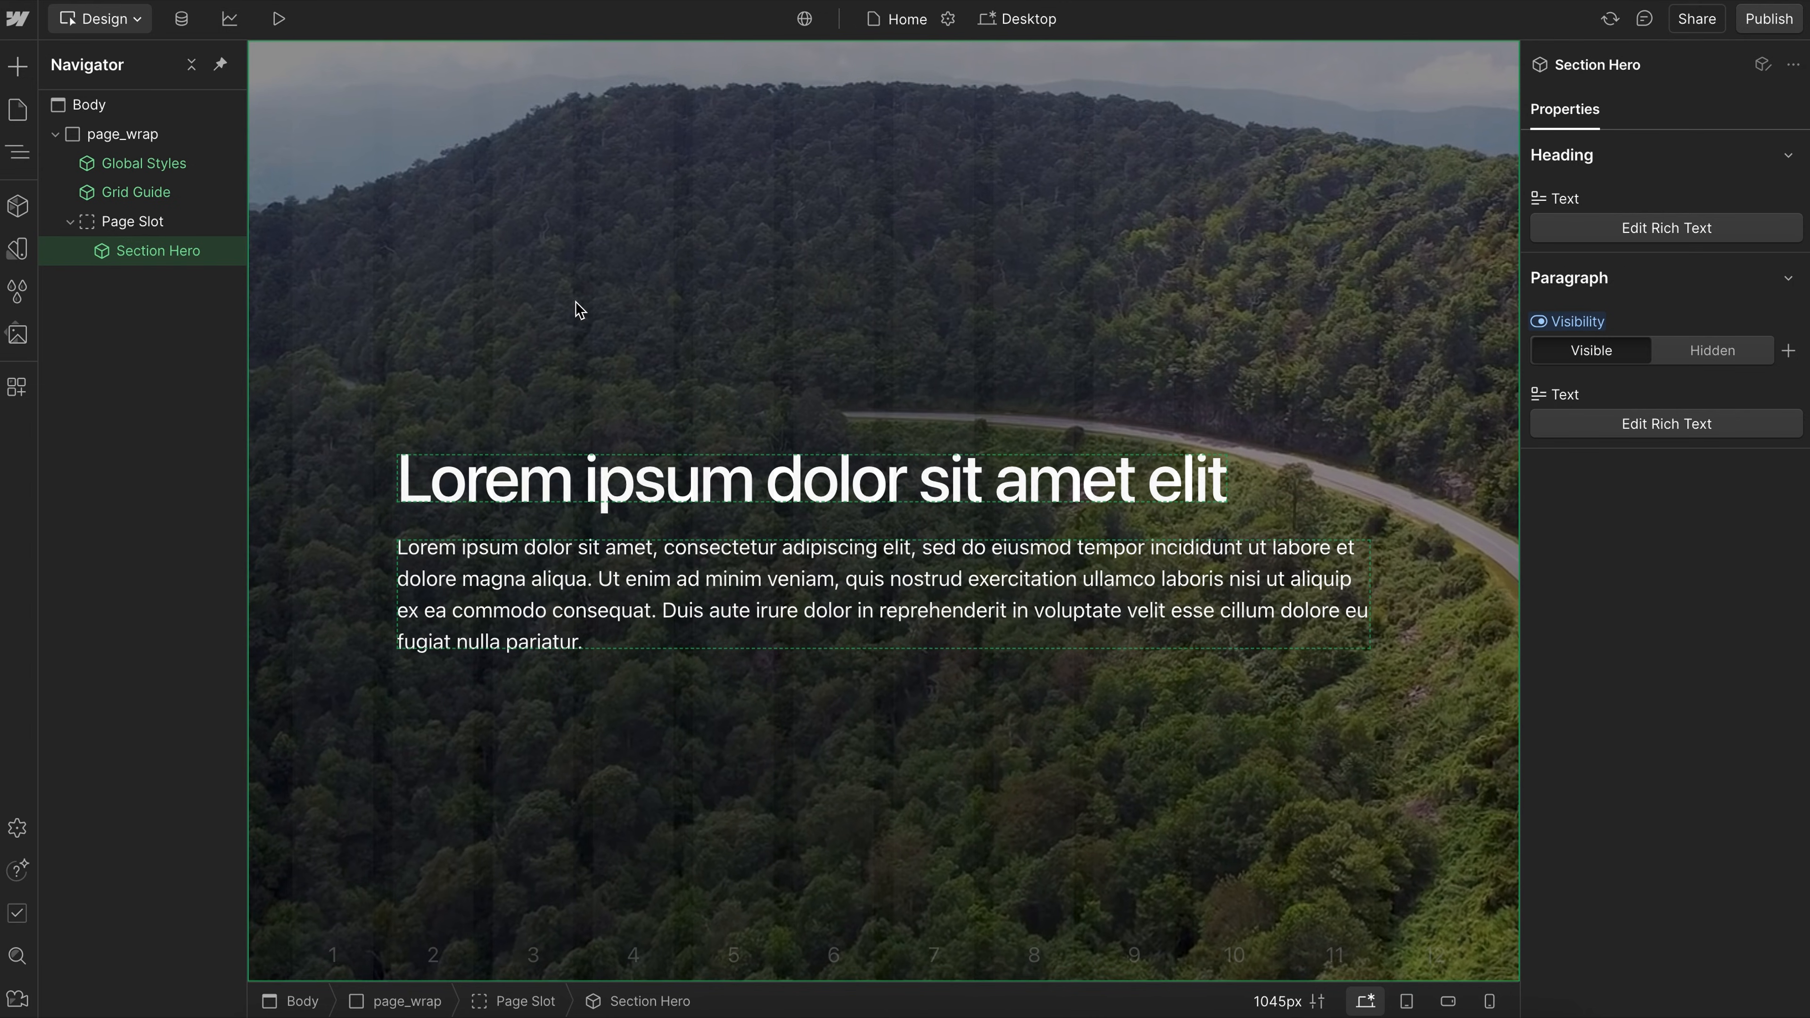
Review the Visual Video's properties inside the Section Hero component and return to the Home page.
click(231, 251)
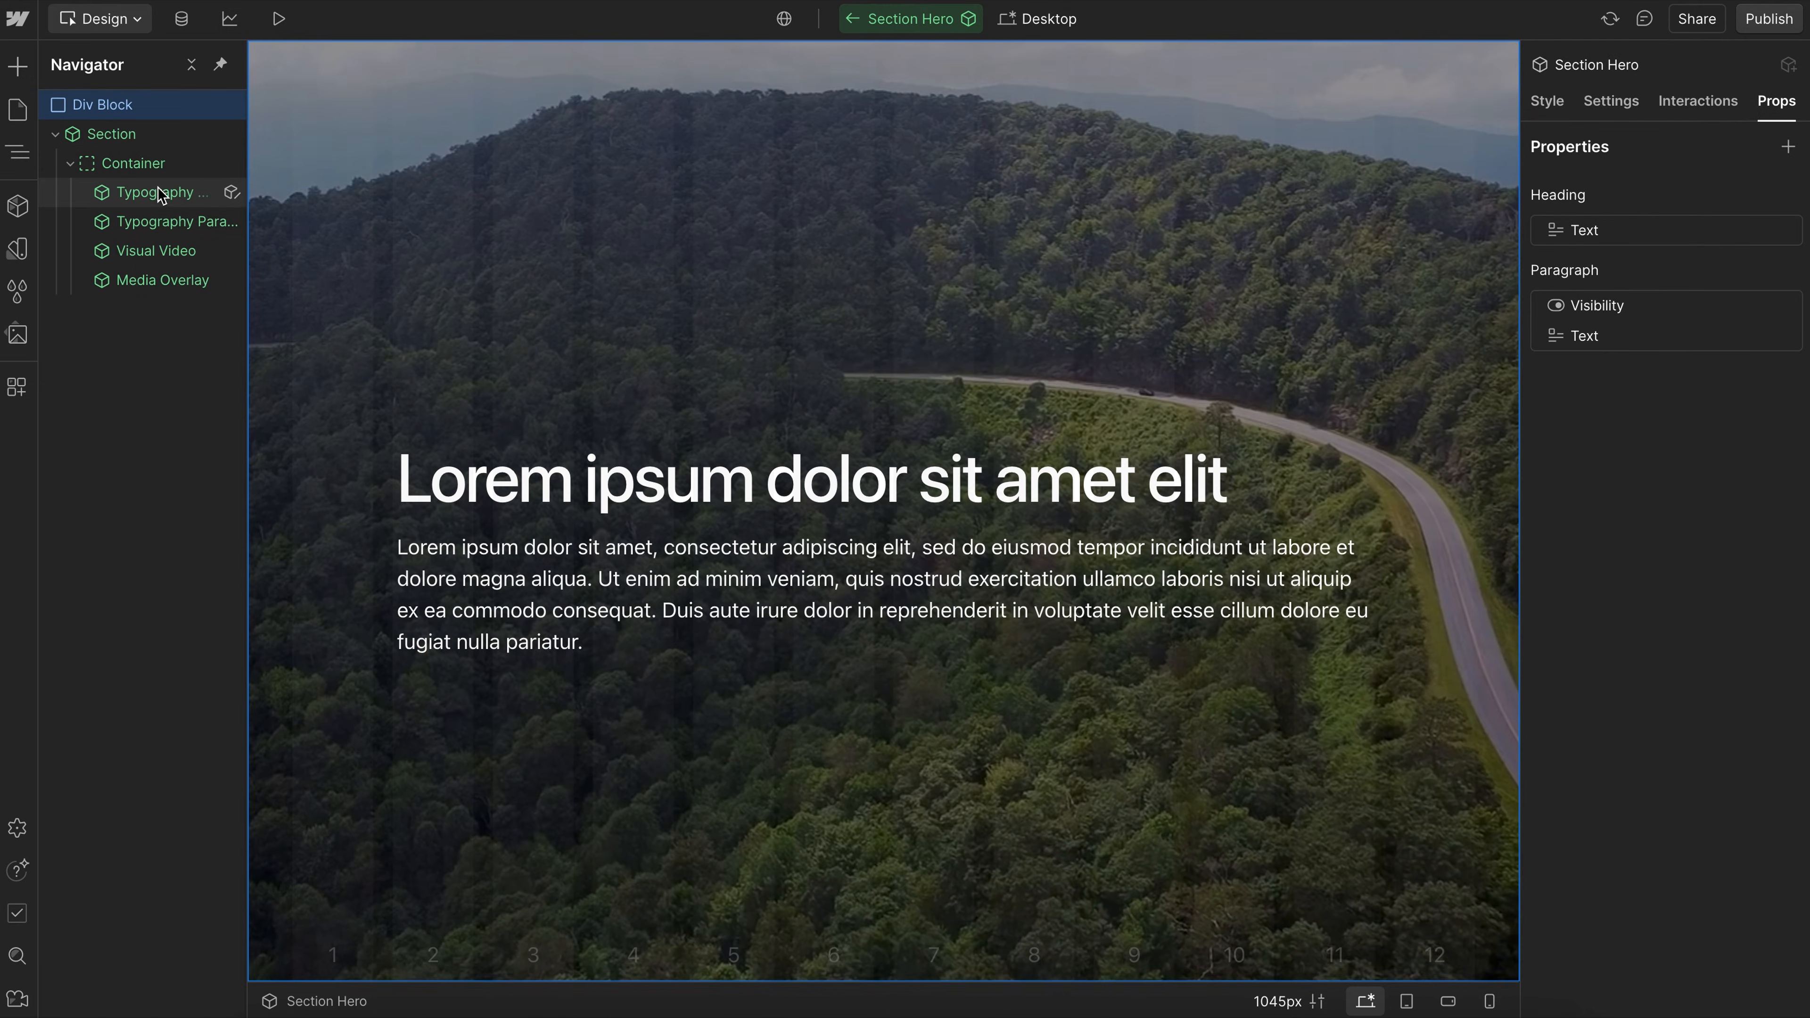
click(158, 257)
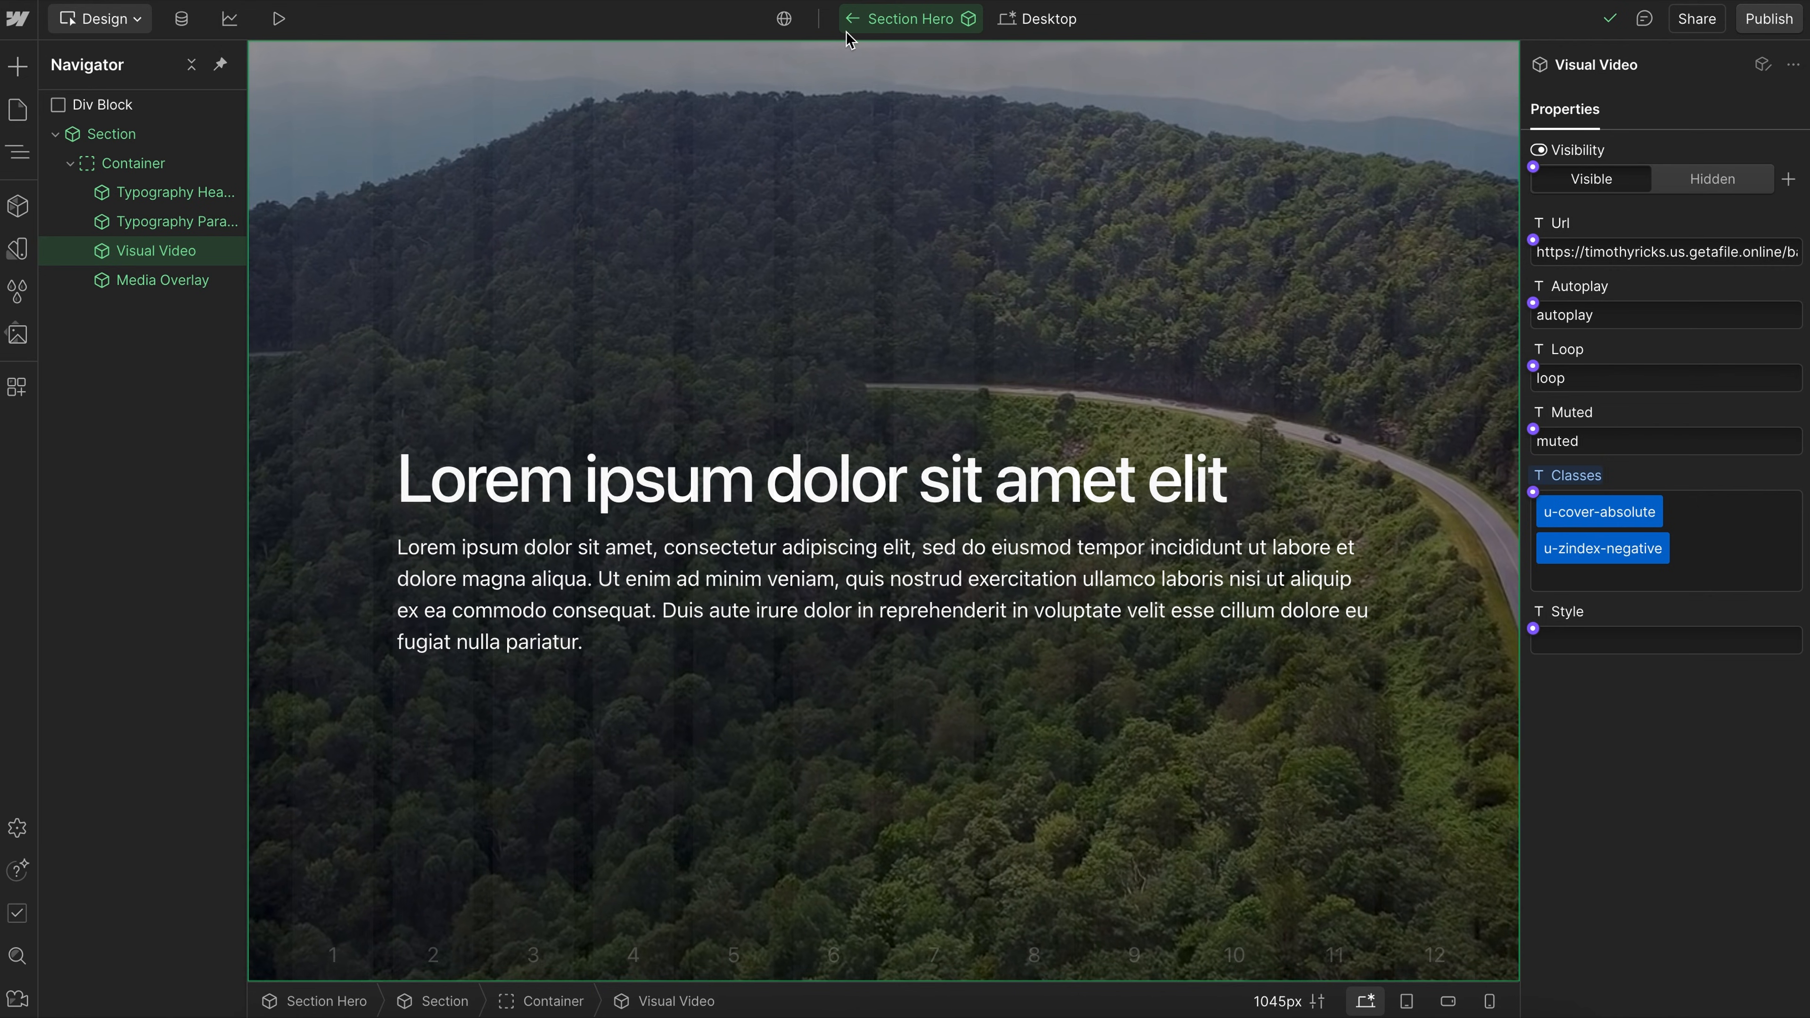
key(Escape)
Preview the hero at a 1440px canvas width with its paragraph hidden, and set the paragraph back to Visible.
key(1)
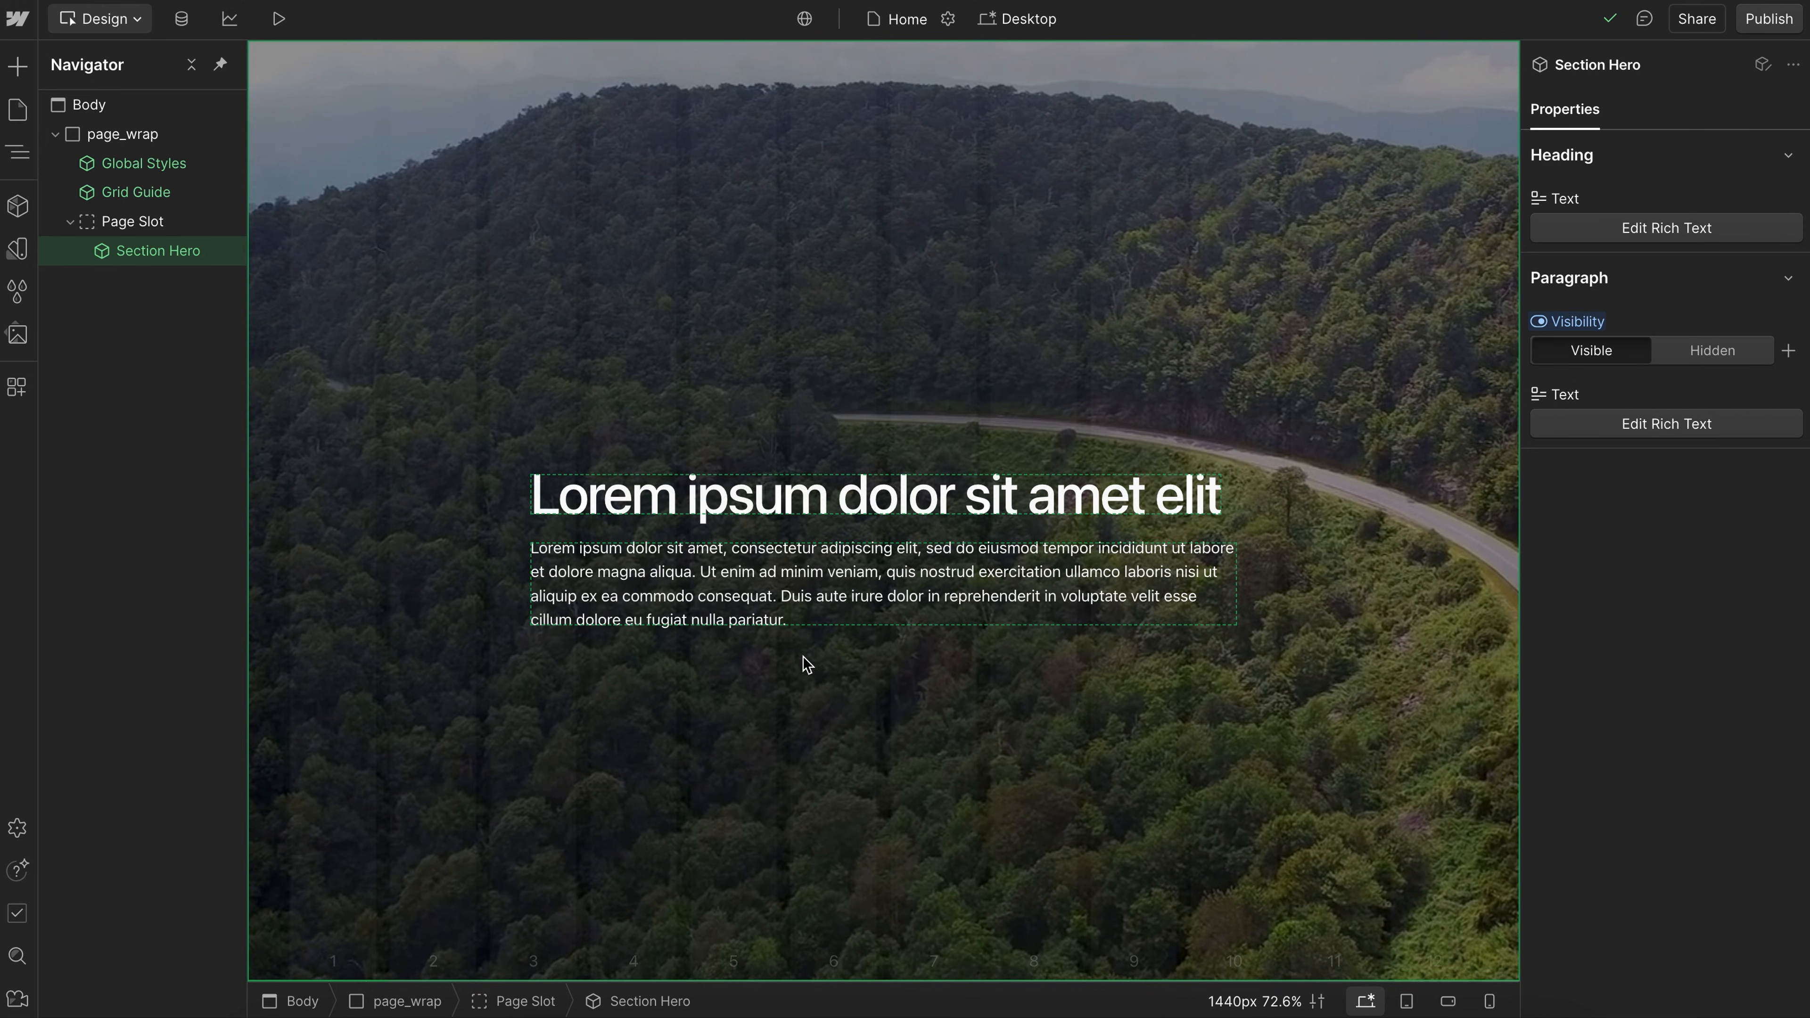
click(1681, 358)
click(1600, 352)
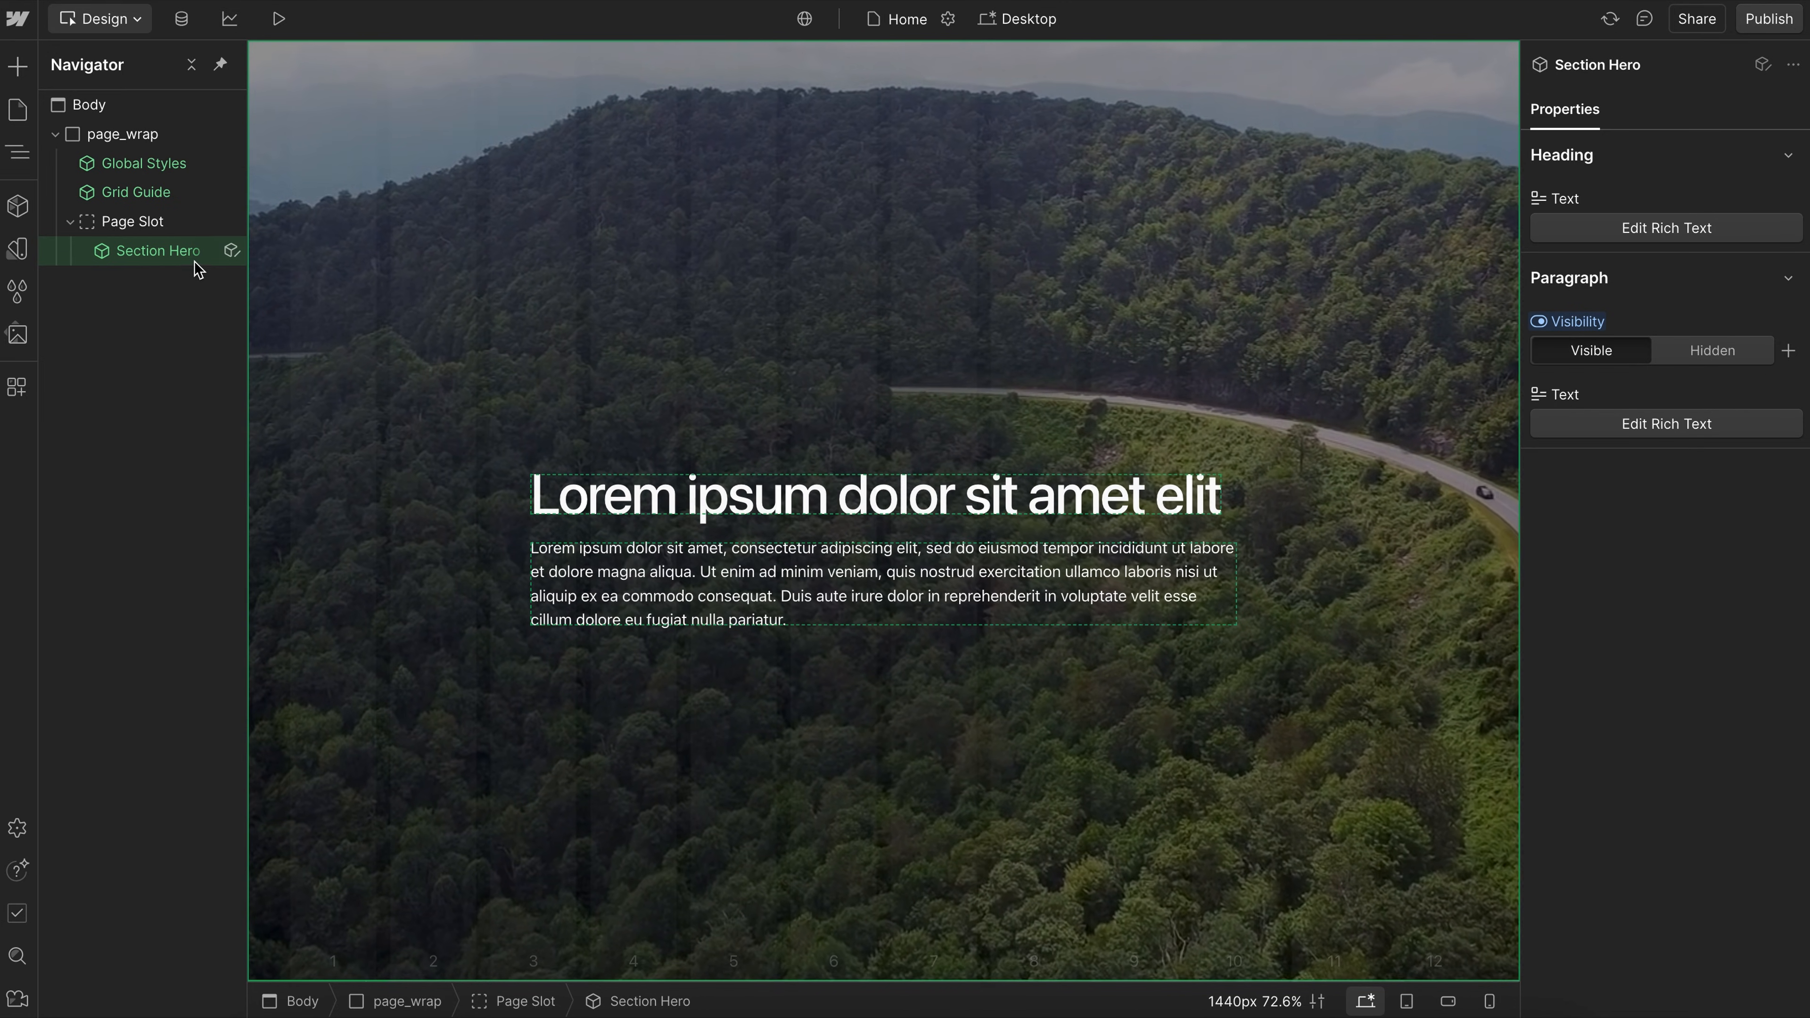
Add a Section component after Section Hero in the Page Slot and expand it to reveal its Container slot.
key(ctrl+k)
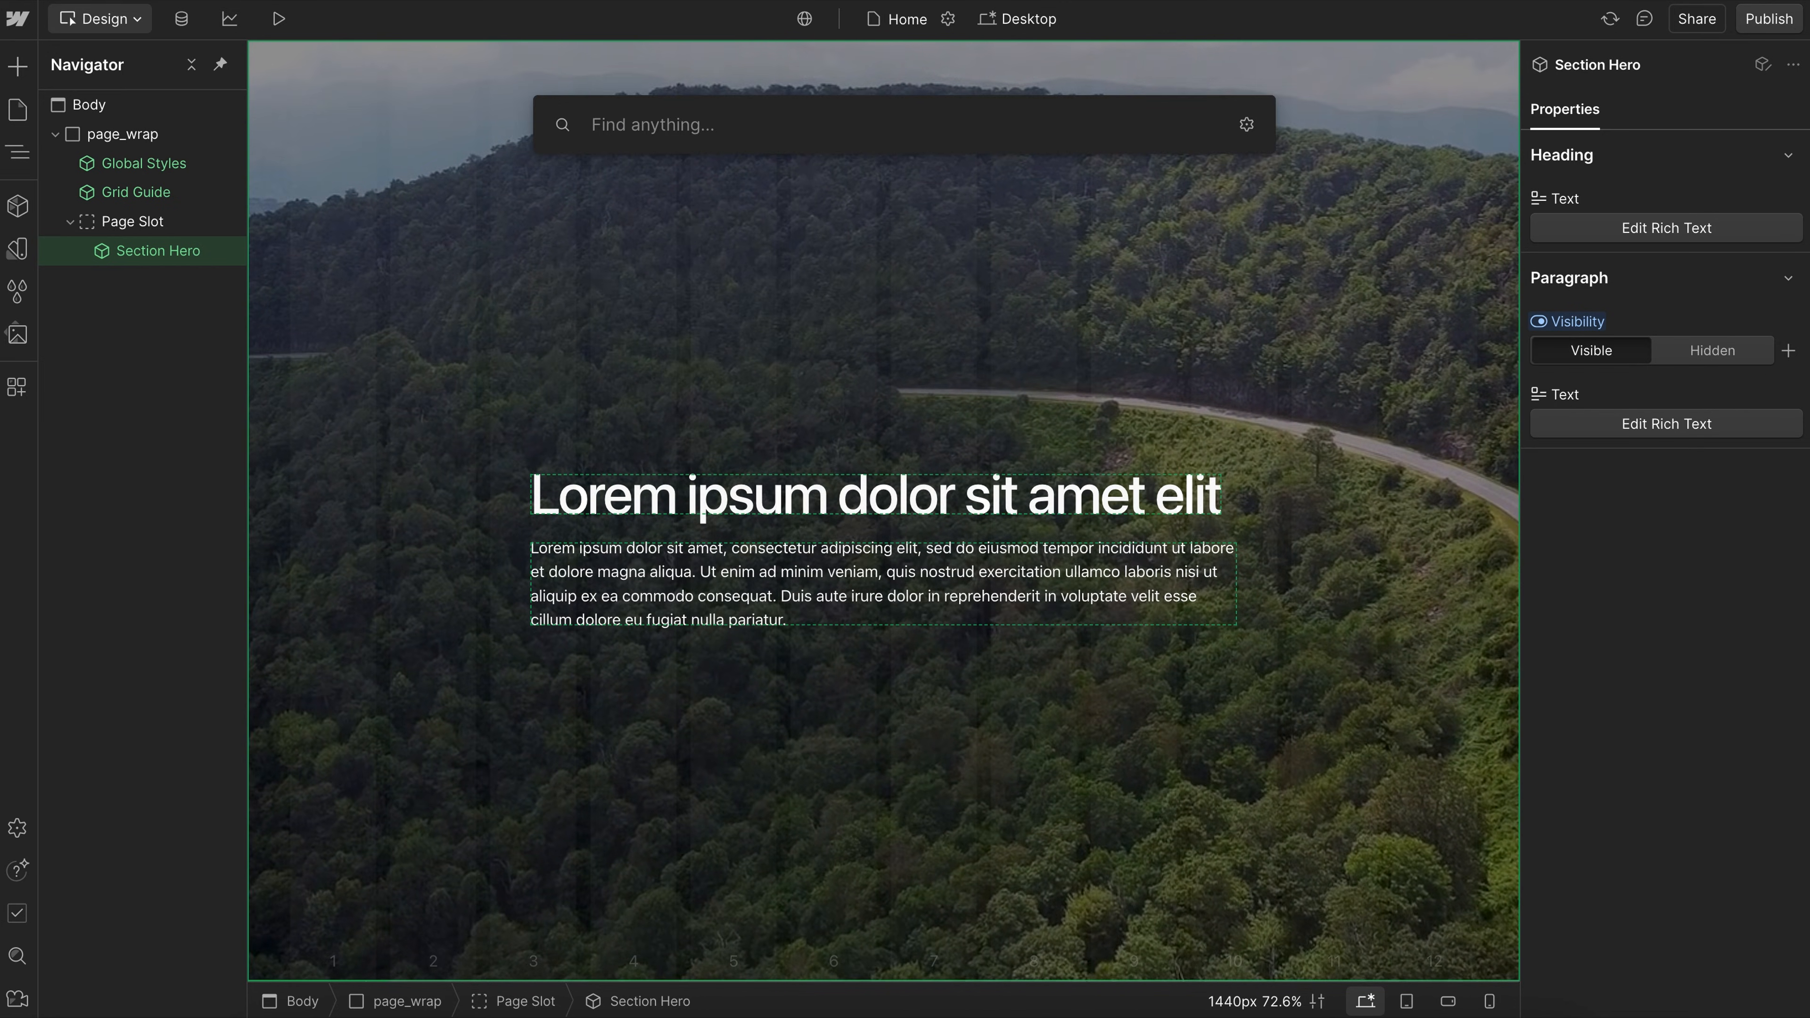
text(sec)
click(650, 239)
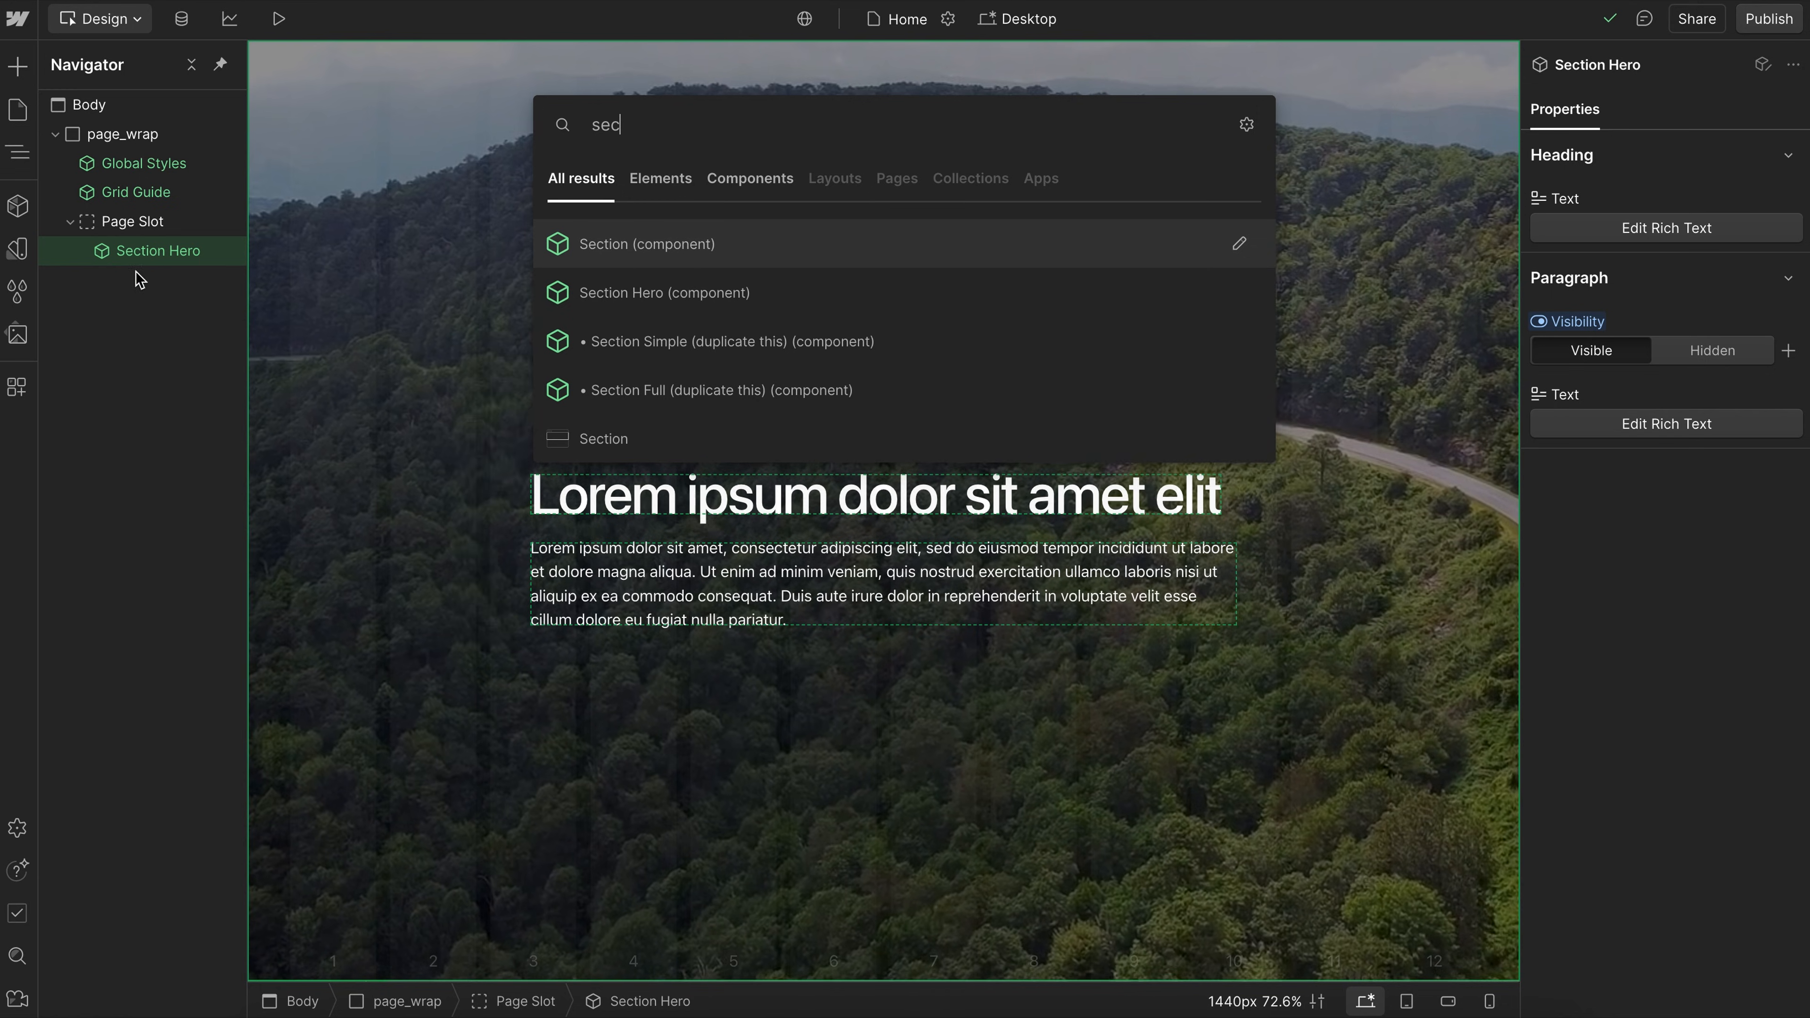
click(84, 282)
Place a Typography Heading and a Typography Paragraph component in the new section's Container slot.
click(142, 308)
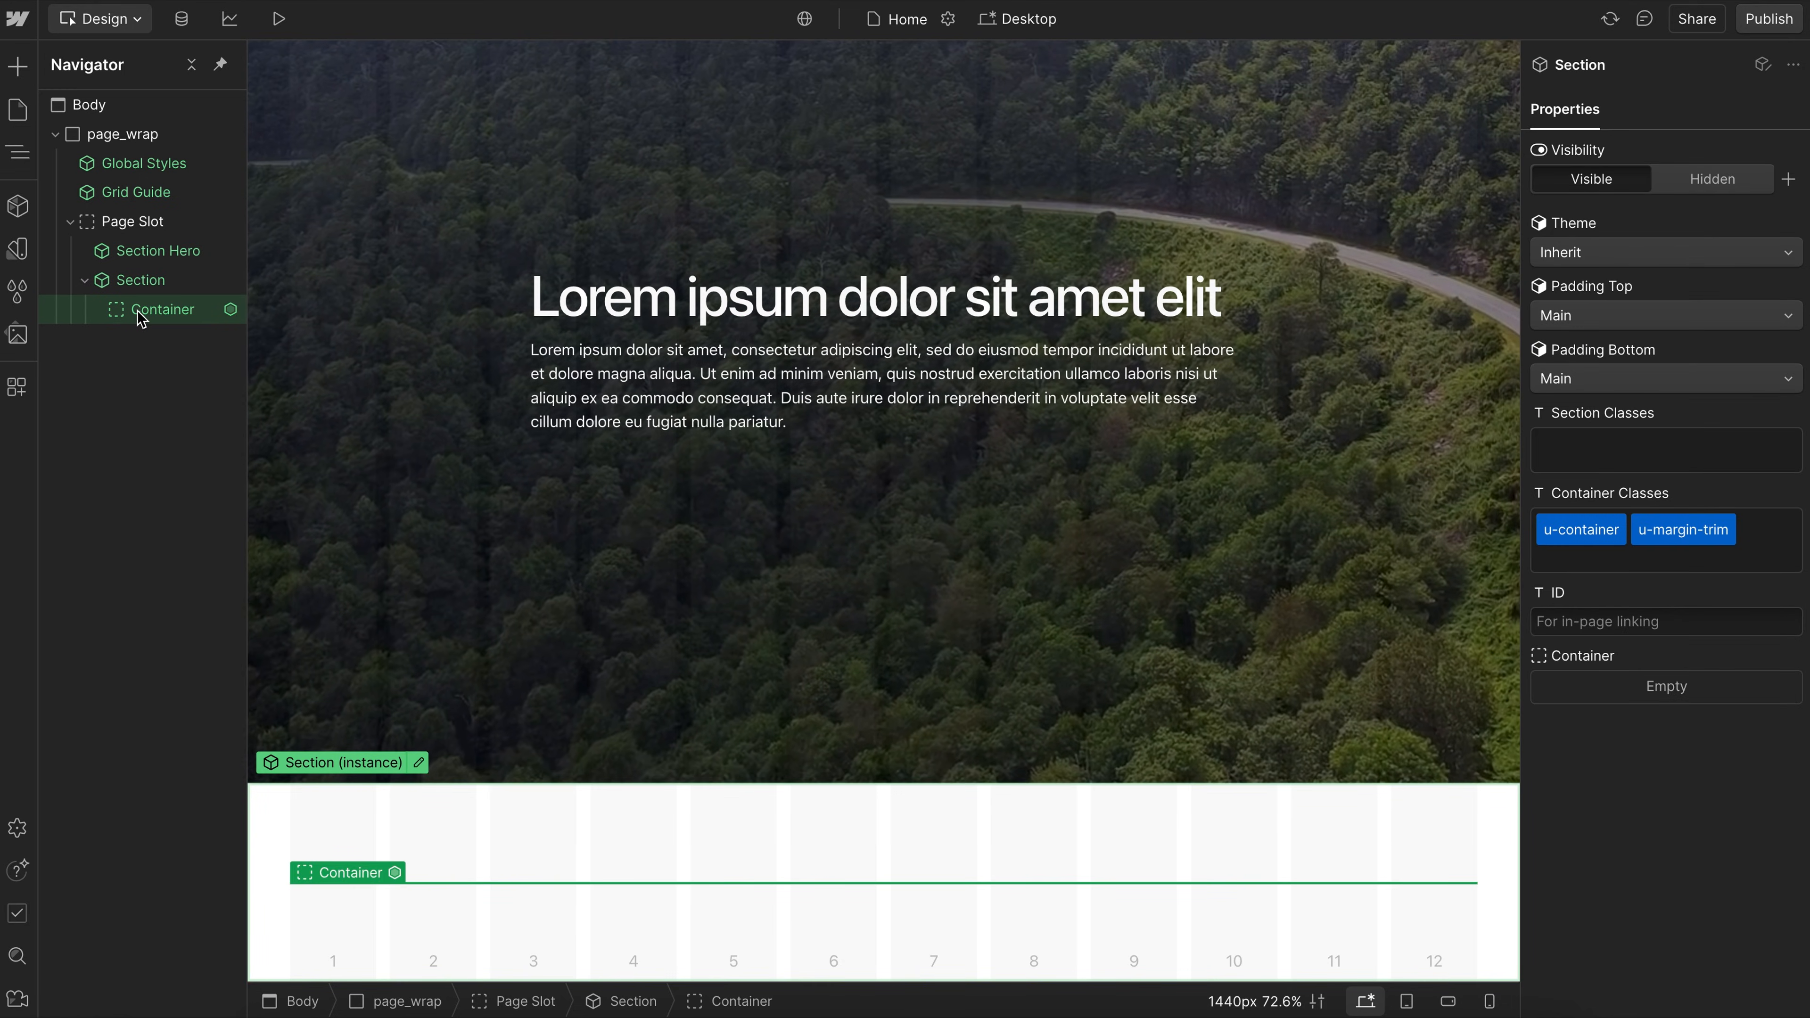
key(ctrl+k)
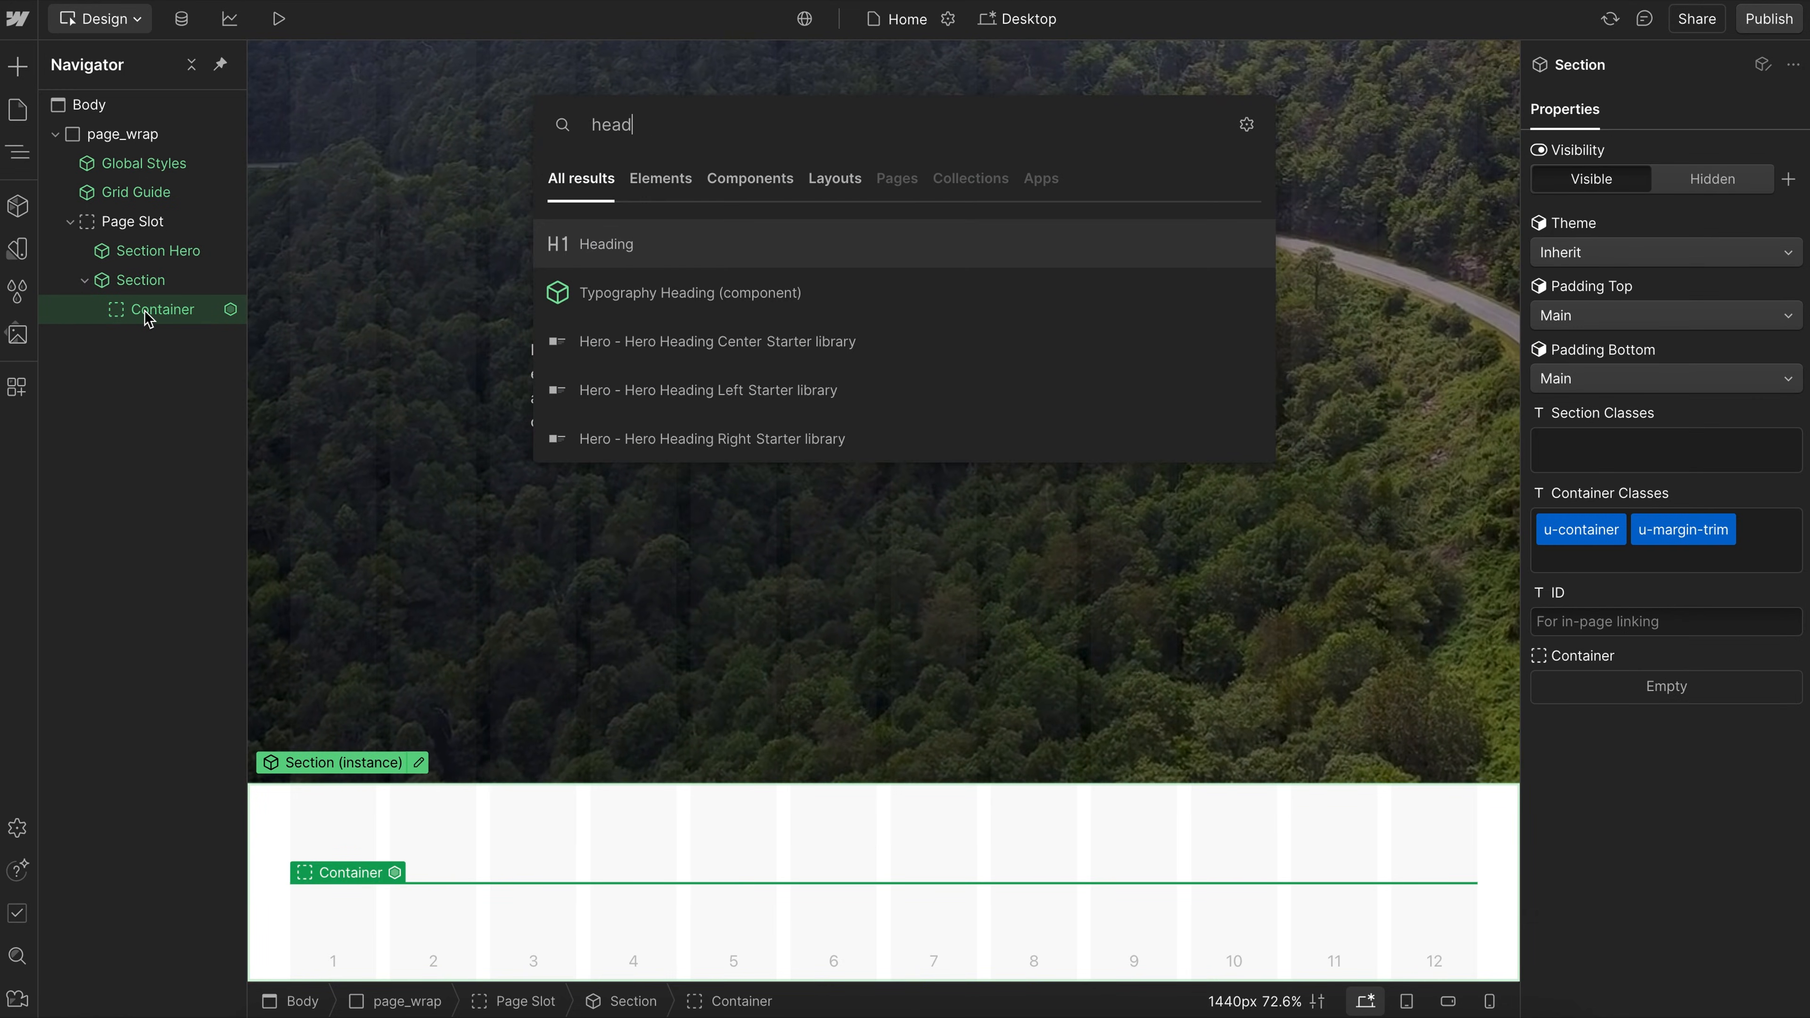
click(688, 294)
click(99, 308)
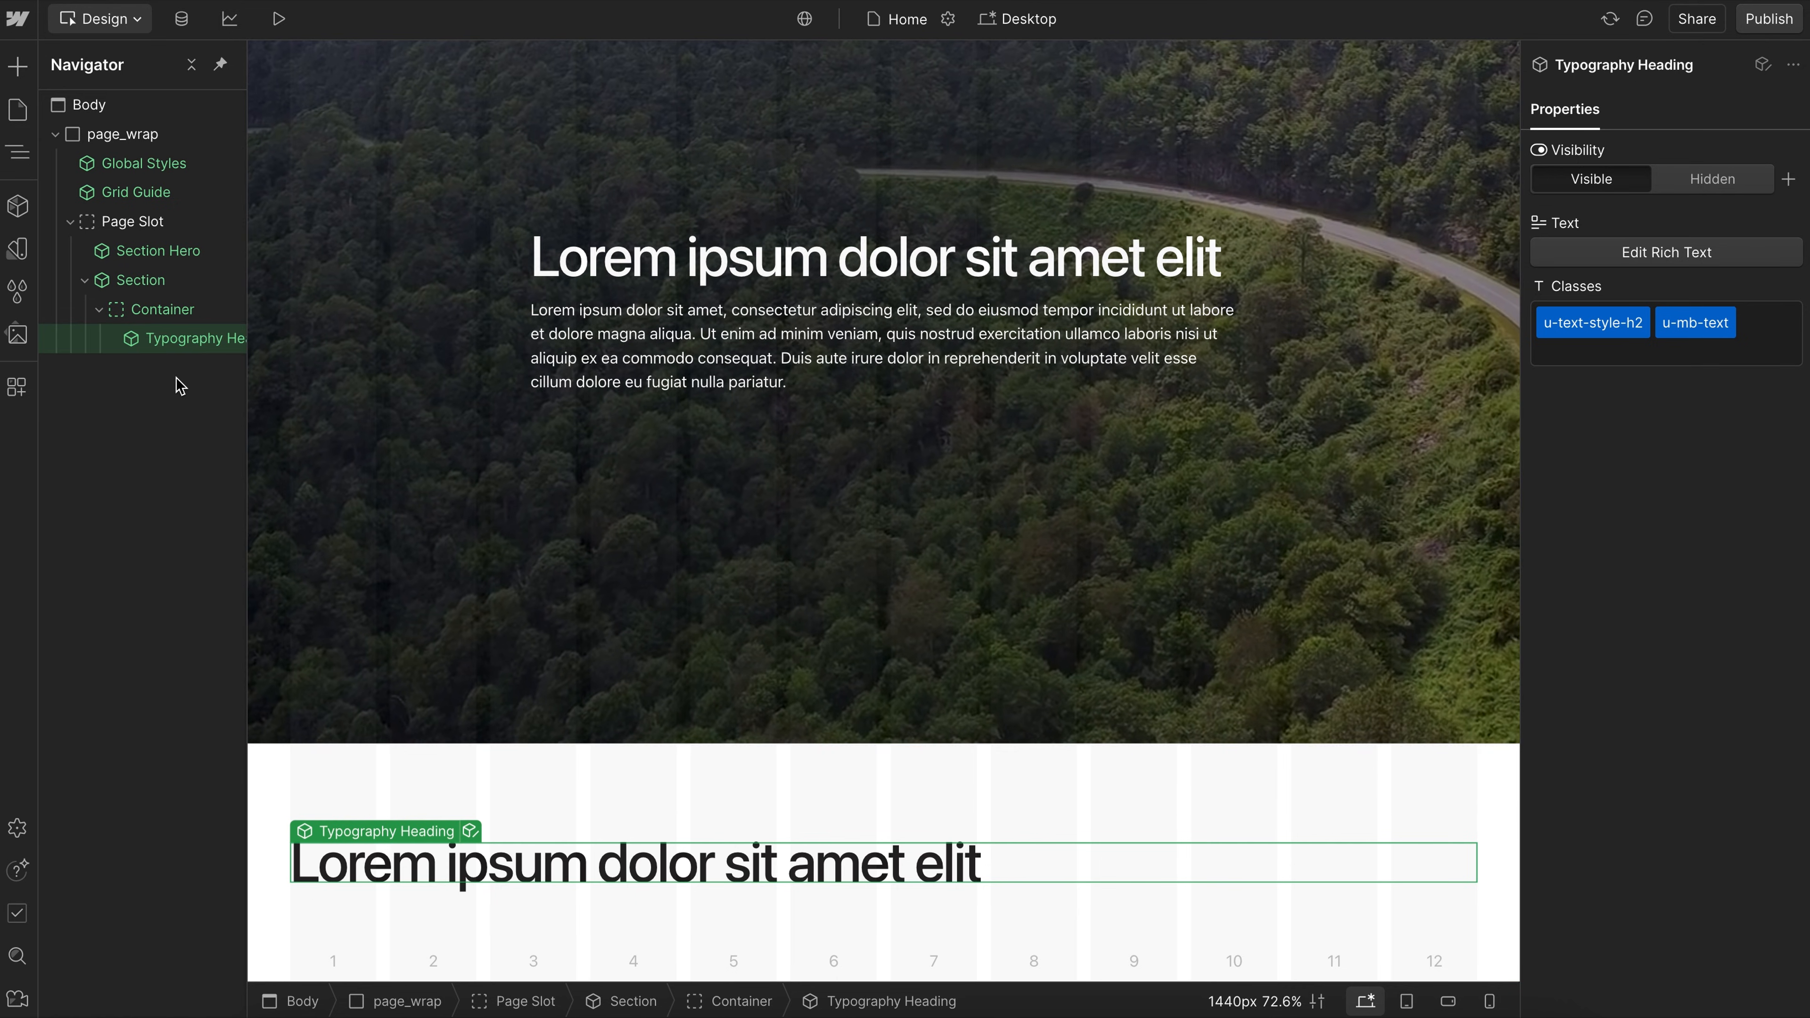
key(ctrl+k)
text(para)
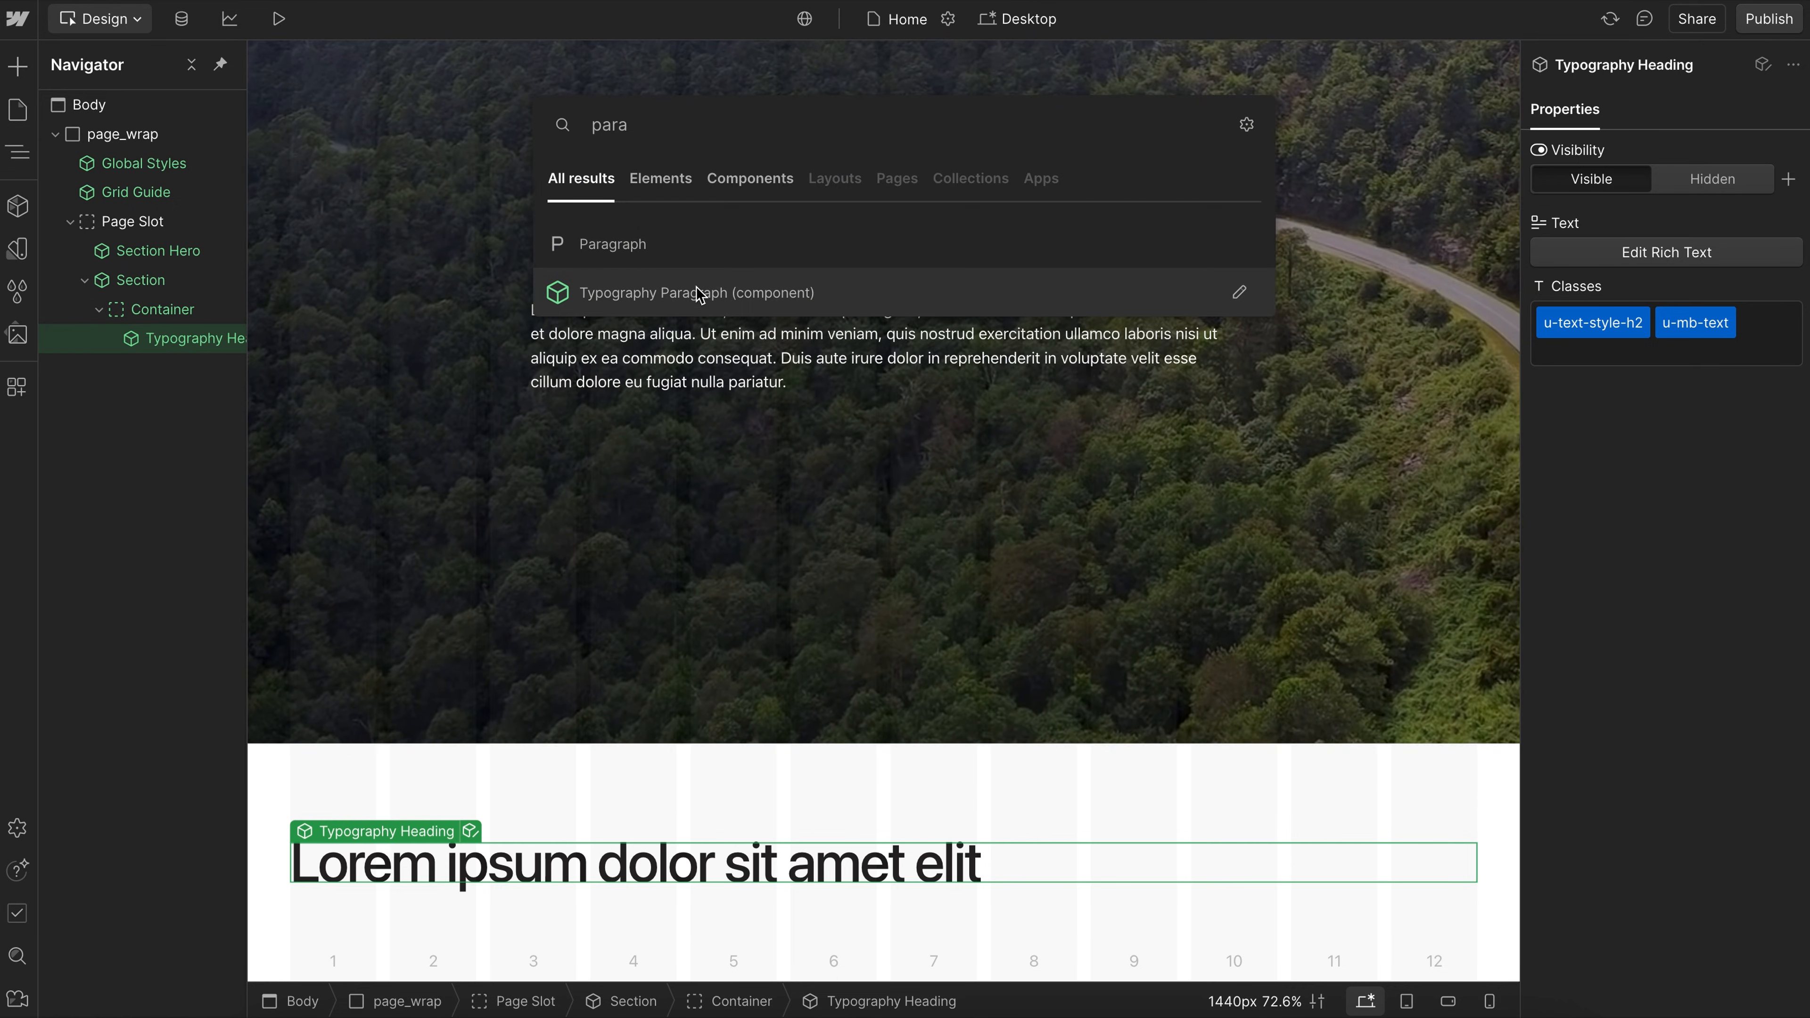
click(678, 293)
click(279, 720)
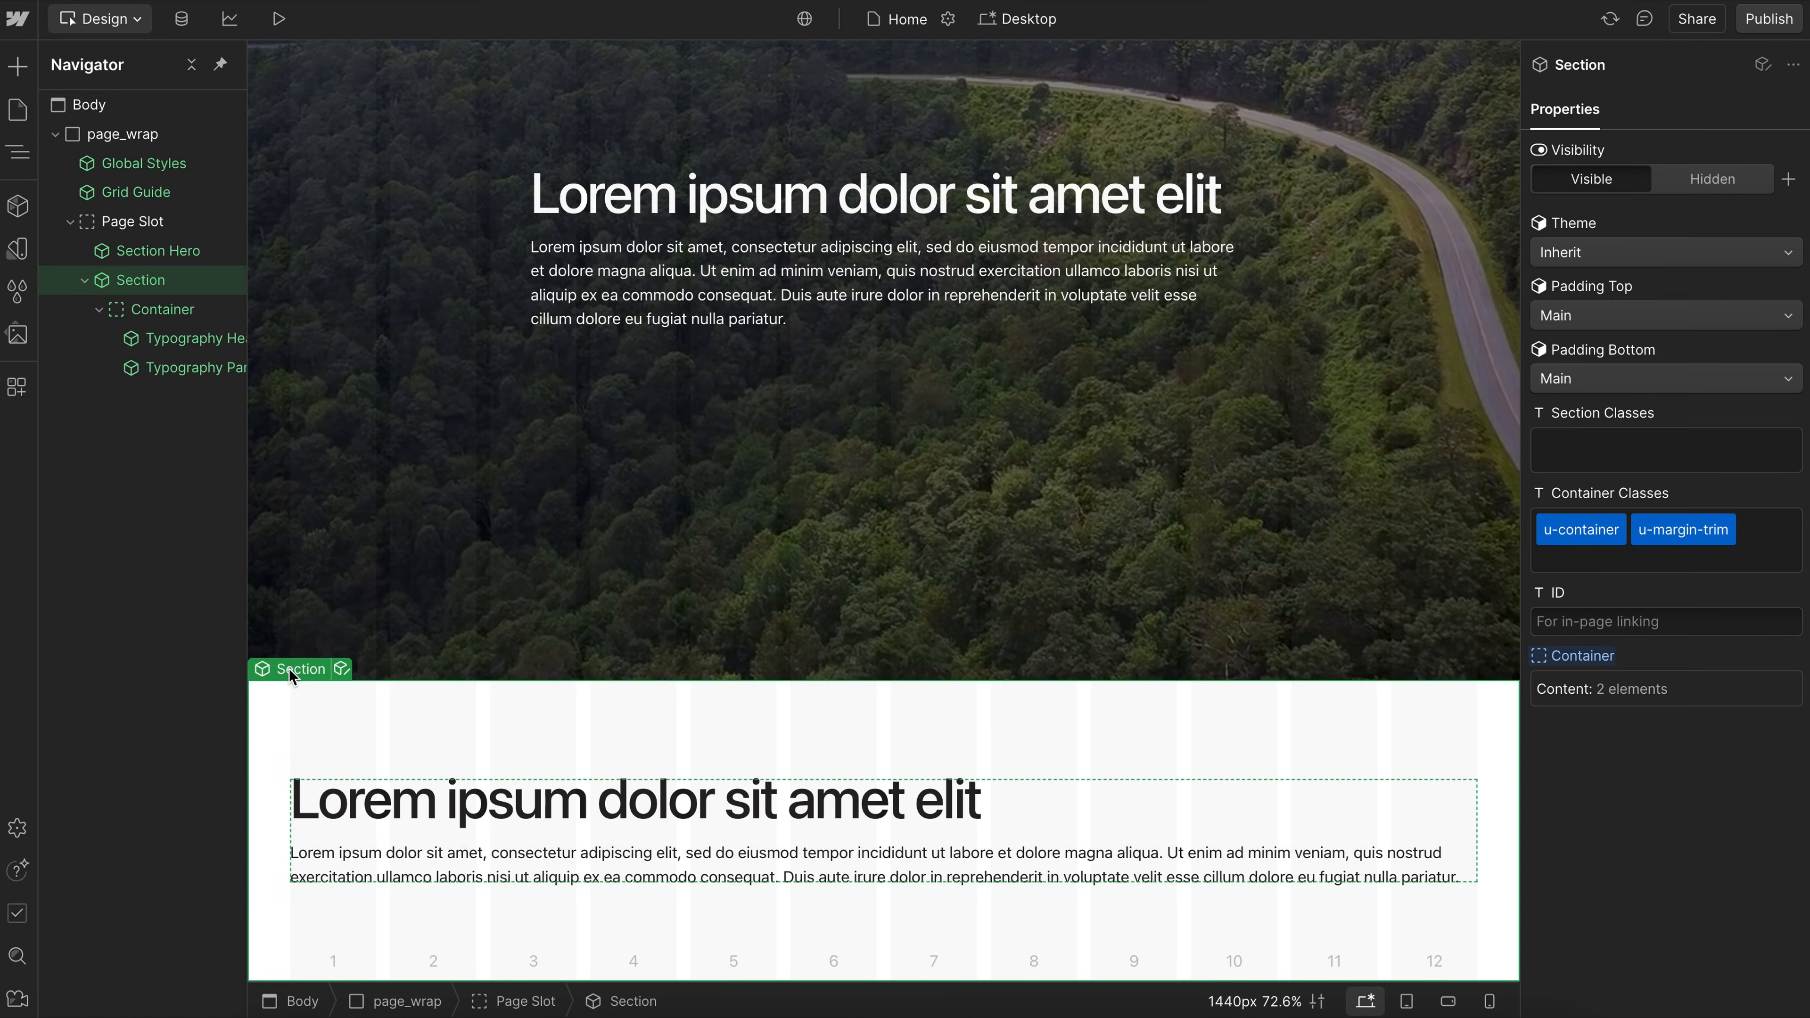
Add the Grid component below the paragraph in the new section and expand it to reveal its Content slot.
click(491, 863)
key(ctrl+k)
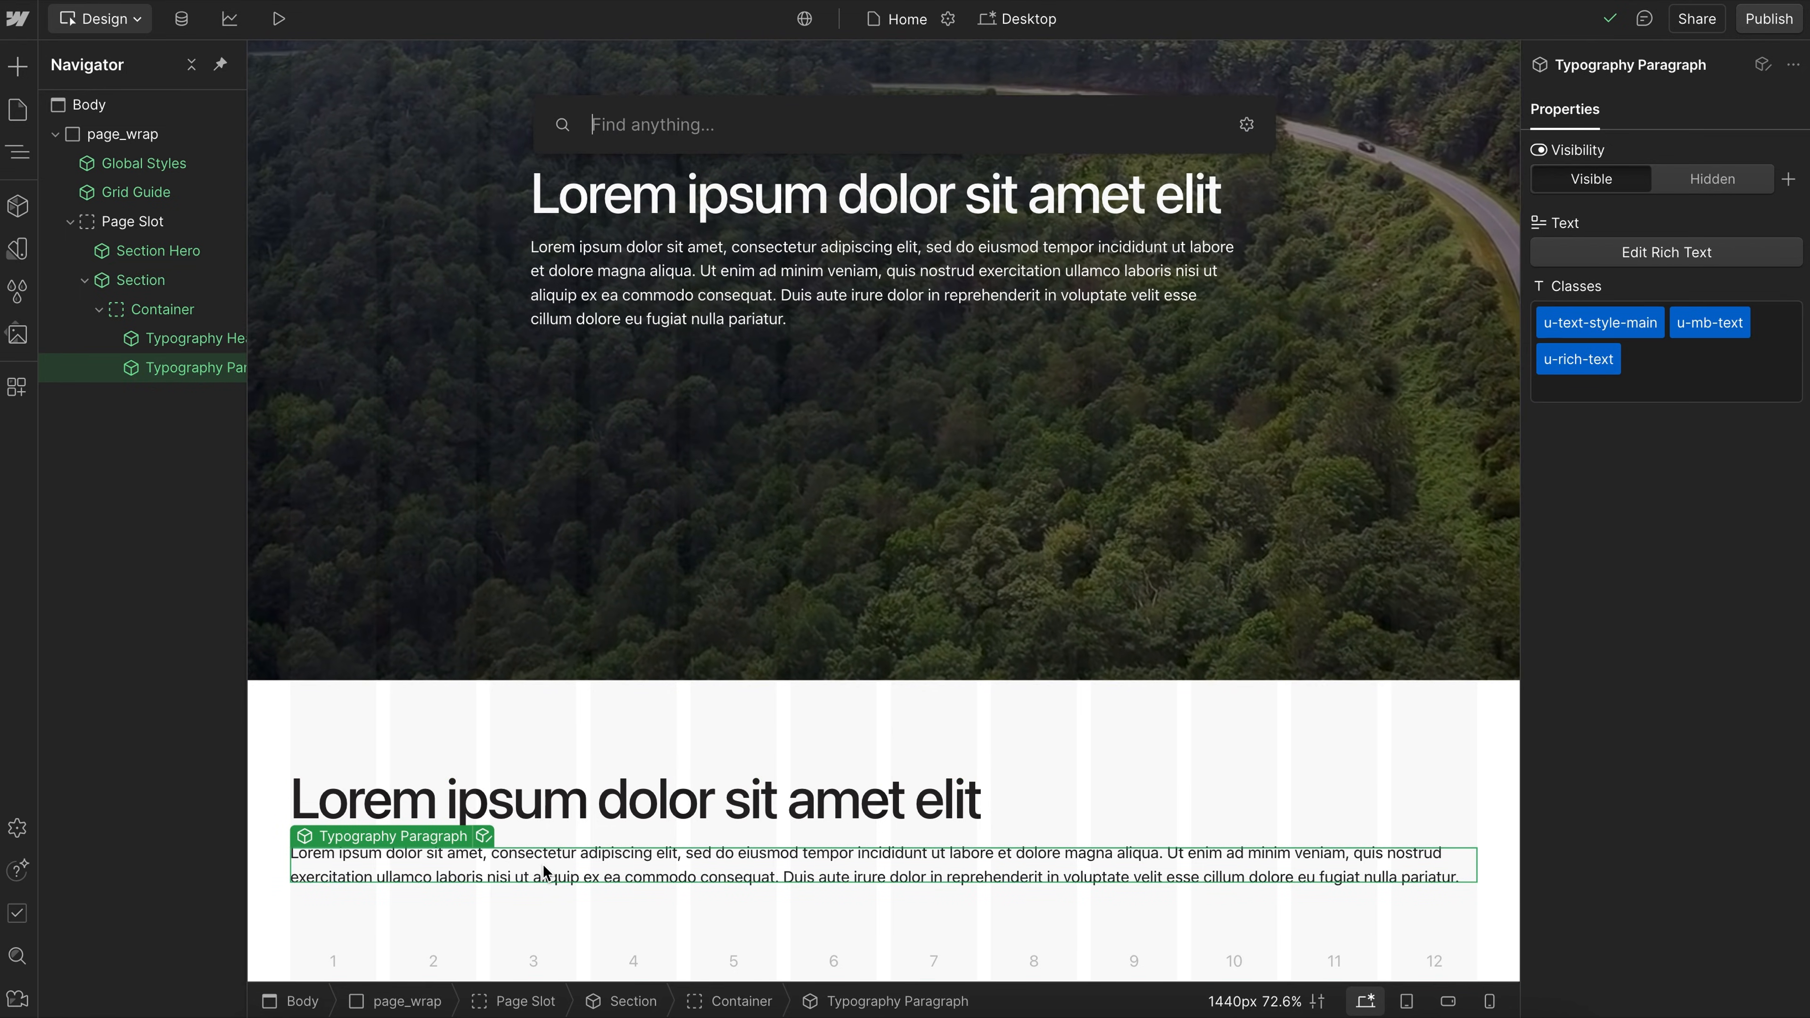
text(grid)
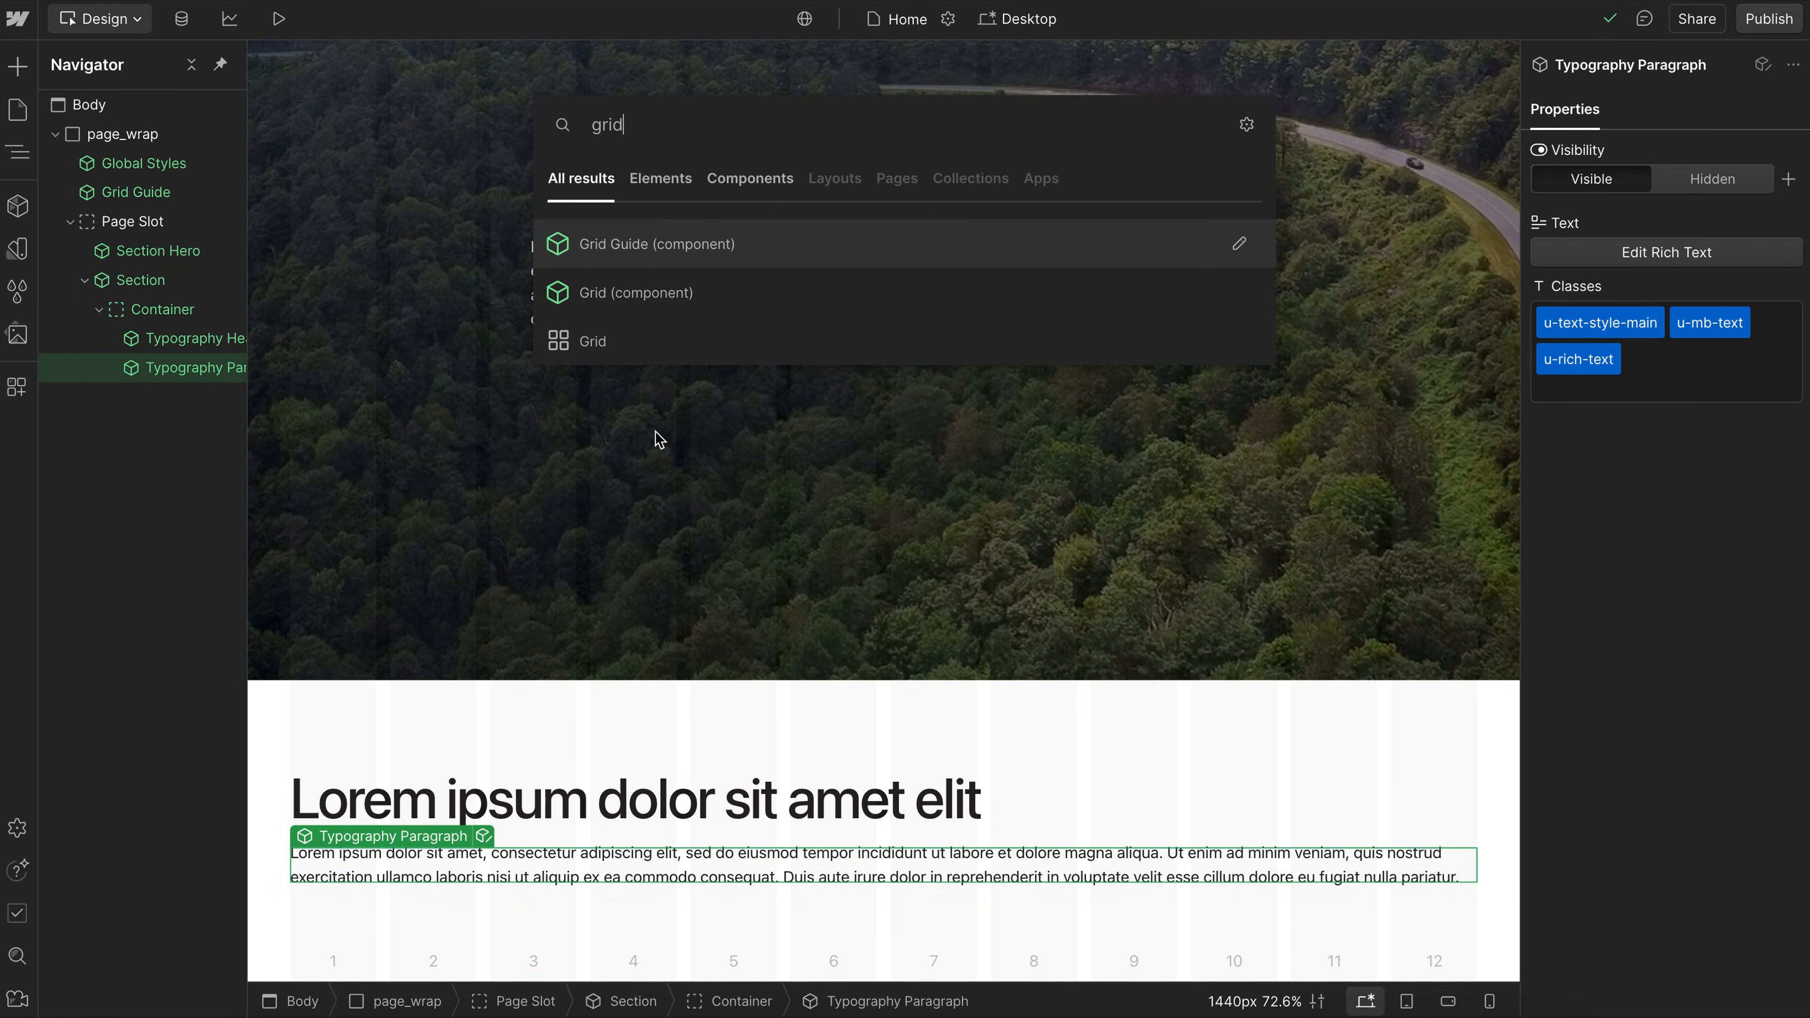
click(632, 291)
click(114, 396)
Add a Layout Div component inside the Grid's Content slot.
click(135, 428)
key(ctrl+k)
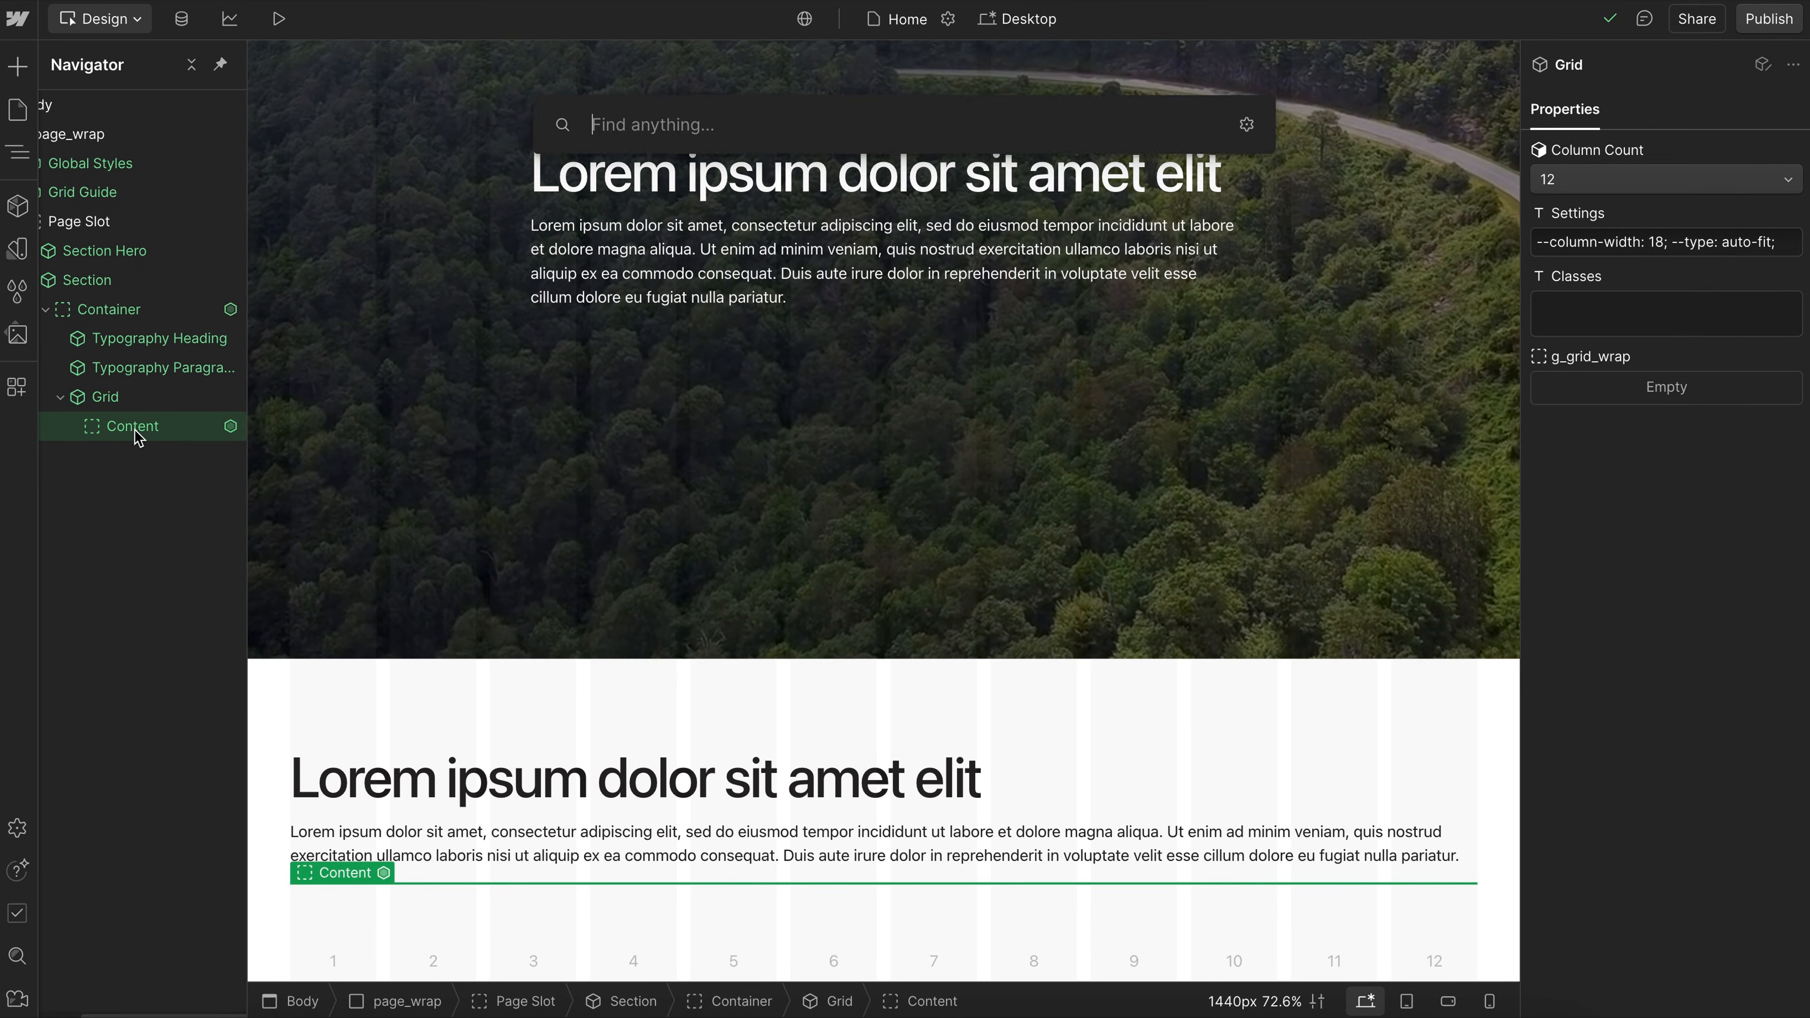
text(div)
click(605, 292)
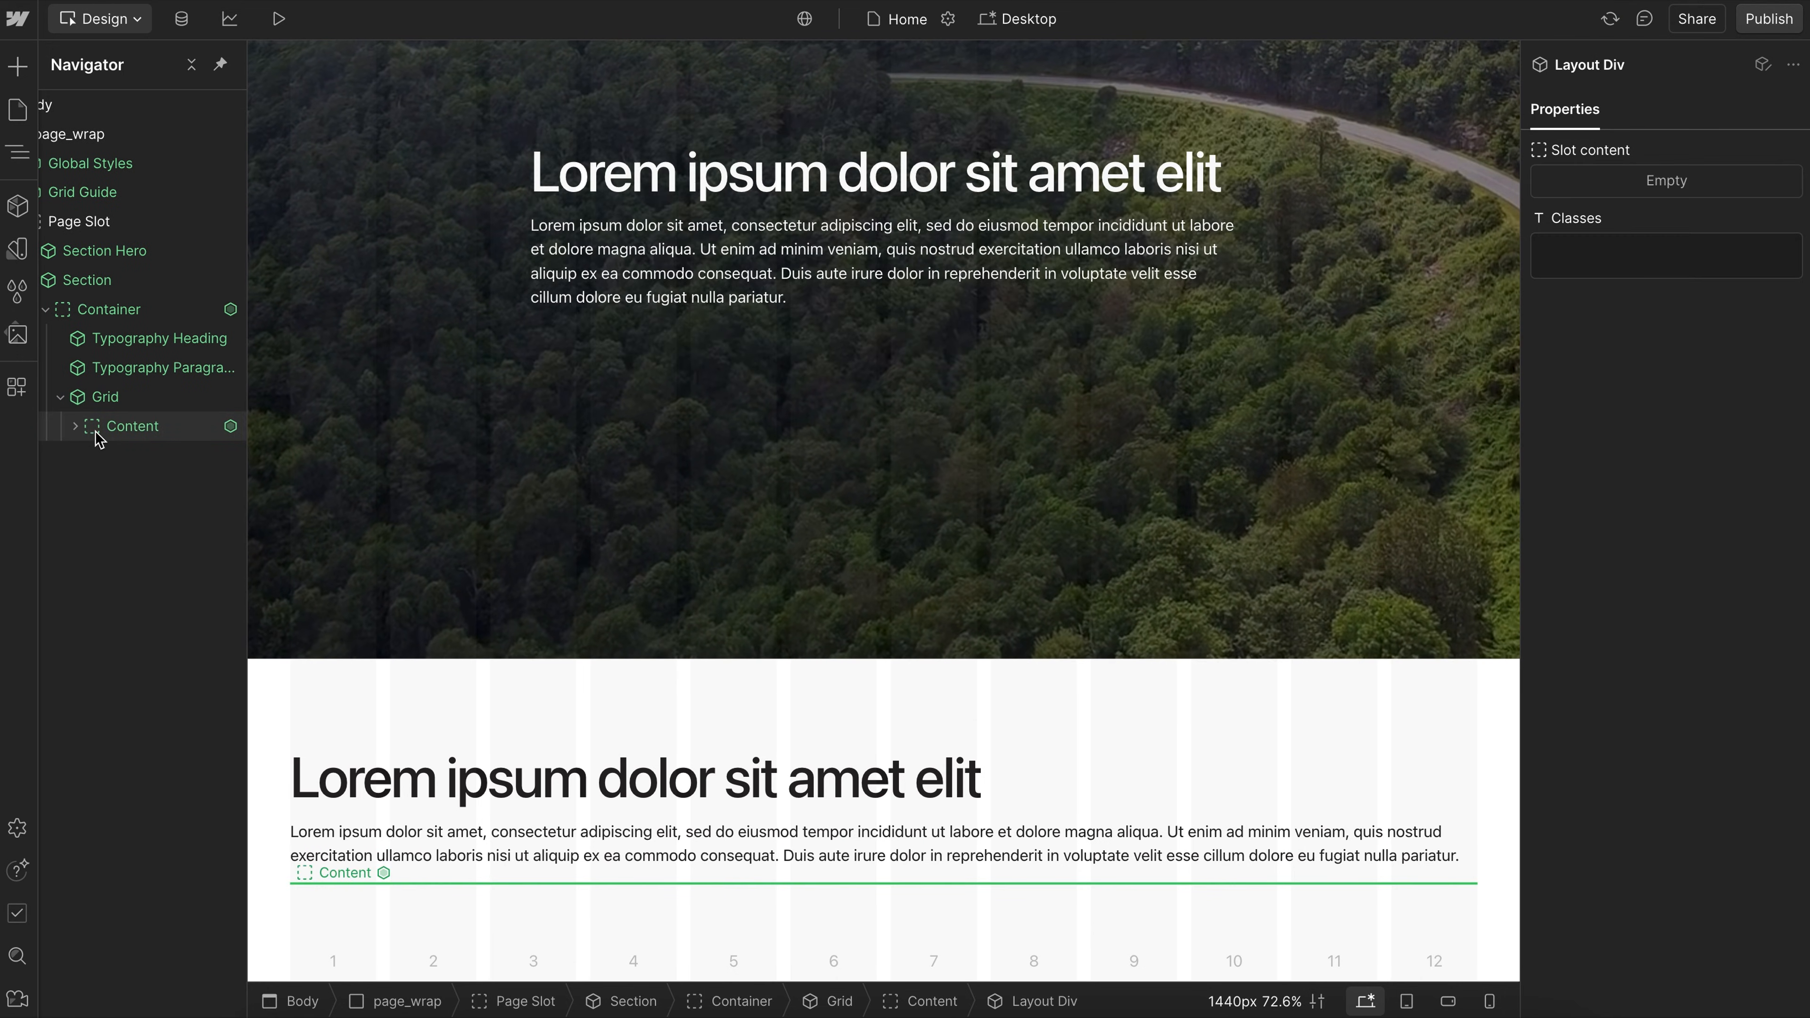
Place a Visual Image component in the Layout Div's slot.
click(136, 483)
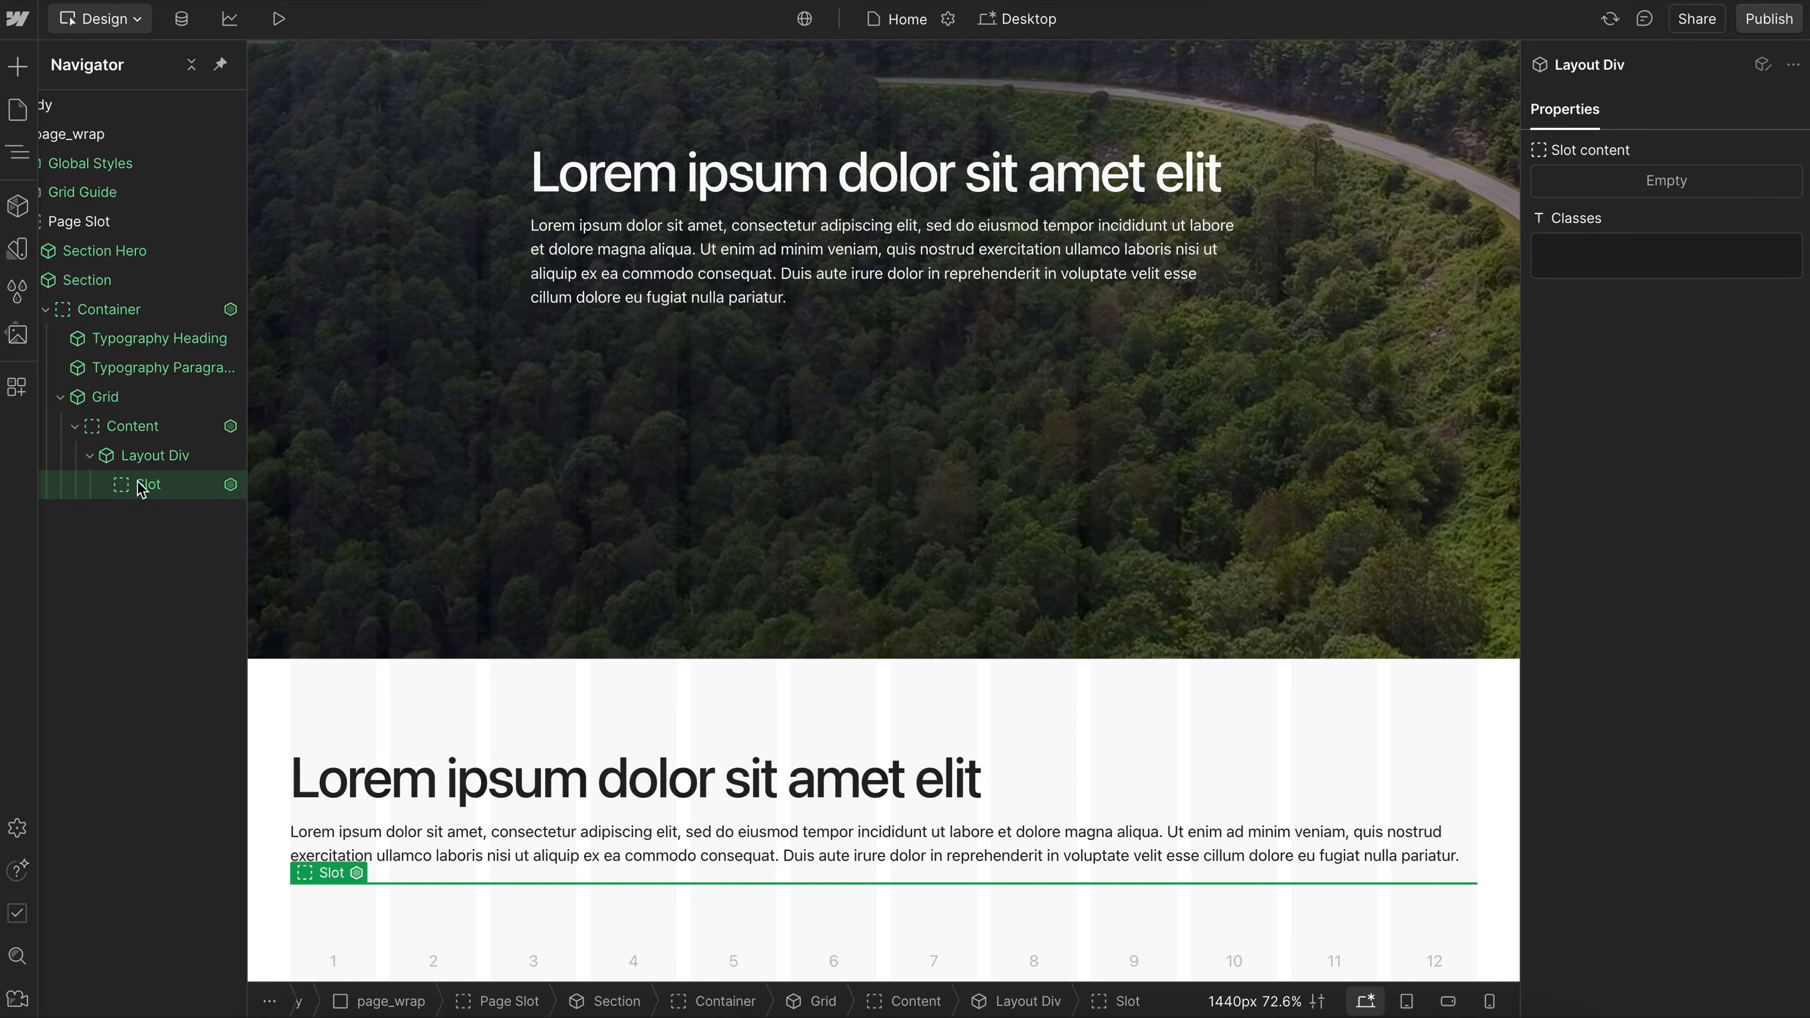
key(ctrl+k)
text(image)
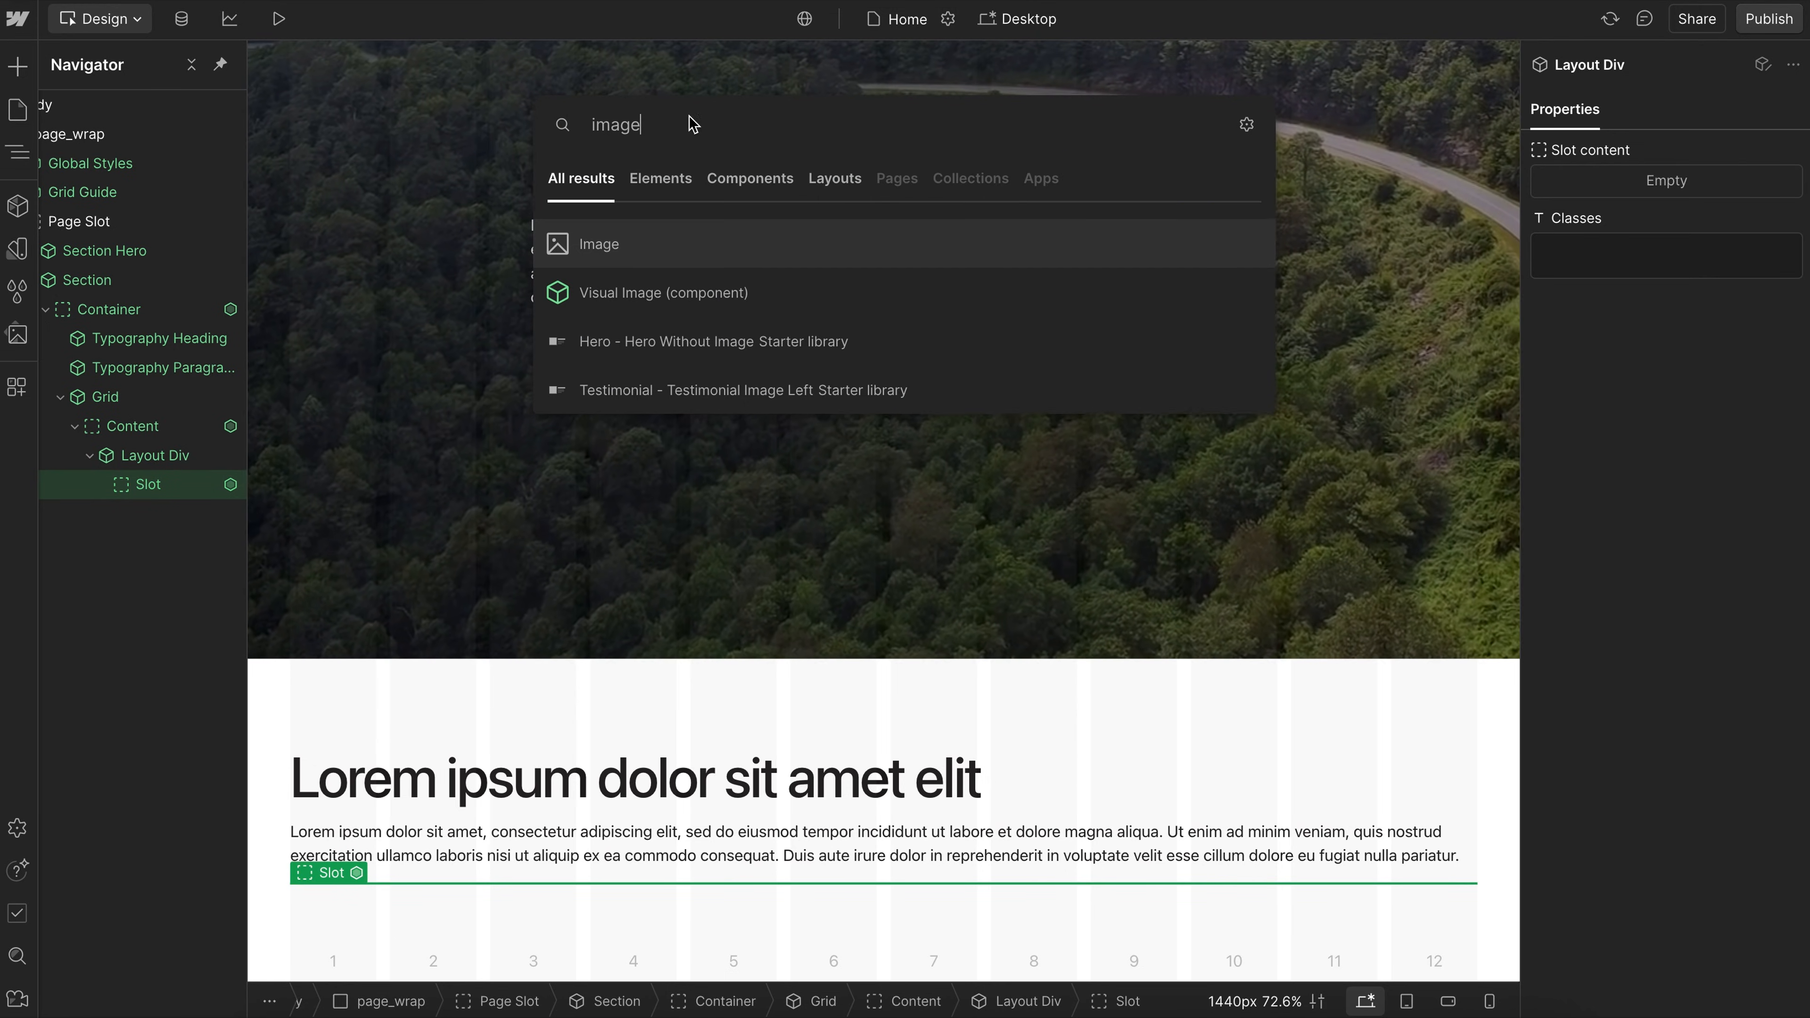
click(677, 293)
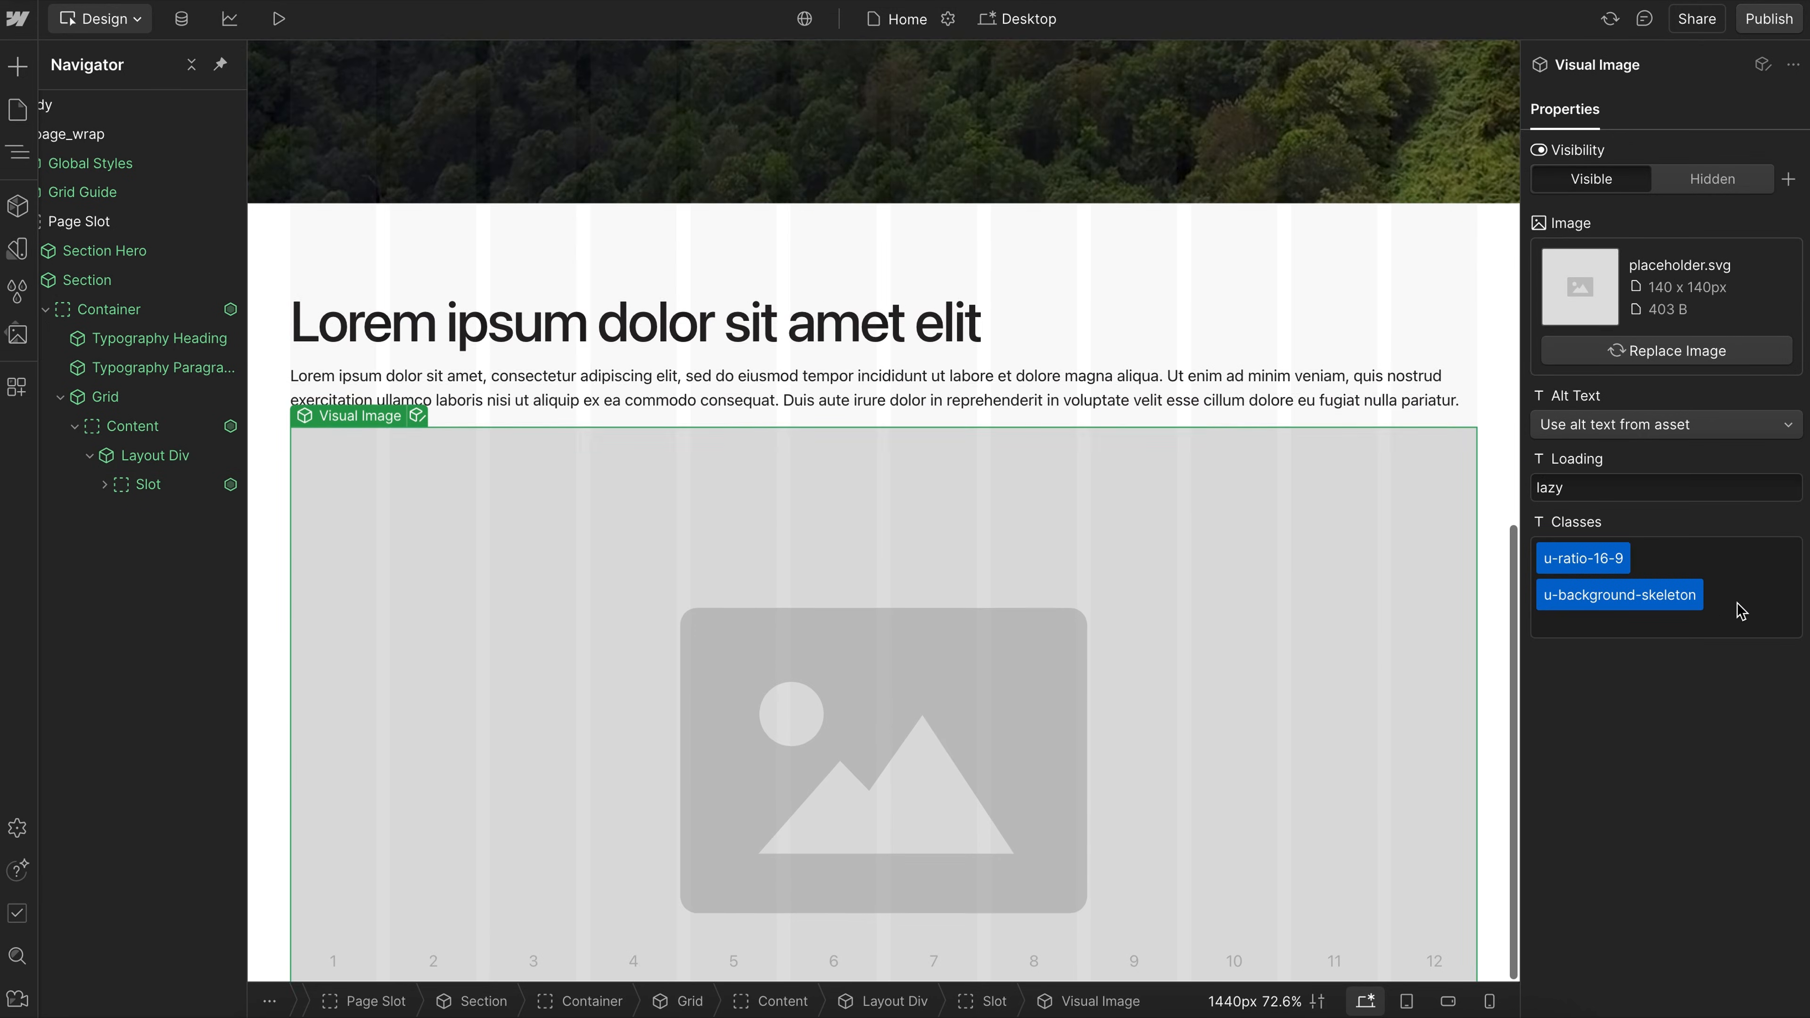
Add the classes u-radius-small and u-mb-3 to the Visual Image.
click(1724, 596)
text(radius)
scroll(1621, 756, down, 1)
click(1618, 755)
text(mb-3)
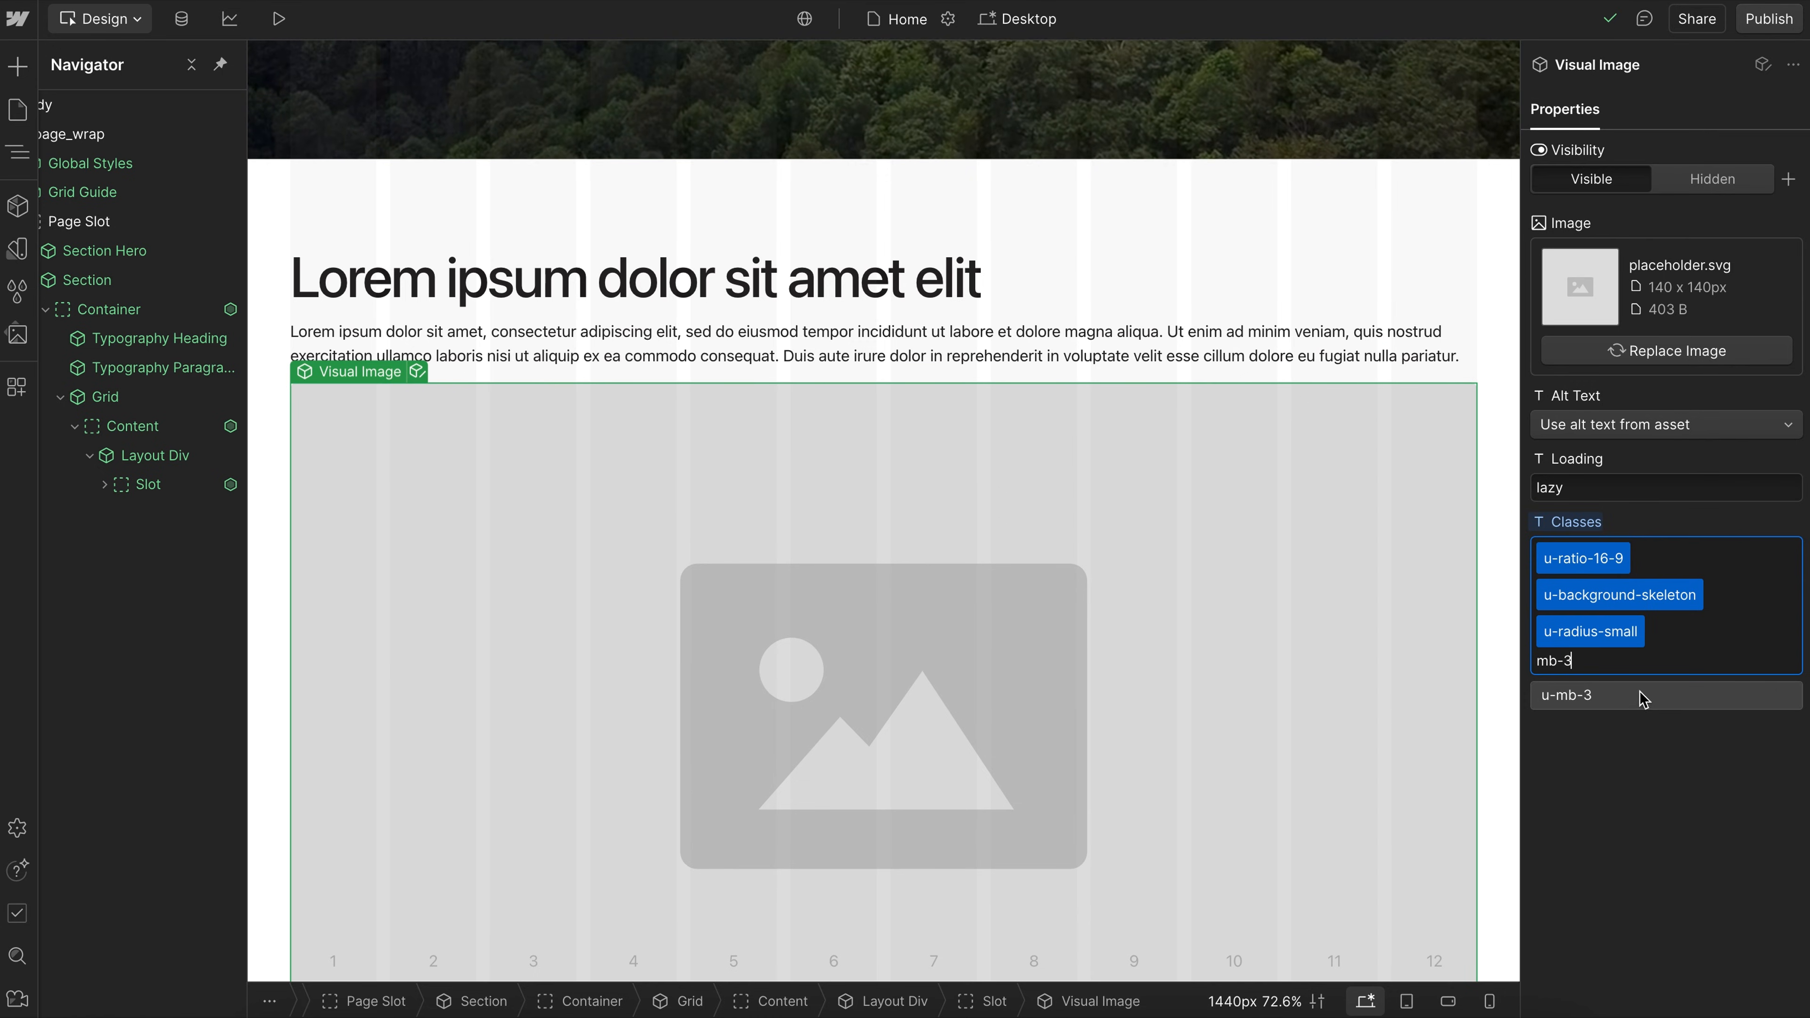
click(1642, 696)
Insert a Typography Heading component below the Visual Image in the Layout Div's slot.
click(104, 485)
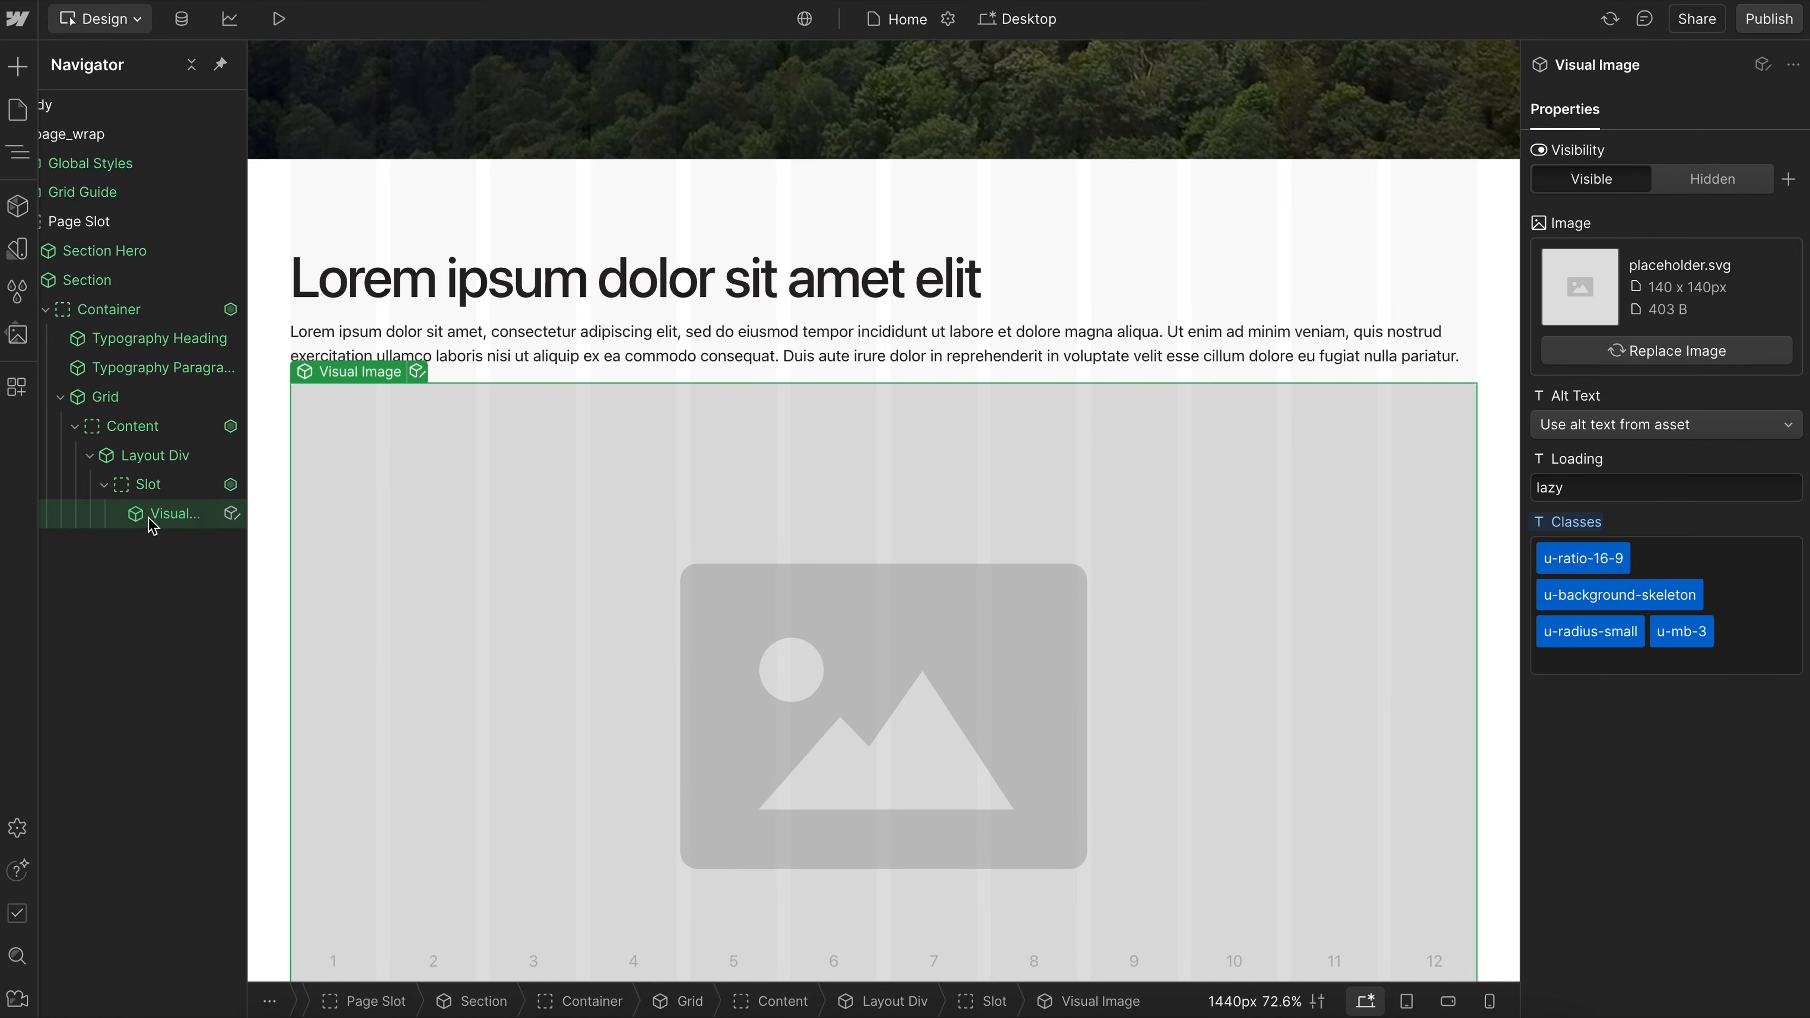
key(ctrl+e)
text(head)
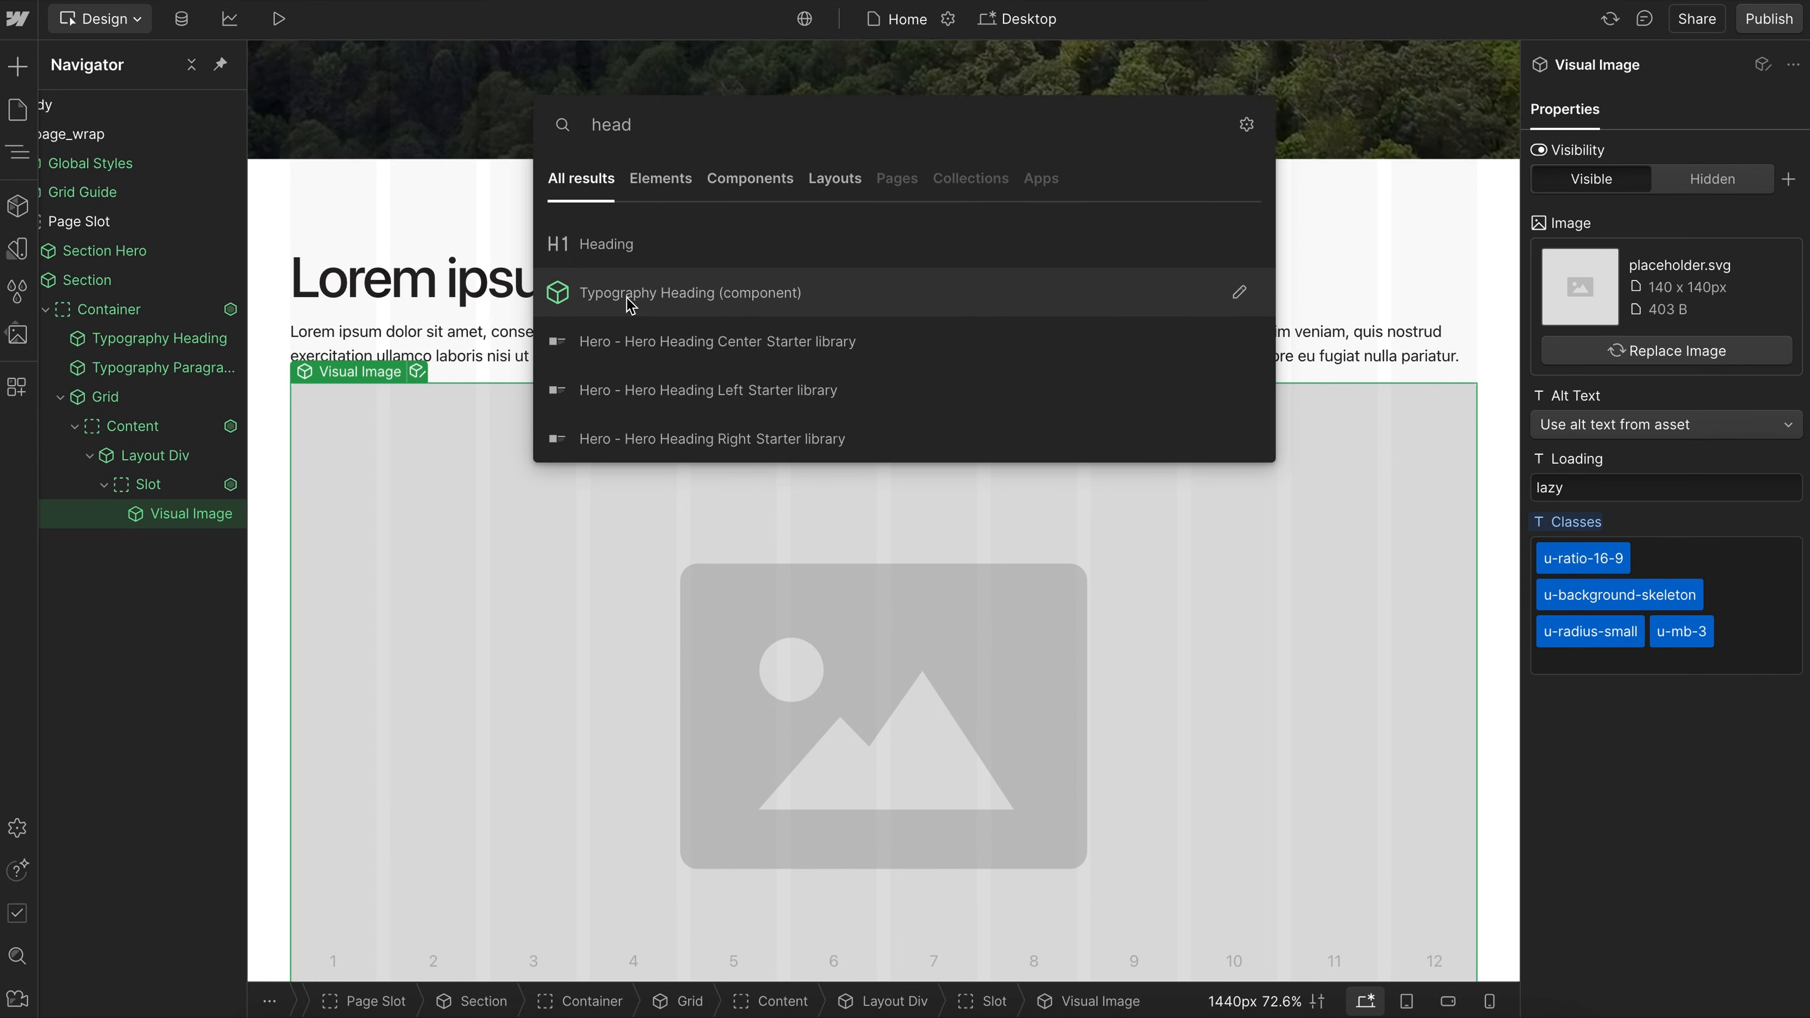
key(Return)
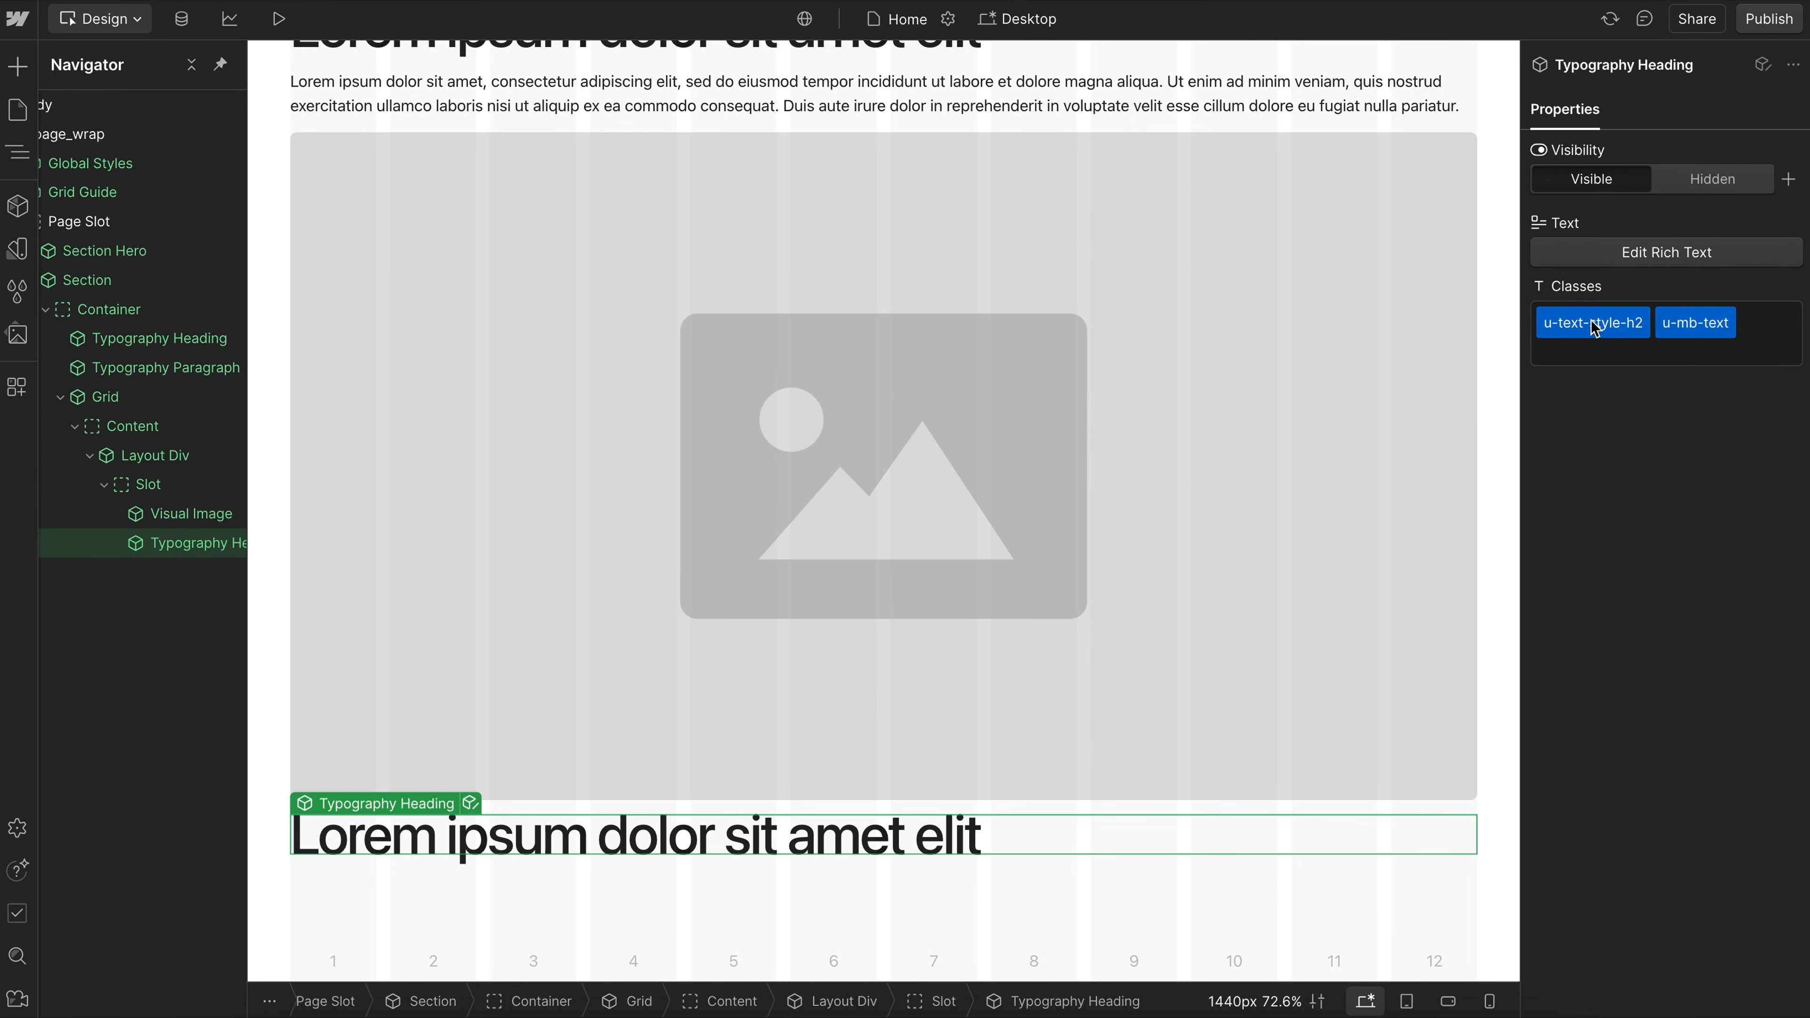
Change the card heading's style class to u-text-style-h5 and remove its u-mb-text class.
click(1589, 322)
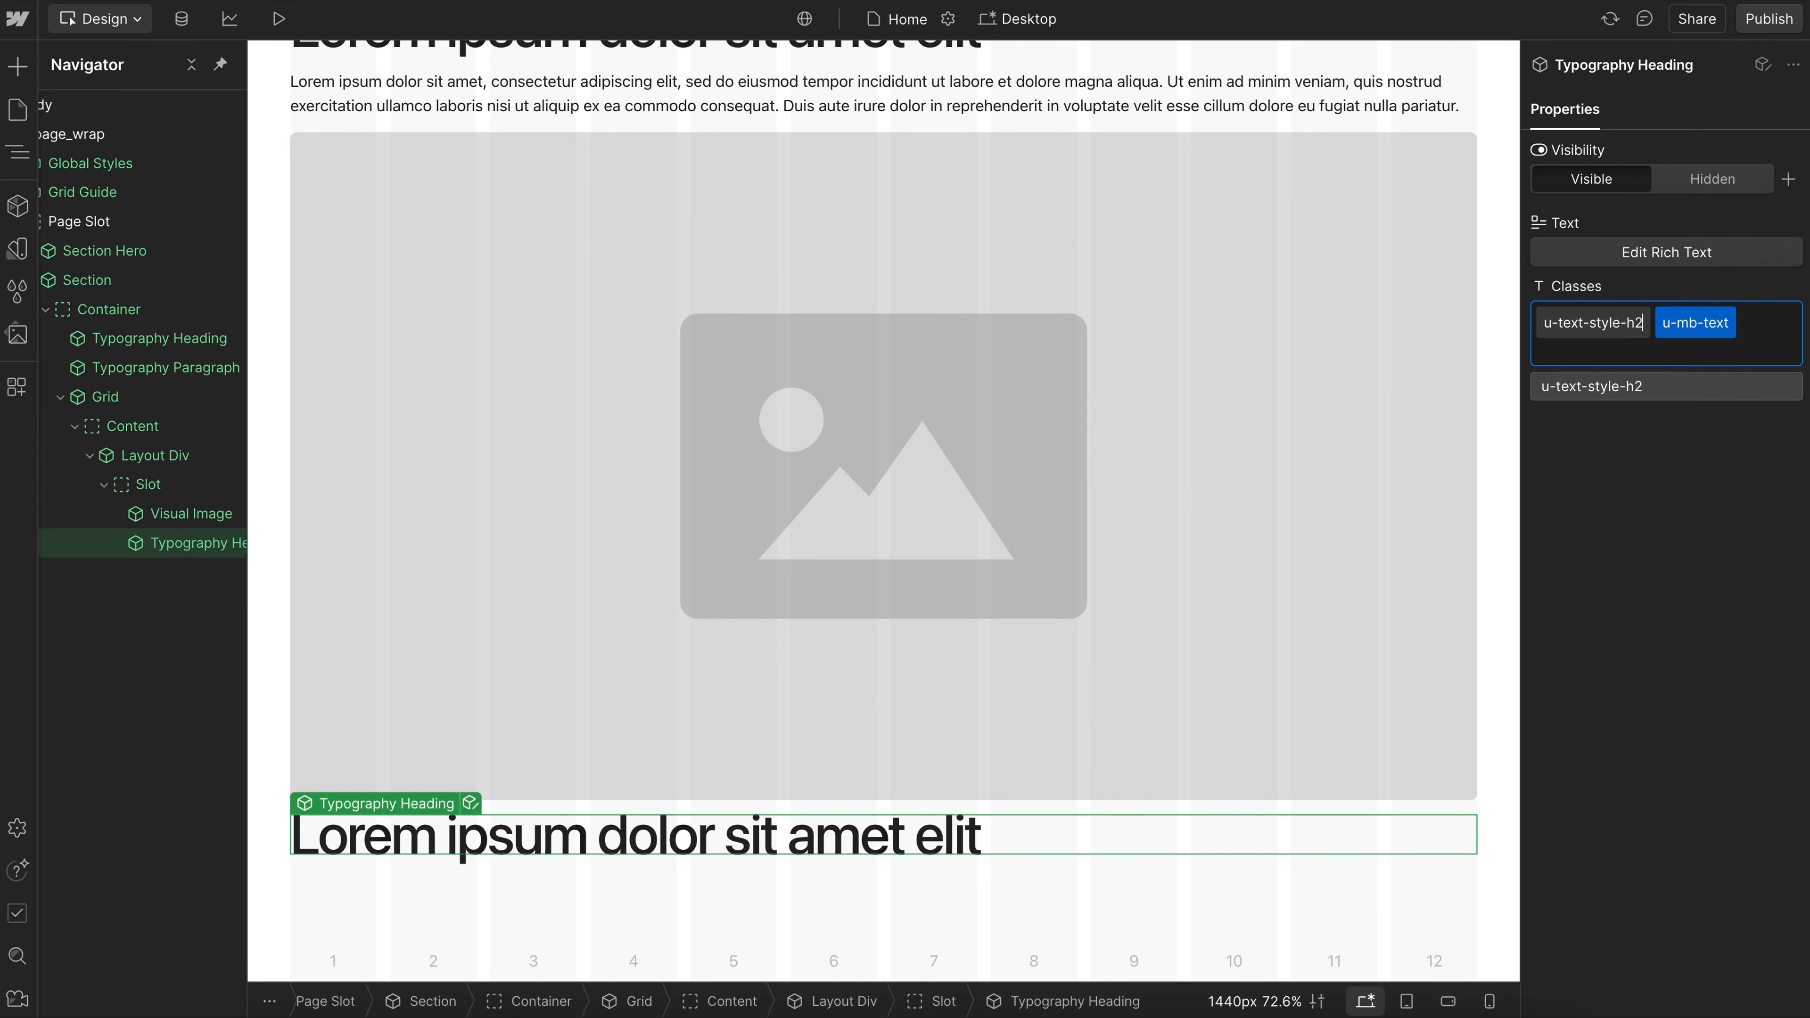
key(BackSpace)
text(5)
key(Return)
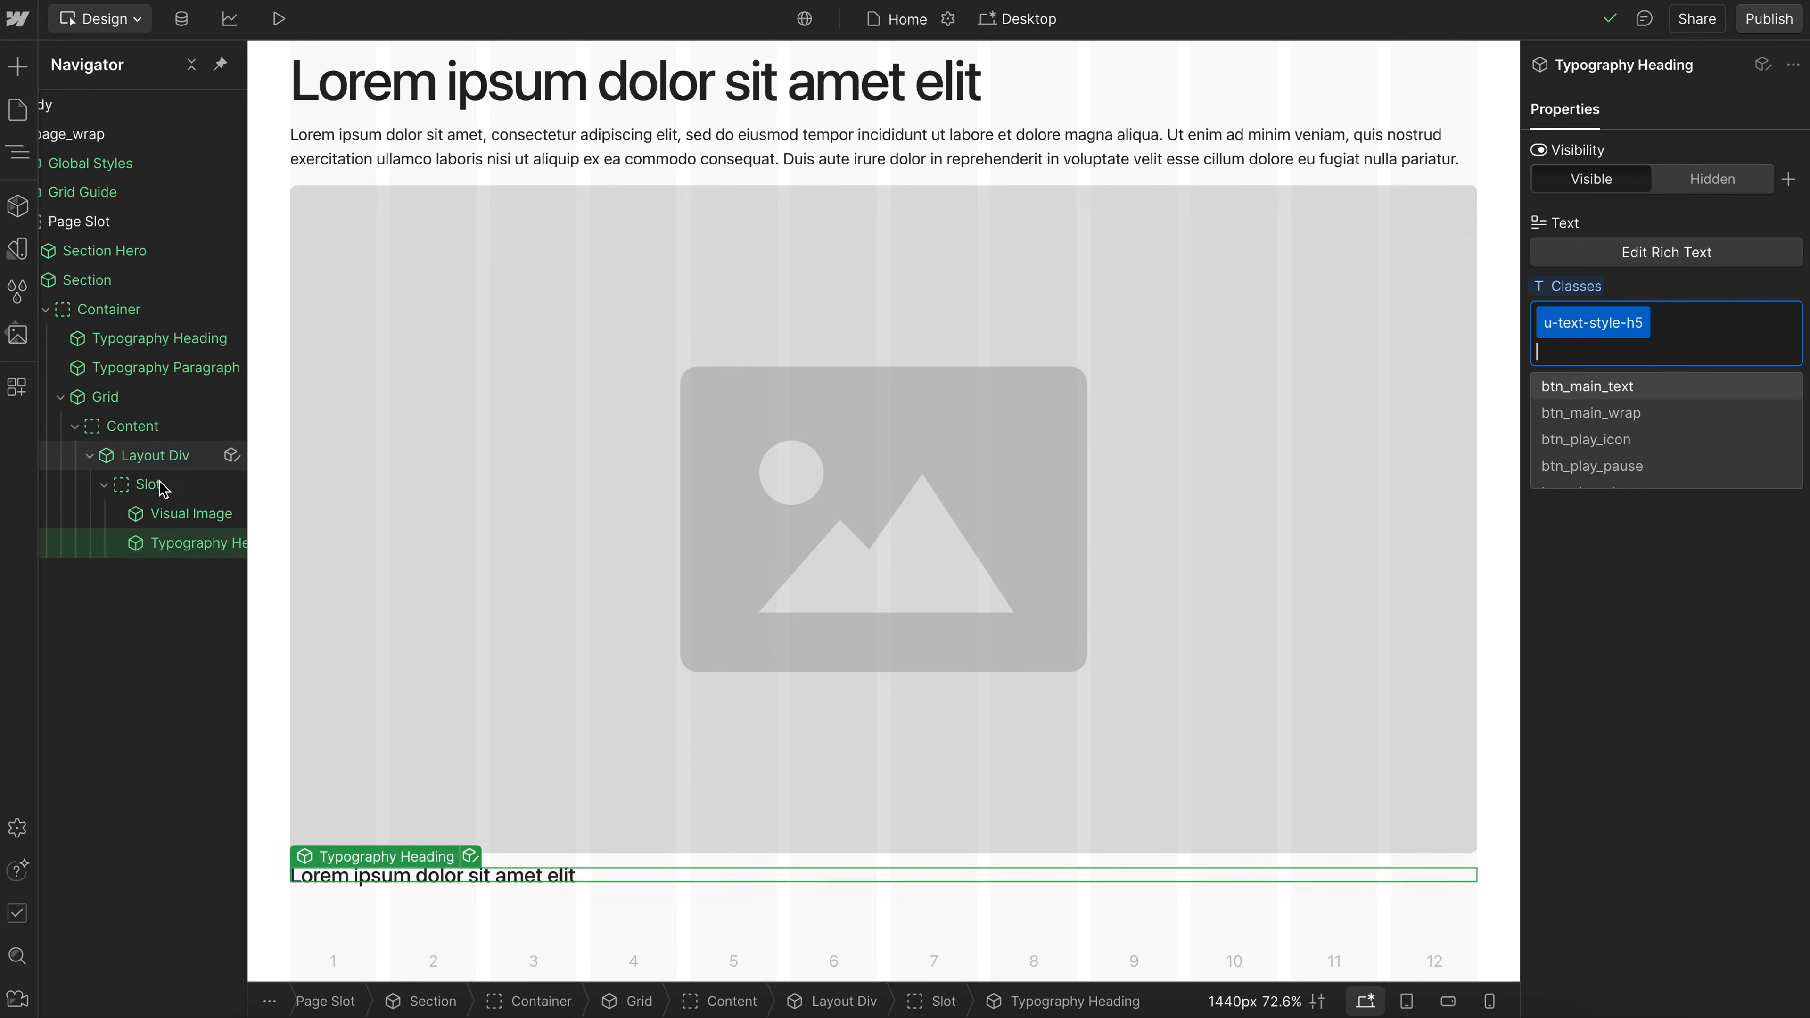
Duplicate the Layout Div card three times to make four cards in the grid.
click(164, 466)
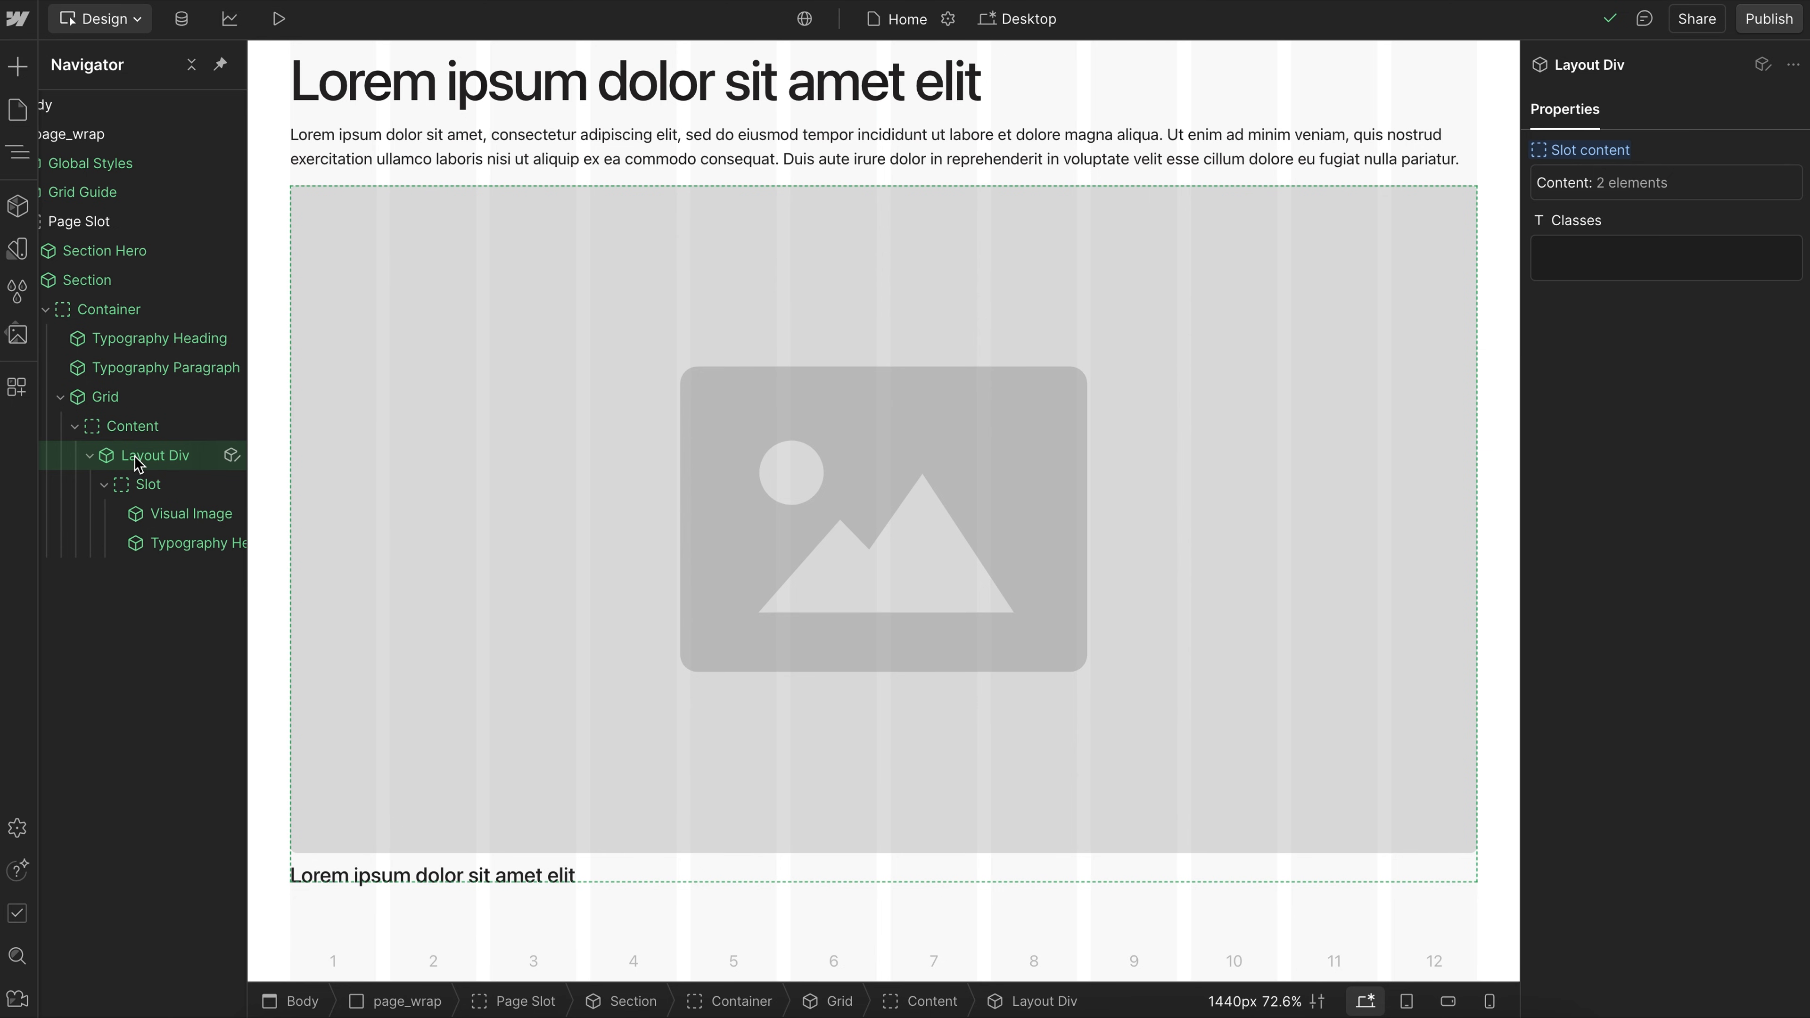
key(ctrl+d)
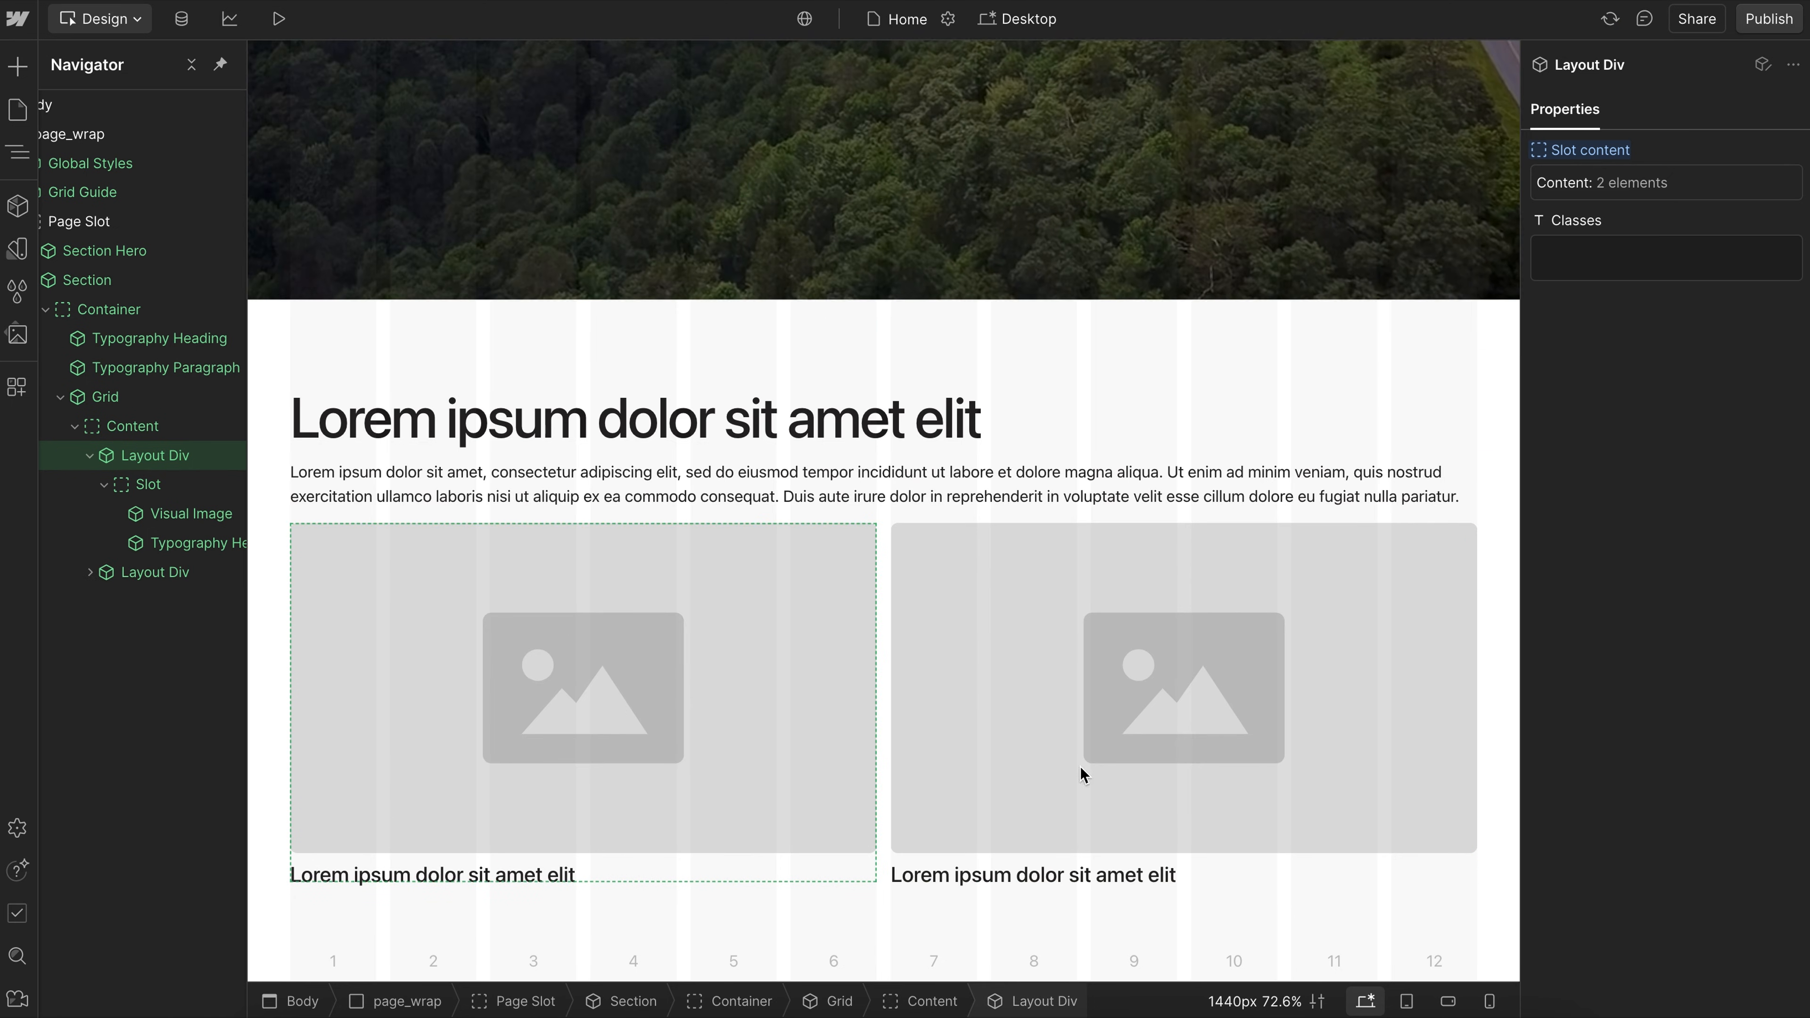
key(ctrl+d)
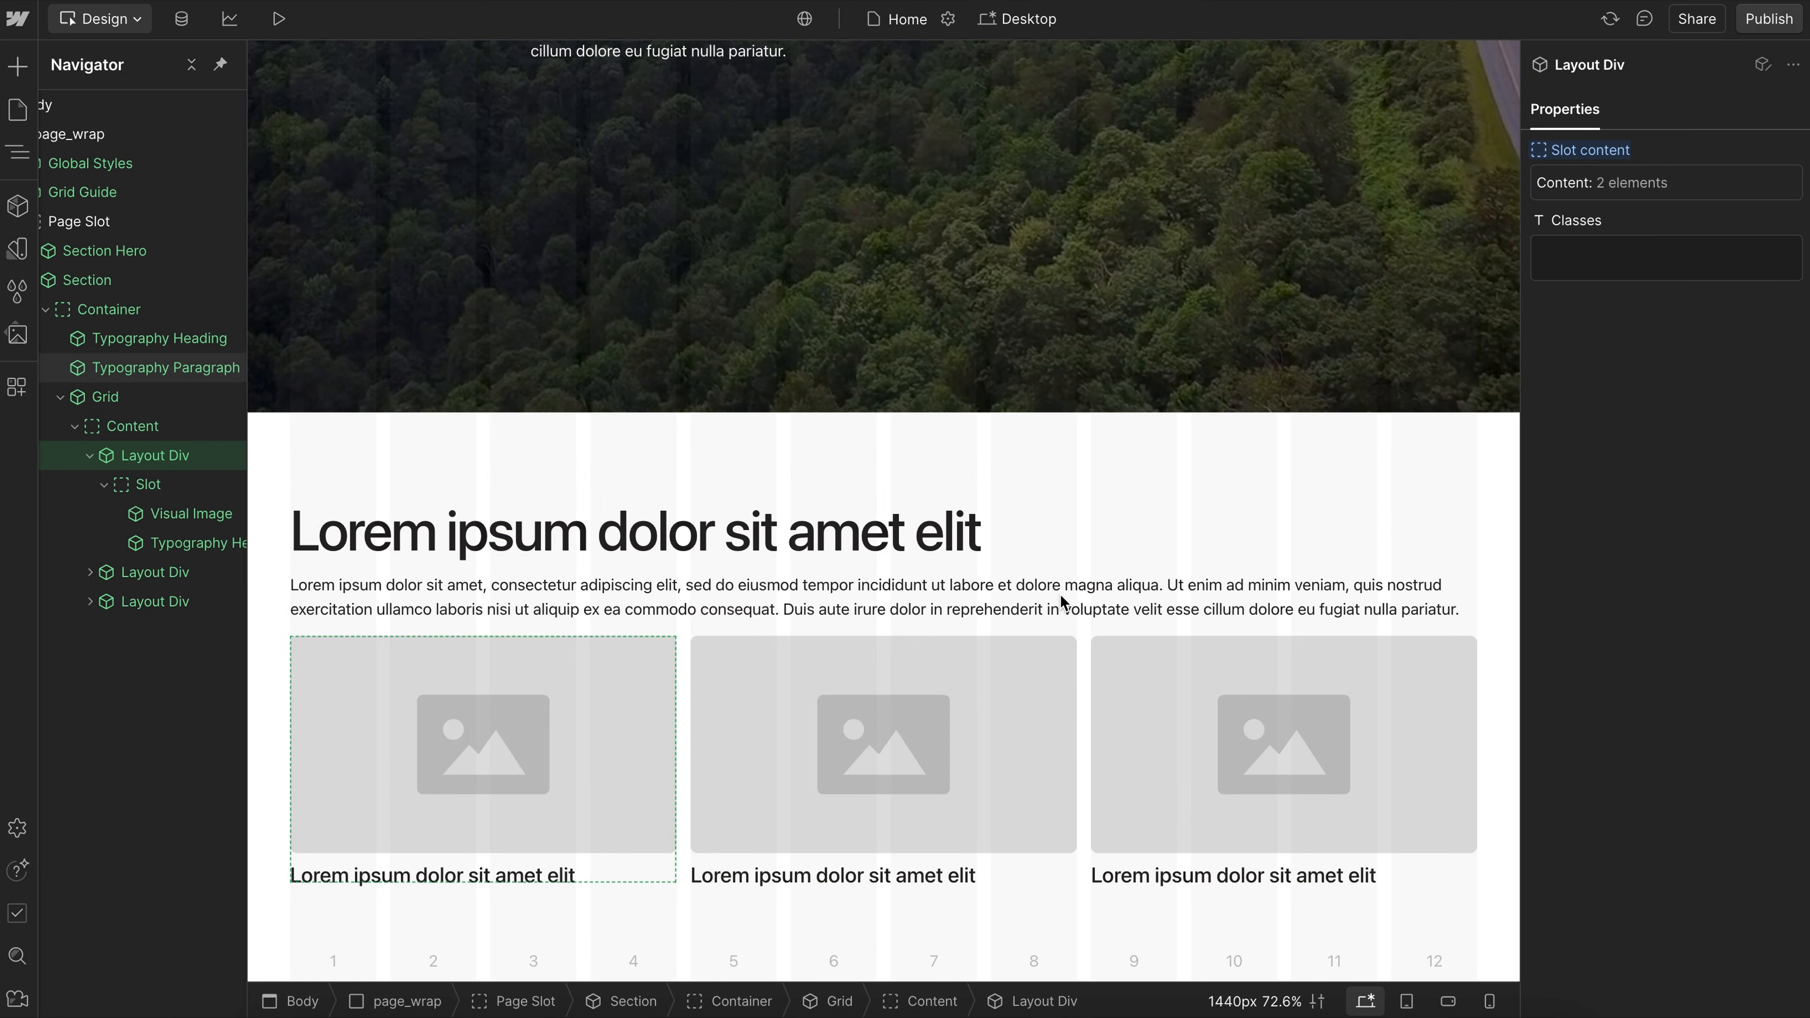
key(ctrl+d)
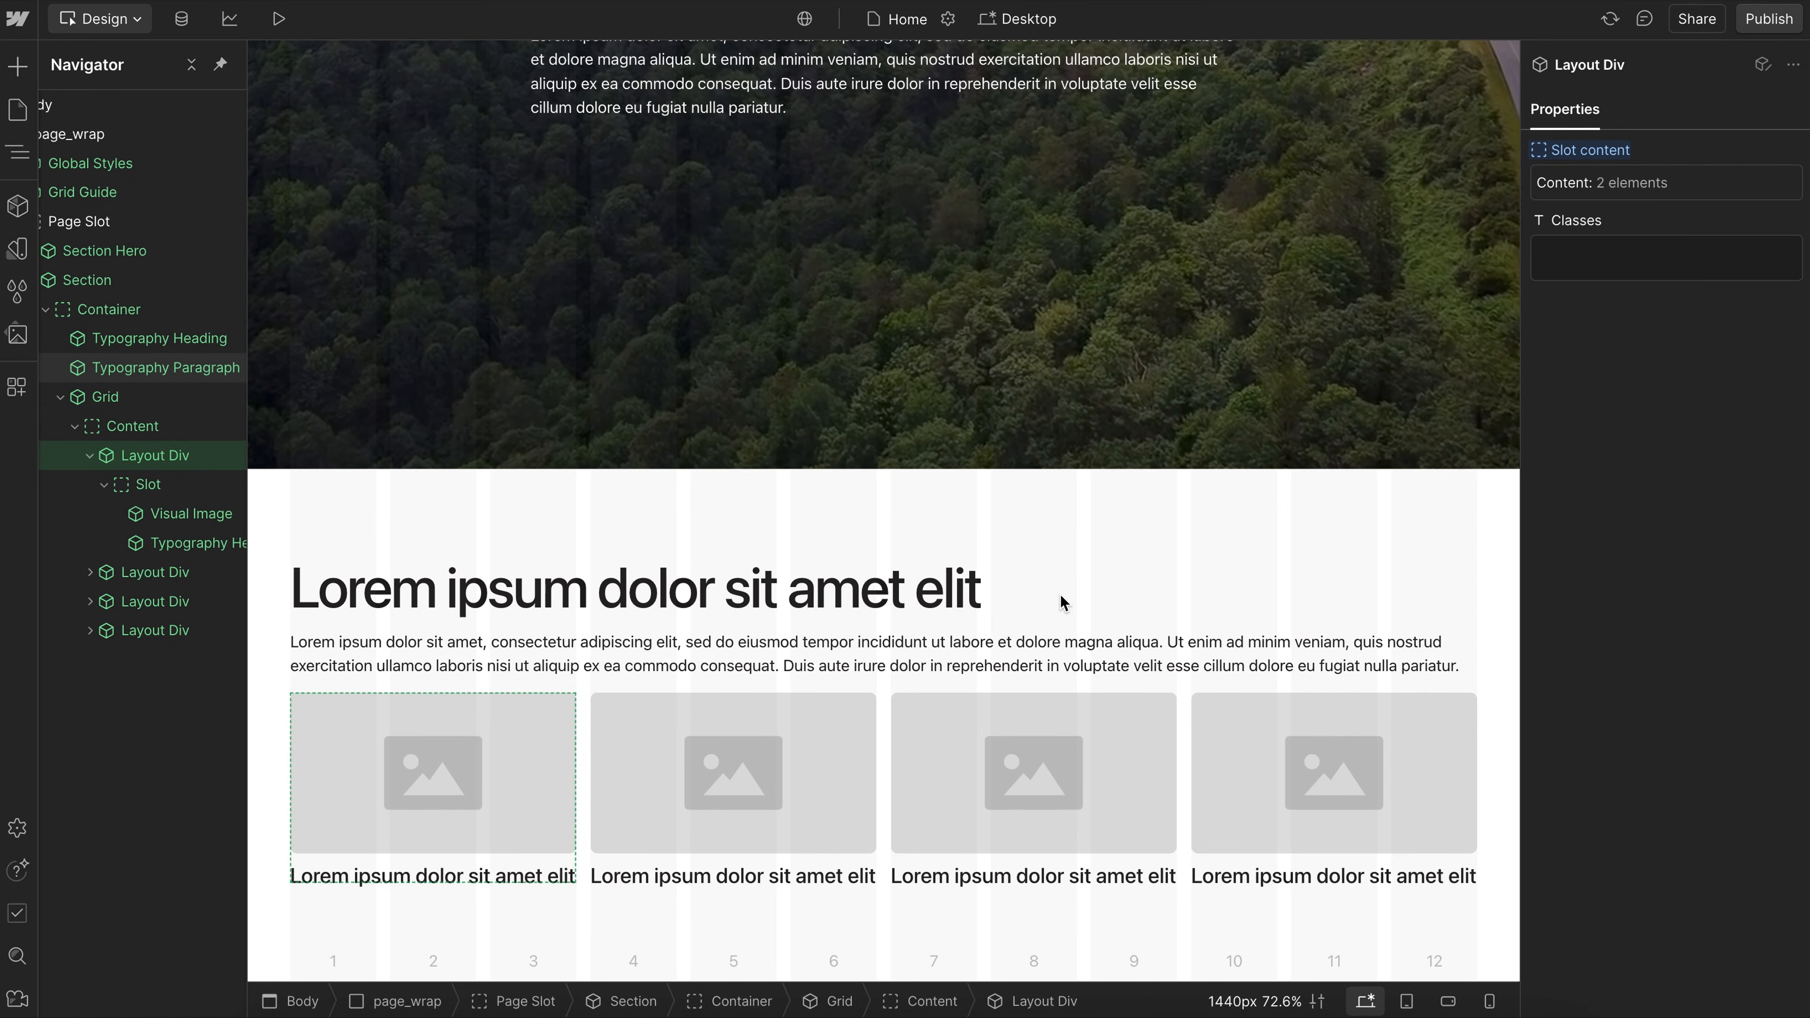
Try a fifth copy of the Layout Div card in the grid and undo it.
key(ctrl+d)
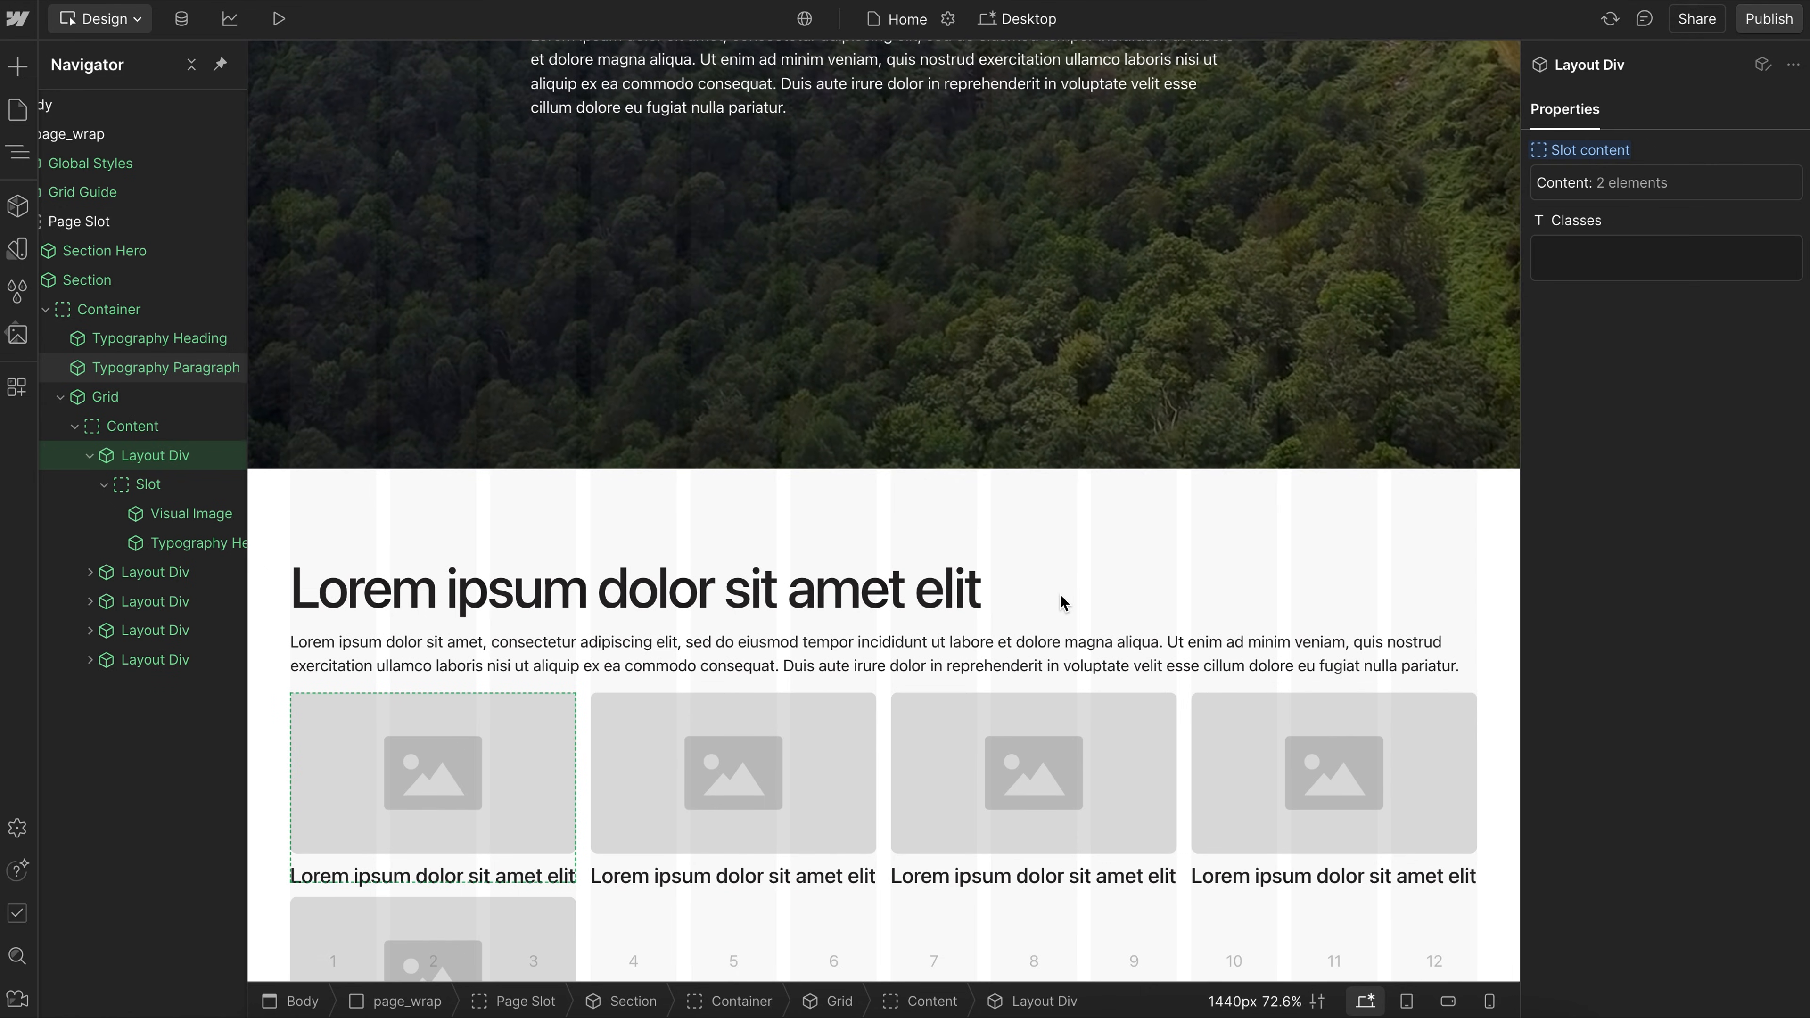
scroll(995, 655, down, 3)
key(ctrl+z)
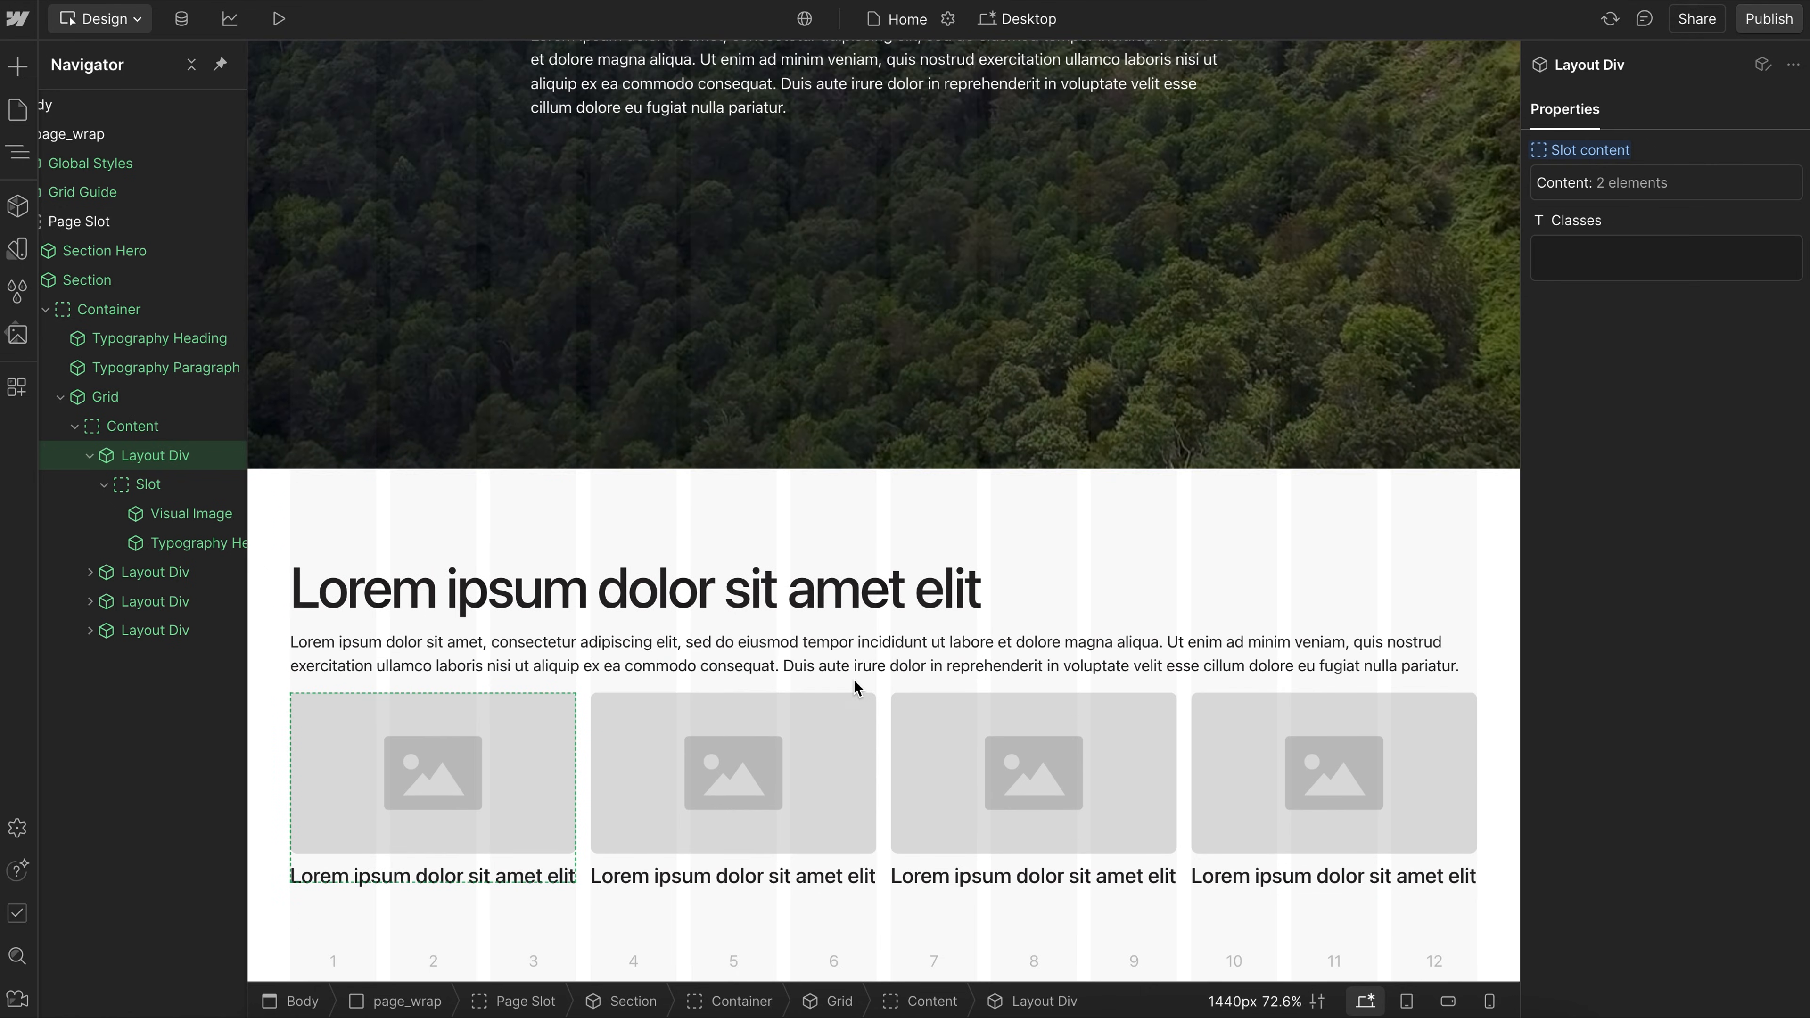
Collapse the first Layout Div and set the Grid's Column Count to 2.
click(90, 456)
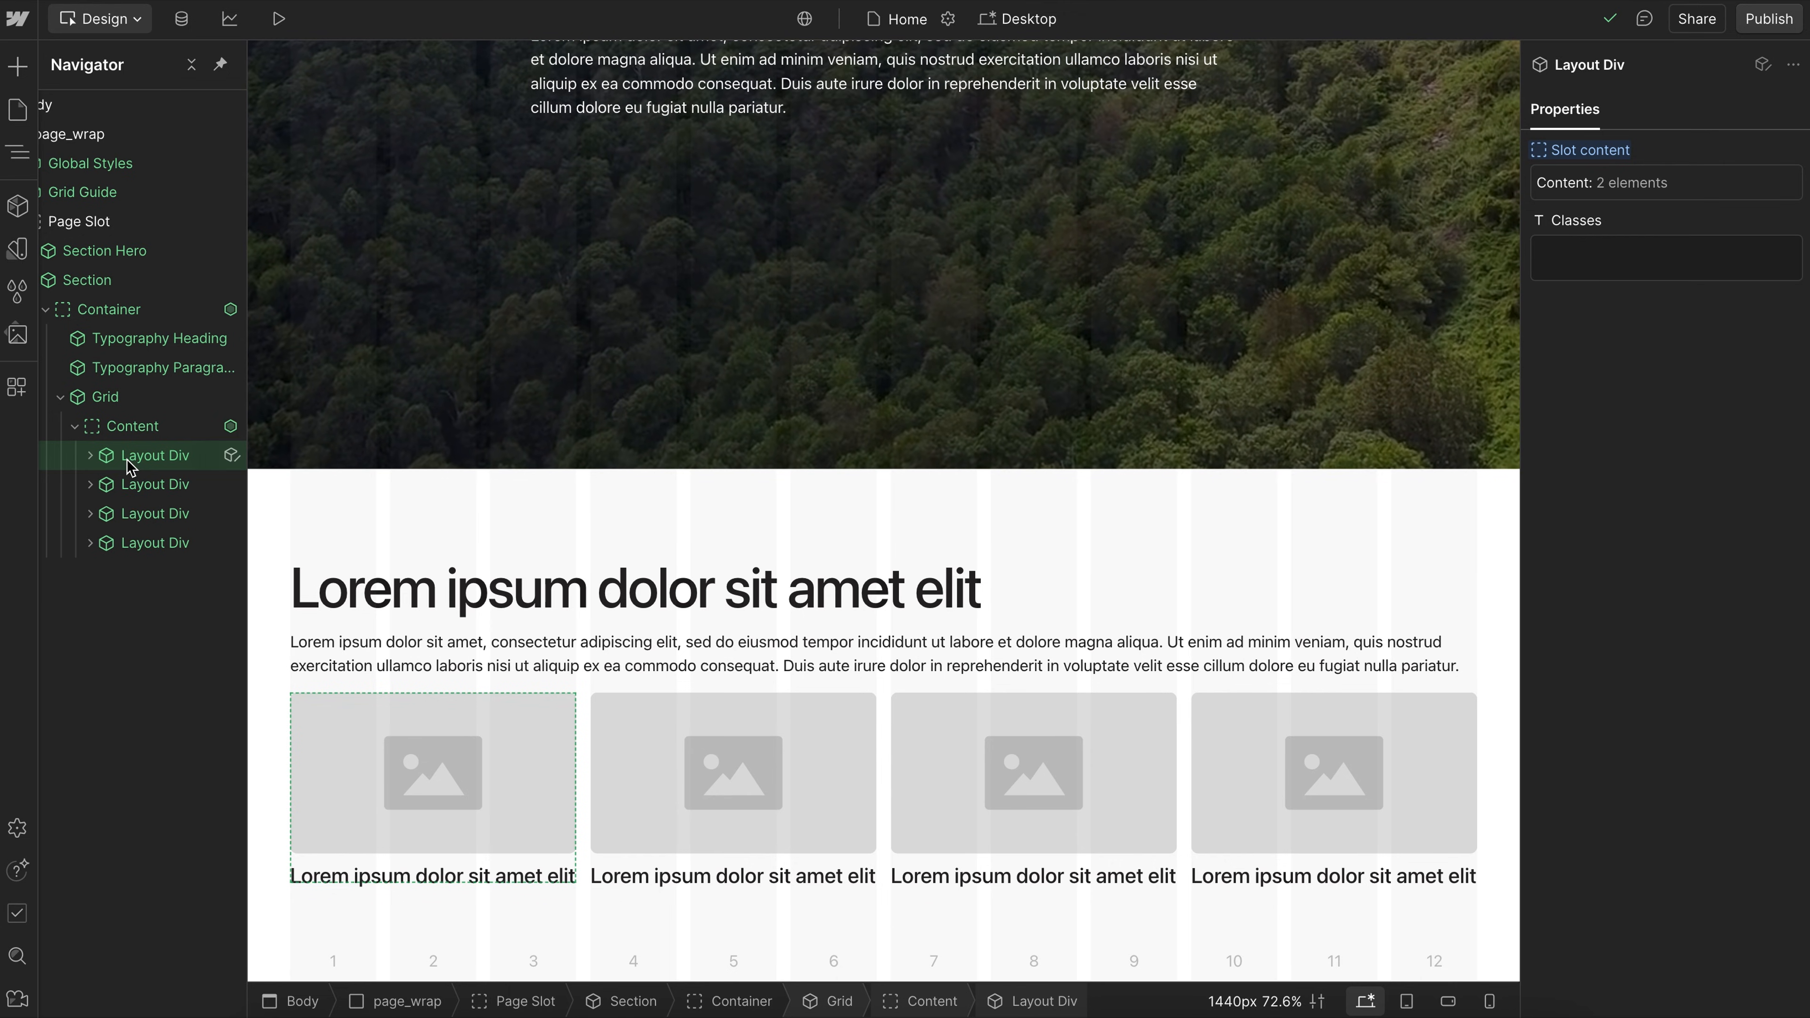
click(127, 402)
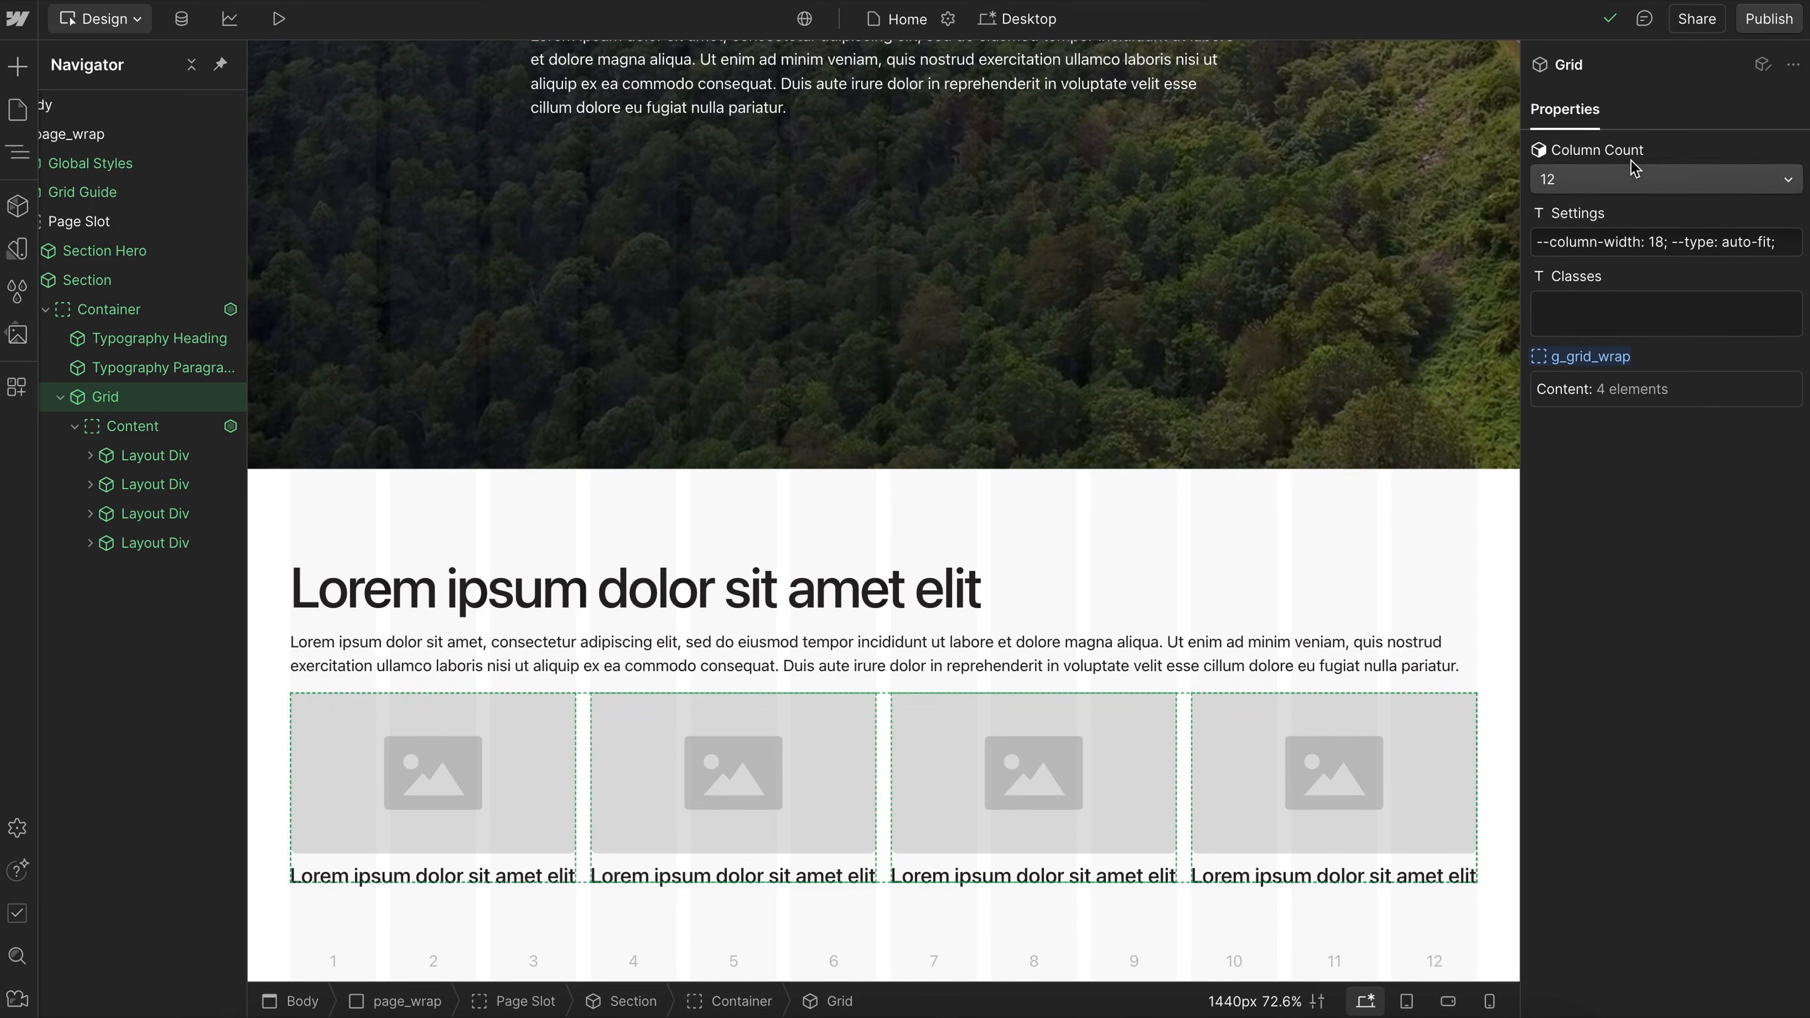
click(1623, 176)
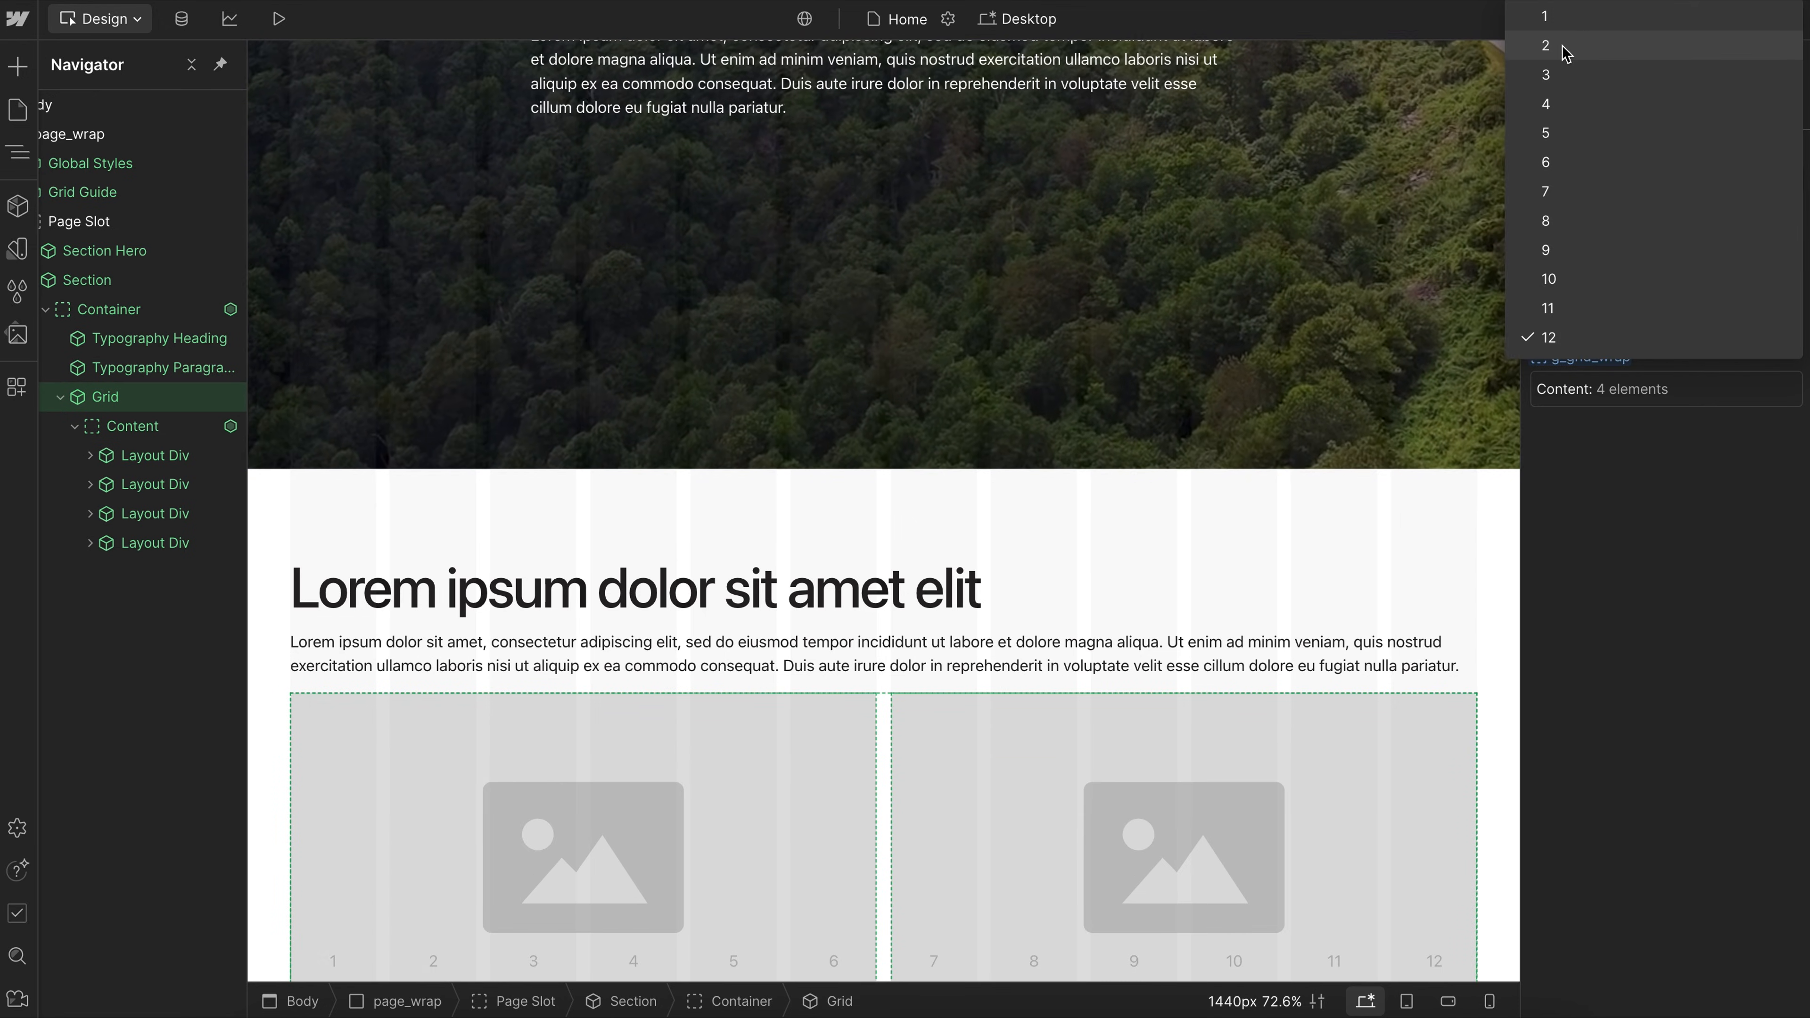
click(1562, 46)
scroll(1175, 623, down, 1)
scroll(1175, 623, down, 5)
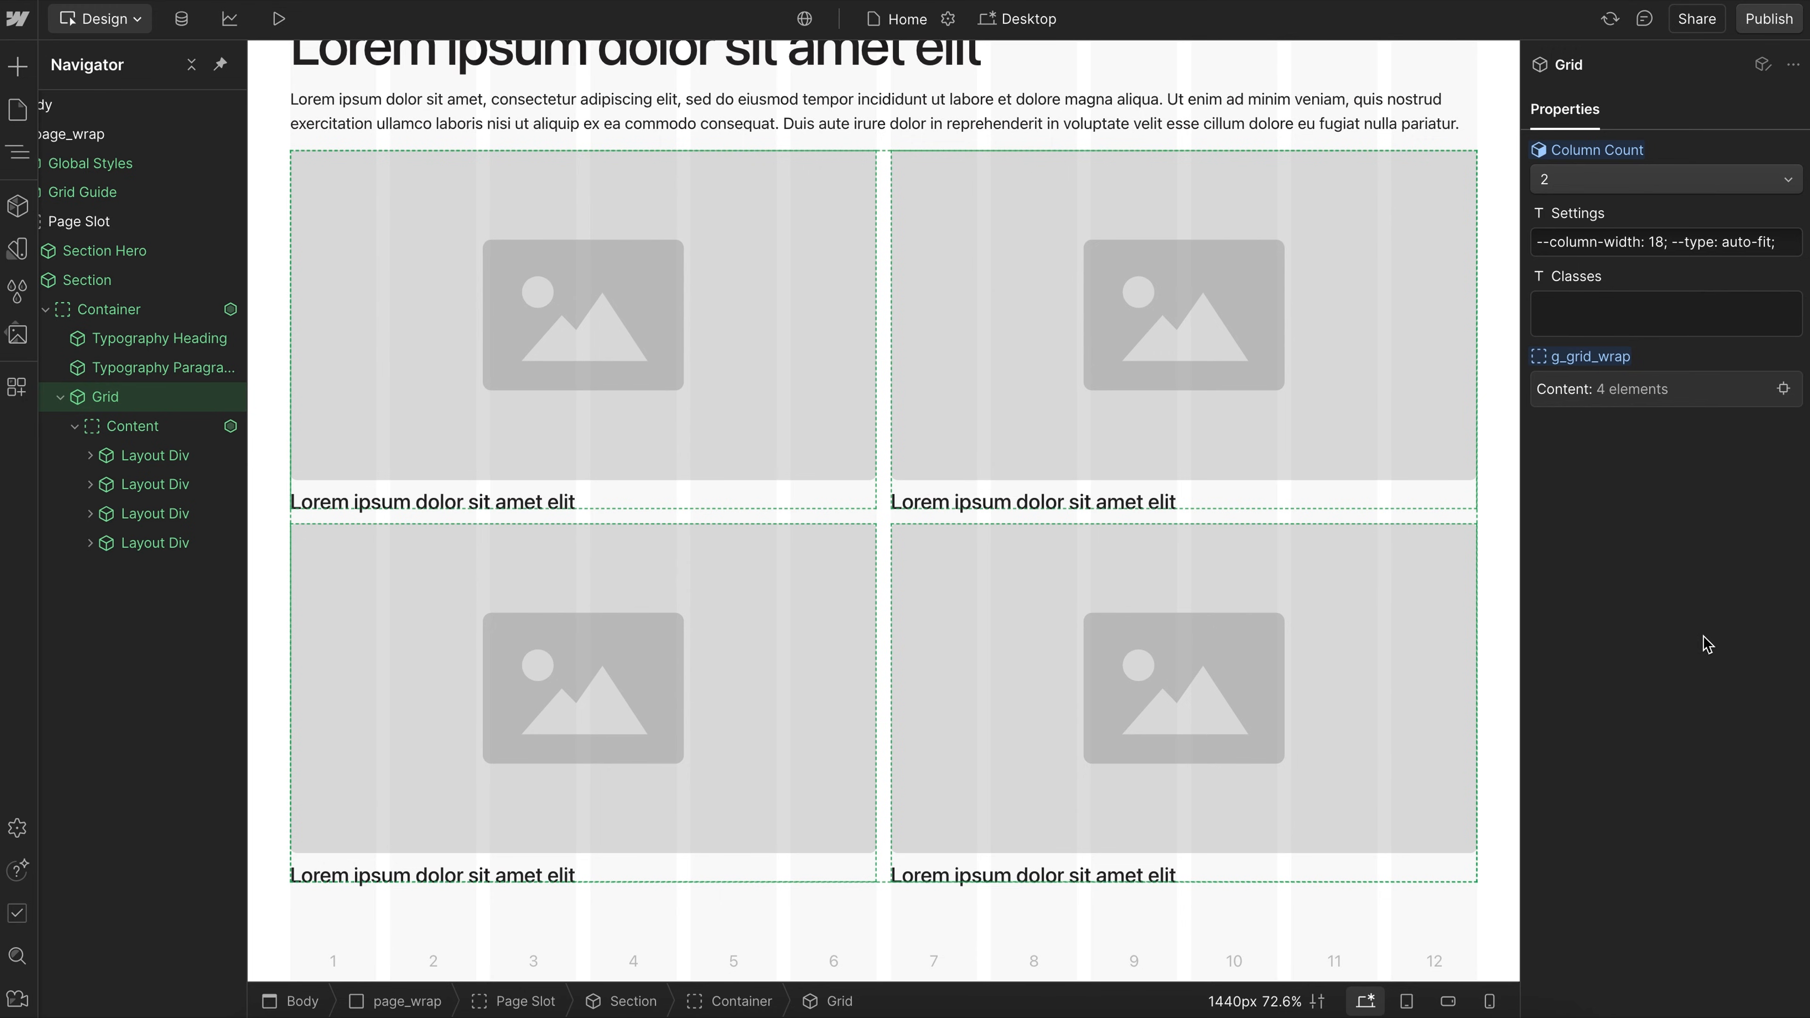
Add the class u-gap-row-6 to the Grid to widen the spacing between its rows.
click(1630, 309)
text(ro)
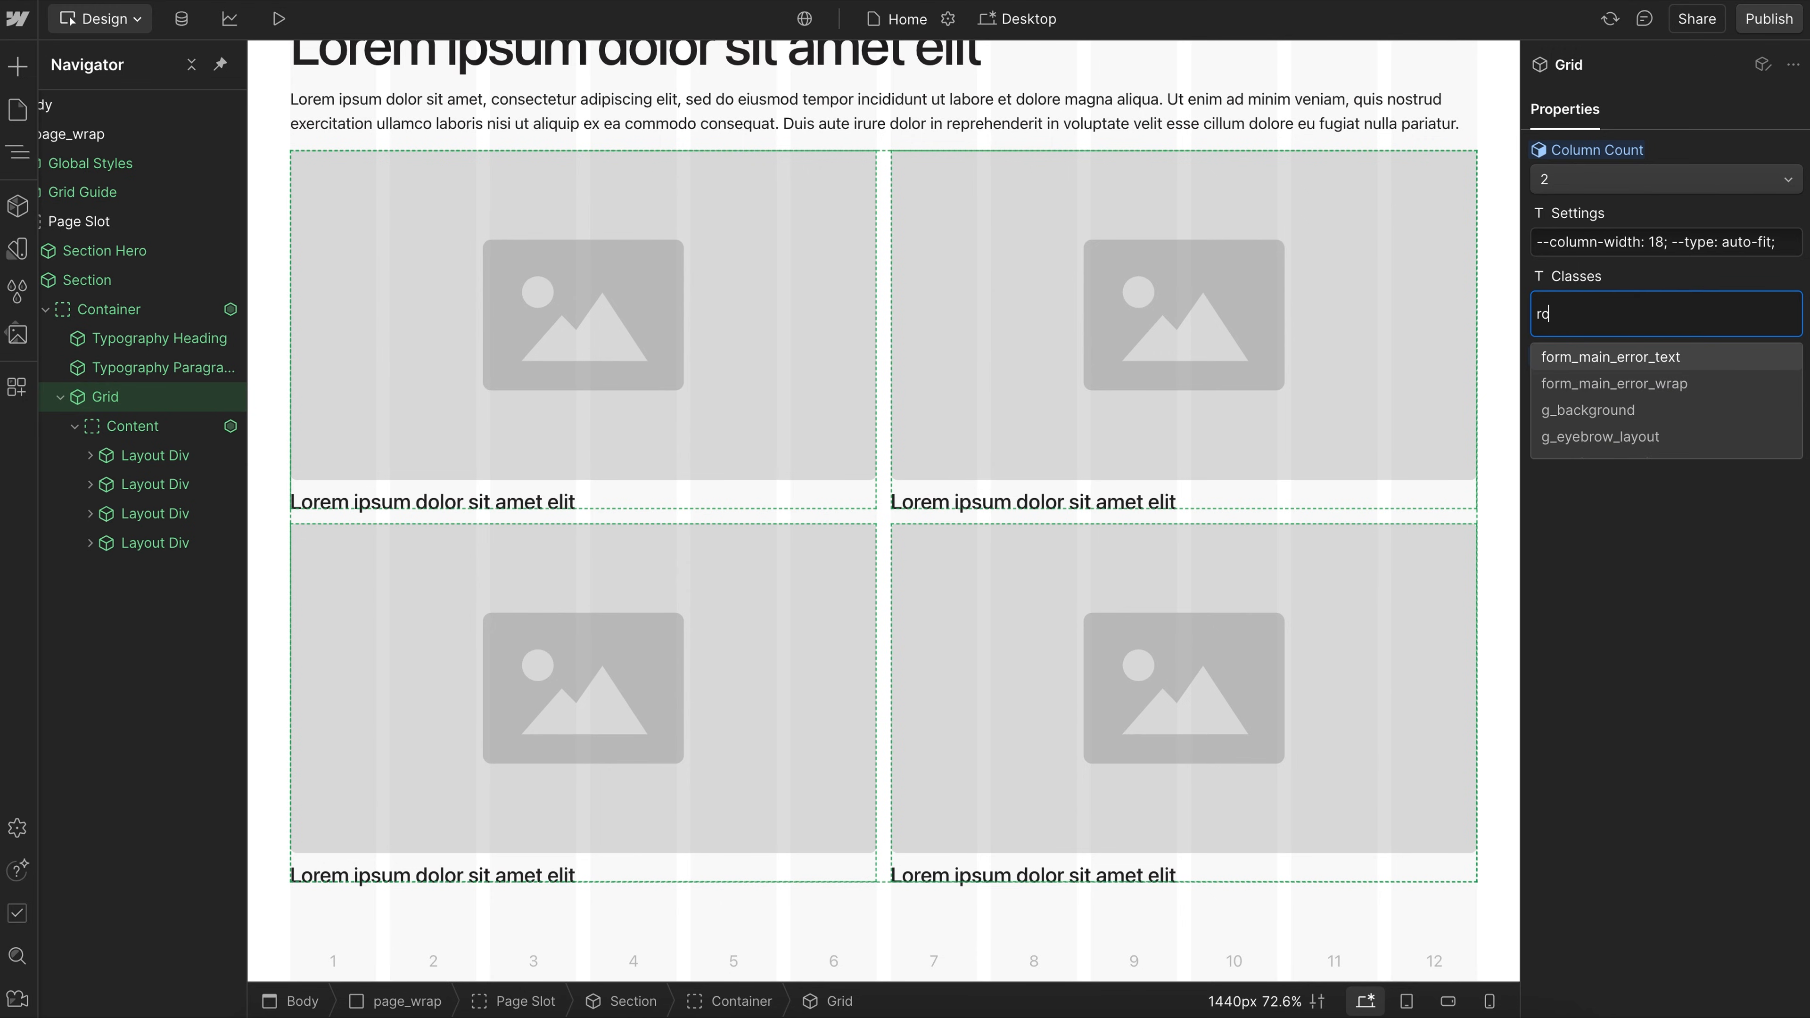
text(w-g)
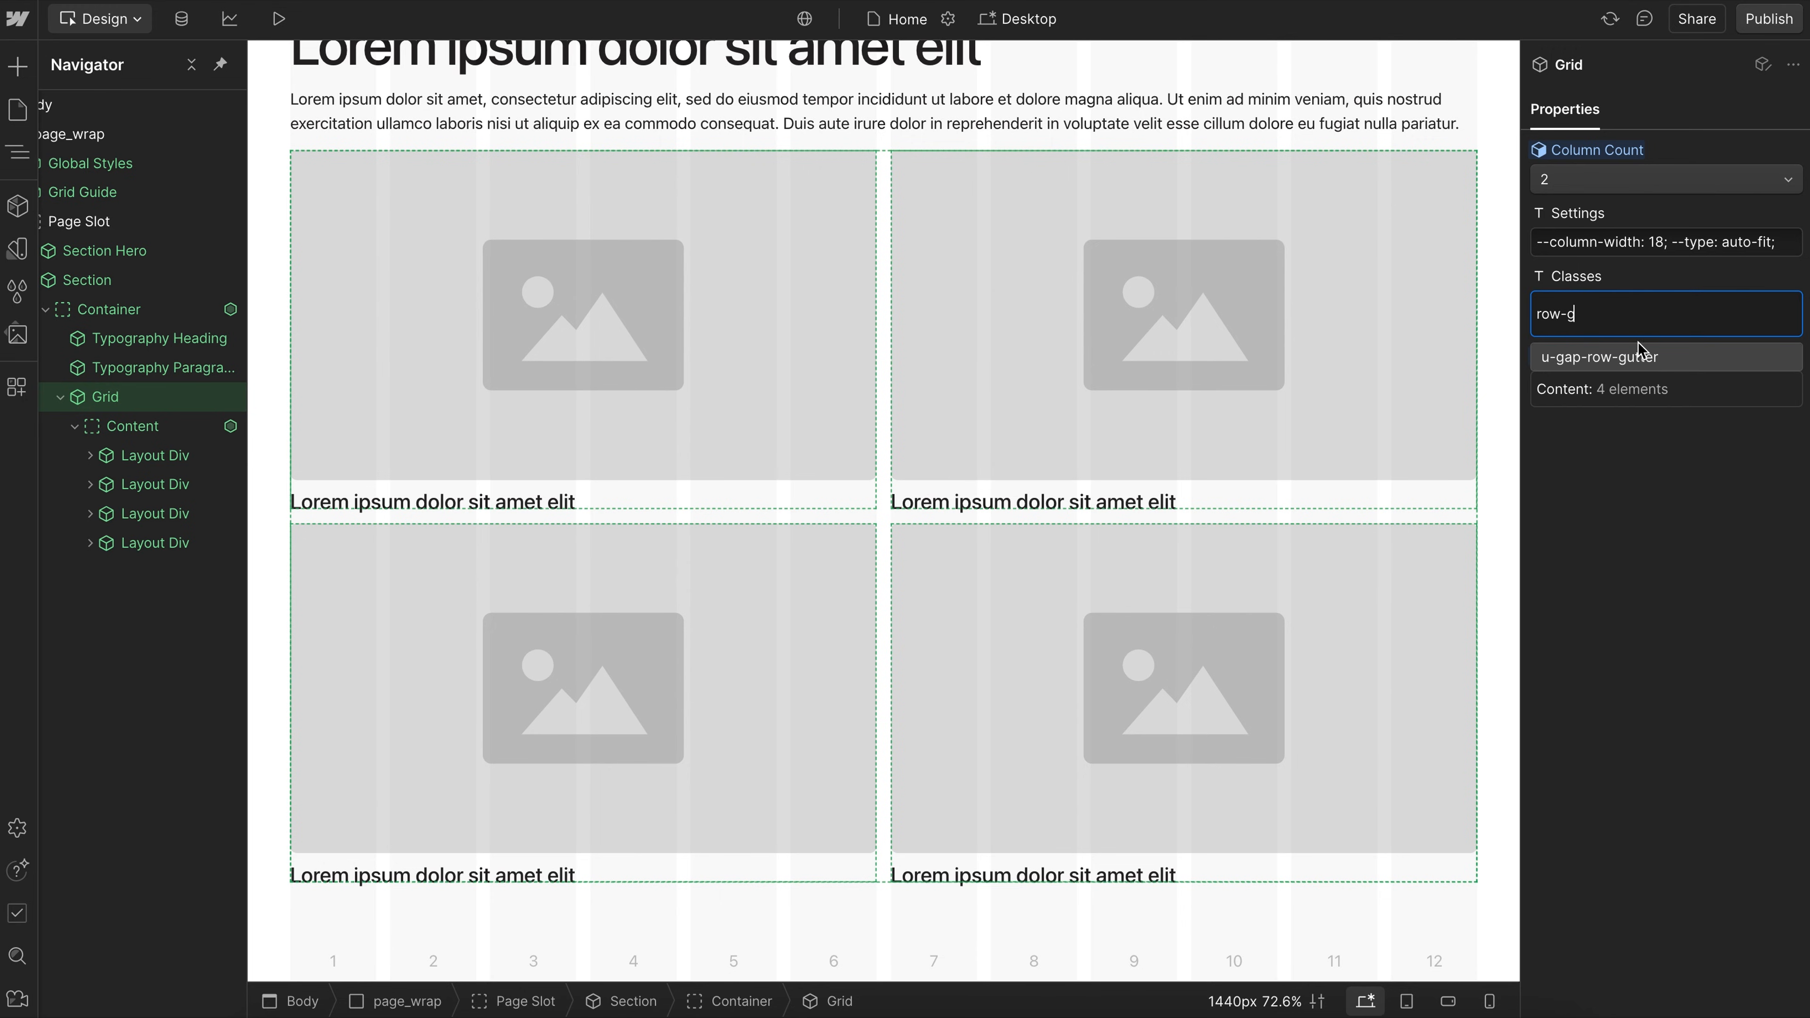
key(BackSpace)
key(BackSpace)
key(BackSpace)
key(BackSpace)
key(BackSpace)
text(gap-row)
scroll(1651, 399, down, 3)
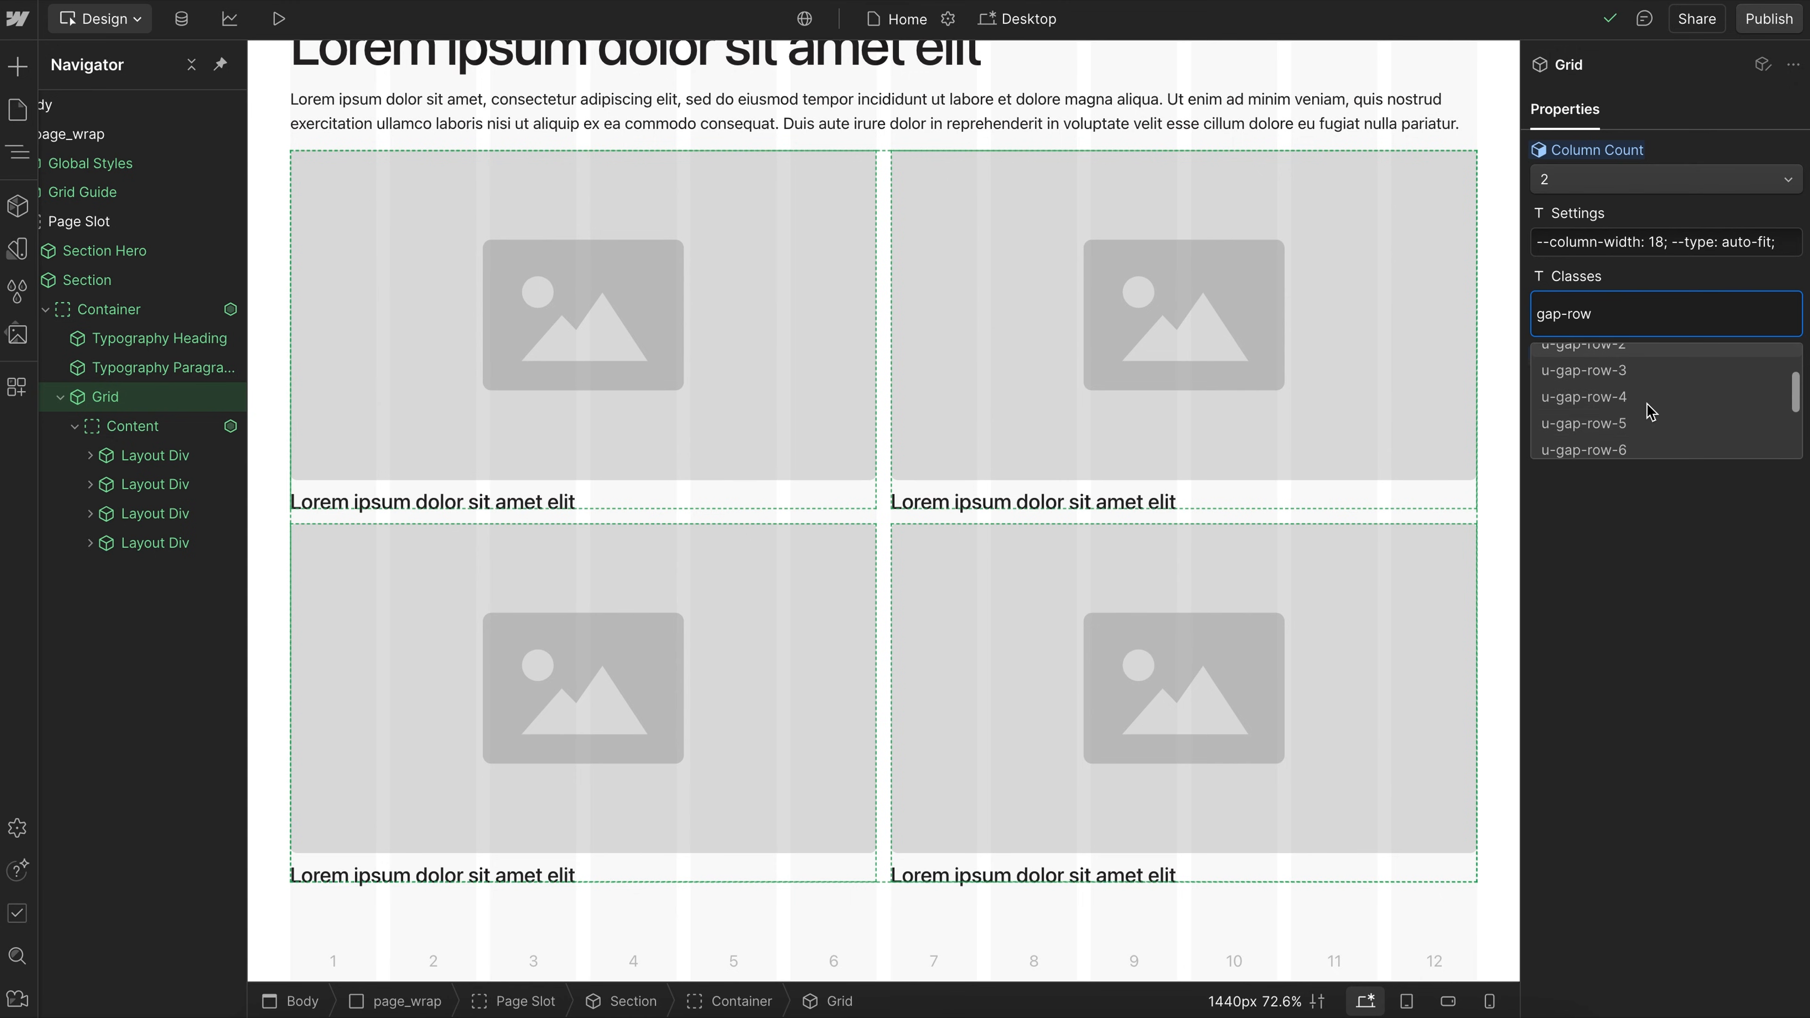
click(1633, 448)
click(1619, 673)
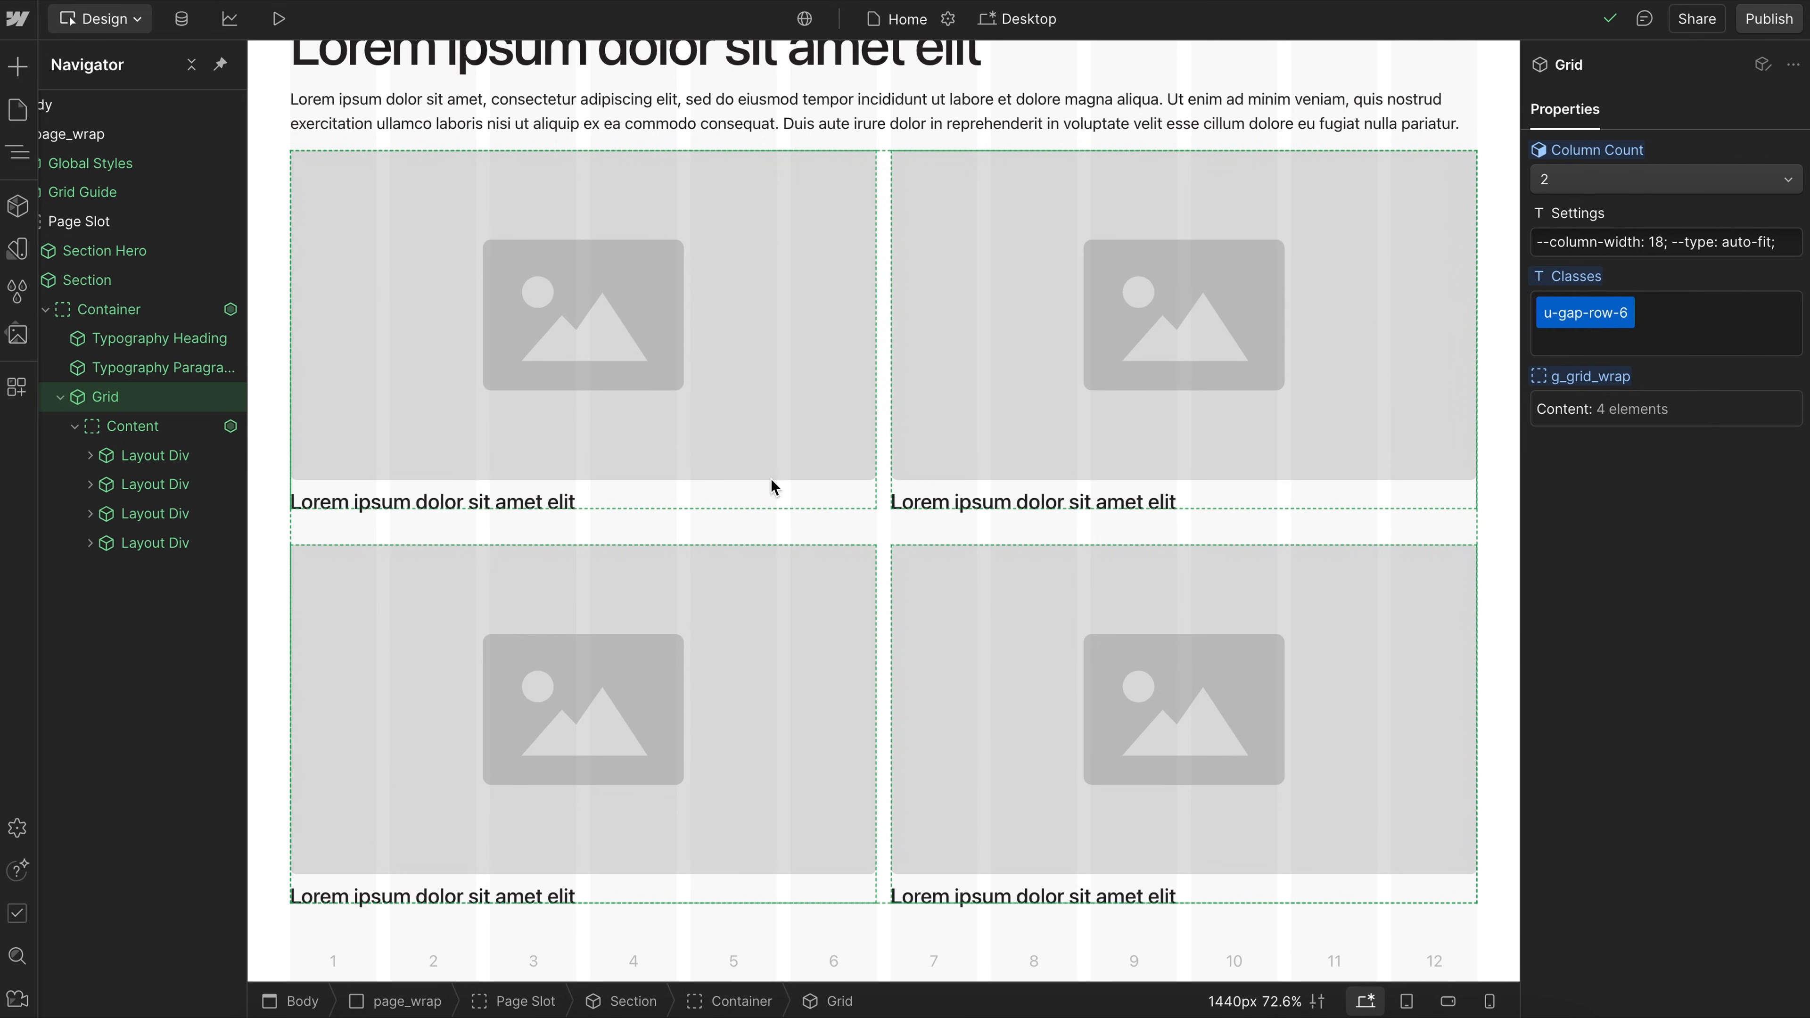
Delete the last Layout Div card from the grid.
click(136, 542)
key(Delete)
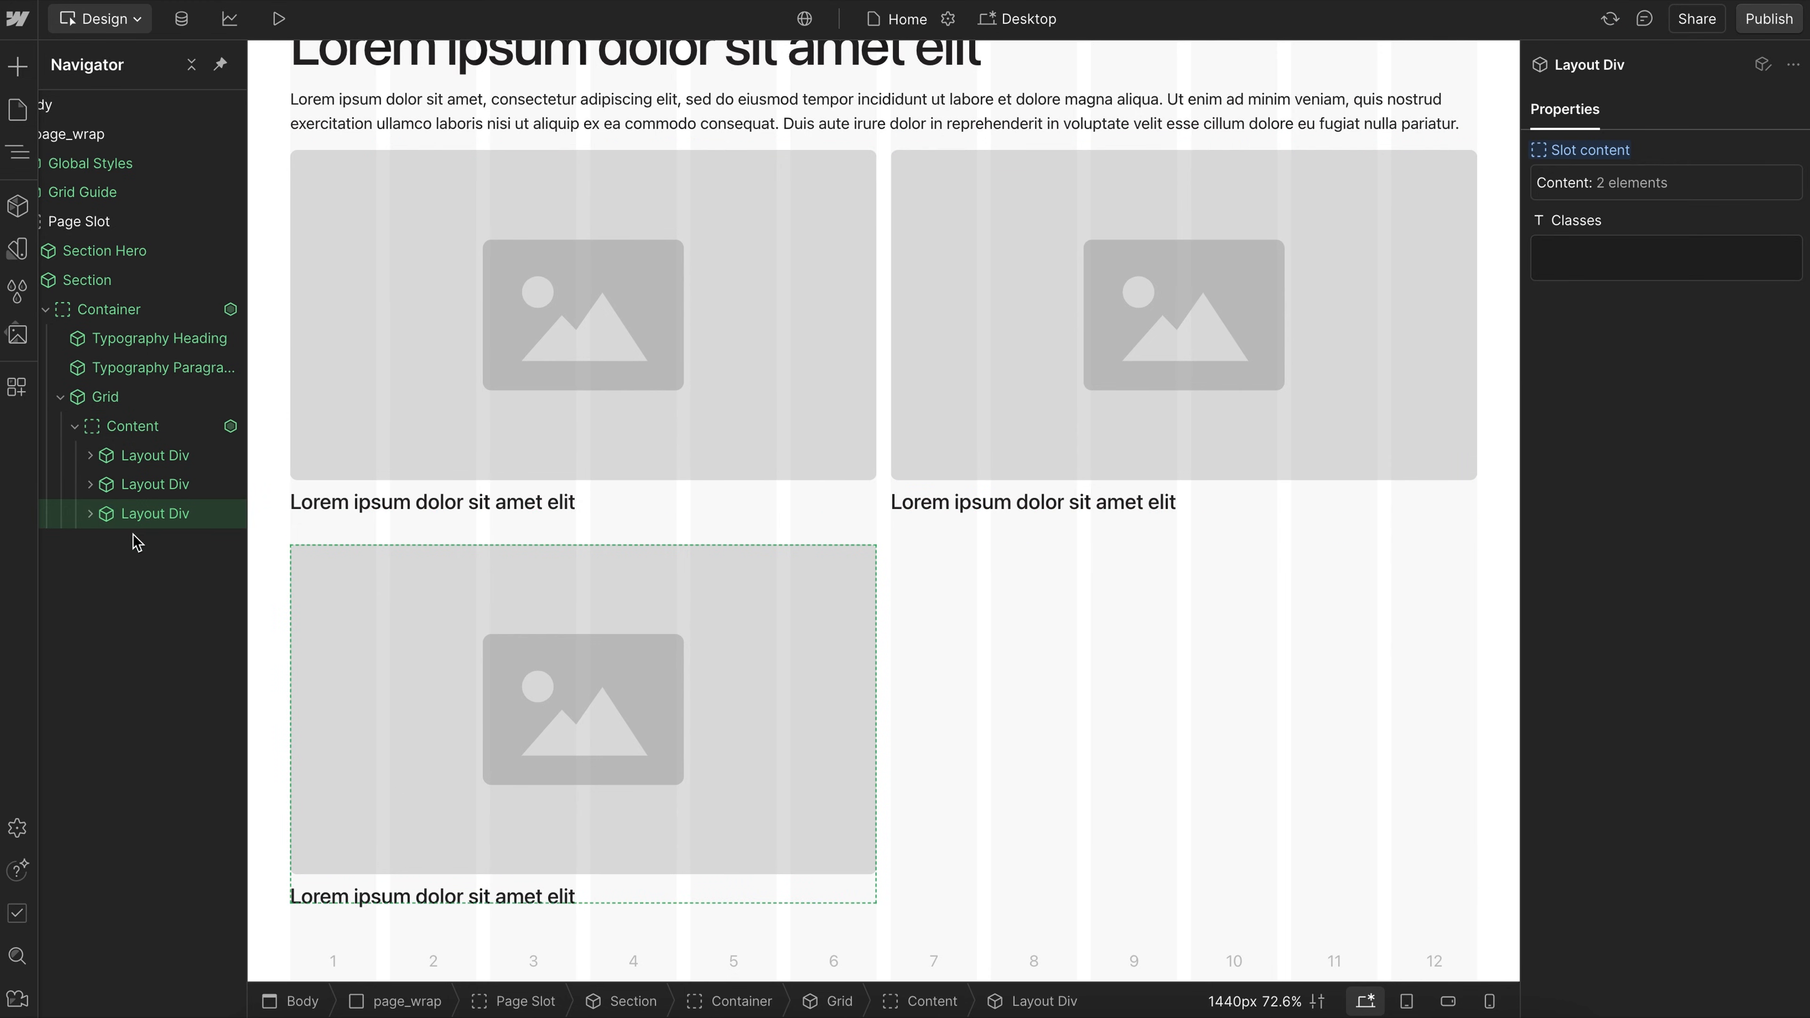
Delete the last two Layout Div cards and set the type in the Grid's settings to auto-fill.
key(Delete)
key(Delete)
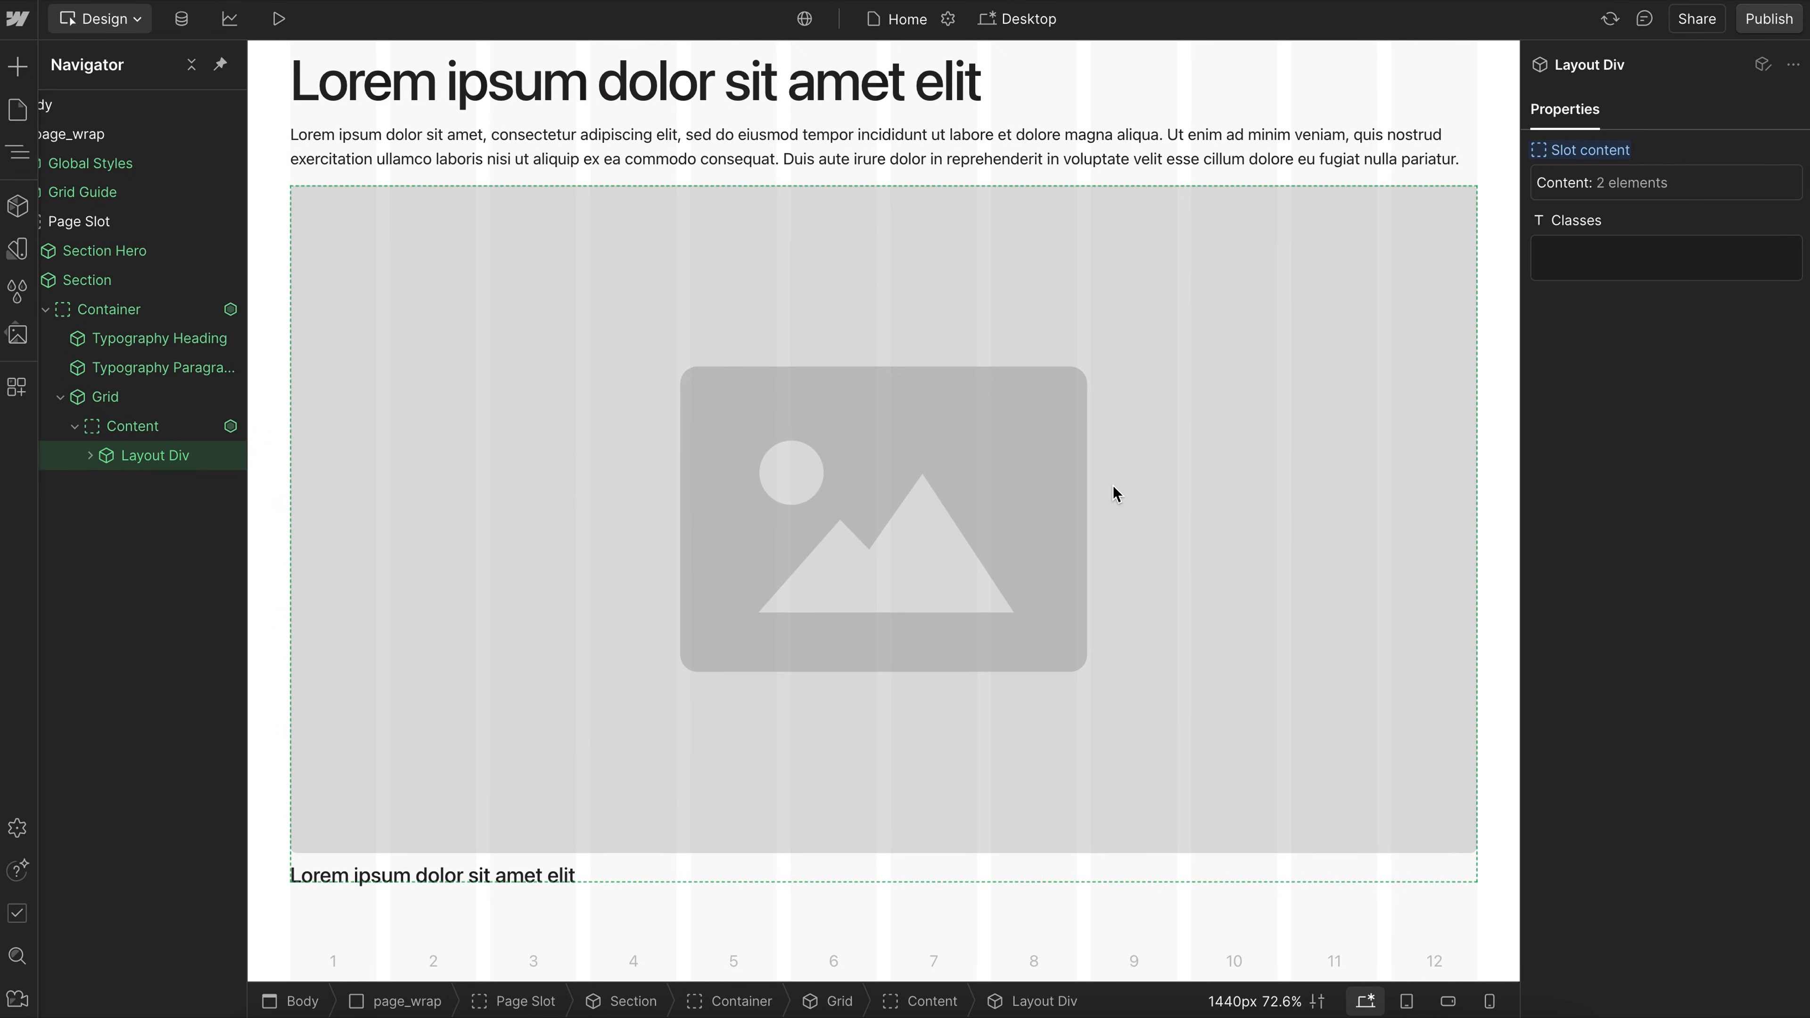
click(127, 403)
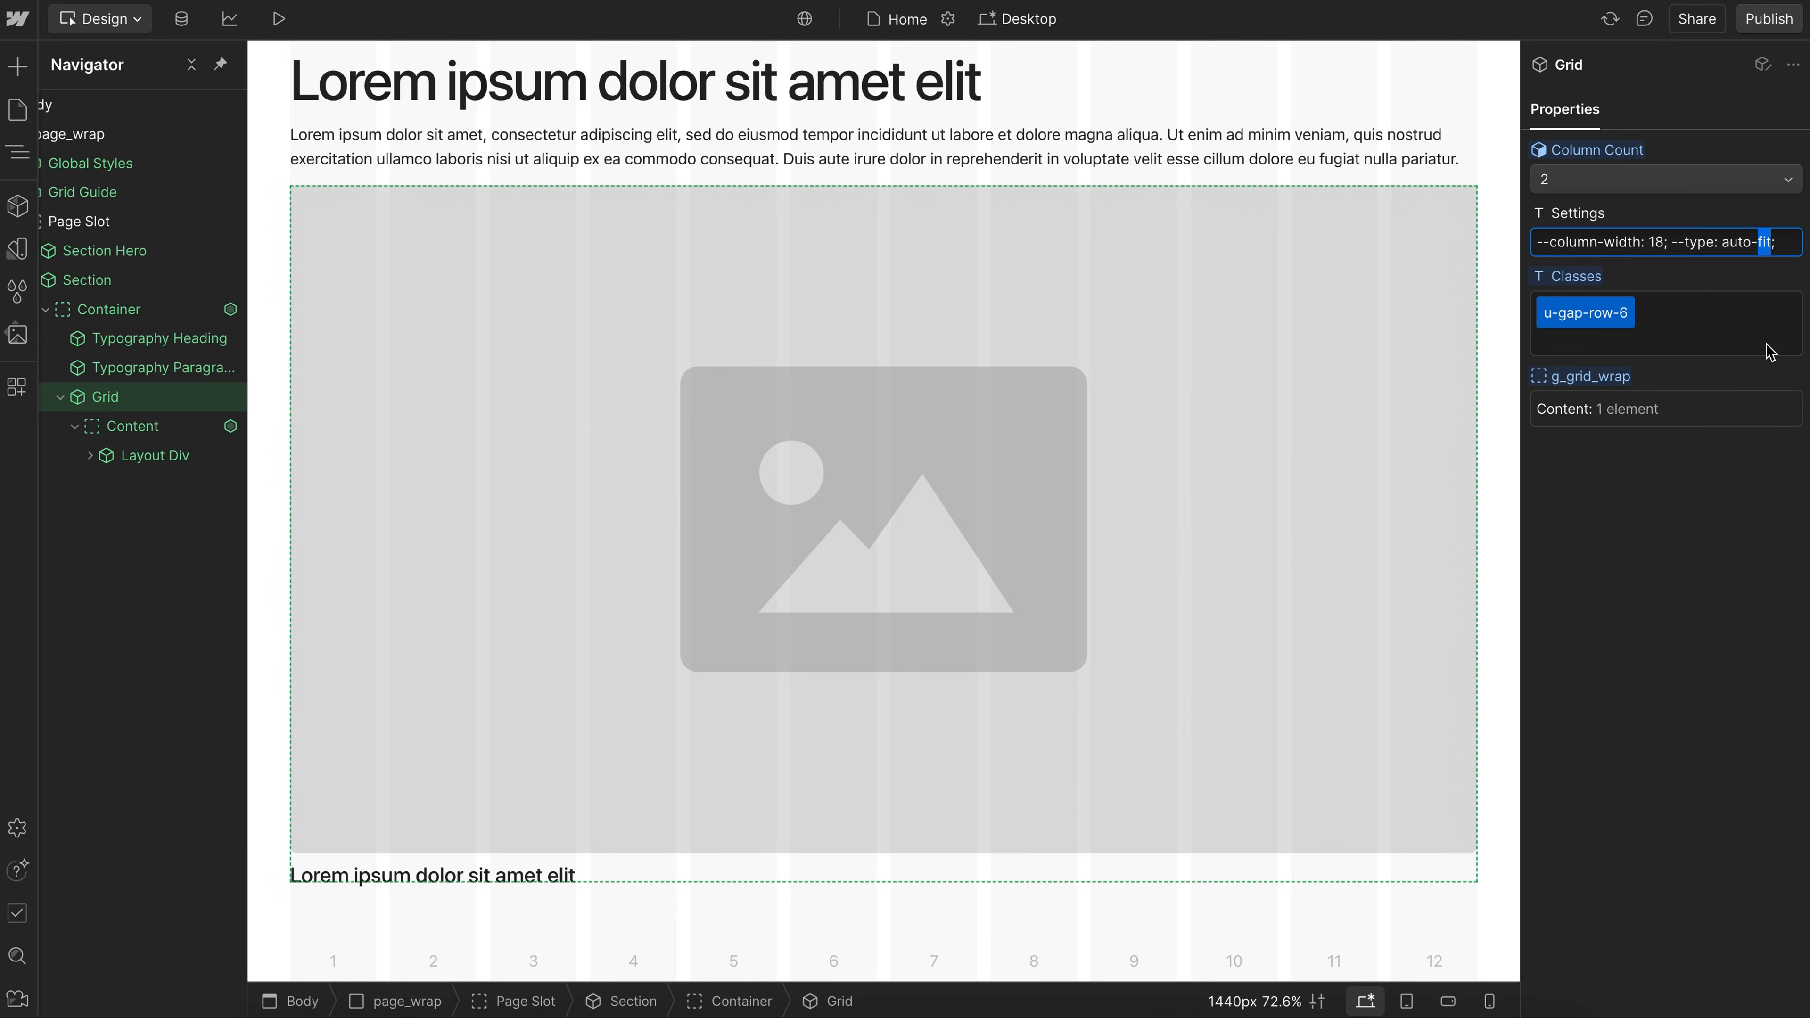
text(ll)
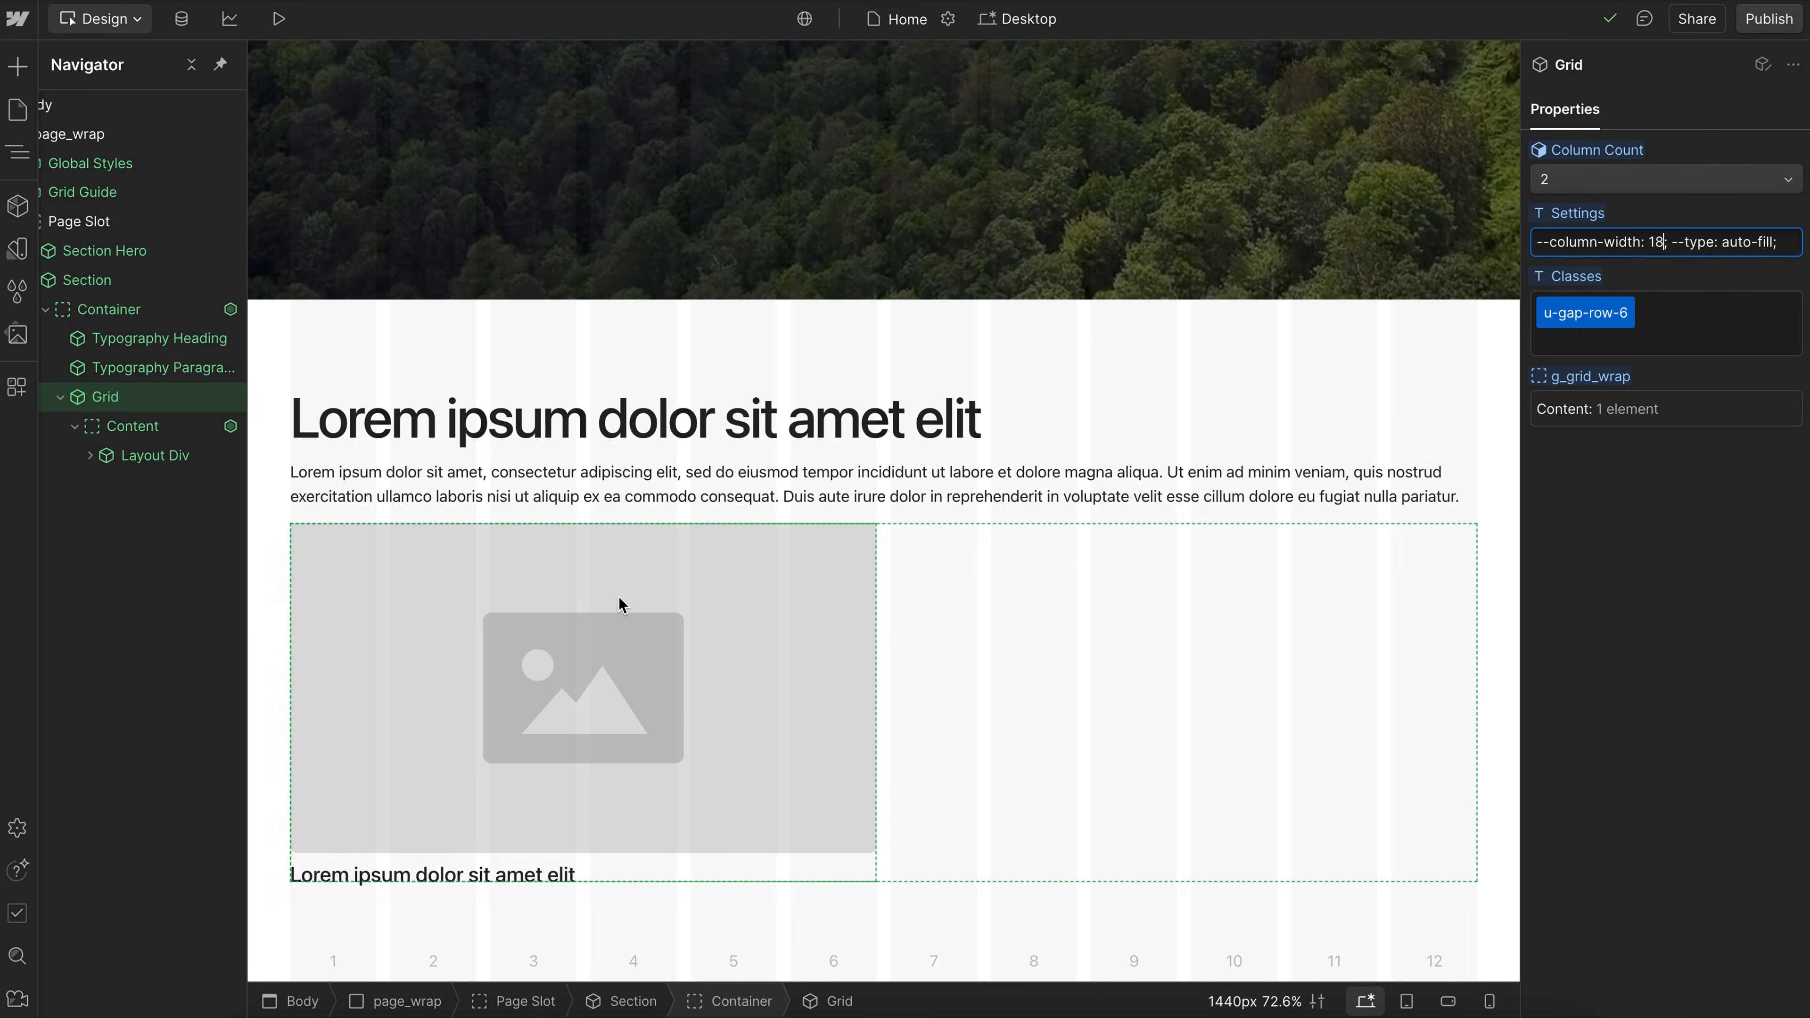
Expand the remaining Layout Div card and add the class u-position-relative to it.
click(89, 455)
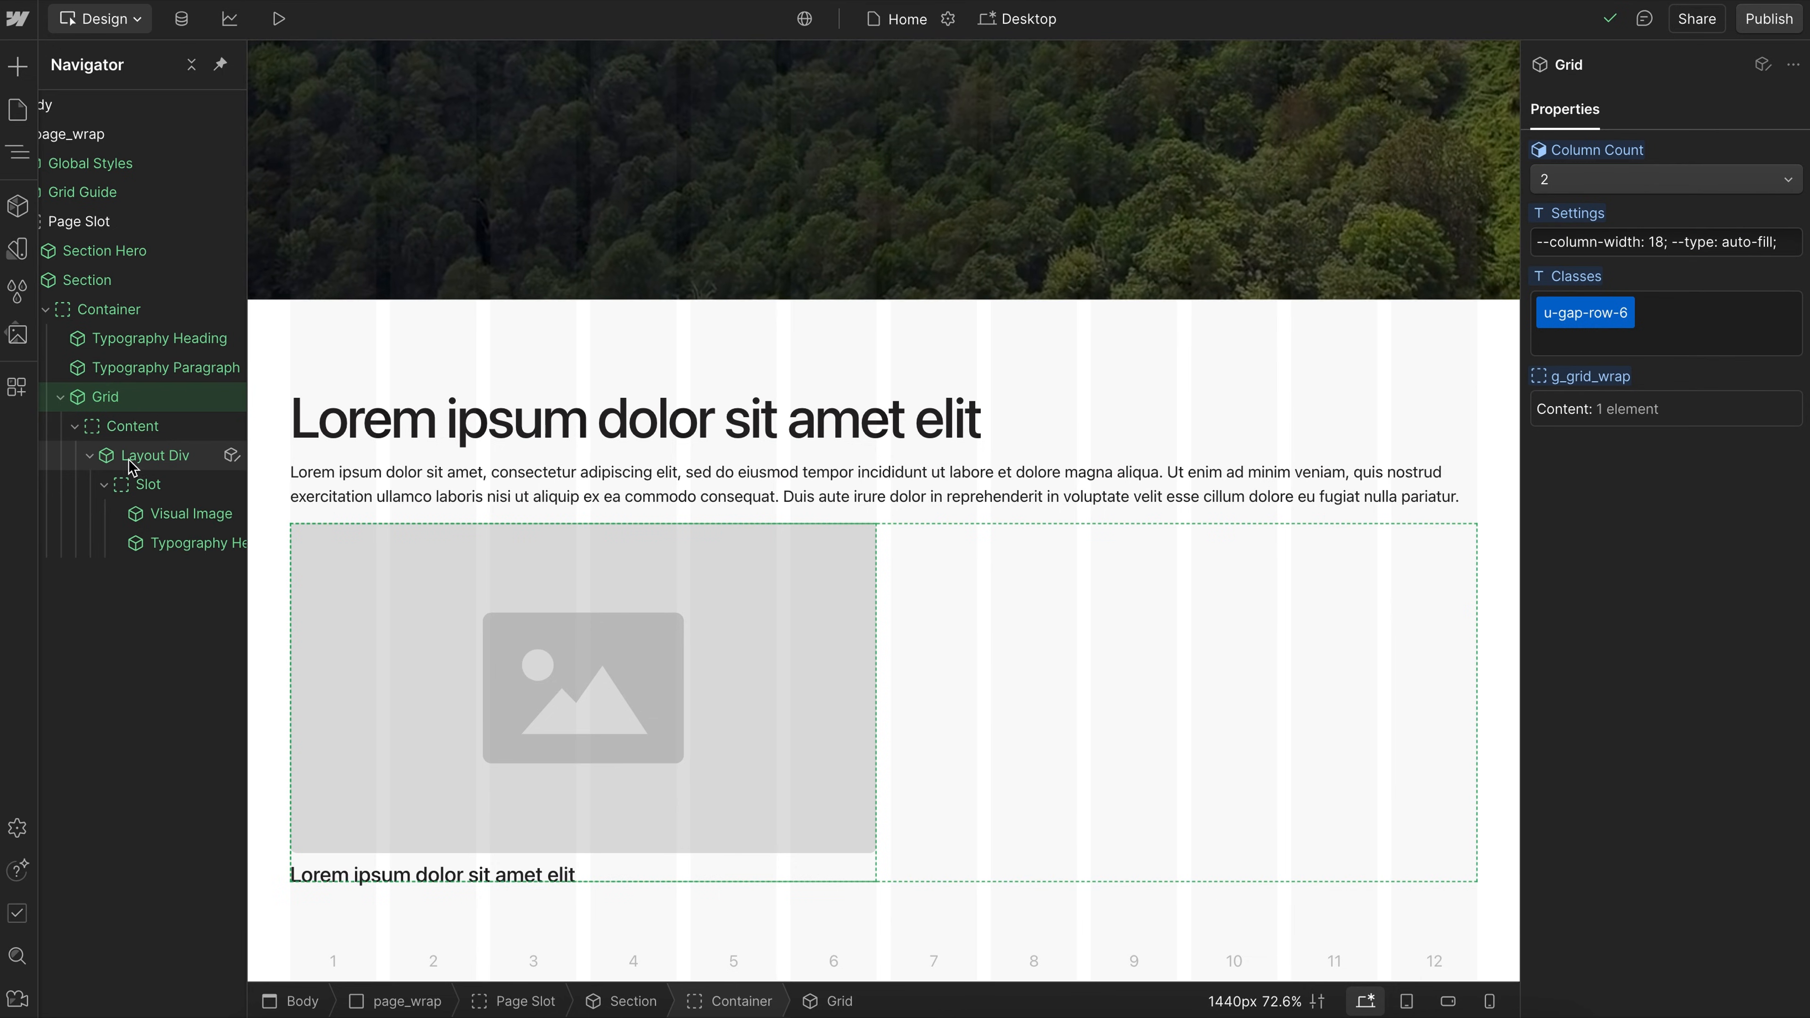
click(151, 456)
click(1634, 260)
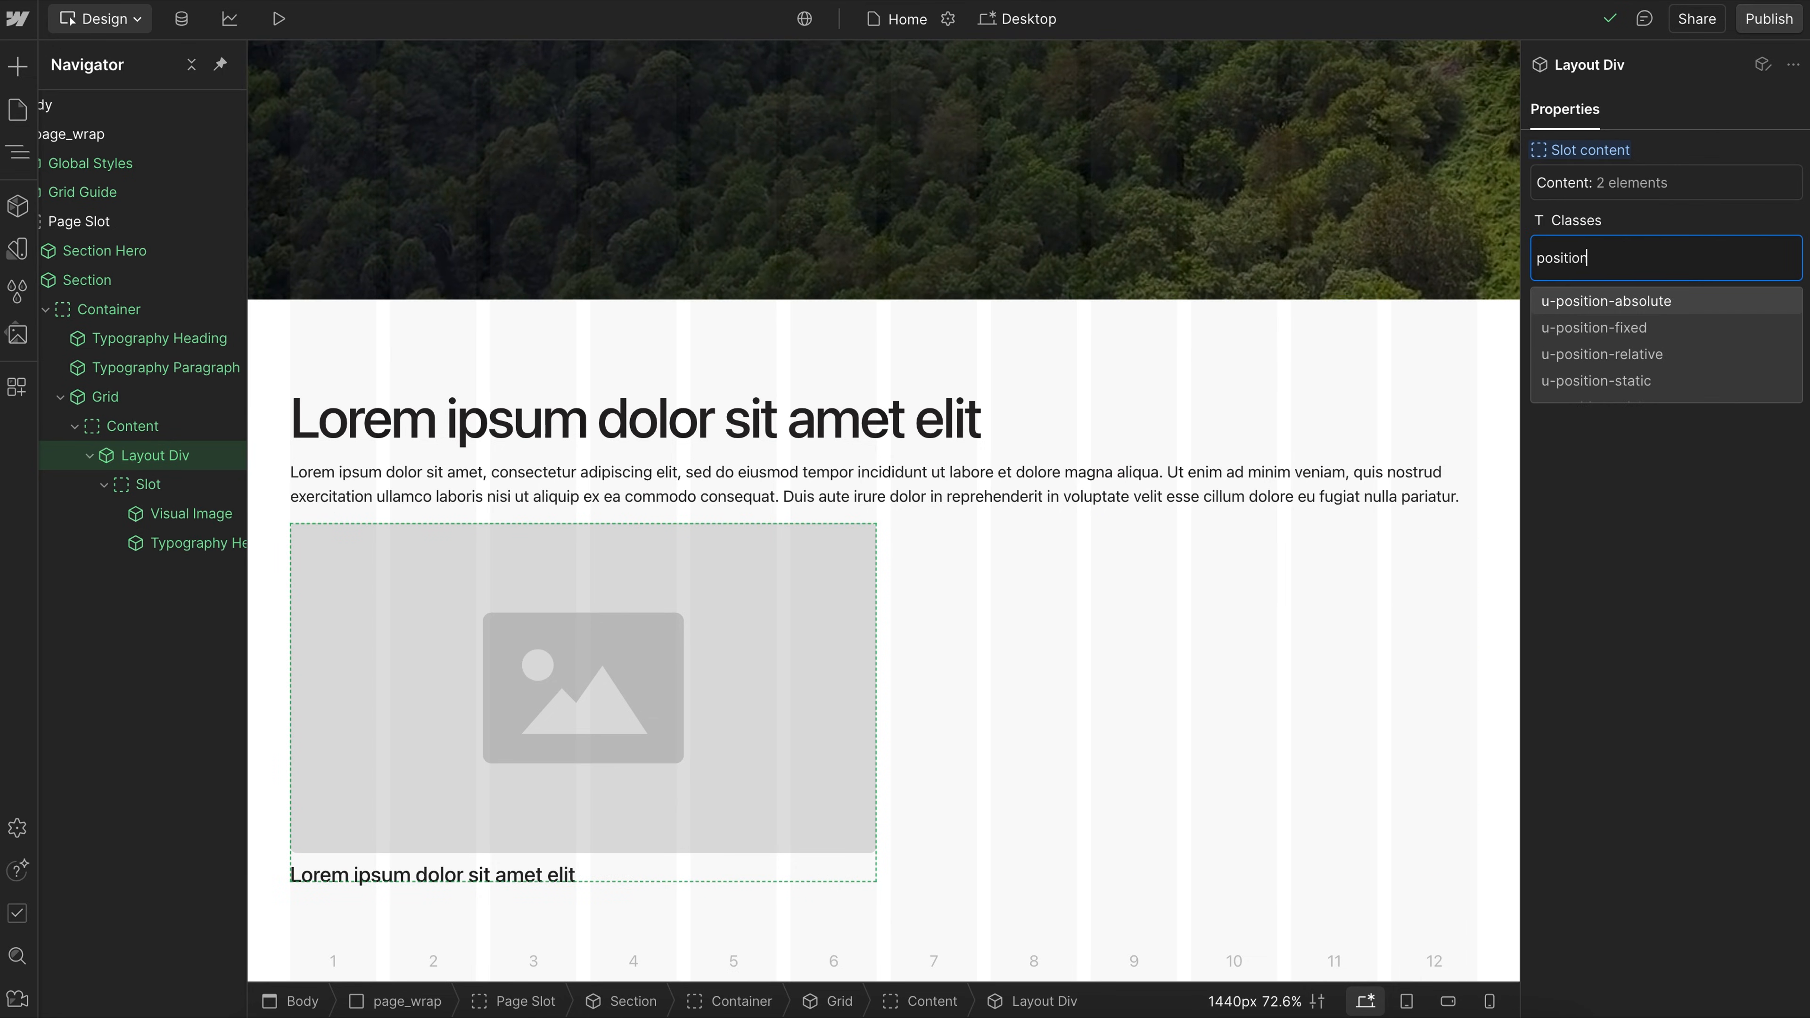
click(1638, 354)
Add a Clickable component to the Layout Div's slot and set its text to "Learn More".
click(198, 489)
key(ctrl+e)
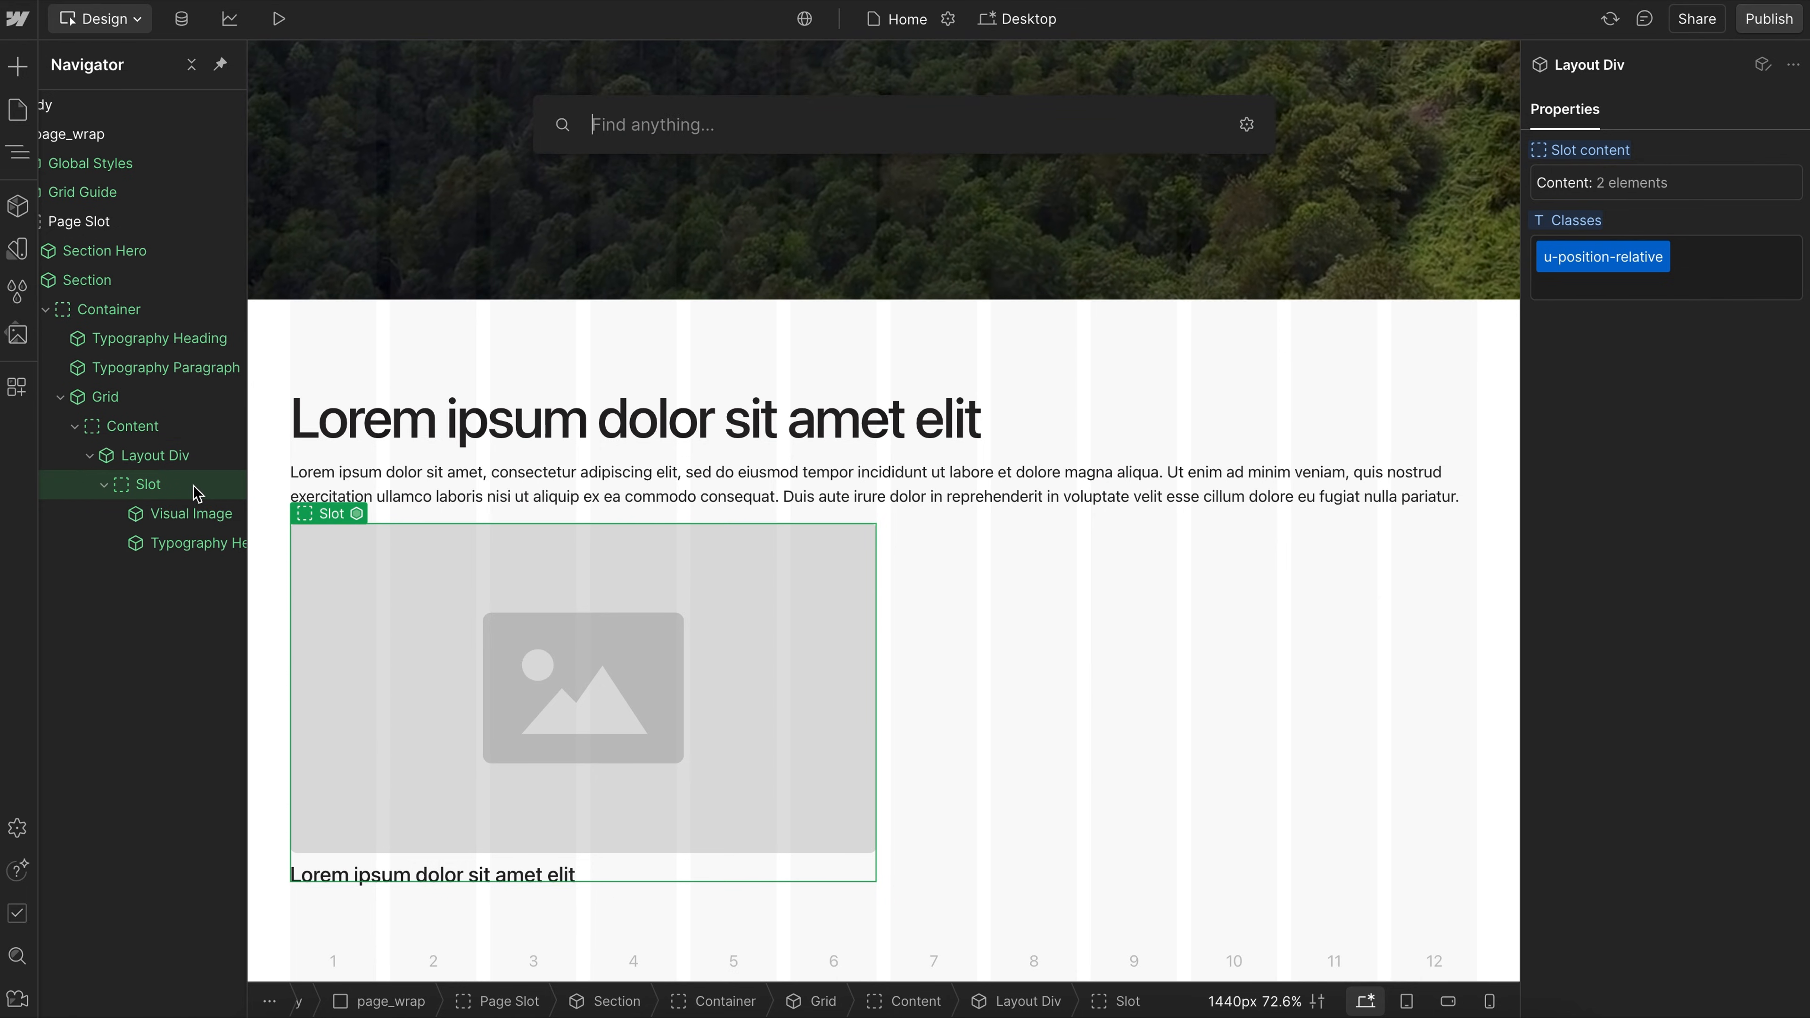
click(620, 244)
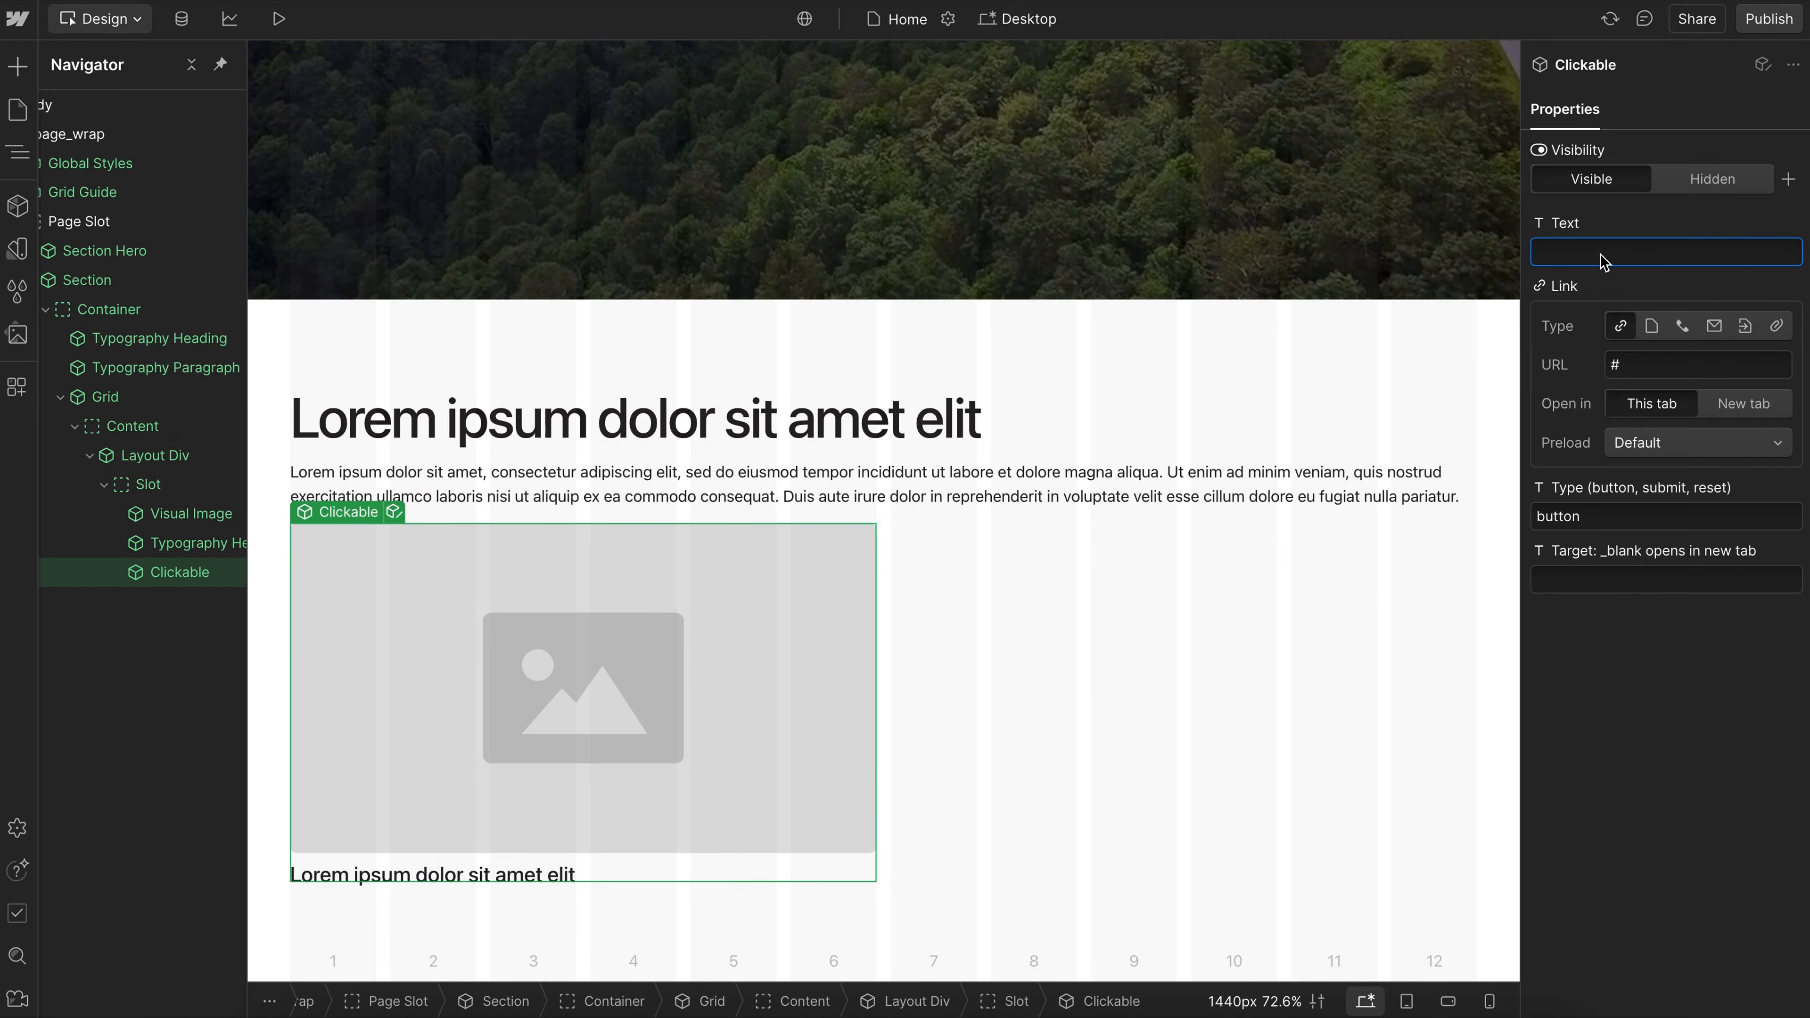
text(Learn More)
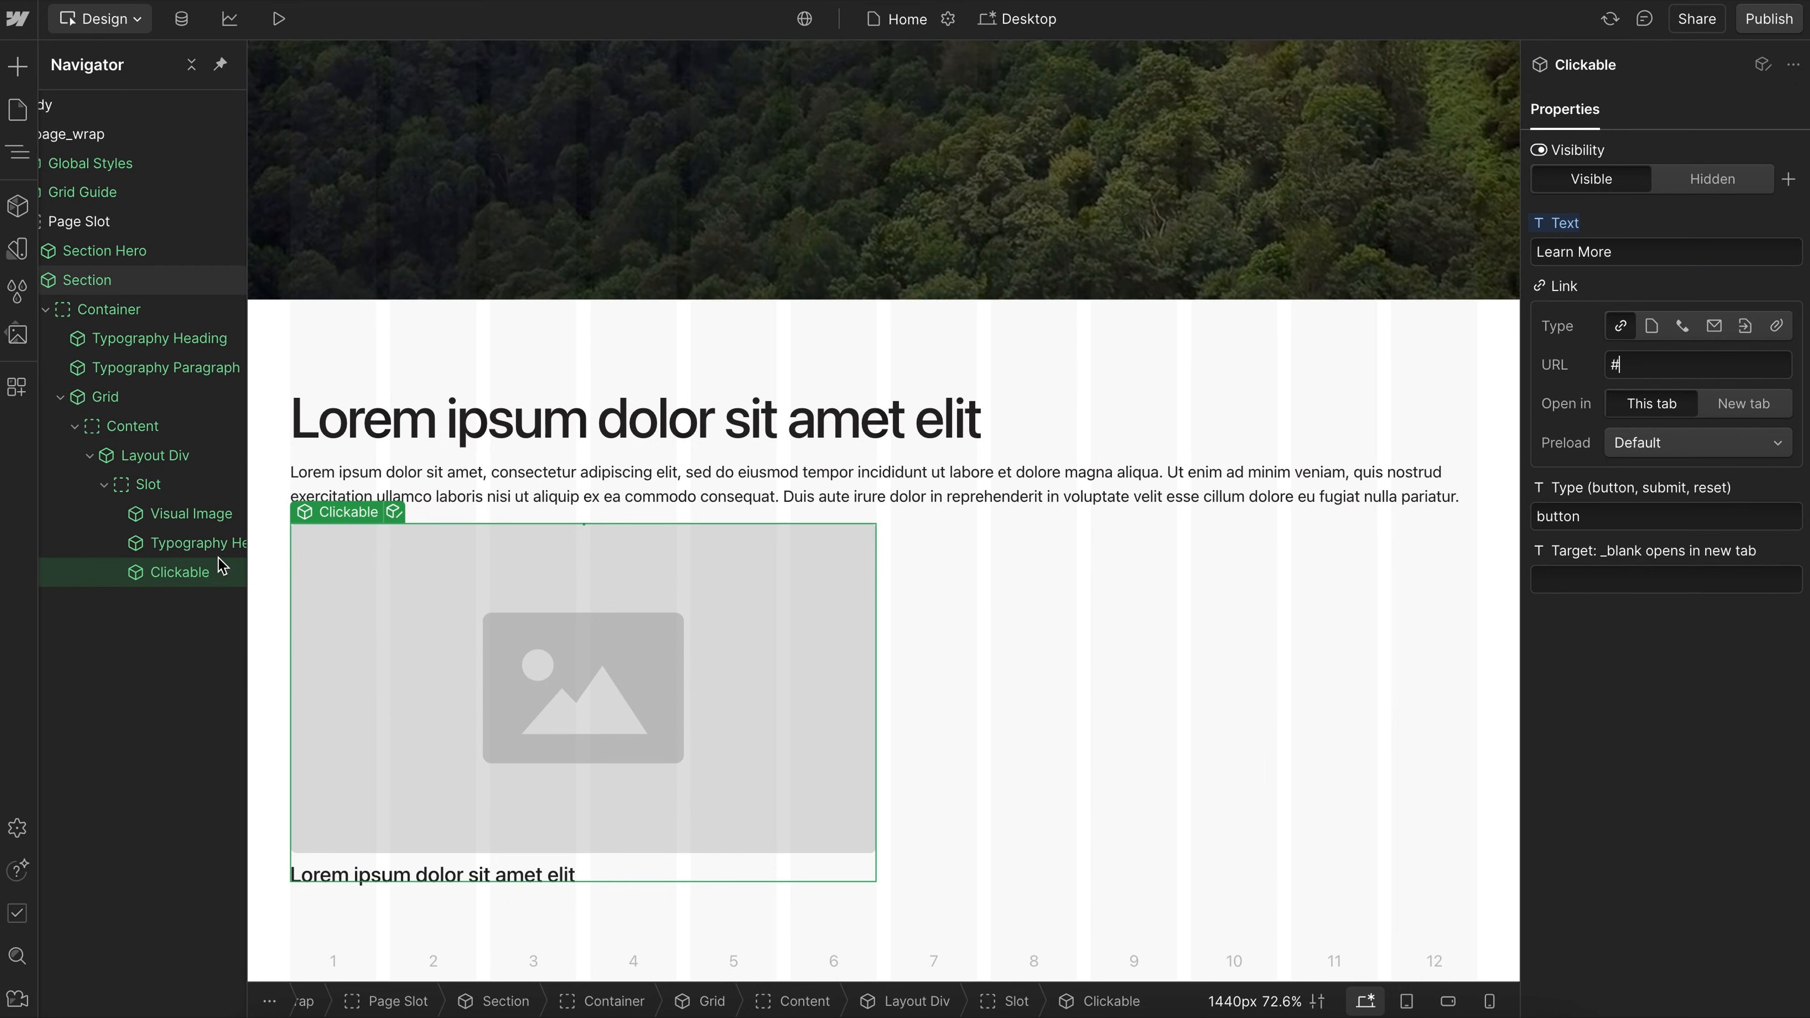
Duplicate the Layout Div card containing the Clickable twice within the grid.
click(182, 460)
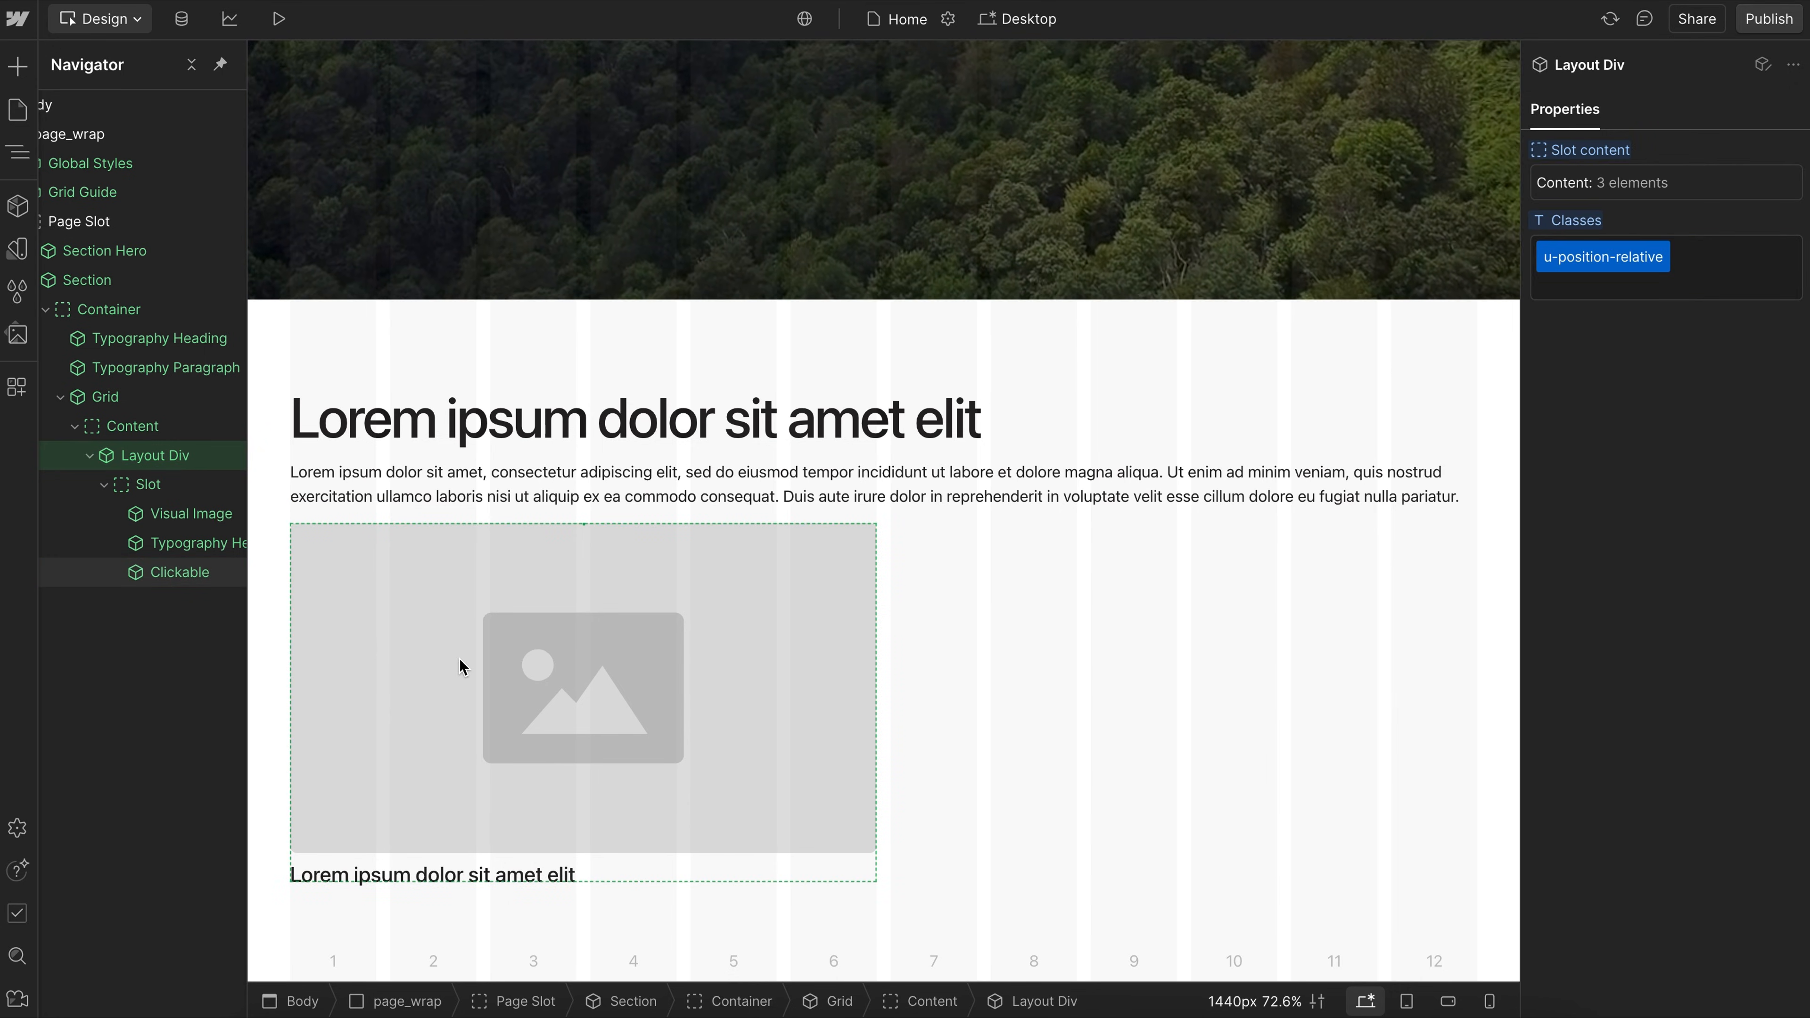
click(428, 656)
click(165, 460)
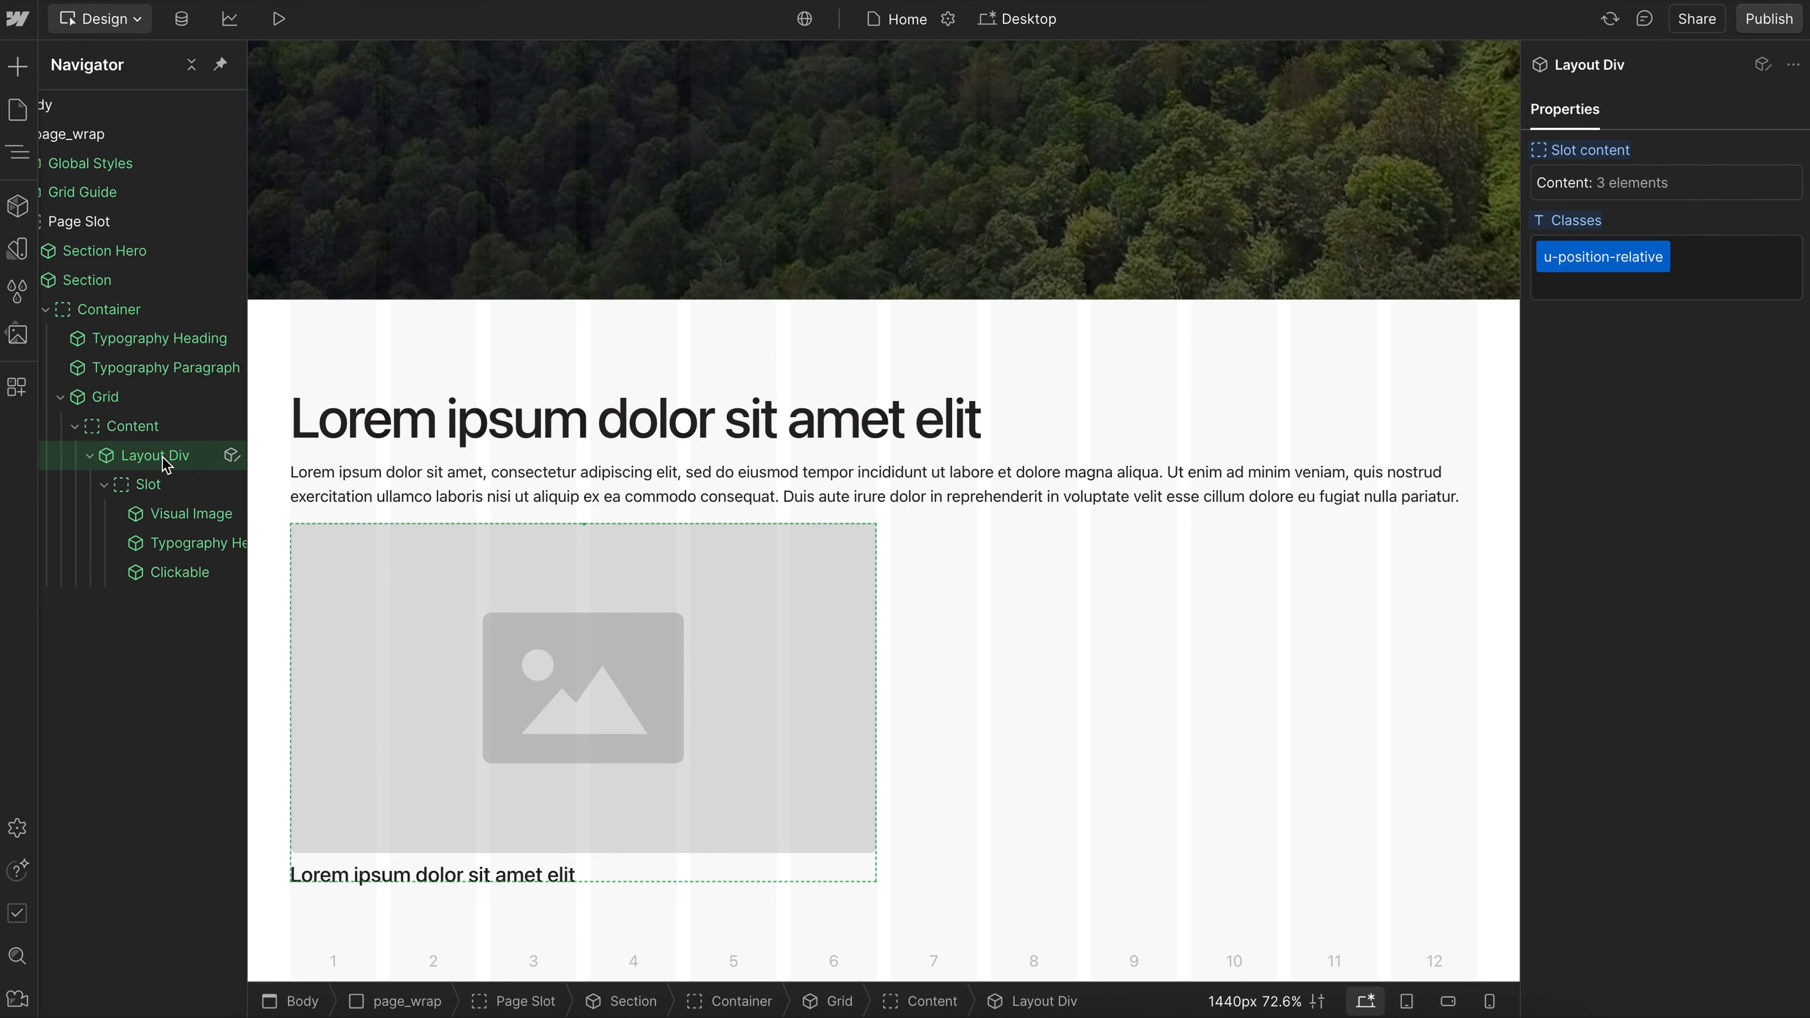
key(ctrl+d)
key(ctrl+d)
scroll(777, 562, down, 5)
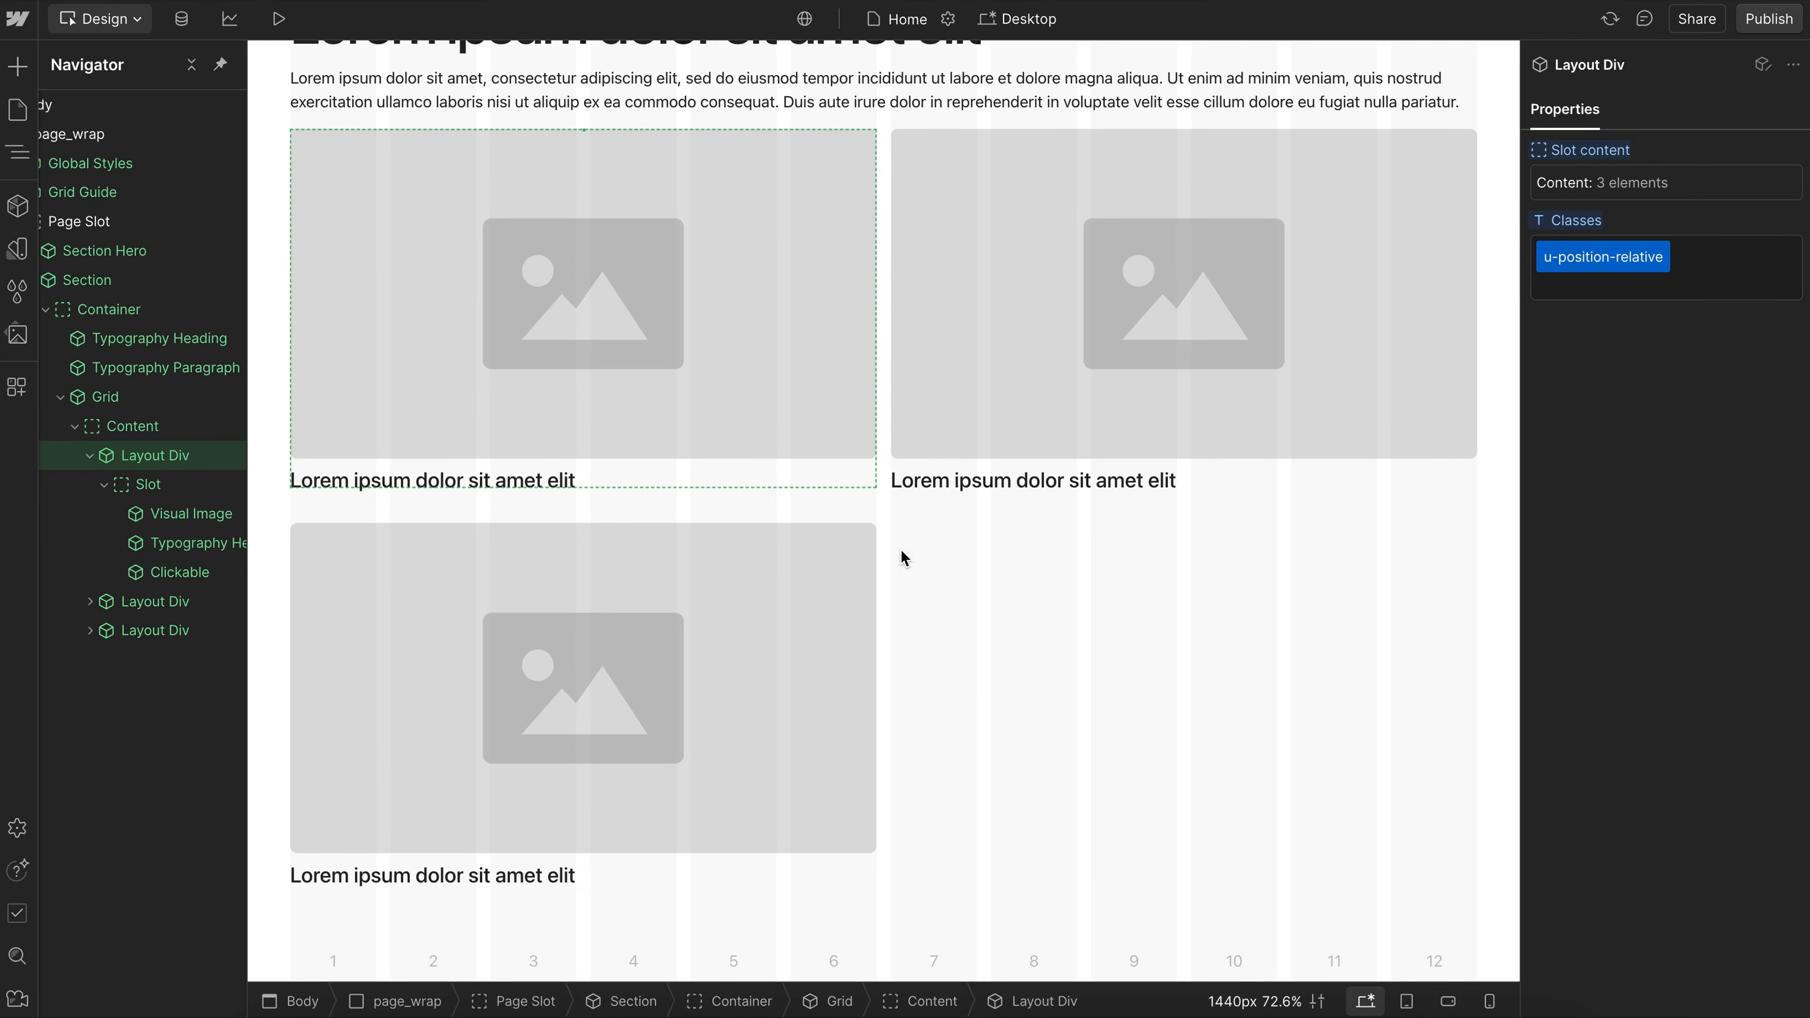
click(139, 626)
click(139, 614)
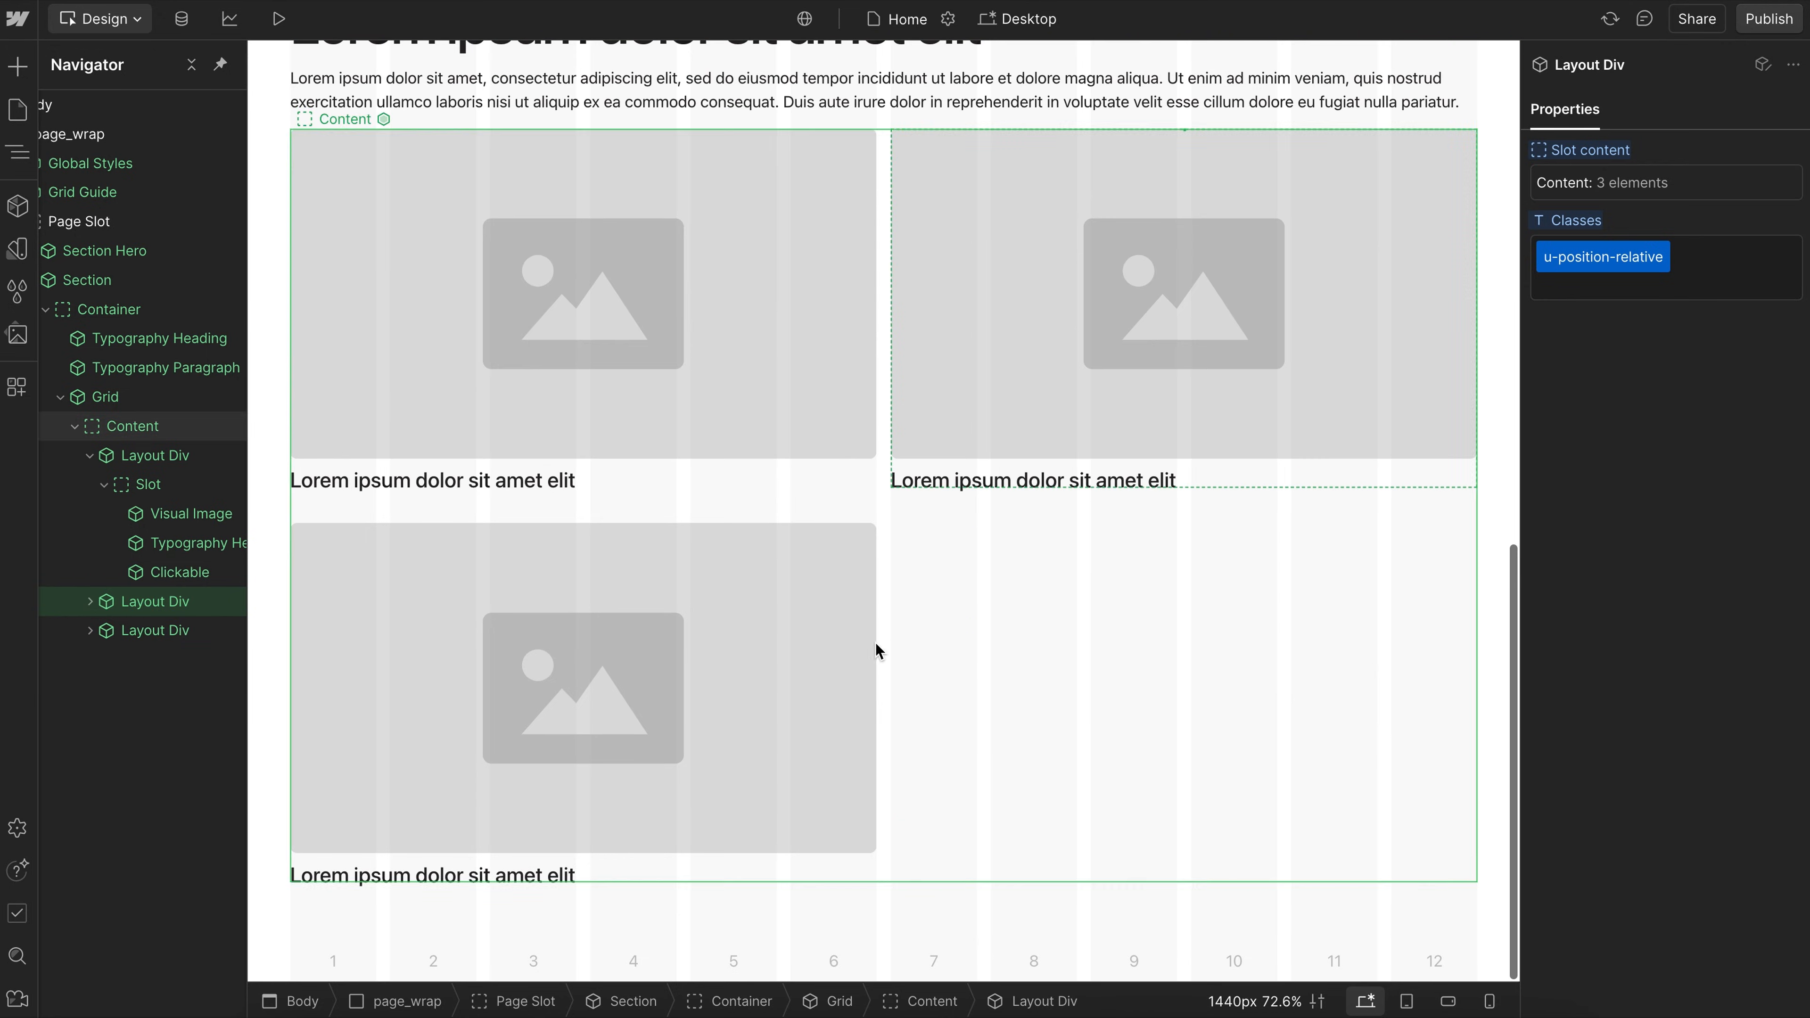
Try the class u-text-style-h4 on the first card's Typography Heading and undo it.
scroll(876, 642, down, 5)
click(550, 482)
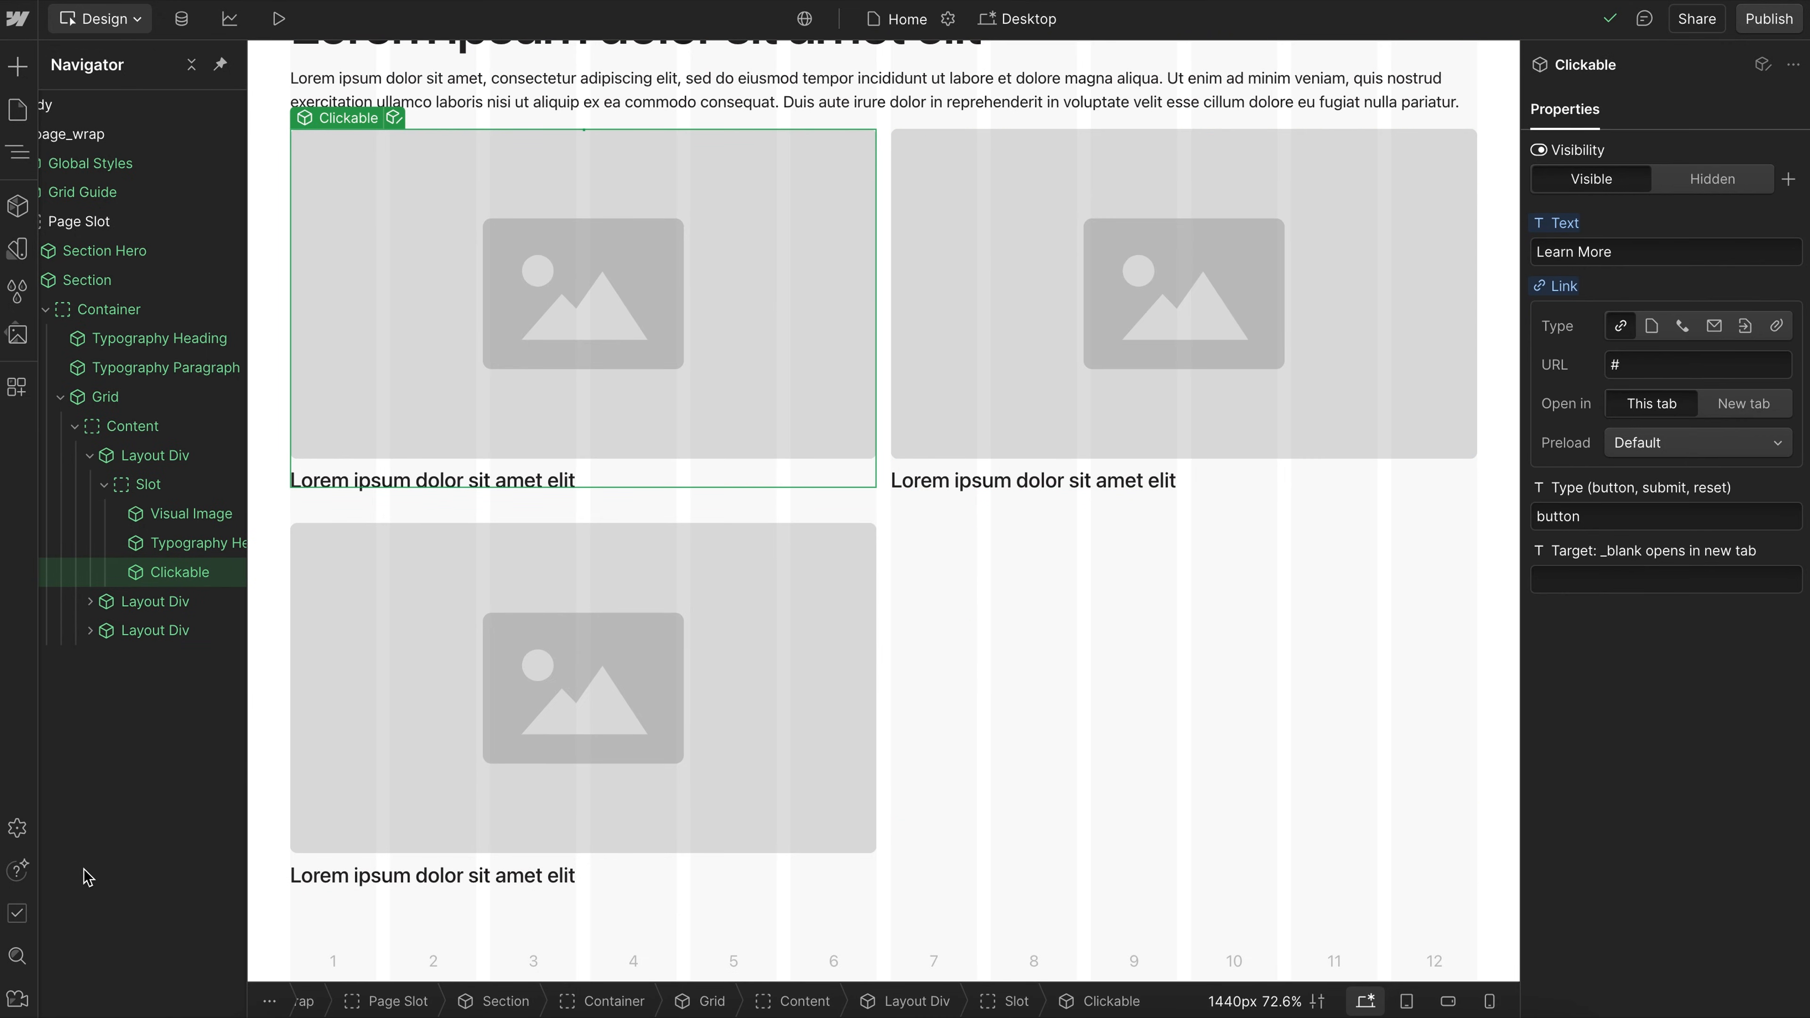
click(206, 545)
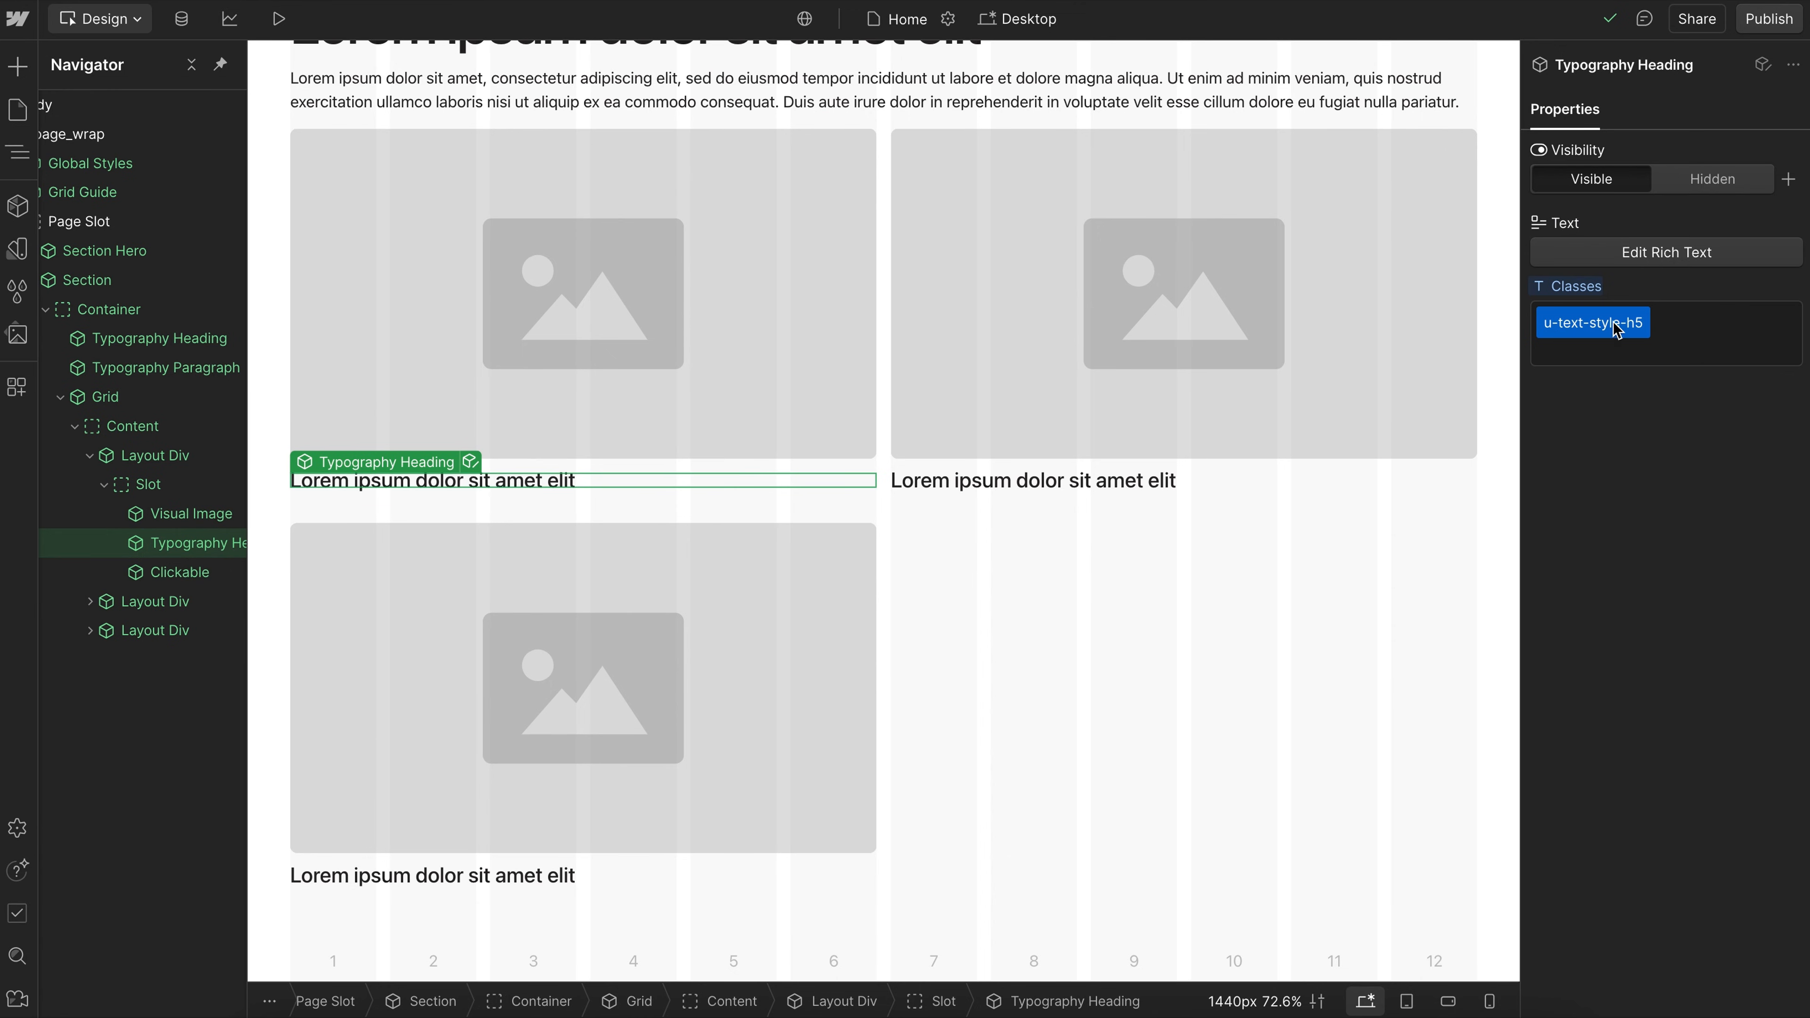
click(1615, 323)
key(BackSpace)
text(4)
key(Return)
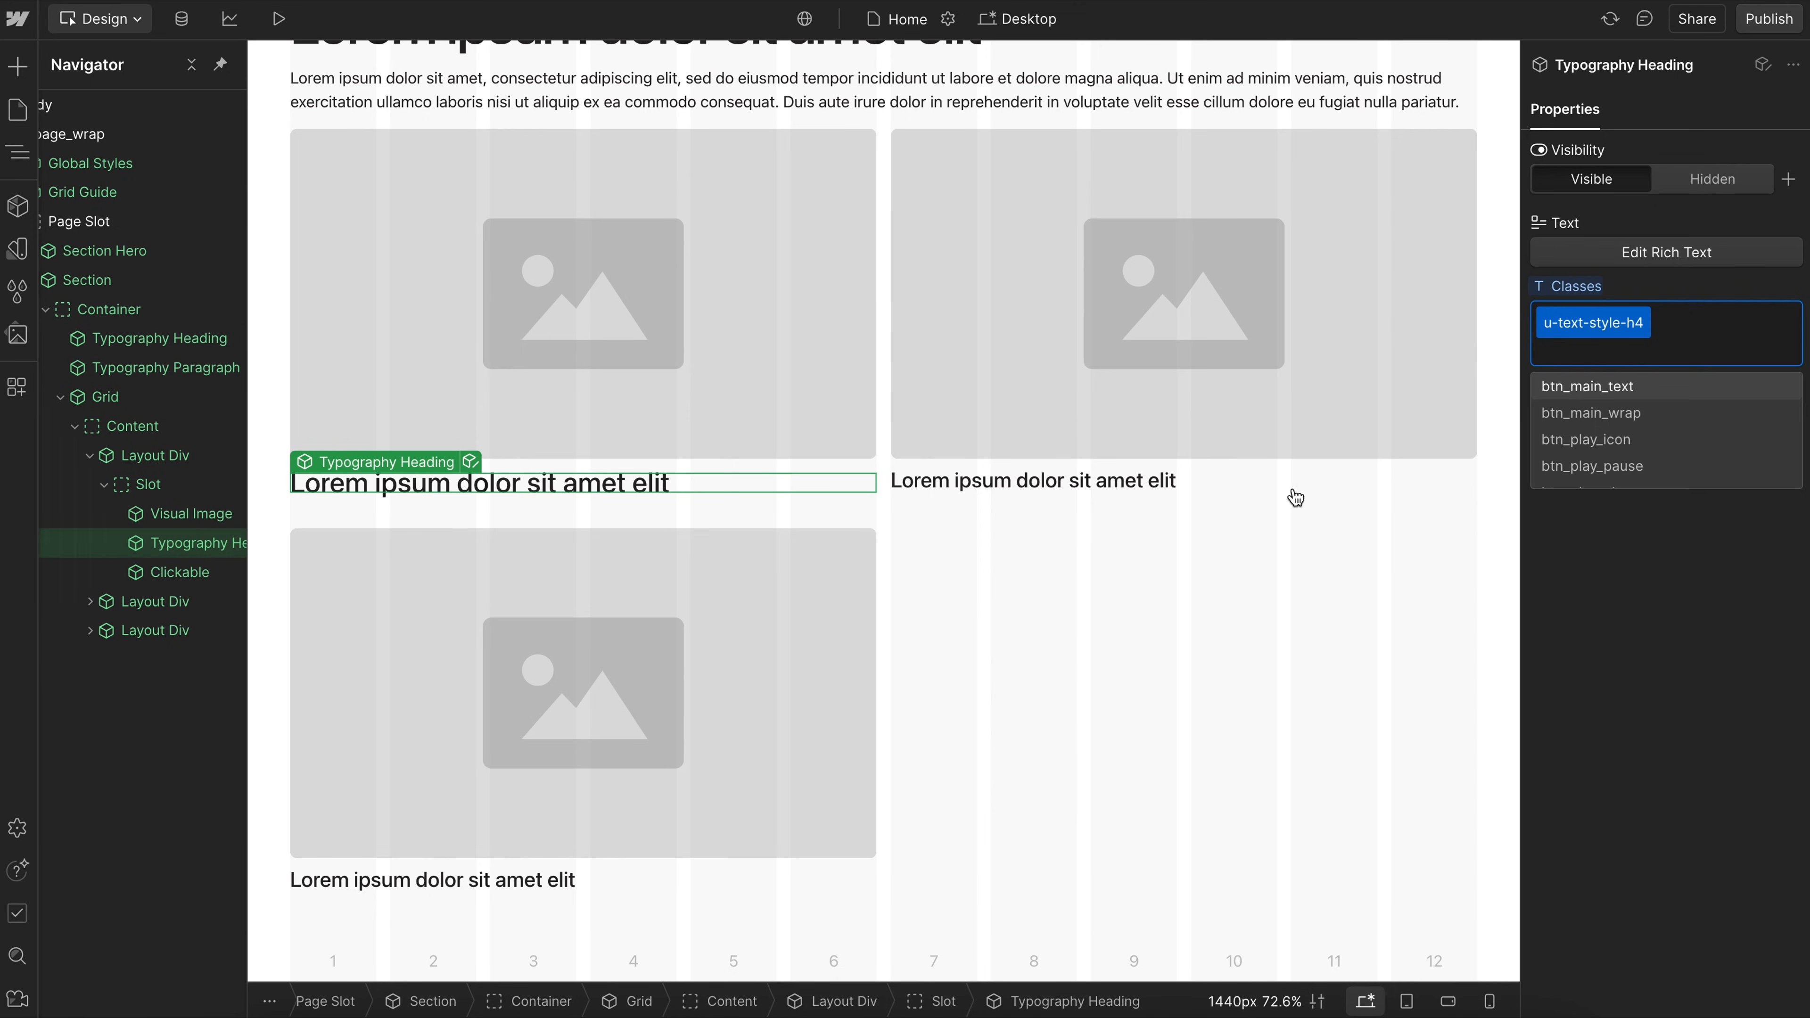
click(1180, 385)
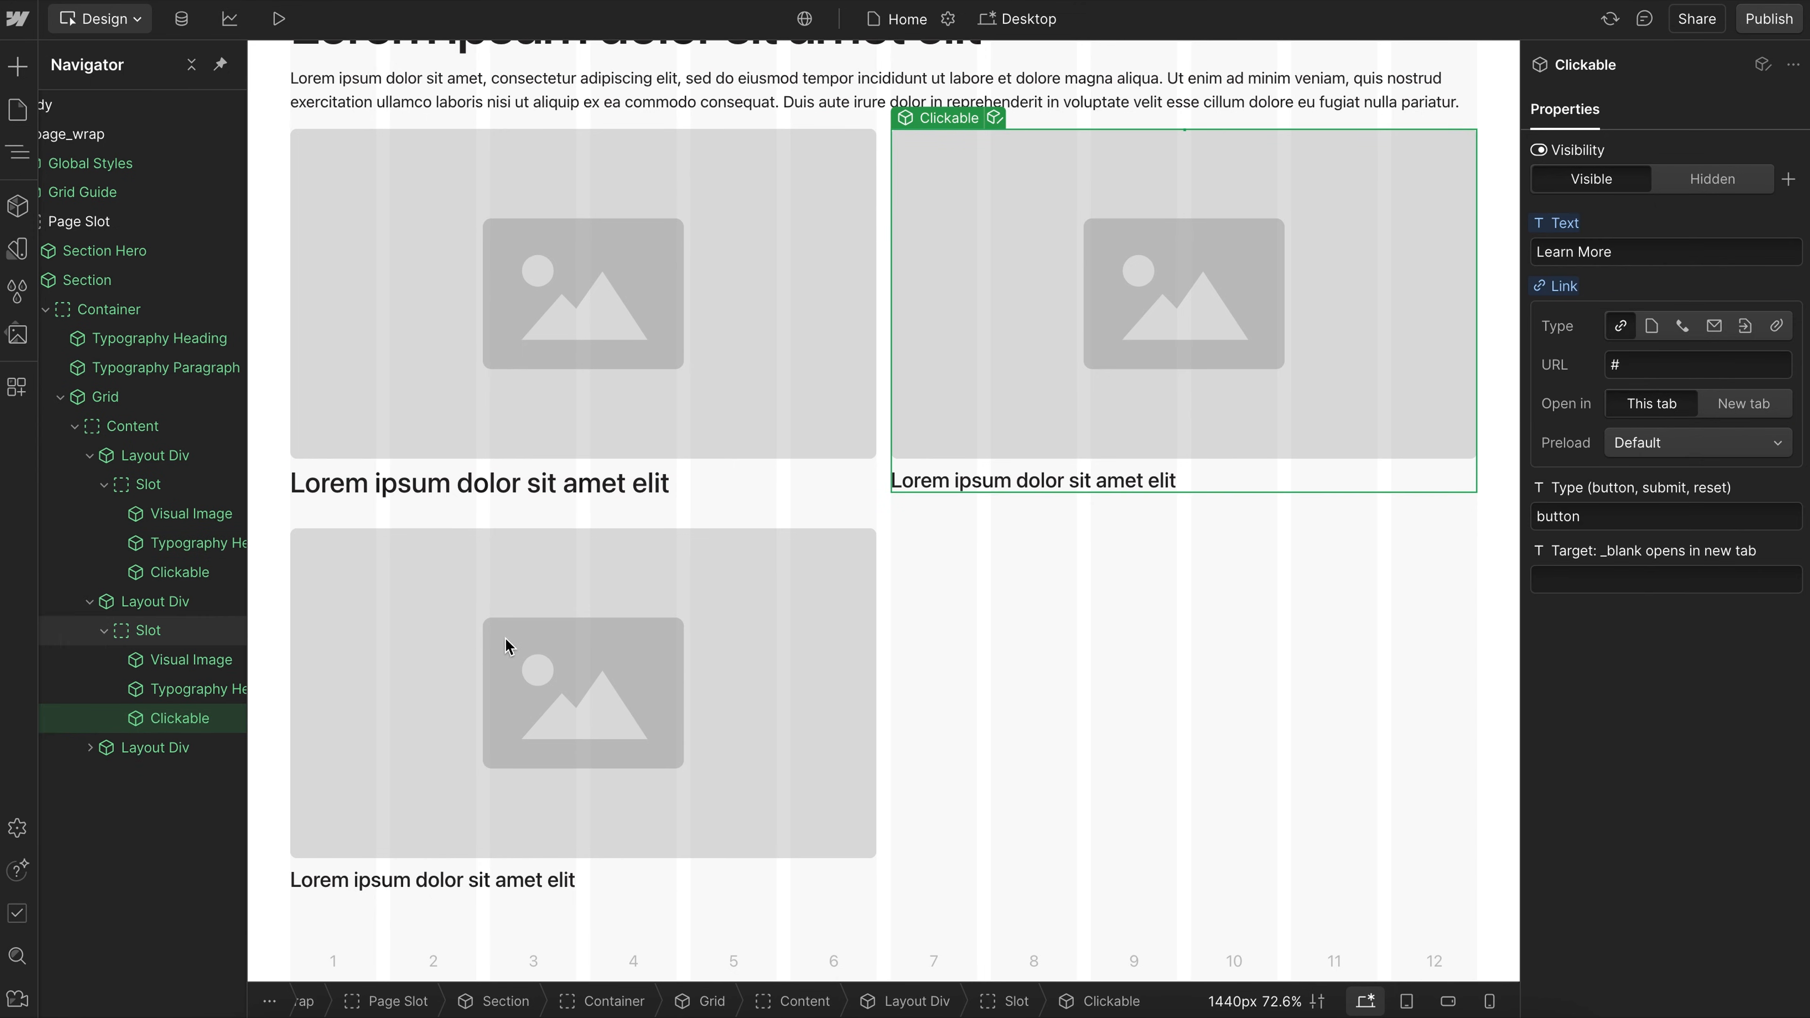
key(ctrl+z)
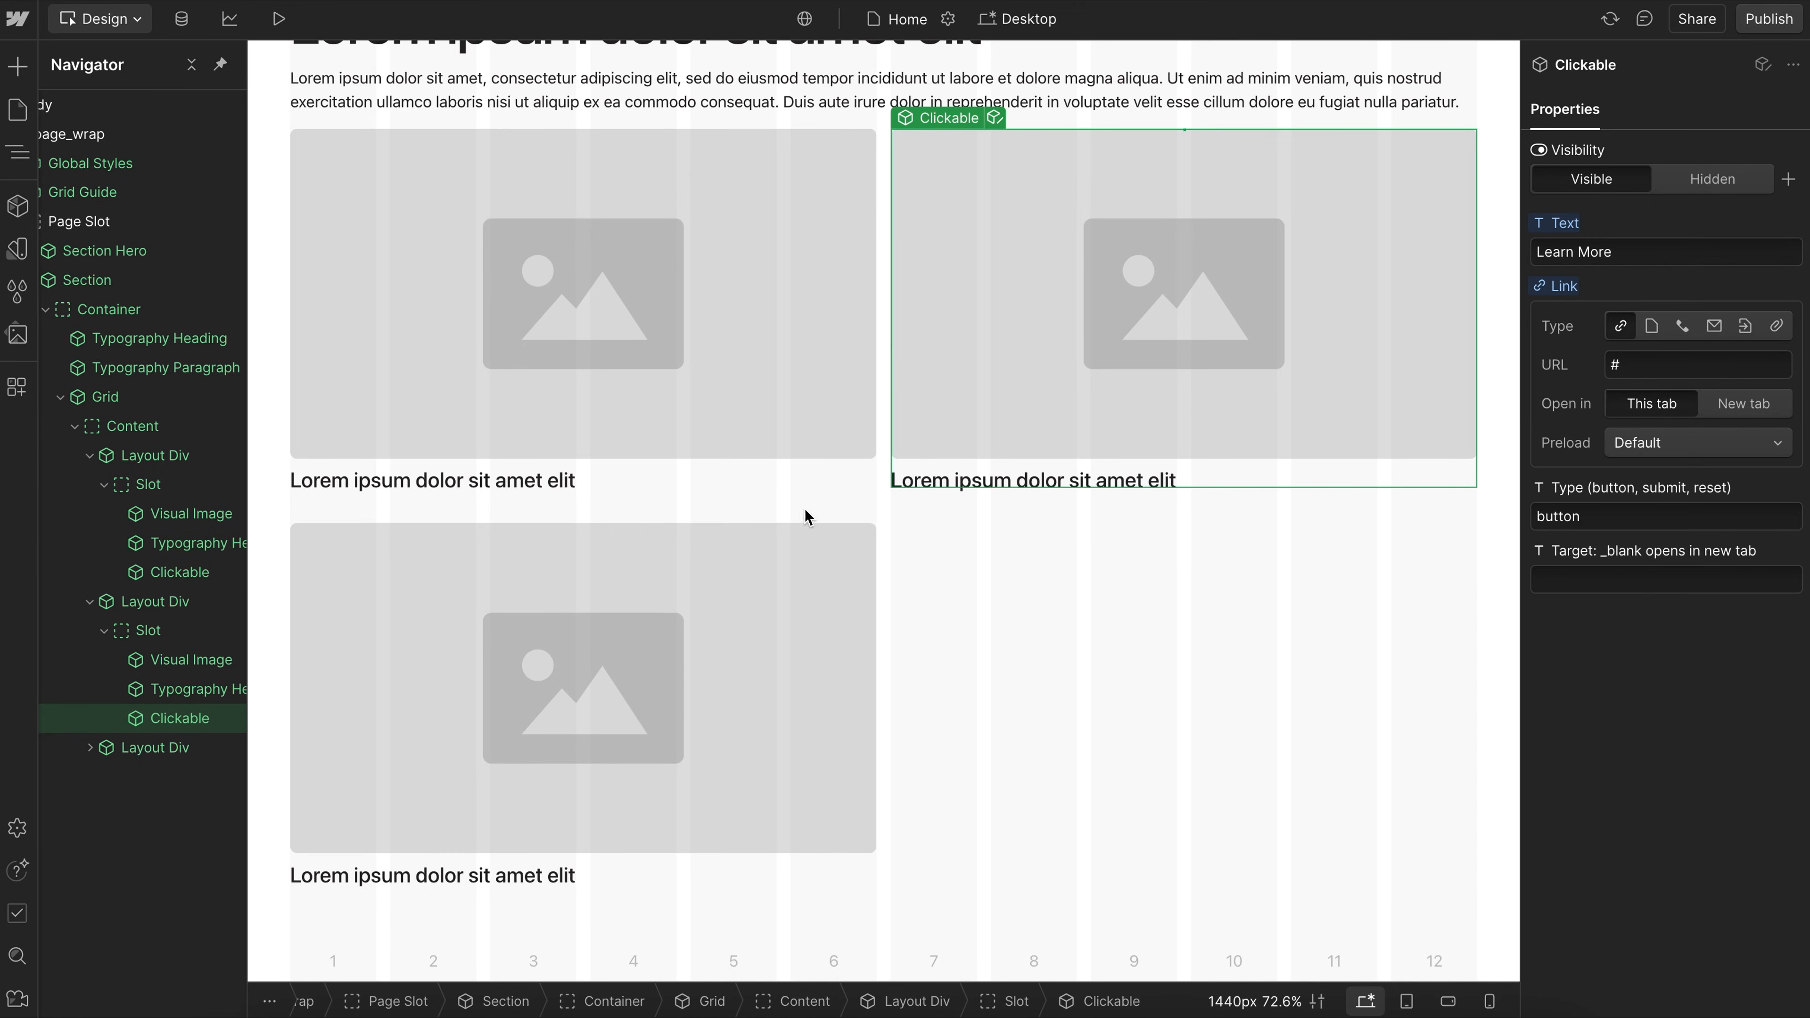
Collapse the first two Layout Div cards and delete the third one from the grid.
click(91, 455)
click(90, 486)
click(138, 515)
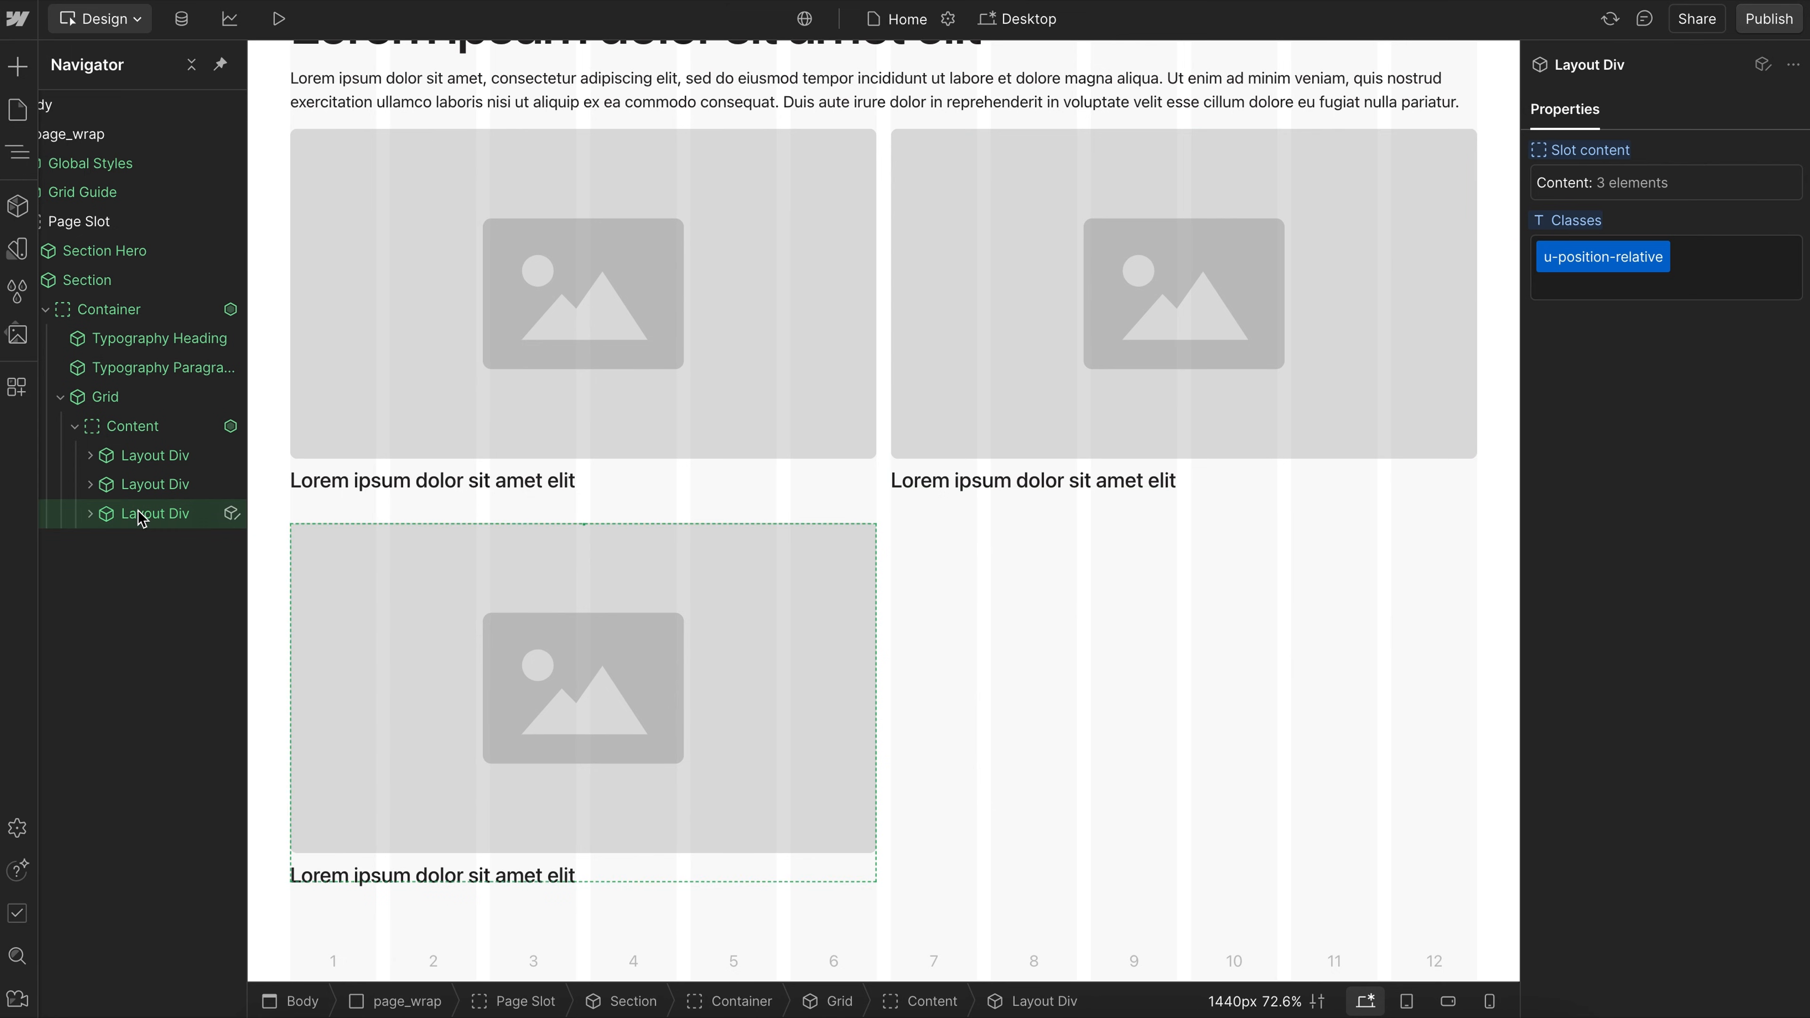
key(Delete)
Replace the first card's image, small heading and Clickable with a u-text-style-h2 Typography Heading and a Typography Paragraph.
click(89, 456)
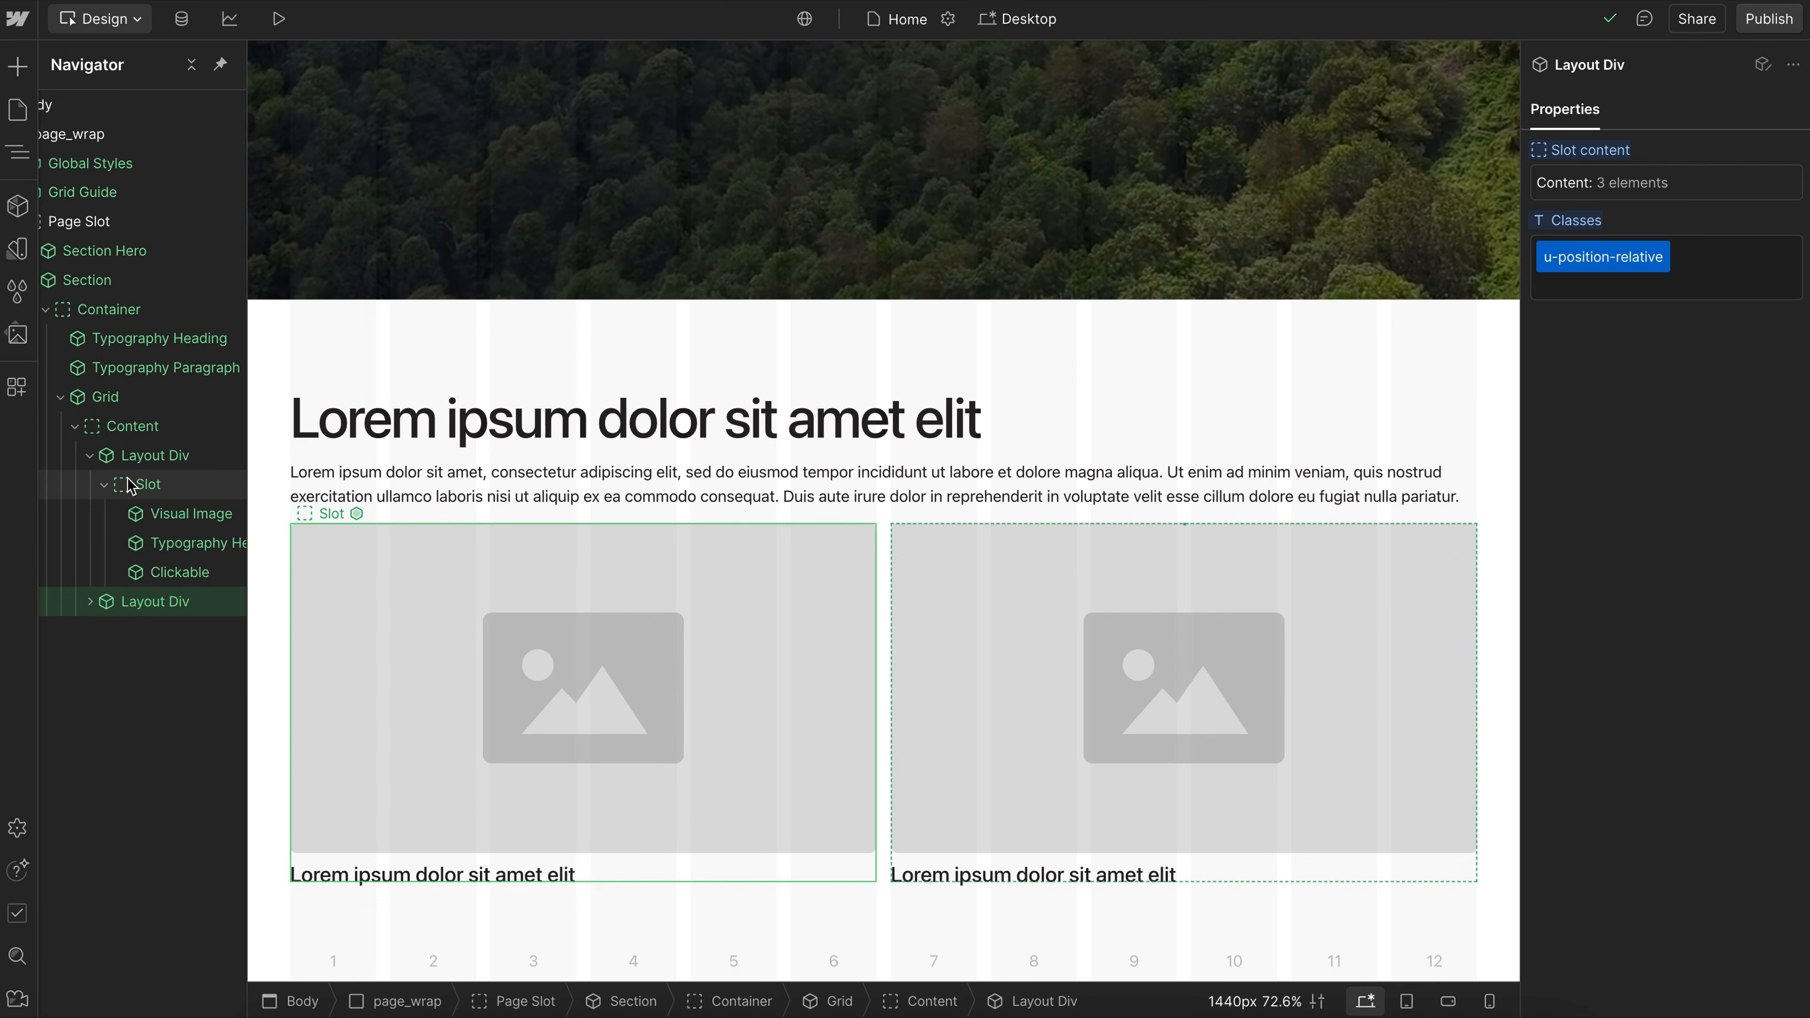
click(174, 518)
key(Delete)
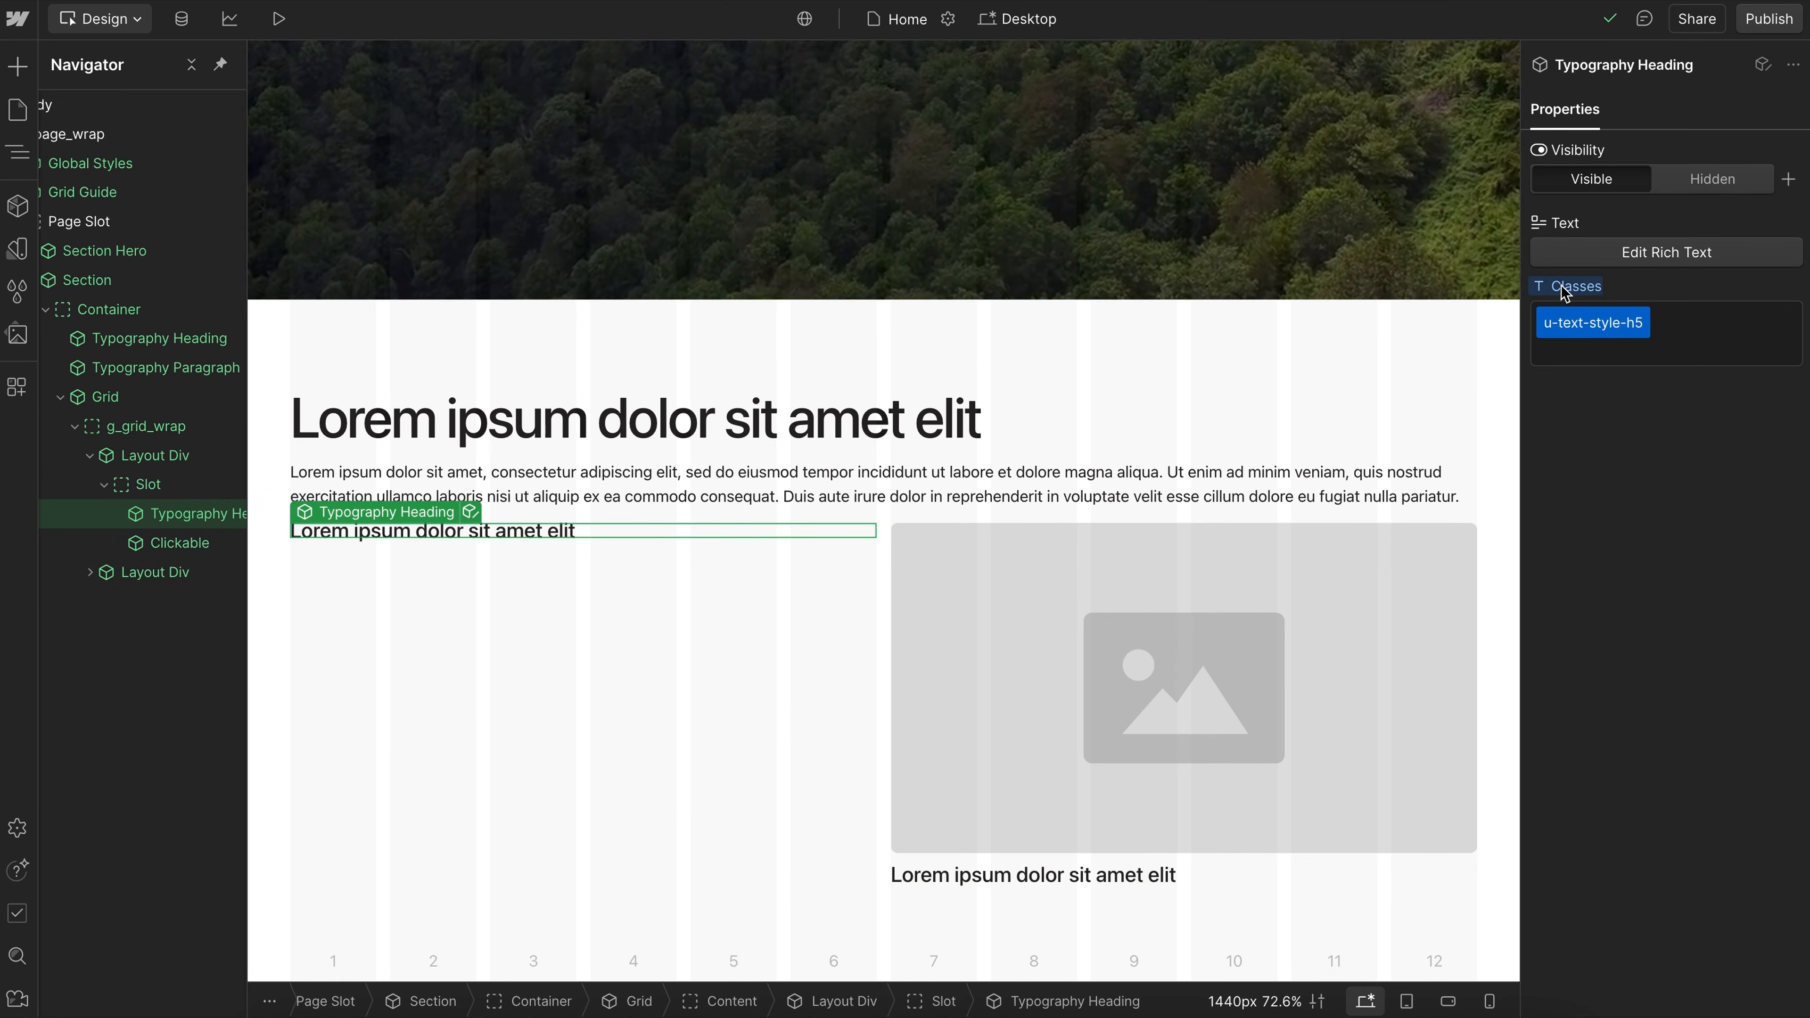
click(165, 547)
key(Delete)
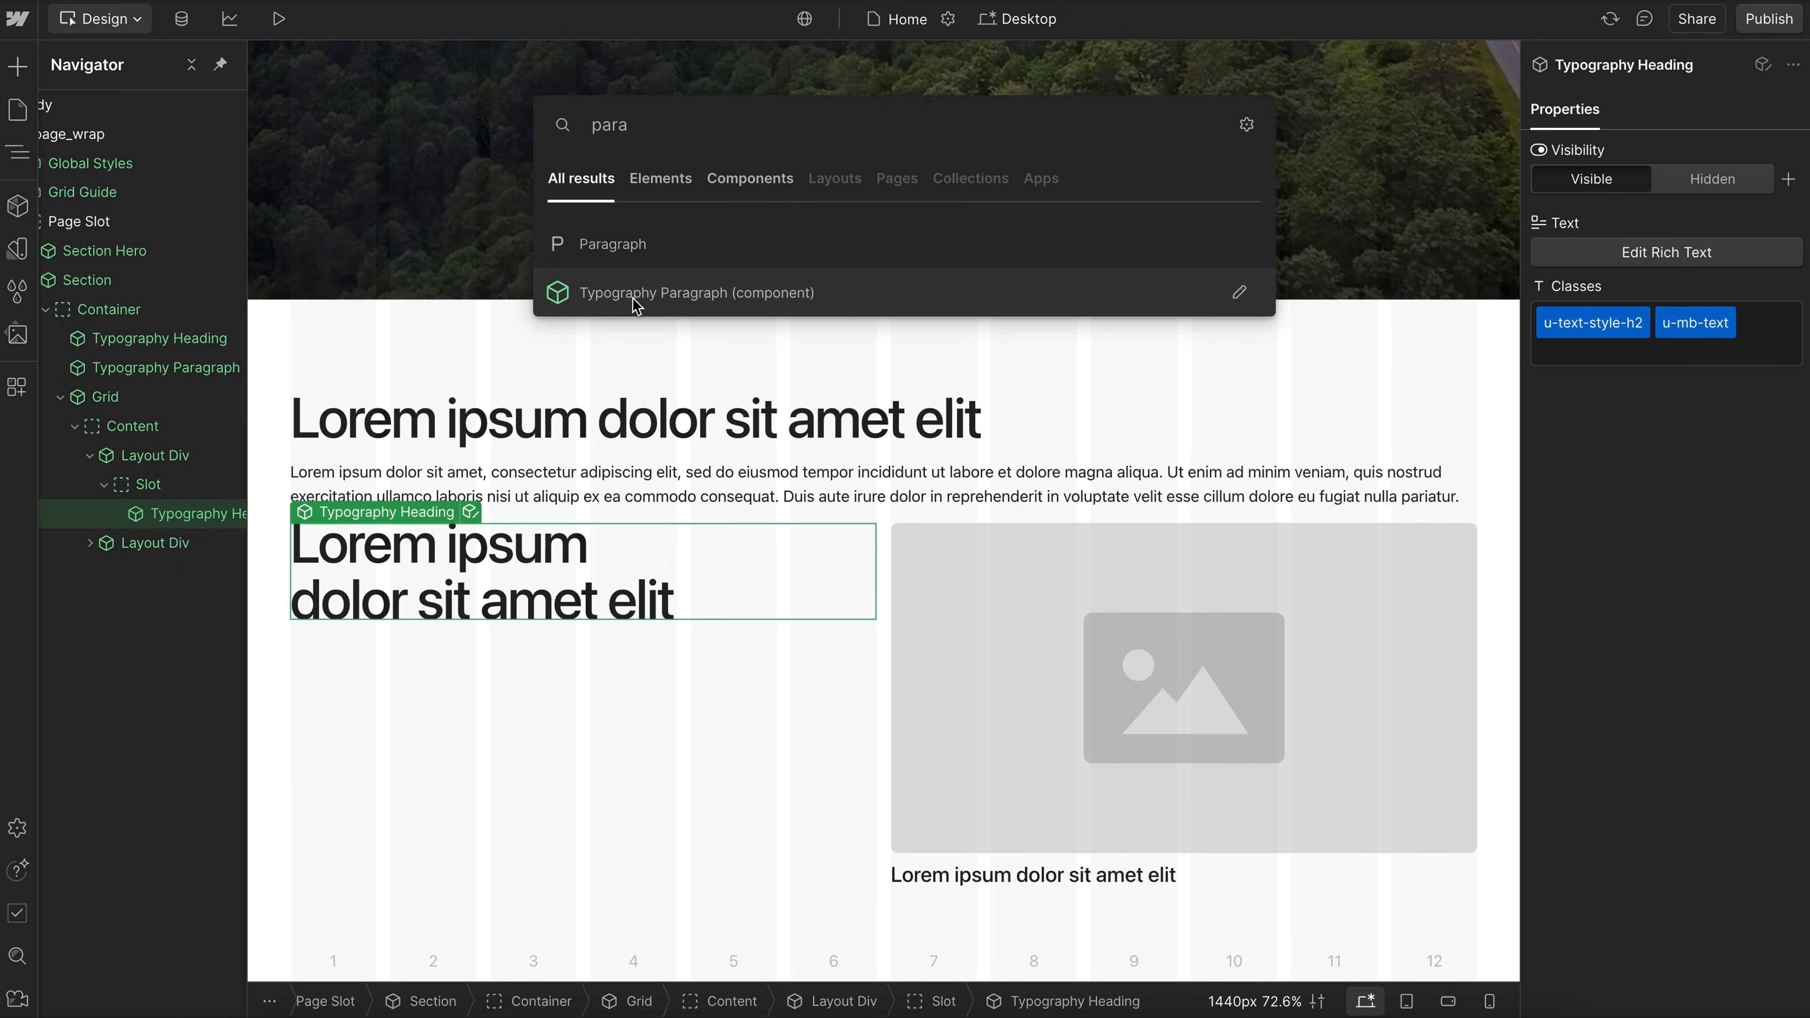
click(637, 303)
Delete the Clickable from the second card, plus the section's heading and paragraph above the grid.
click(1029, 874)
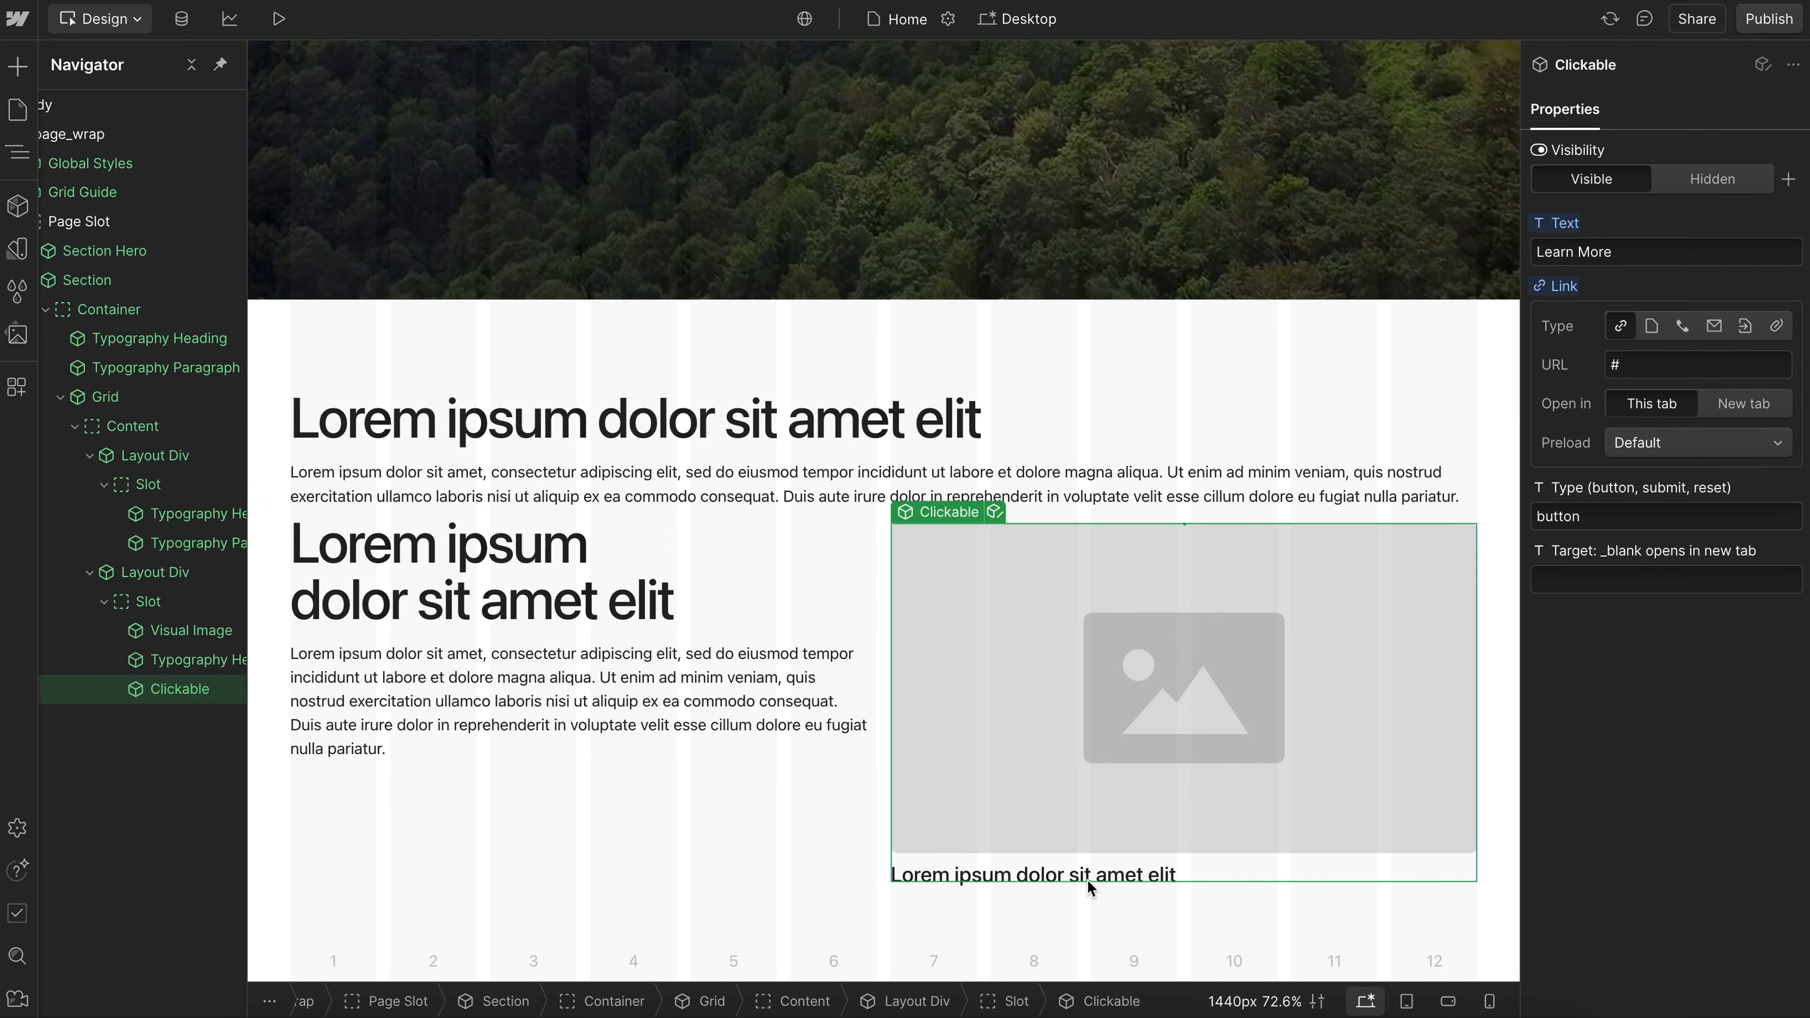
key(Delete)
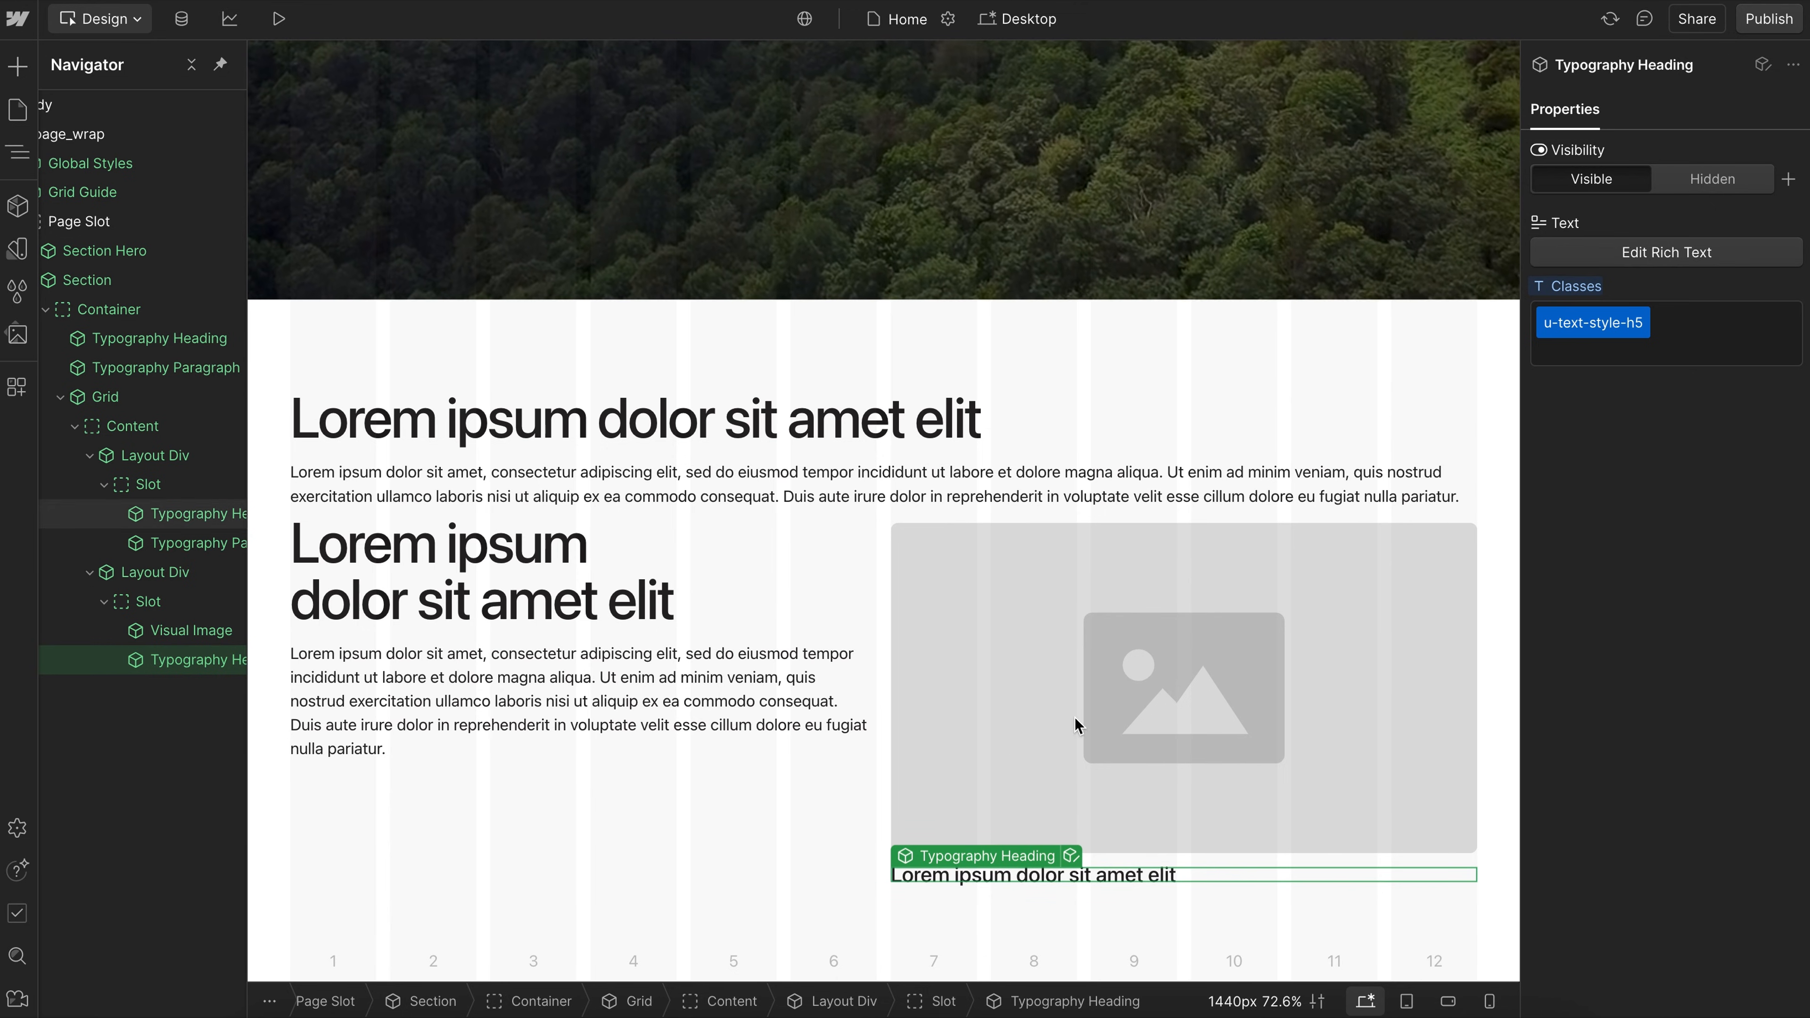
click(969, 422)
key(Delete)
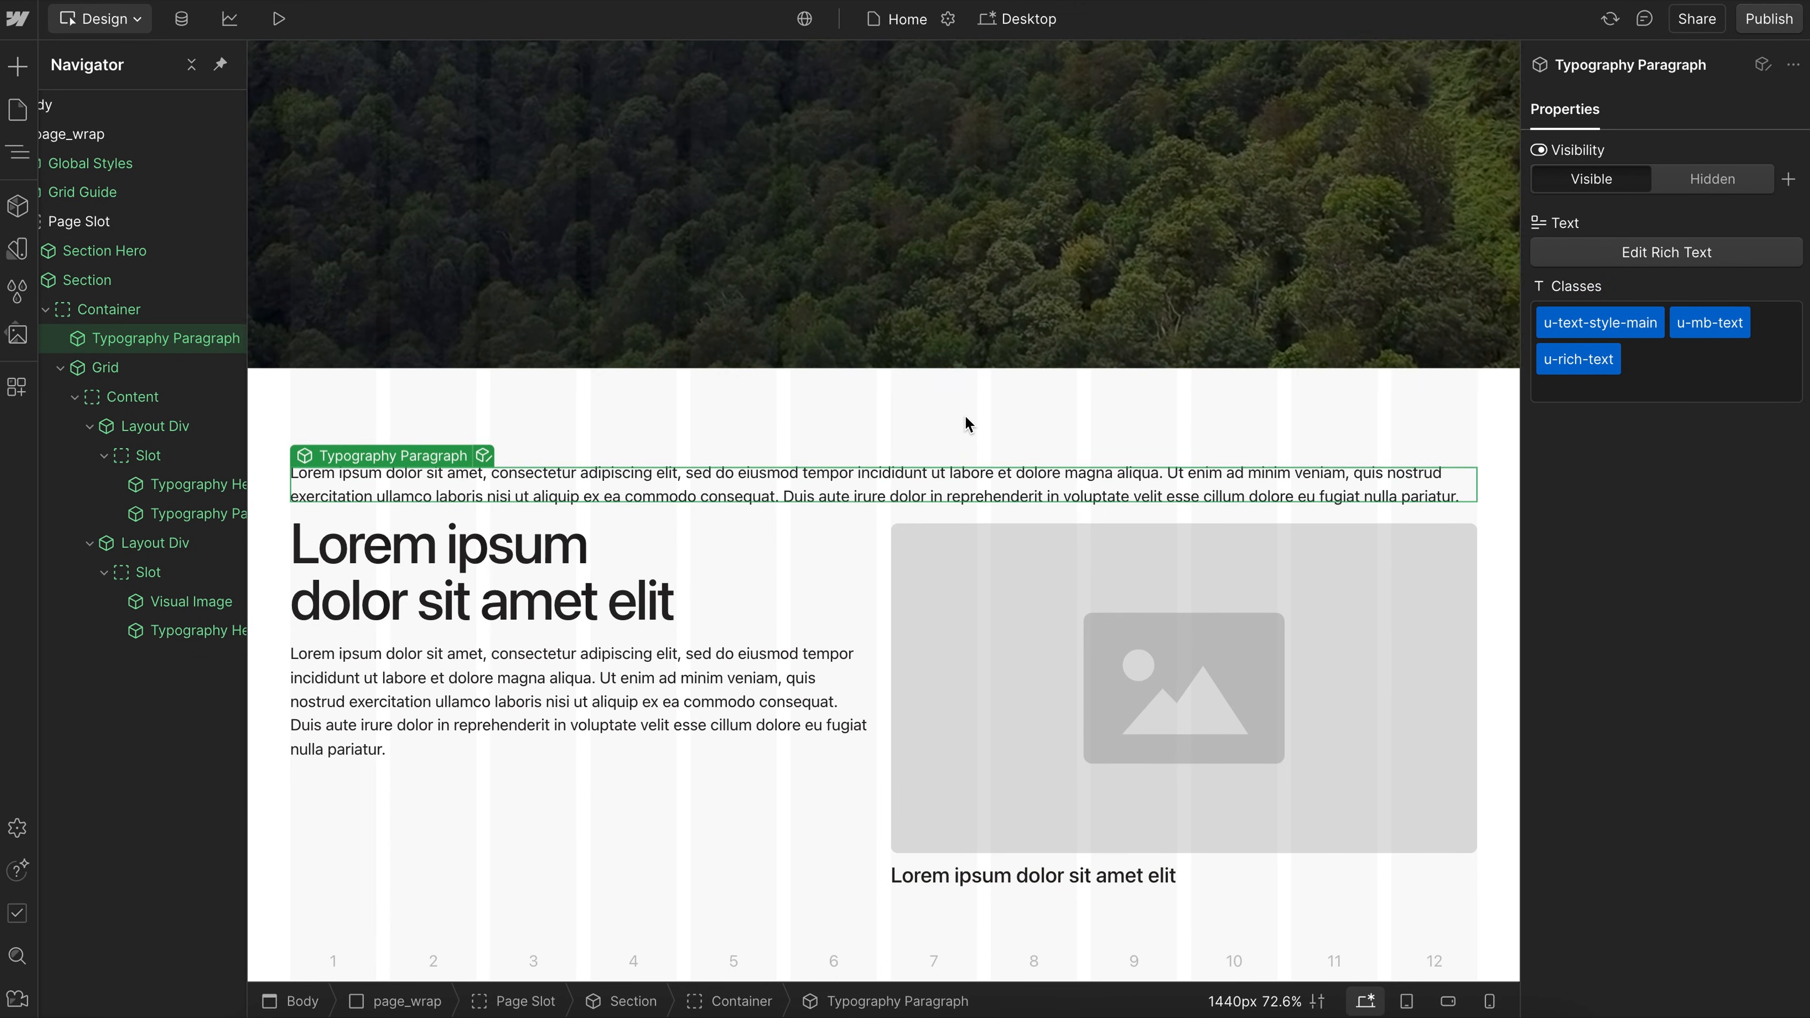
key(Delete)
Preview the two-column section at the Tablet and Mobile (L) breakpoints and return to Desktop.
click(1408, 1001)
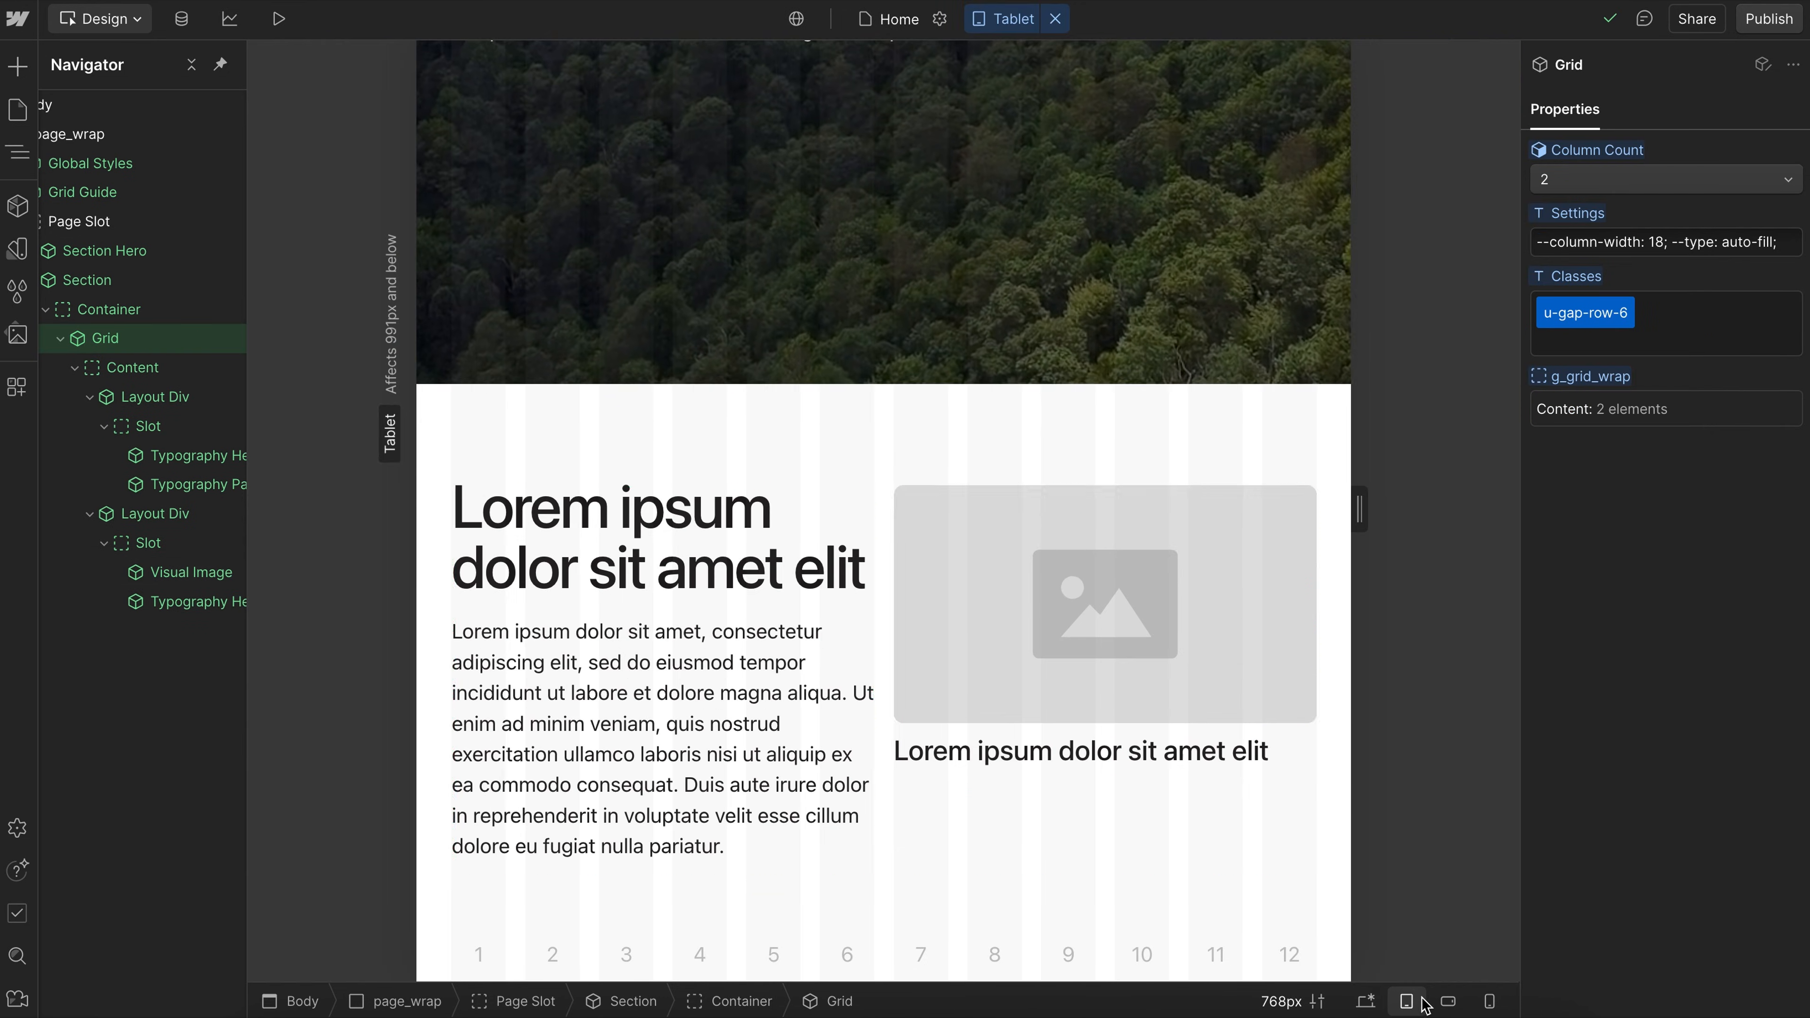
click(1448, 1001)
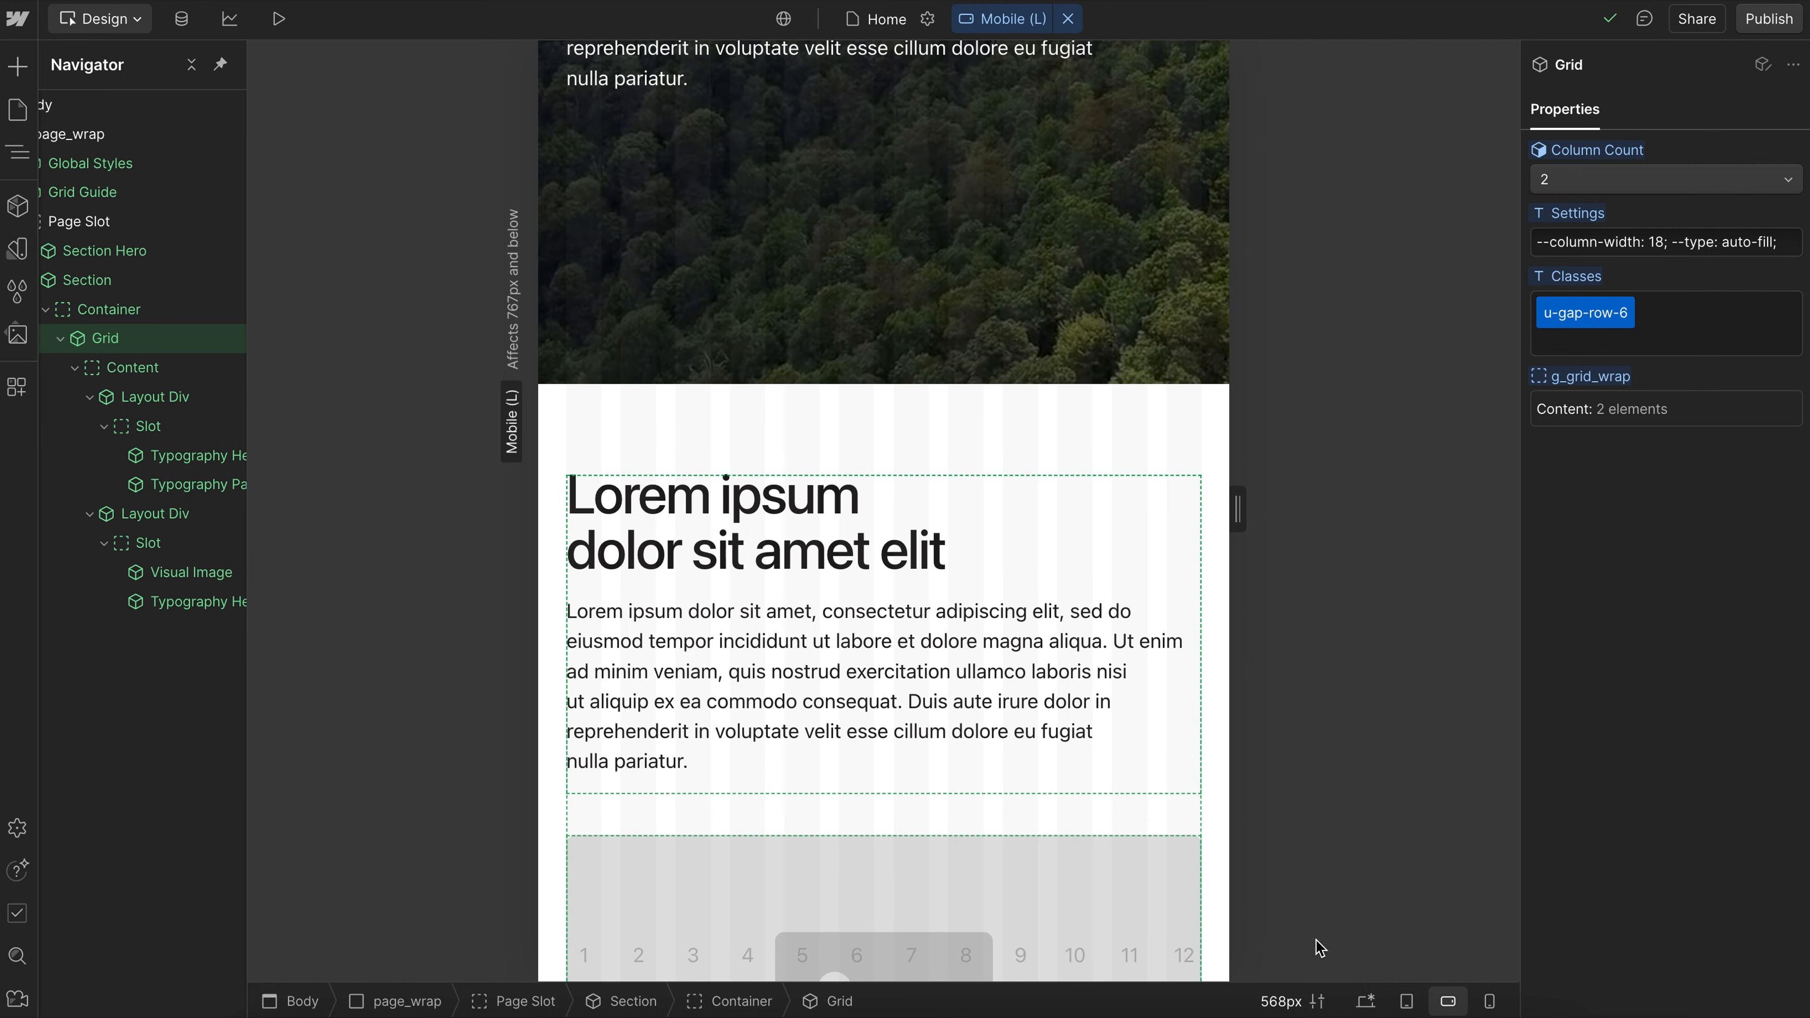
click(1371, 1003)
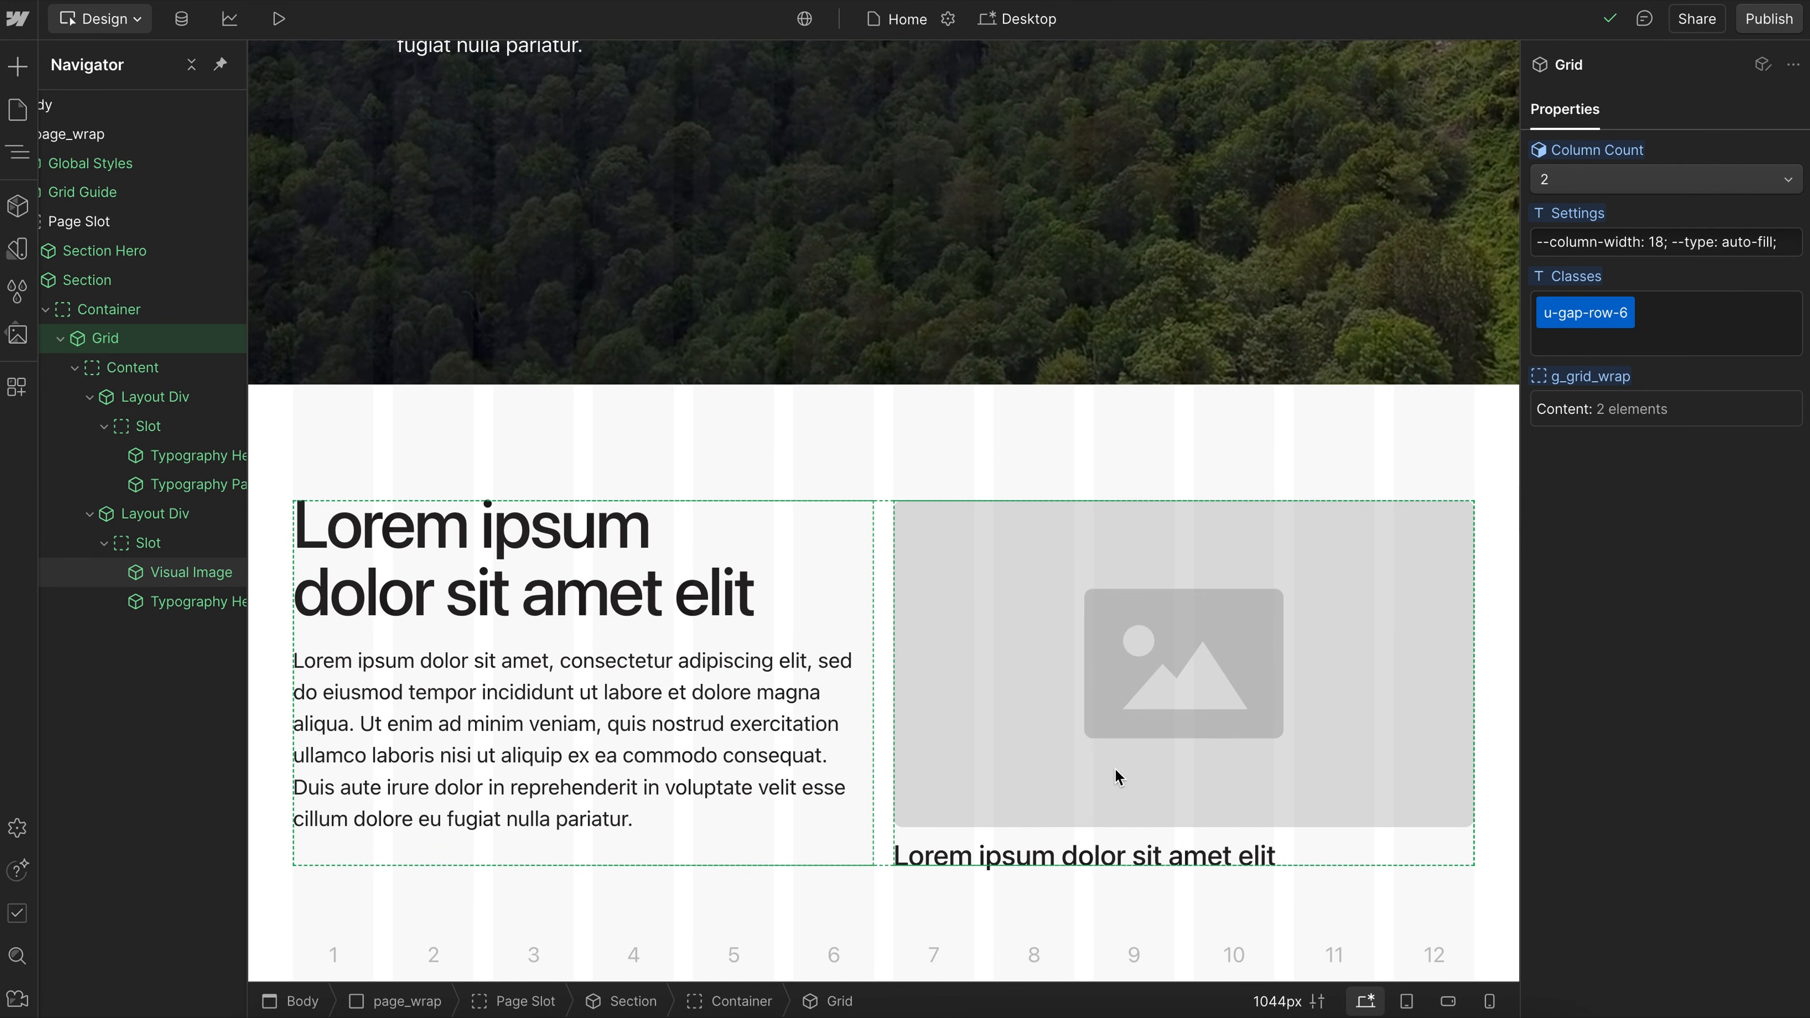
Delete the Typography Heading below the image in the second Layout Div.
click(183, 605)
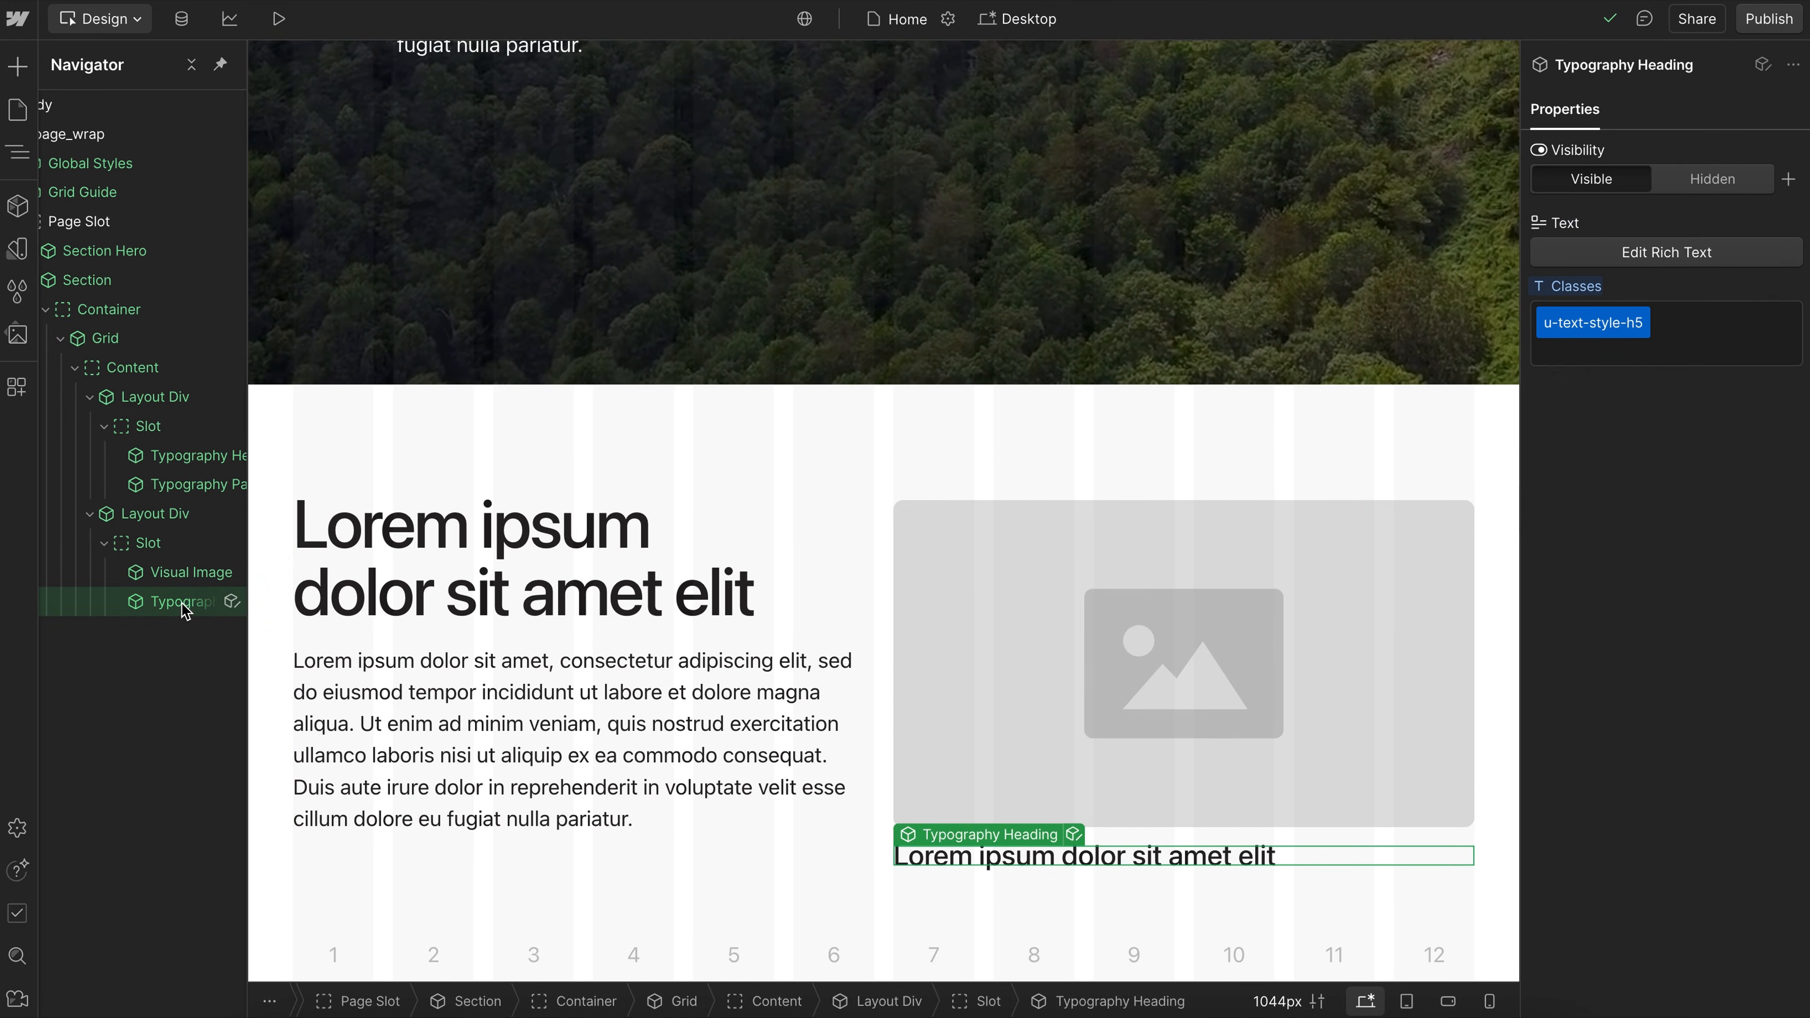
key(Delete)
click(877, 347)
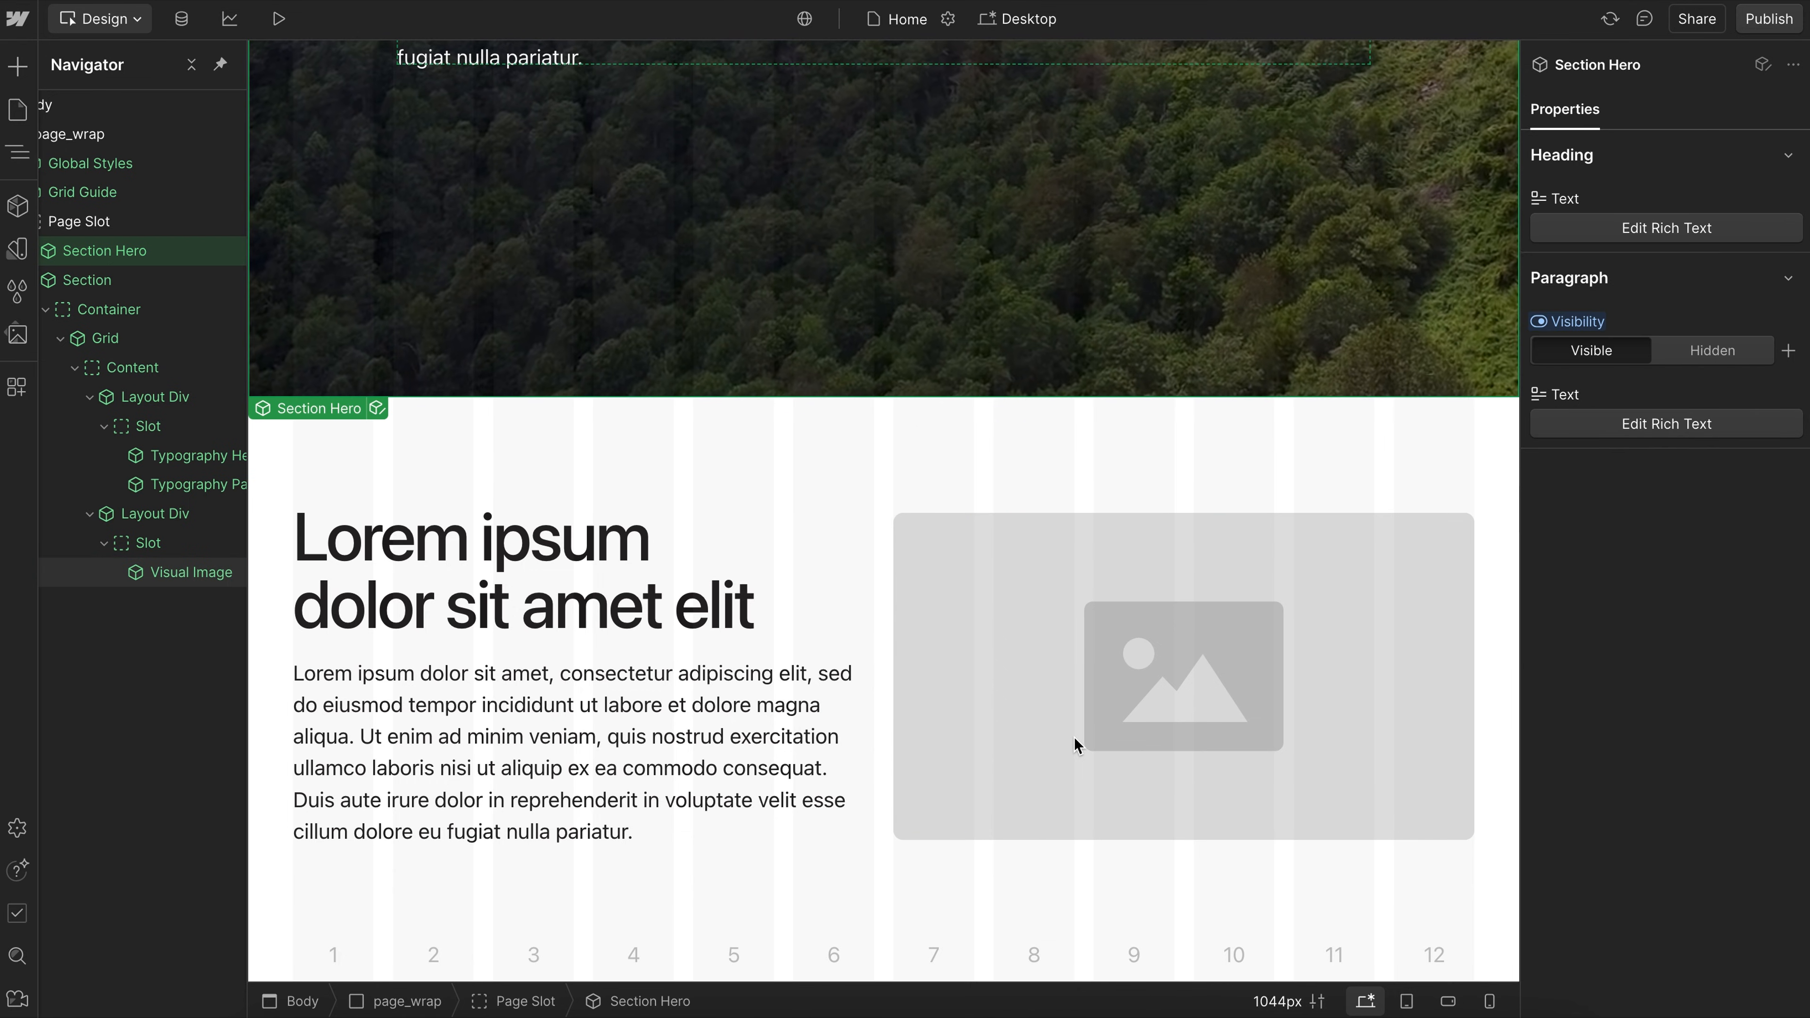